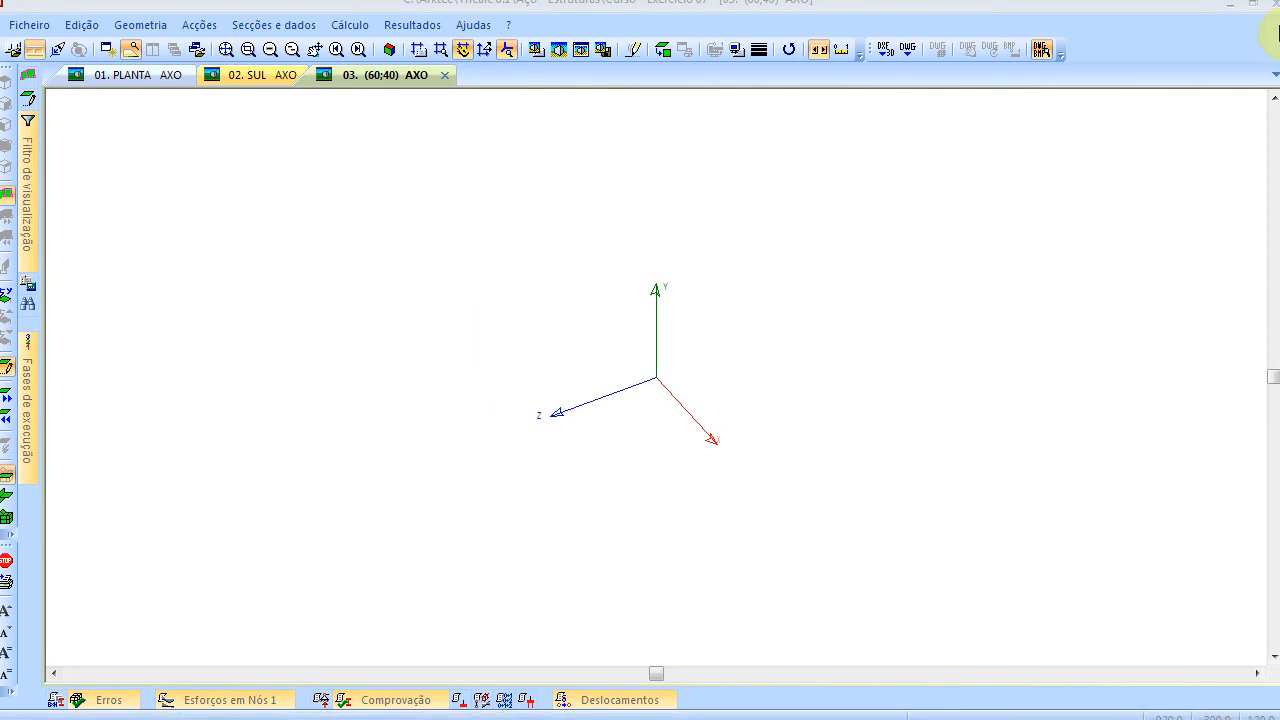
# Read the Exercício 07 building specifications in the PowerPoint presentation, and return to Tricalc
pyautogui.click(1230, 10)
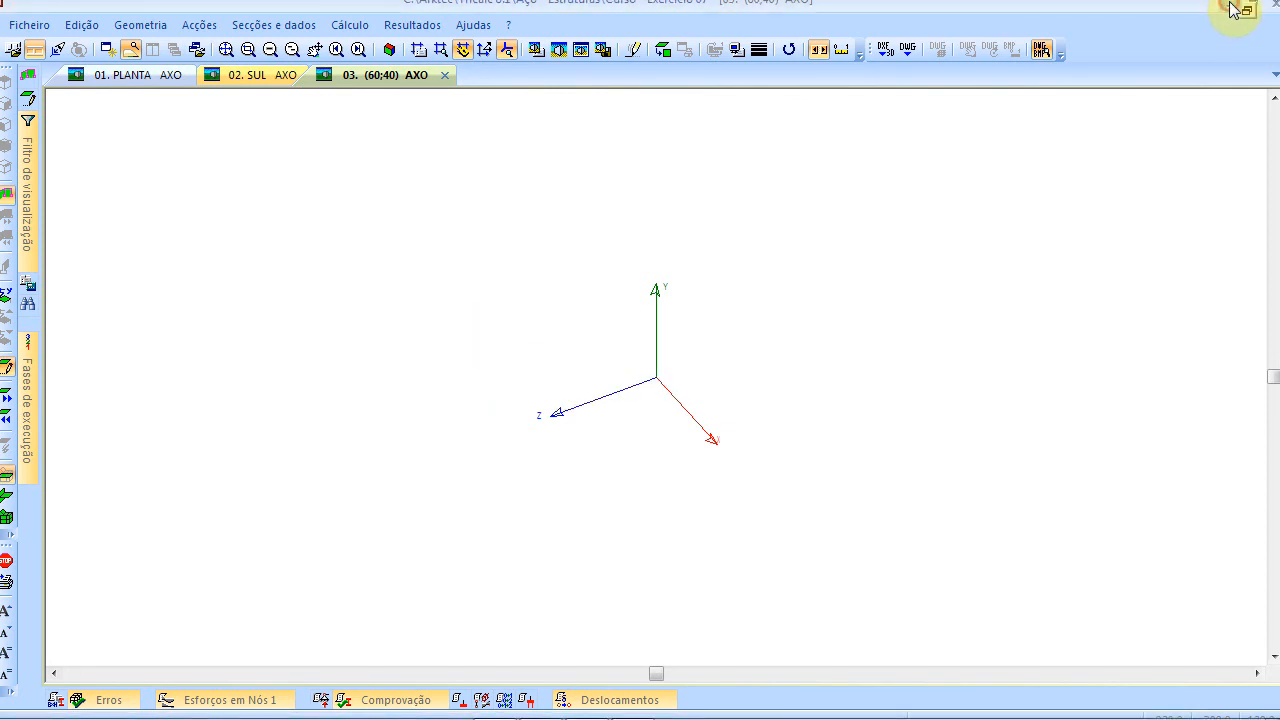
pyautogui.click(1233, 10)
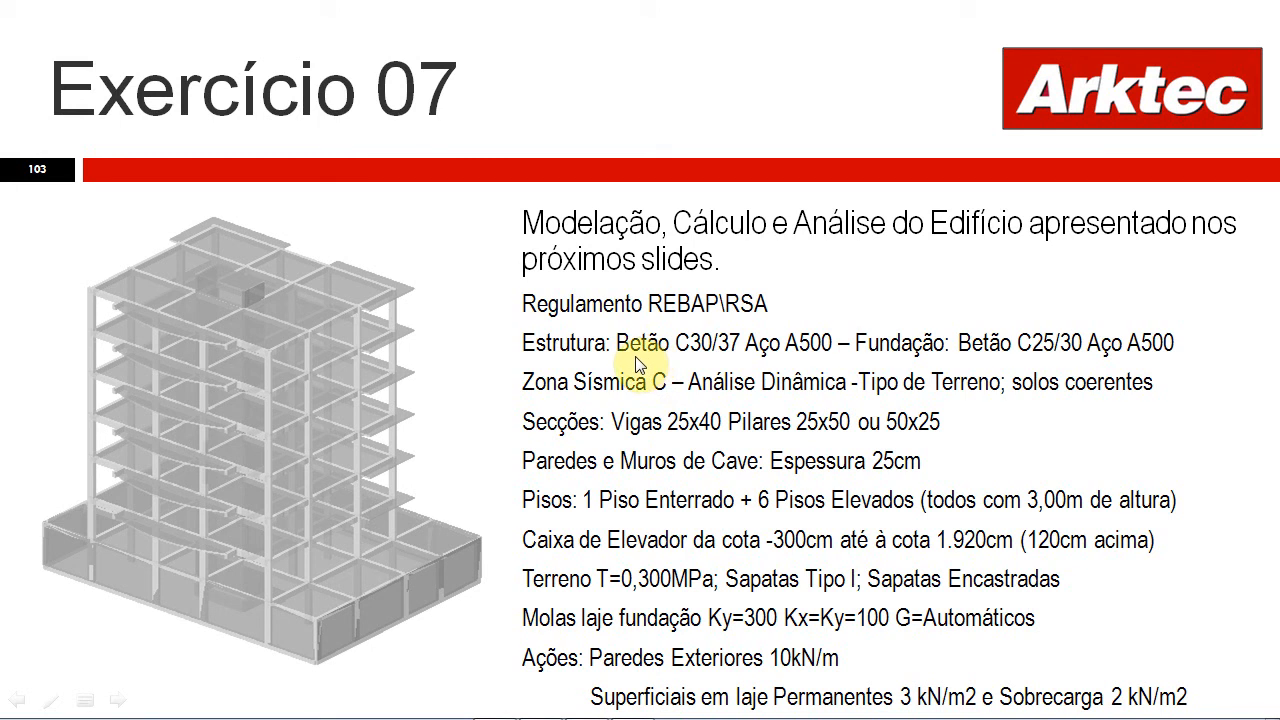
pyautogui.hotkey('alt', 'Tab')
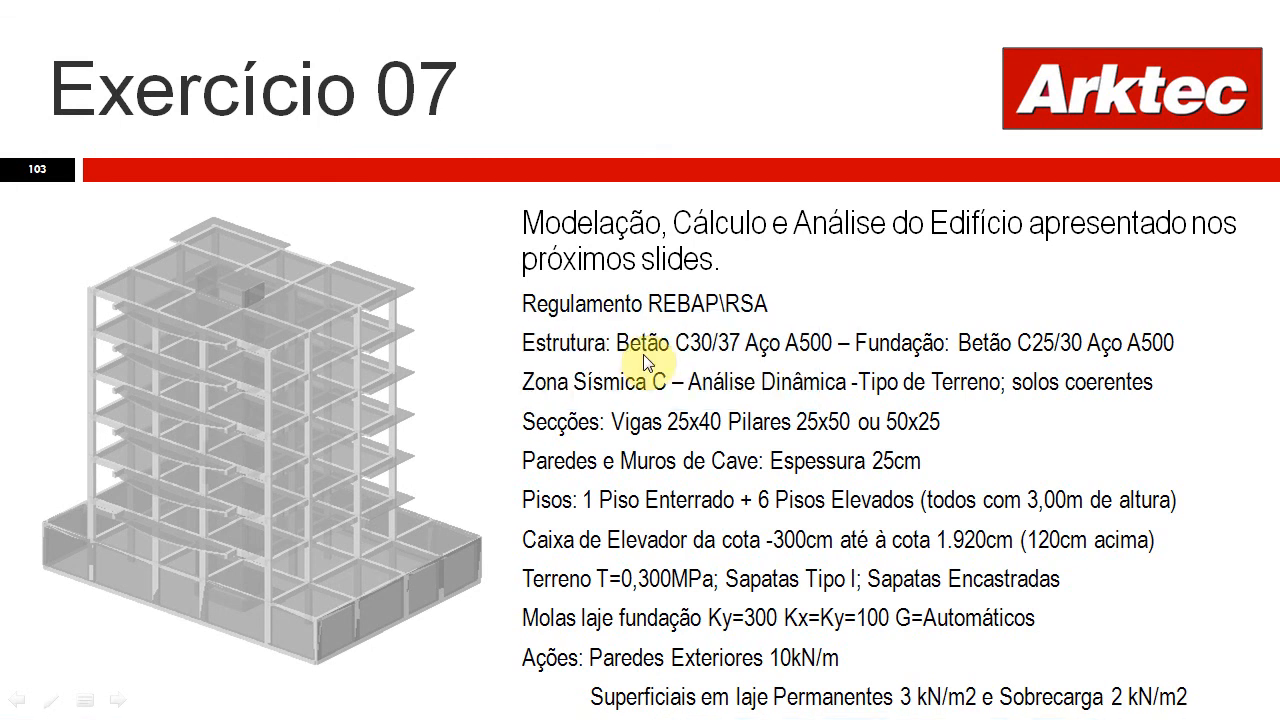
pyautogui.hotkey('alt', 'Tab')
pyautogui.hotkey('alt', 'Tab')
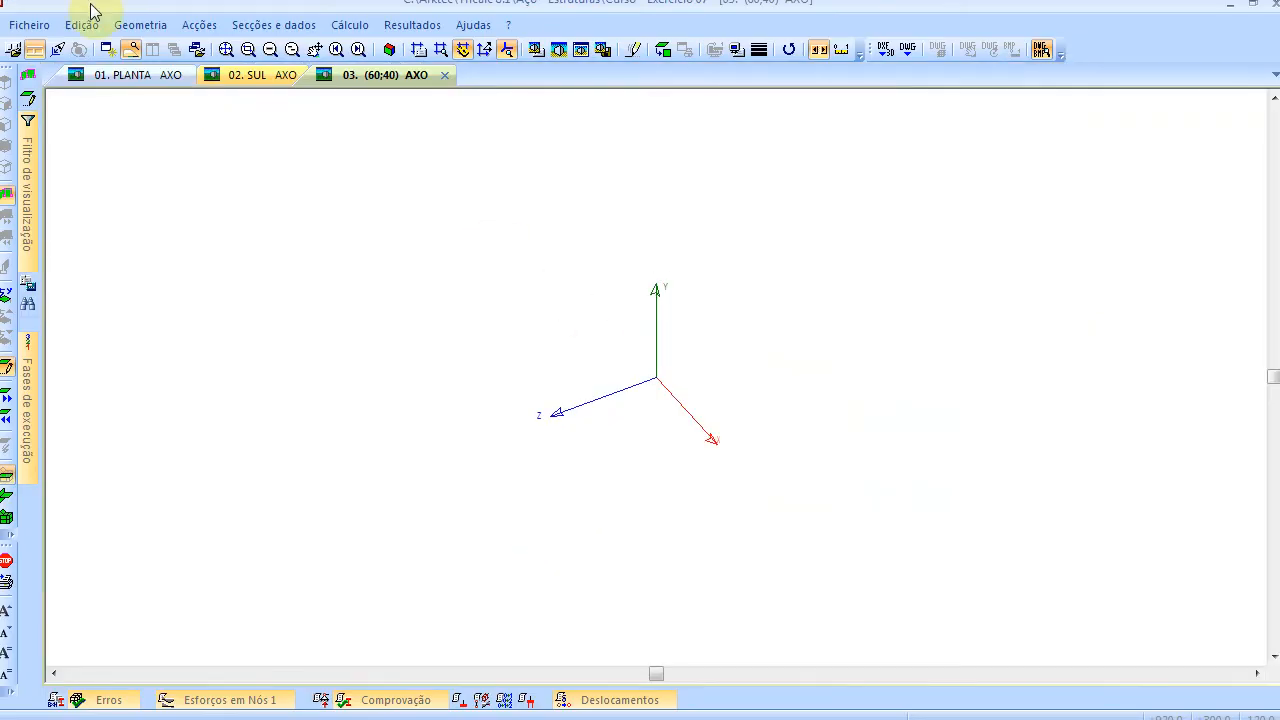
# Review the language, regulation and unit preferences, and exclude the 4 mm and 5 mm reinforcement bar diameters
pyautogui.click(30, 25)
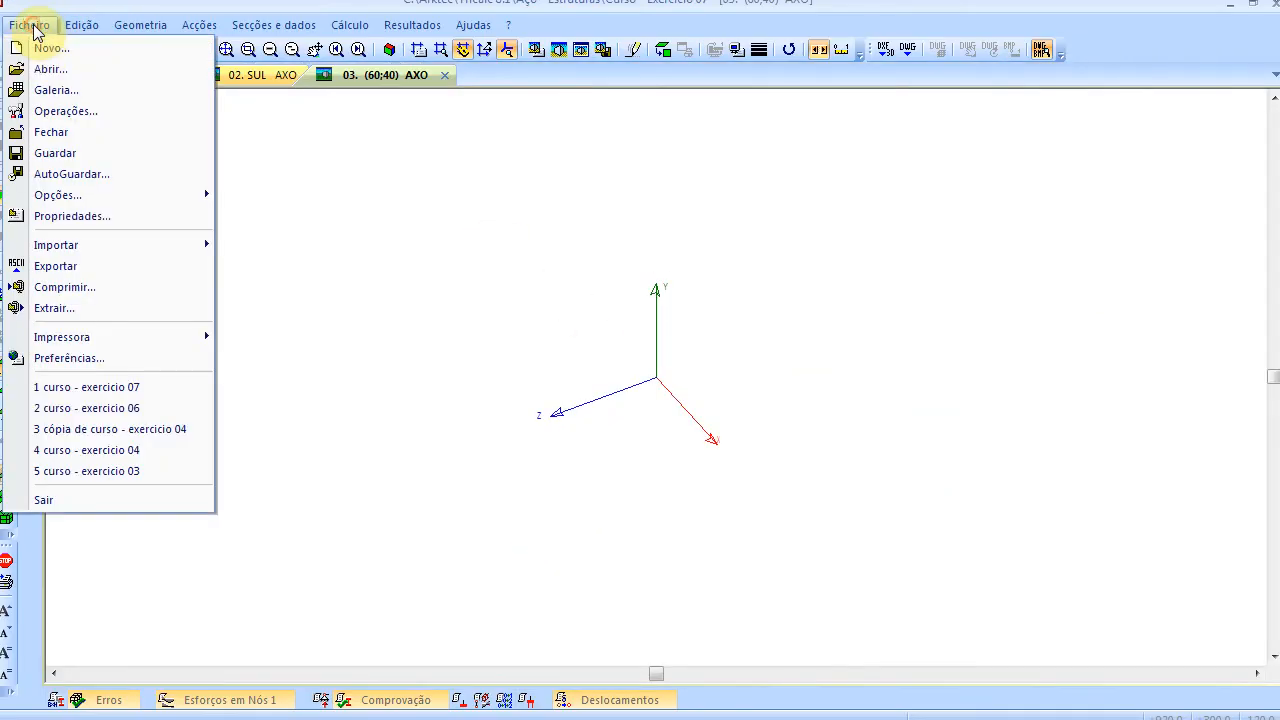
pyautogui.click(135, 352)
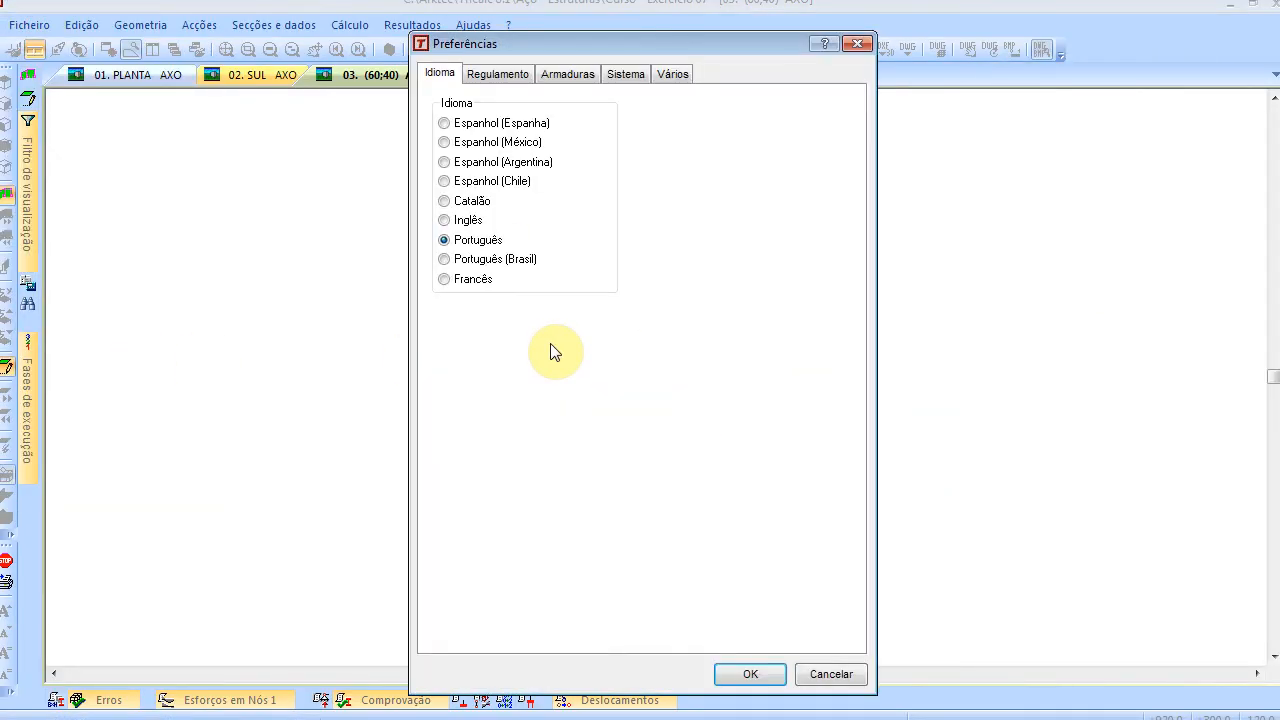
pyautogui.click(499, 82)
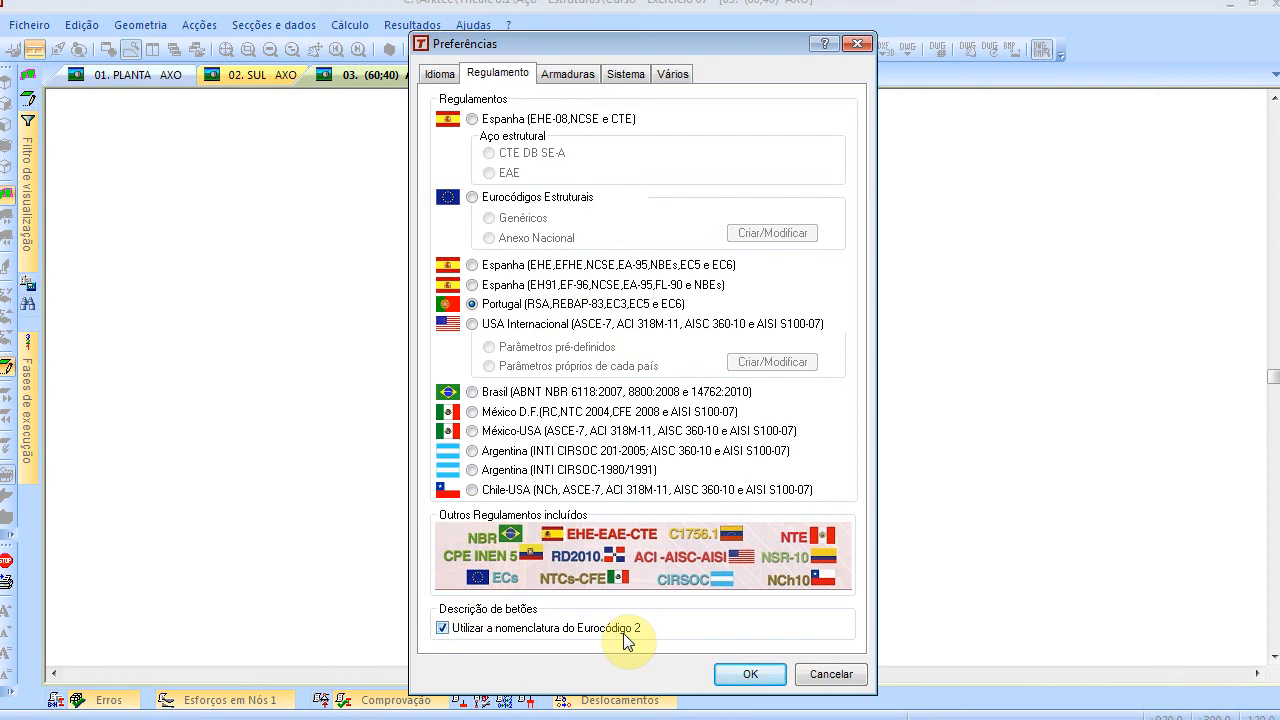
pyautogui.click(567, 74)
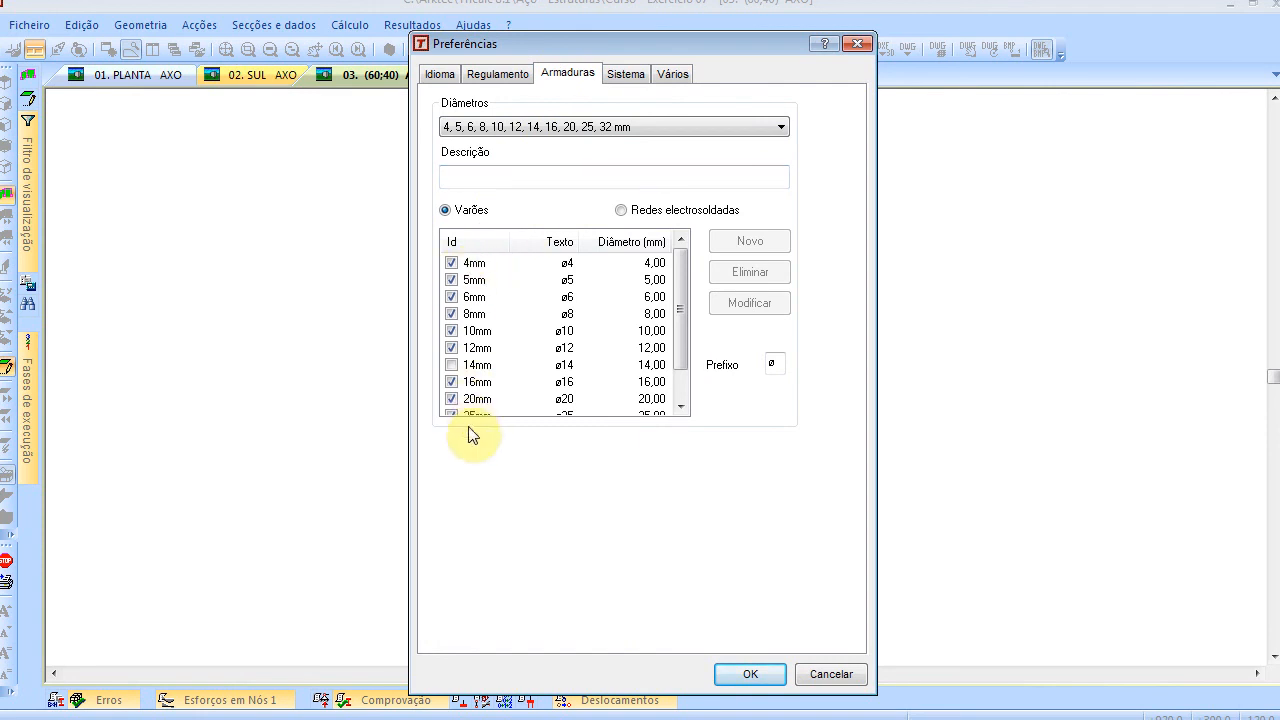
pyautogui.click(451, 263)
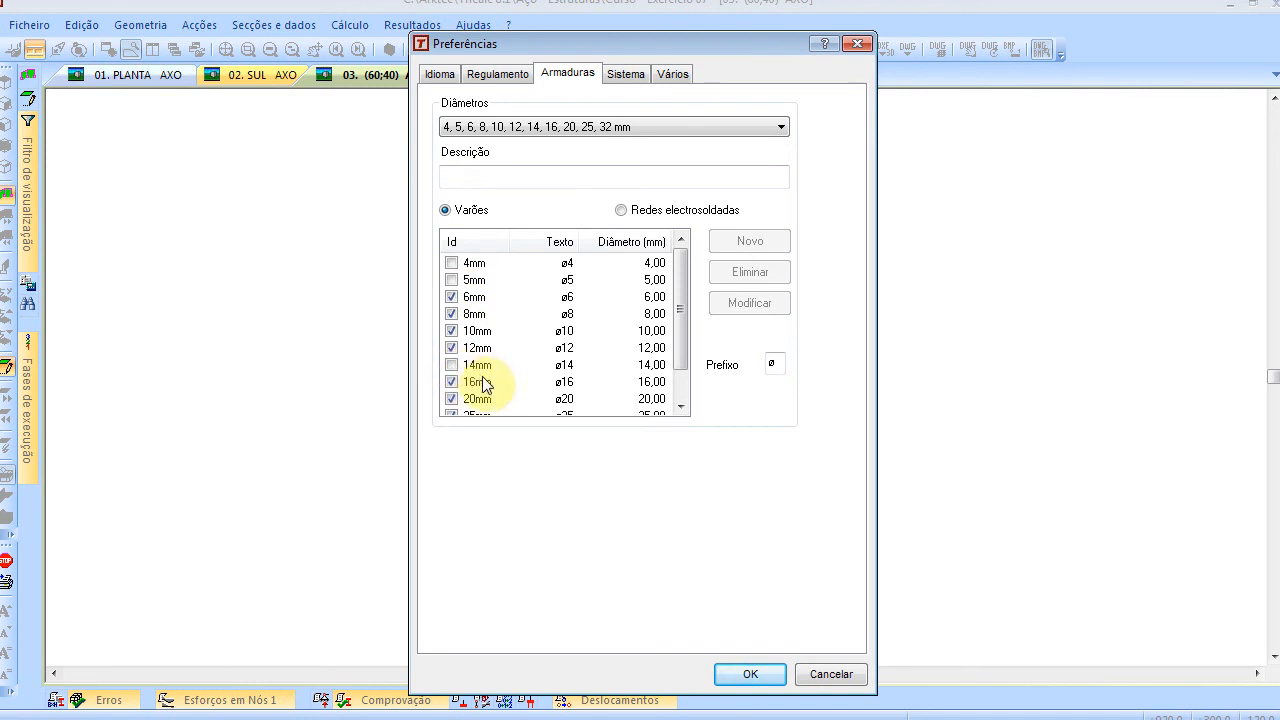
pyautogui.click(663, 80)
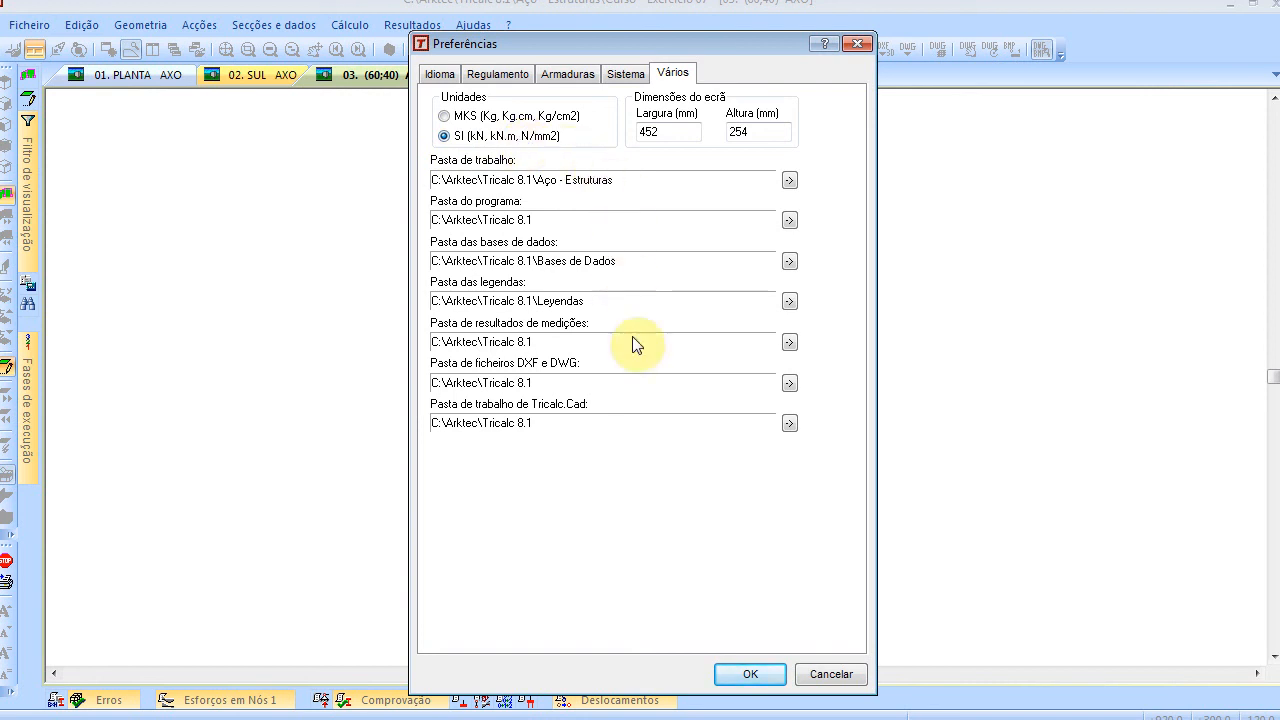
pyautogui.click(742, 676)
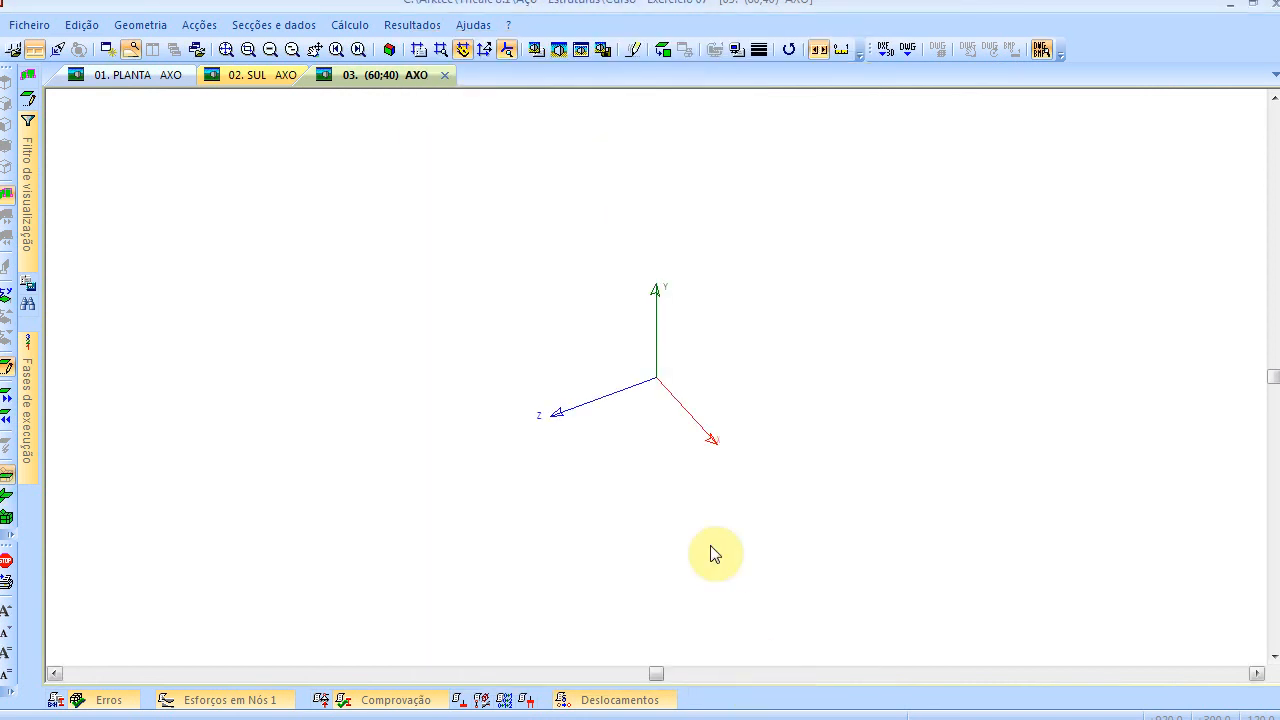
# In the reinforced concrete material settings, keep C30/37 concrete and A500 ribbed steel applied to TODOS
pyautogui.click(345, 25)
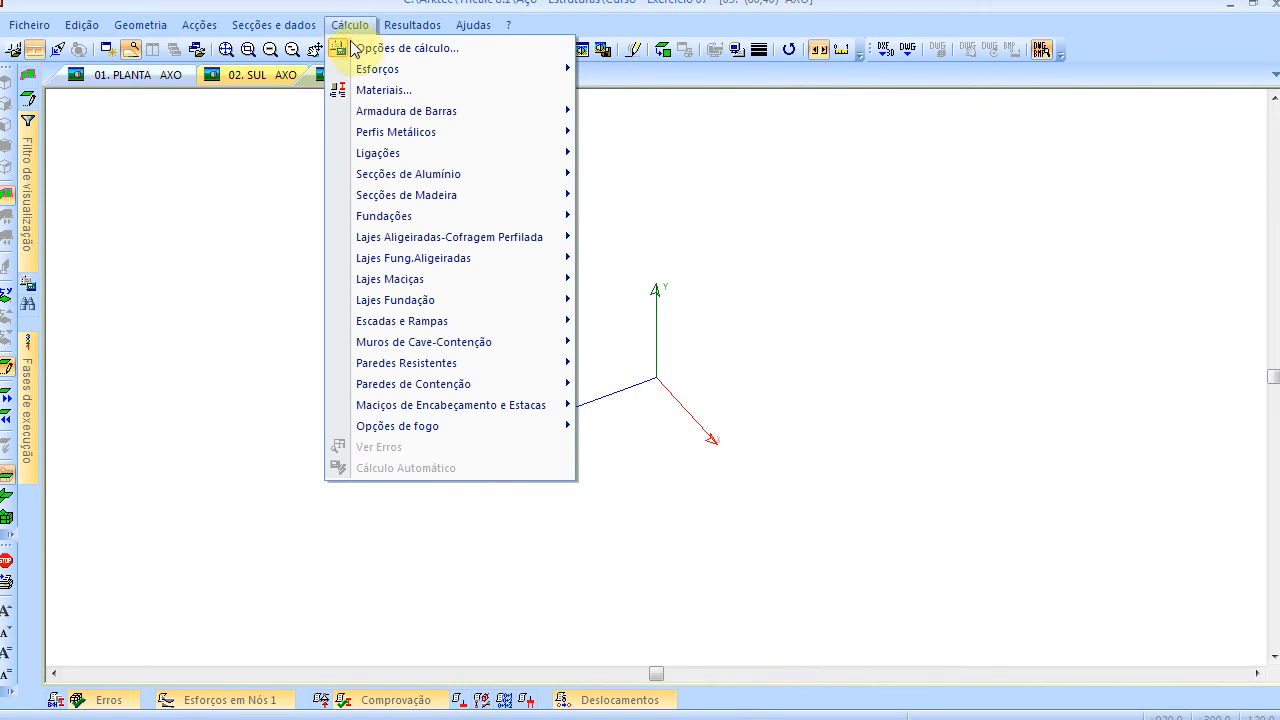
pyautogui.click(378, 90)
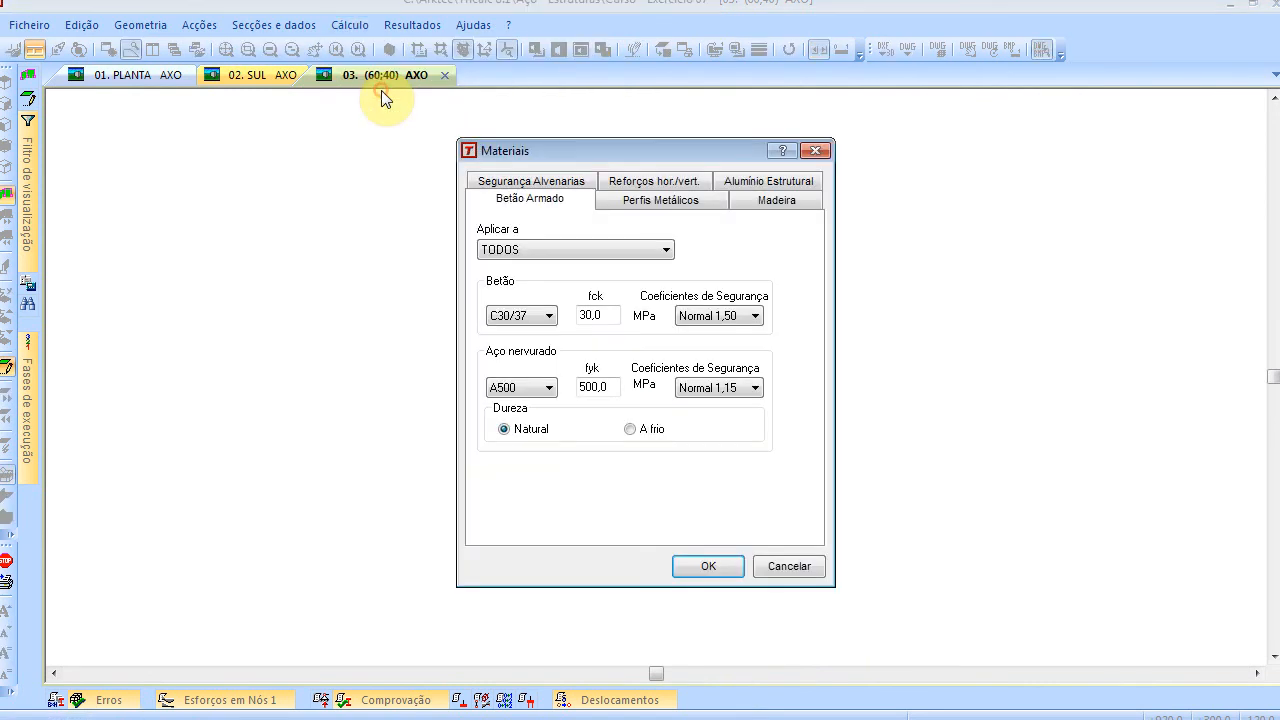
pyautogui.click(664, 250)
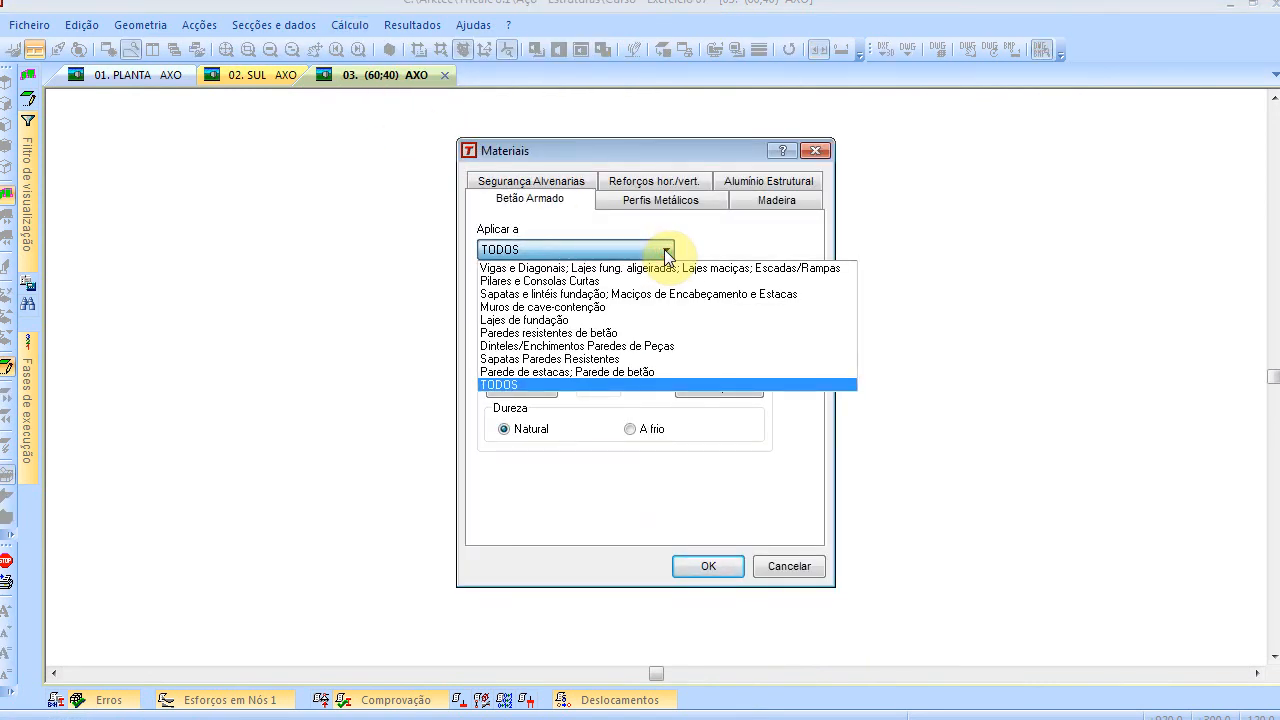
pyautogui.click(616, 388)
pyautogui.click(550, 389)
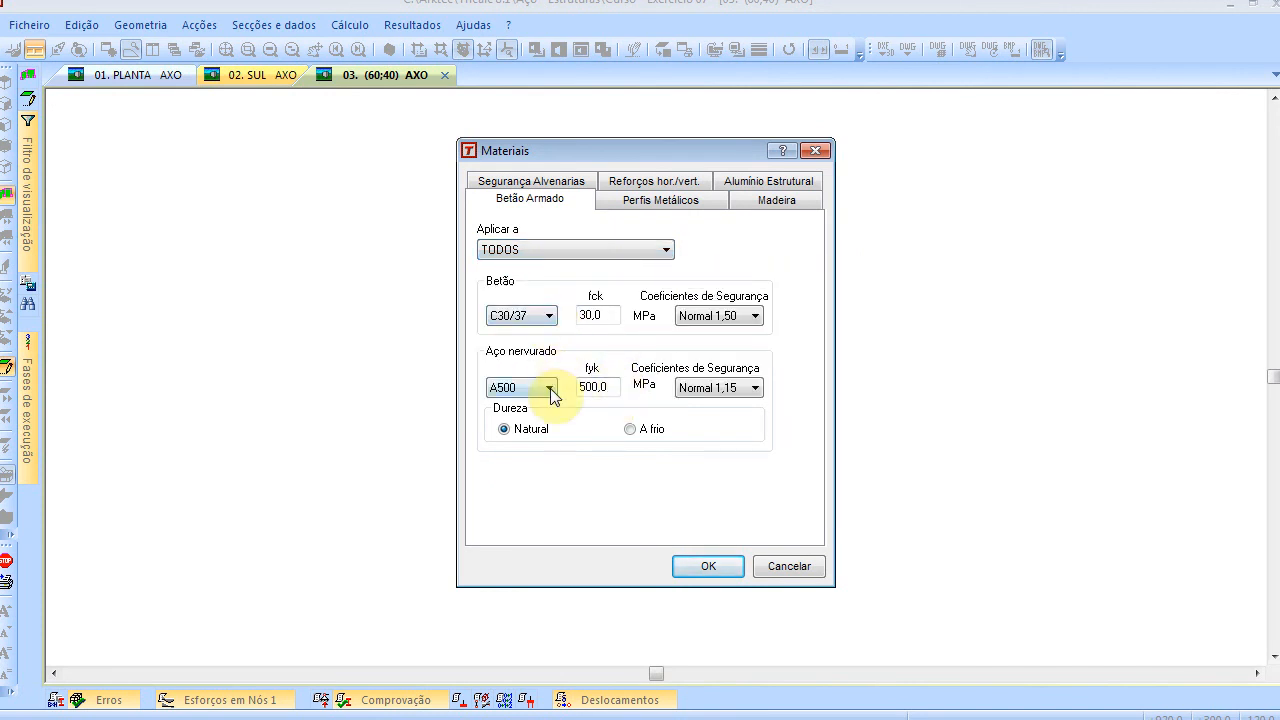
# Assign C25/30 concrete to the footings, foundation beams and pile caps, and accept the material settings
pyautogui.click(643, 251)
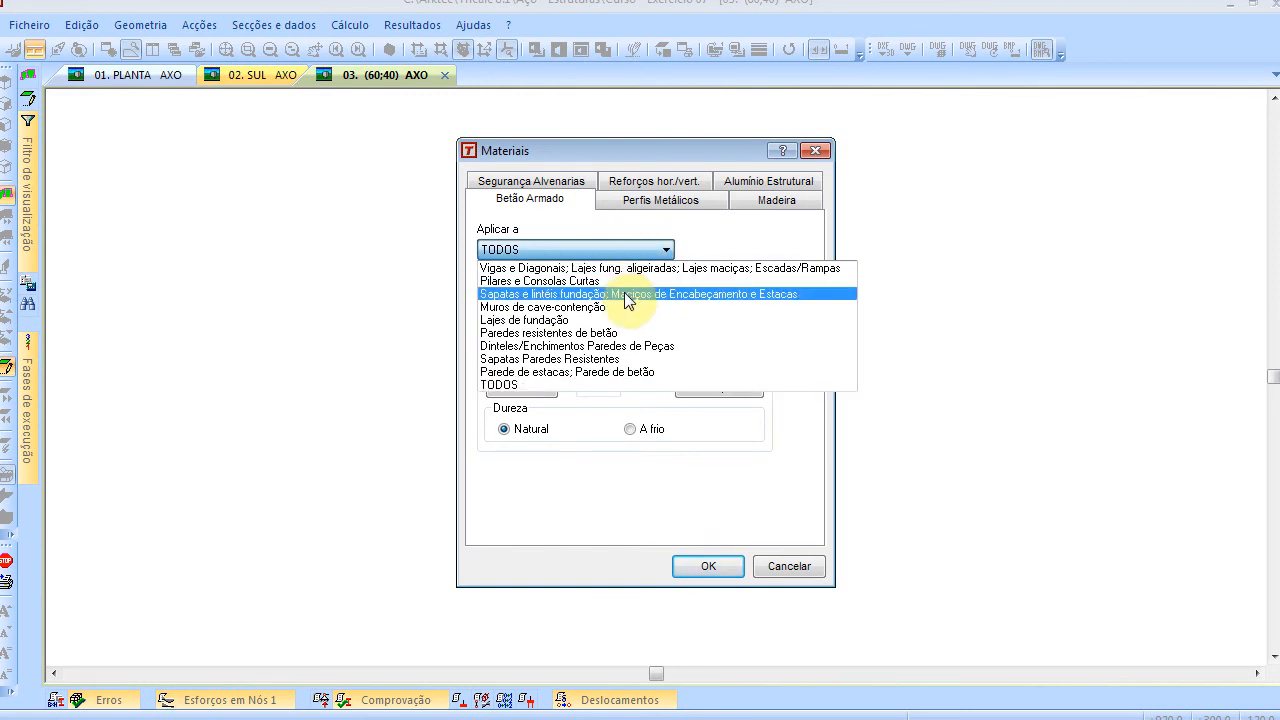
pyautogui.click(624, 294)
pyautogui.click(550, 316)
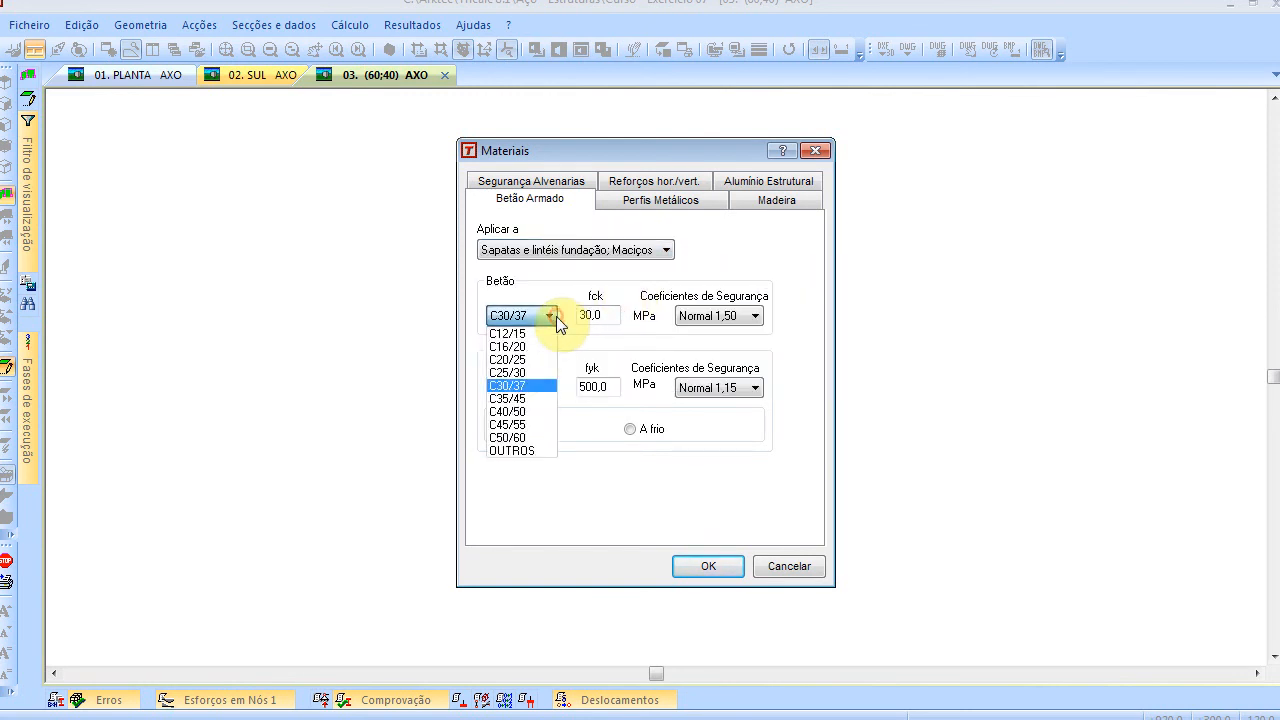
pyautogui.click(530, 372)
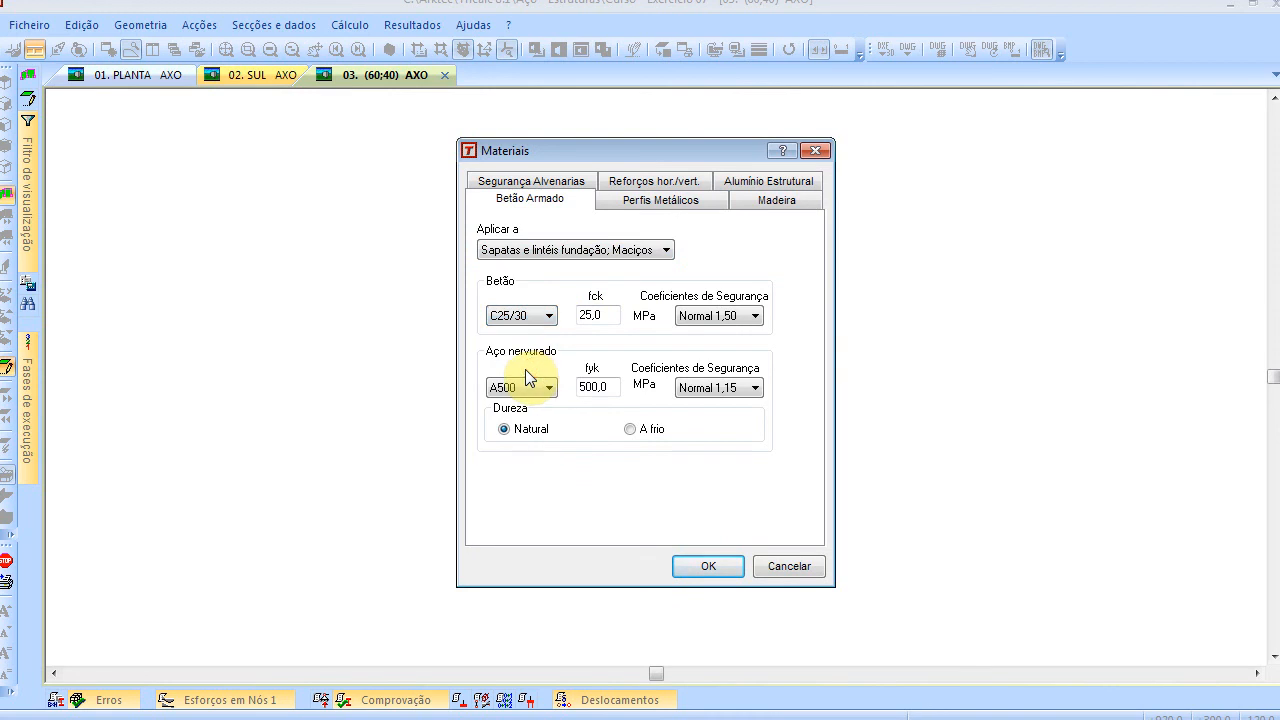
pyautogui.hotkey('alt', 'Tab')
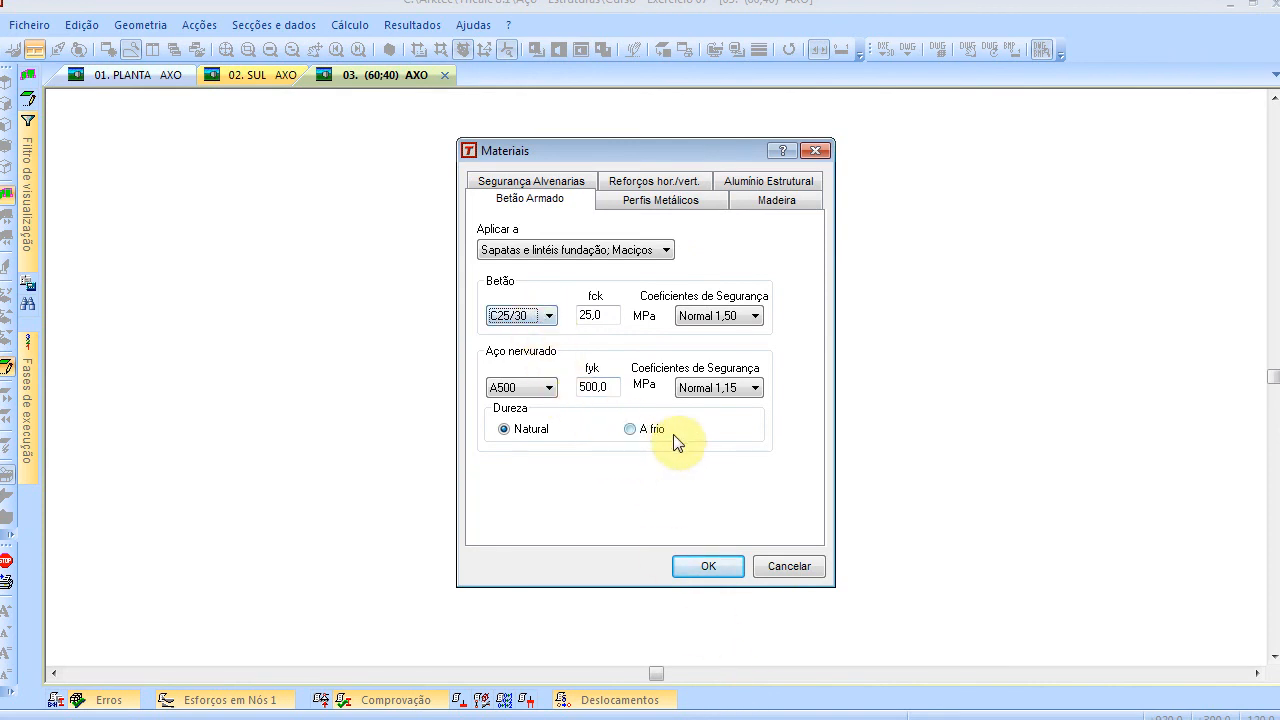
pyautogui.click(725, 572)
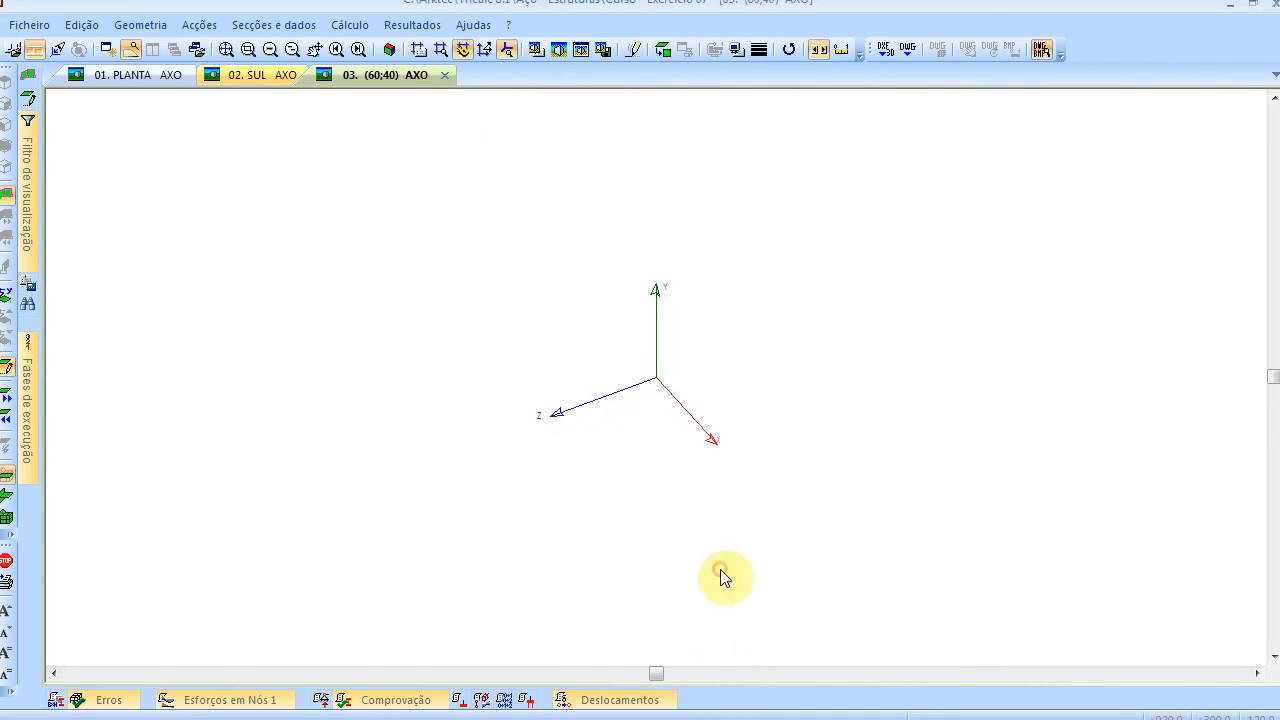
# Read the remaining specifications and the Passo 01 geometric grid slide in PowerPoint, and return to Tricalc
pyautogui.hotkey('alt', 'Tab')
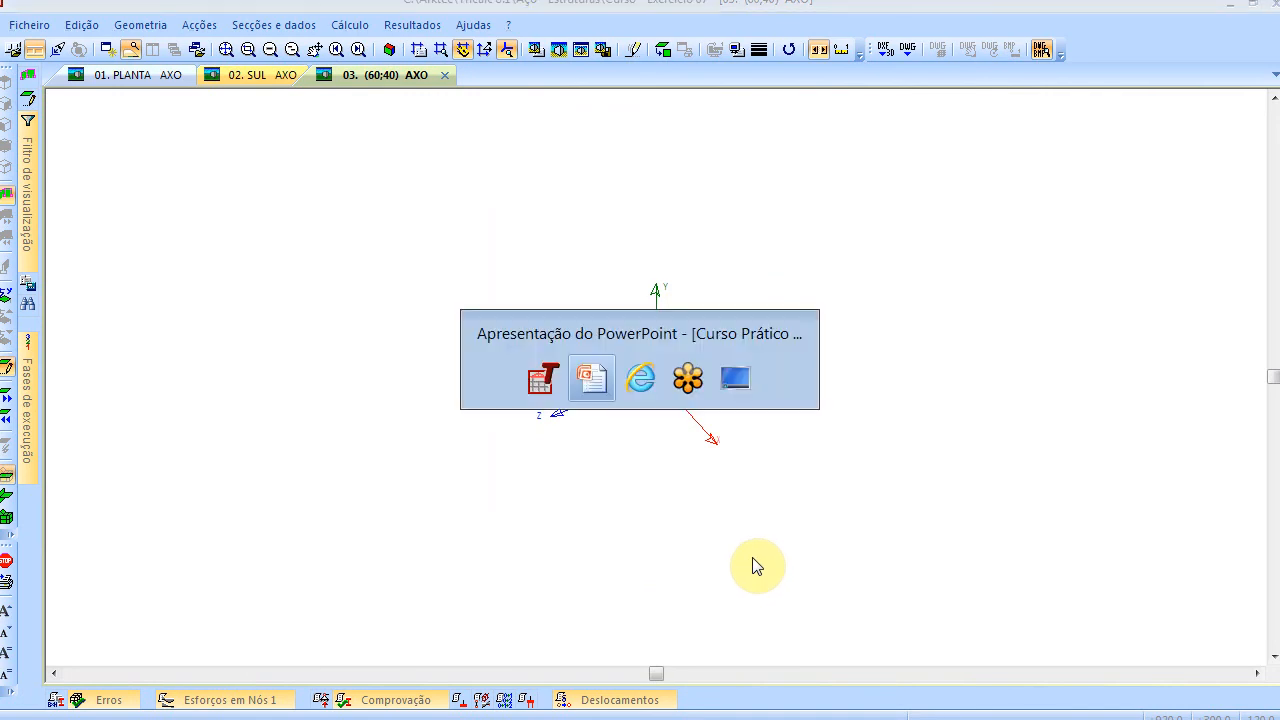
pyautogui.click(1233, 8)
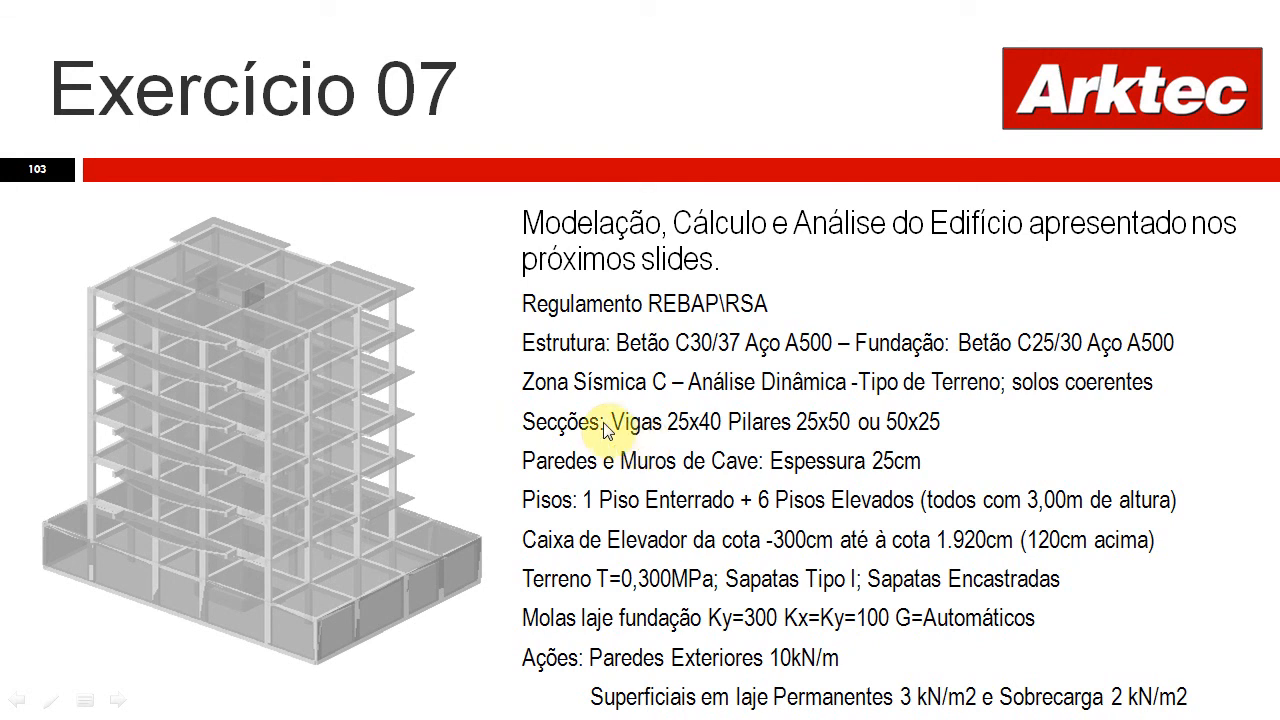
pyautogui.click(843, 260)
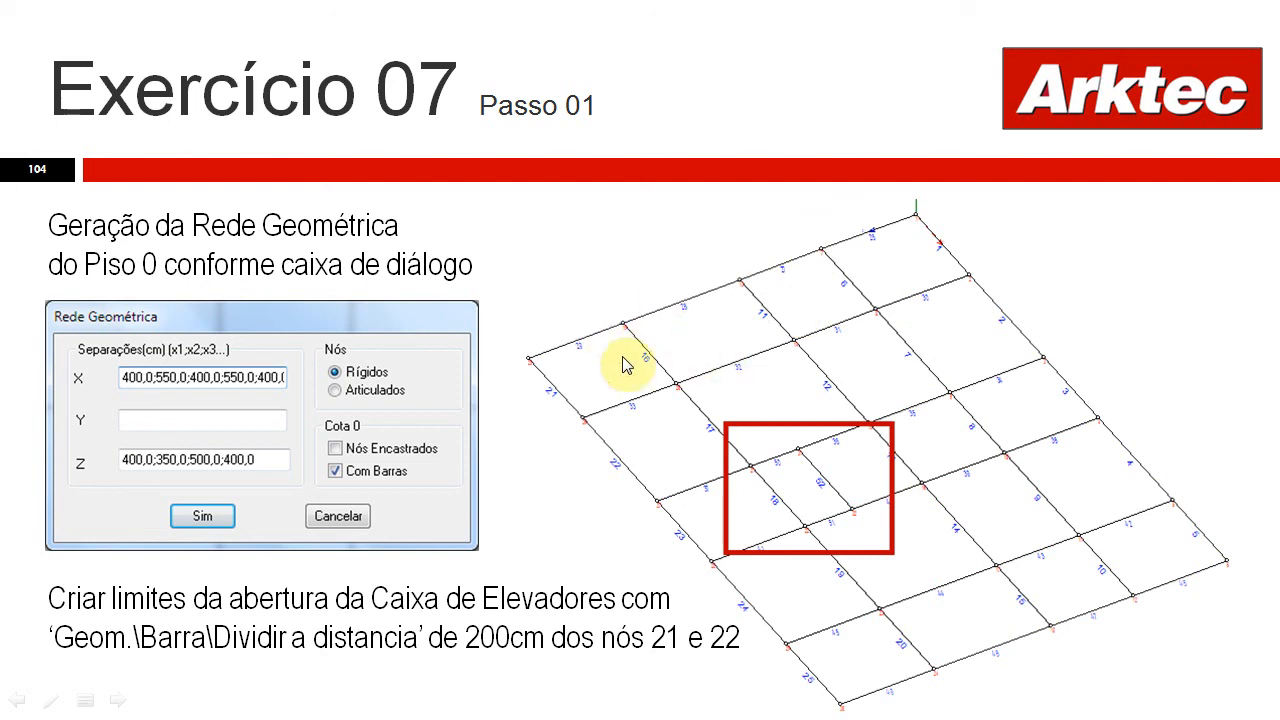
pyautogui.hotkey('alt', 'Tab')
pyautogui.hotkey('alt', 'Tab')
pyautogui.hotkey('alt', 'Tab')
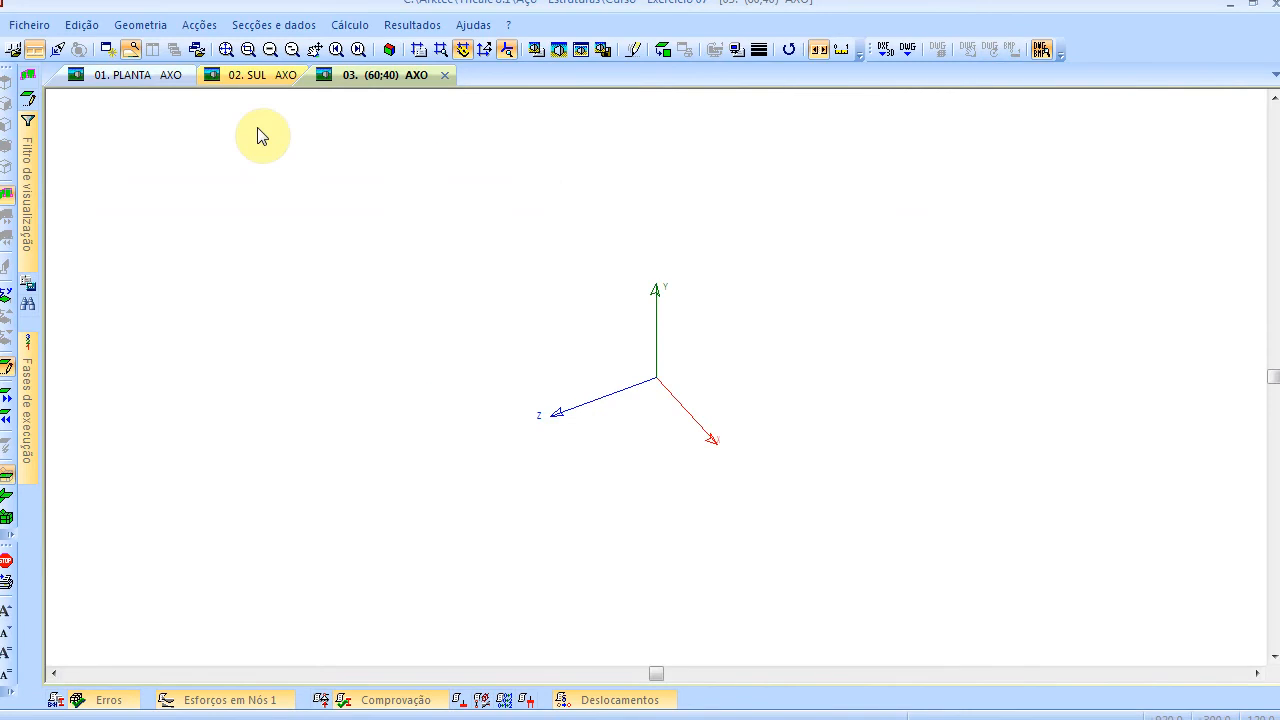
pyautogui.click(140, 24)
pyautogui.click(150, 50)
pyautogui.doubleClick(603, 318)
pyautogui.write('400 550 400 550 400')
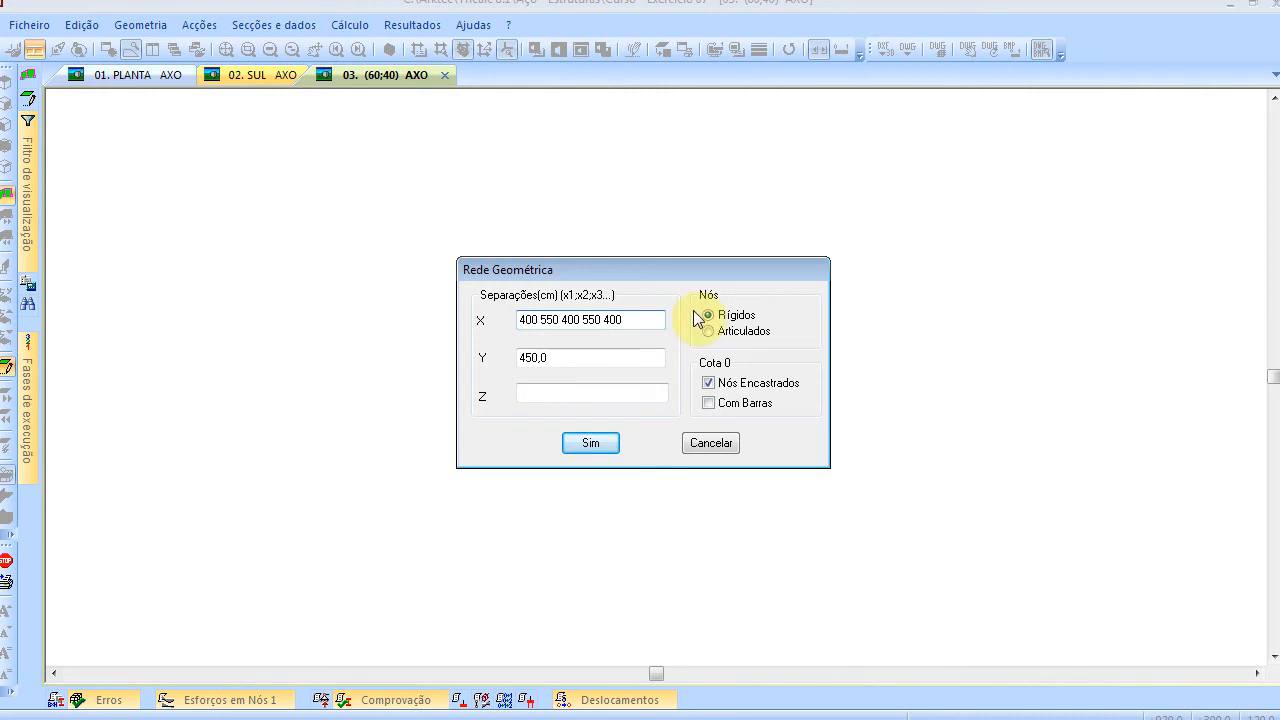
pyautogui.doubleClick(613, 356)
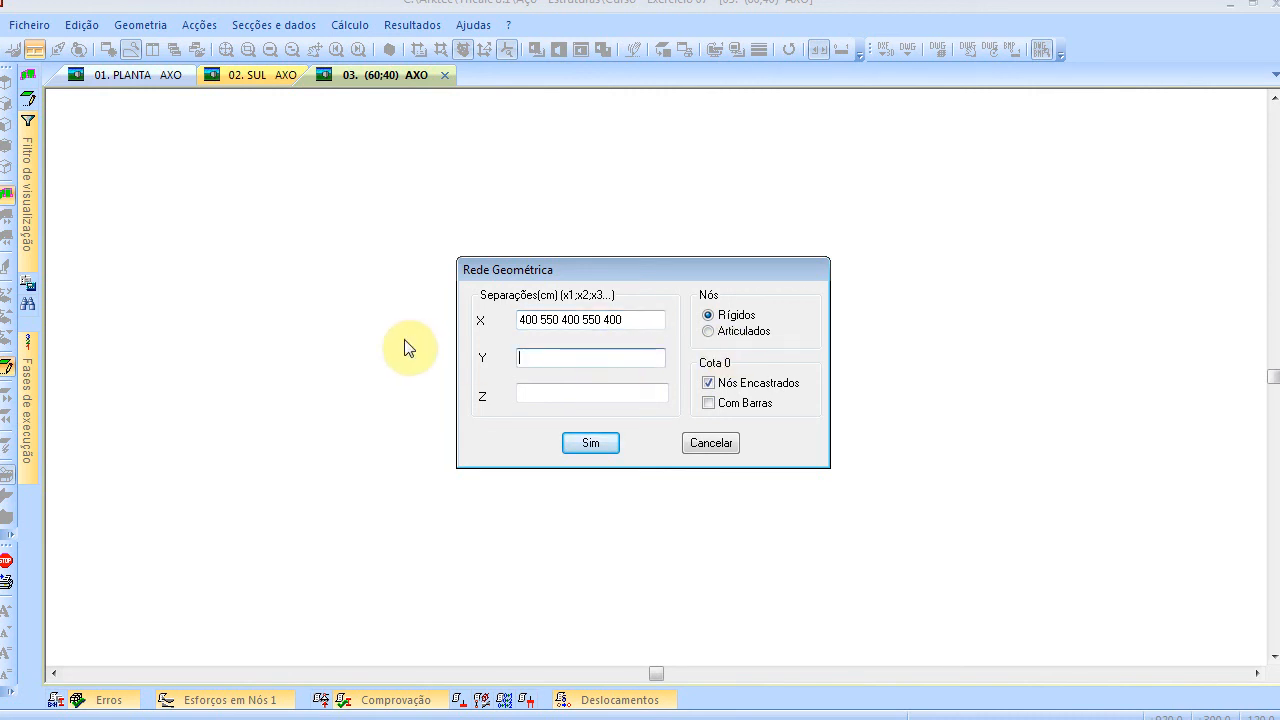
pyautogui.click(534, 393)
pyautogui.write('400 350 500 400')
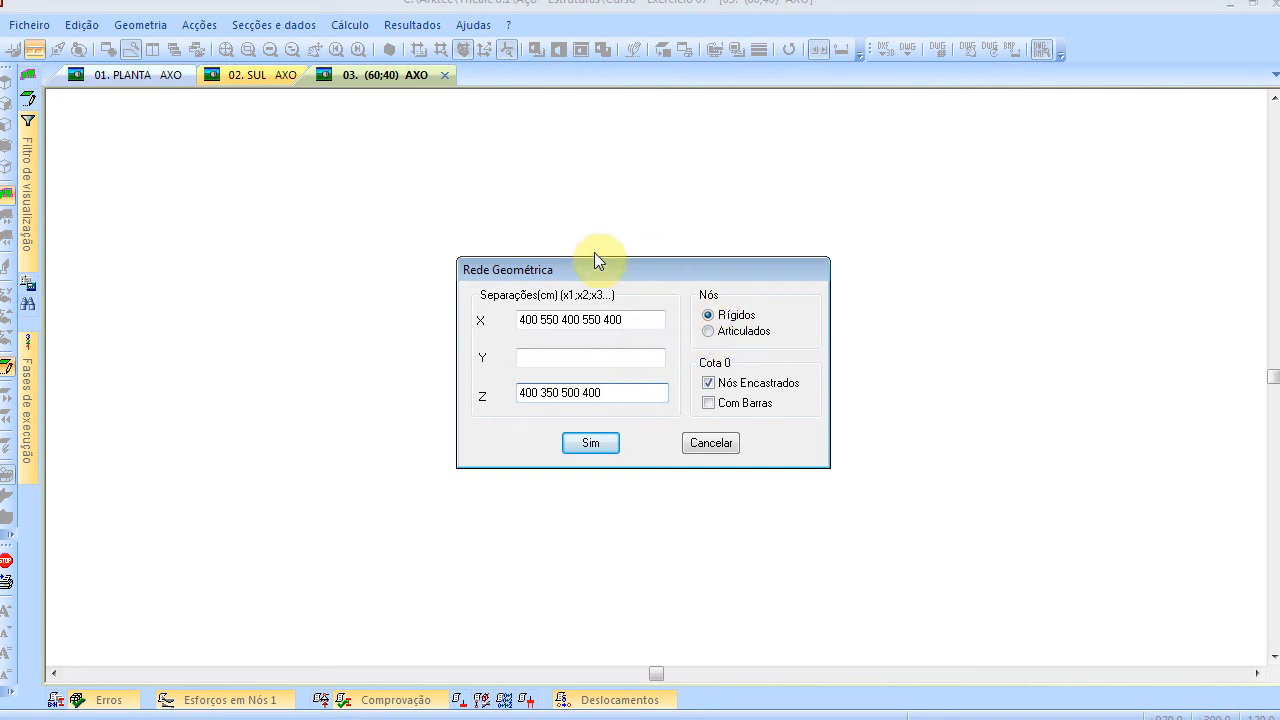
# Turn off fixed nodes and turn on bars at level 0, and generate the grid
pyautogui.moveTo(591, 279); pyautogui.dragTo(273, 210)
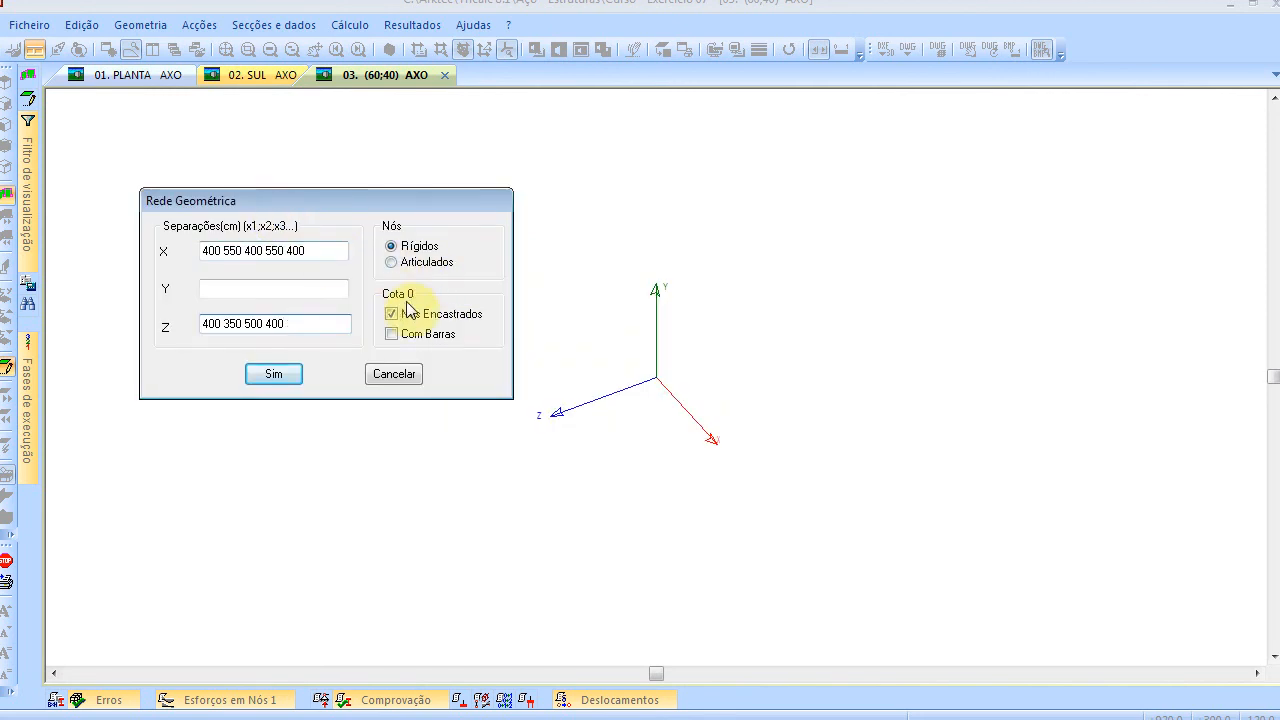
pyautogui.click(432, 326)
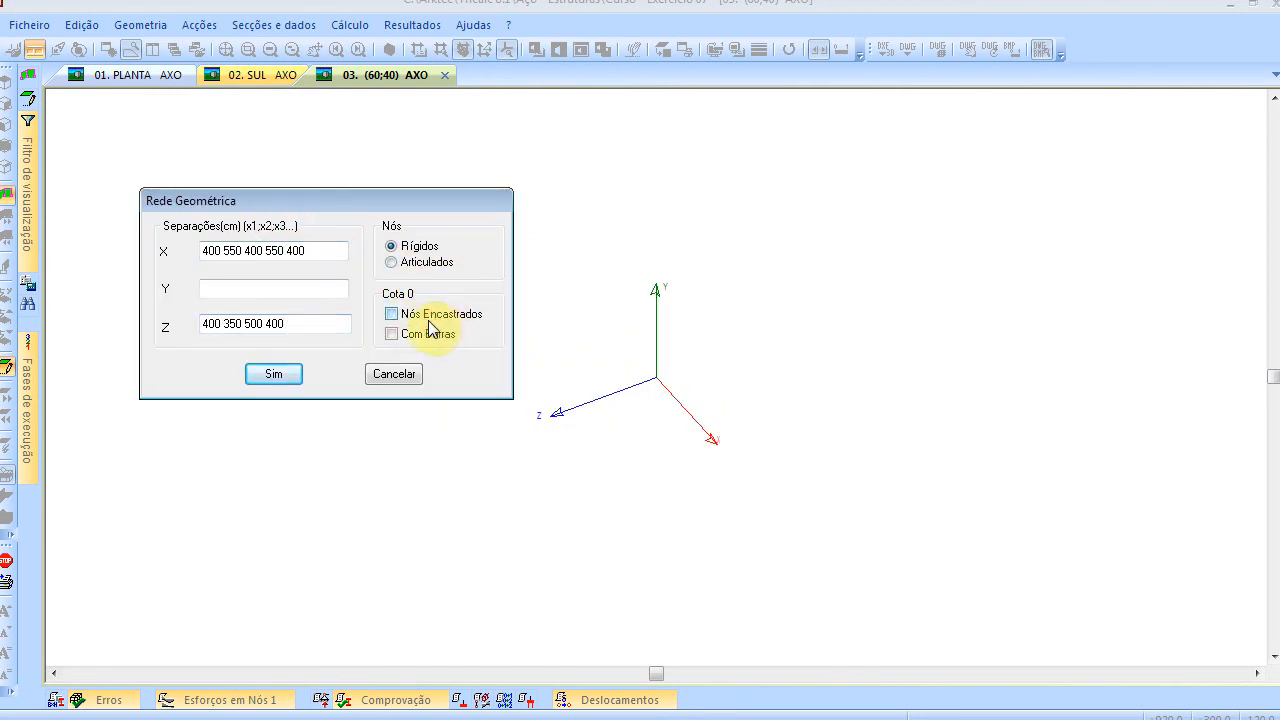
pyautogui.click(396, 336)
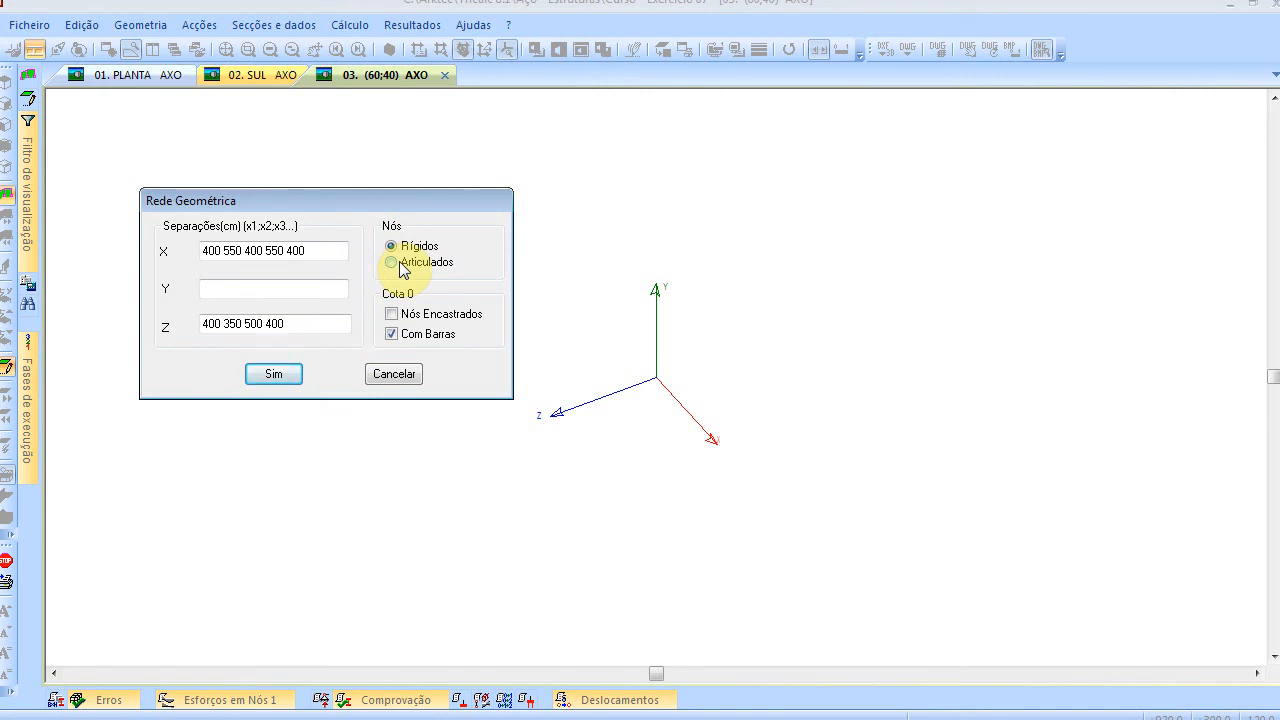
pyautogui.click(274, 375)
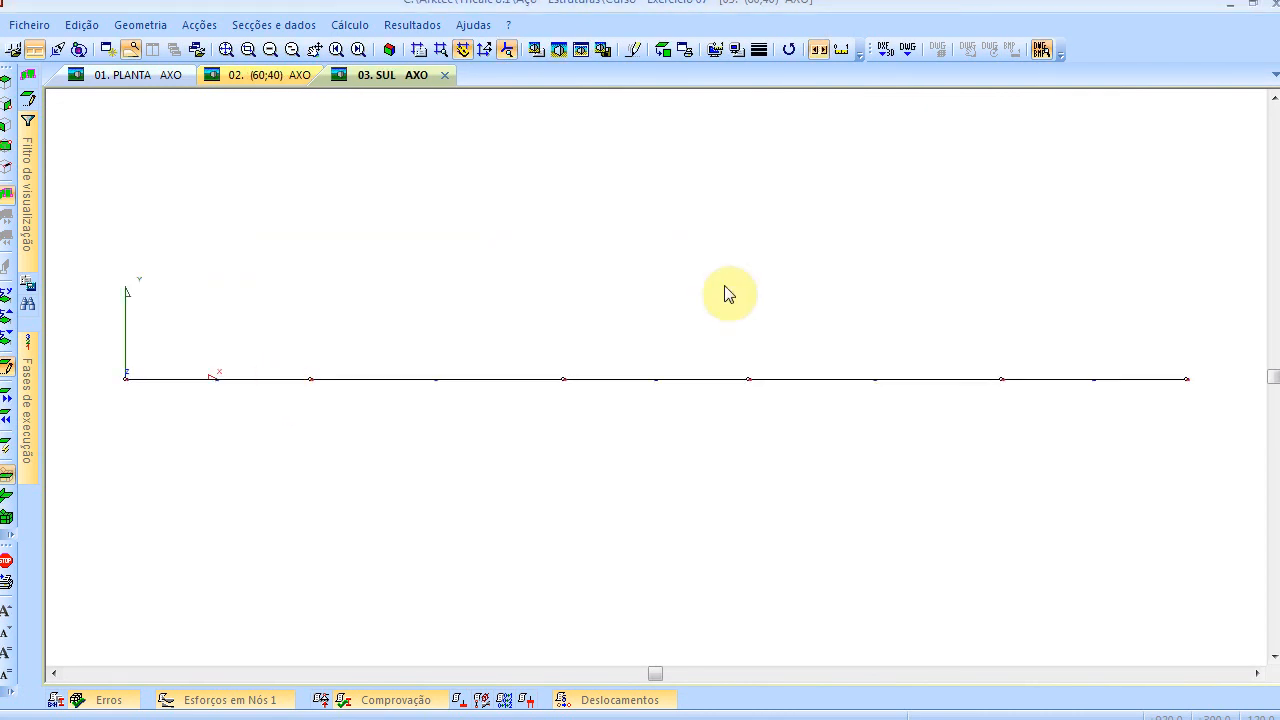
# Display the floor grid in the (60;40) axonometric view and enlarge the node and bar number labels
pyautogui.click(389, 49)
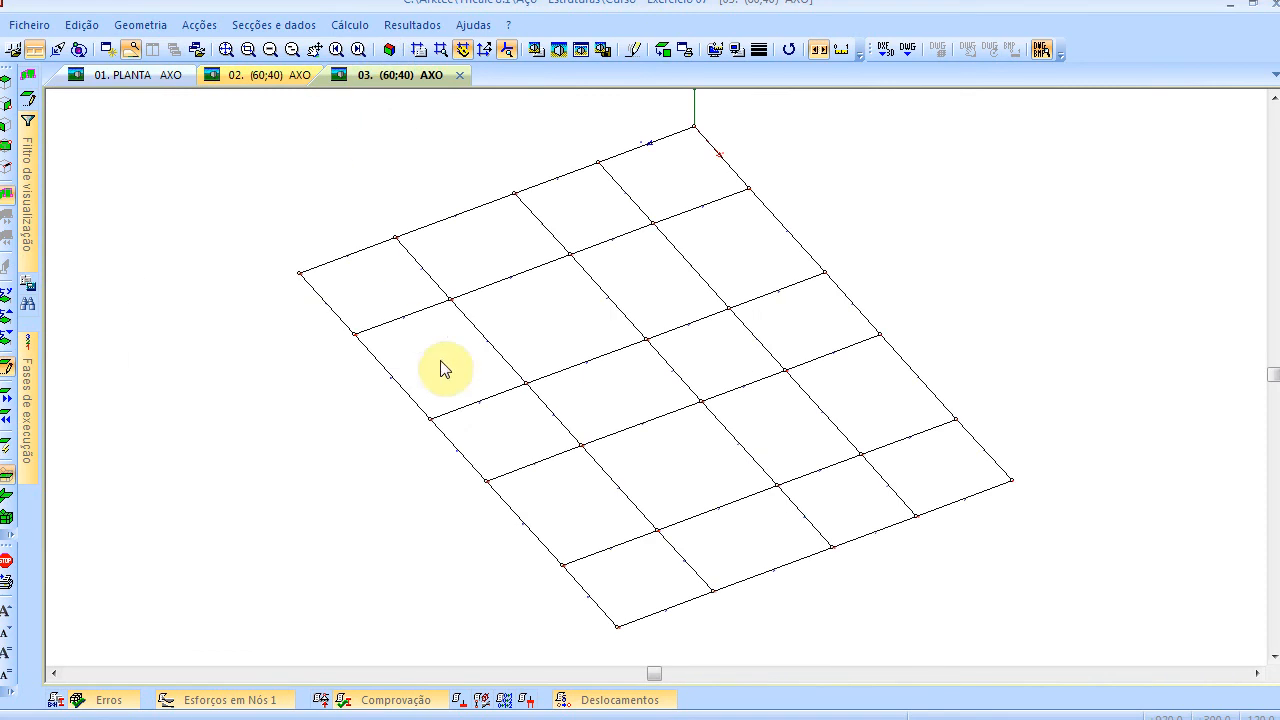
pyautogui.click(7, 611)
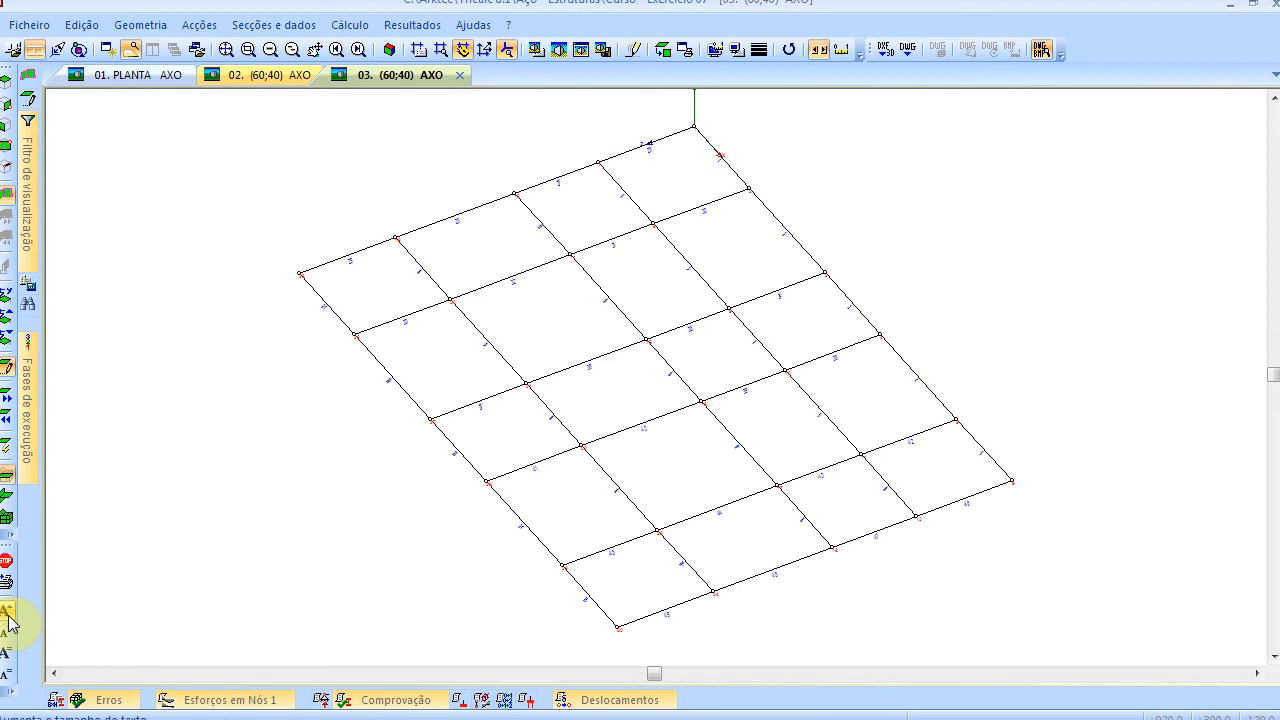
pyautogui.click(8, 616)
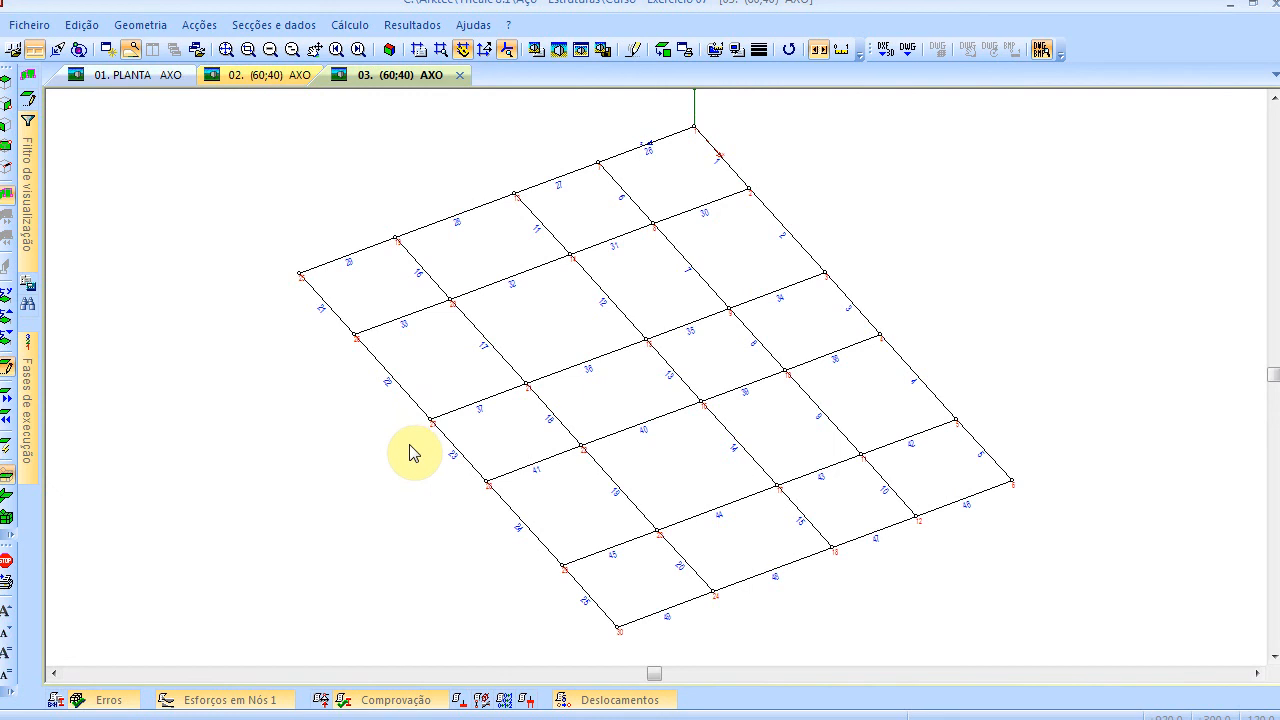
pyautogui.hotkey('alt', 'Tab')
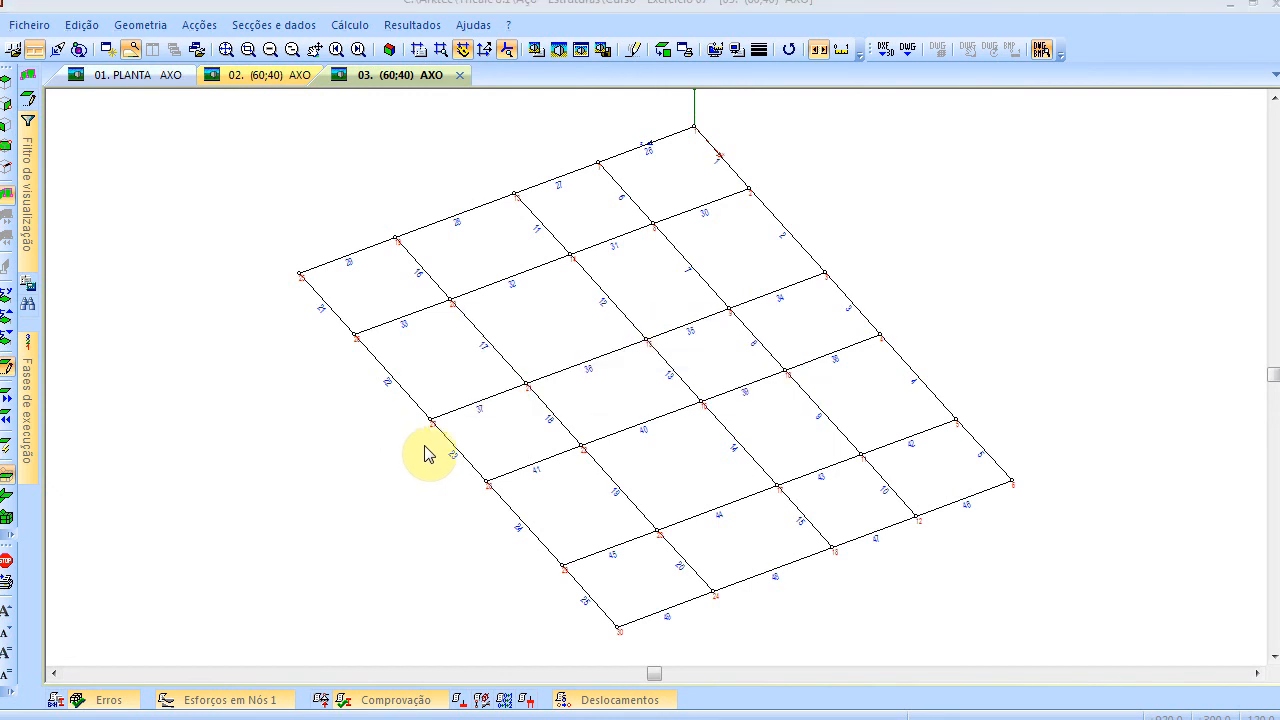
pyautogui.click(620, 700)
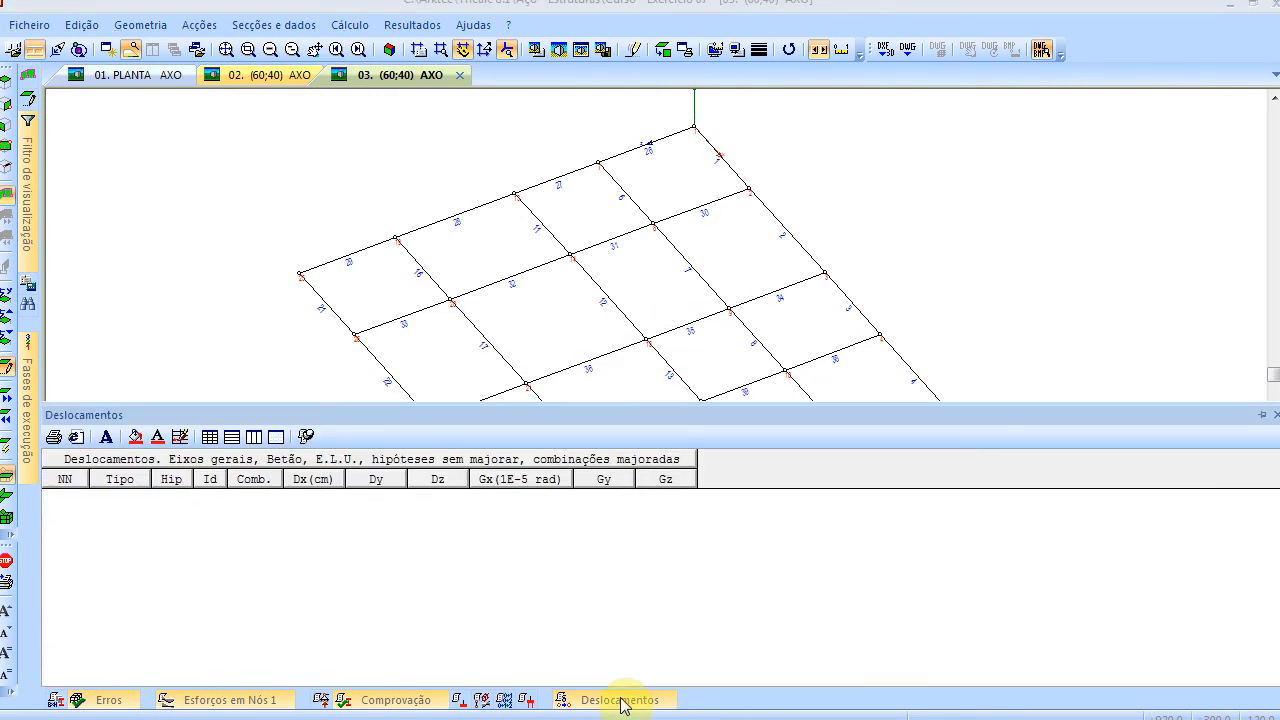
pyautogui.click(955, 258)
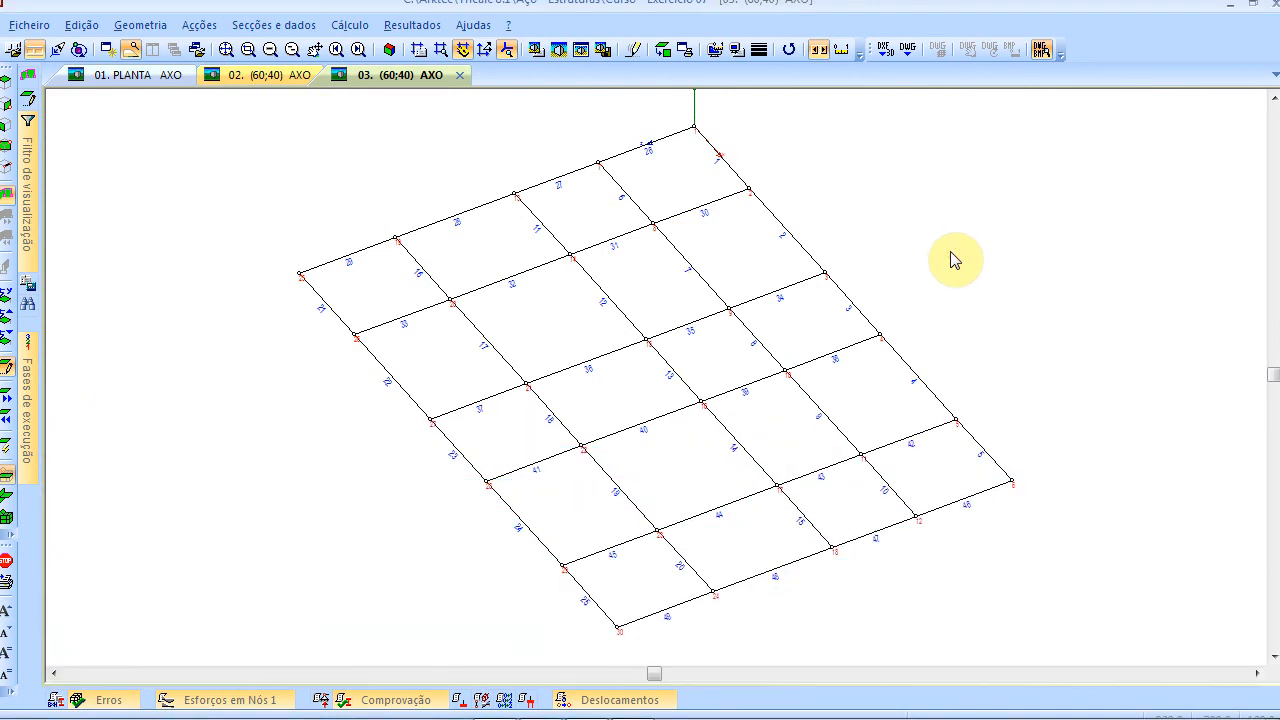
pyautogui.press('Right')
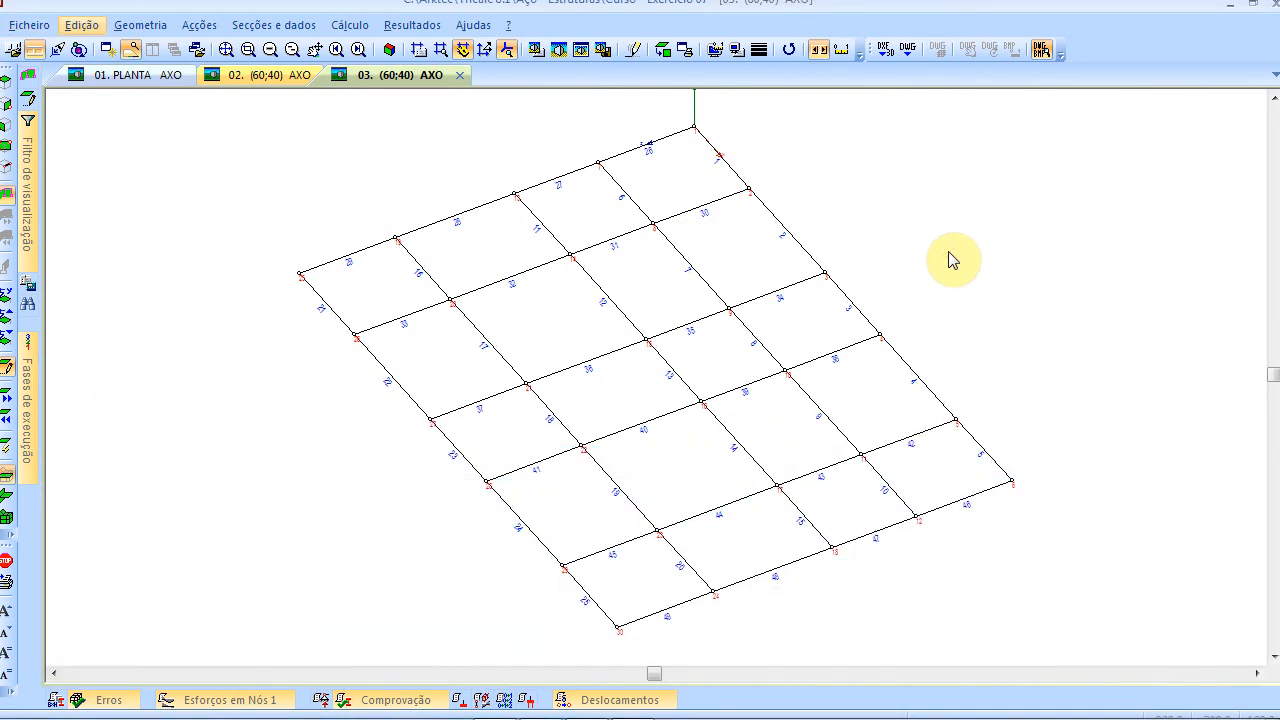
pyautogui.press('Escape')
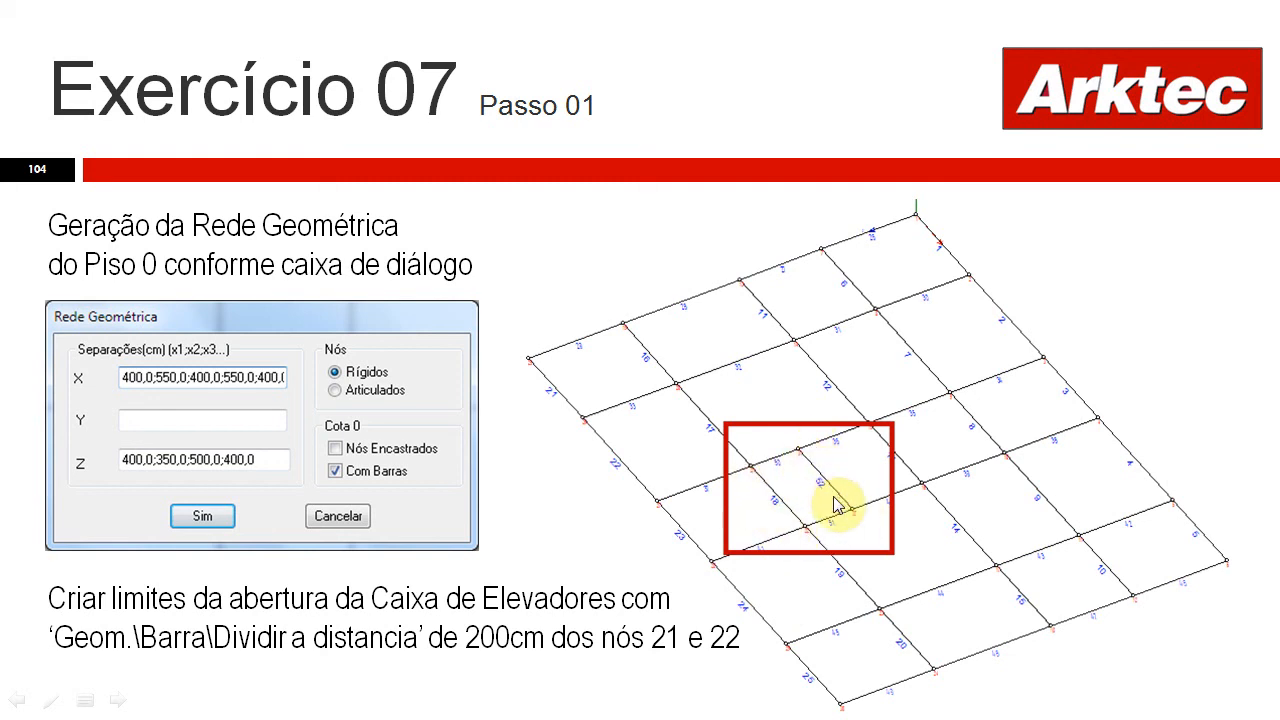
# Return to Tricalc and divide bar 36, between nodes 15 and 21, at 200 cm from node 21
pyautogui.hotkey('alt', 'Tab')
pyautogui.hotkey('alt', 'Tab')
pyautogui.hotkey('alt', 'Tab')
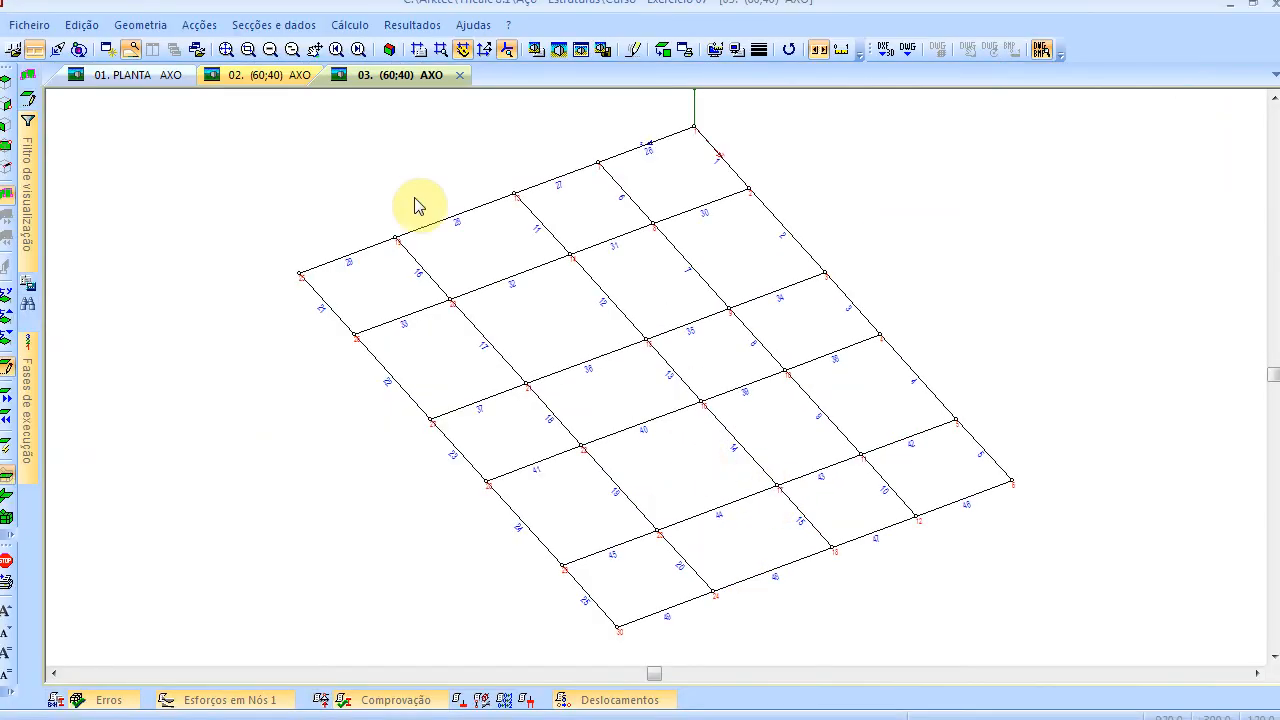
pyautogui.click(140, 25)
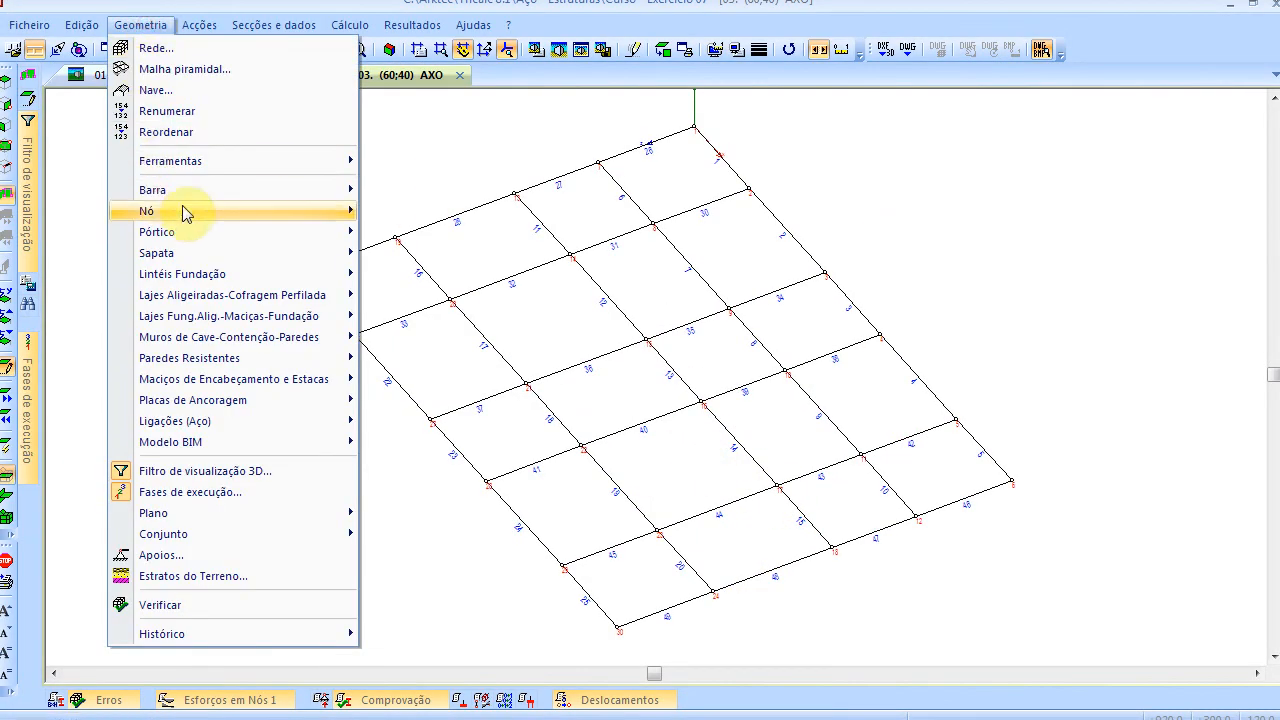
pyautogui.moveTo(185, 196)
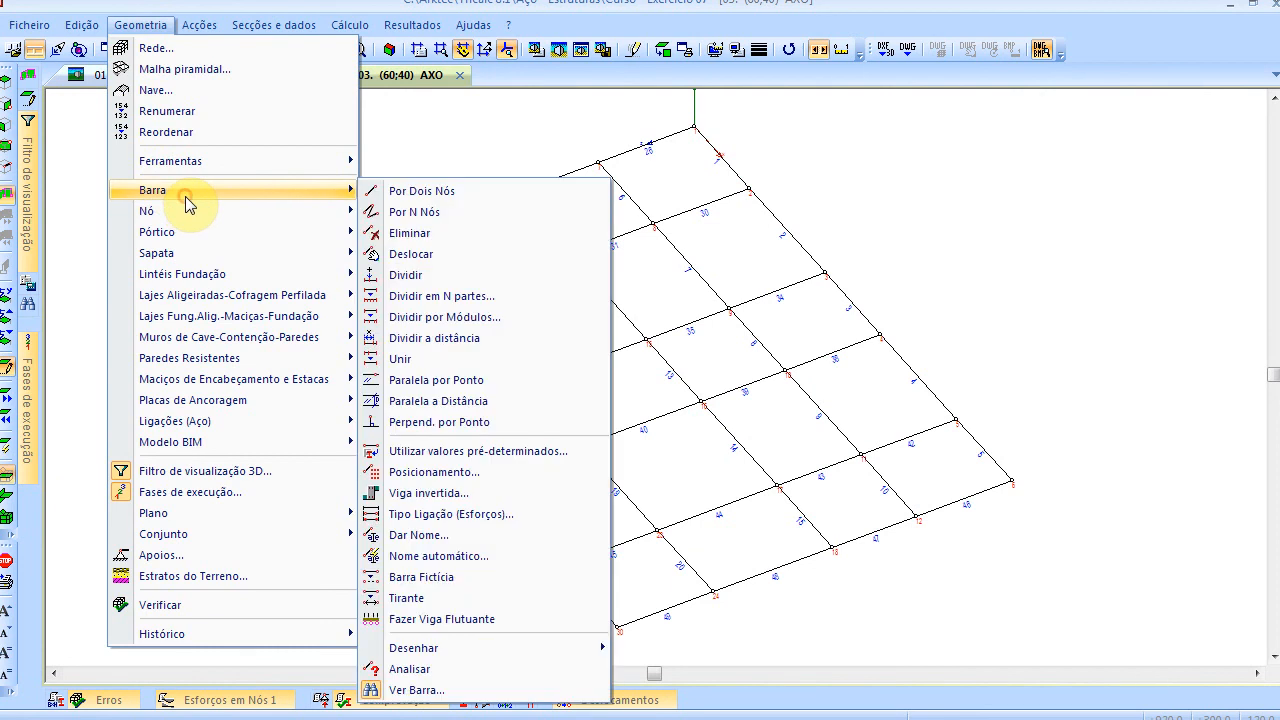
pyautogui.click(497, 337)
pyautogui.scroll(3, 585, 378)
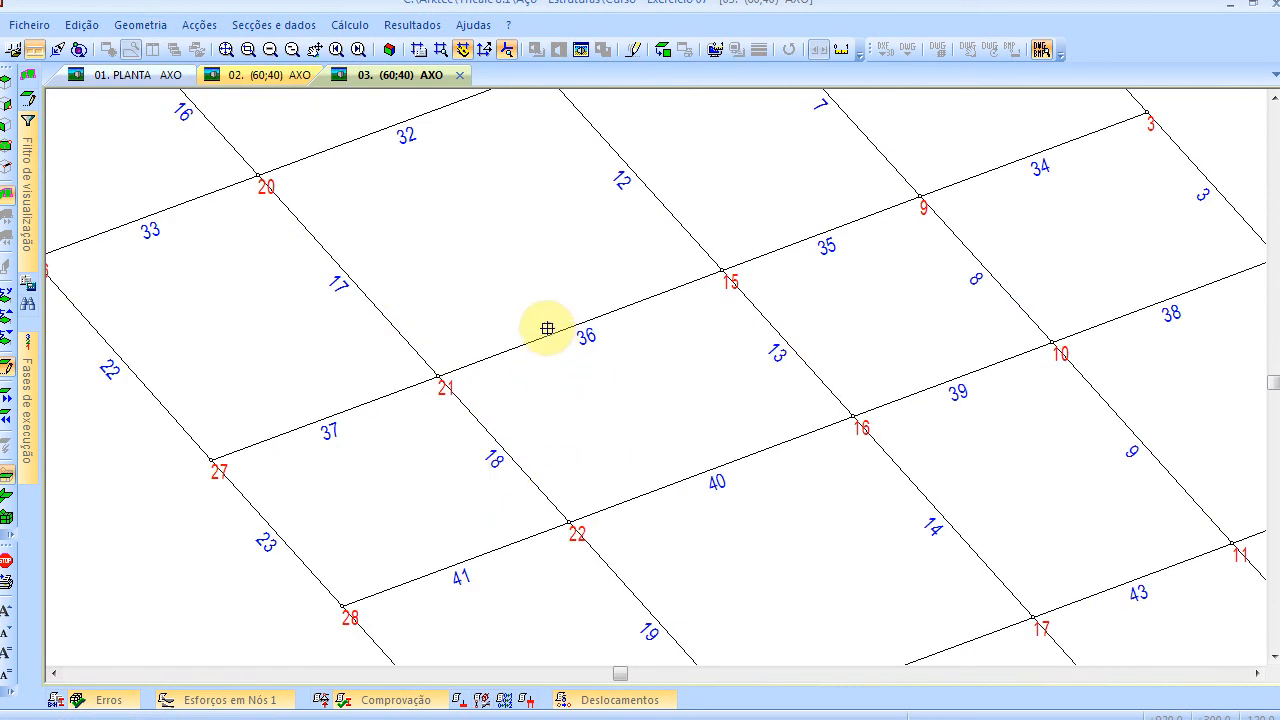
pyautogui.click(549, 330)
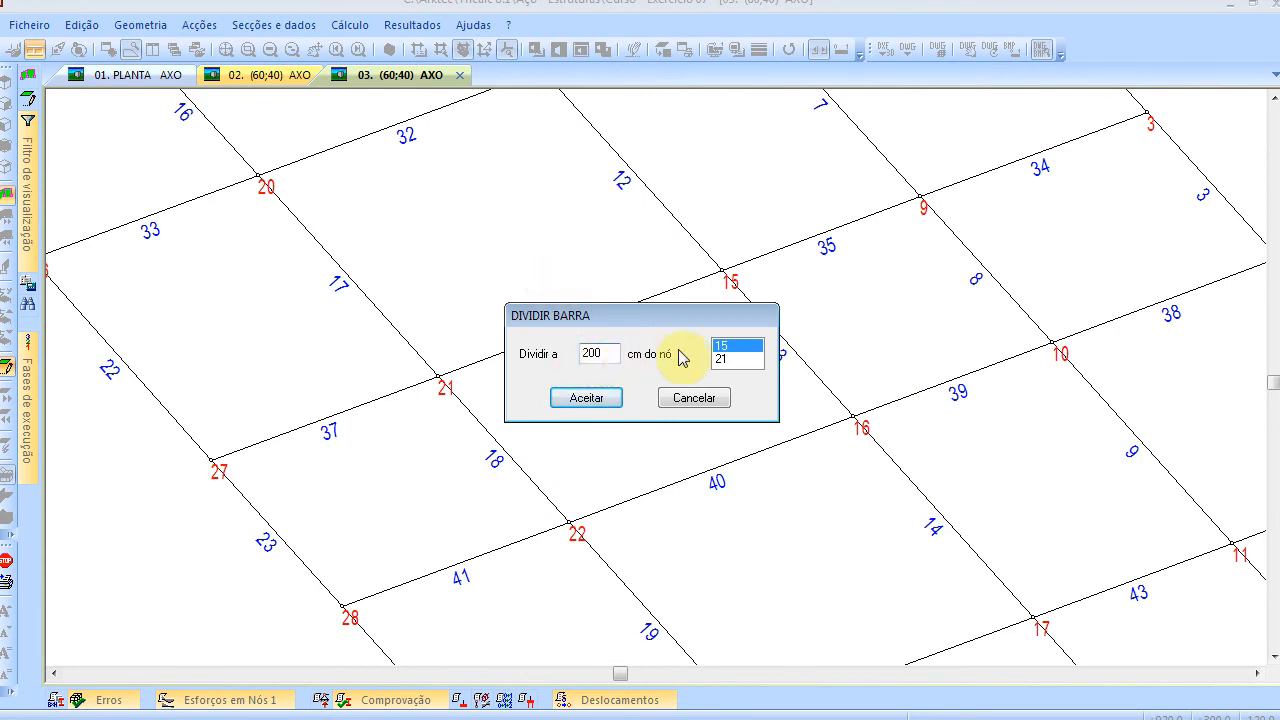
pyautogui.click(738, 358)
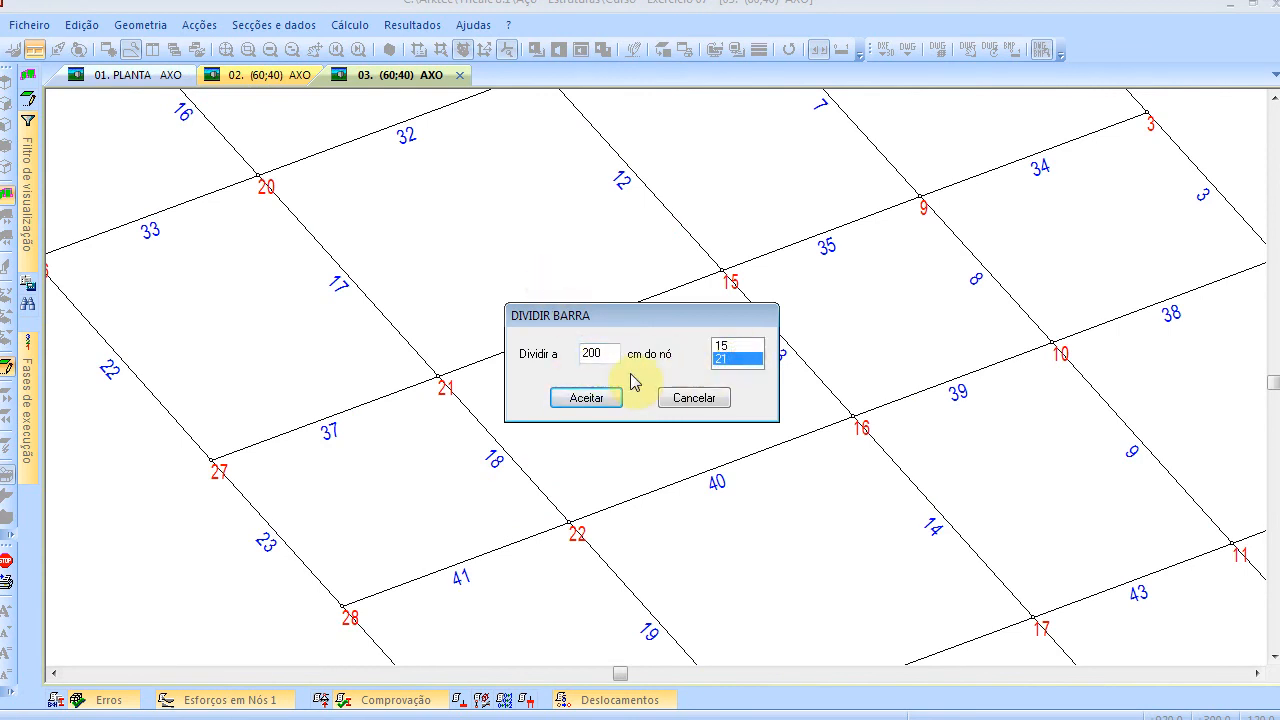
pyautogui.click(586, 398)
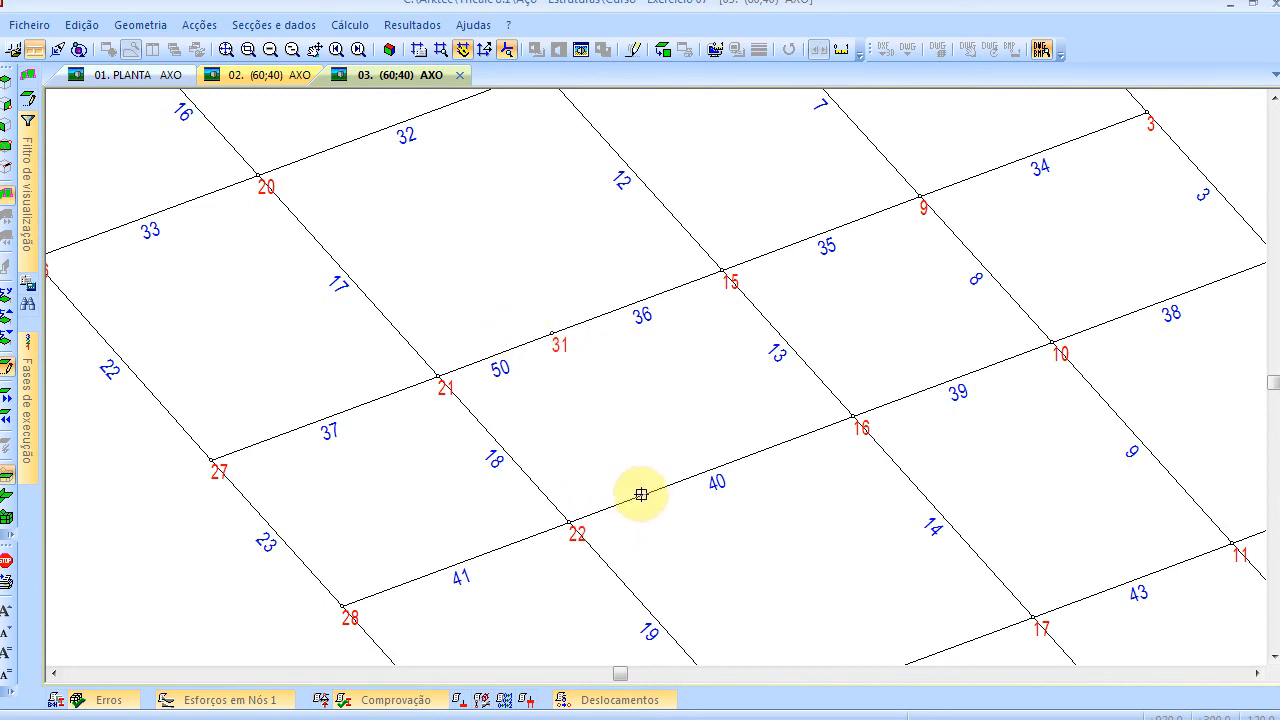
# Divide bar 40, between nodes 16 and 22, at 200 cm from node 22
pyautogui.click(641, 494)
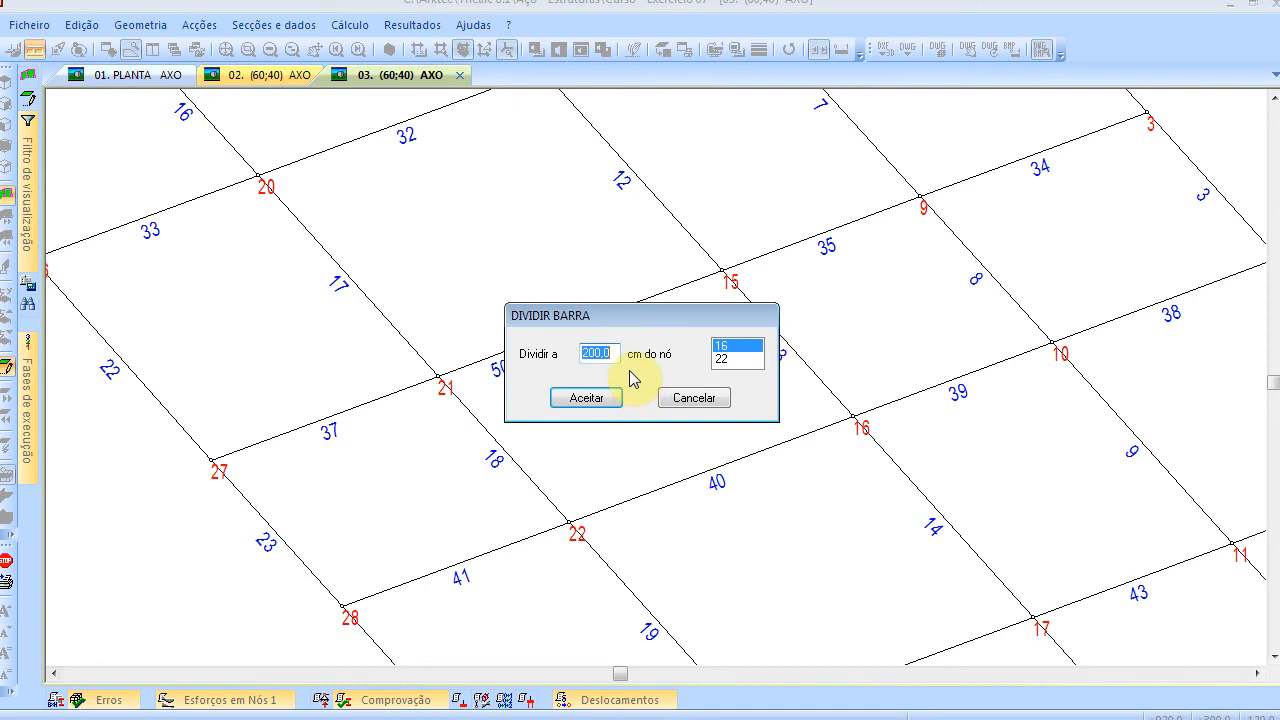
pyautogui.click(726, 358)
pyautogui.click(588, 398)
pyautogui.rightClick(374, 220)
# Create a bar by two nodes between nodes 31 and 32 to close the elevator shaft opening
pyautogui.click(138, 28)
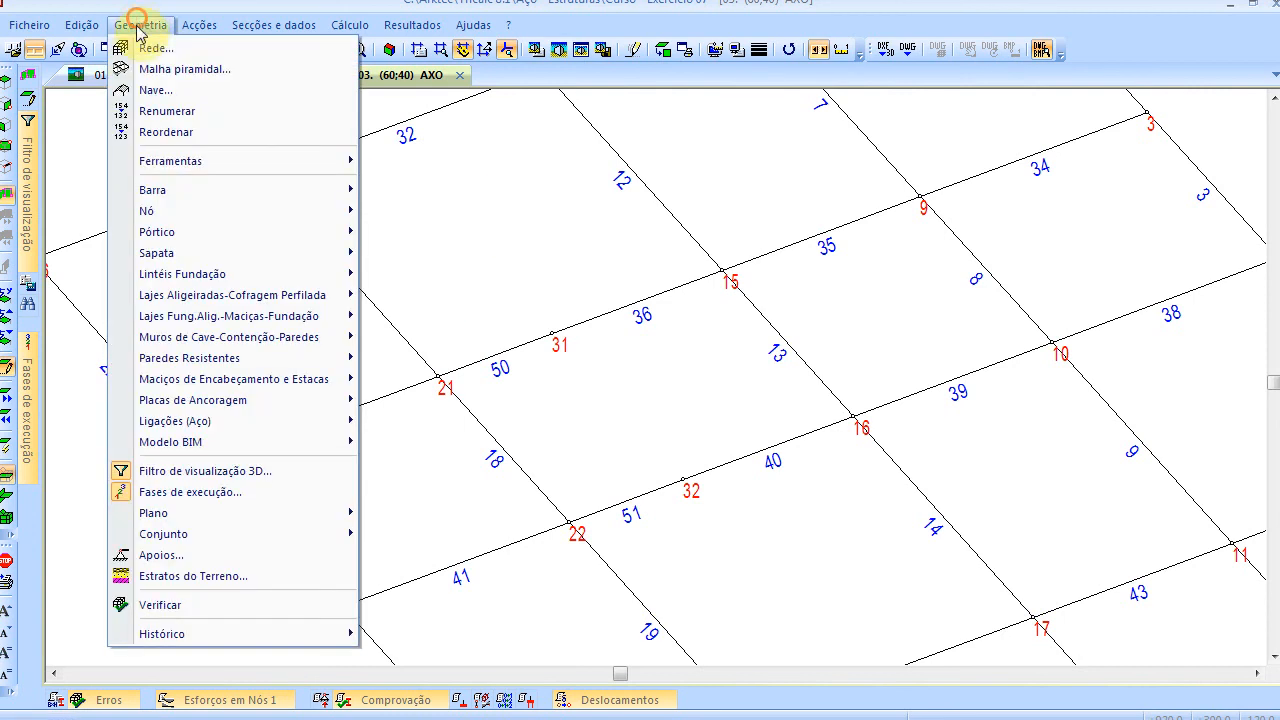
pyautogui.moveTo(340, 190)
pyautogui.click(463, 197)
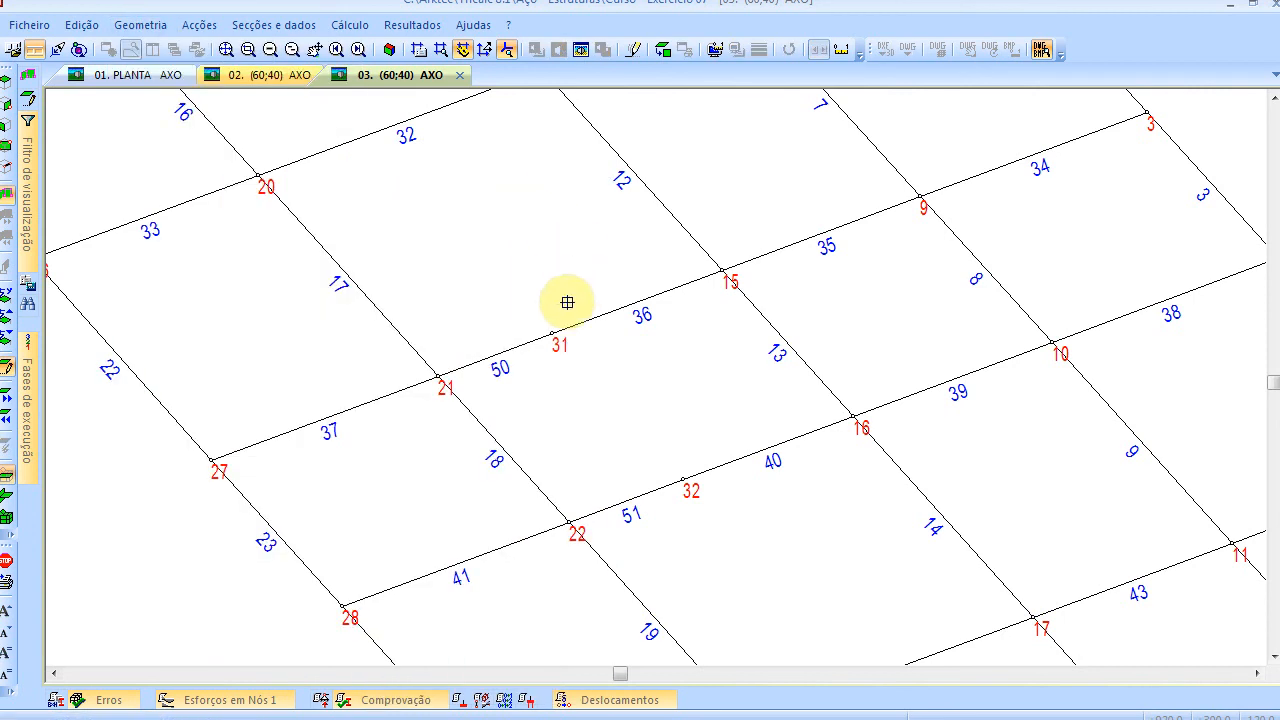
pyautogui.click(552, 335)
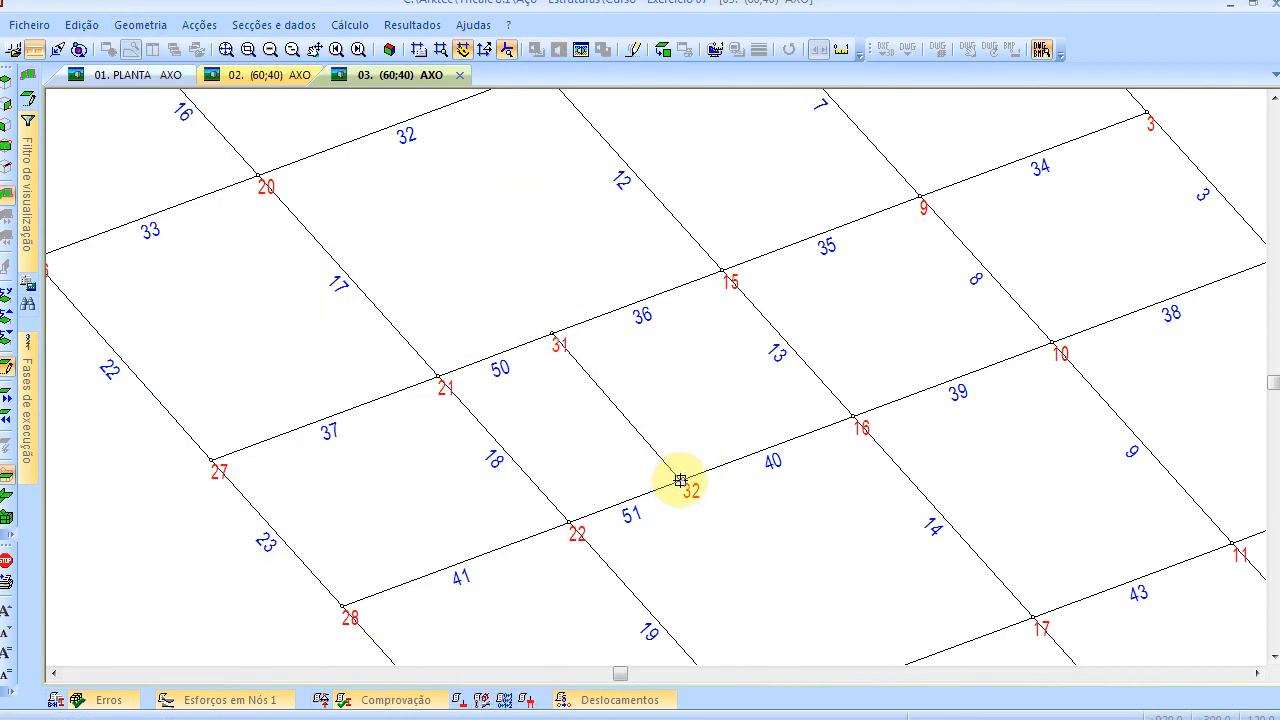
pyautogui.click(681, 481)
pyautogui.rightClick(760, 414)
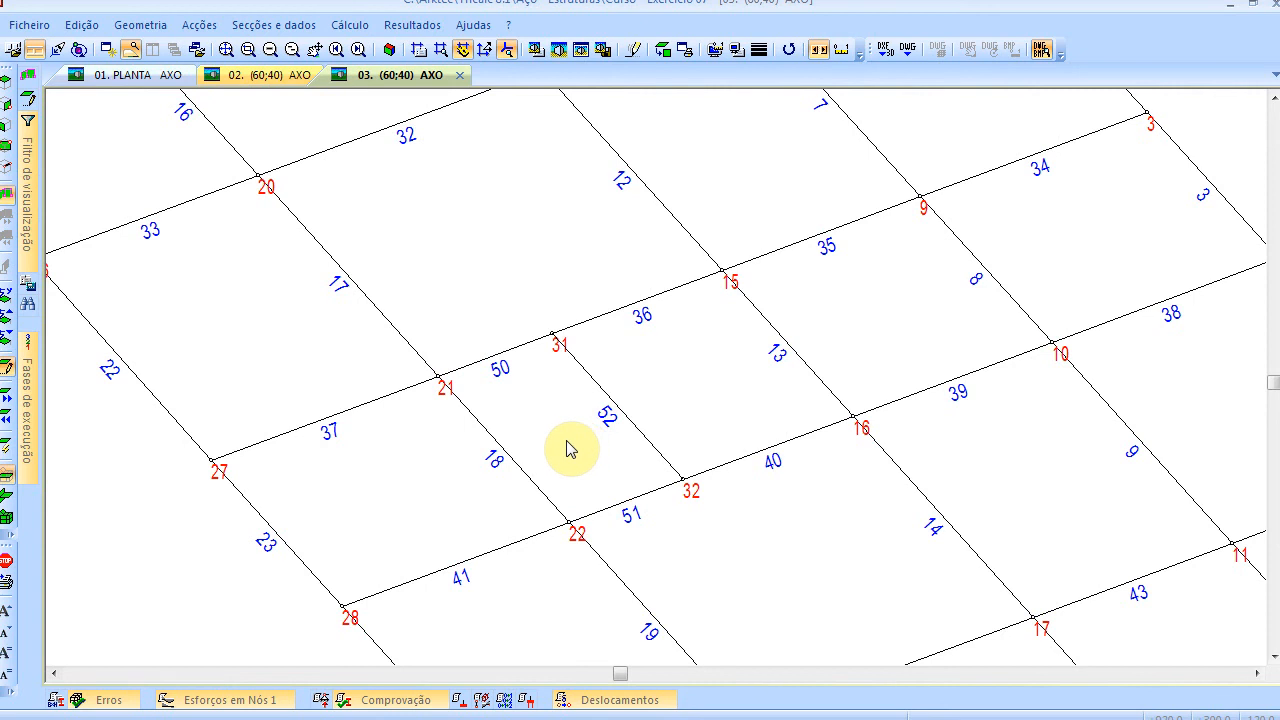
# Switch to the PowerPoint presentation, advance to the Passo 02 slide and choose the felt-tip pen
pyautogui.hotkey('alt', 'Tab')
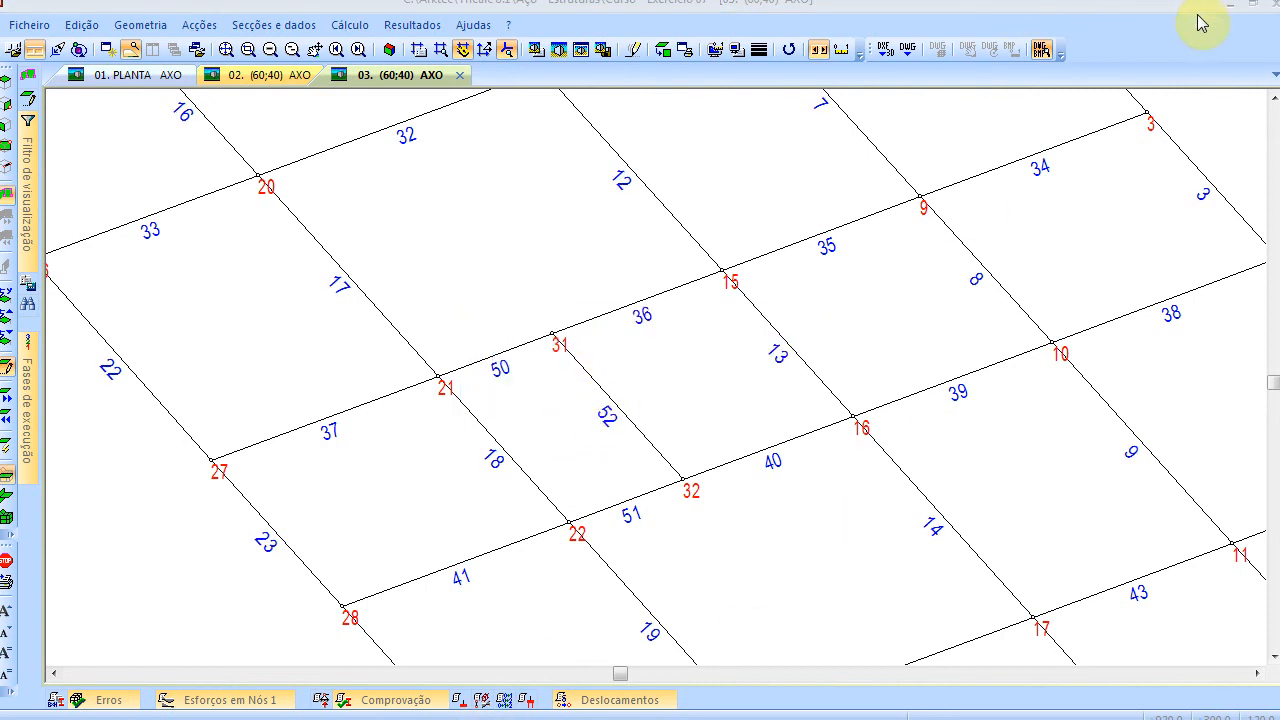
pyautogui.click(1231, 6)
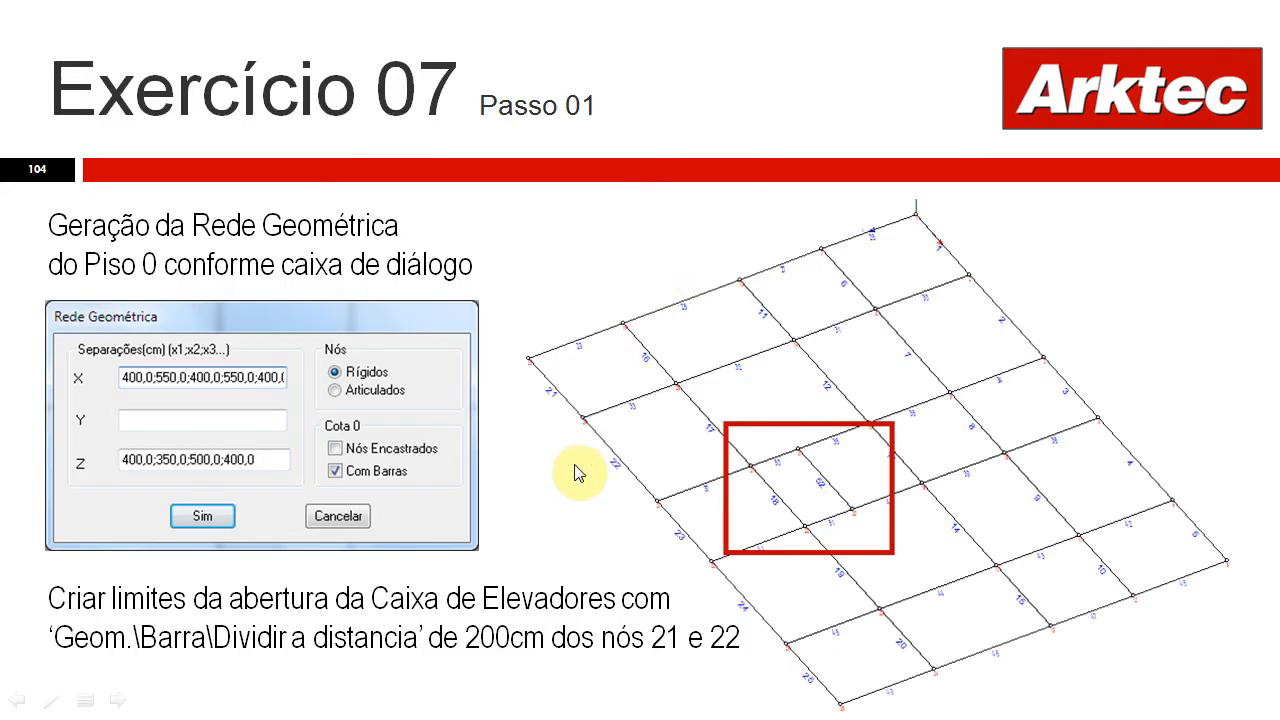
pyautogui.click(565, 472)
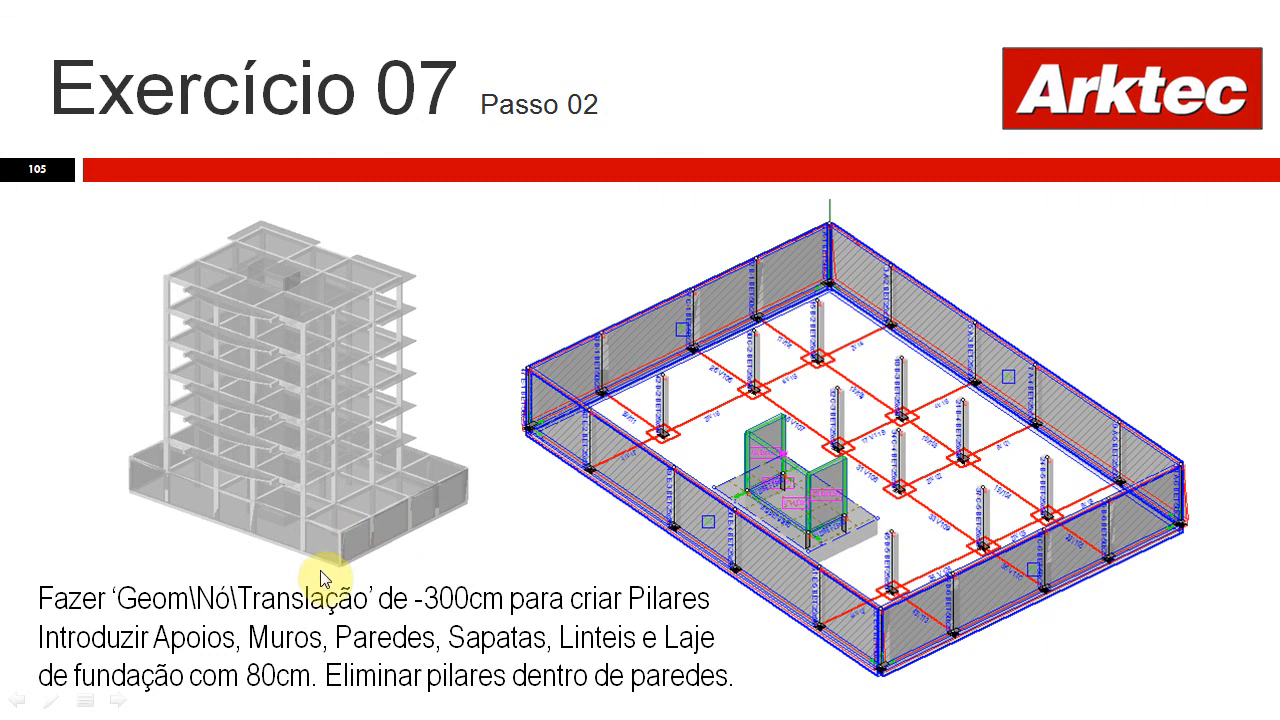
pyautogui.click(49, 701)
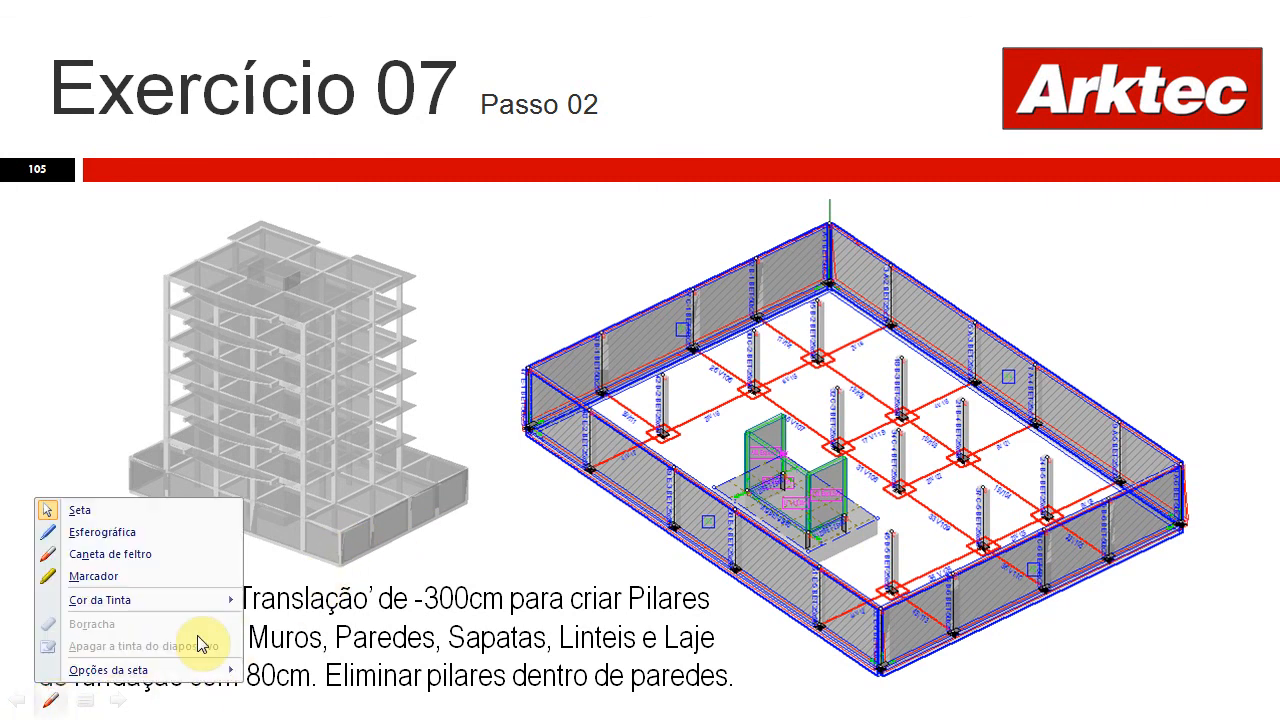
pyautogui.click(181, 546)
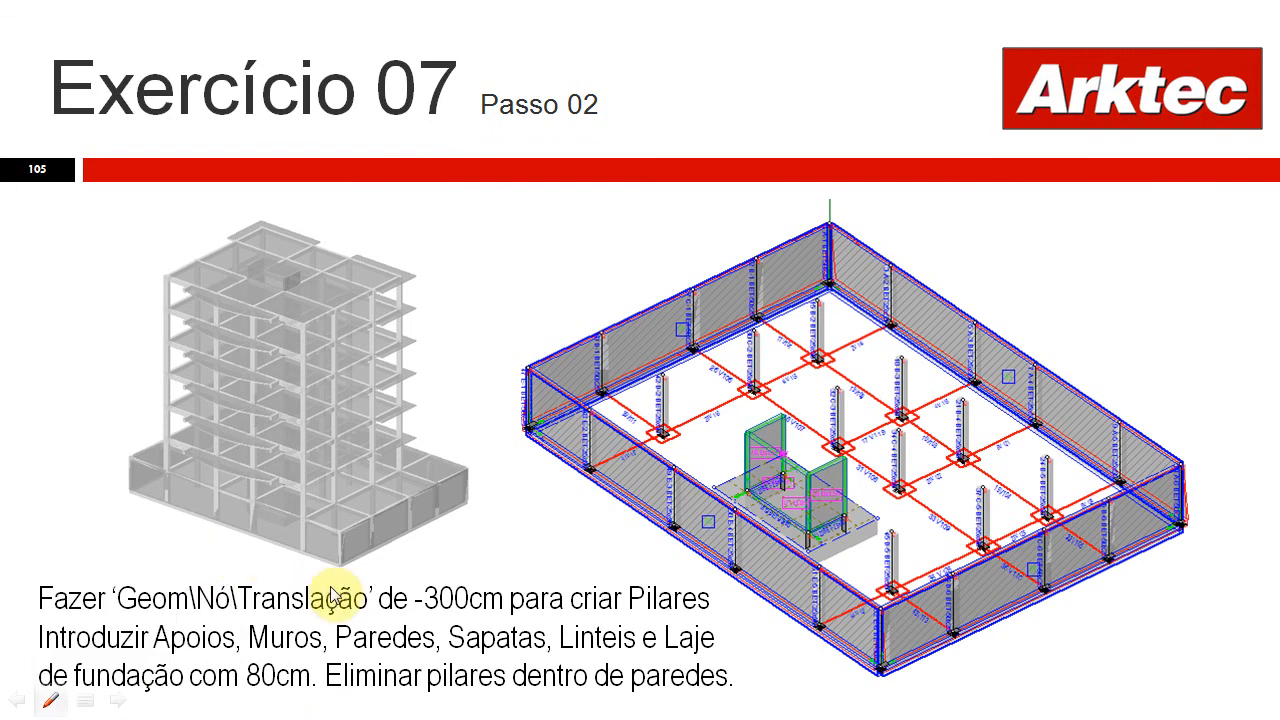
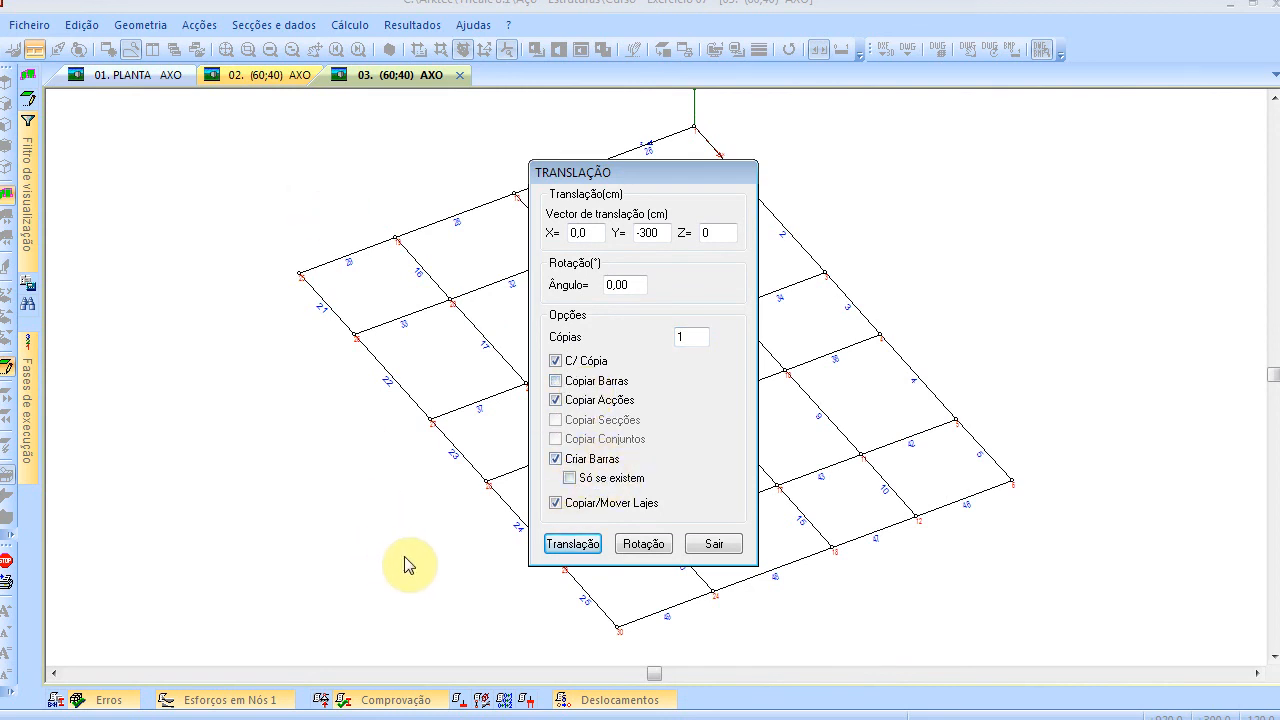
# Translate one copy of all floor nodes by Y -300 cm with bar creation on and slab copying off
pyautogui.click(587, 510)
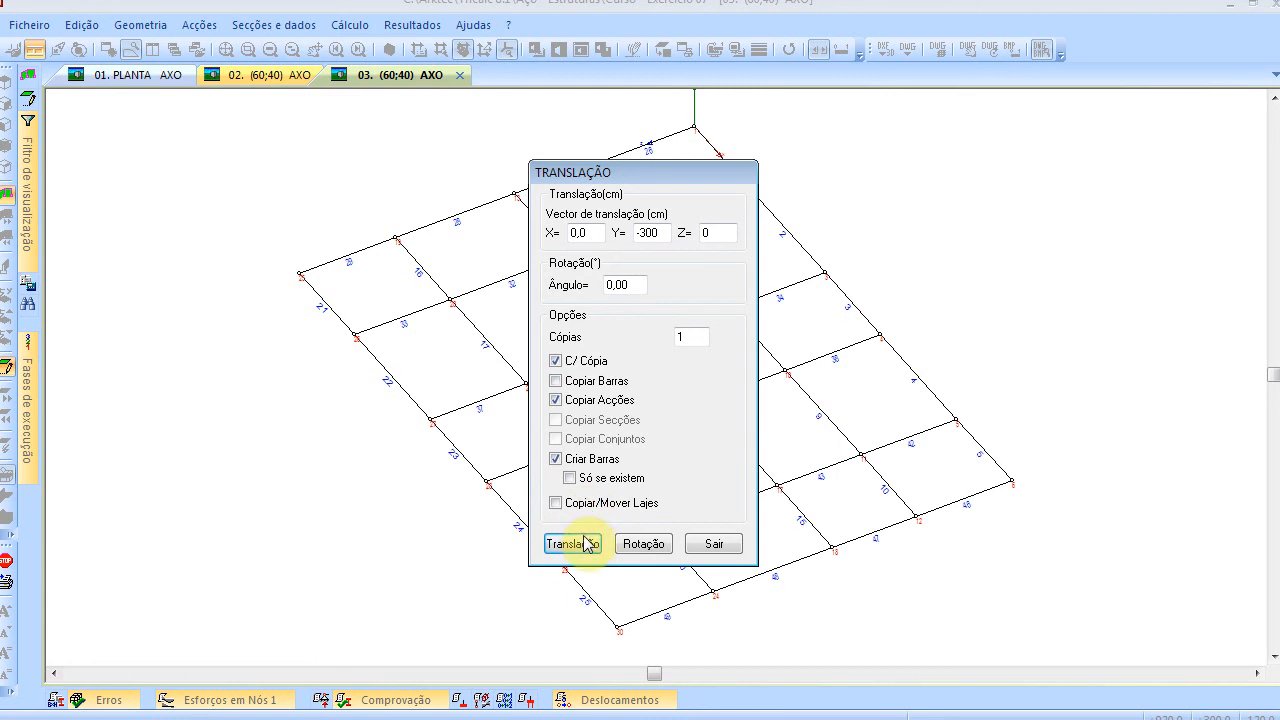
pyautogui.click(581, 545)
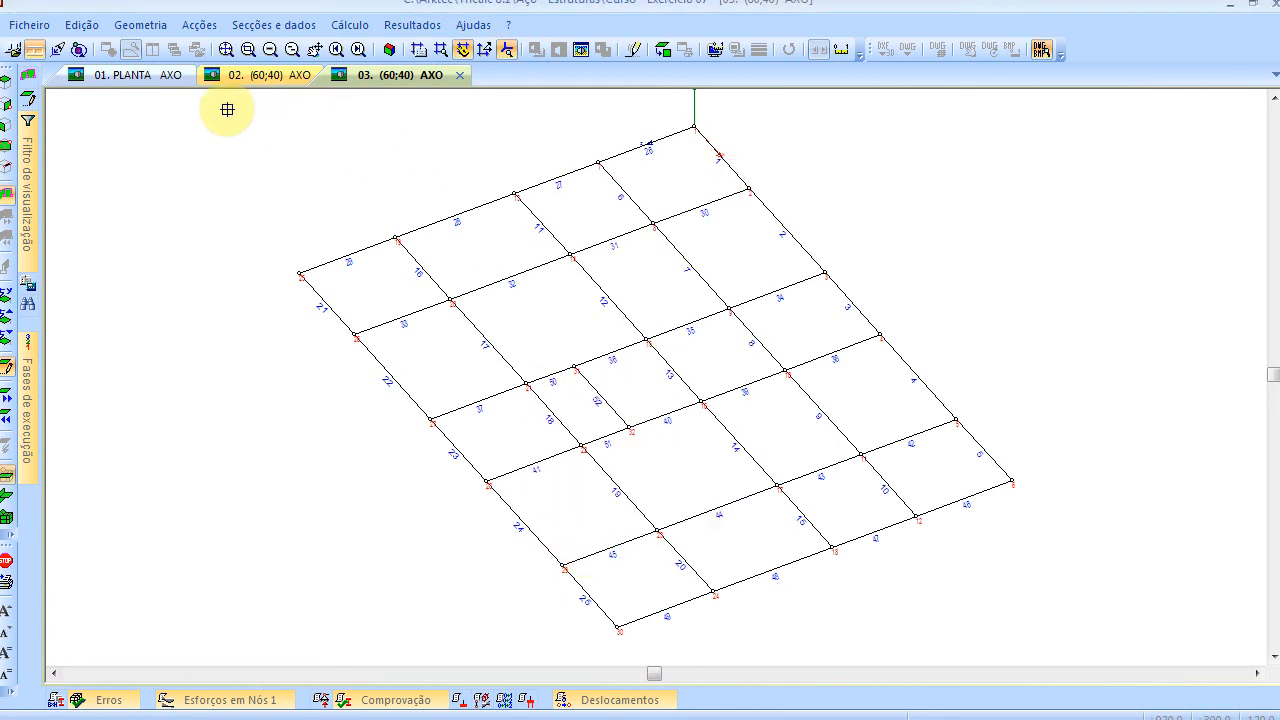
pyautogui.click(204, 104)
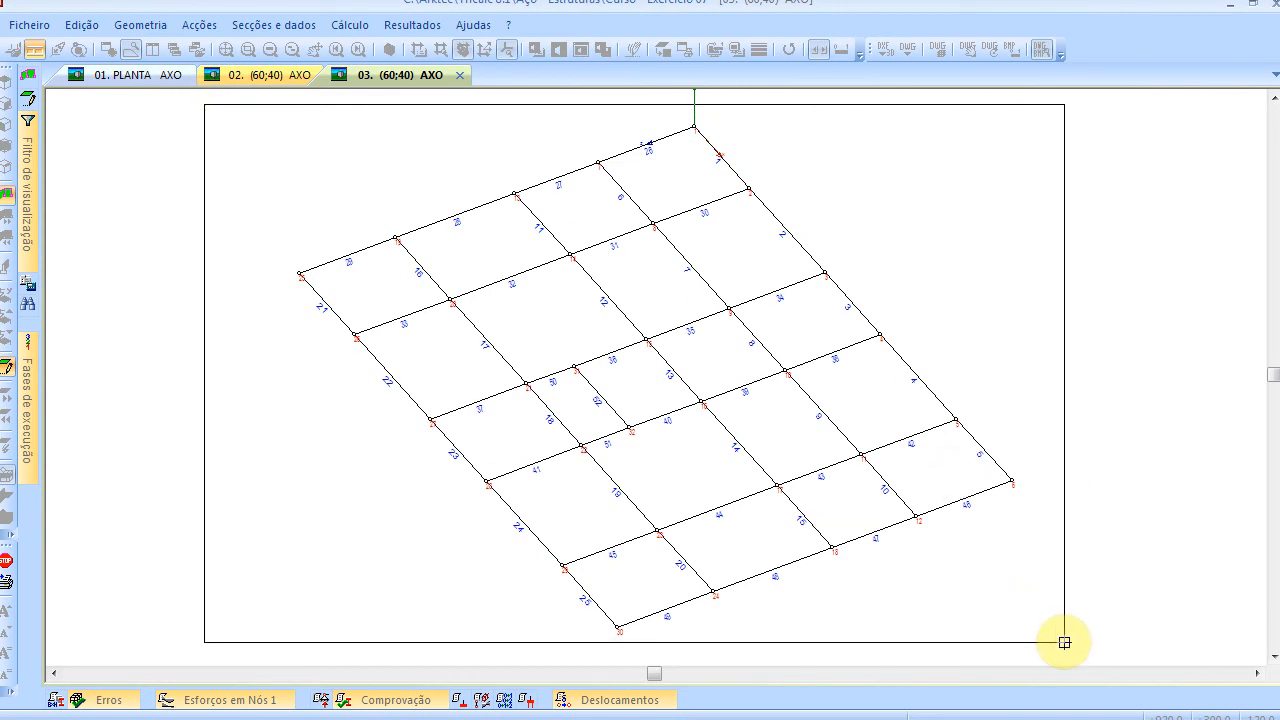
pyautogui.click(1064, 642)
pyautogui.click(695, 548)
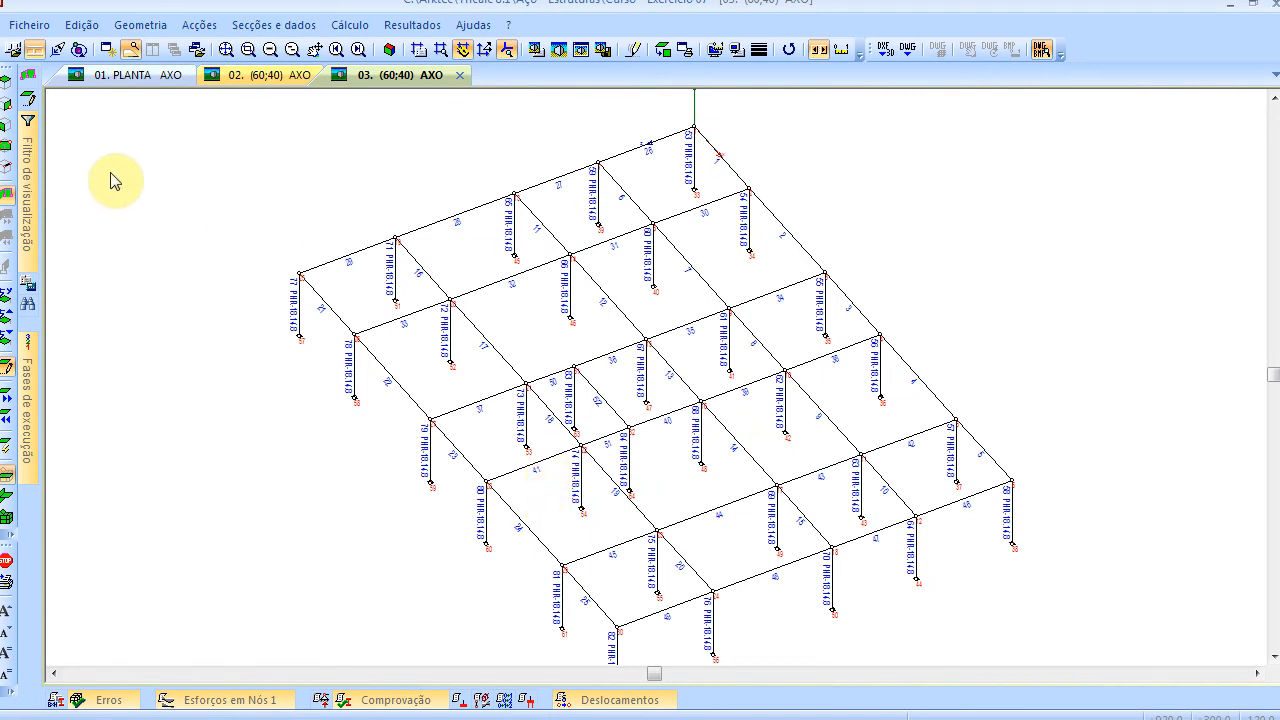
# Activate the -300 plane so that only its nodes are displayed
pyautogui.moveTo(24, 105)
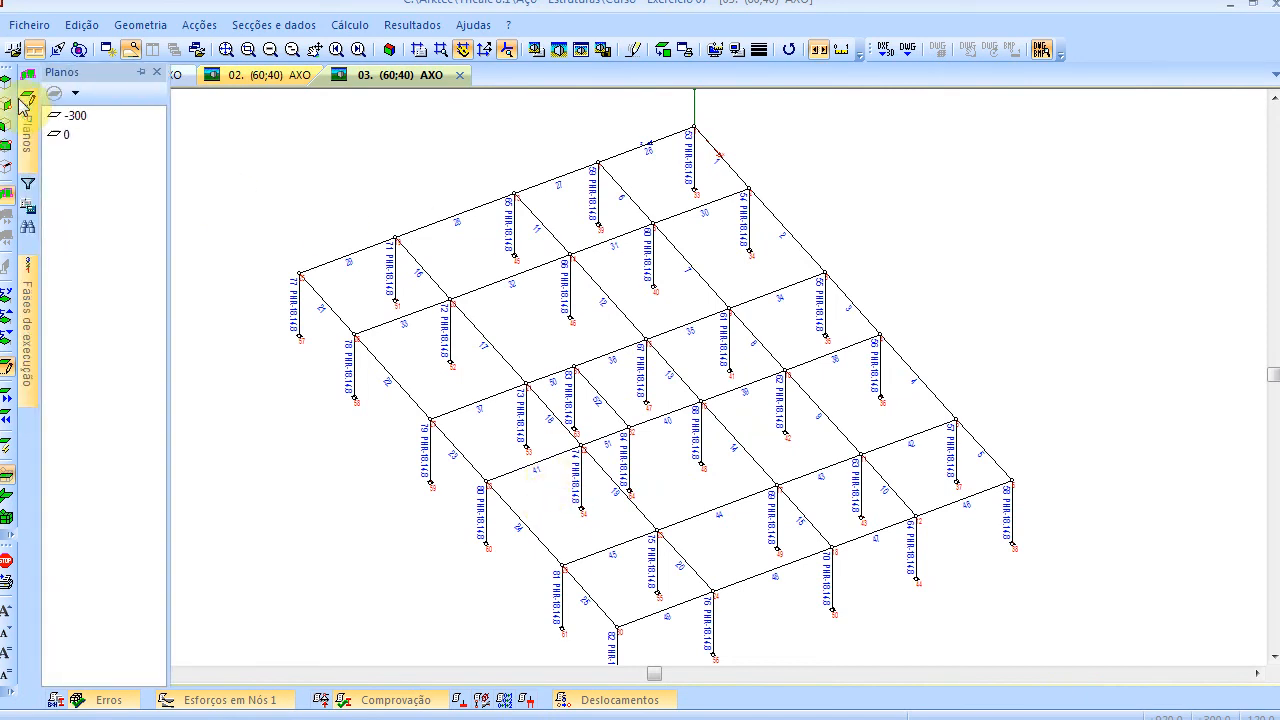
pyautogui.click(72, 120)
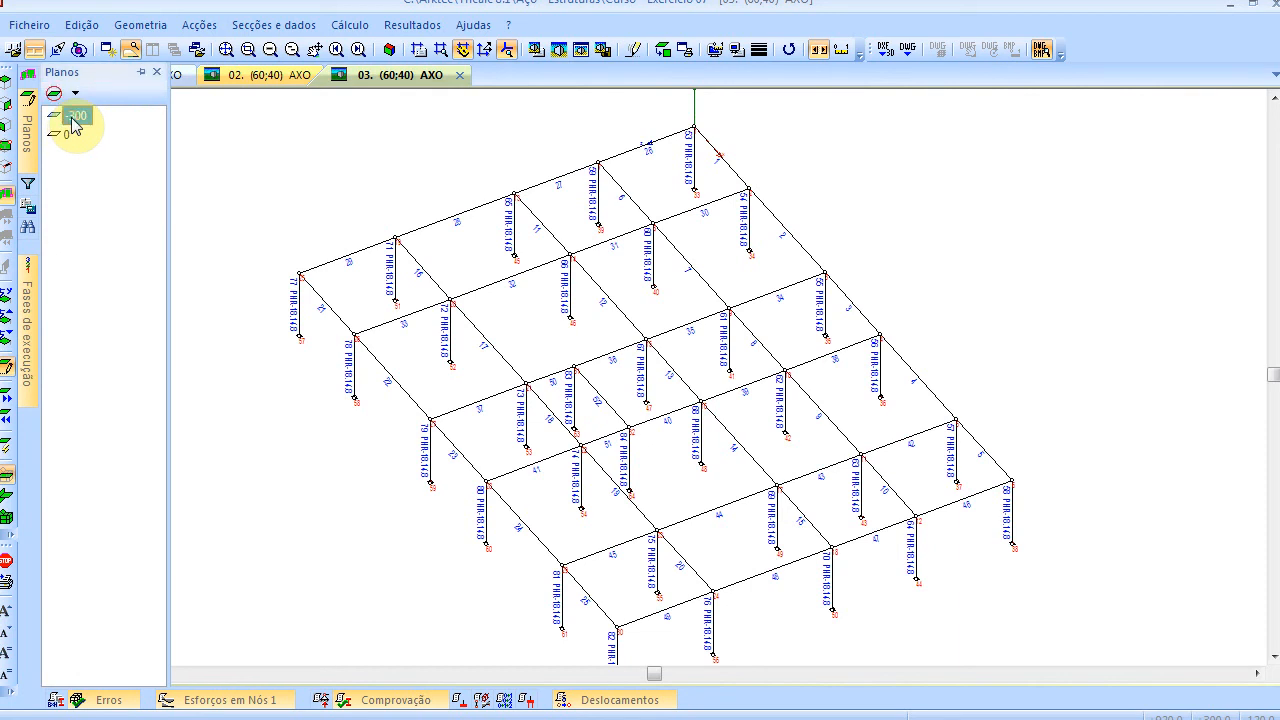
pyautogui.doubleClick(72, 120)
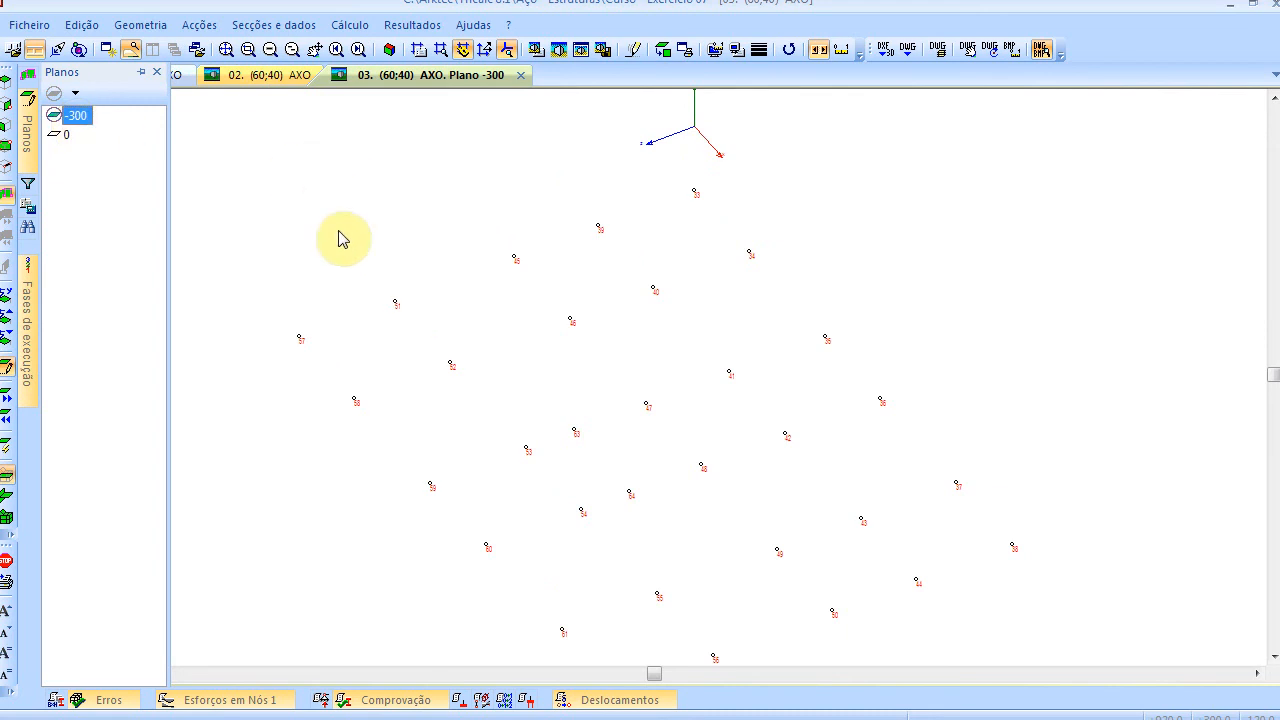
pyautogui.click(369, 277)
pyautogui.scroll(4, 390, 320)
pyautogui.scroll(-5, 395, 318)
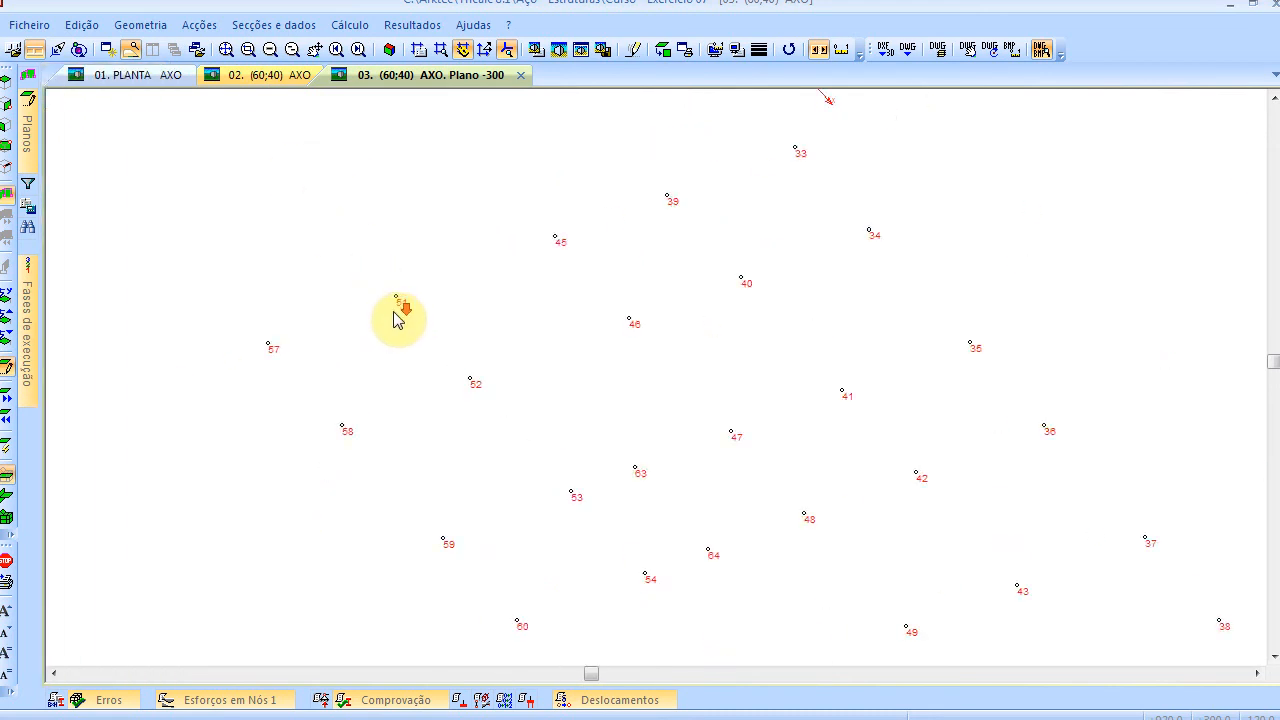
pyautogui.scroll(1, 398, 316)
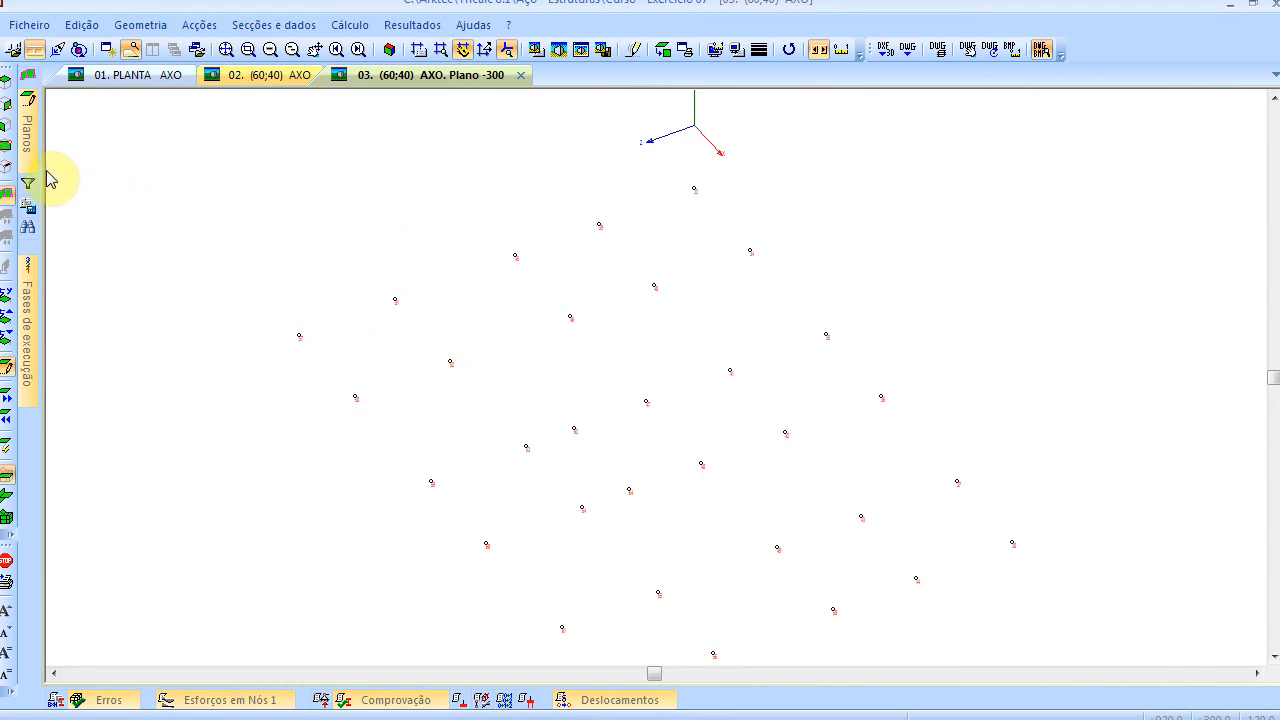
# Turn on the display of pillars above the active plane in the visualization filter
pyautogui.moveTo(29, 184)
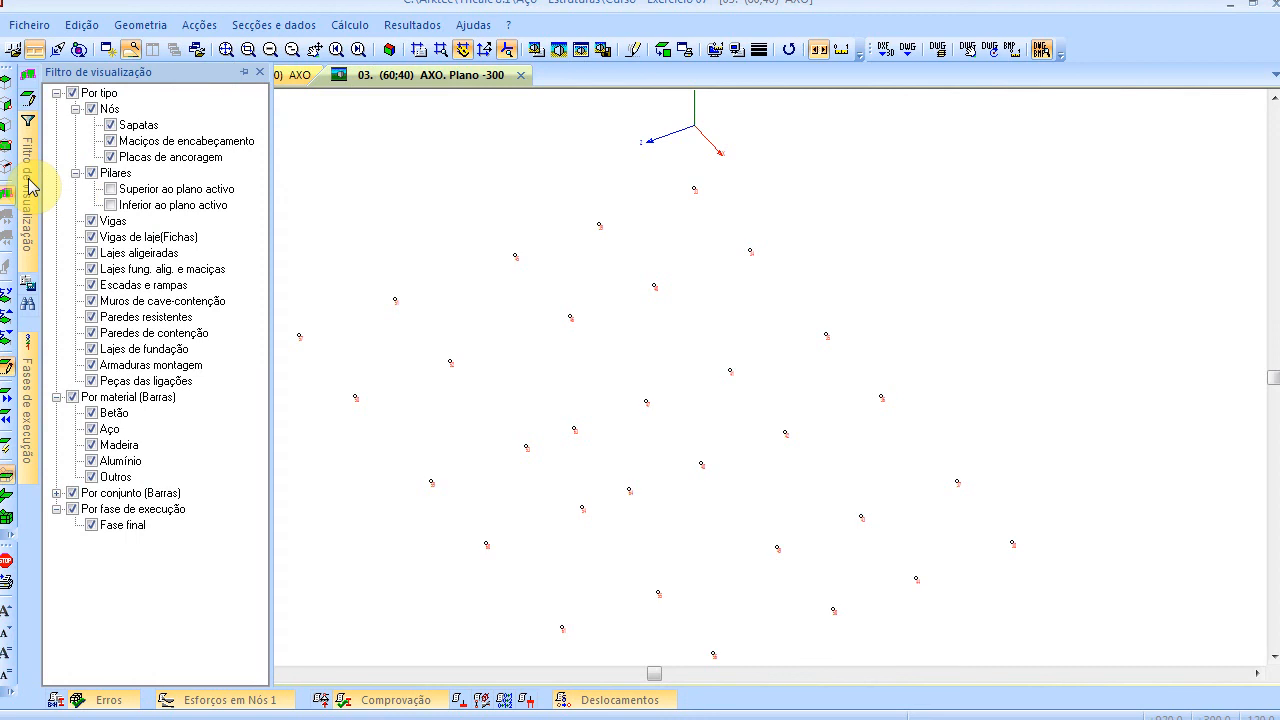
pyautogui.click(111, 190)
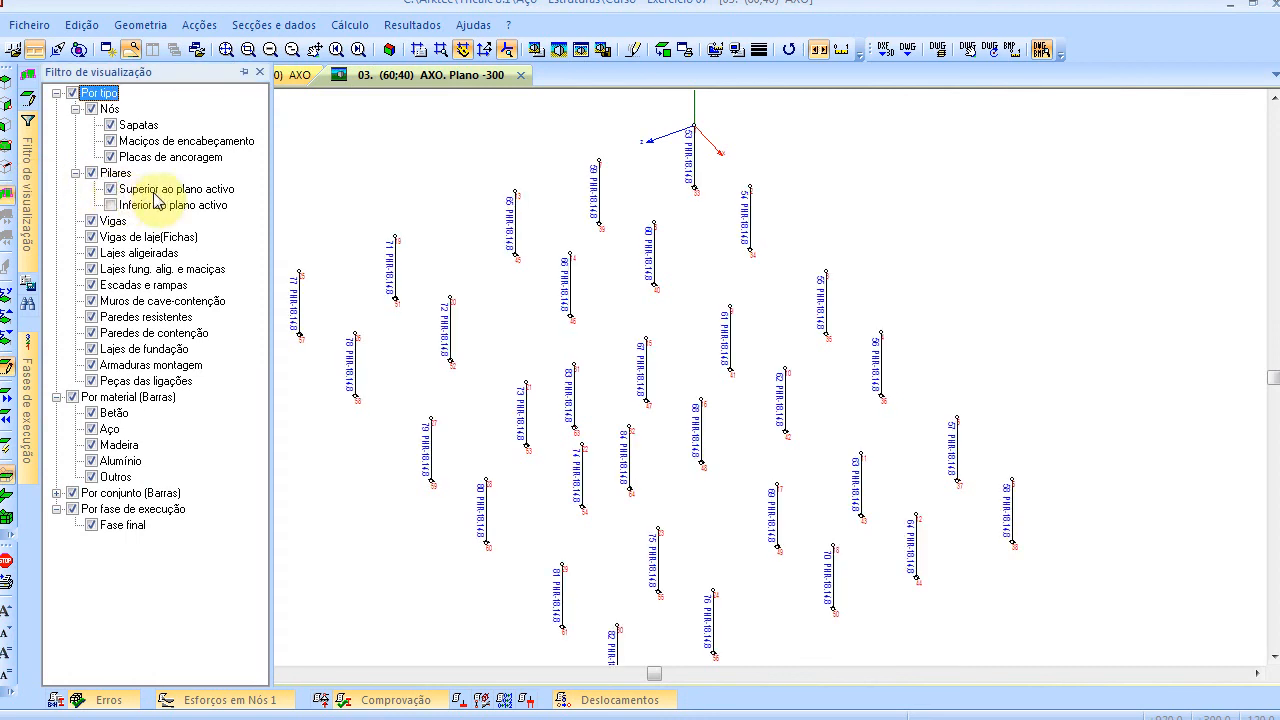
pyautogui.click(452, 208)
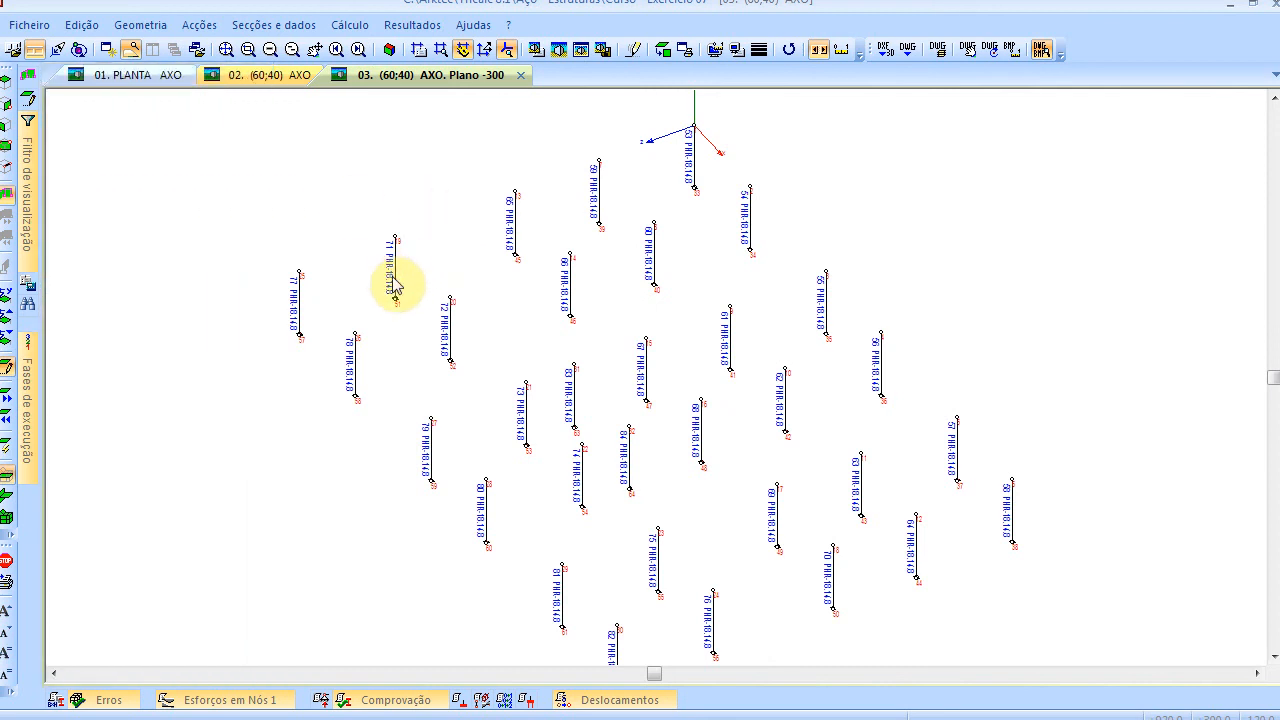
pyautogui.scroll(3, 399, 300)
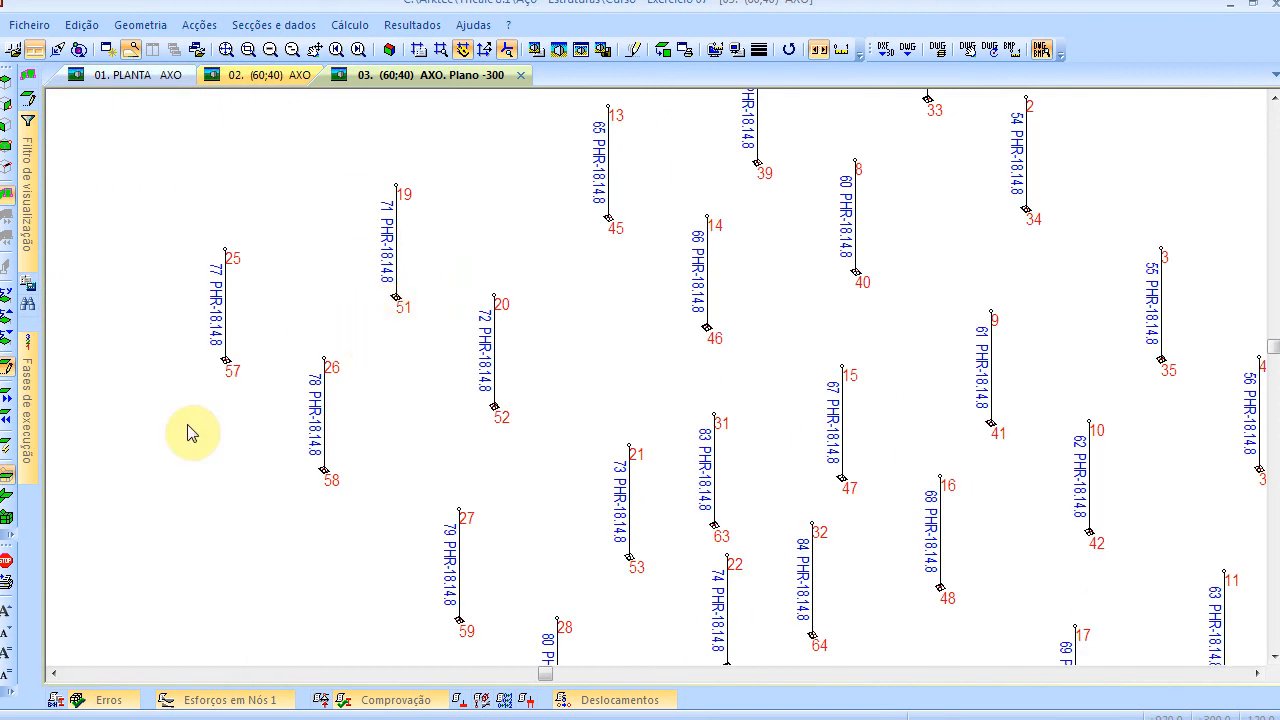
# Reduce the size of the node and bar label text by five increments
pyautogui.click(8, 629)
pyautogui.click(8, 629)
pyautogui.click(8, 629)
pyautogui.click(8, 629)
pyautogui.click(8, 629)
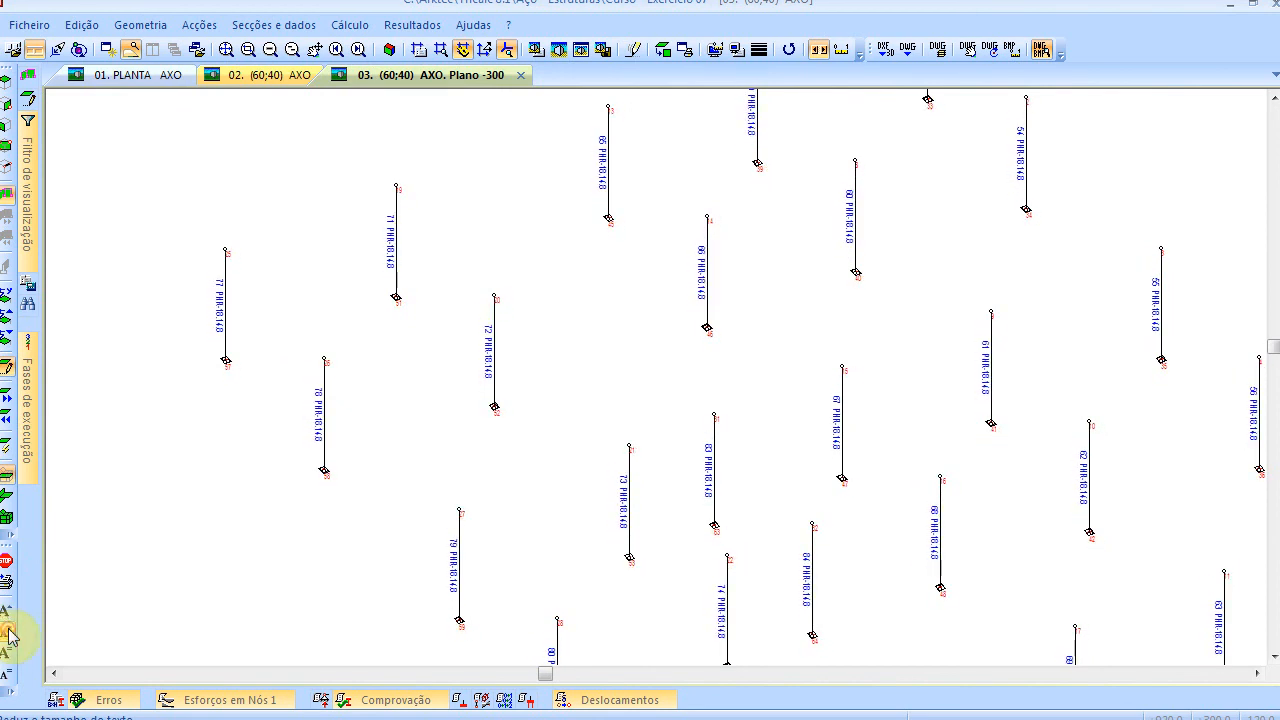
# Examine the basement pillars and their base nodes on the -300 plane, both close up and as a whole
pyautogui.scroll(-3, 385, 457)
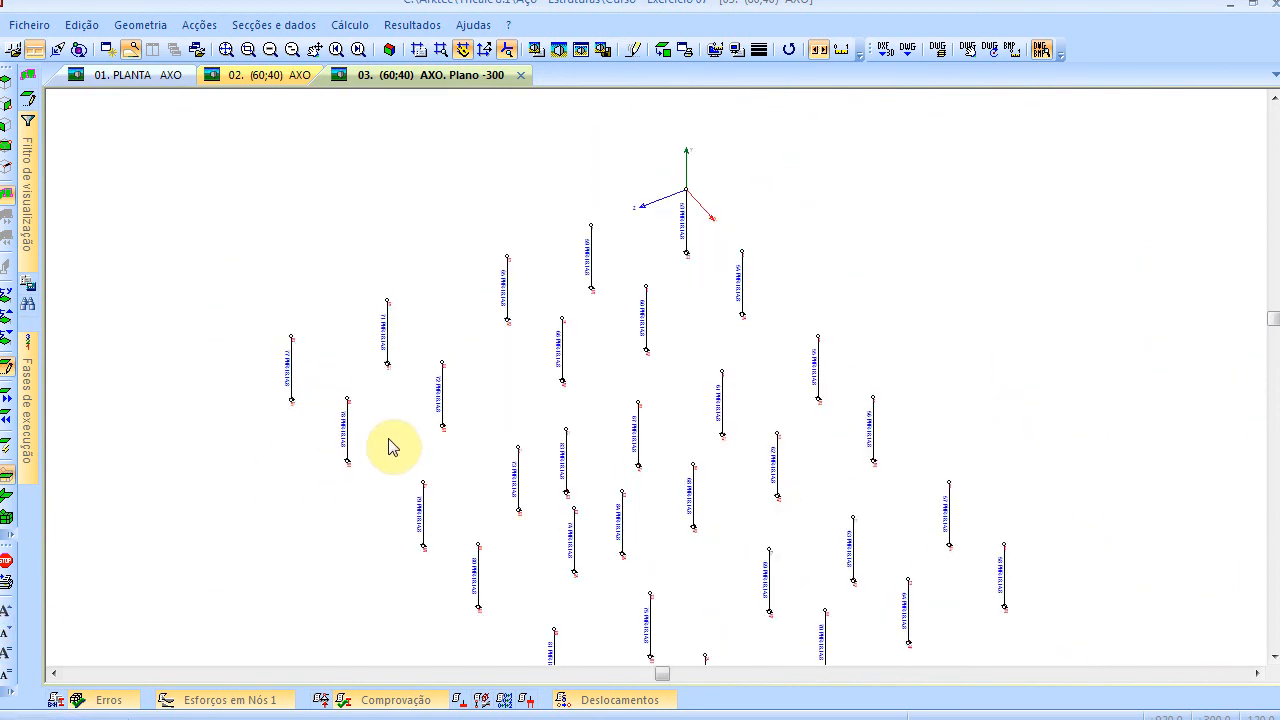
pyautogui.scroll(5, 434, 432)
pyautogui.scroll(-5, 455, 422)
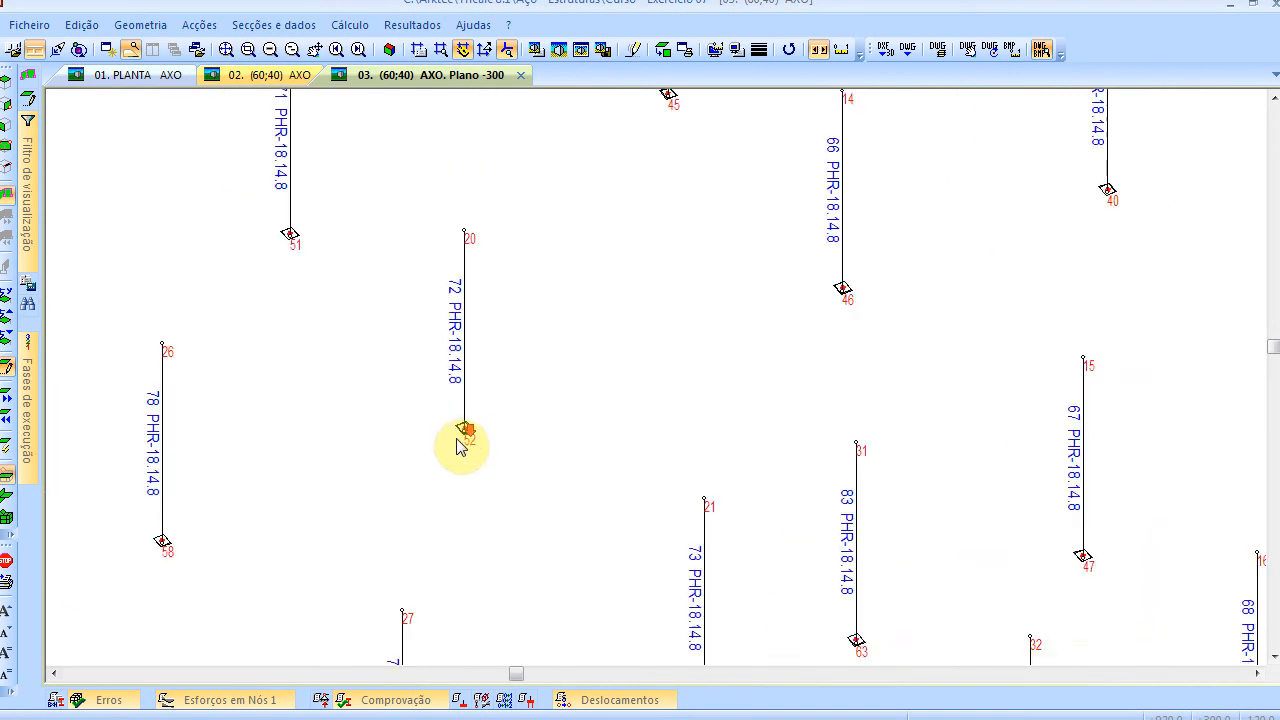
pyautogui.scroll(4, 455, 440)
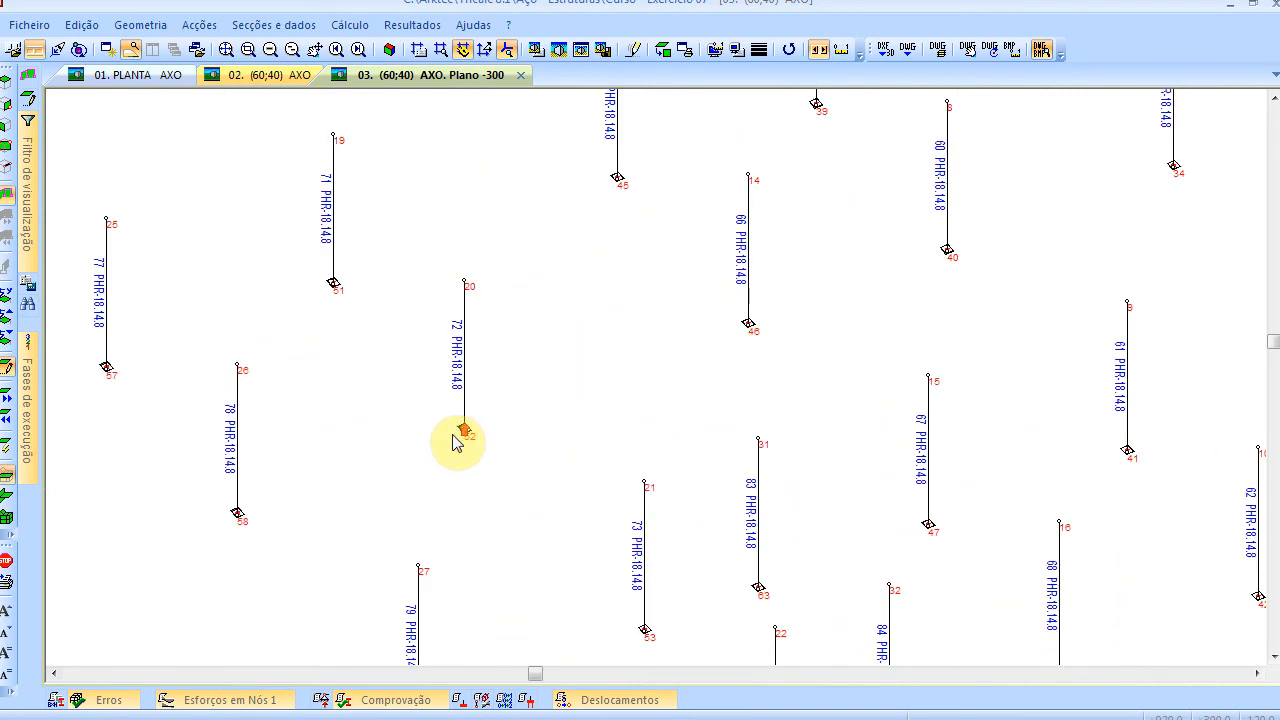
pyautogui.scroll(-5, 457, 443)
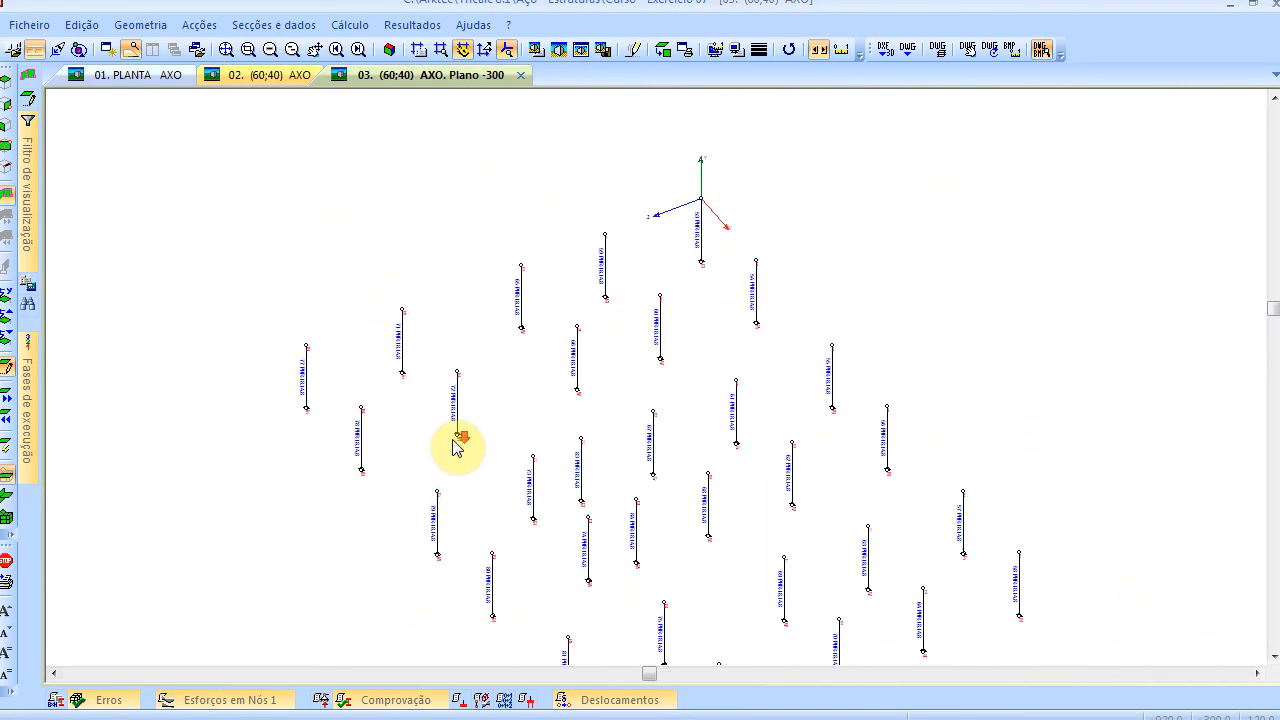
pyautogui.moveTo(539, 441); pyautogui.dragTo(477, 337, button='middle')
pyautogui.scroll(-2, 477, 340)
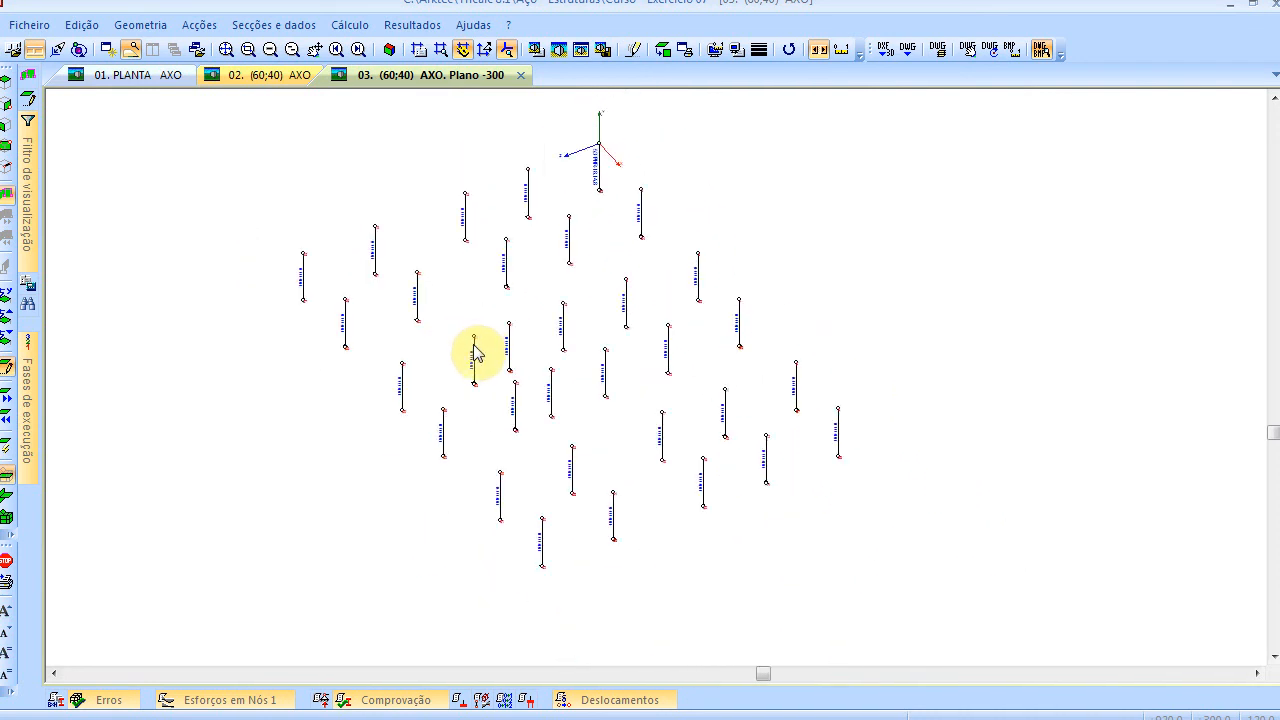
pyautogui.moveTo(477, 352)
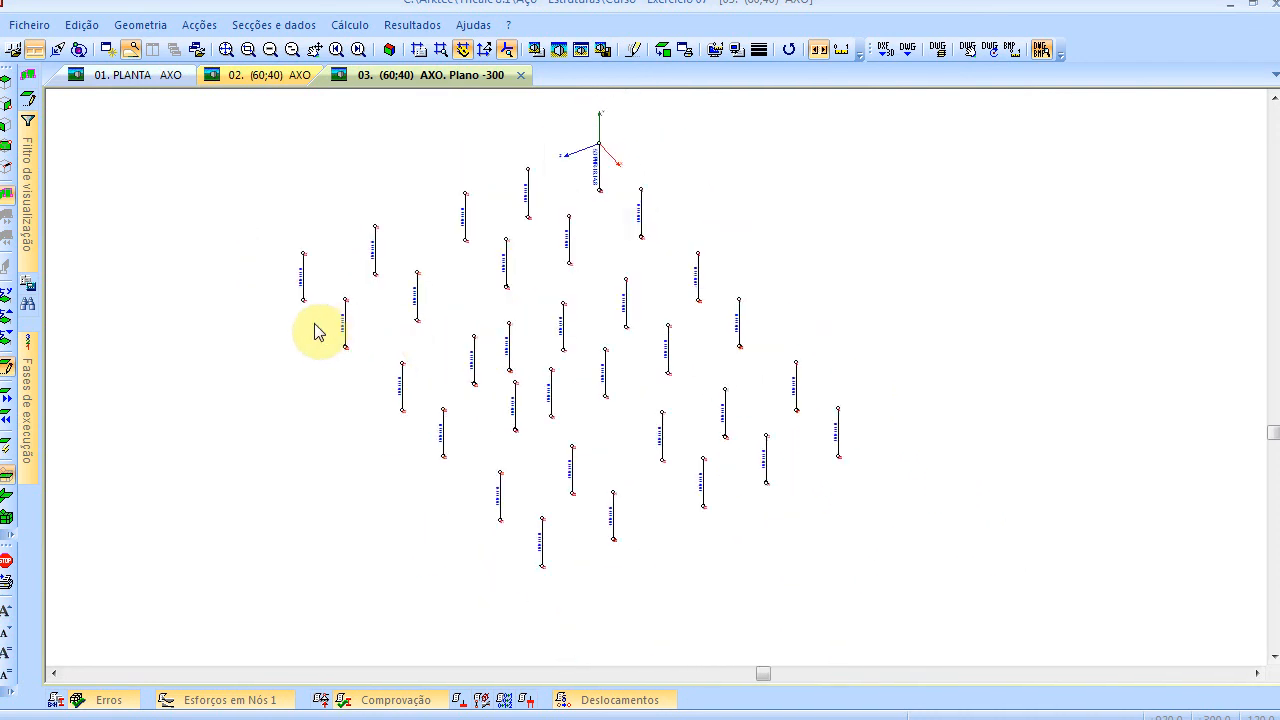
pyautogui.moveTo(339, 340); pyautogui.dragTo(349, 390, button='middle')
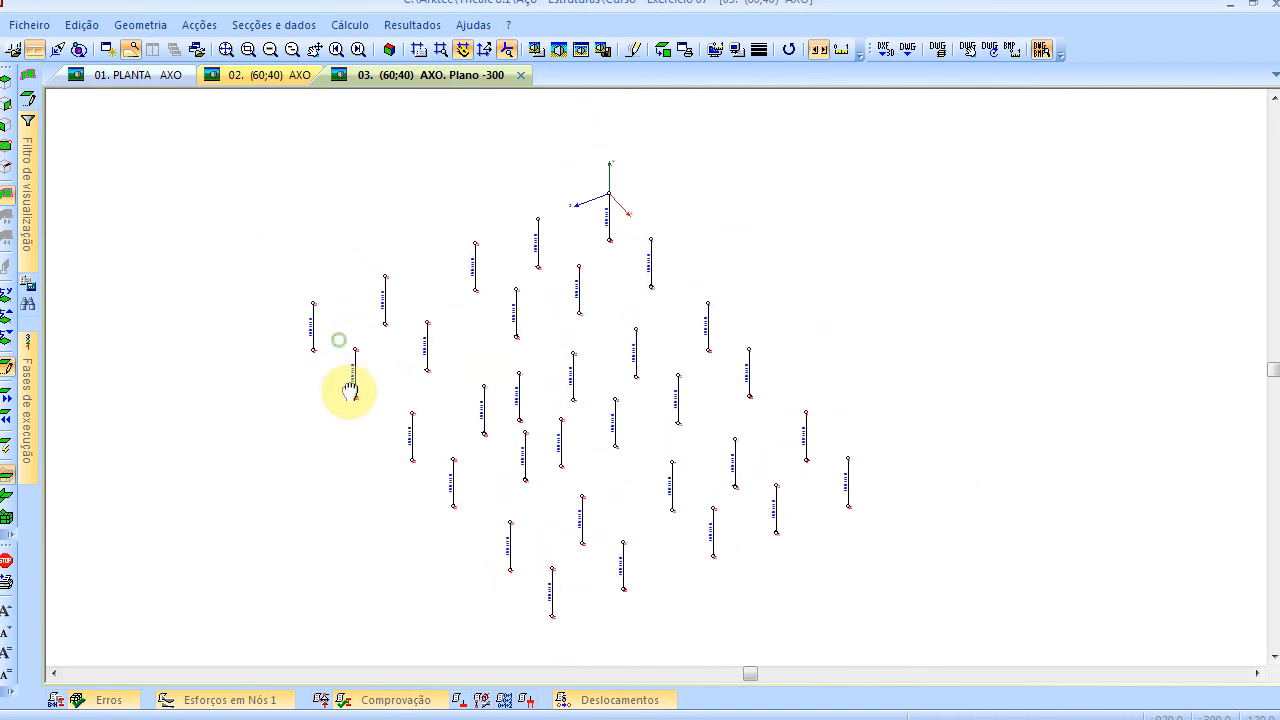
# Assign ENCASTRADO XYZ supports to all base nodes of the basement pillars, selecting them in elevation, and restore the axonometric view
pyautogui.click(159, 27)
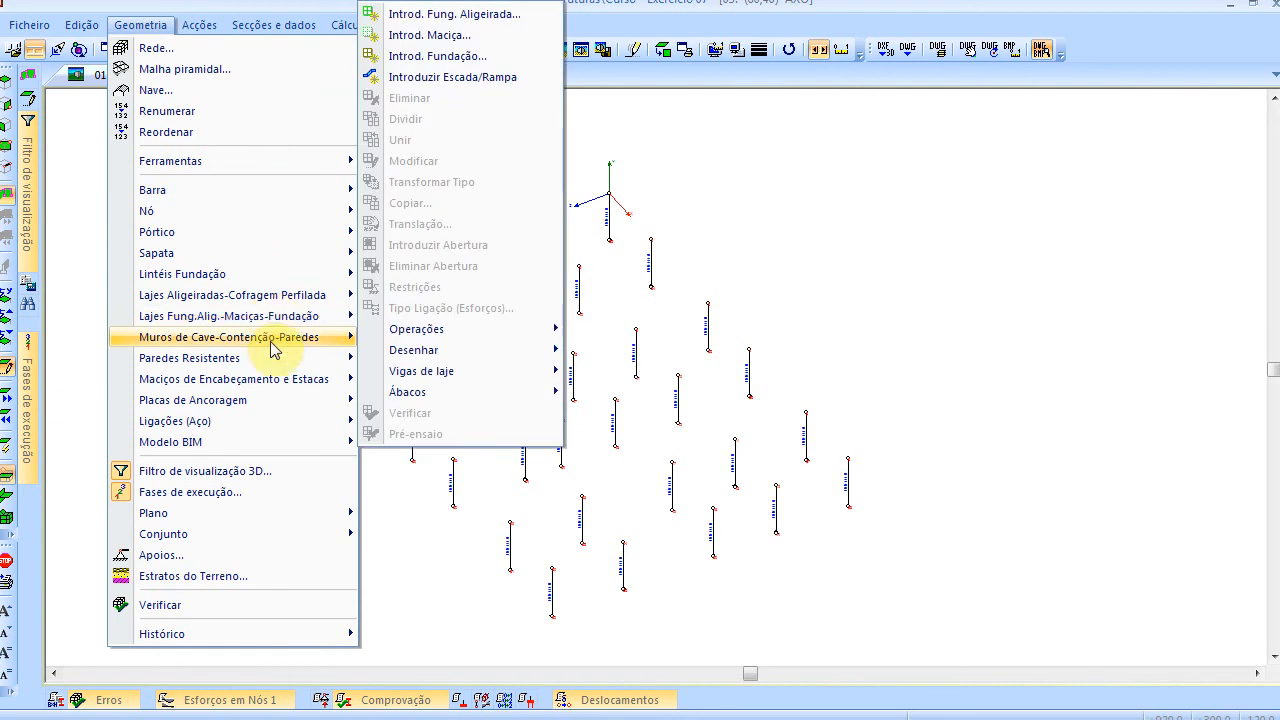
pyautogui.click(196, 558)
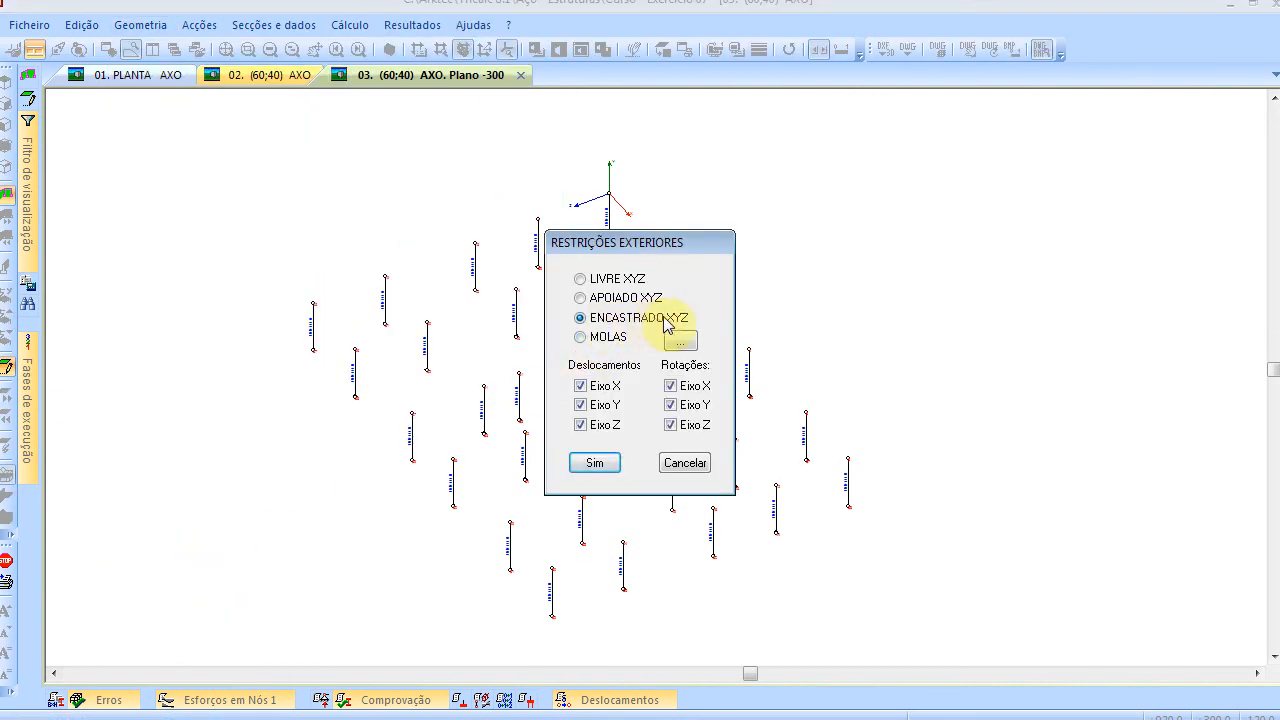
pyautogui.click(596, 463)
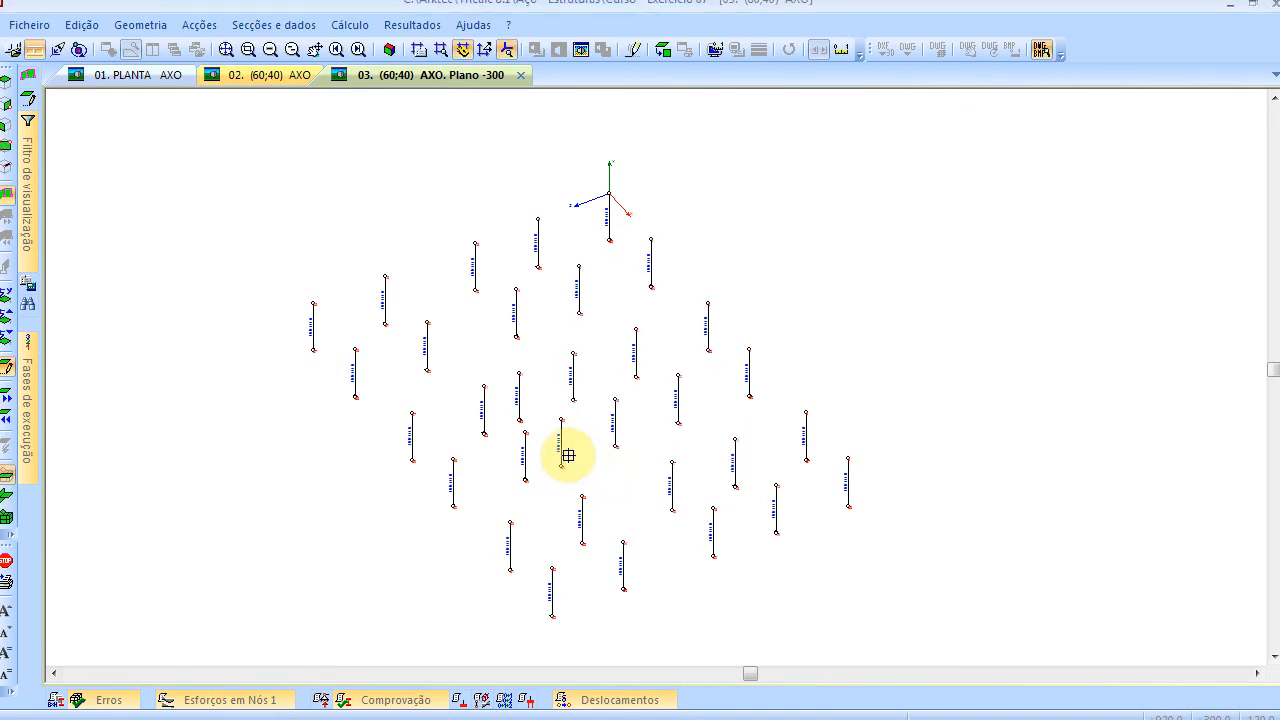
pyautogui.scroll(7, 566, 449)
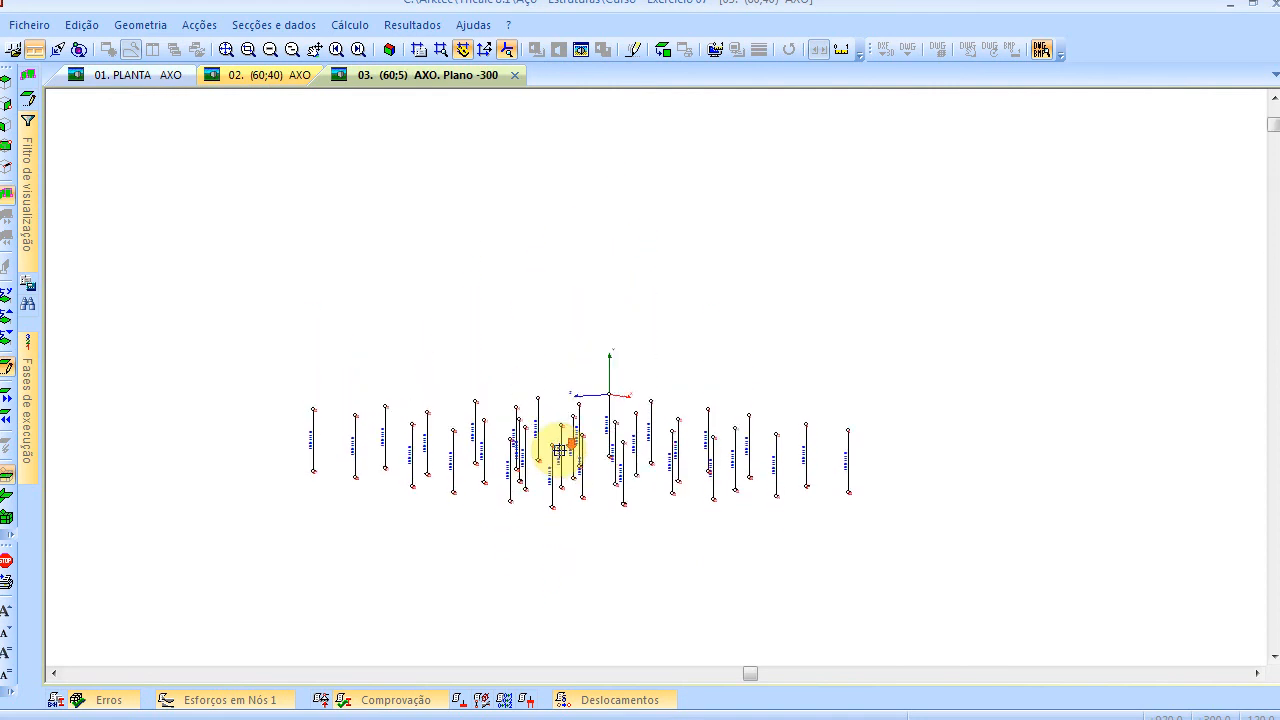
pyautogui.scroll(1, 561, 450)
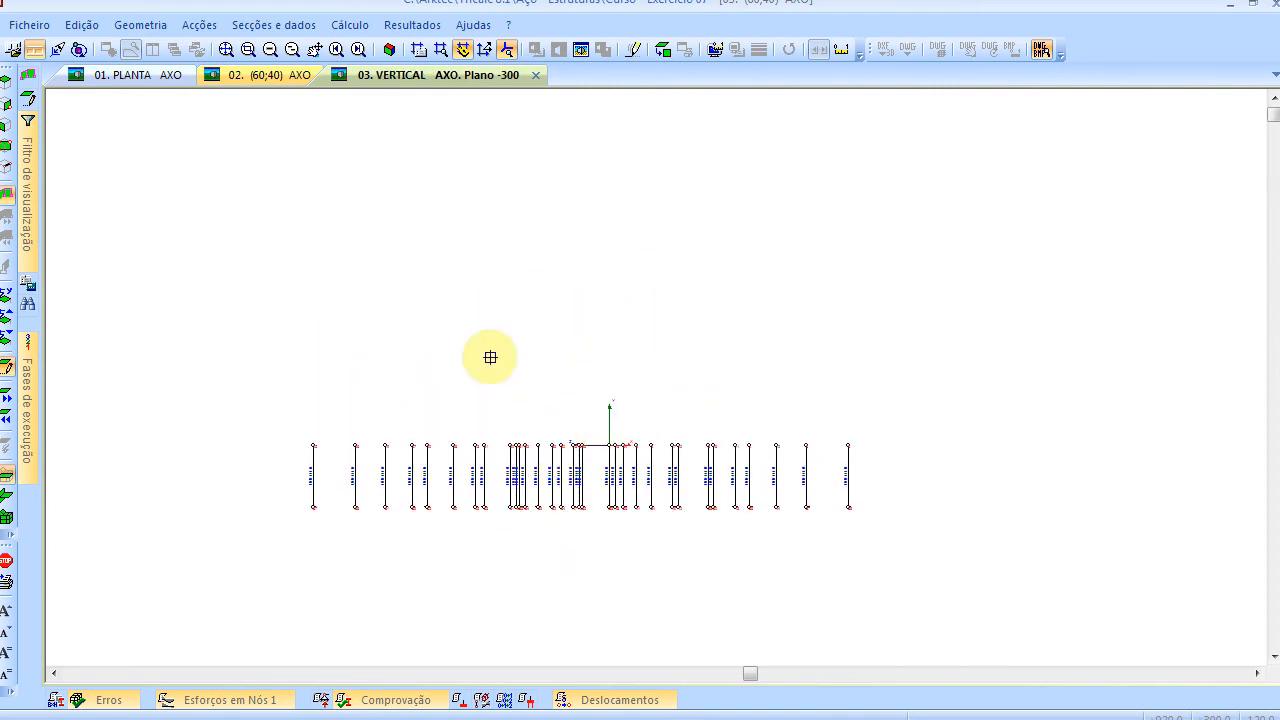
pyautogui.click(227, 50)
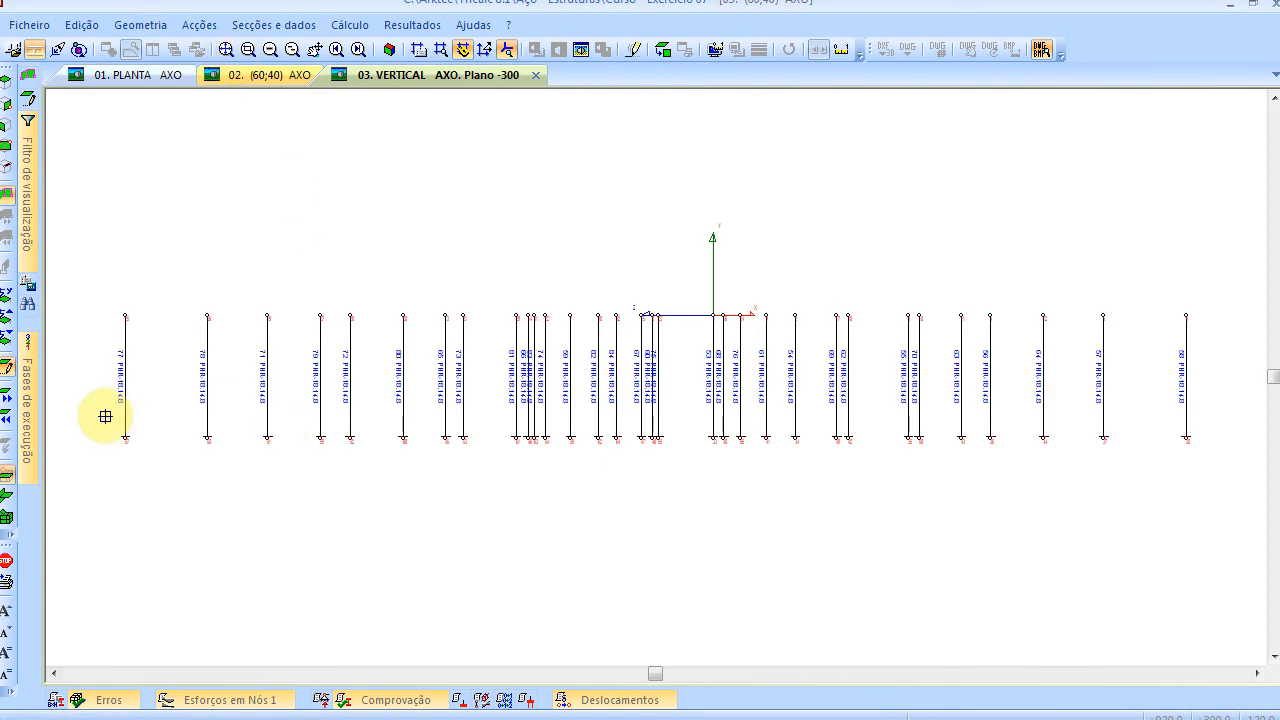
pyautogui.moveTo(93, 420); pyautogui.dragTo(1224, 509)
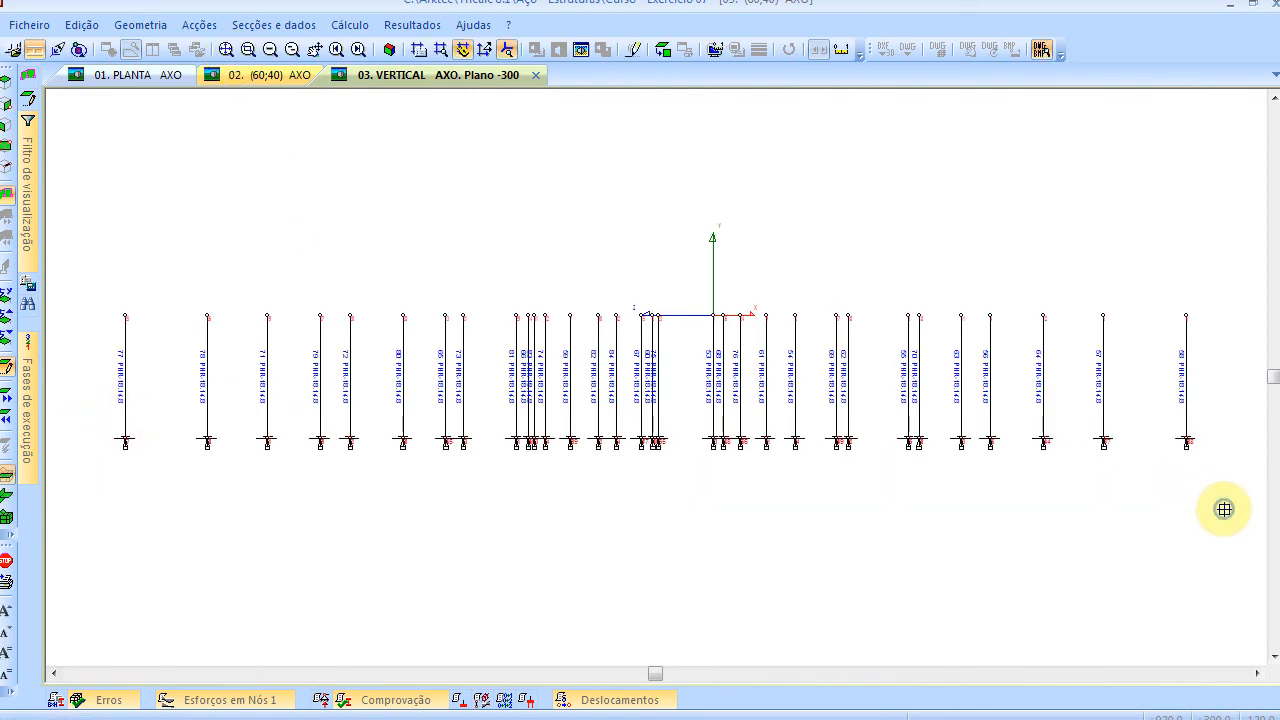
pyautogui.click(390, 50)
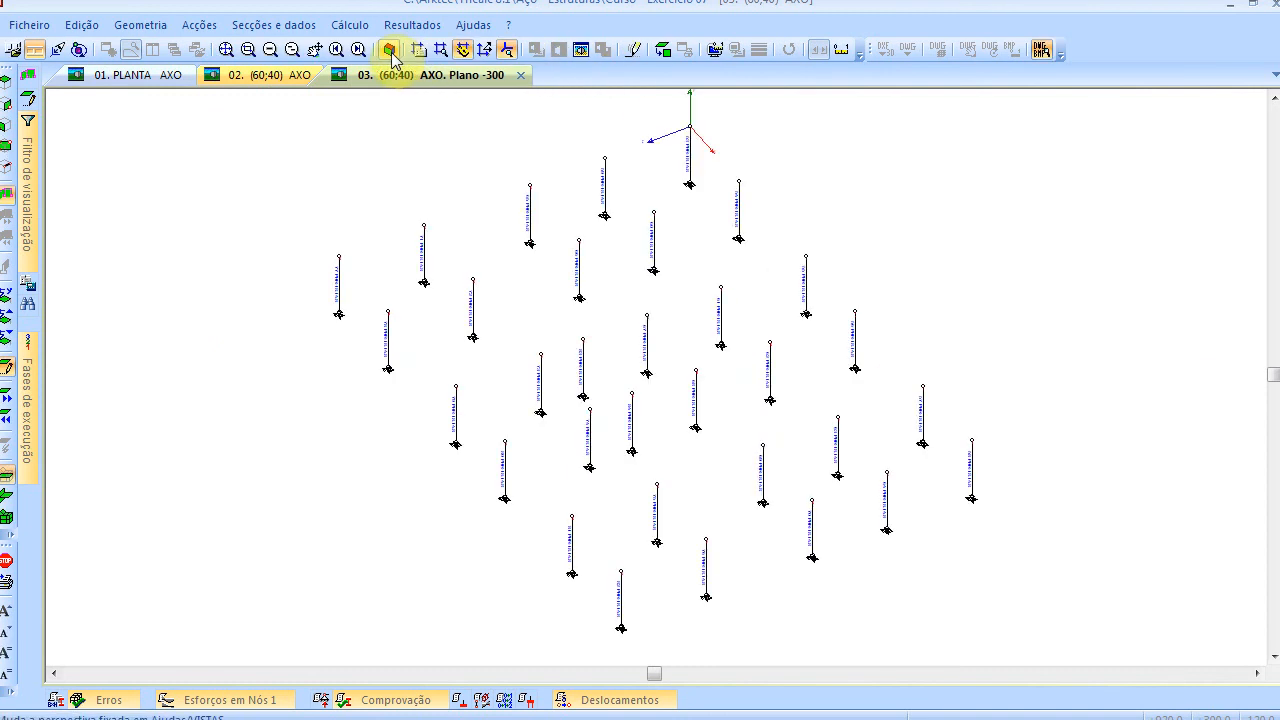
pyautogui.rightClick(359, 154)
pyautogui.click(686, 461)
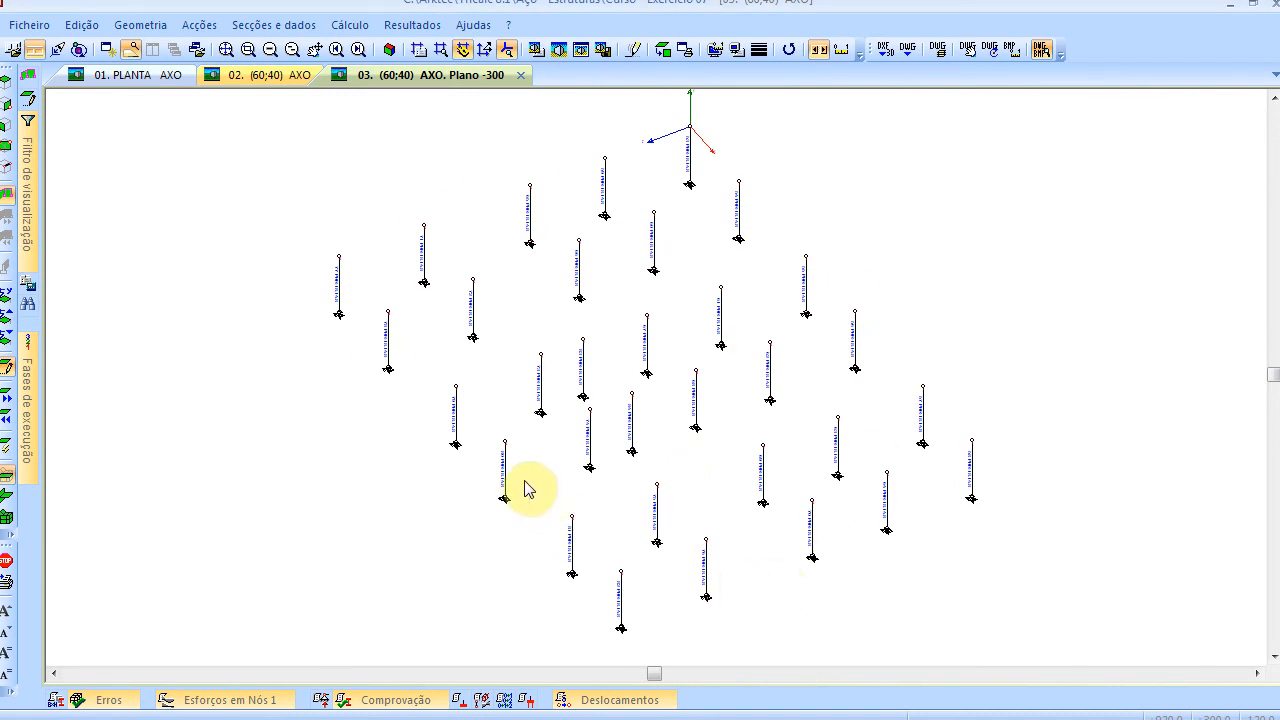
# Switch to the PowerPoint presentation to review the Exercício 07 Passo 02 instructions, and return to Tricalc
pyautogui.click(1228, 10)
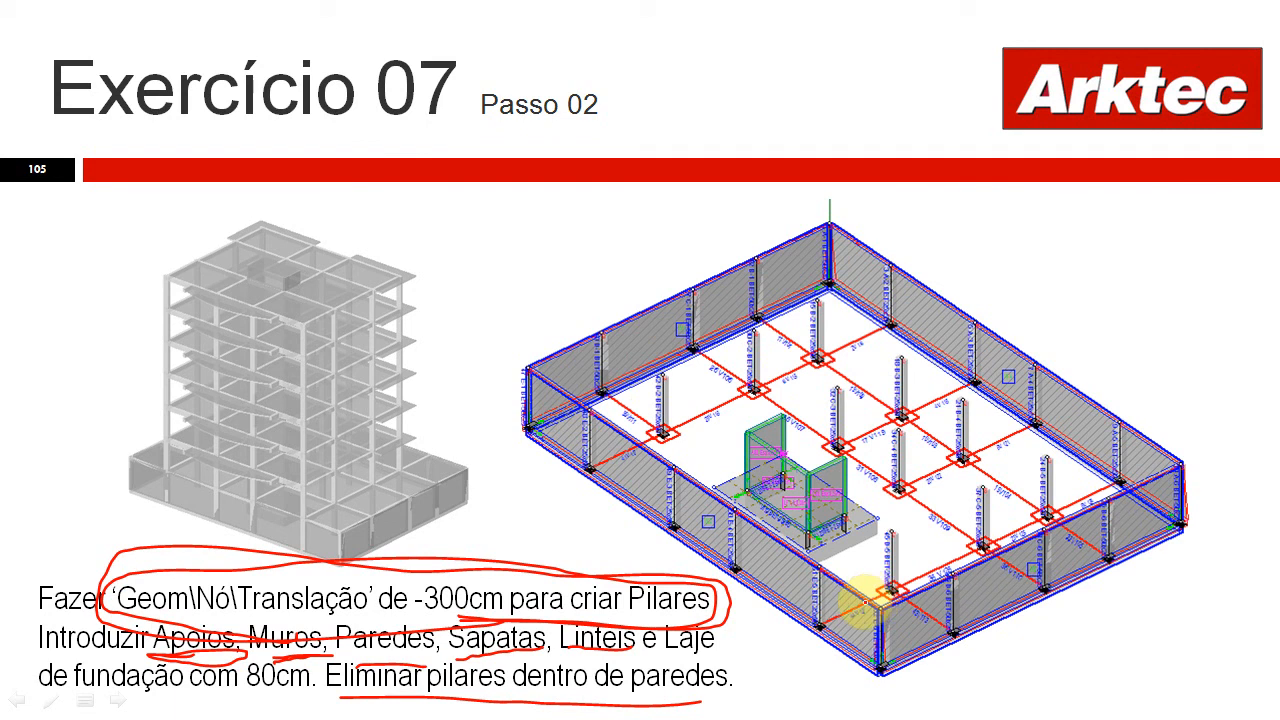
pyautogui.hotkey('alt', 'Tab')
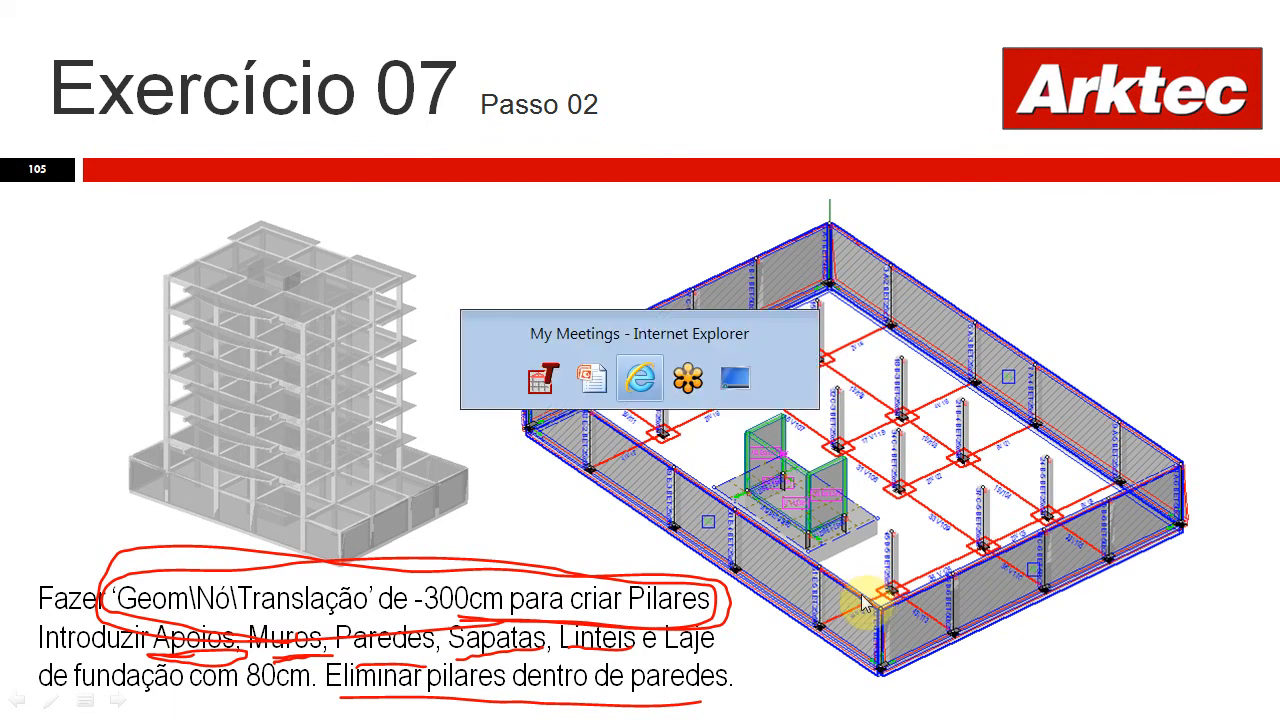
pyautogui.hotkey('alt', 'Tab')
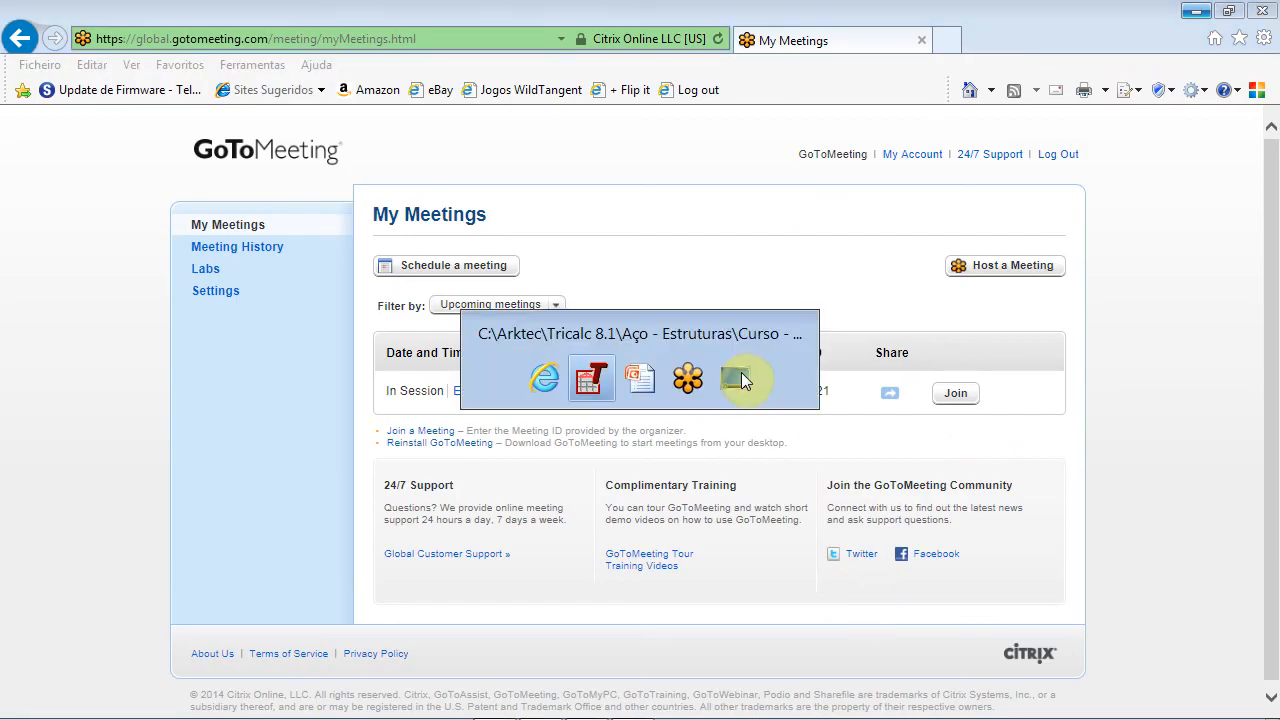
pyautogui.hotkey('alt', 'Tab')
pyautogui.hotkey('alt', 'Tab')
pyautogui.hotkey('alt', 'Tab')
pyautogui.hotkey('alt', 'Tab')
pyautogui.hotkey('alt', 'Tab')
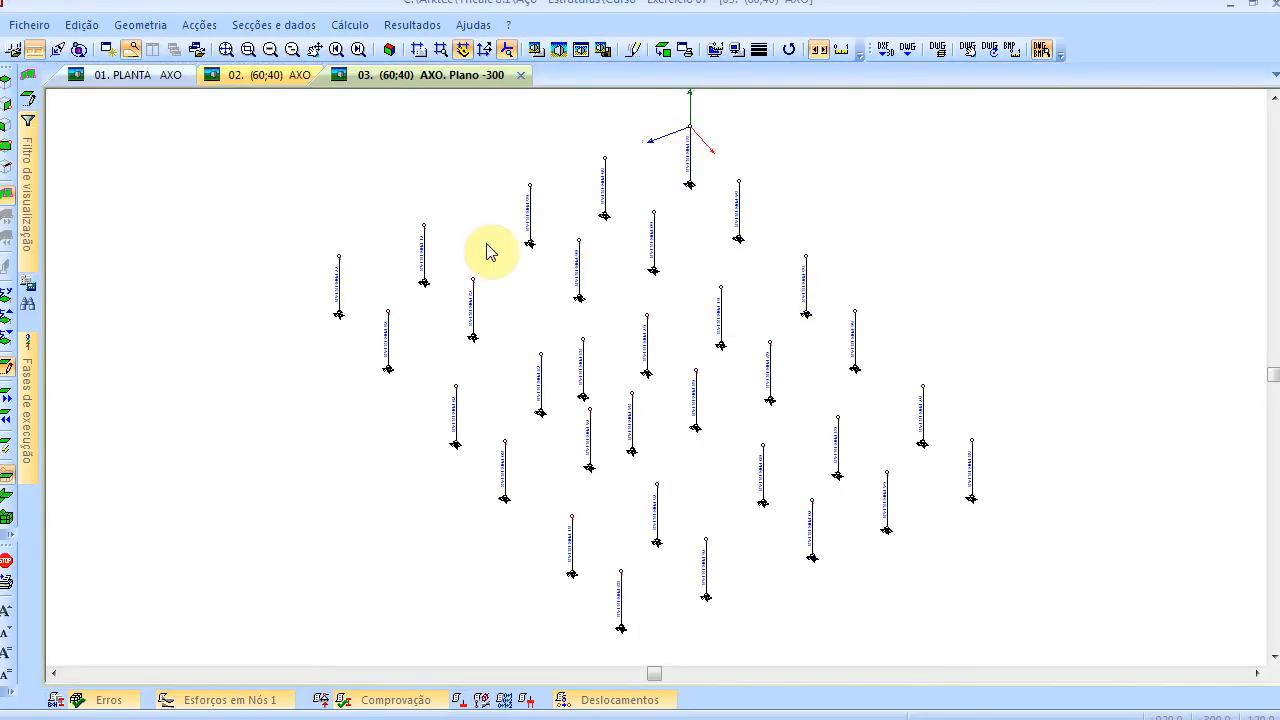
# Lay out a basement wall ending at the base node of the far X-axis corner and set its upper-level thickness to 25 cm
pyautogui.click(140, 27)
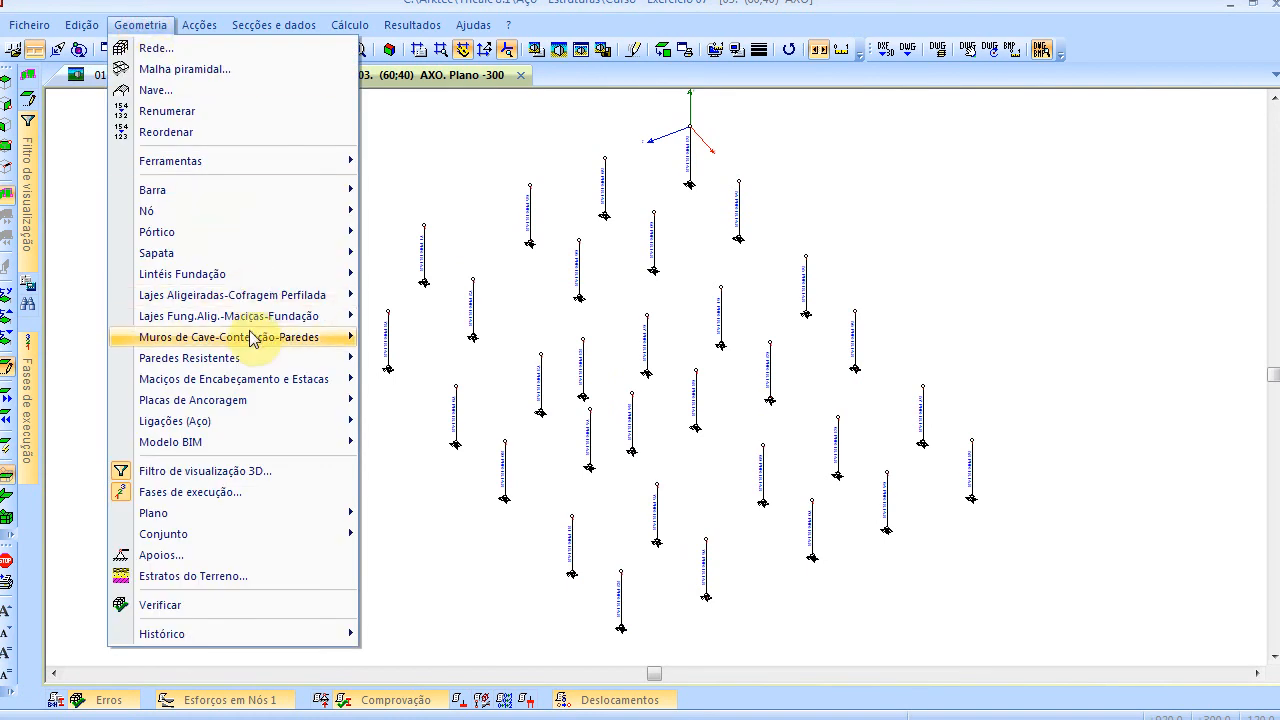
pyautogui.moveTo(190, 342)
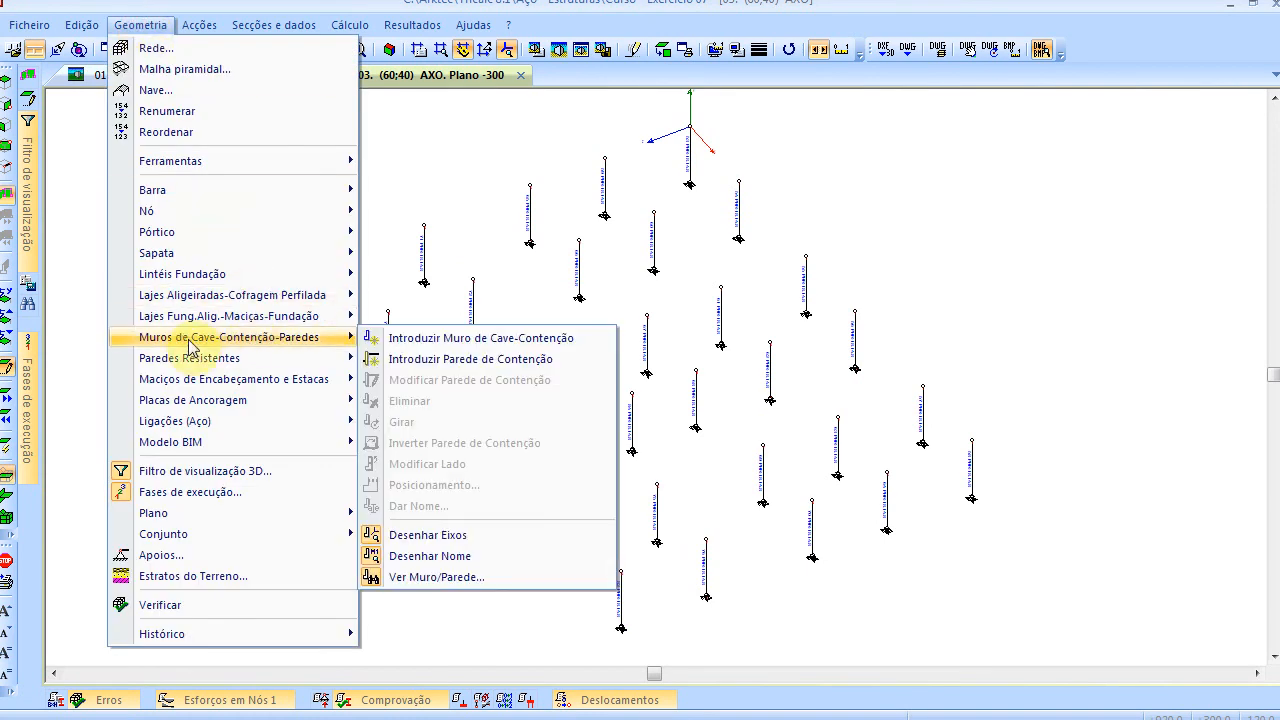
pyautogui.click(493, 345)
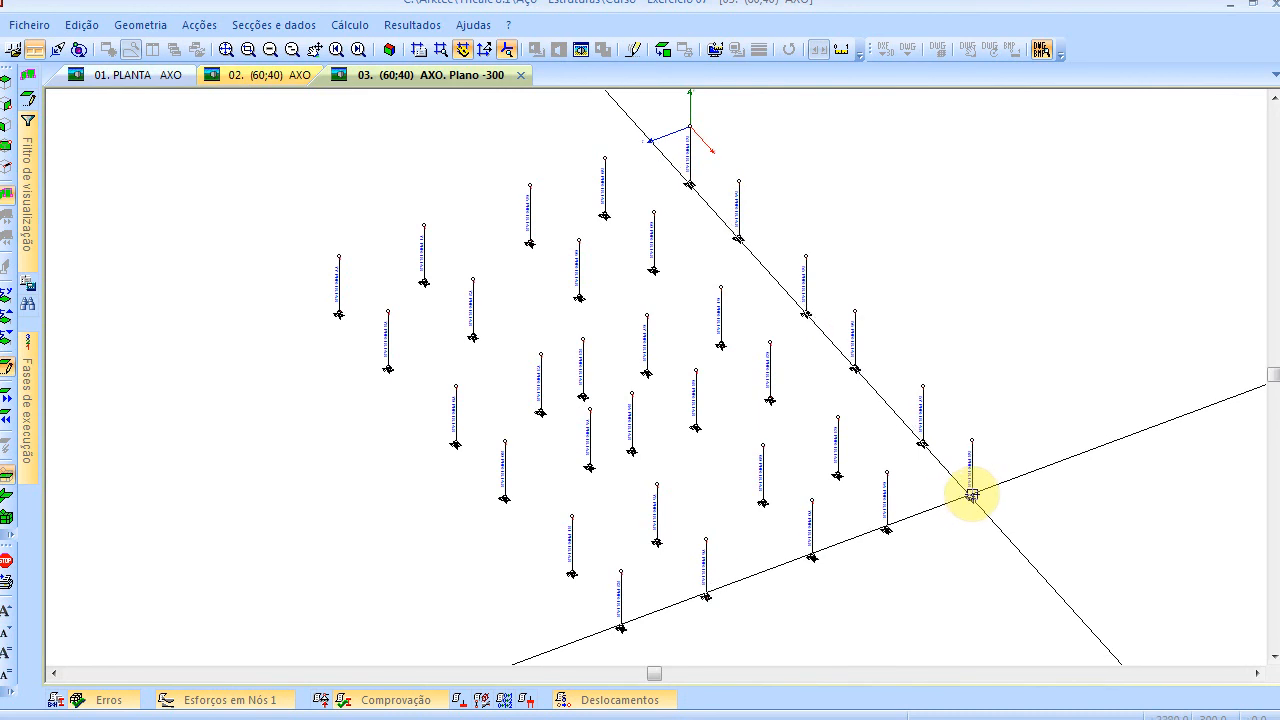
pyautogui.click(971, 494)
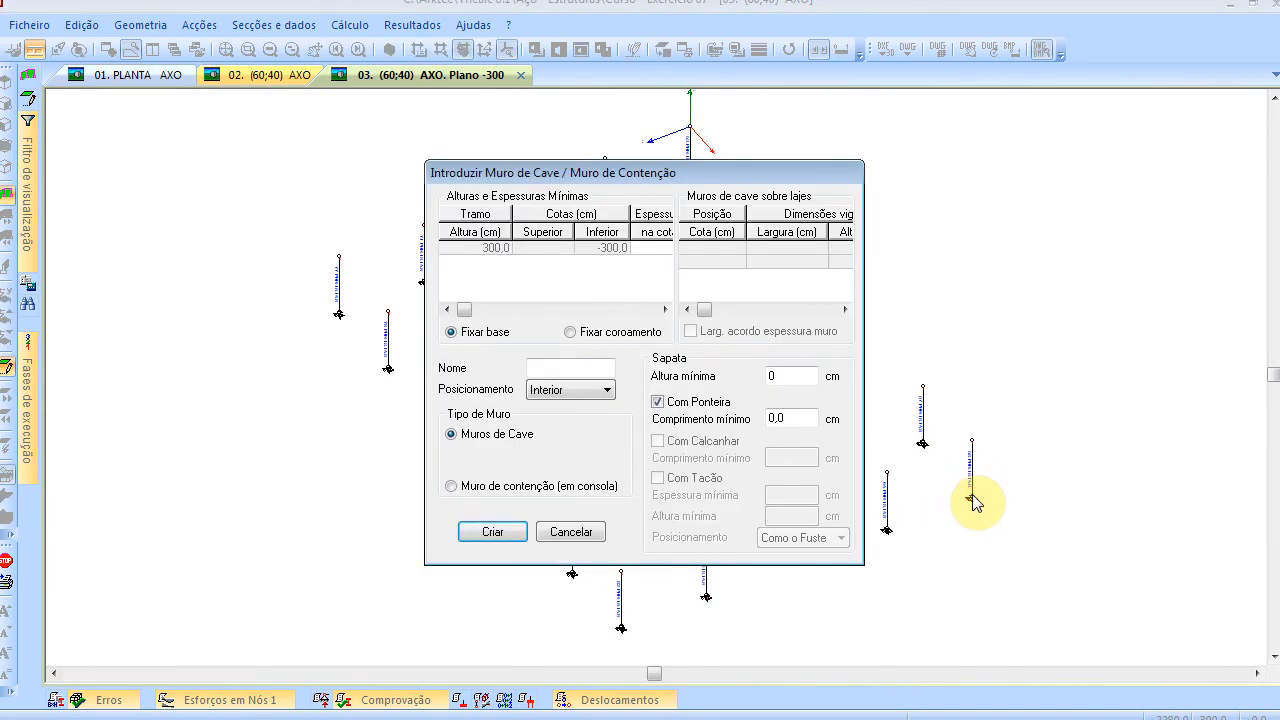
pyautogui.click(438, 191)
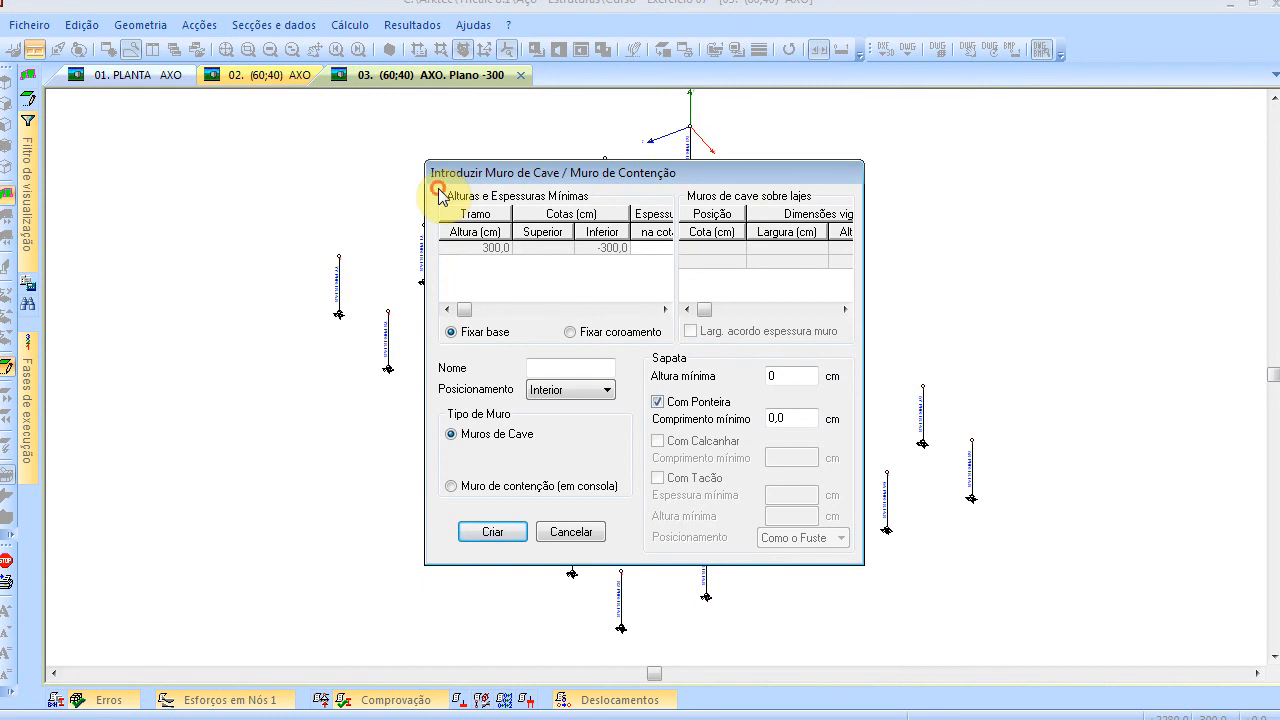
pyautogui.click(372, 266)
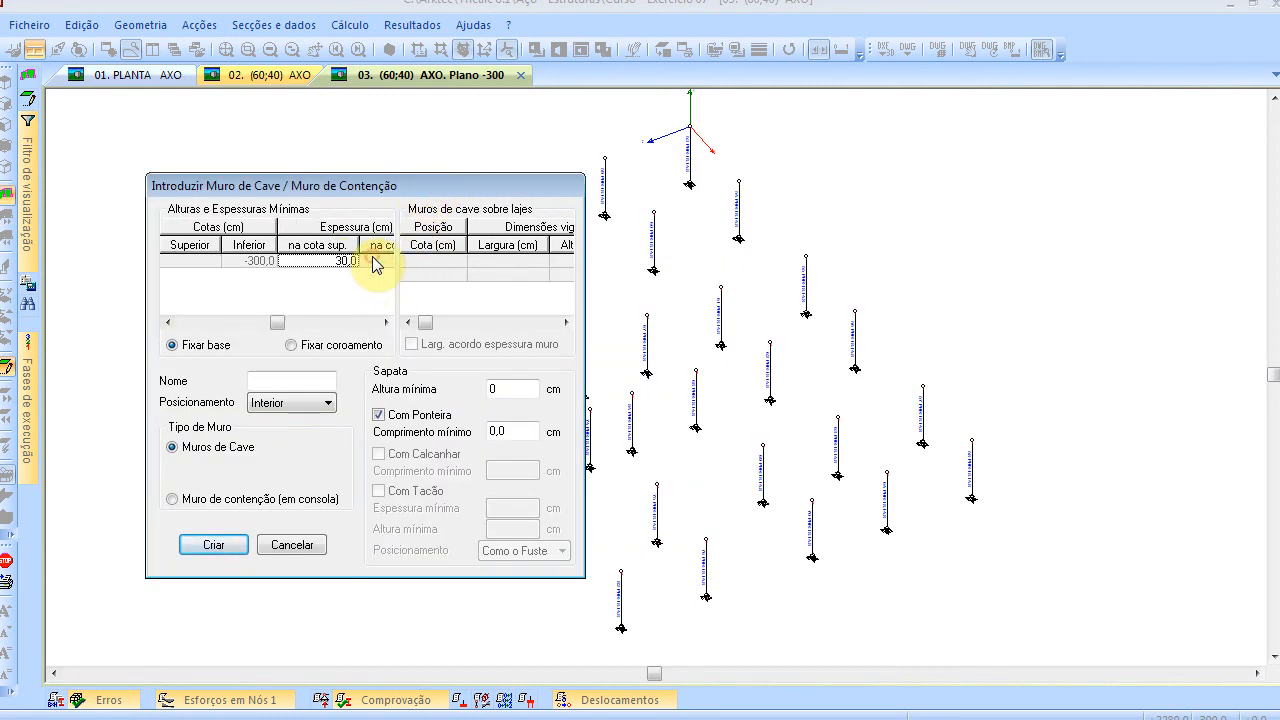
pyautogui.click(313, 263)
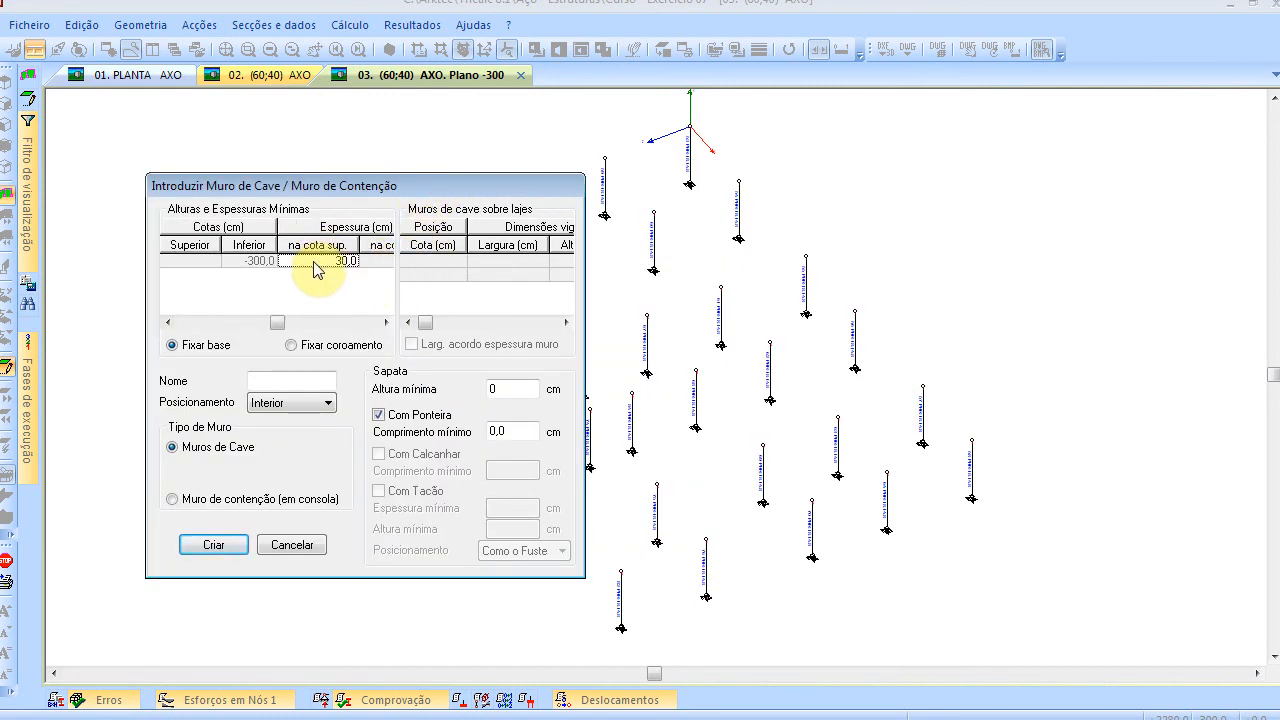
pyautogui.write('25')
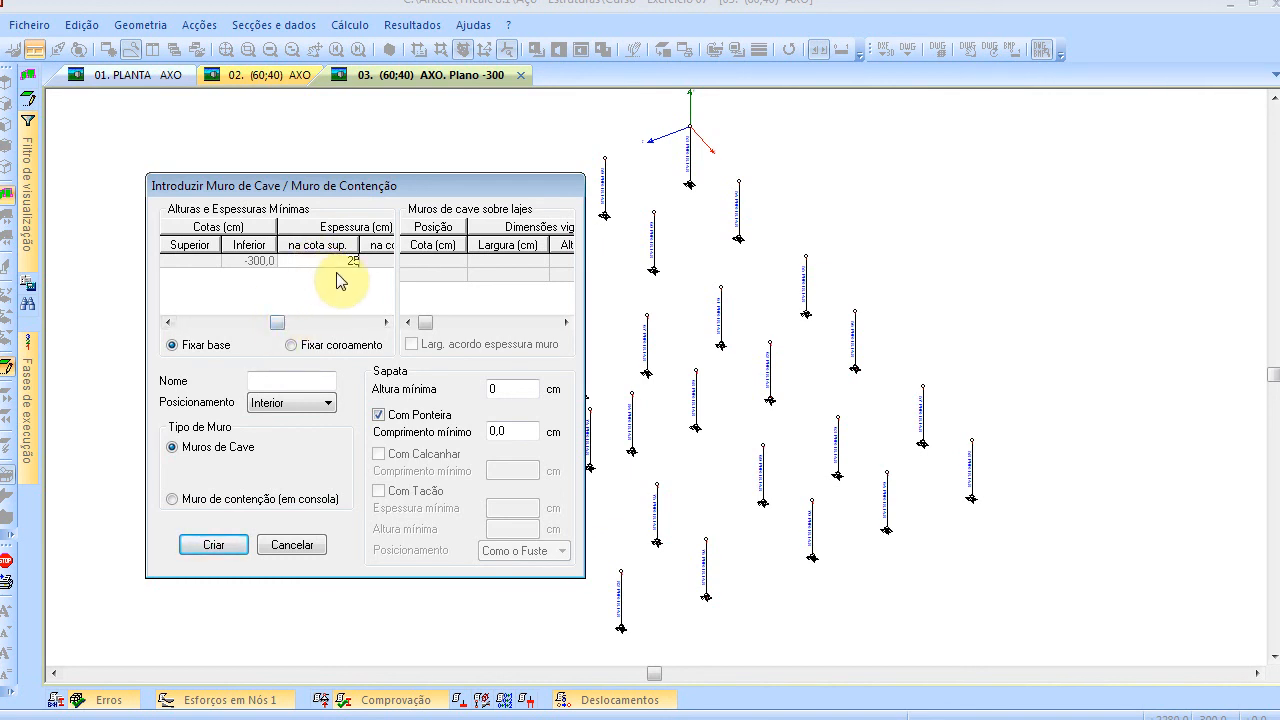
# Name the wall 01, set its positioning to Centrada and choose Muros de Cave as the wall type
pyautogui.click(289, 380)
pyautogui.write('01')
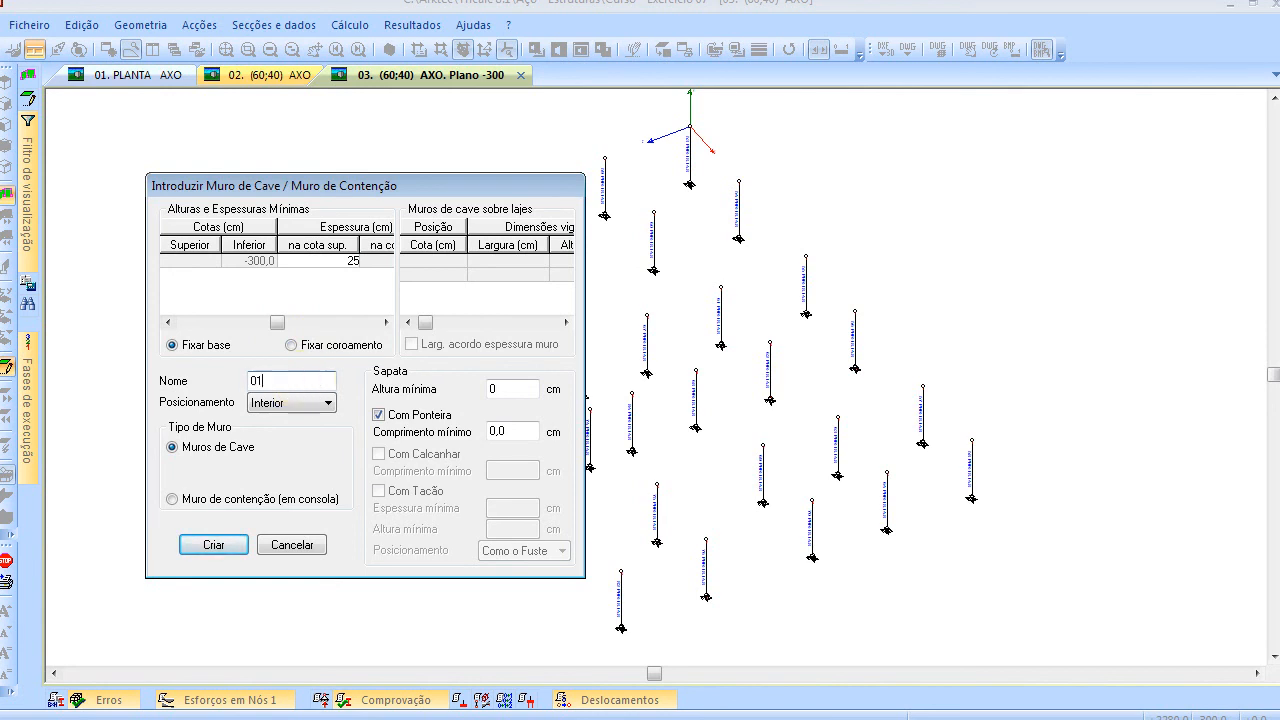
pyautogui.click(270, 402)
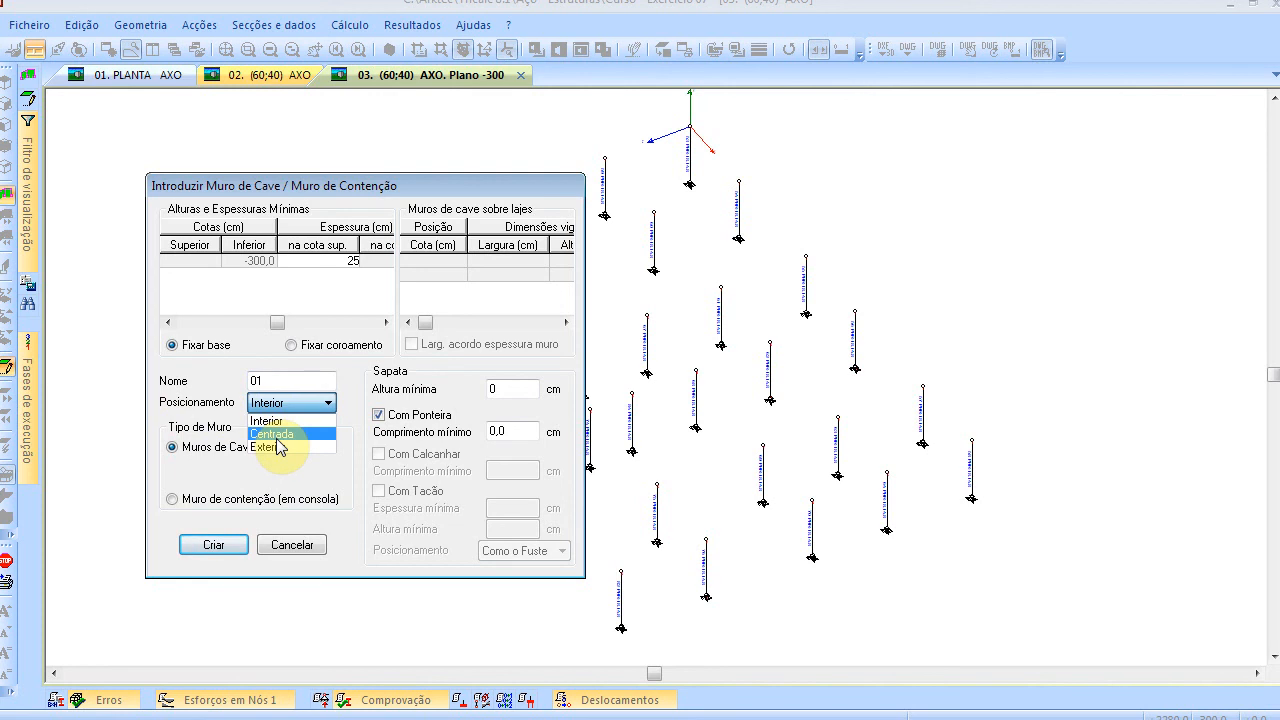
pyautogui.click(279, 436)
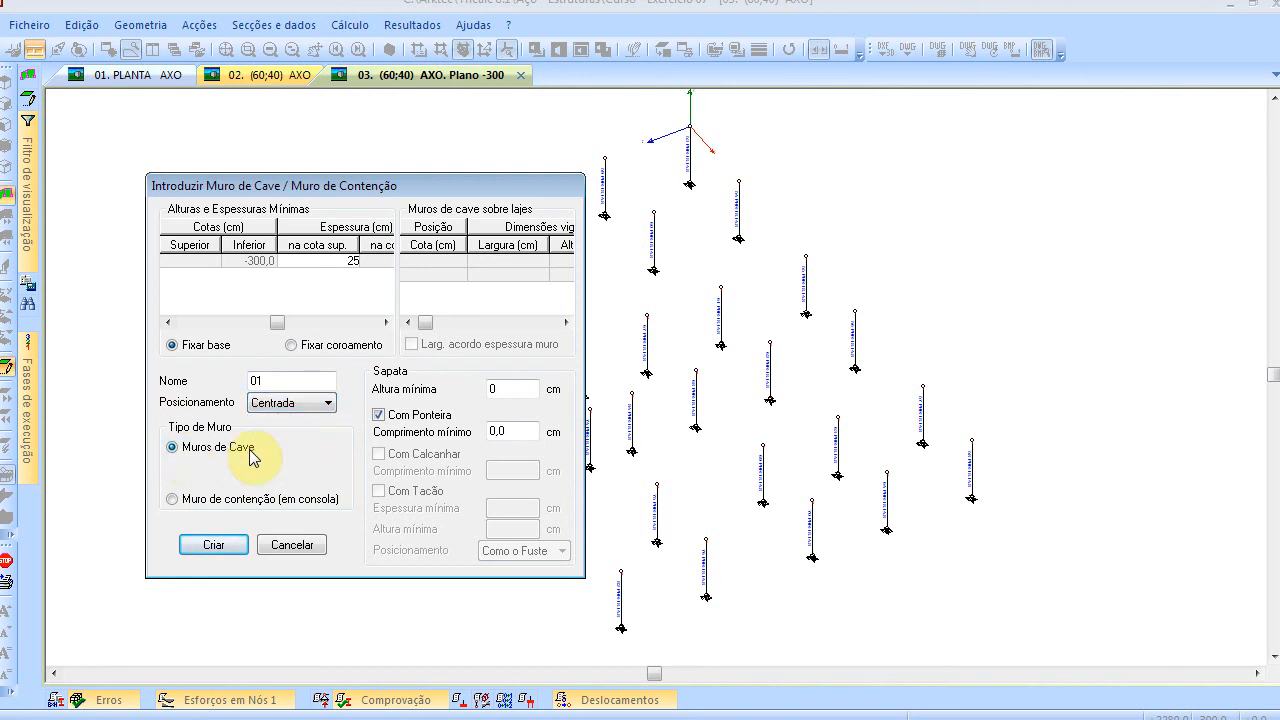
pyautogui.click(198, 503)
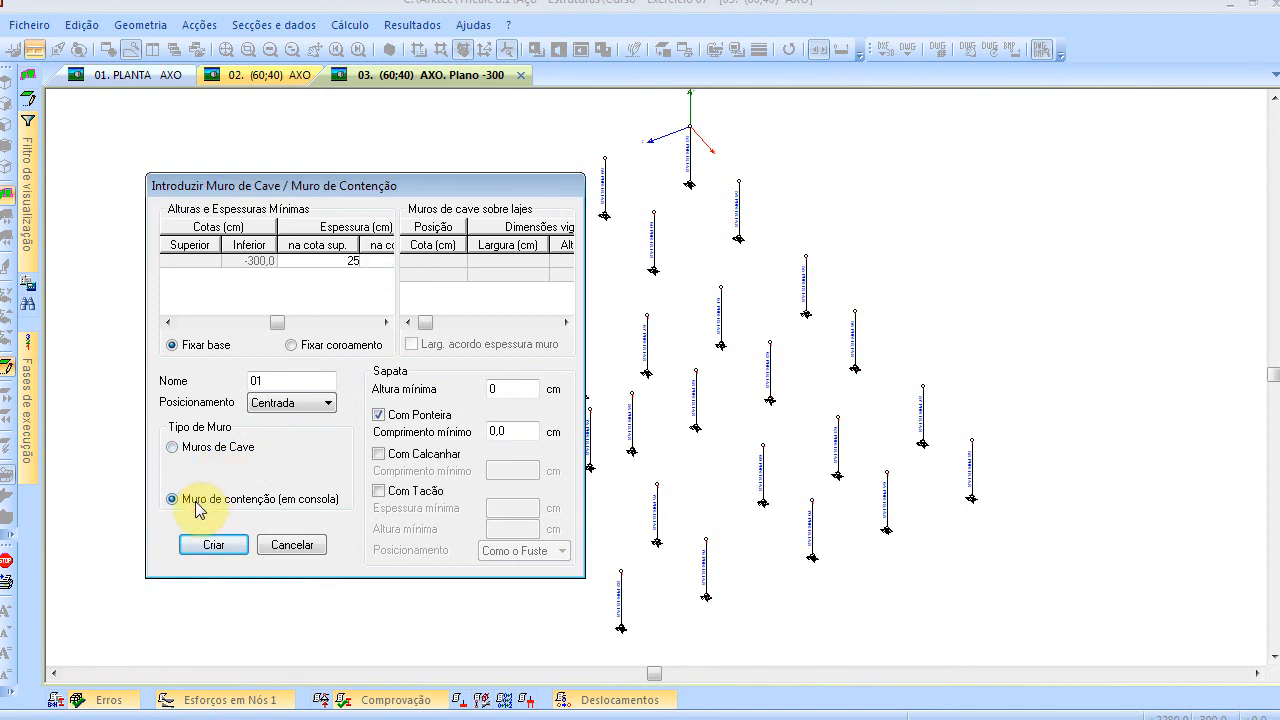
pyautogui.click(195, 451)
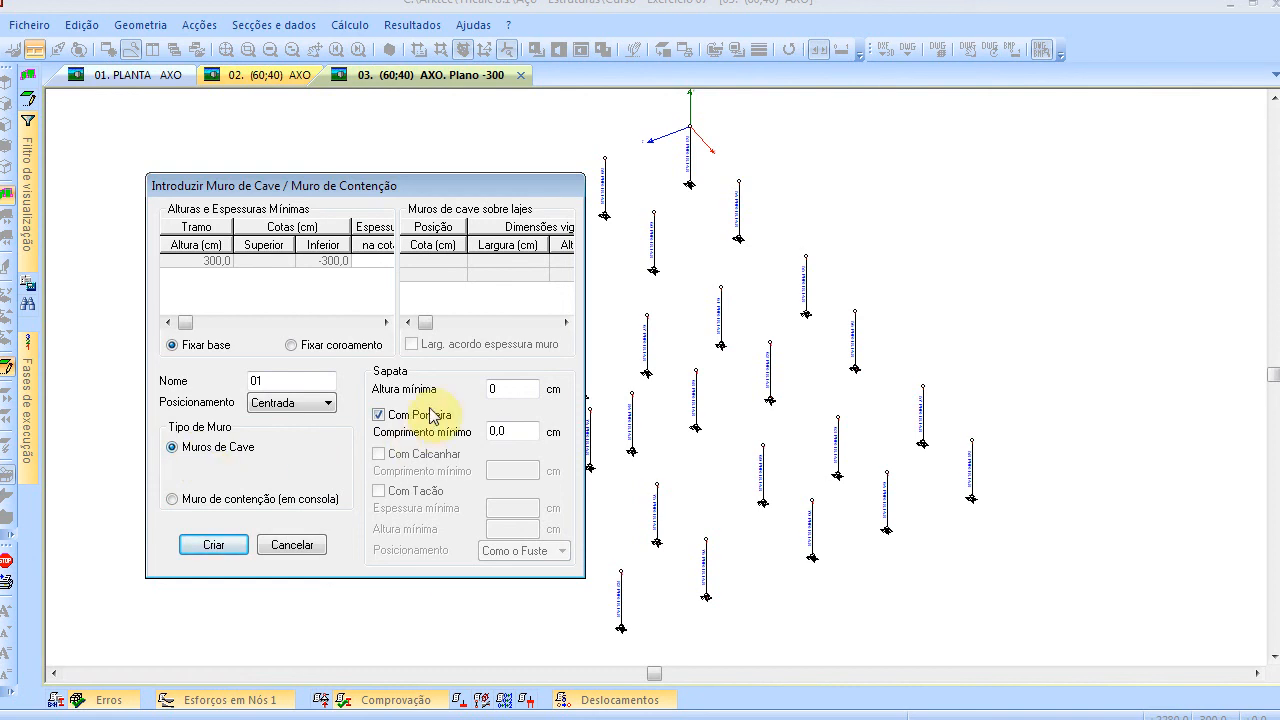
pyautogui.click(518, 391)
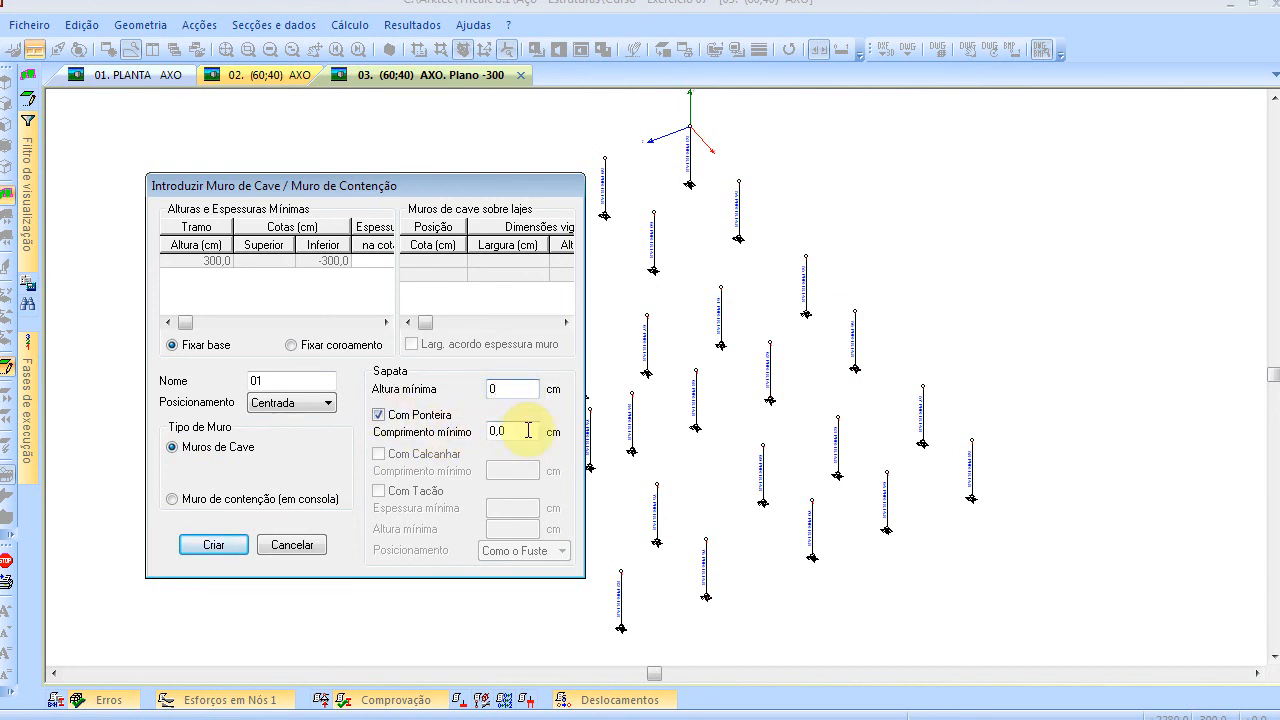
# Set the wall footing's minimum toe length (Ponteira) to 50 cm and minimum height to 80 cm, and create wall 01
pyautogui.moveTo(527, 431); pyautogui.dragTo(428, 422)
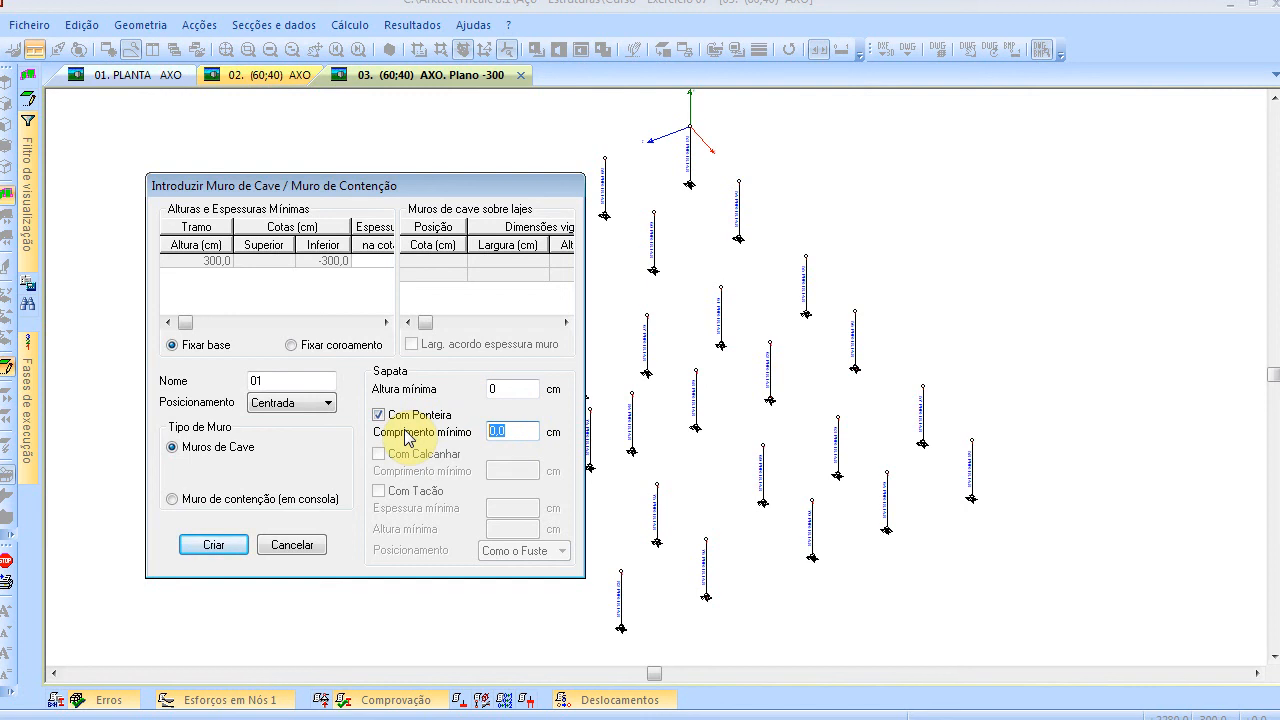
pyautogui.write('50')
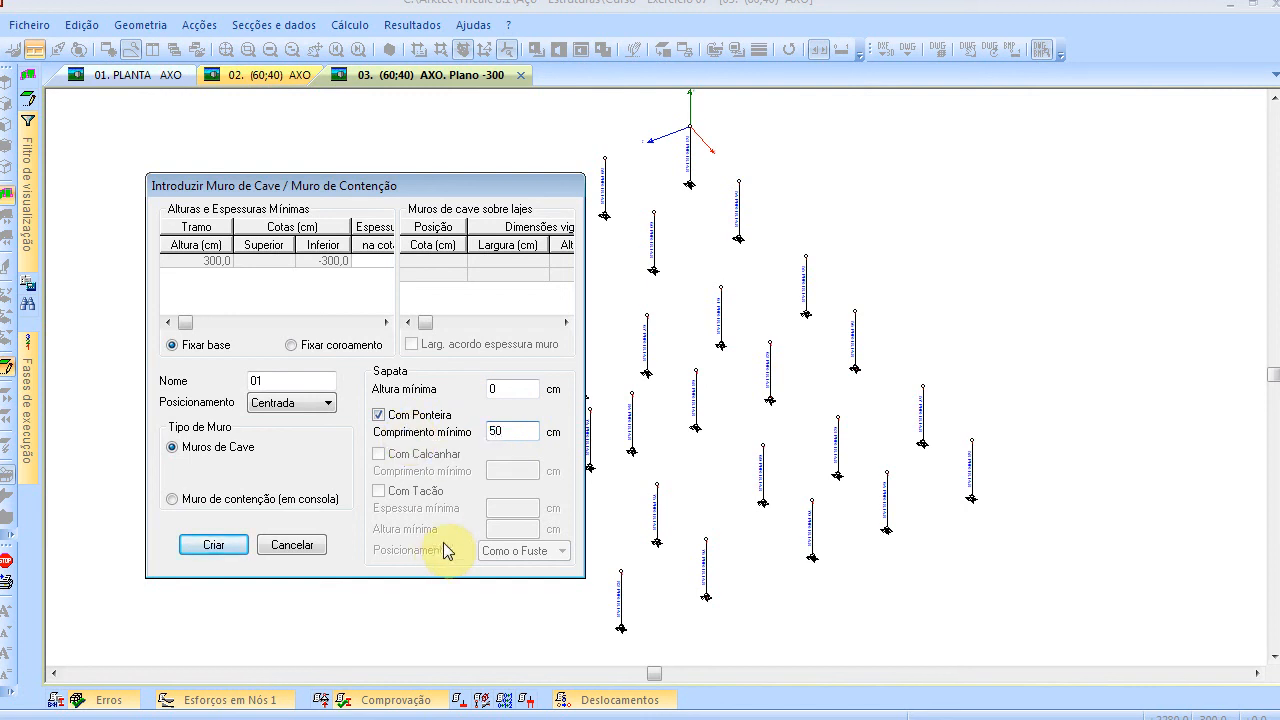
pyautogui.moveTo(522, 400); pyautogui.dragTo(426, 389)
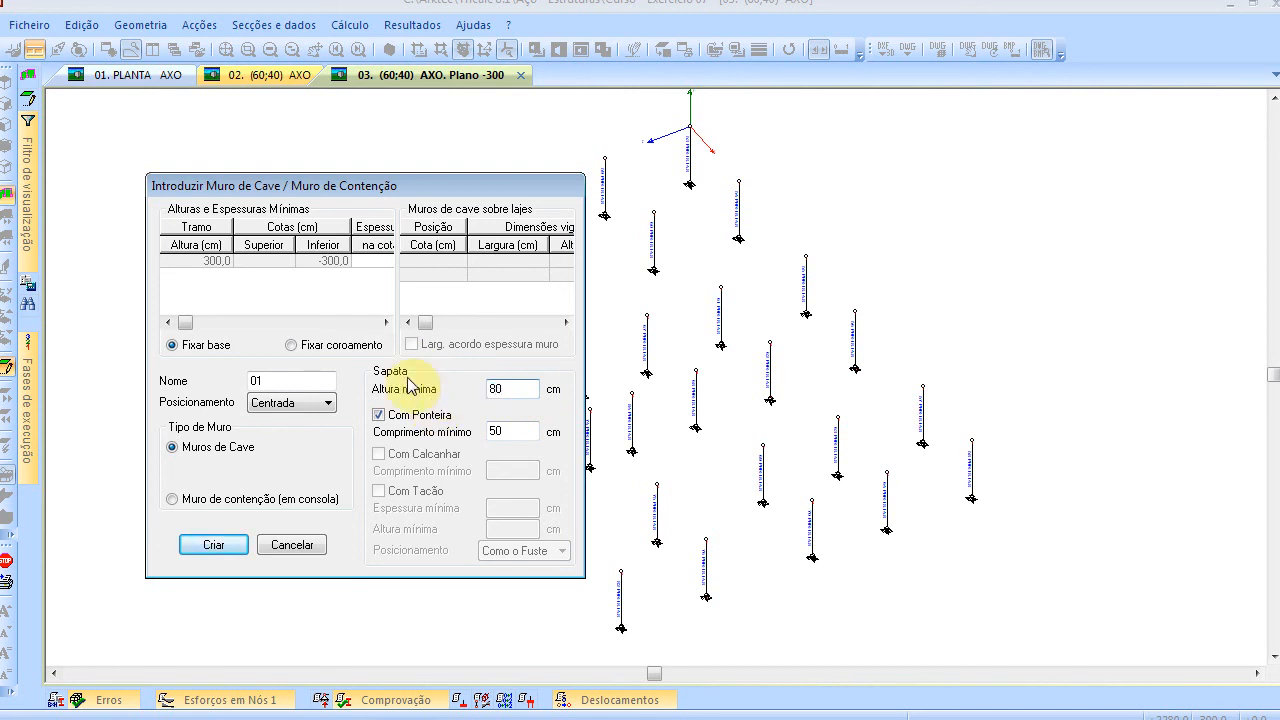
pyautogui.click(213, 545)
pyautogui.scroll(3, 999, 512)
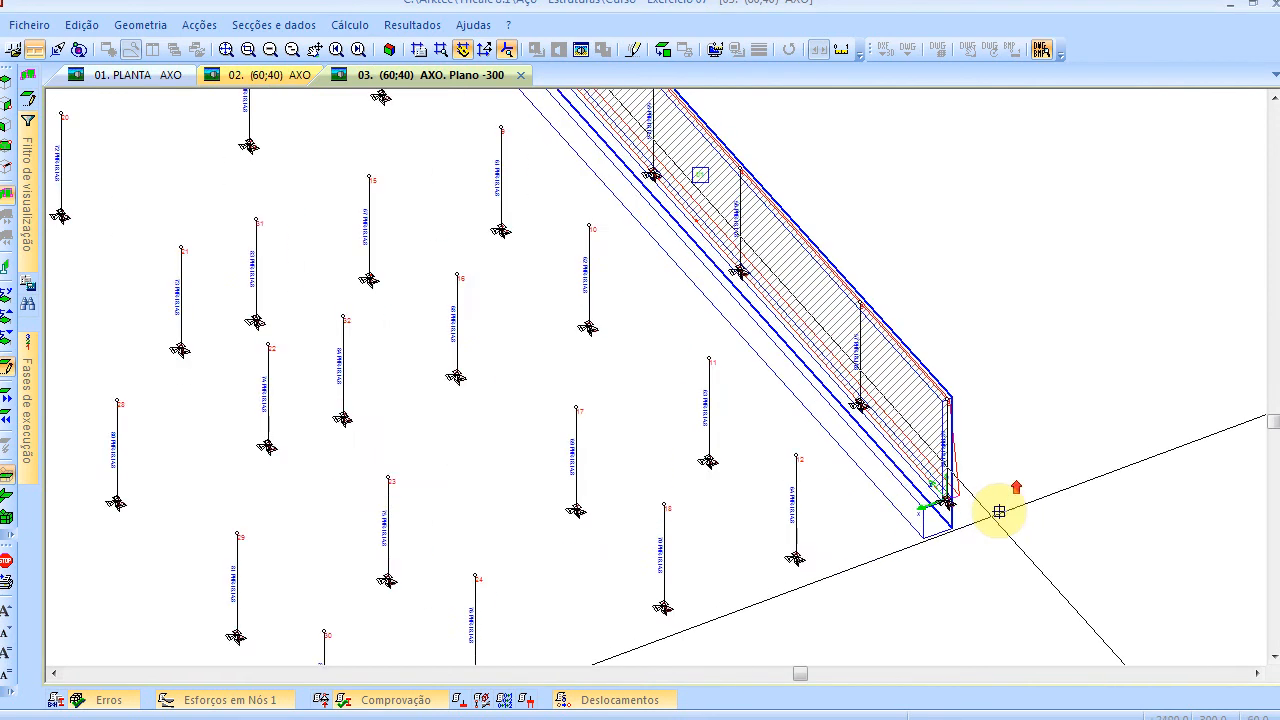
pyautogui.scroll(3, 999, 512)
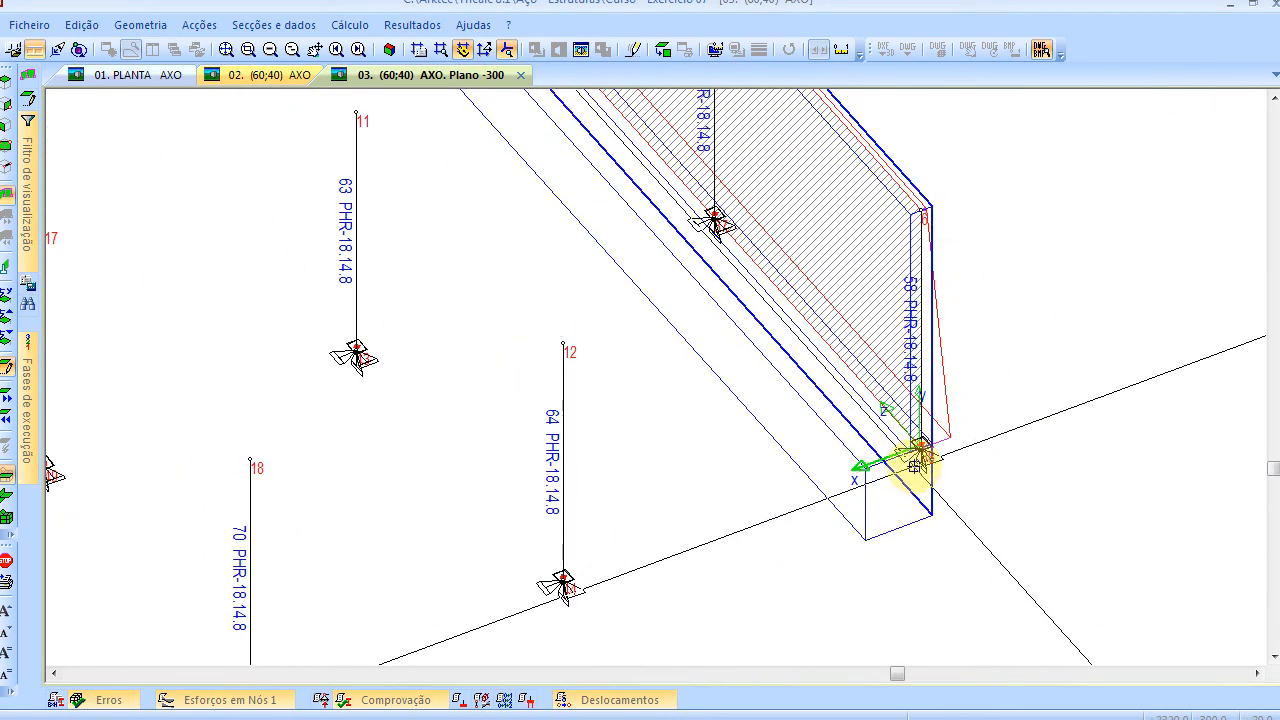
pyautogui.click(259, 28)
pyautogui.moveTo(345, 28)
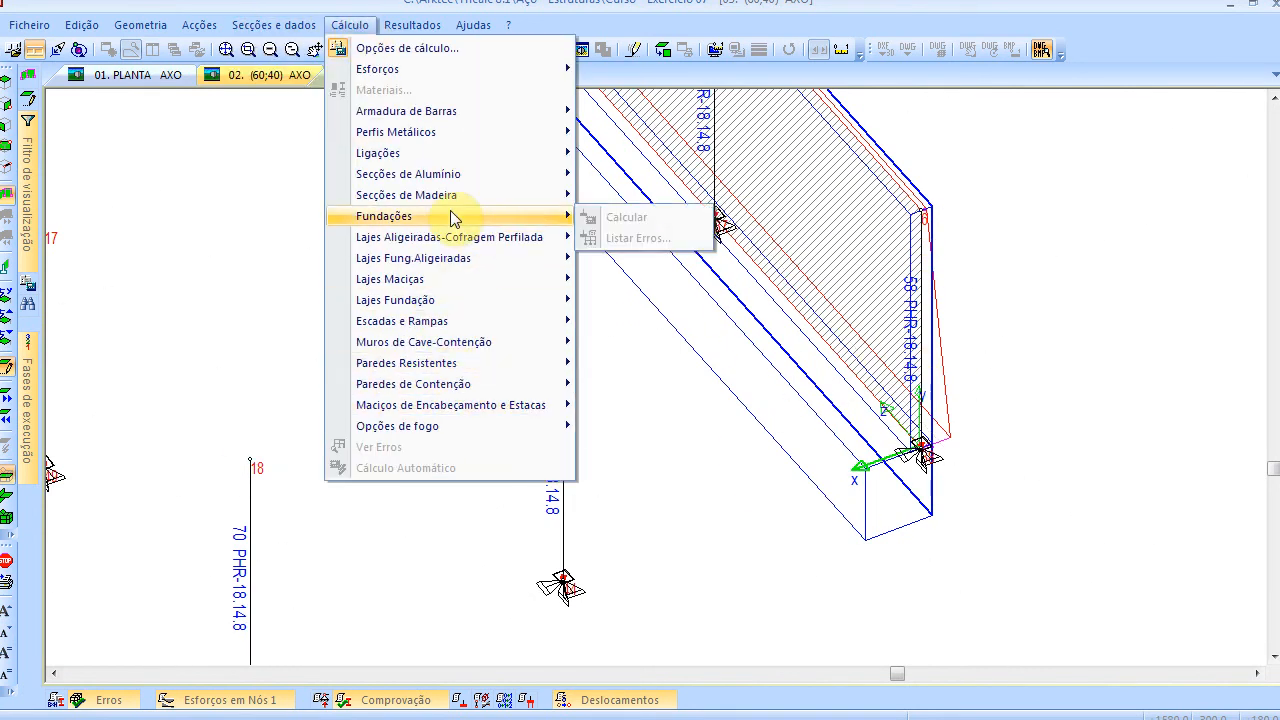
pyautogui.moveTo(450, 280)
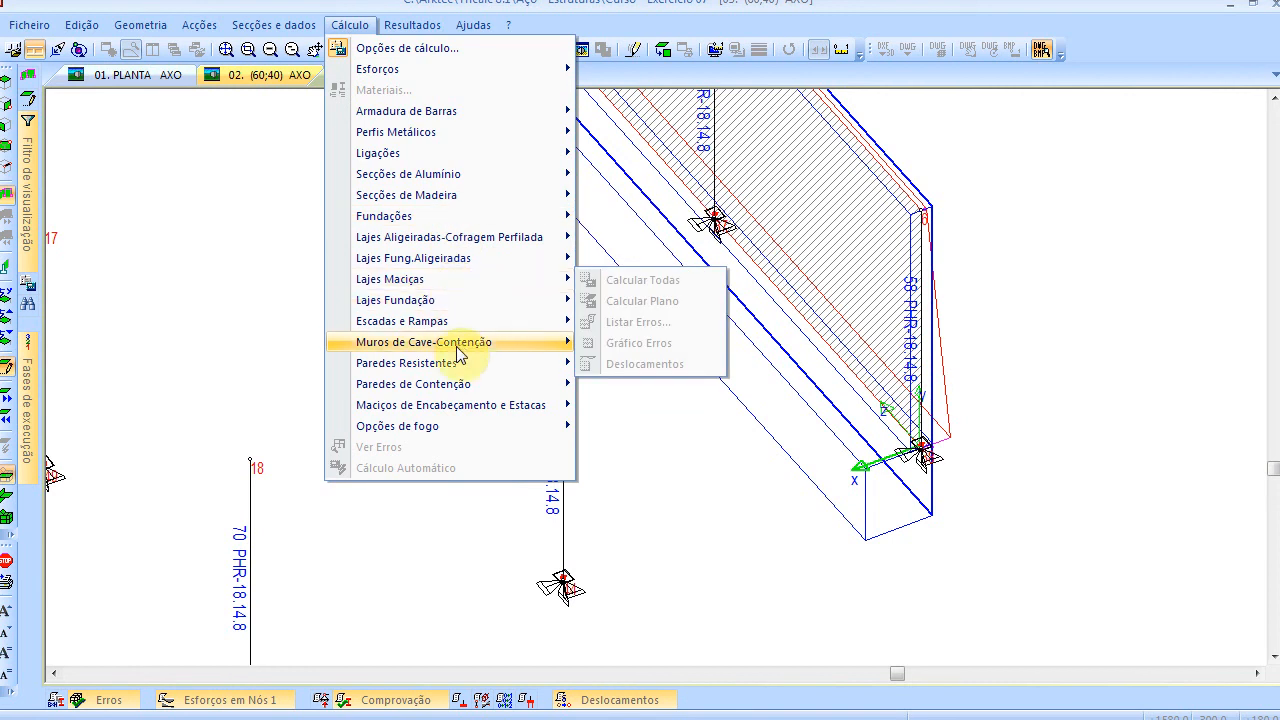
pyautogui.moveTo(458, 346)
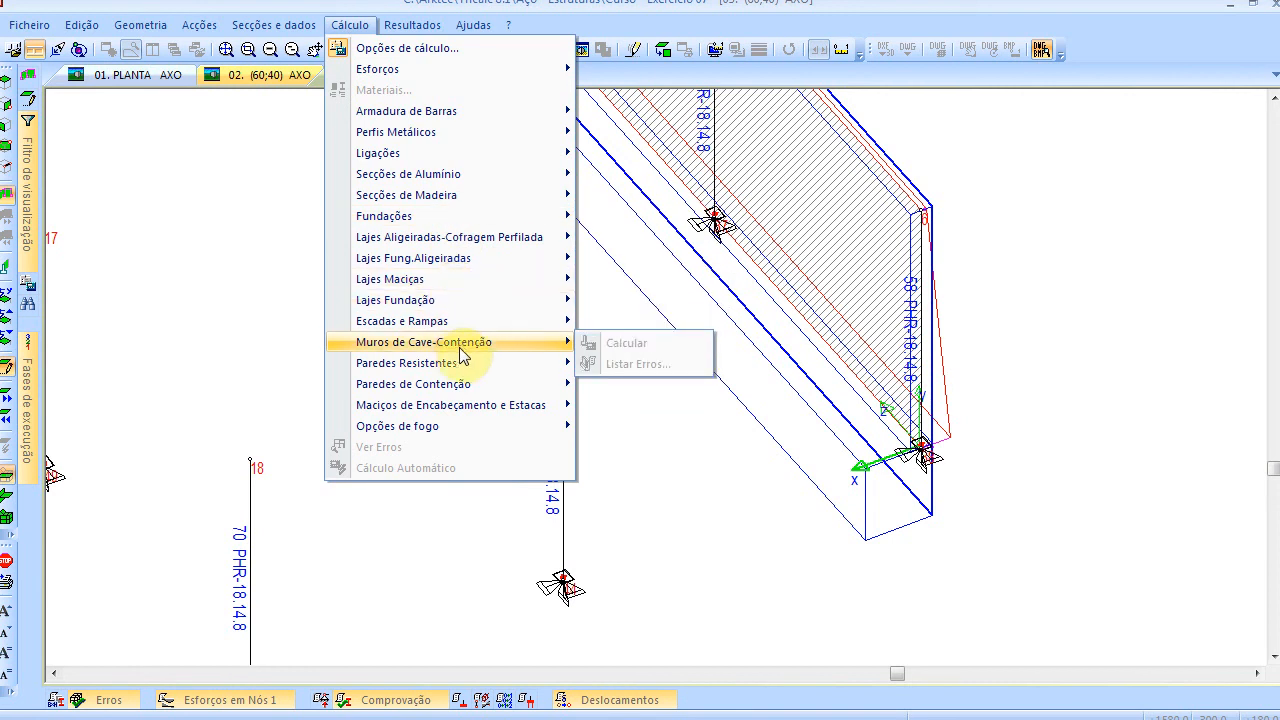
pyautogui.click(185, 291)
# Create basement wall 02, 25 cm thick, from the base node at the far end of wall 01 to the adjacent perimeter corner
pyautogui.scroll(-5, 294, 331)
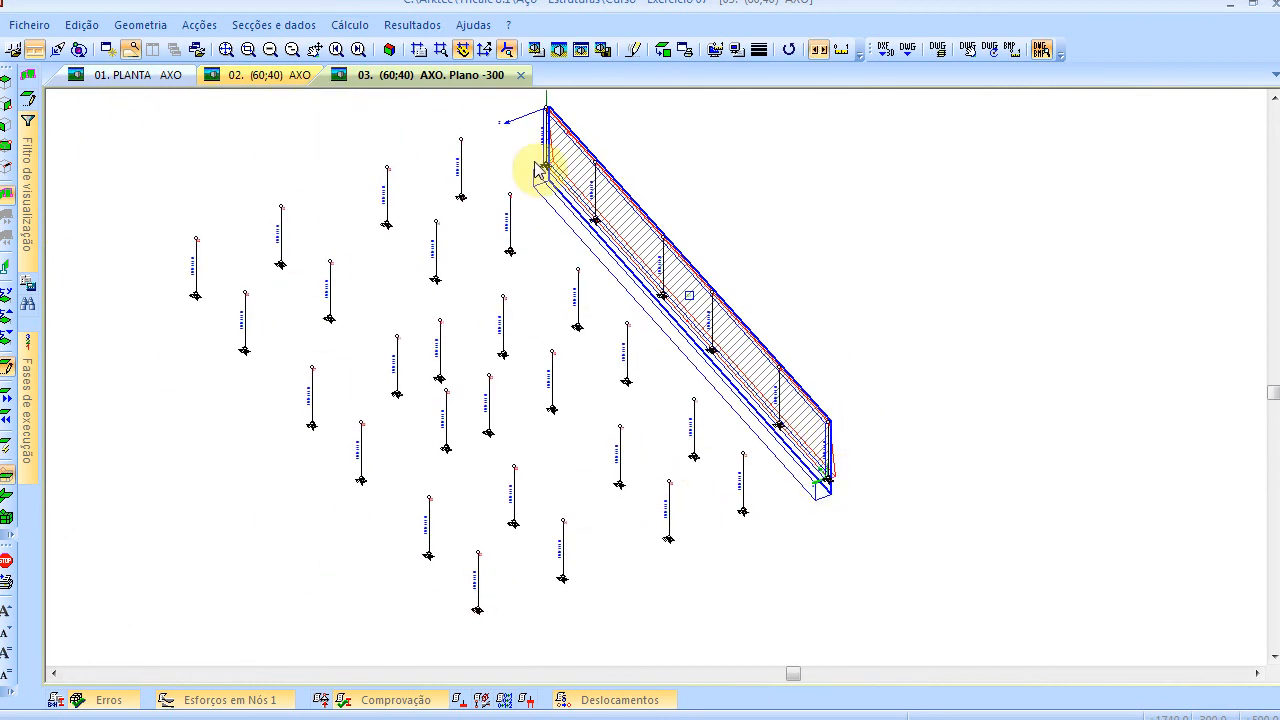
pyautogui.click(157, 28)
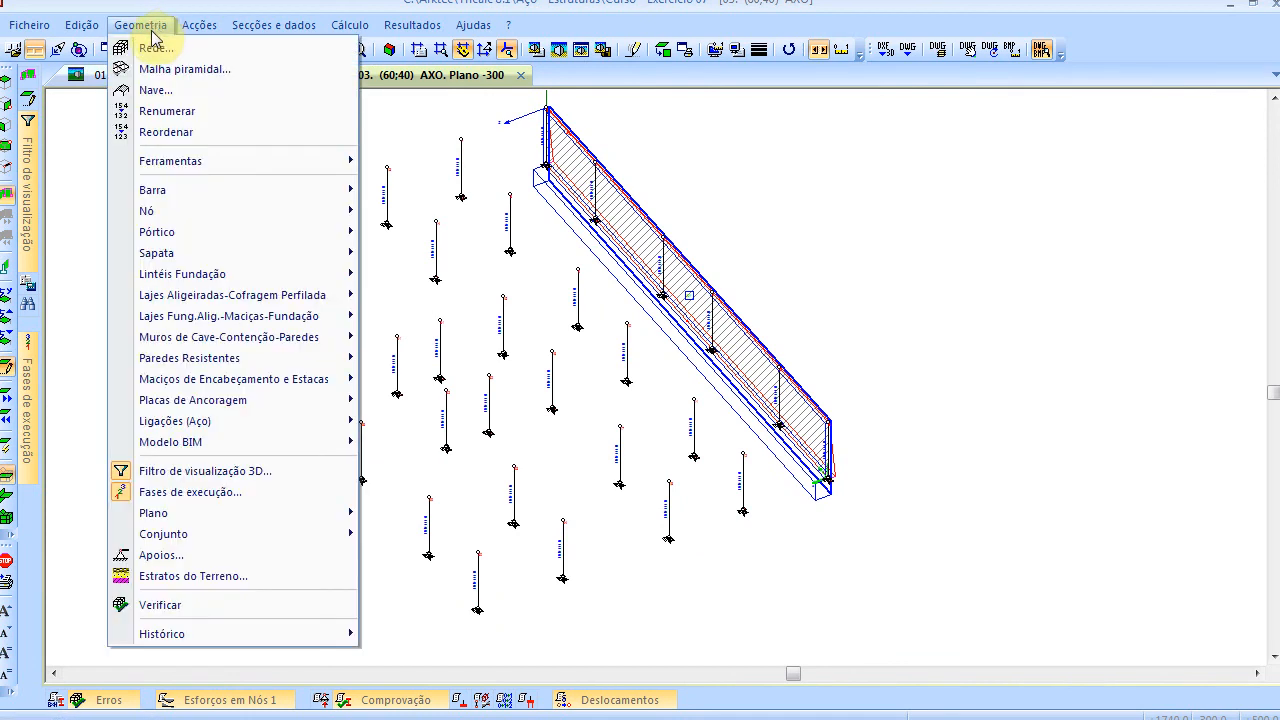
pyautogui.click(222, 341)
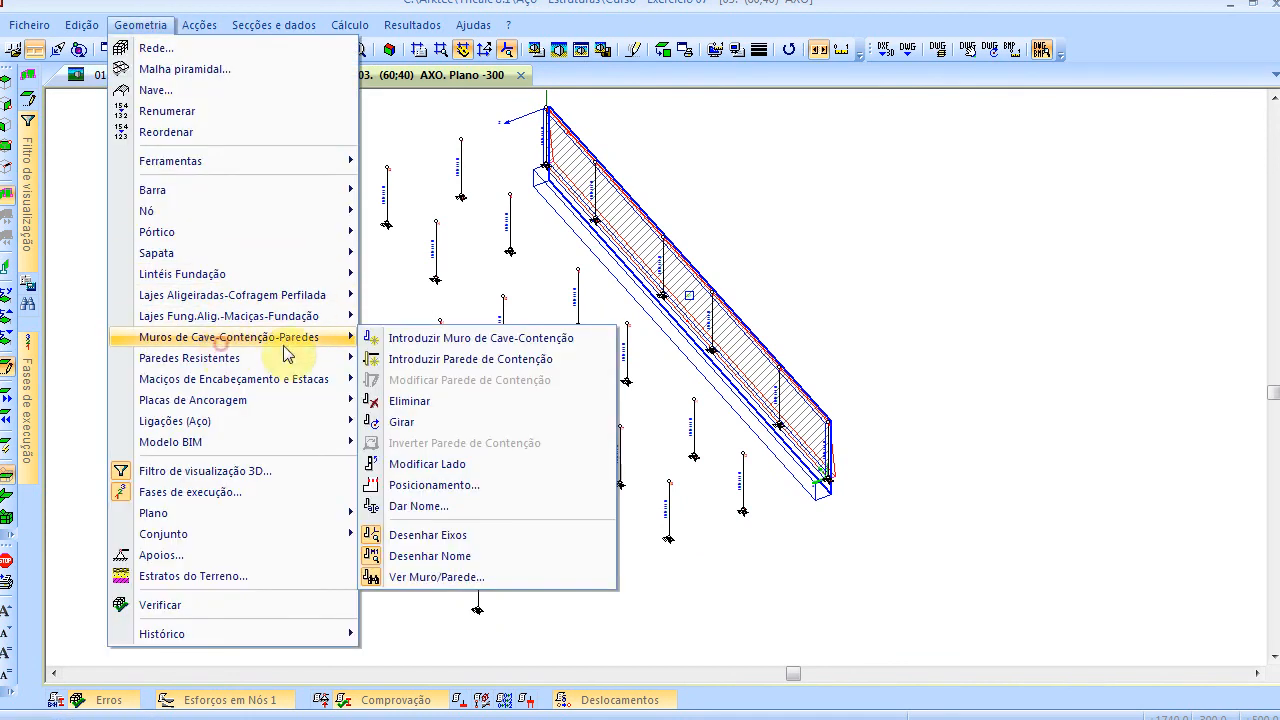
pyautogui.click(480, 342)
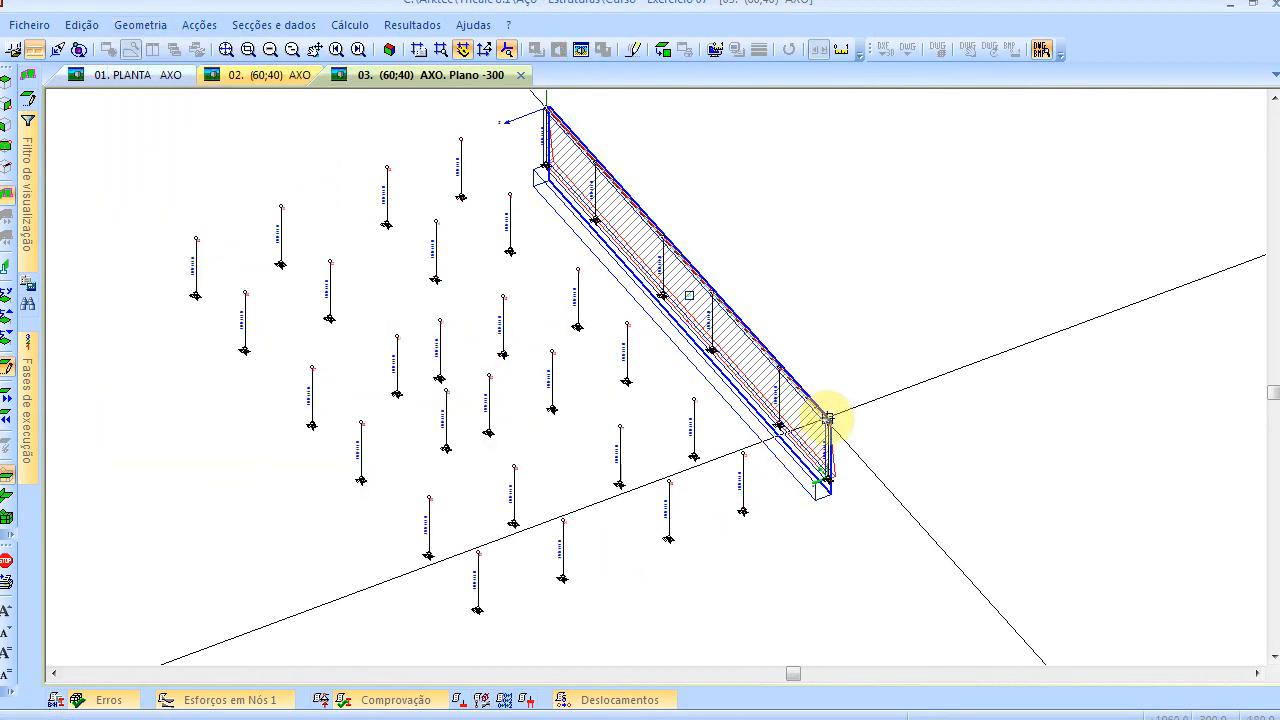
pyautogui.click(822, 478)
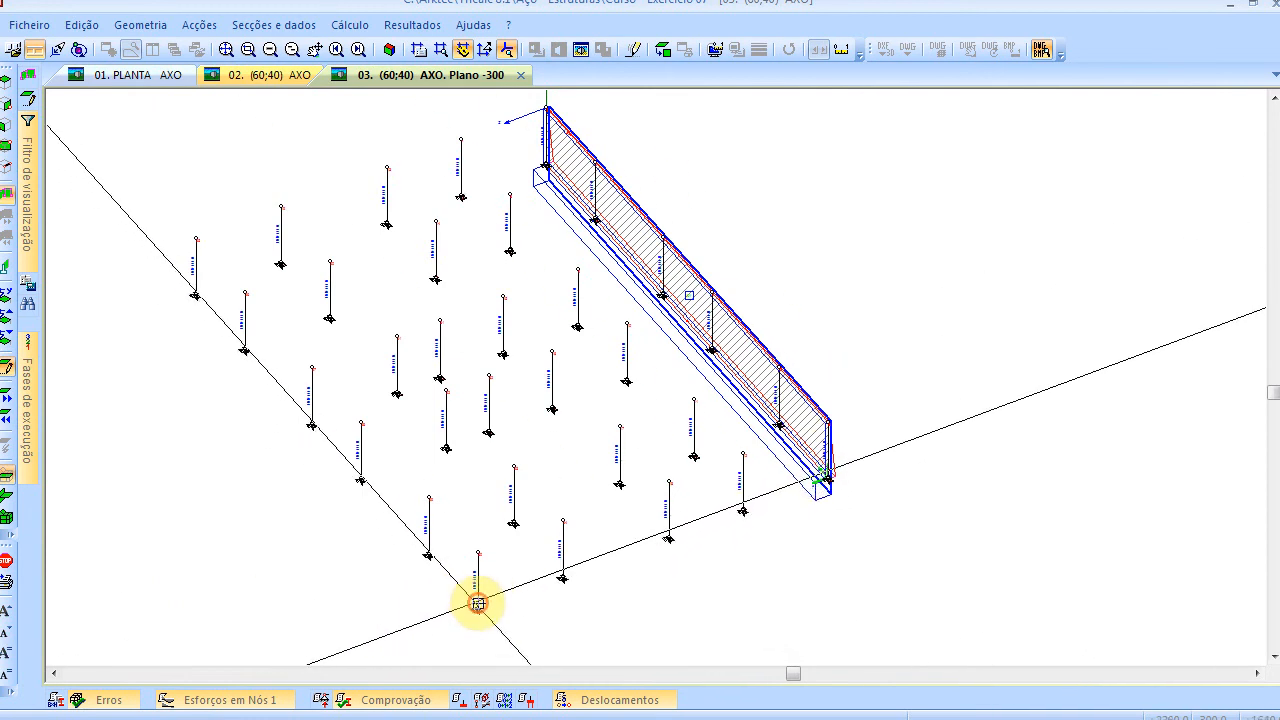
pyautogui.click(477, 608)
pyautogui.click(645, 250)
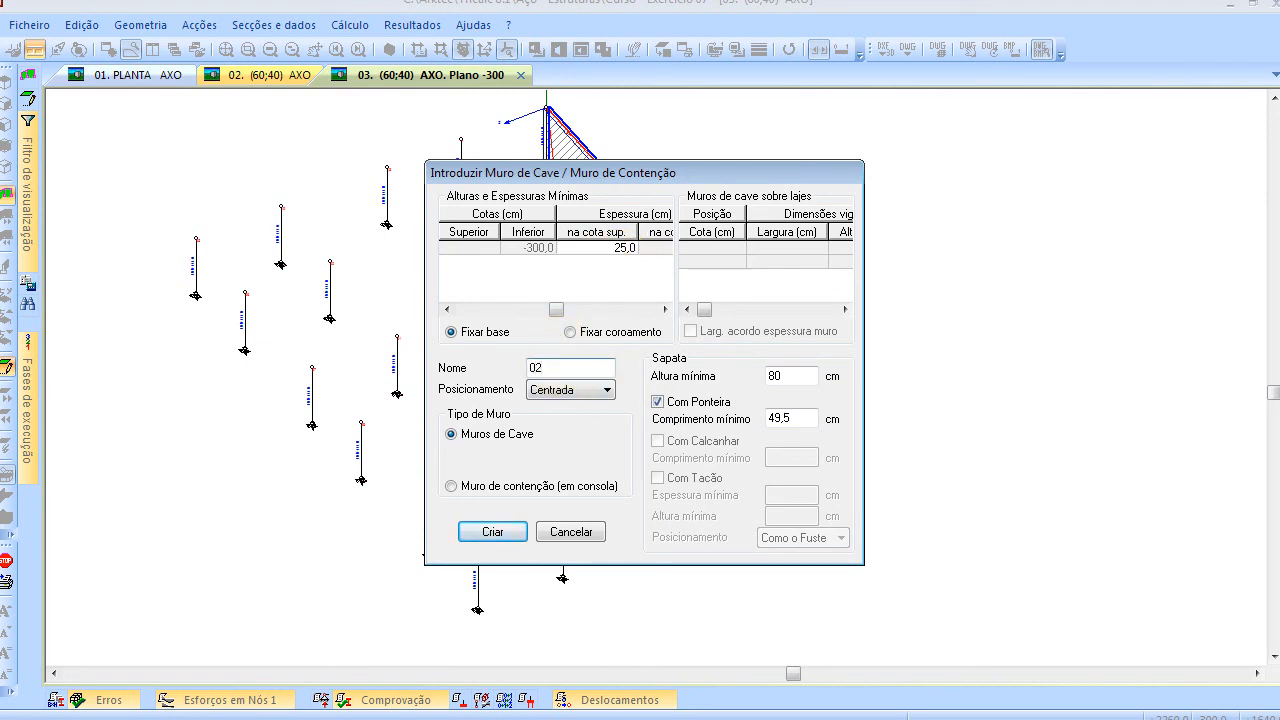
pyautogui.click(494, 532)
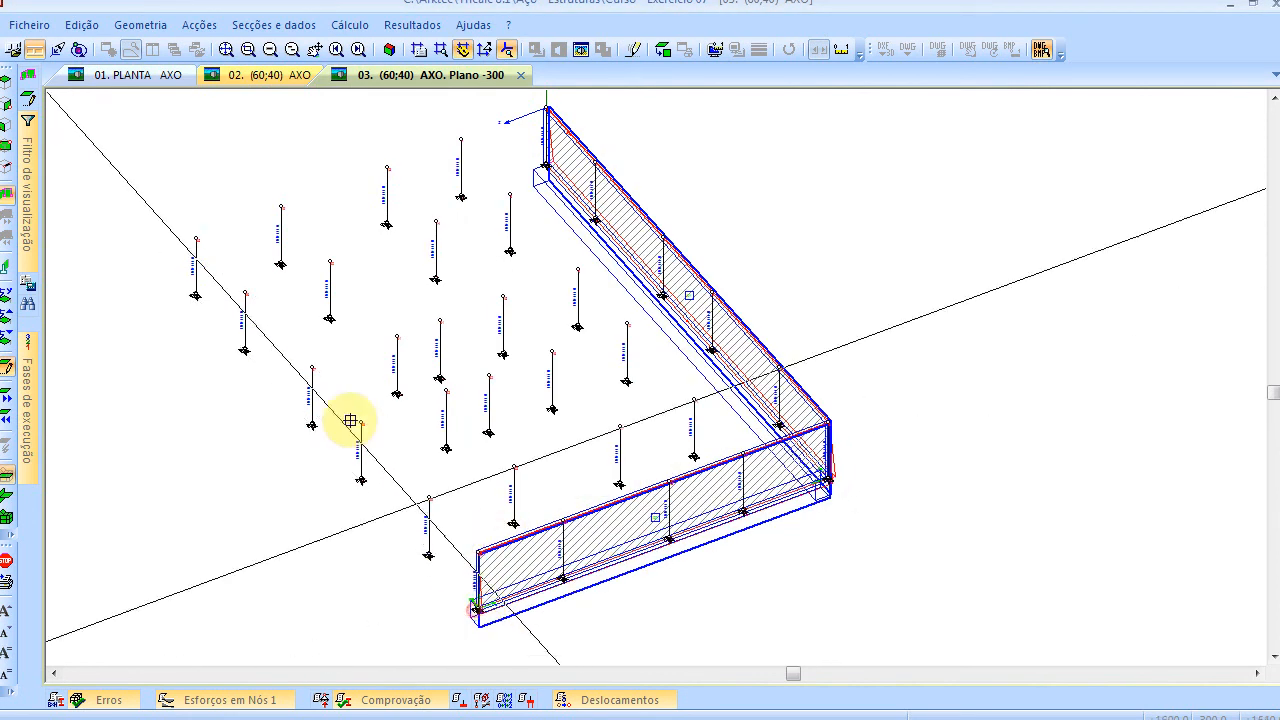
# Create wall 03 along the side opposite wall 01, and close the perimeter with a fourth basement wall ending at the origin corner
pyautogui.click(228, 263)
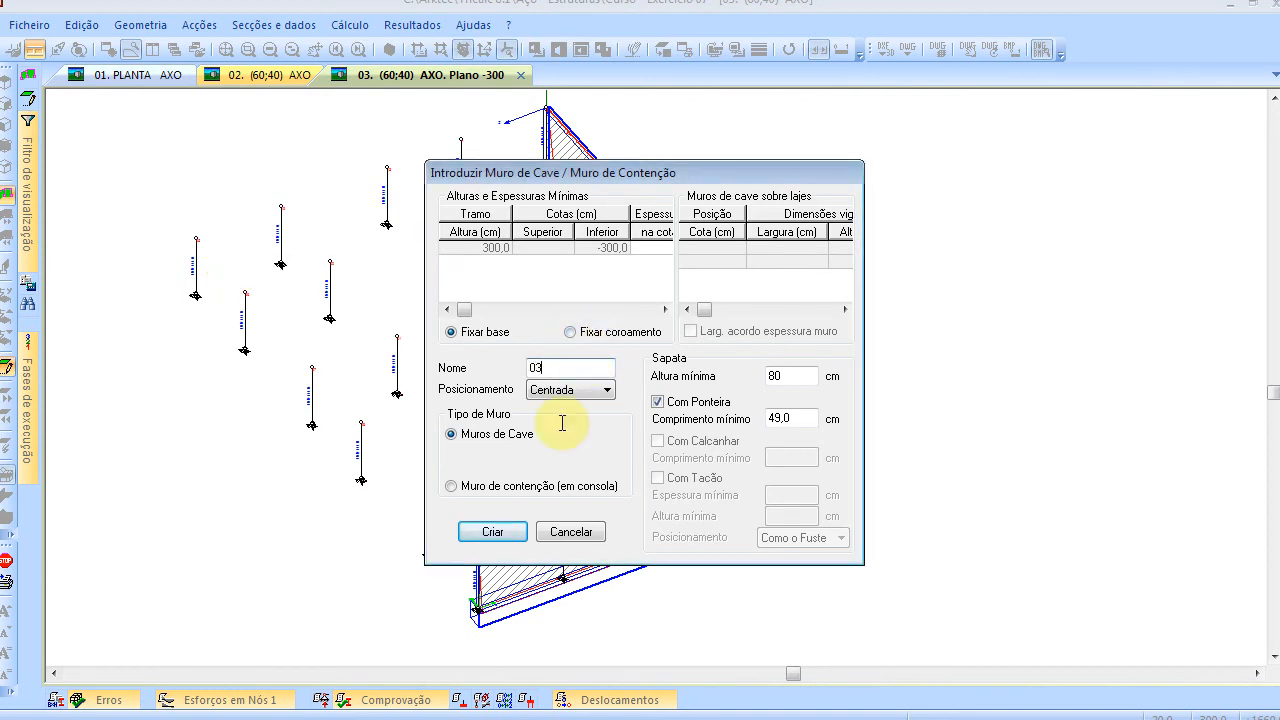
pyautogui.click(485, 531)
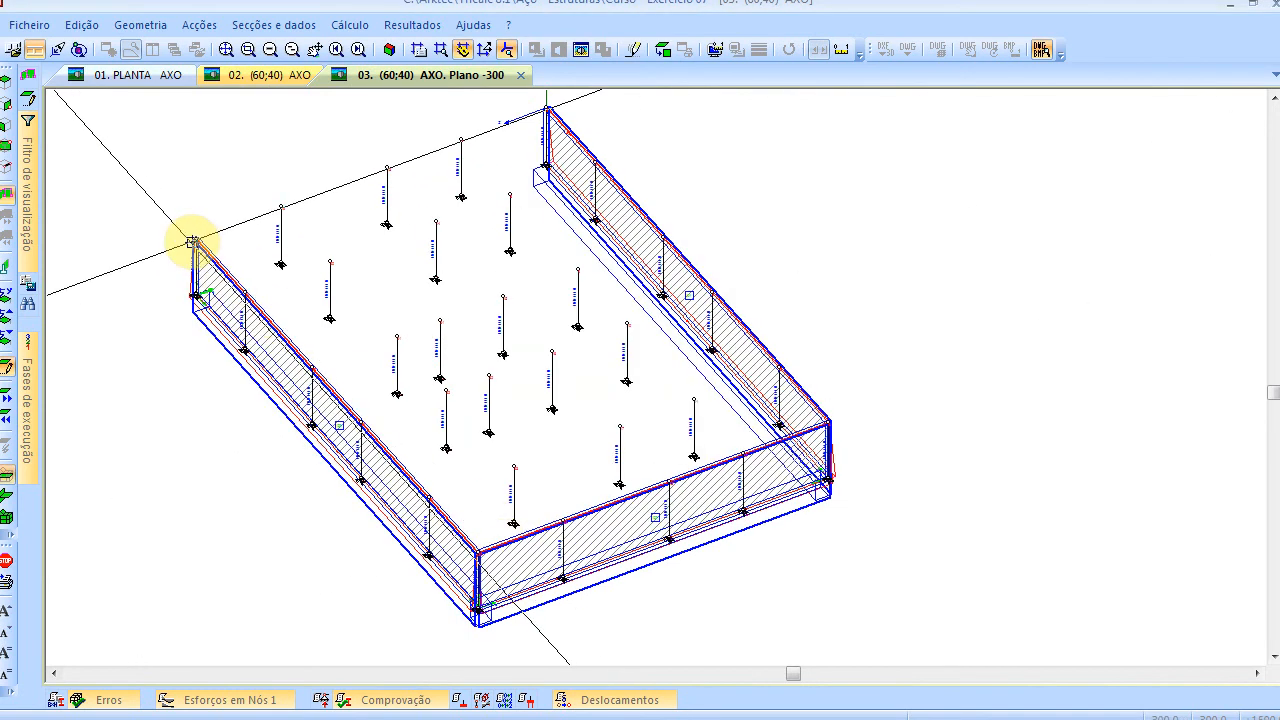
pyautogui.click(547, 170)
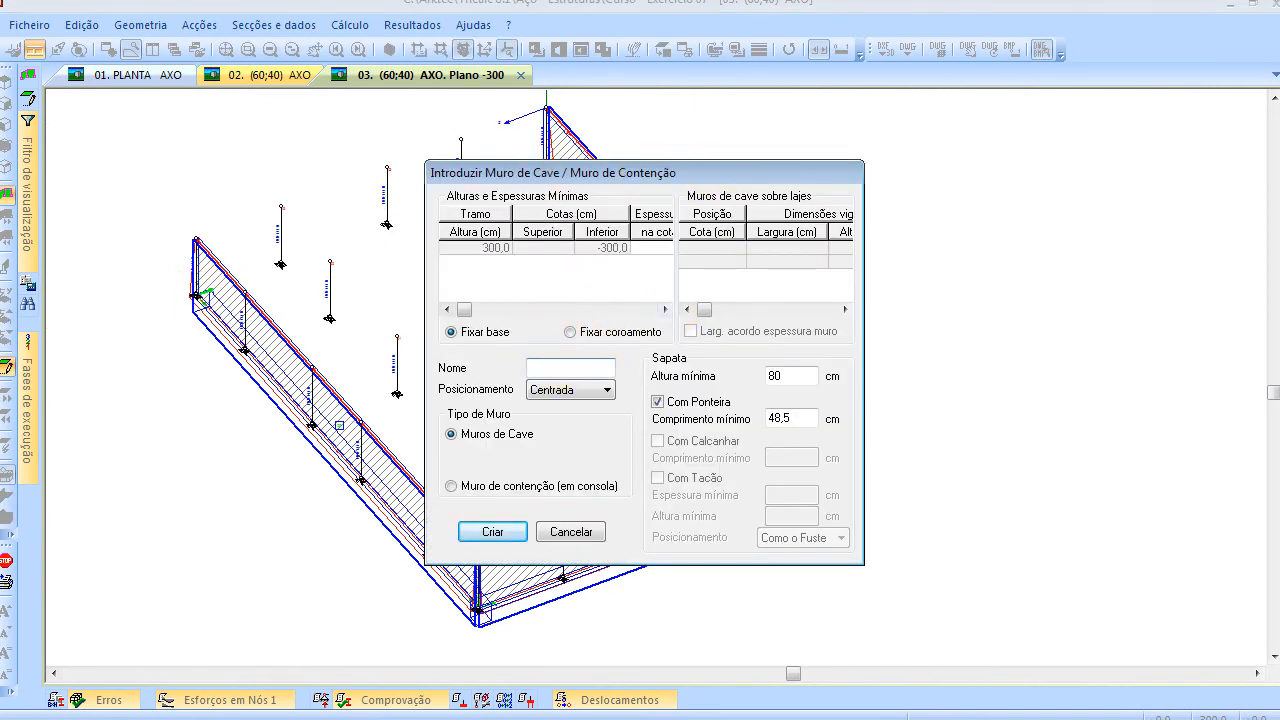
pyautogui.click(481, 533)
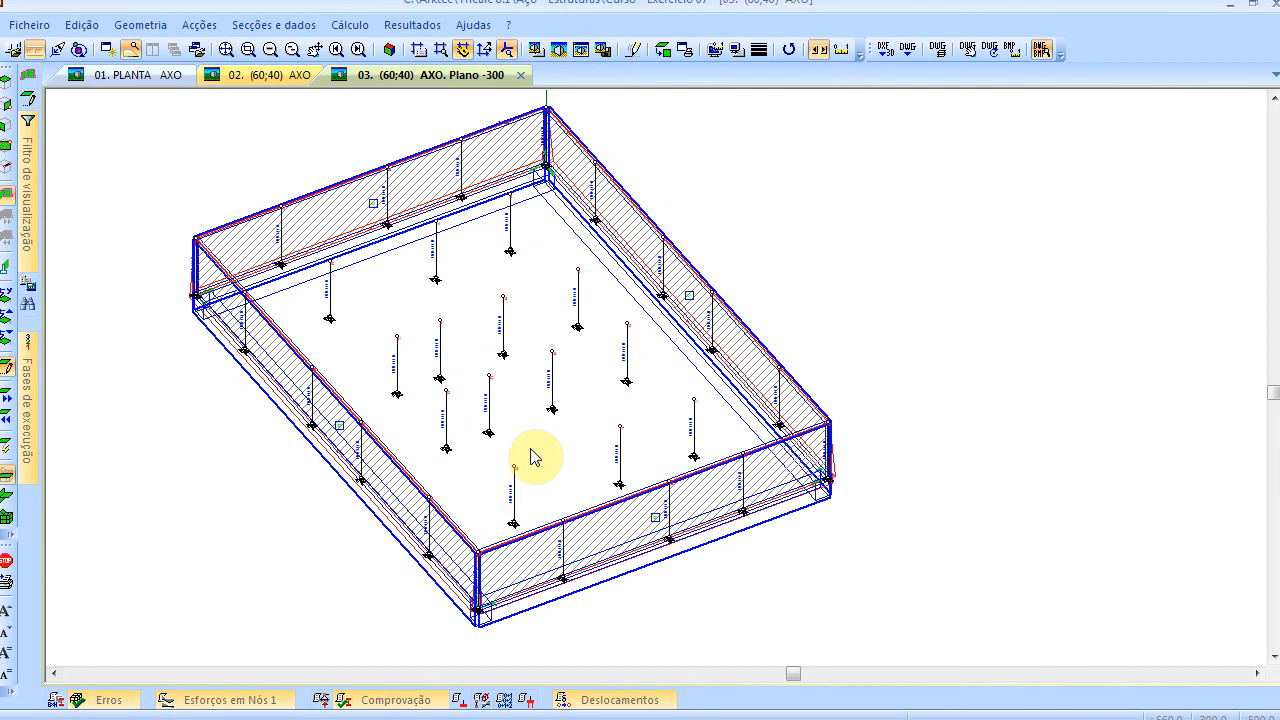
# Add isolated footings under all interior pillars by window selection in plan view, and restore the axonometric view
pyautogui.click(664, 51)
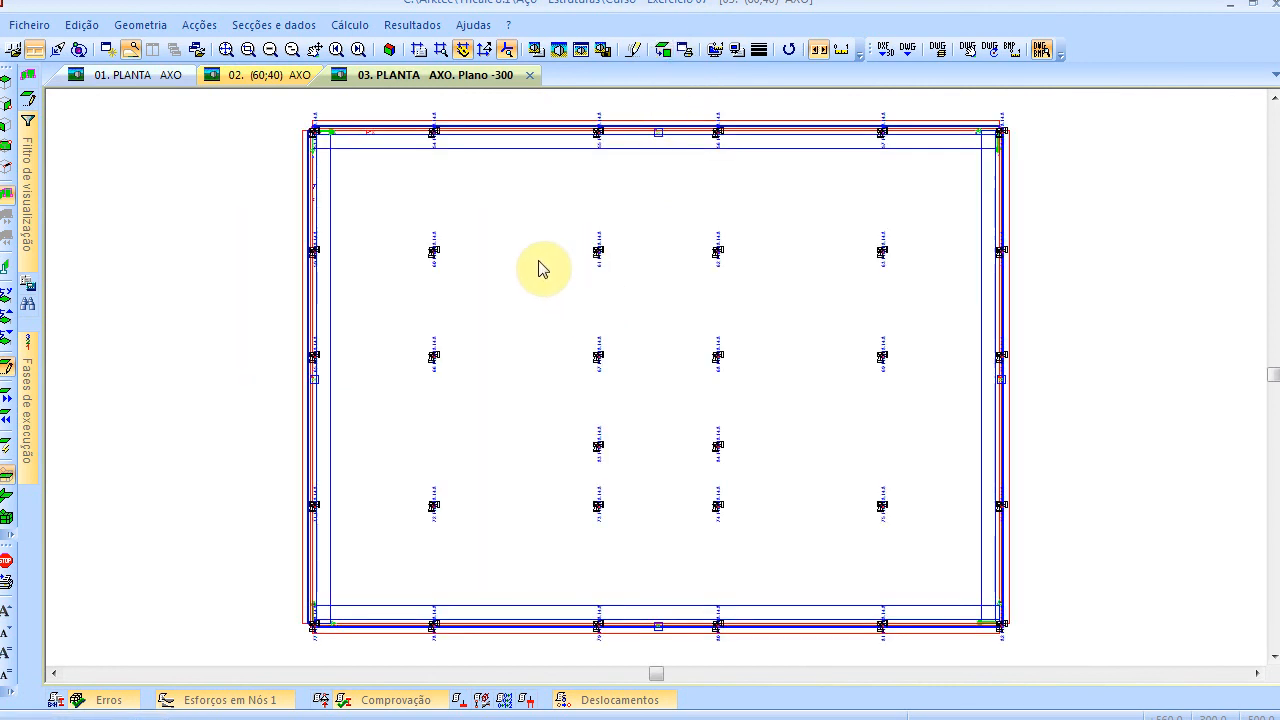
pyautogui.click(146, 30)
pyautogui.moveTo(266, 252)
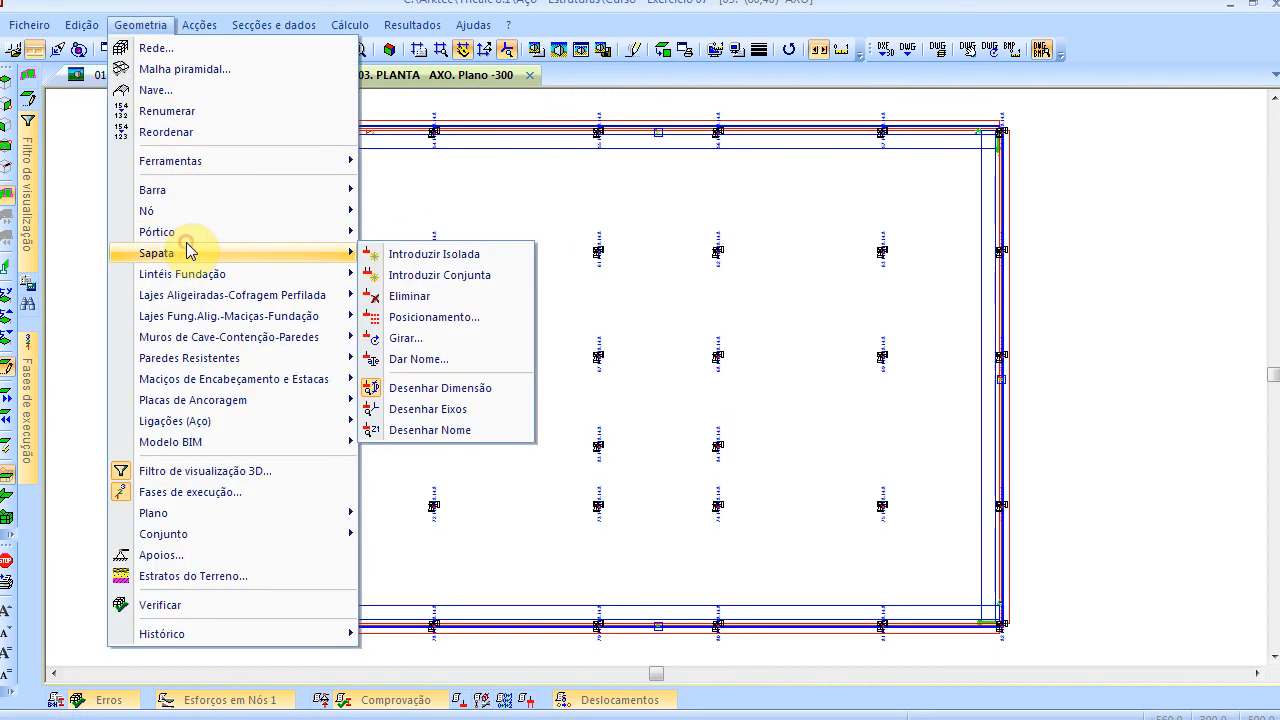
pyautogui.click(484, 256)
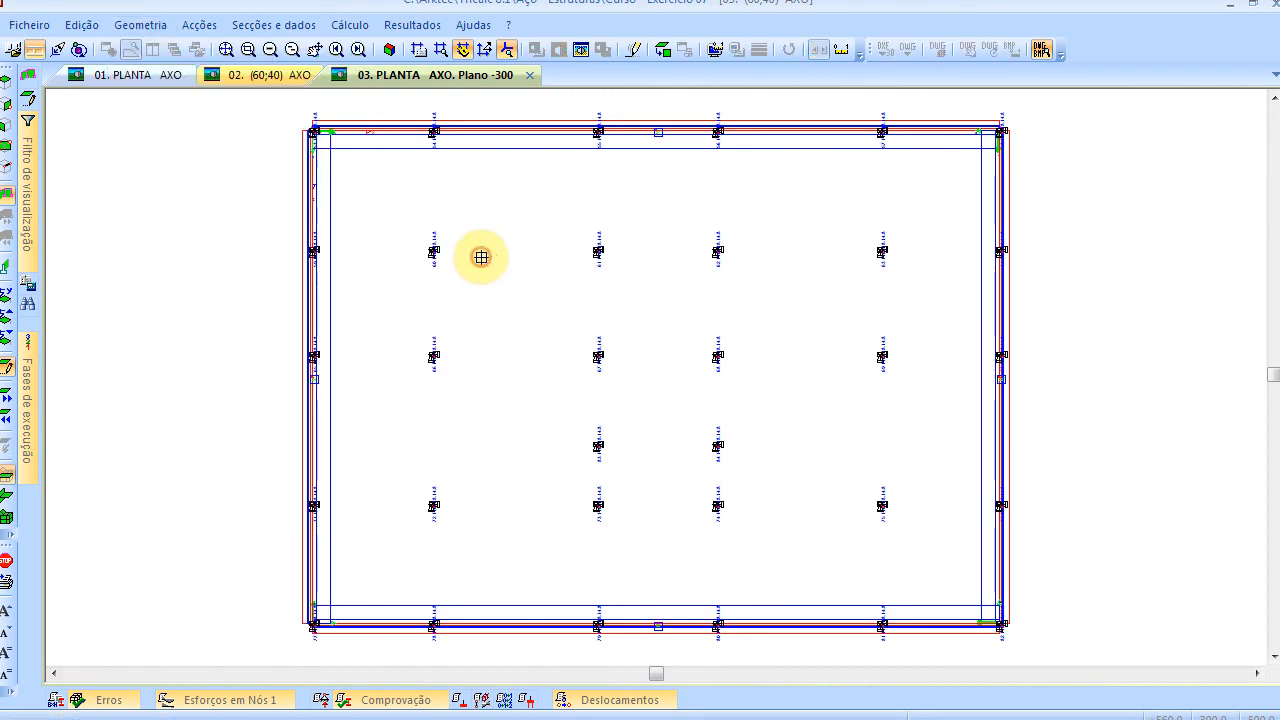
pyautogui.click(368, 180)
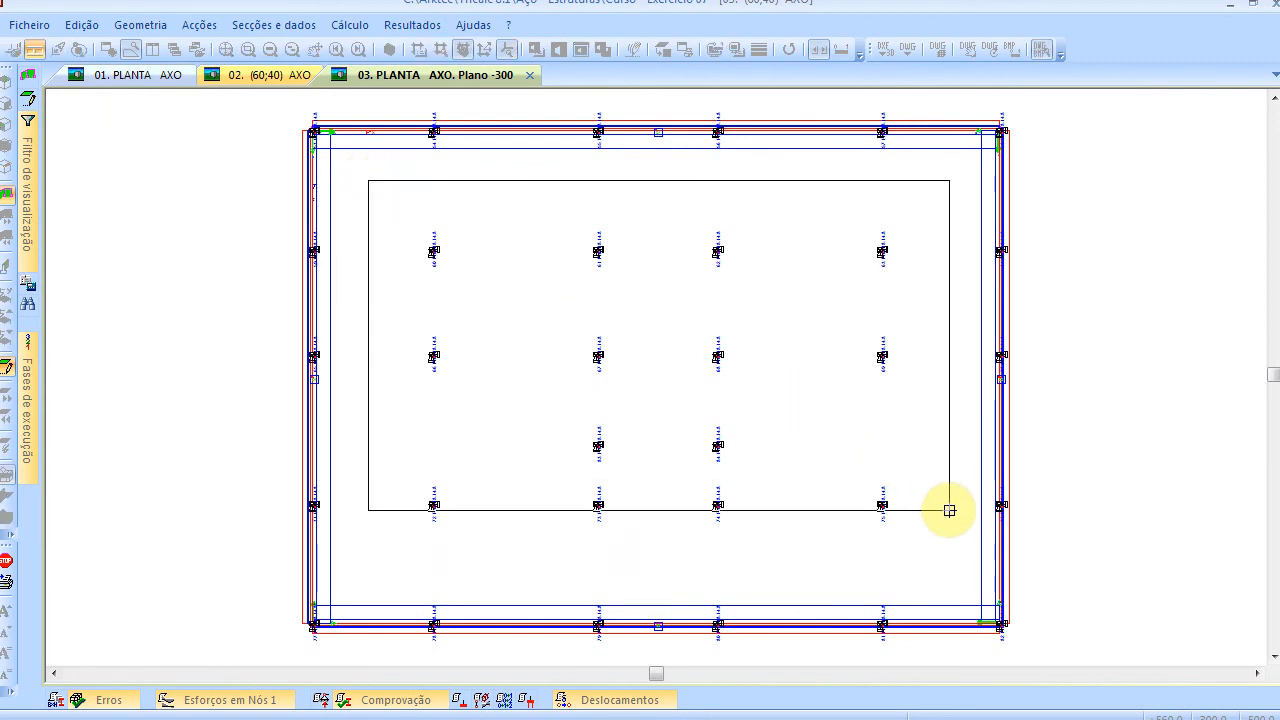
pyautogui.click(951, 552)
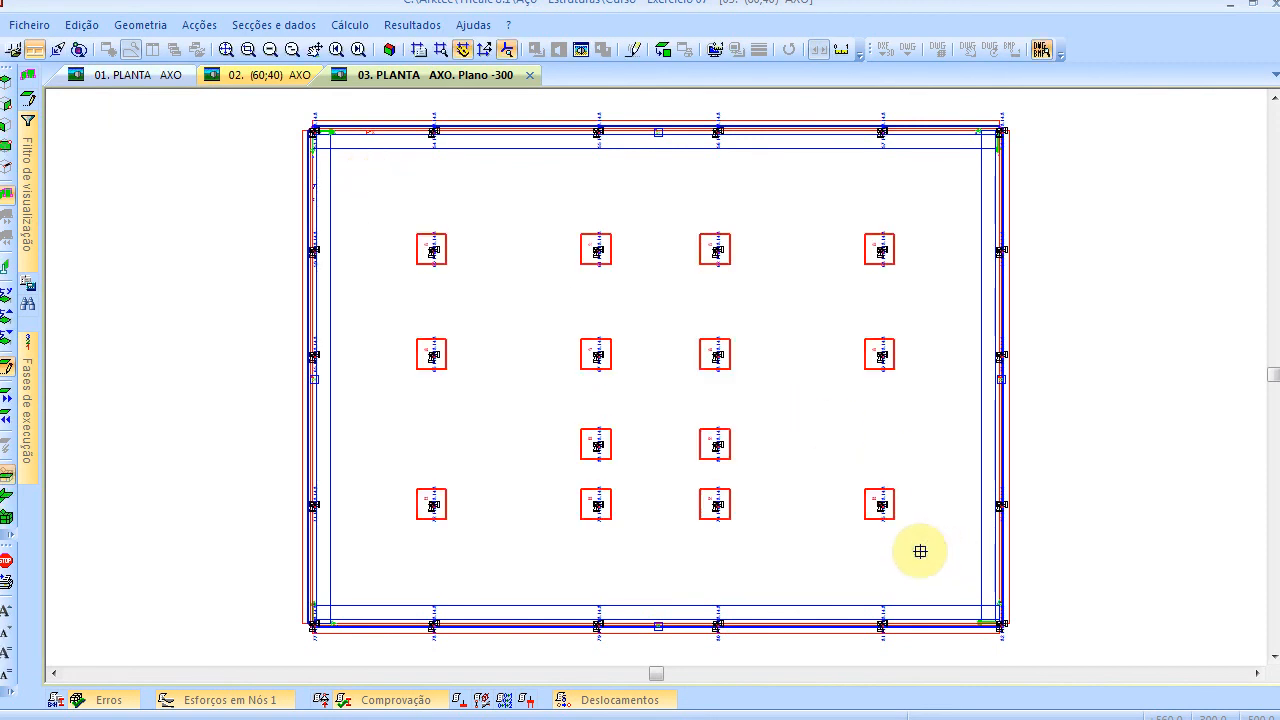
pyautogui.click(389, 49)
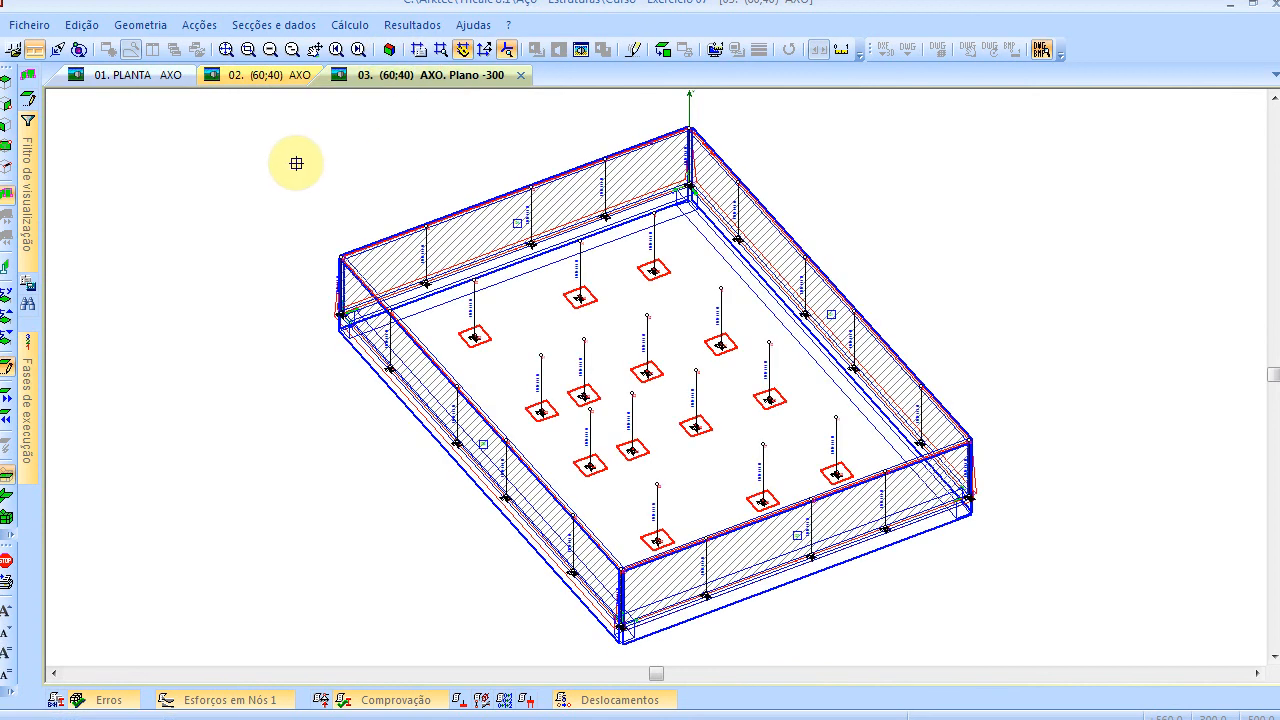
pyautogui.rightClick(294, 163)
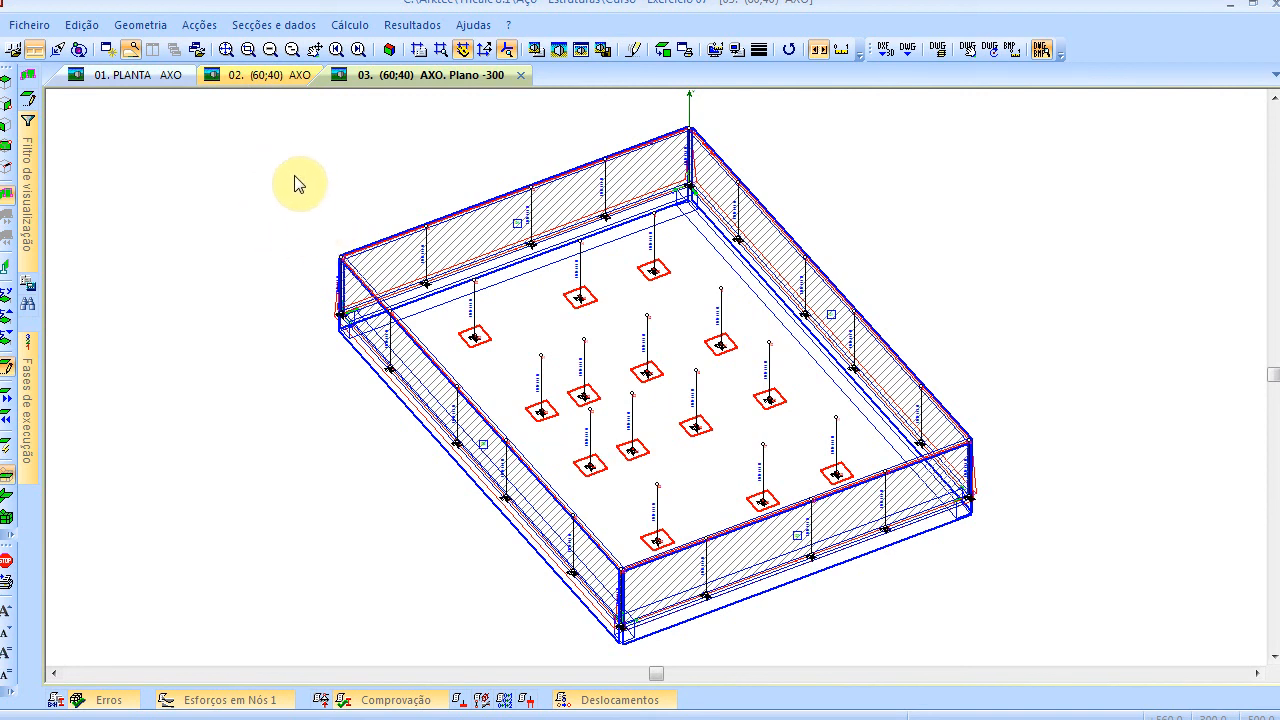
# Delete the isolated footings of the four closely spaced interior pillars near wall 03
pyautogui.click(141, 25)
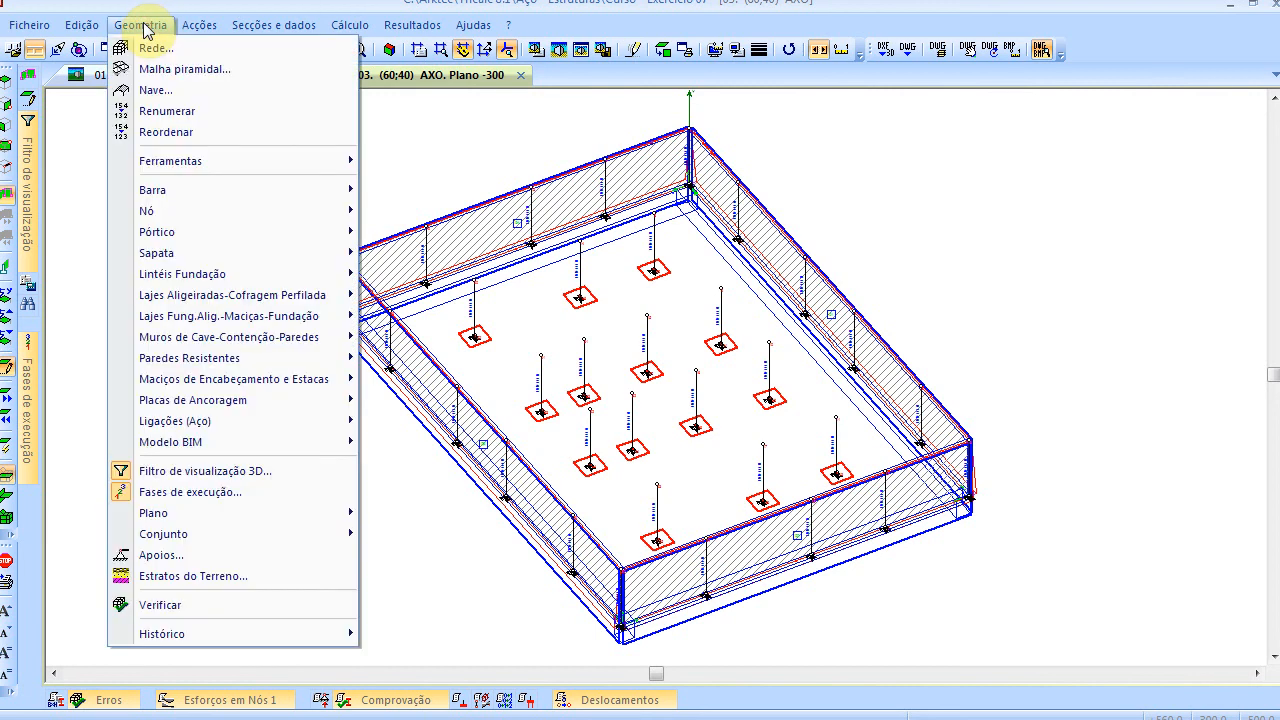
pyautogui.click(193, 256)
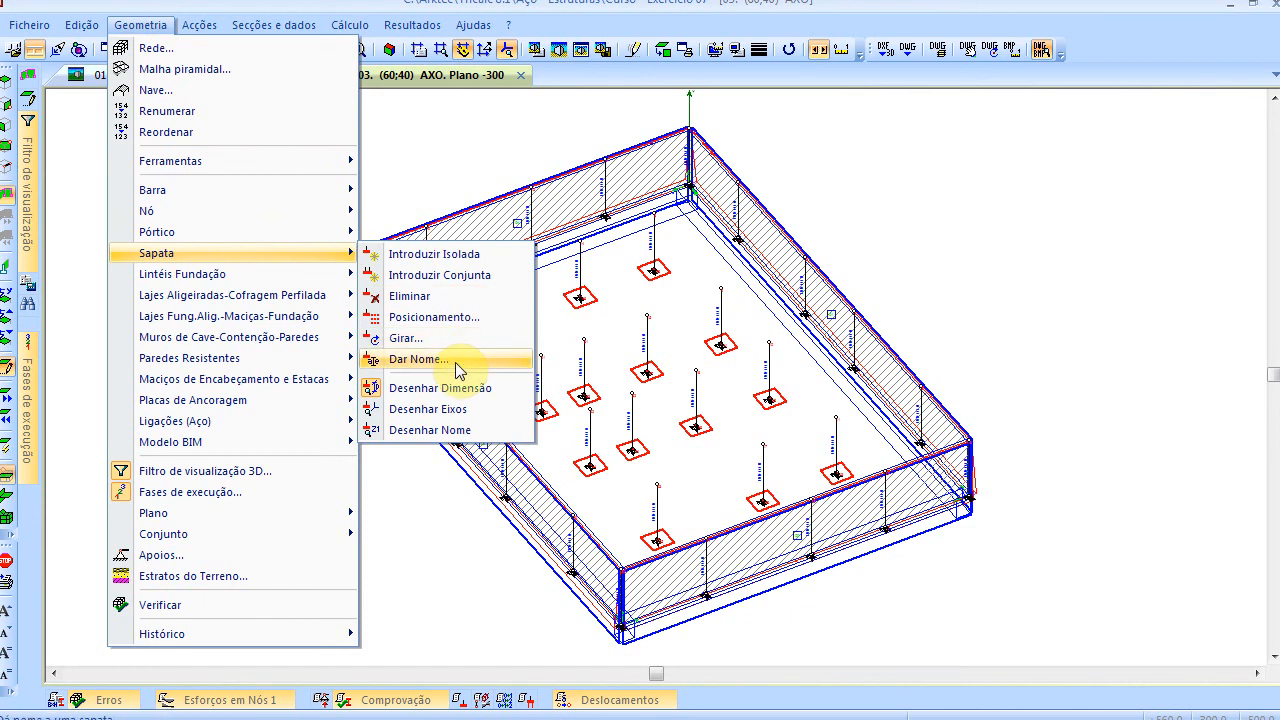
pyautogui.click(463, 298)
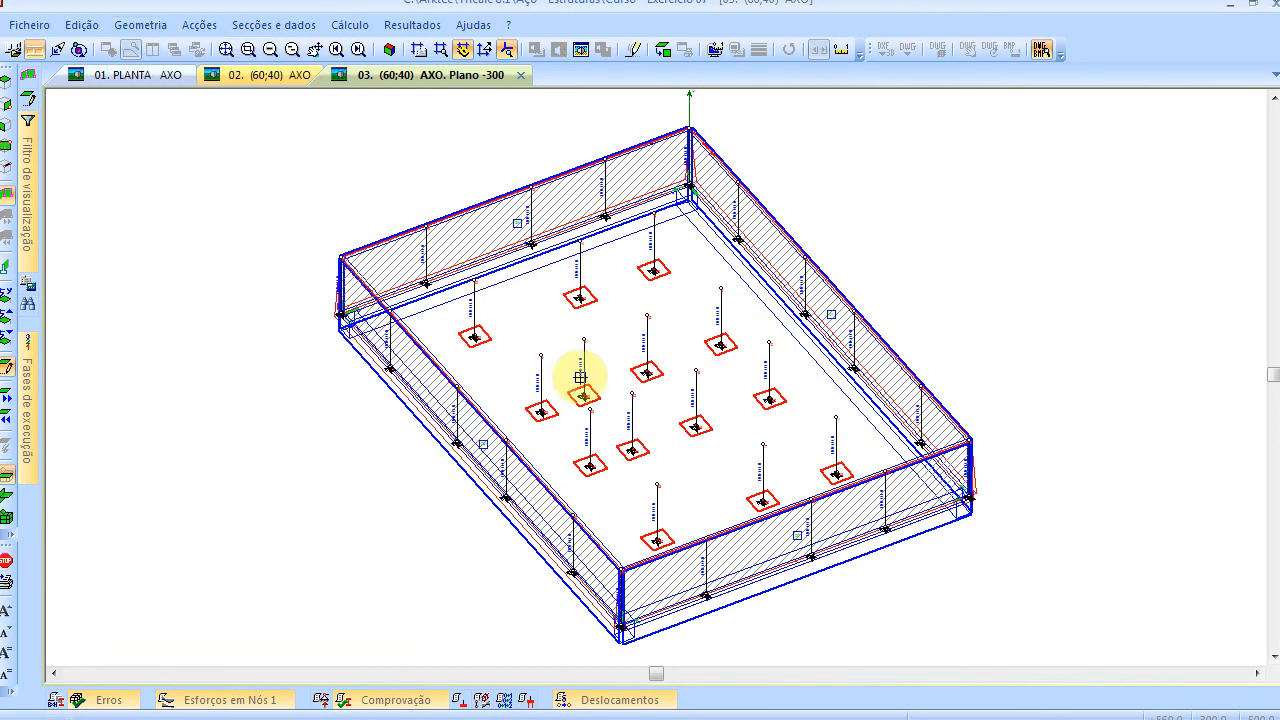
pyautogui.moveTo(527, 372); pyautogui.dragTo(646, 491)
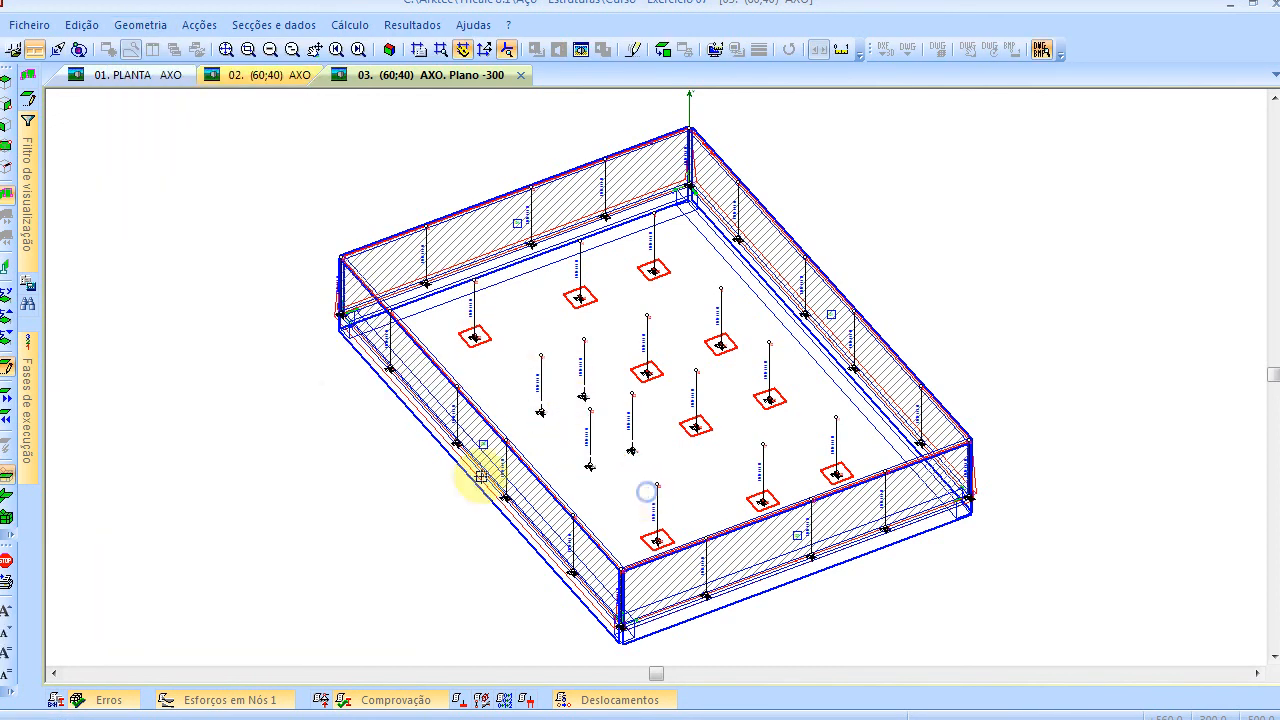
pyautogui.rightClick(270, 218)
# Add foundation beams by two nodes along the two interior pillar rows nearest wall 01, spanning from the origin-side wall to wall 02
pyautogui.click(138, 25)
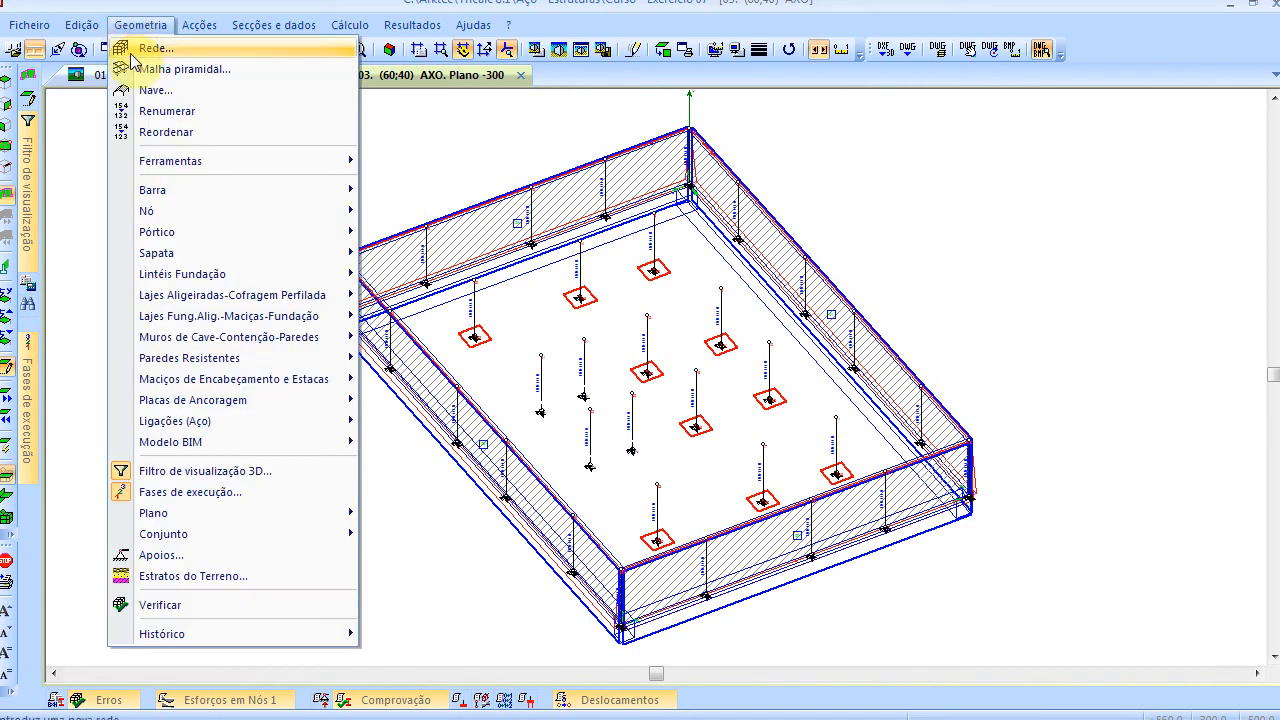
pyautogui.moveTo(216, 277)
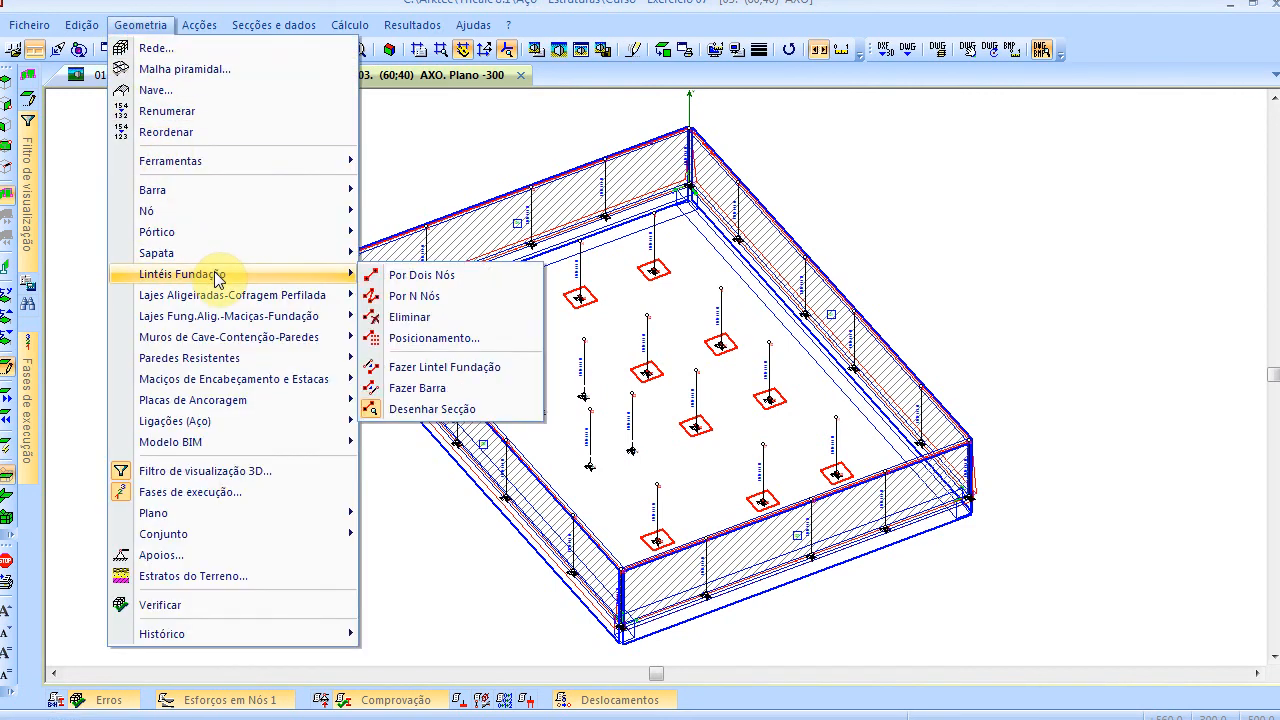
pyautogui.click(414, 276)
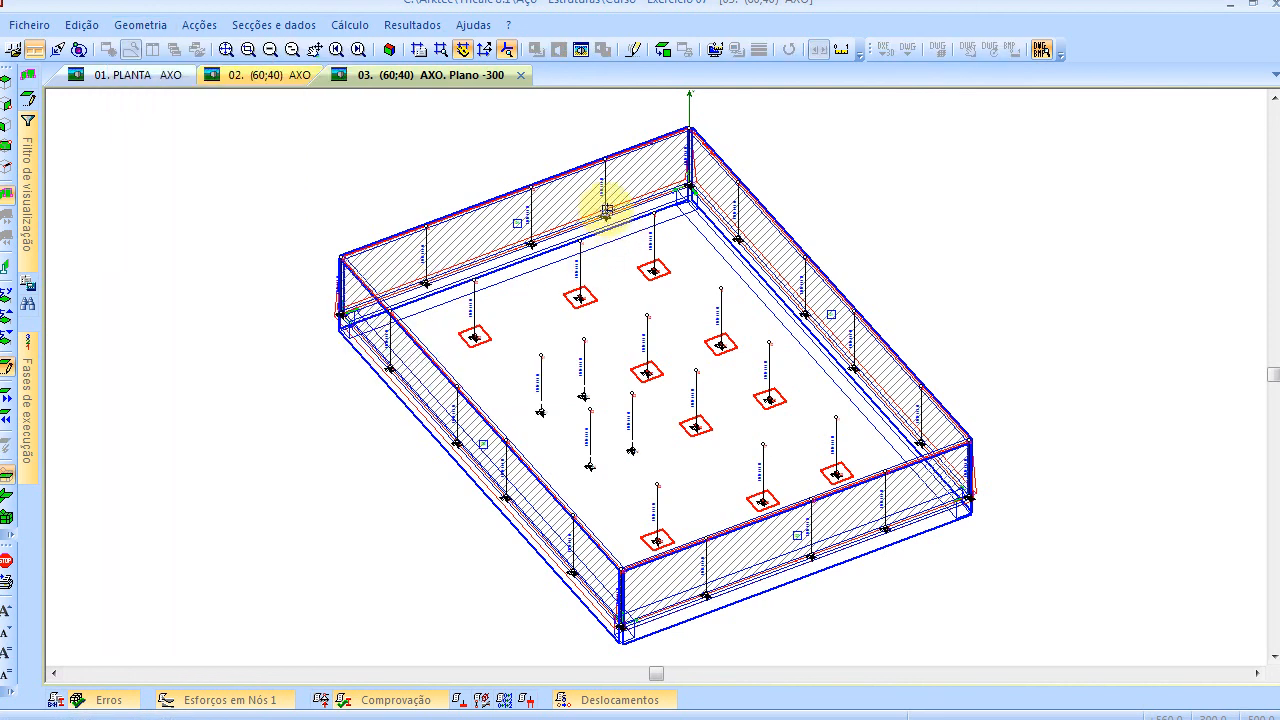
pyautogui.click(606, 212)
pyautogui.click(887, 525)
pyautogui.click(534, 245)
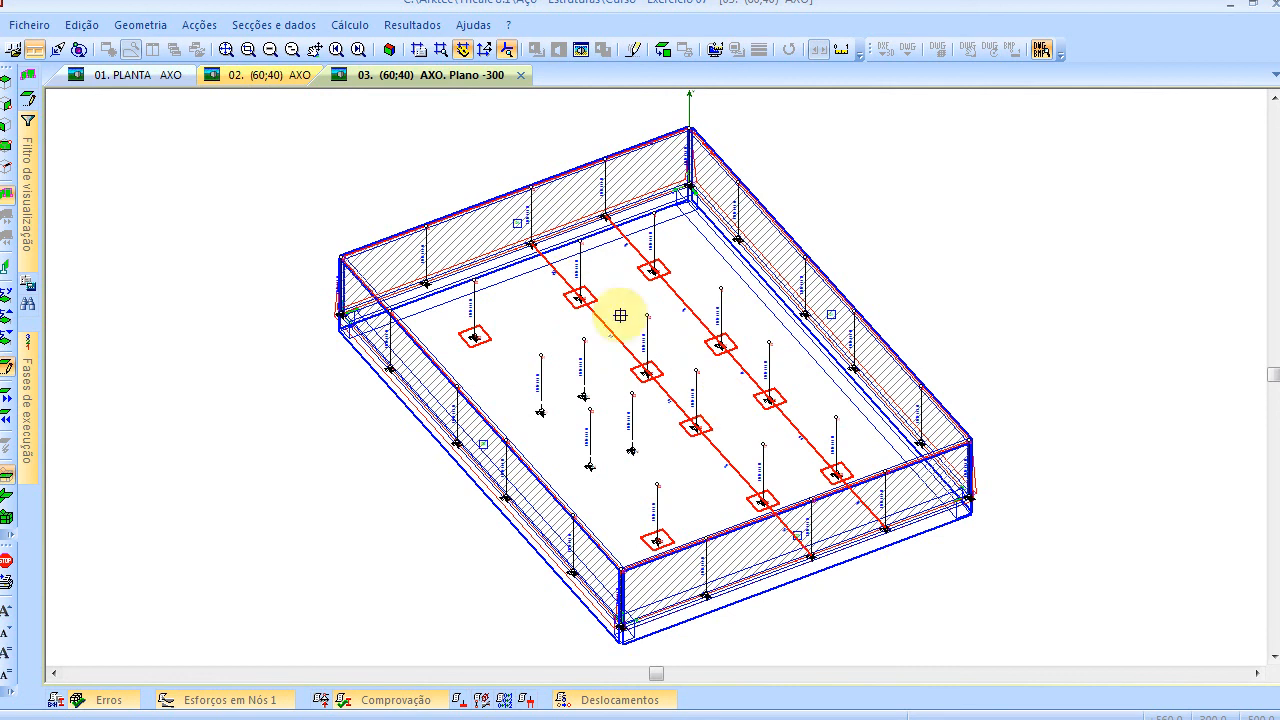
pyautogui.scroll(3, 669, 370)
pyautogui.scroll(3, 669, 382)
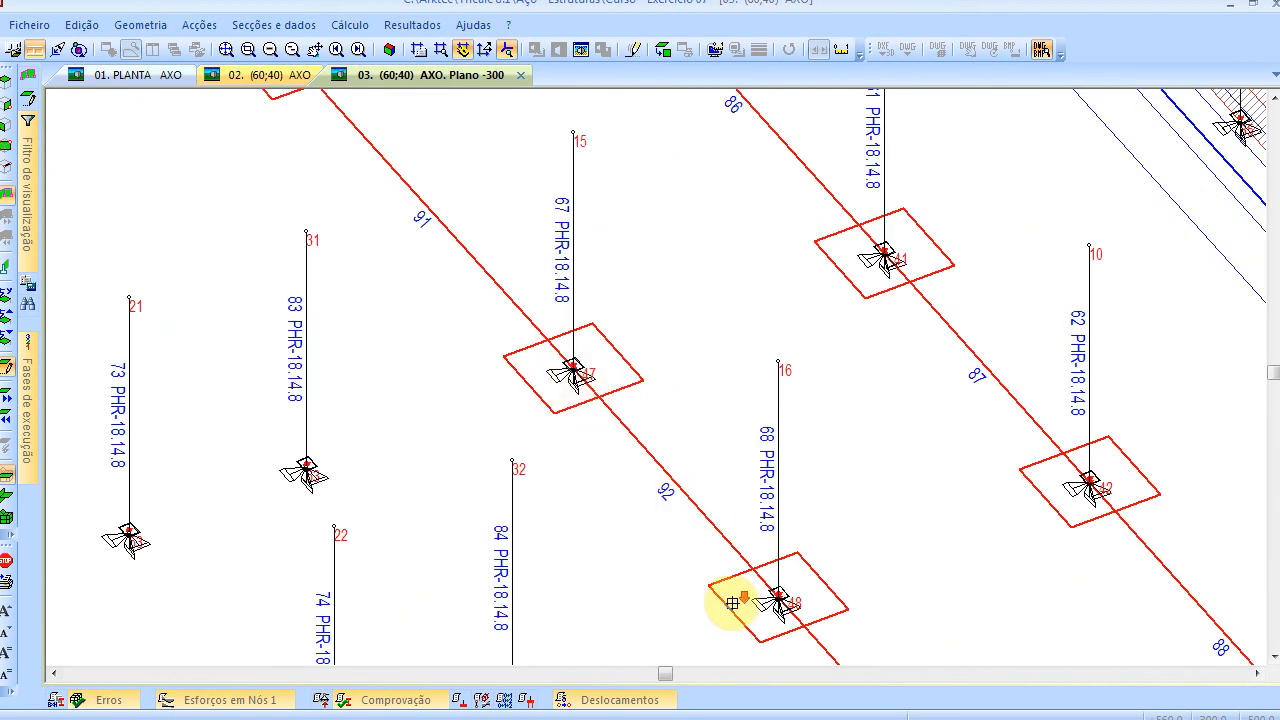
# Add foundation beams from the origin-side wall to the single footing nearest wall 03, and across the first footing row from wall 03 to wall 01
pyautogui.scroll(-5, 735, 604)
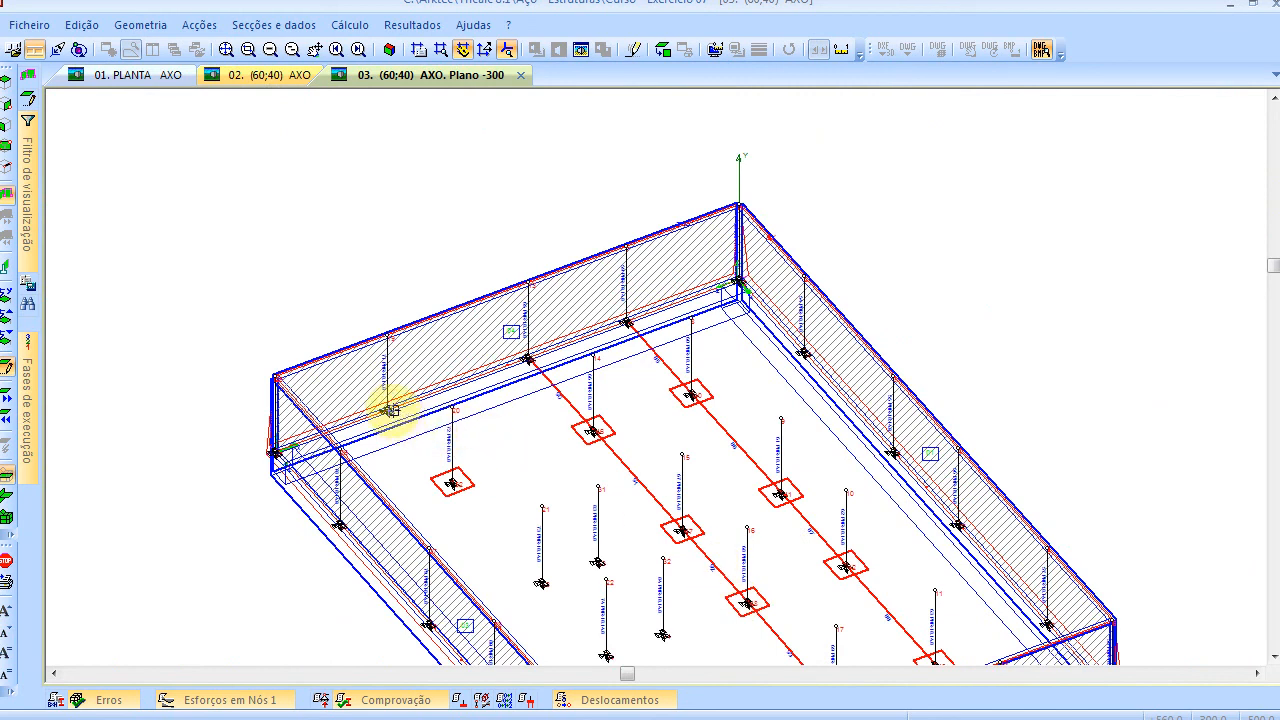
pyautogui.click(387, 407)
pyautogui.click(452, 482)
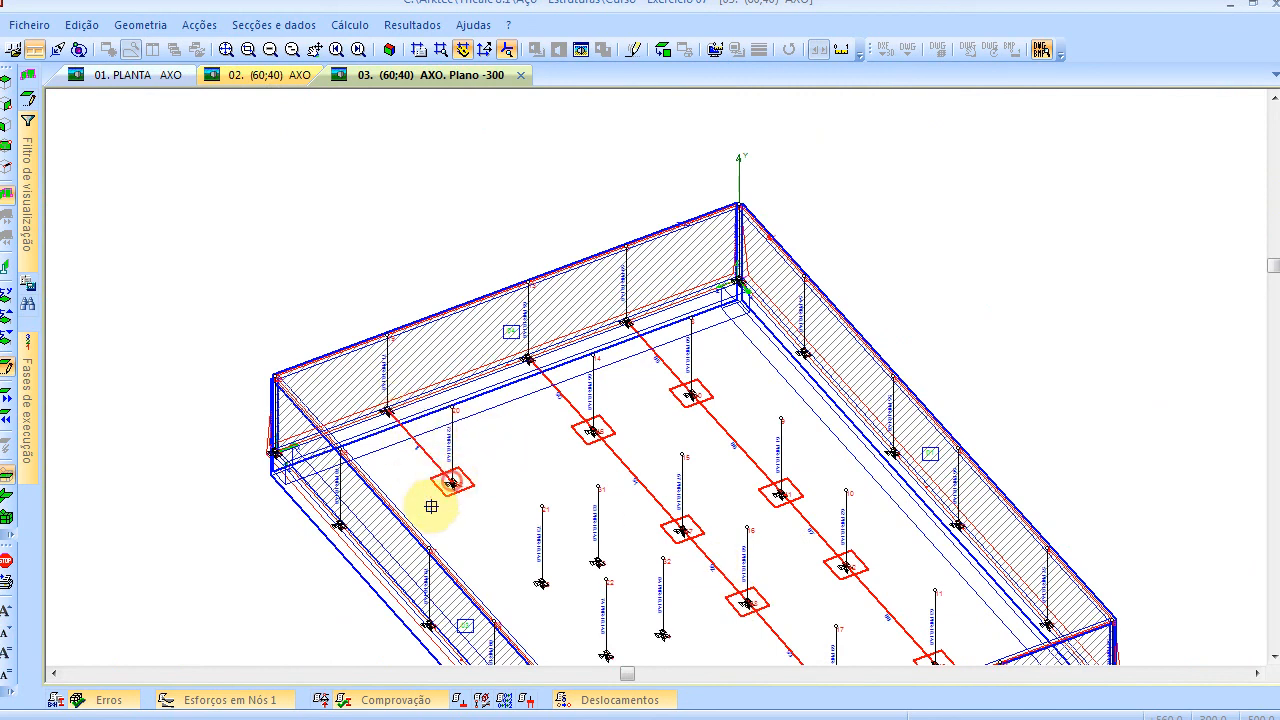
pyautogui.click(337, 521)
pyautogui.click(806, 351)
# Add foundation beams linking the two middle footing rows to wall 01, and across the last footing row from wall 03 to wall 01
pyautogui.click(710, 519)
pyautogui.click(681, 528)
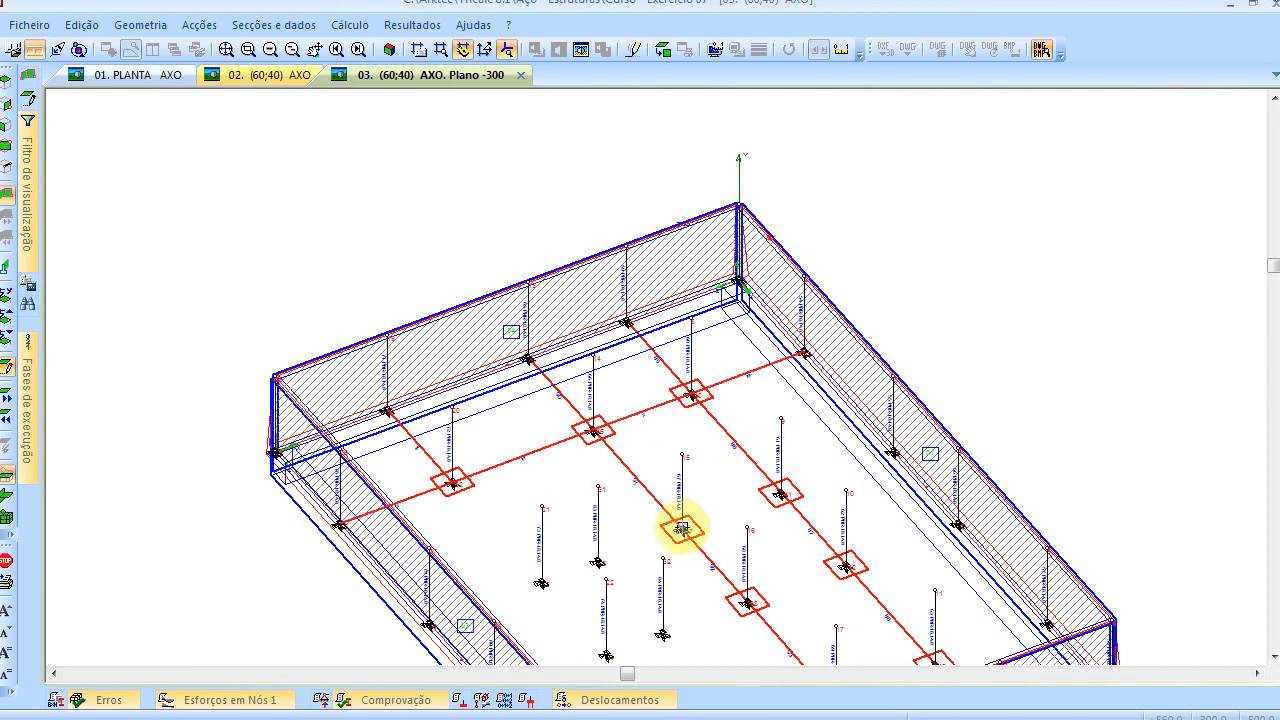
pyautogui.click(894, 450)
pyautogui.click(748, 600)
pyautogui.click(956, 524)
pyautogui.moveTo(916, 605); pyautogui.dragTo(880, 383, button='middle')
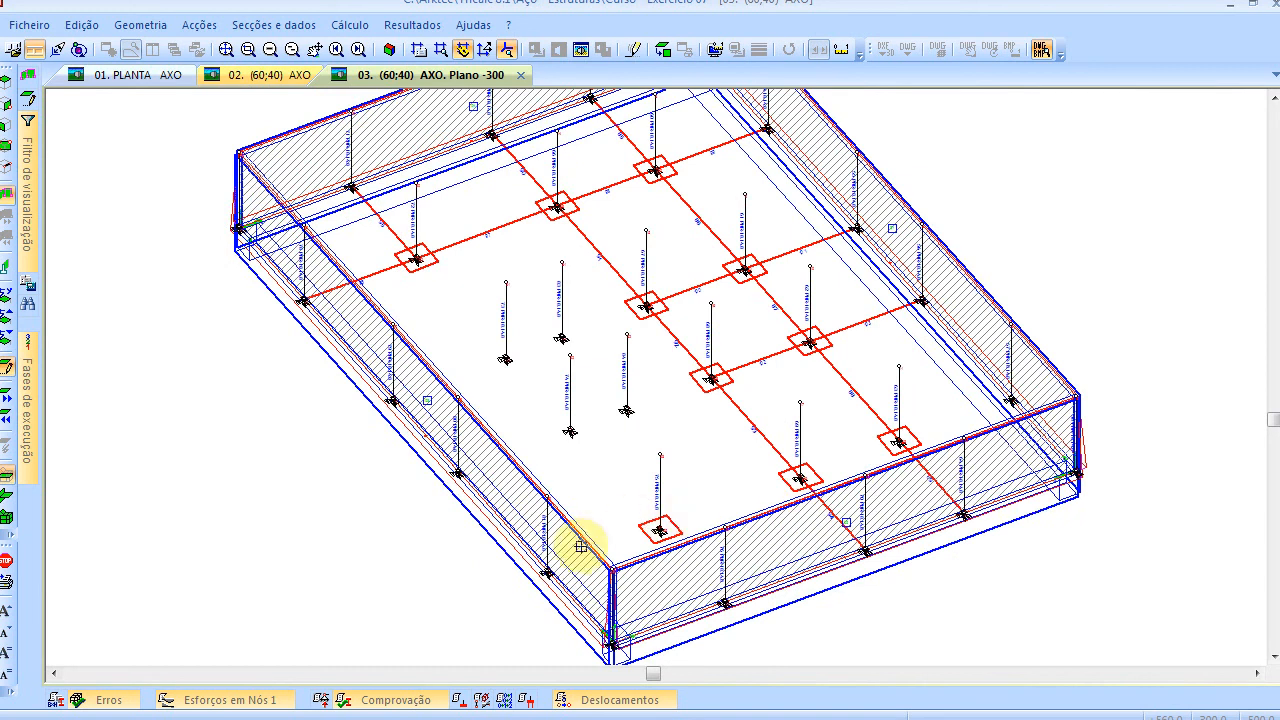
pyautogui.click(568, 549)
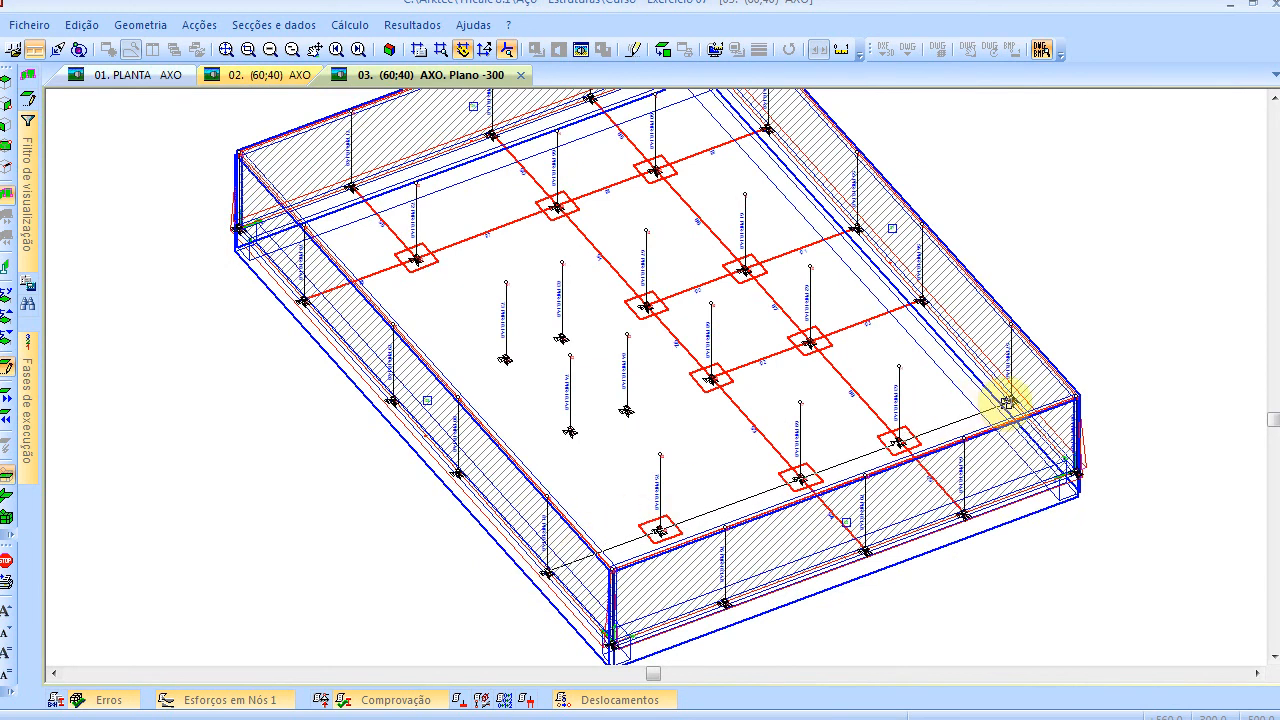
pyautogui.rightClick(1043, 229)
pyautogui.scroll(-1, 837, 370)
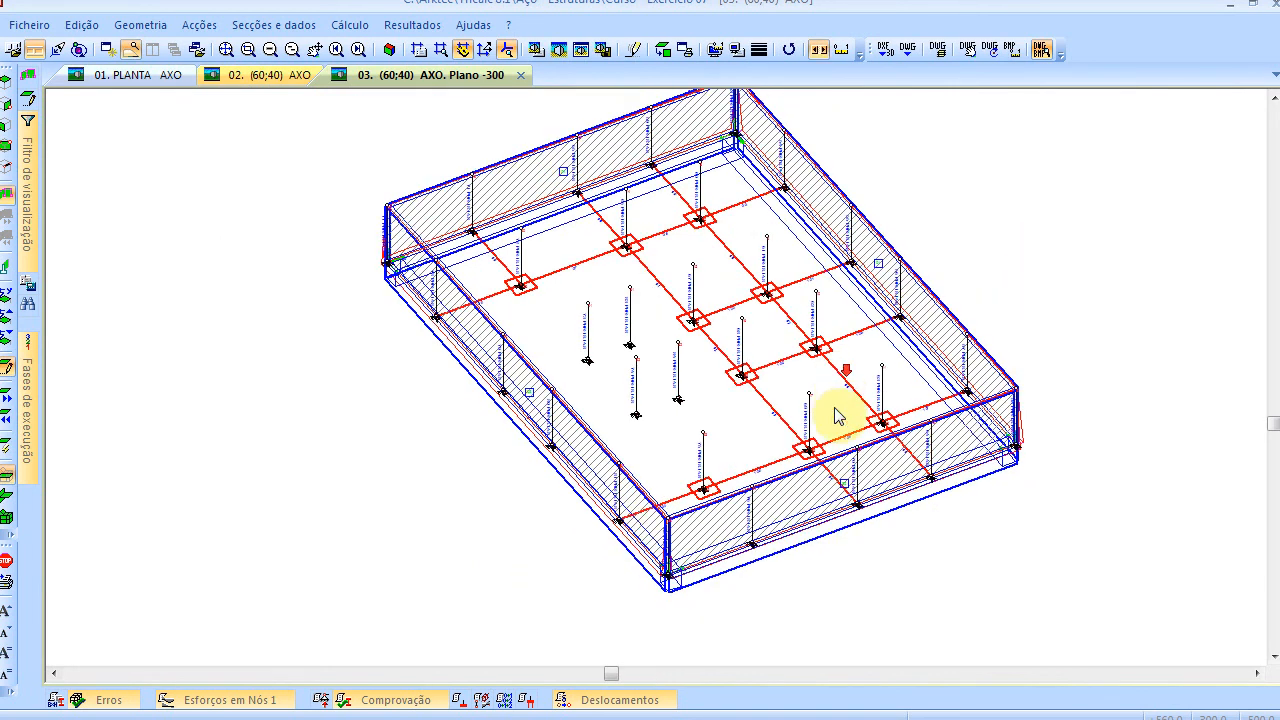
pyautogui.moveTo(805, 399); pyautogui.dragTo(751, 495, button='middle')
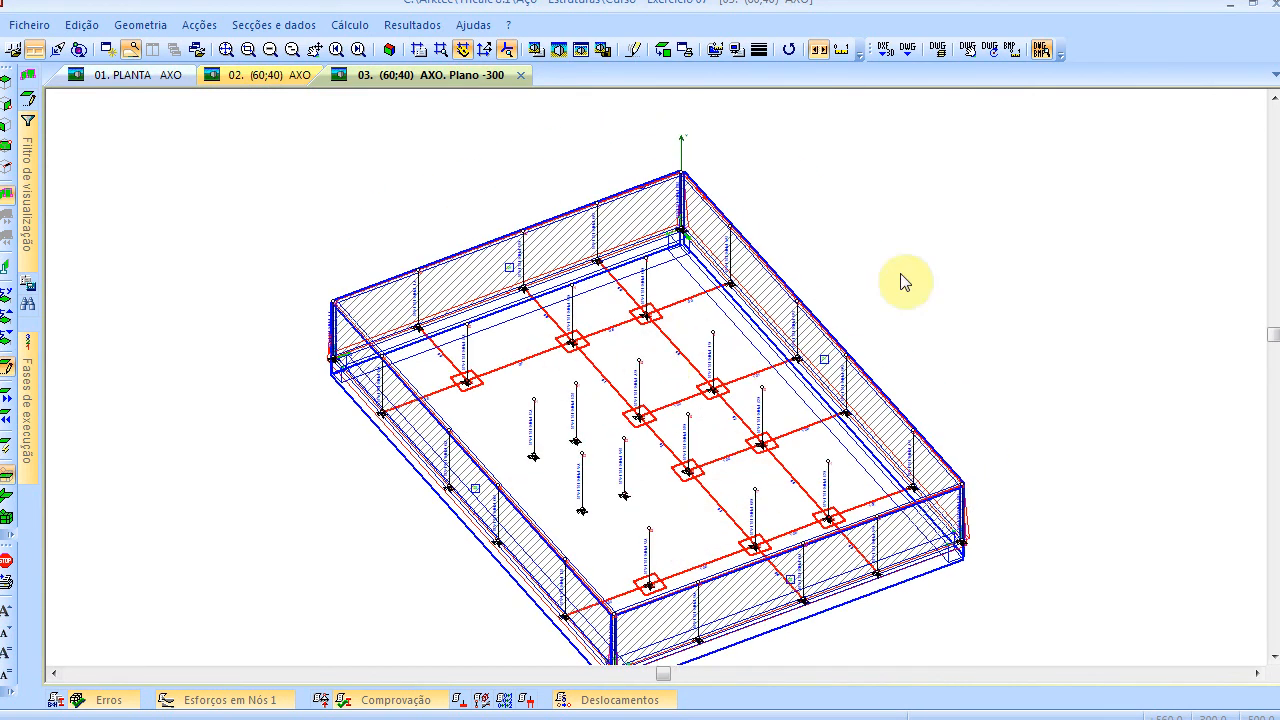
# Switch to the Exercício 07 Passo 02 slide, circle the resistant-wall core on its foundation drawing, and return to Tricalc
pyautogui.click(1232, 6)
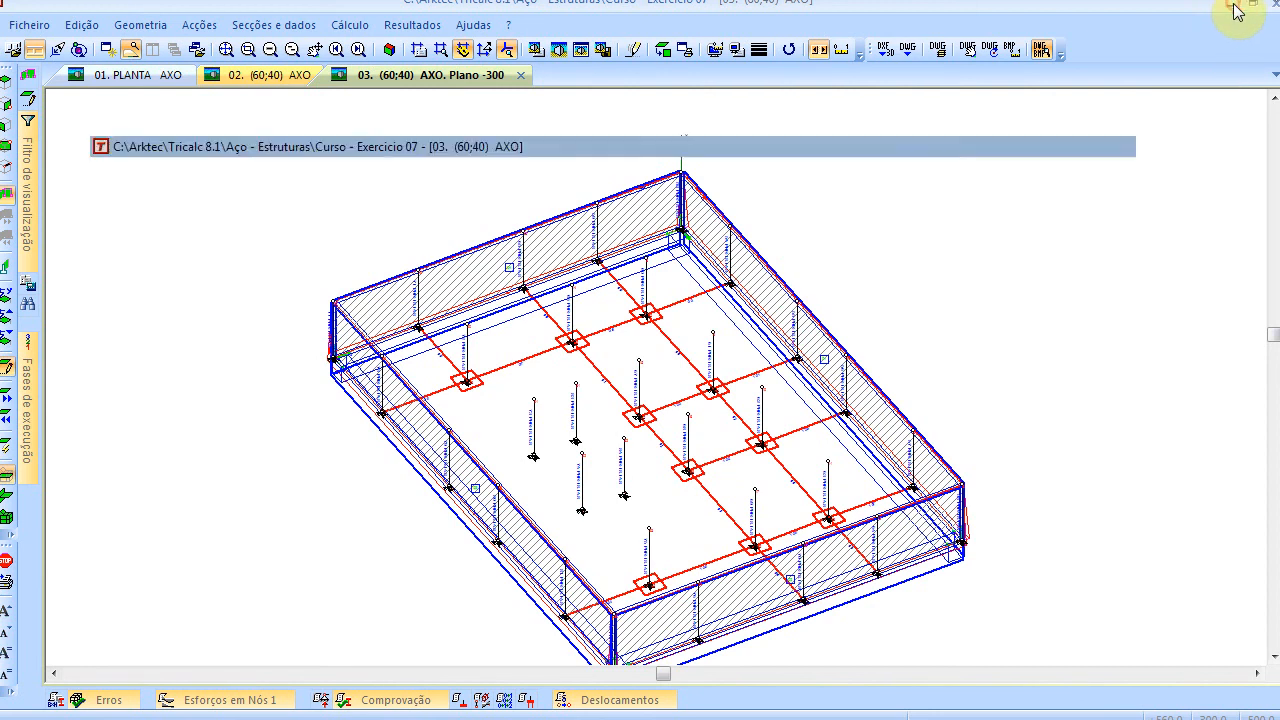
pyautogui.hotkey('alt', 'Tab')
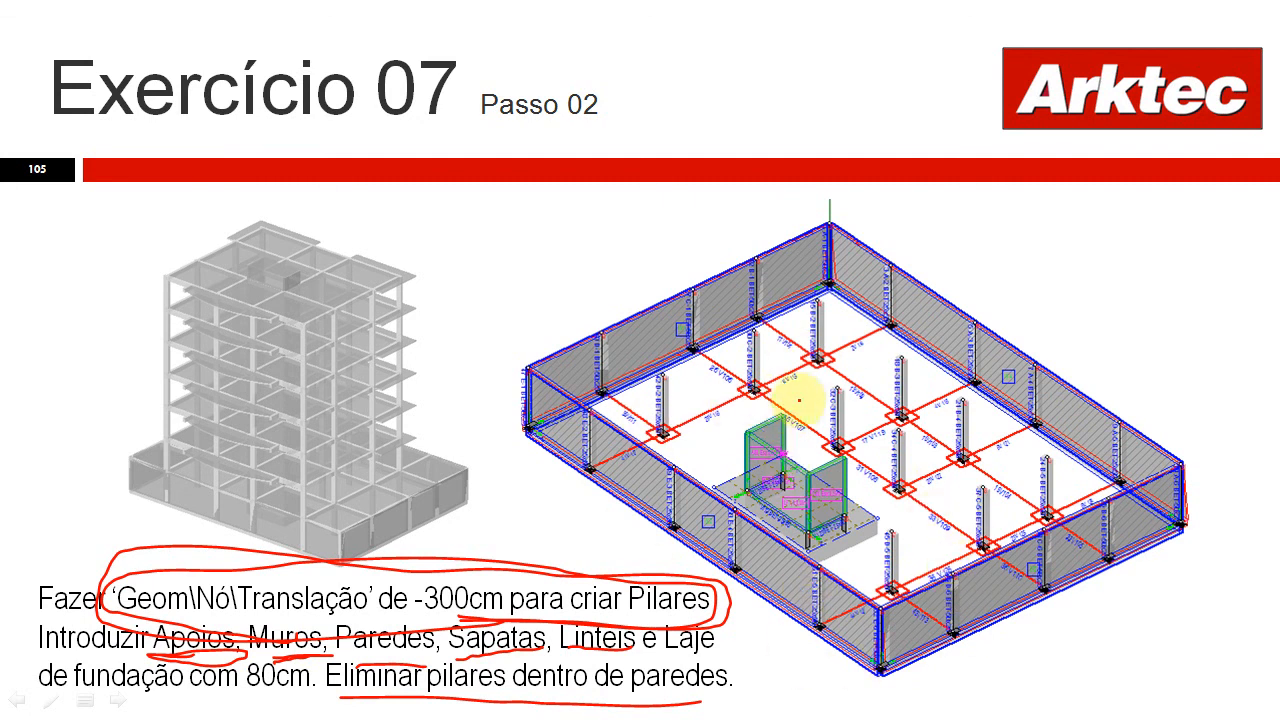
pyautogui.moveTo(803, 411)
pyautogui.mouseDown()
pyautogui.moveTo(714, 409)
pyautogui.moveTo(709, 491)
pyautogui.moveTo(794, 563)
pyautogui.moveTo(868, 545)
pyautogui.moveTo(851, 423)
pyautogui.moveTo(790, 406)
pyautogui.mouseUp()
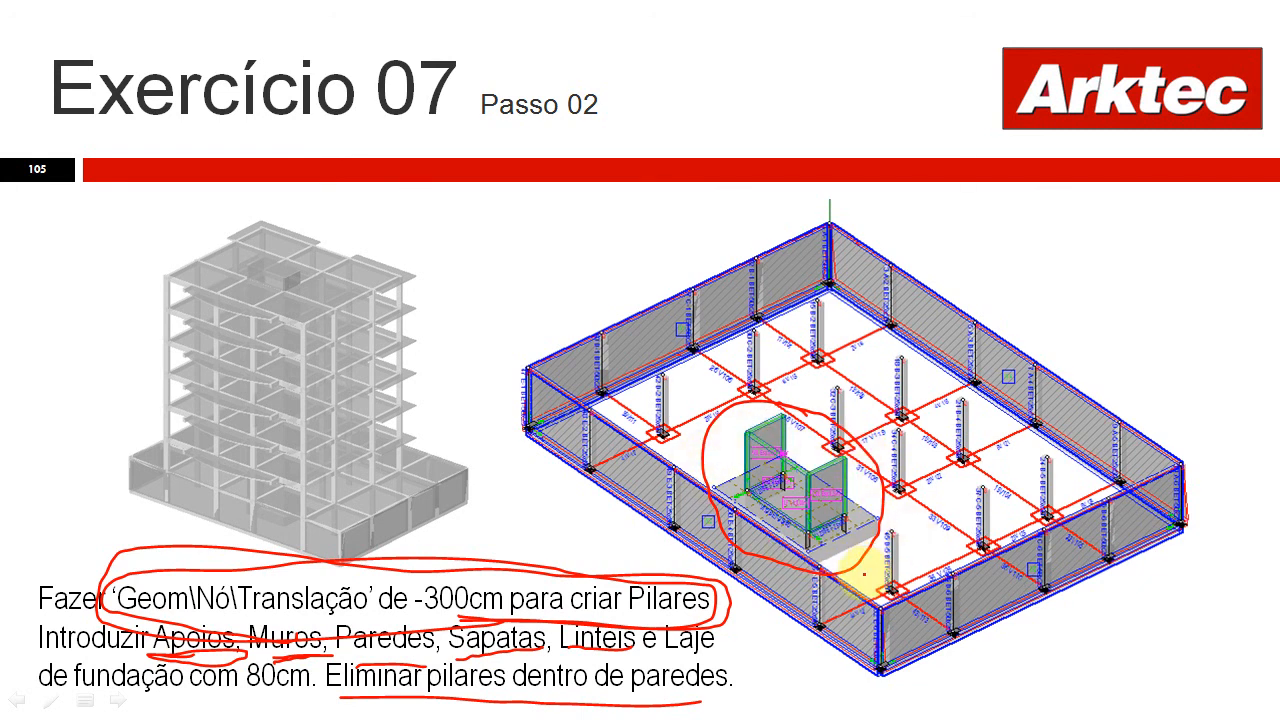
pyautogui.hotkey('alt', 'Tab')
pyautogui.hotkey('alt', 'Tab')
pyautogui.hotkey('alt', 'Tab')
pyautogui.hotkey('alt', 'Tab')
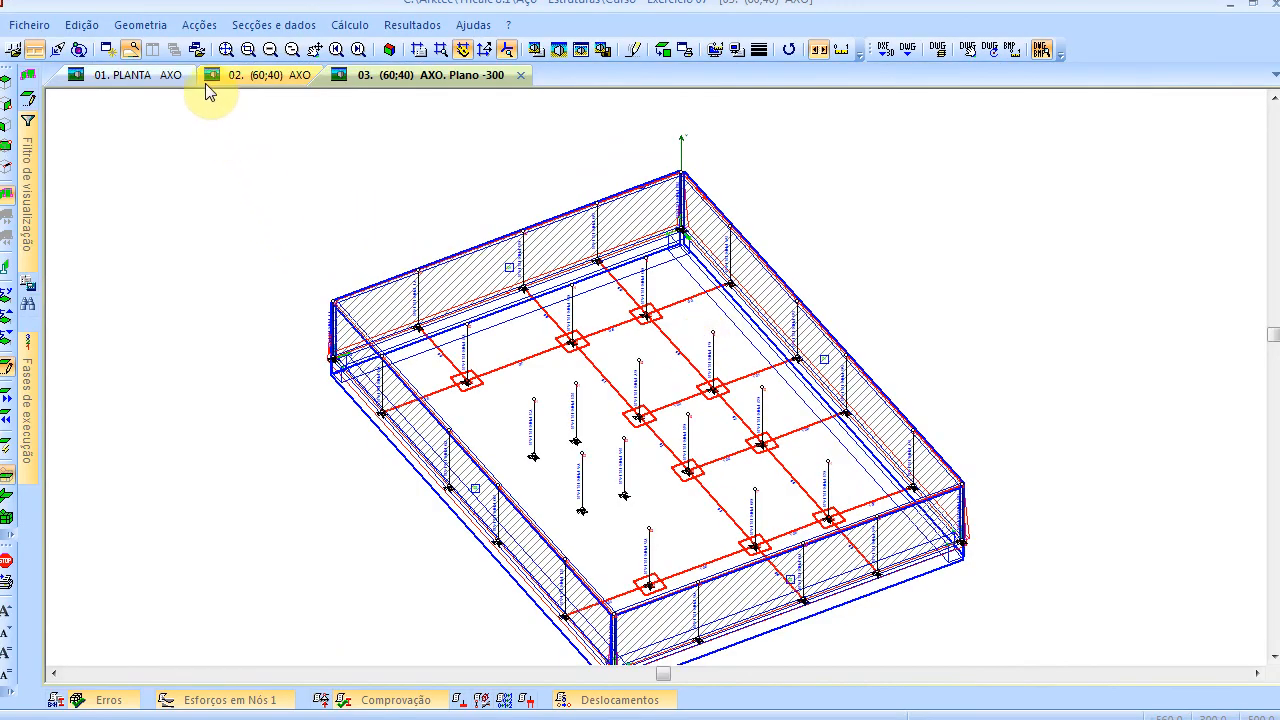
# Start a new resistant wall named A at level -1, with top elevation 1920 cm and no footing
pyautogui.click(142, 25)
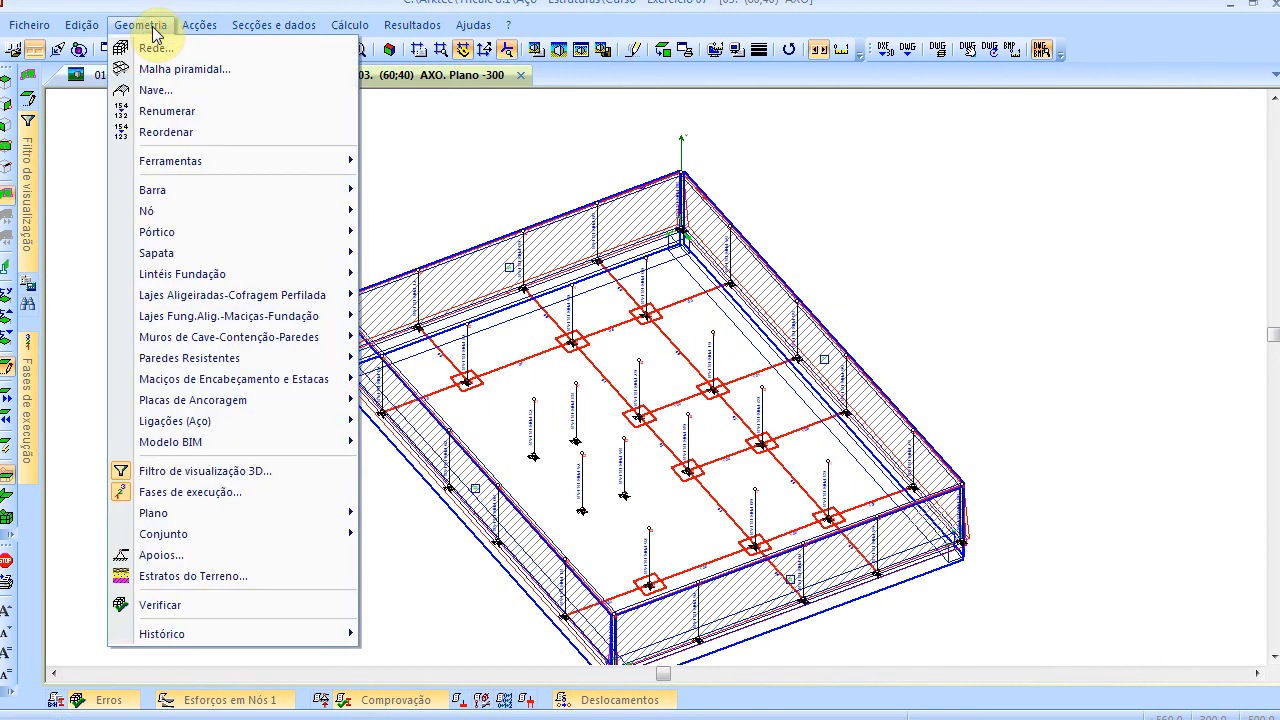
pyautogui.moveTo(213, 358)
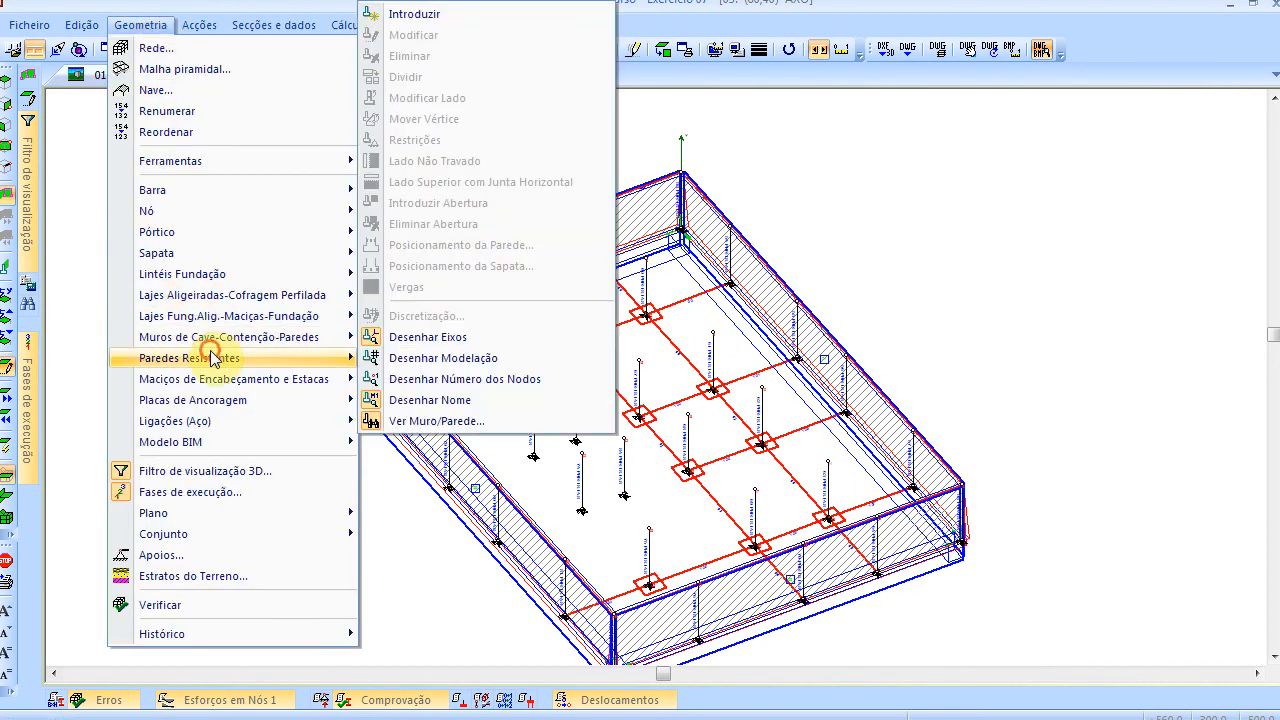
pyautogui.click(486, 15)
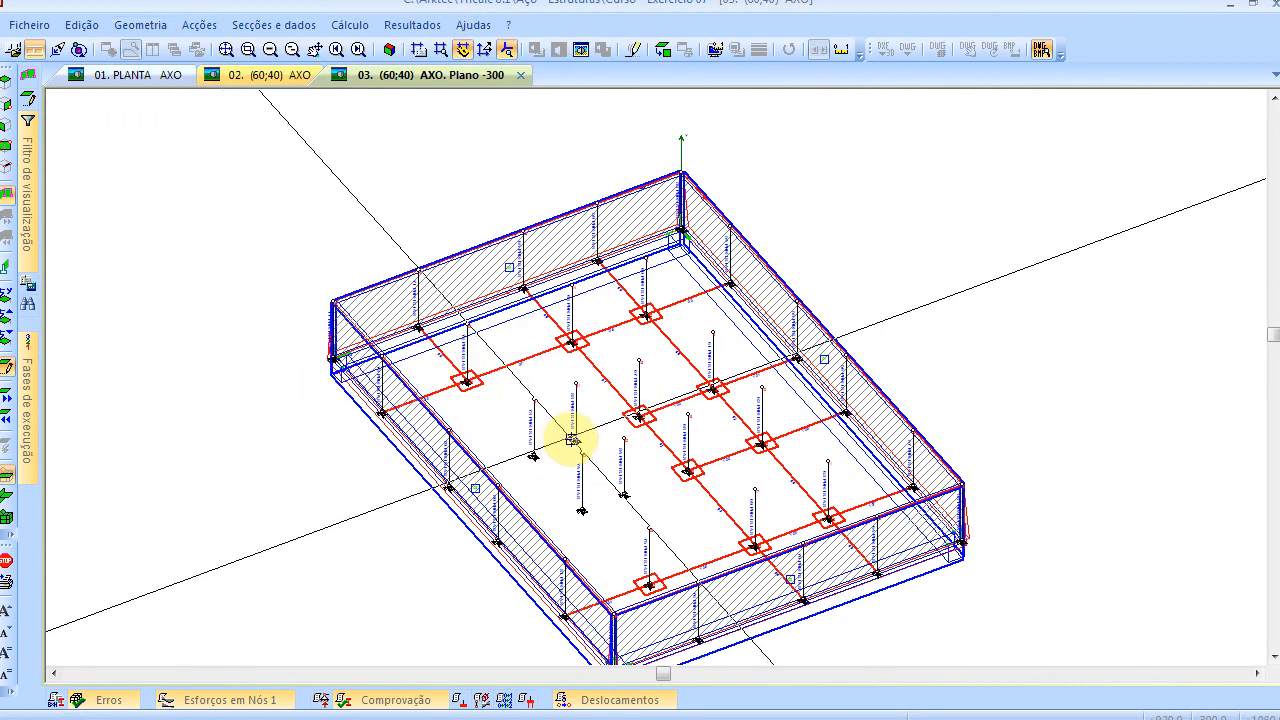
pyautogui.scroll(3, 578, 434)
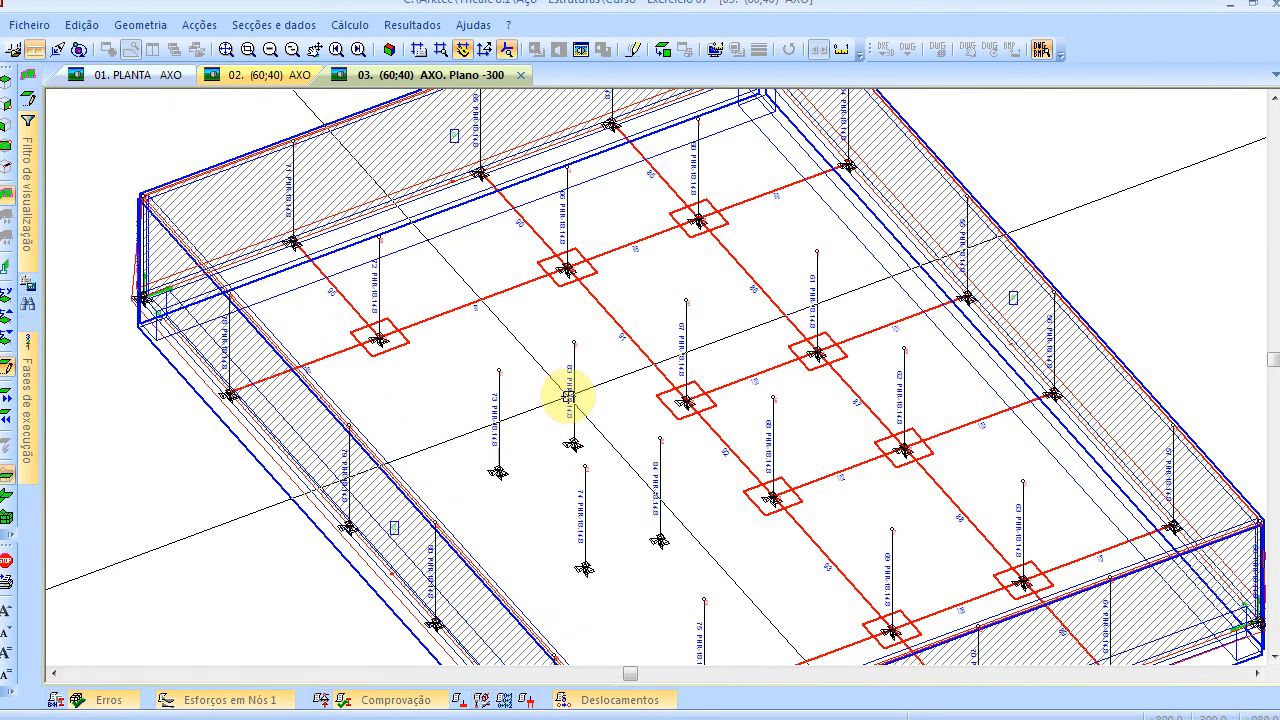
pyautogui.rightClick(415, 378)
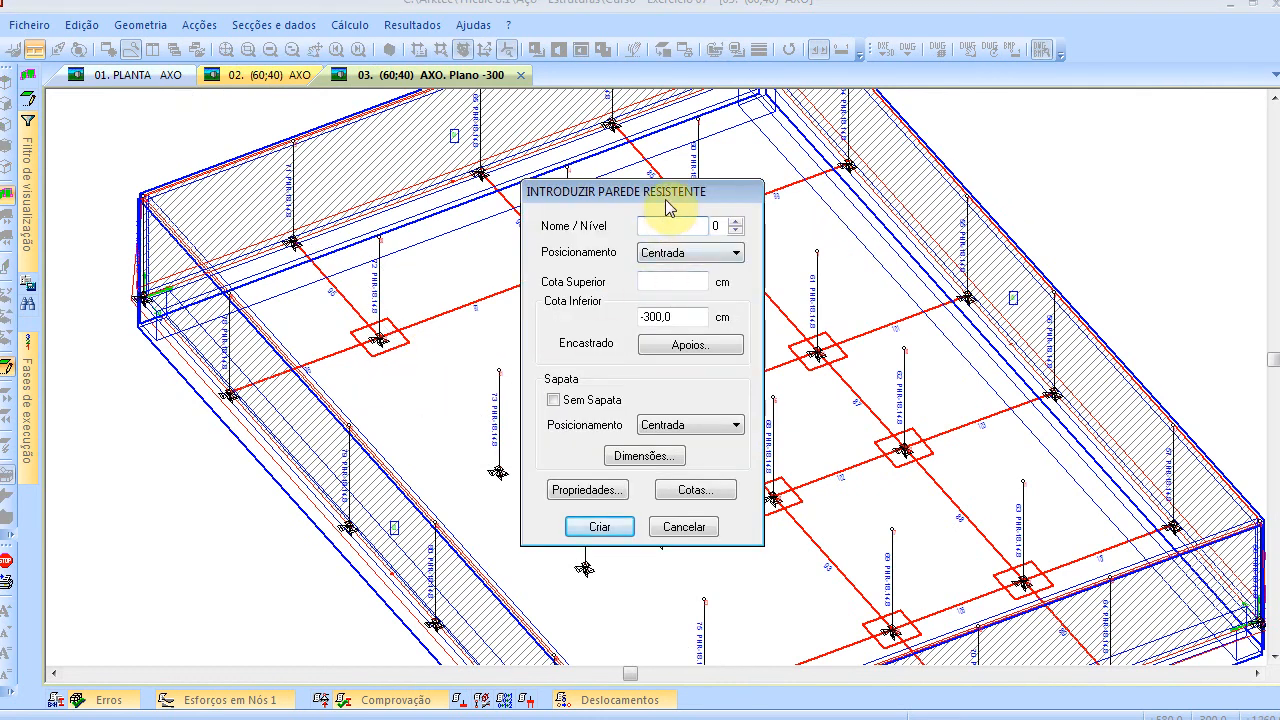
pyautogui.moveTo(667, 203); pyautogui.dragTo(347, 218)
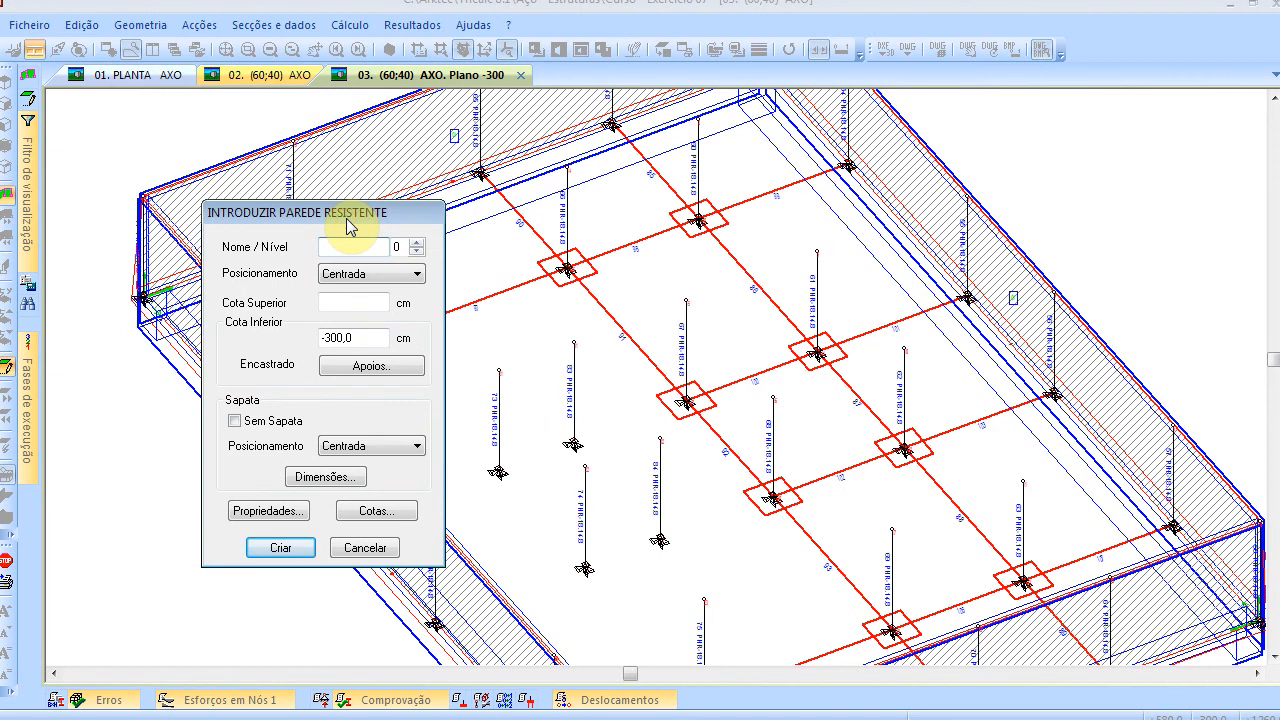
pyautogui.click(361, 301)
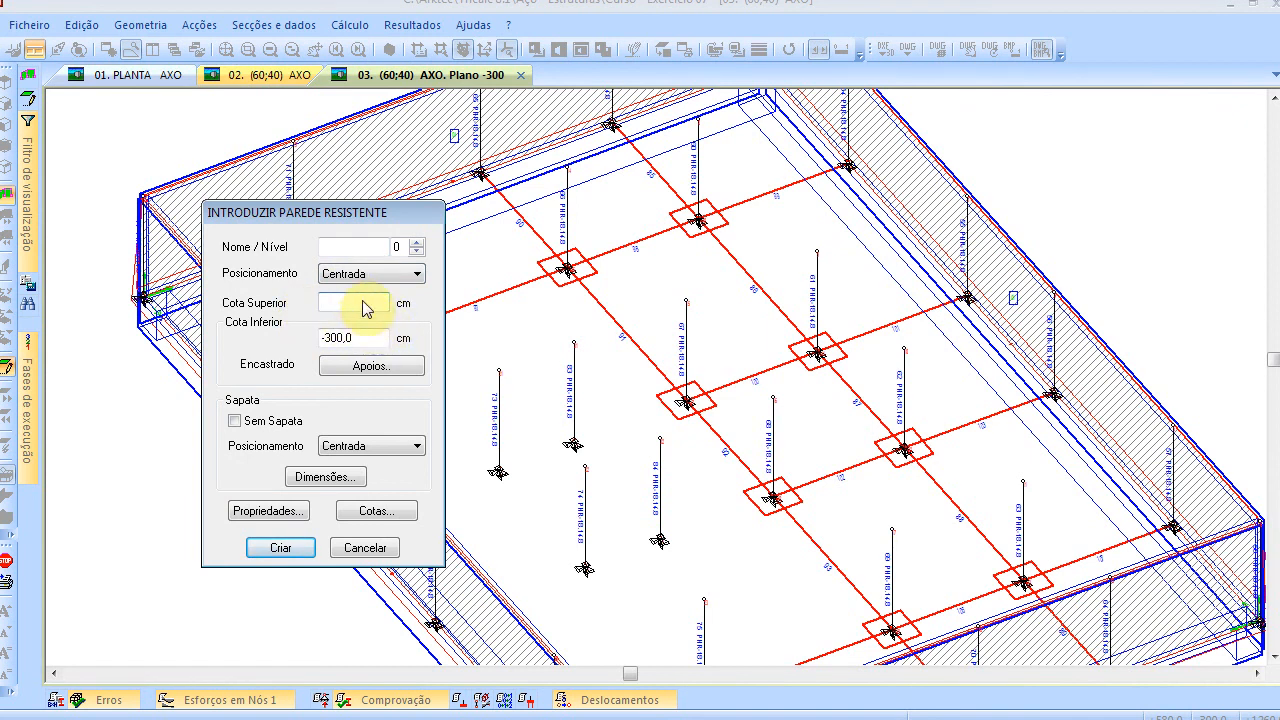
pyautogui.write('1920')
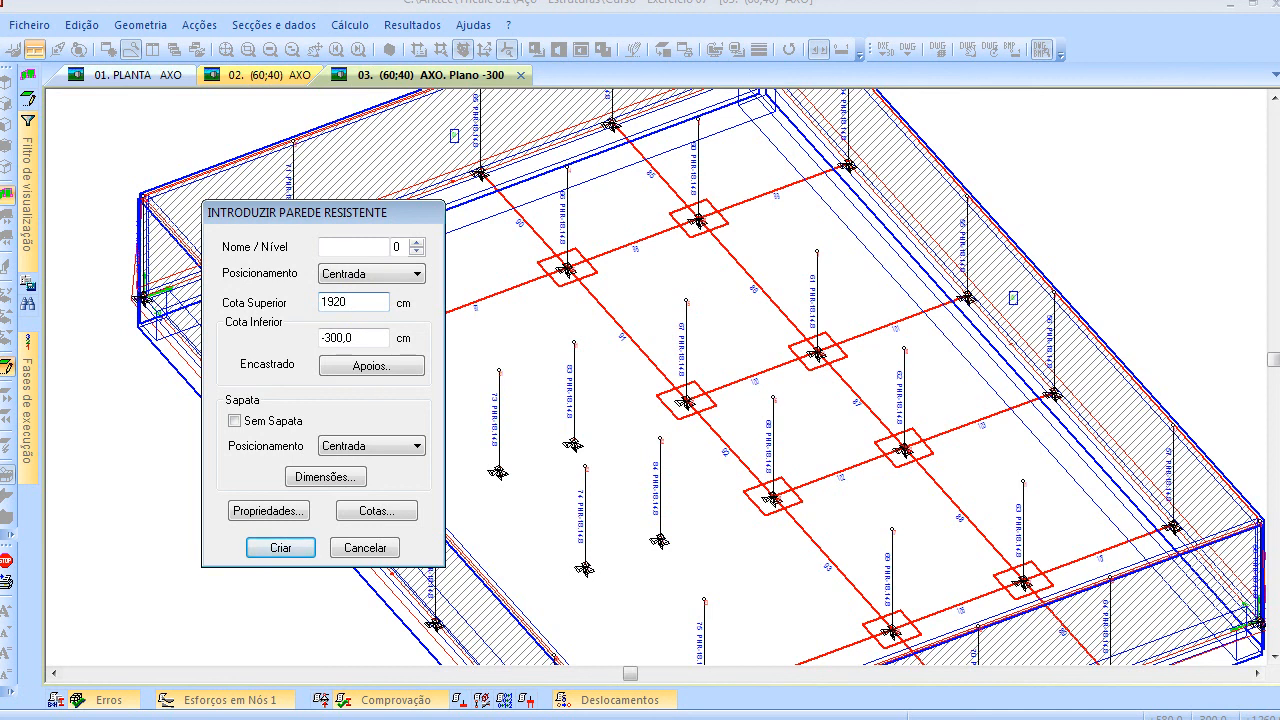
pyautogui.click(417, 253)
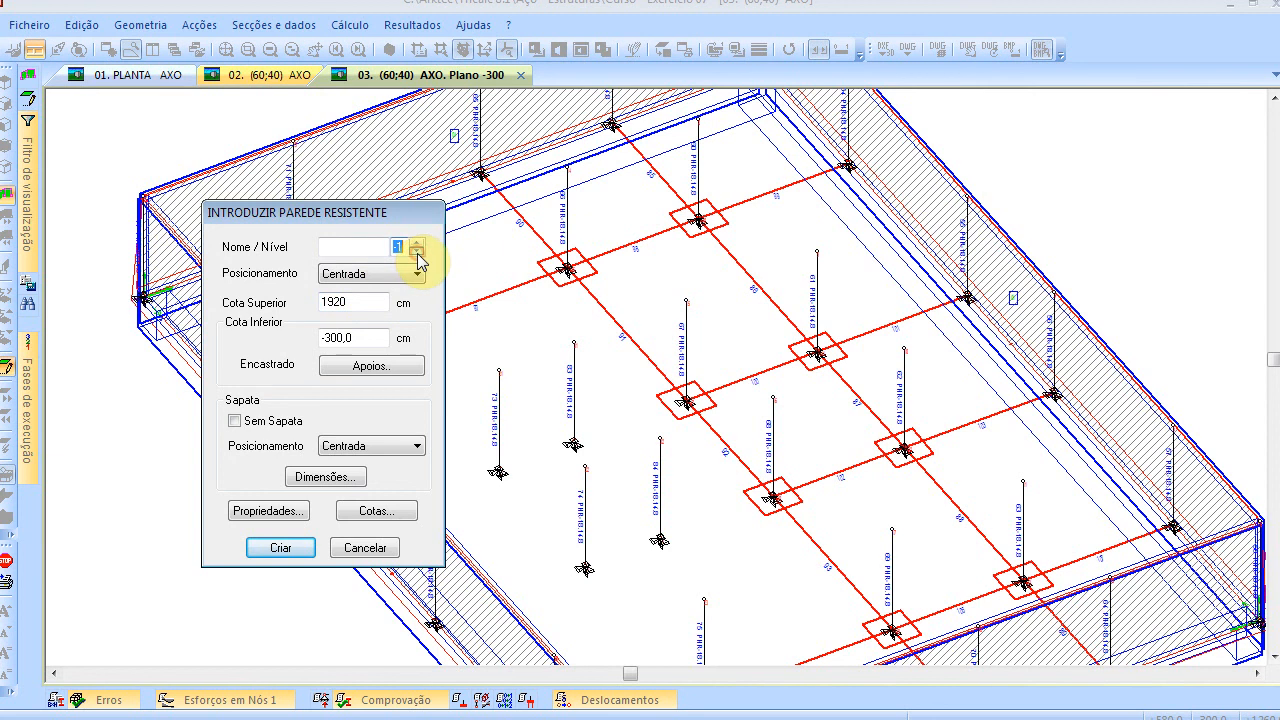
pyautogui.click(353, 248)
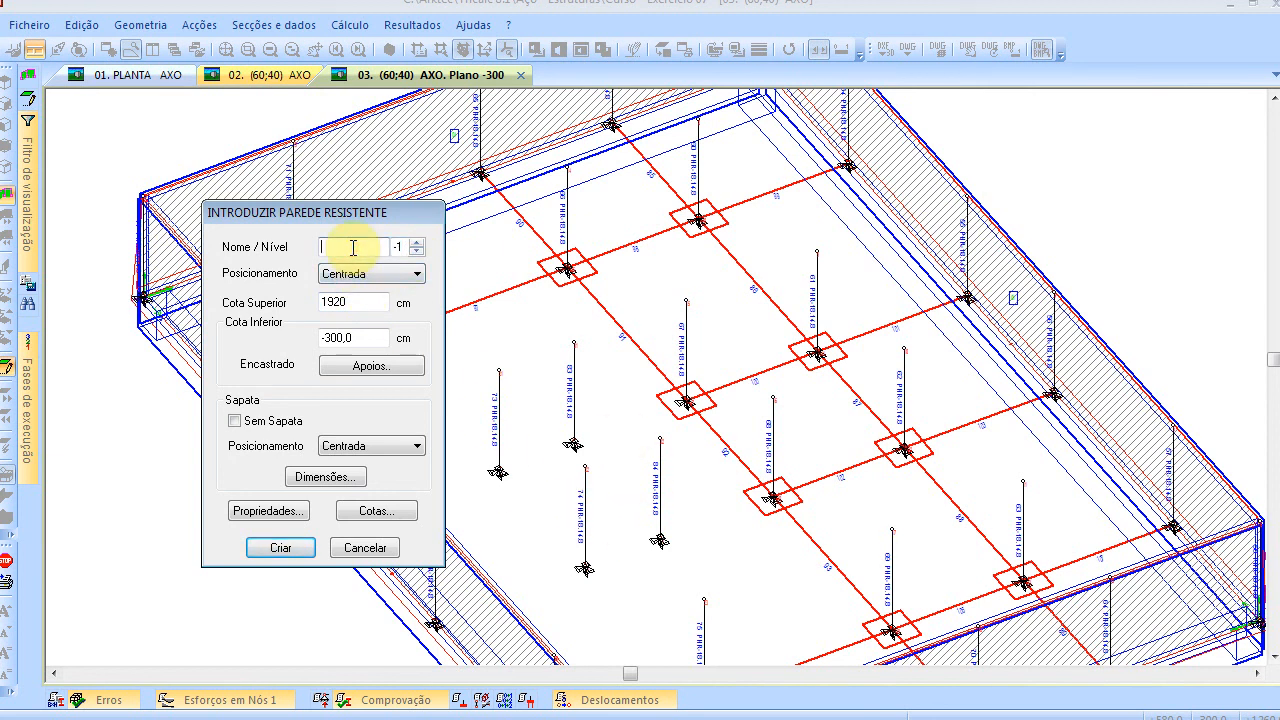
pyautogui.write('A')
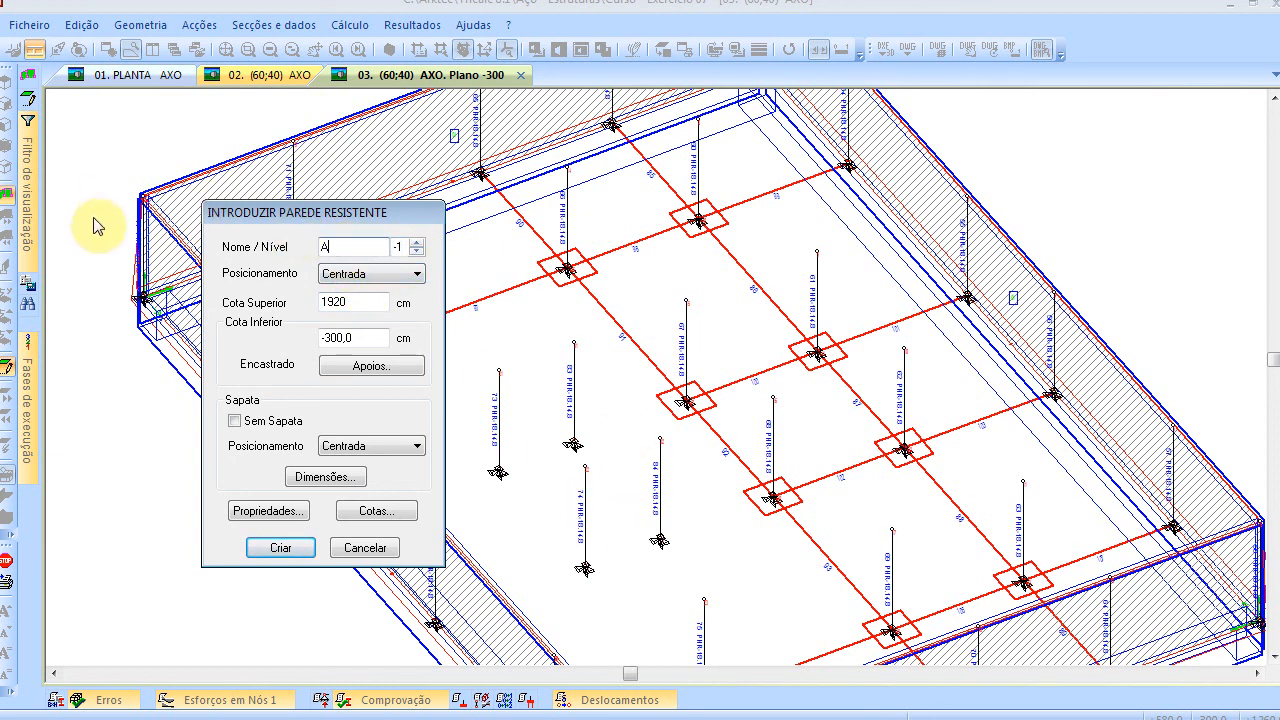
pyautogui.click(234, 421)
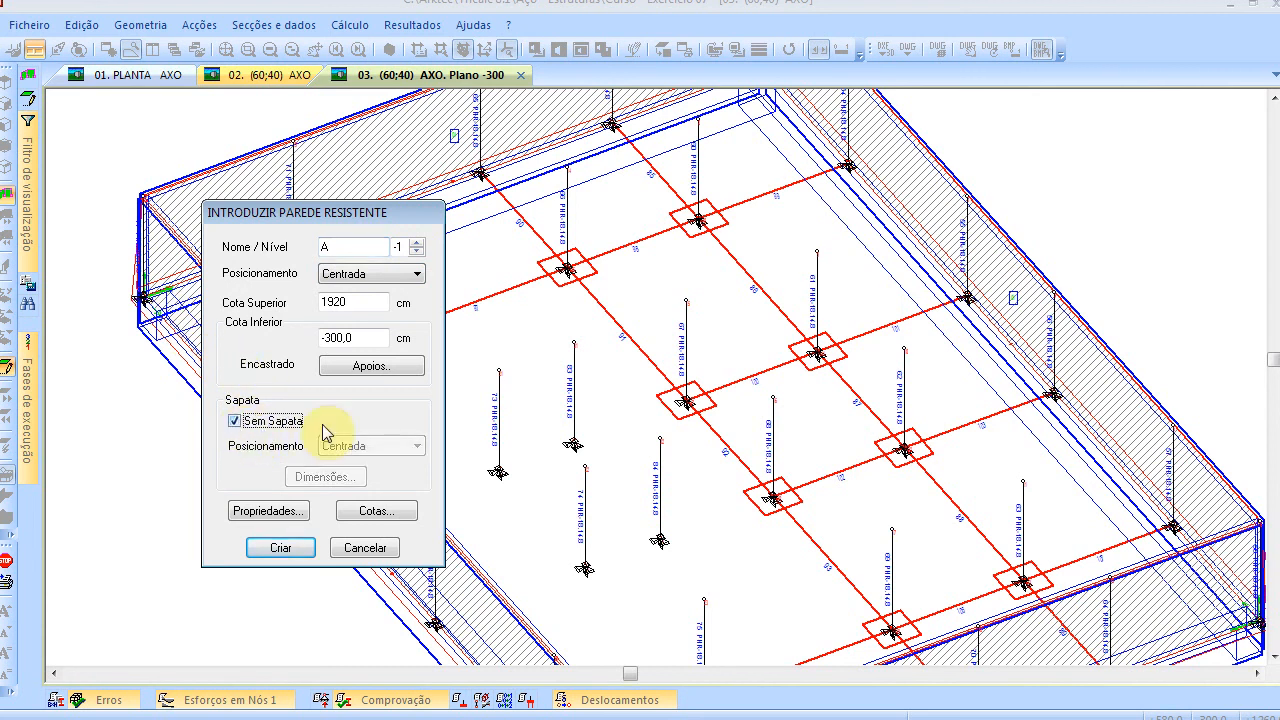
# Set wall A's properties to material Betão with density 25.00 kN/m3 and thickness 25 cm
pyautogui.click(296, 514)
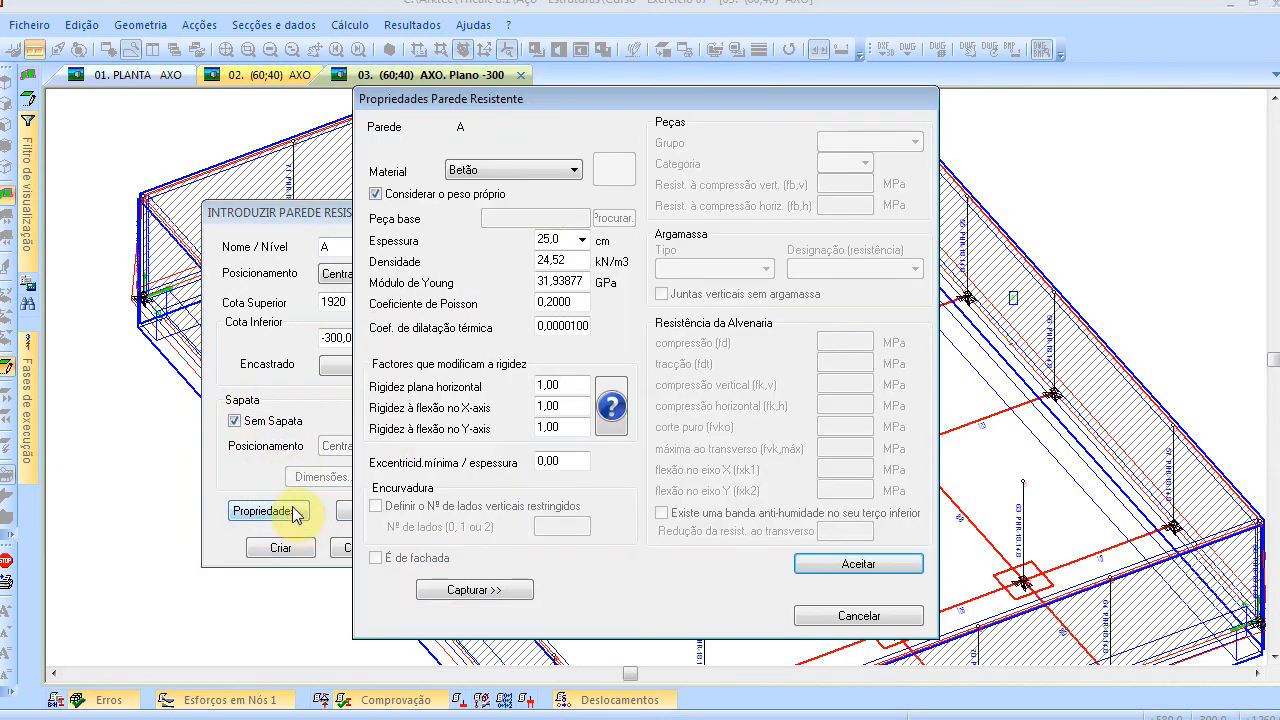
pyautogui.click(560, 171)
pyautogui.click(549, 188)
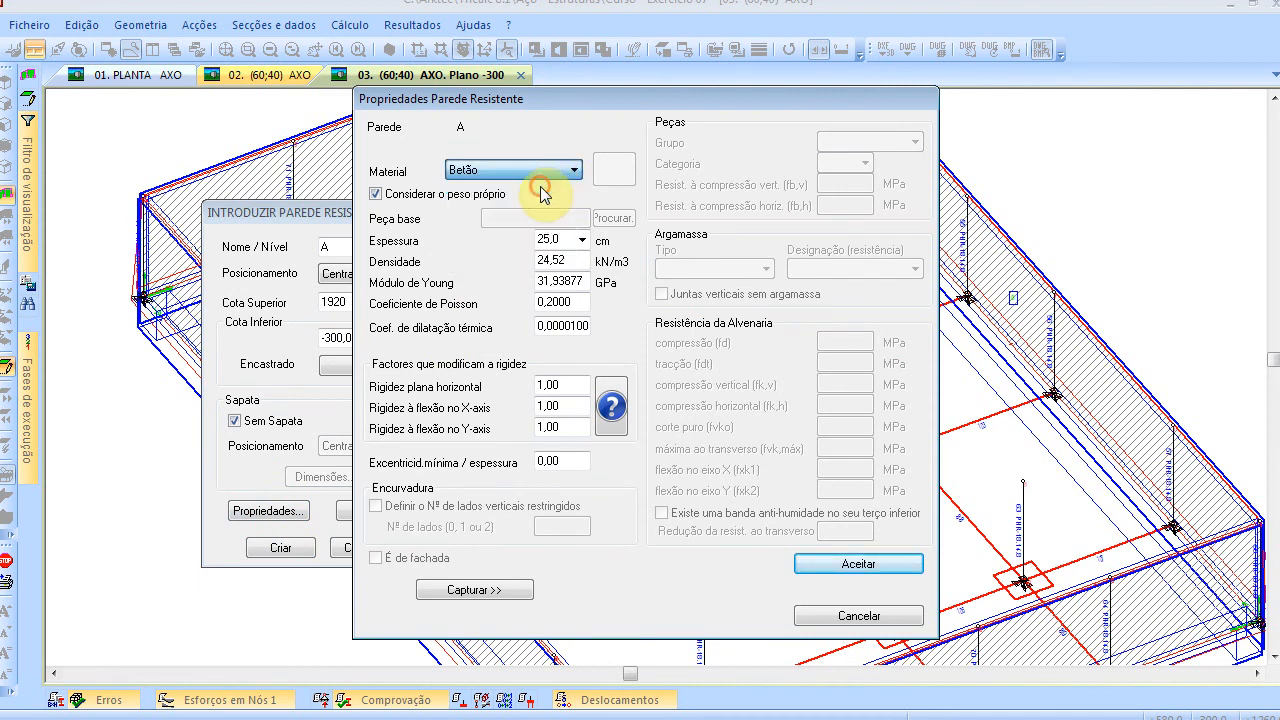
pyautogui.click(726, 416)
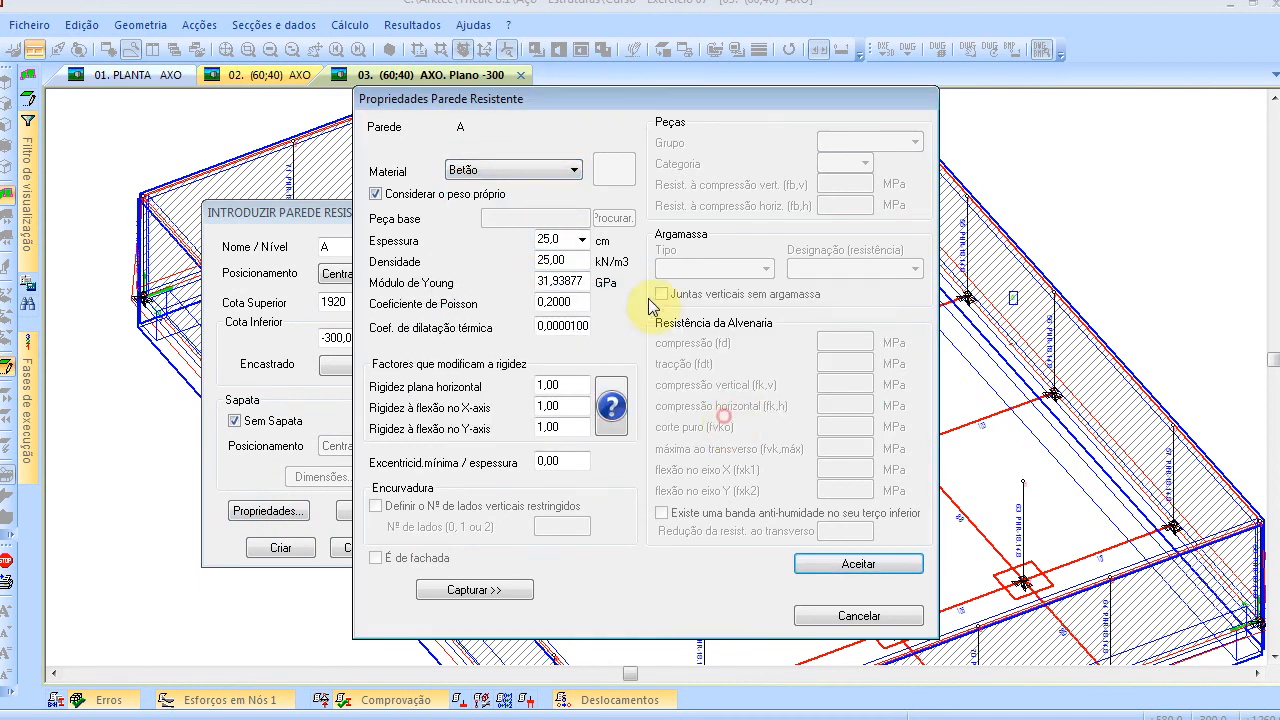
pyautogui.doubleClick(565, 239)
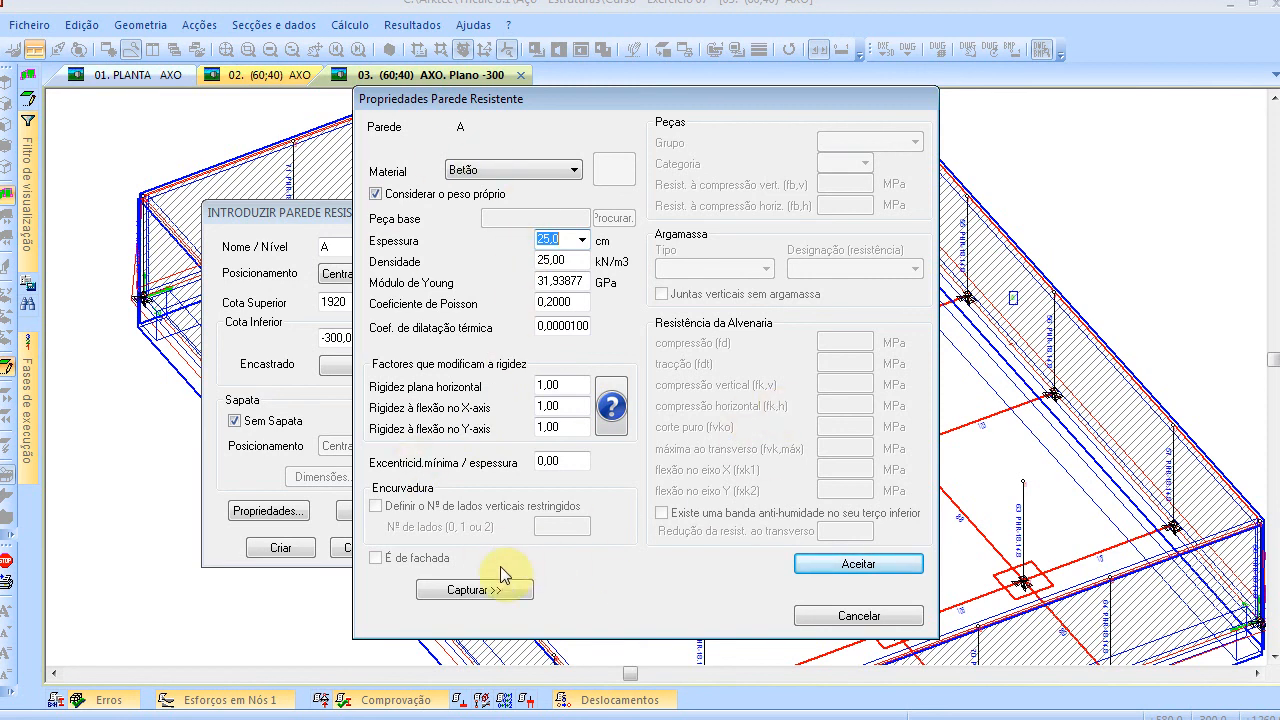
pyautogui.click(835, 566)
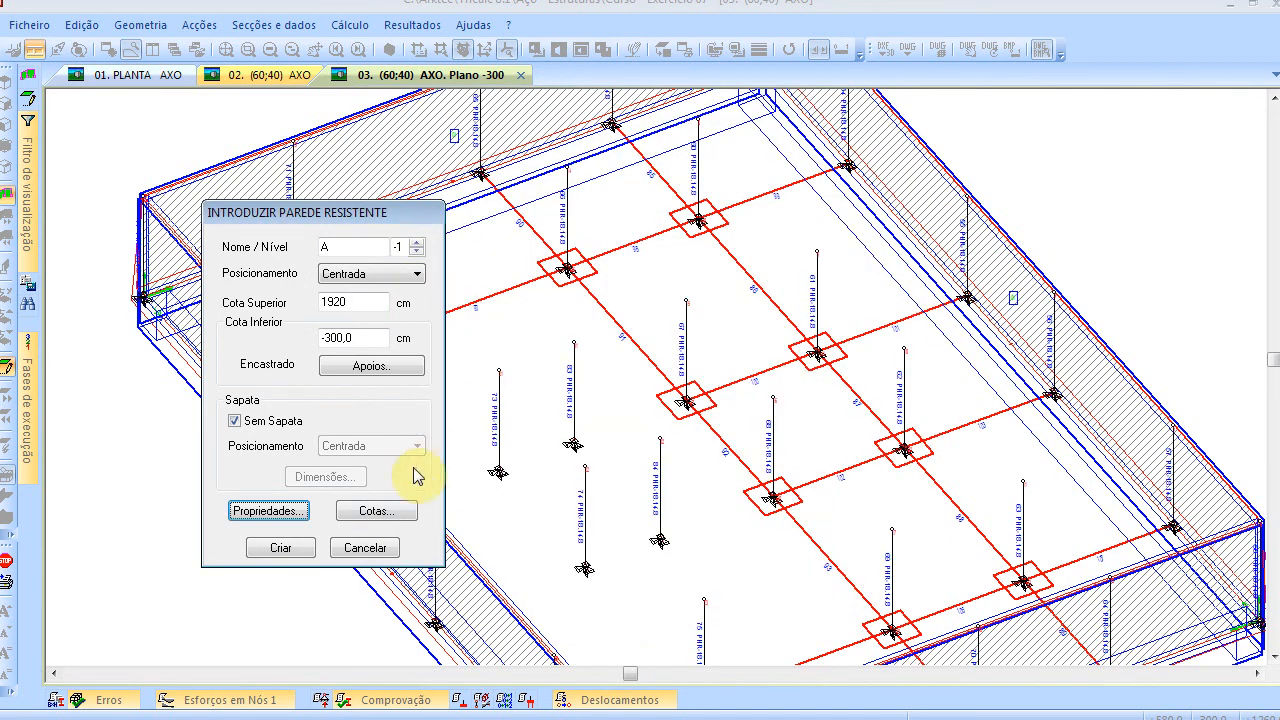
# Define wall A's height divisions as seven of 300 cm followed by one of 120 cm, and confirm the wall's creation settings
pyautogui.click(398, 510)
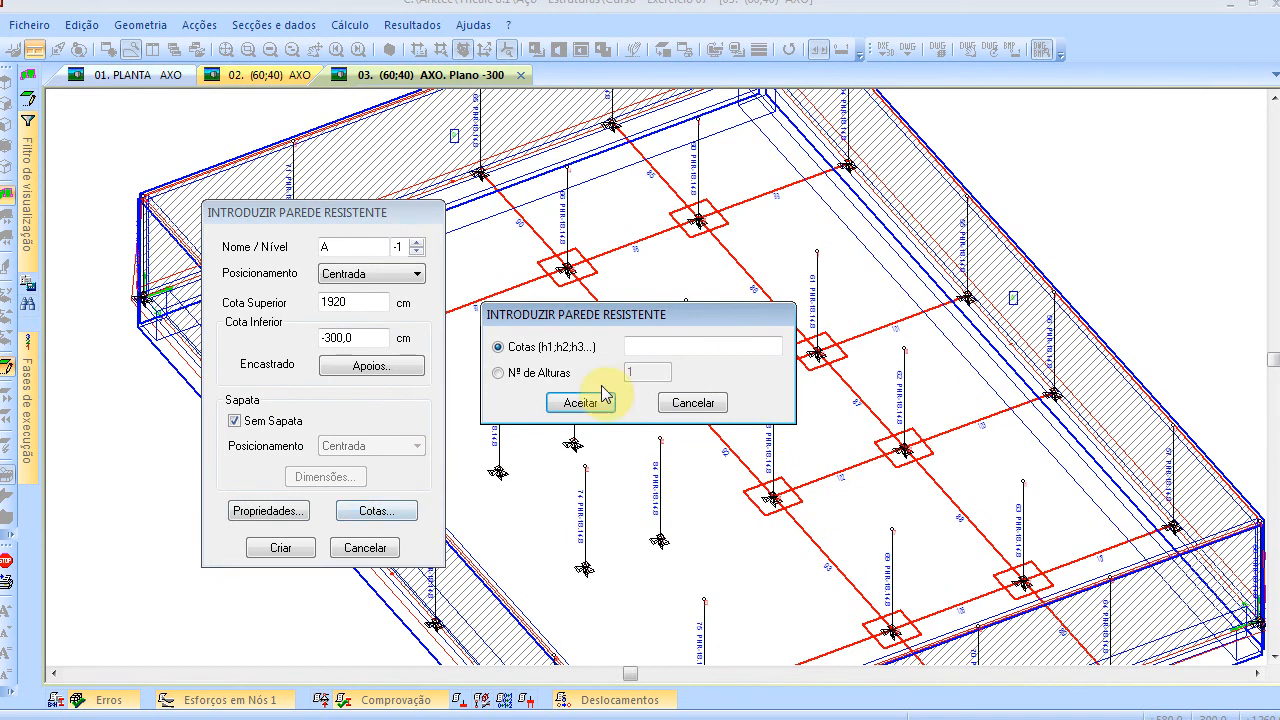
pyautogui.click(654, 344)
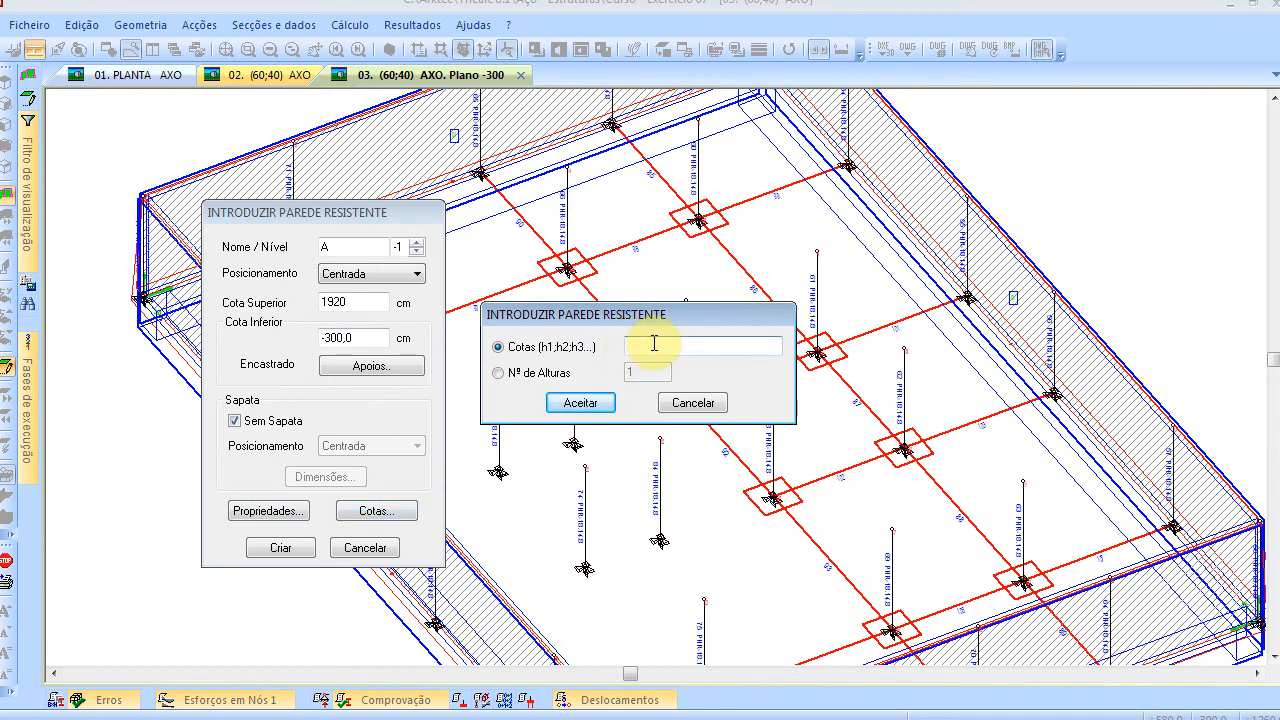
pyautogui.write('300 300 300 300 300 300 300')
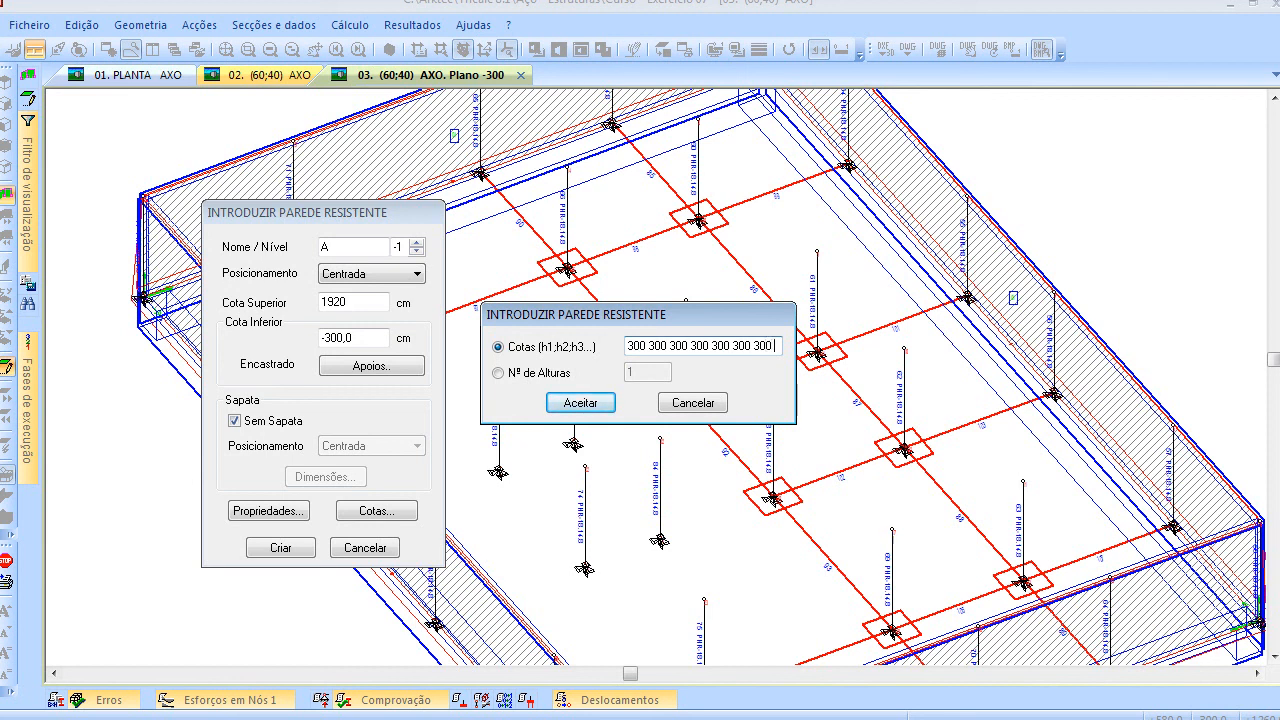
pyautogui.write('920')
pyautogui.press('BackSpace')
pyautogui.press('BackSpace')
pyautogui.write('12')
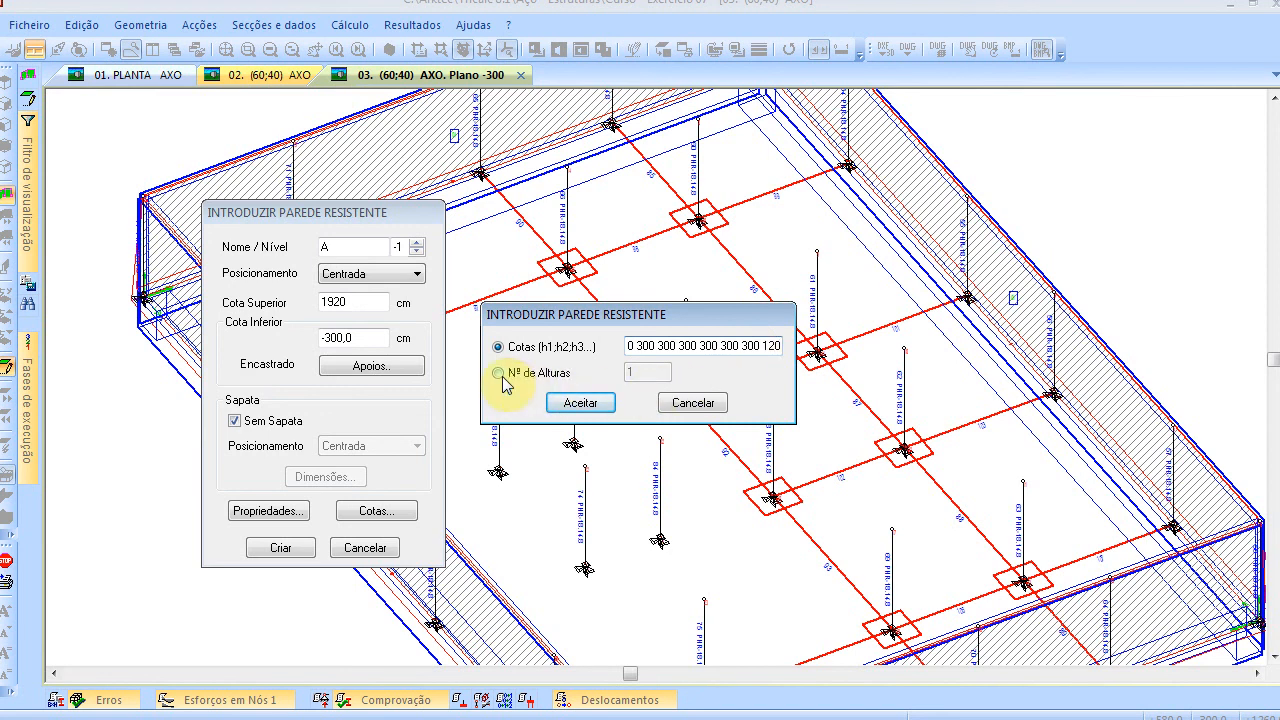
pyautogui.doubleClick(765, 346)
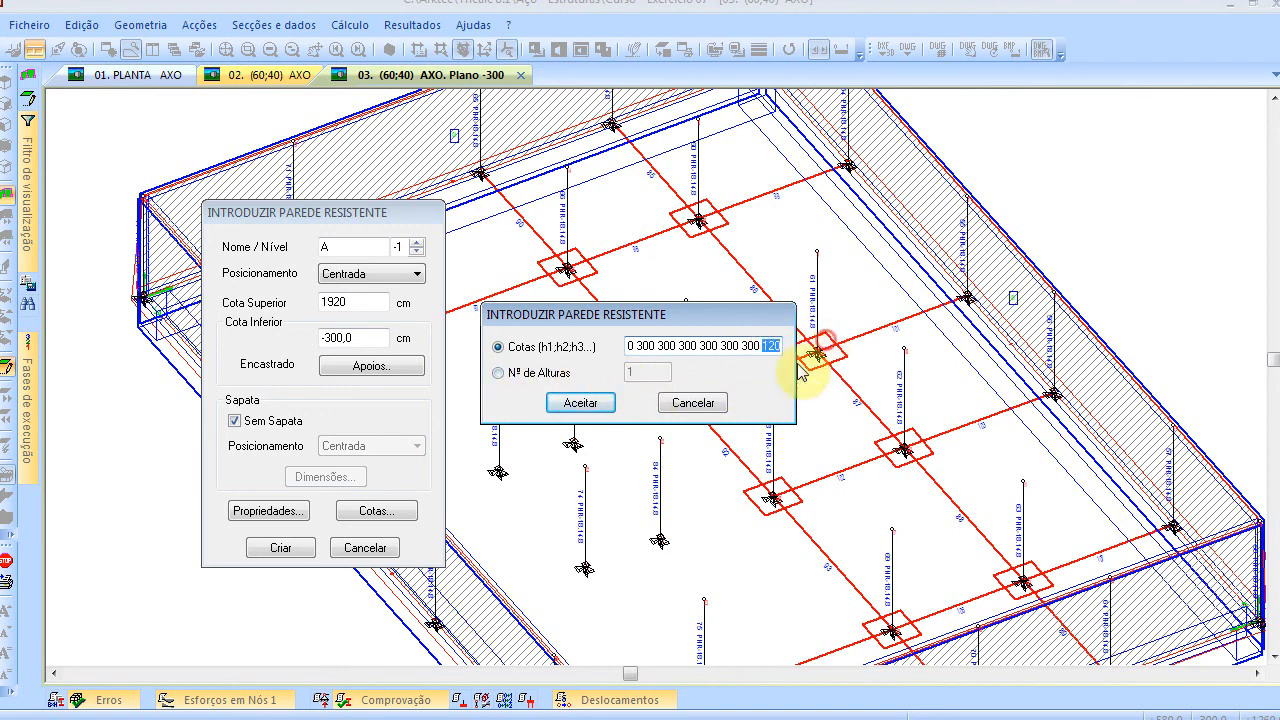
pyautogui.click(598, 404)
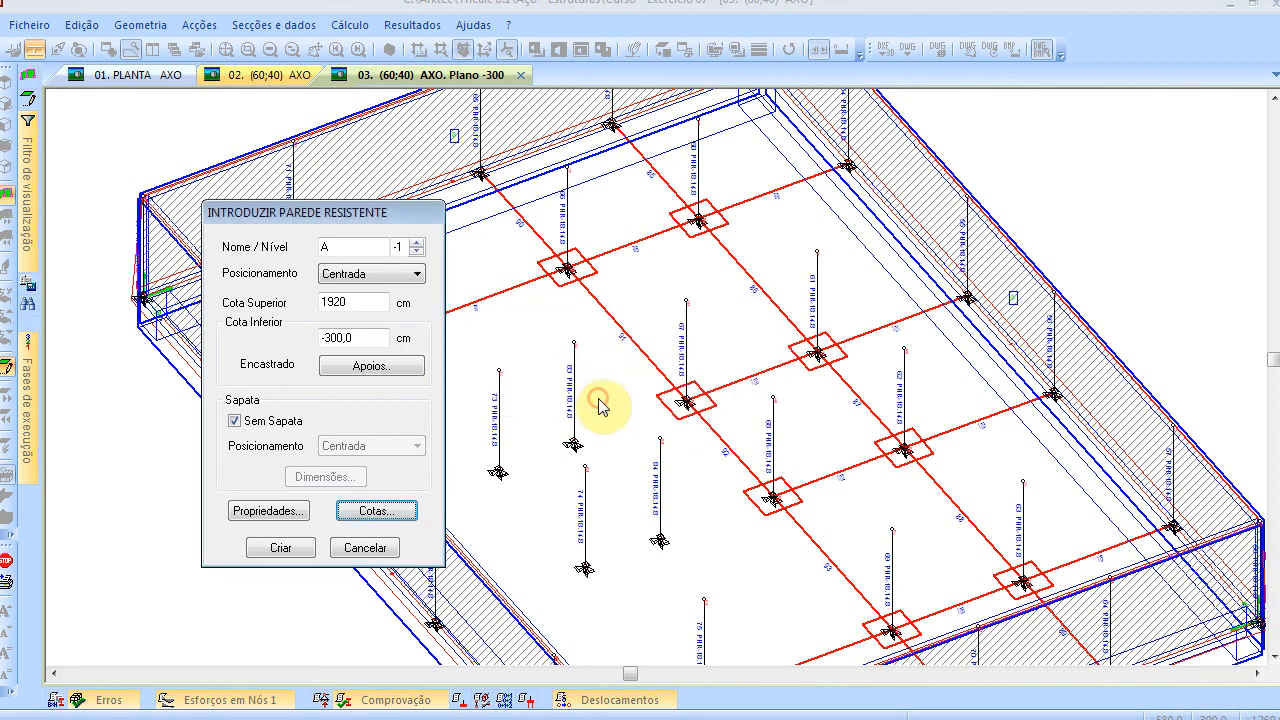
pyautogui.click(285, 548)
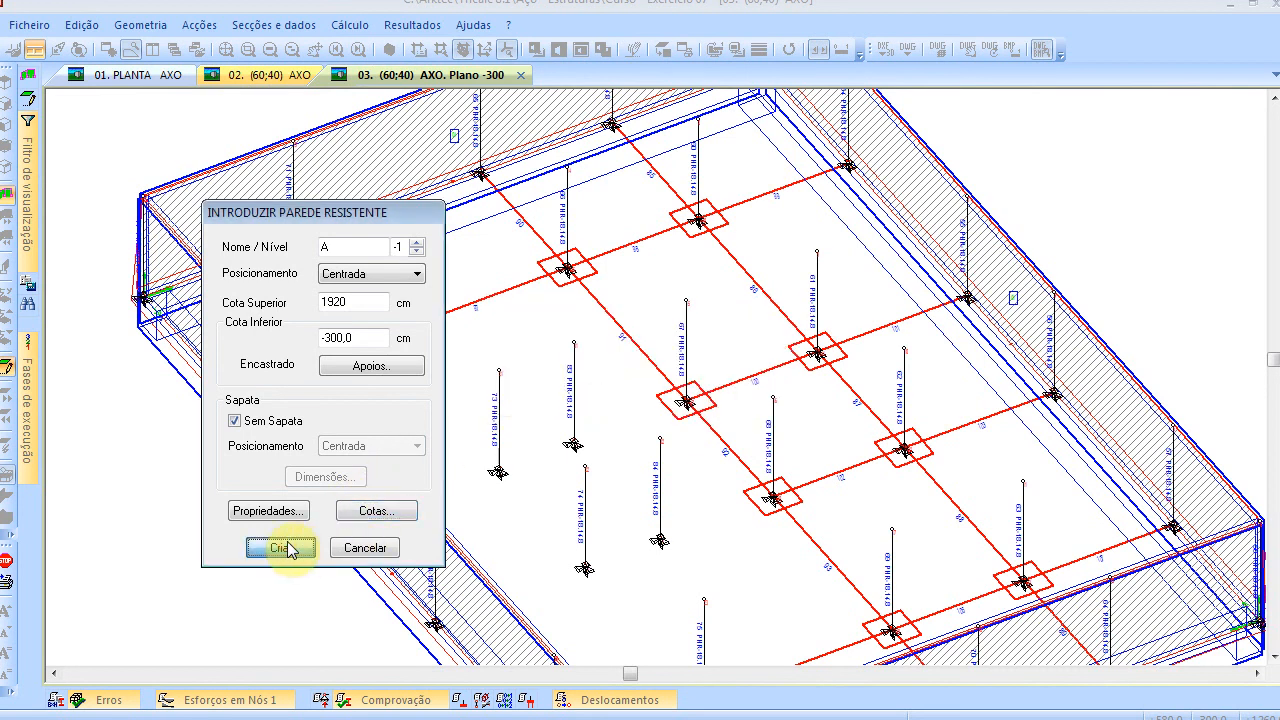
# Create resistant wall B at level -1 from wall A's outer end to the next core column, up to 1920 cm without footing
pyautogui.scroll(5, 548, 429)
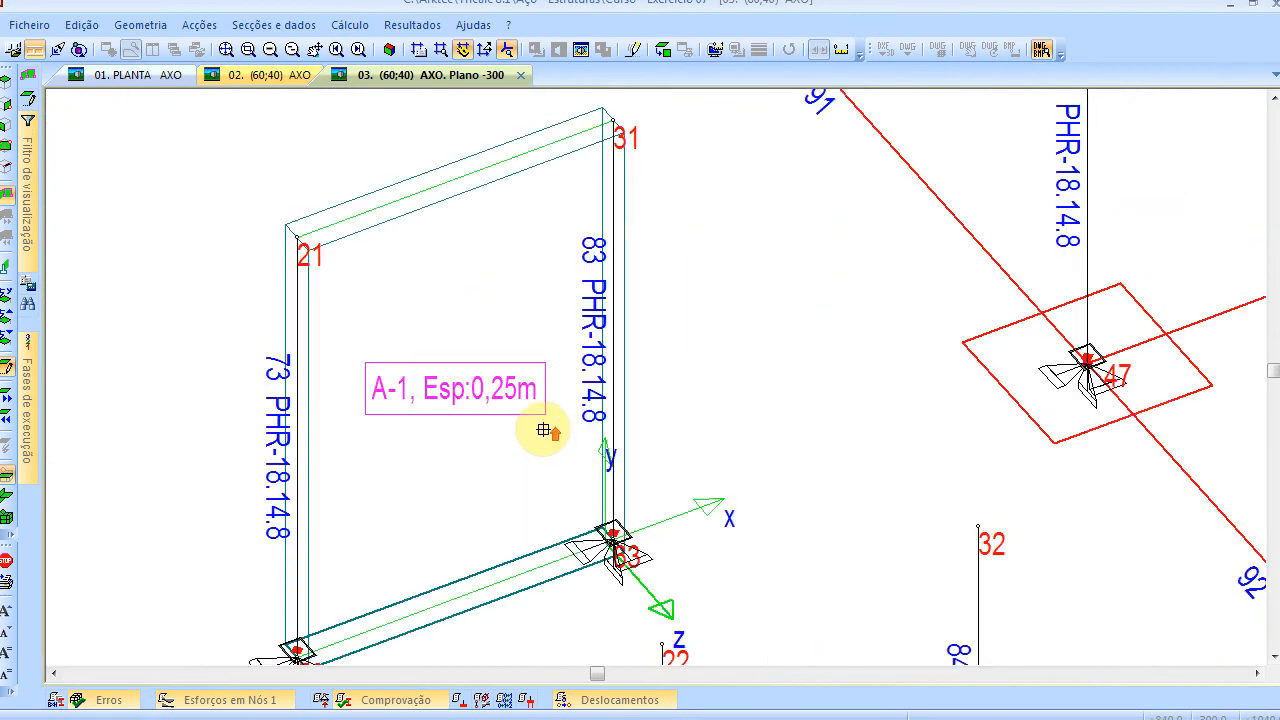
pyautogui.scroll(-6, 543, 429)
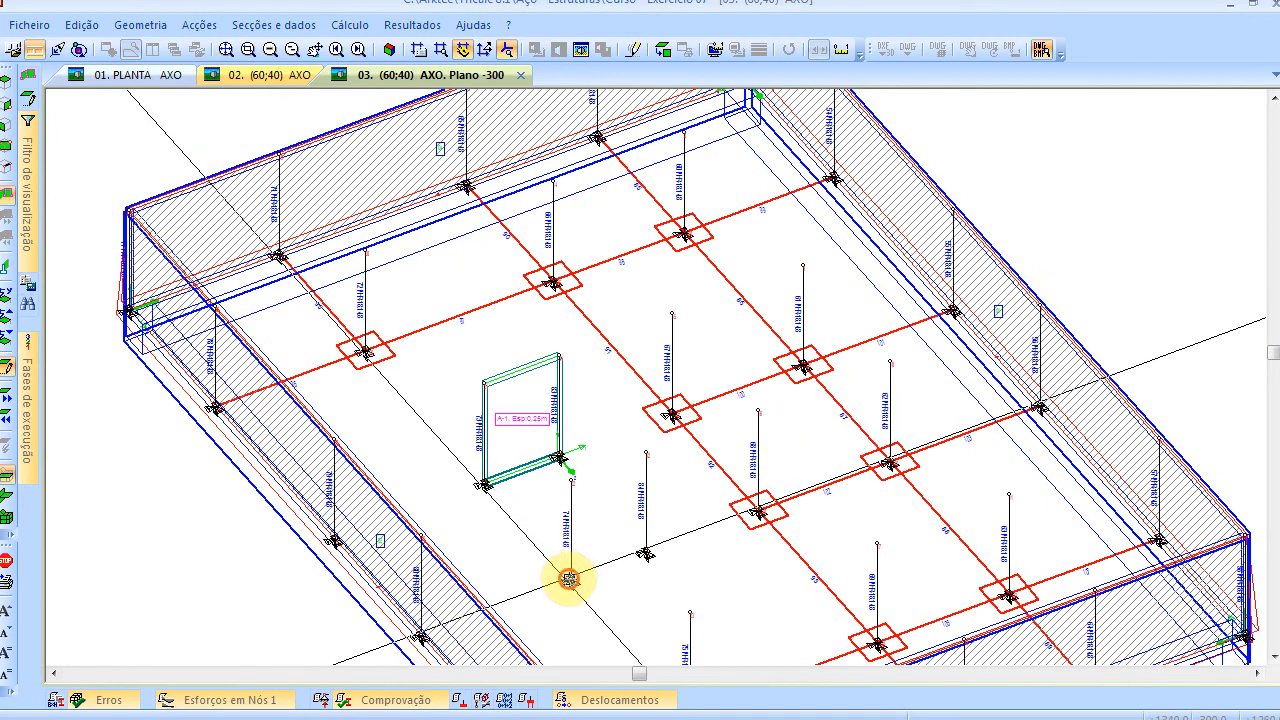
pyautogui.click(444, 484)
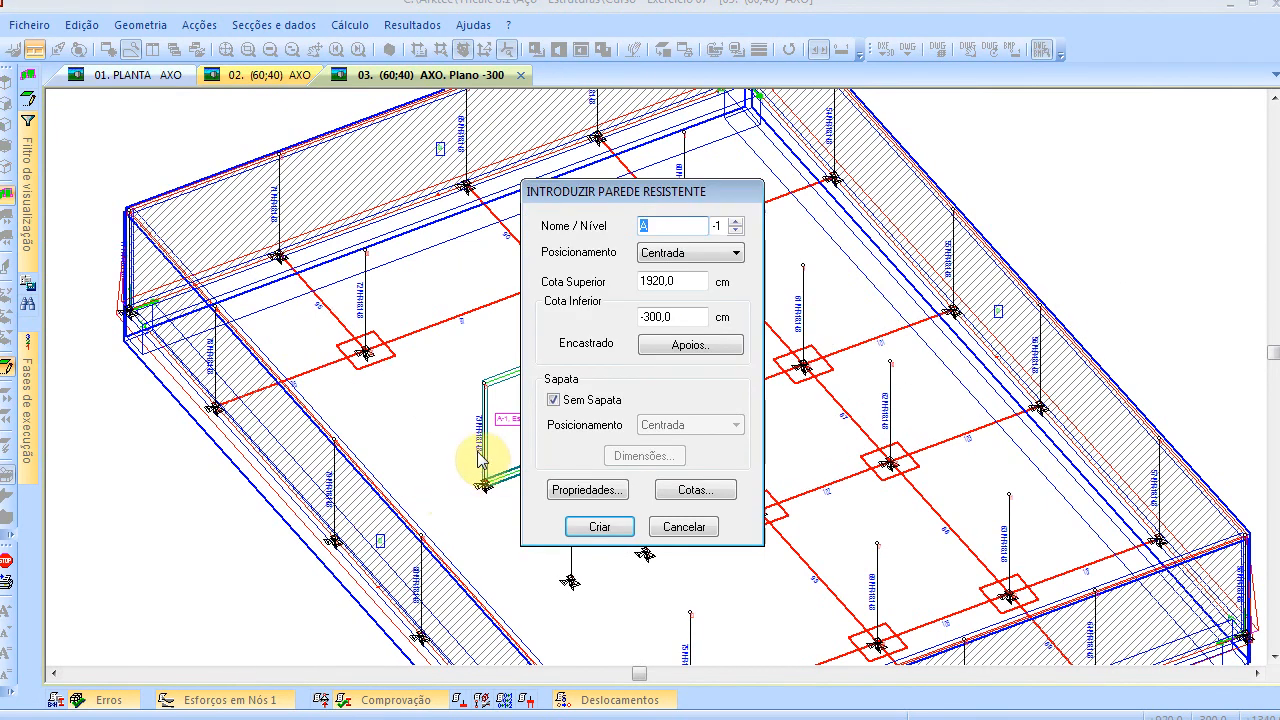
pyautogui.write('B')
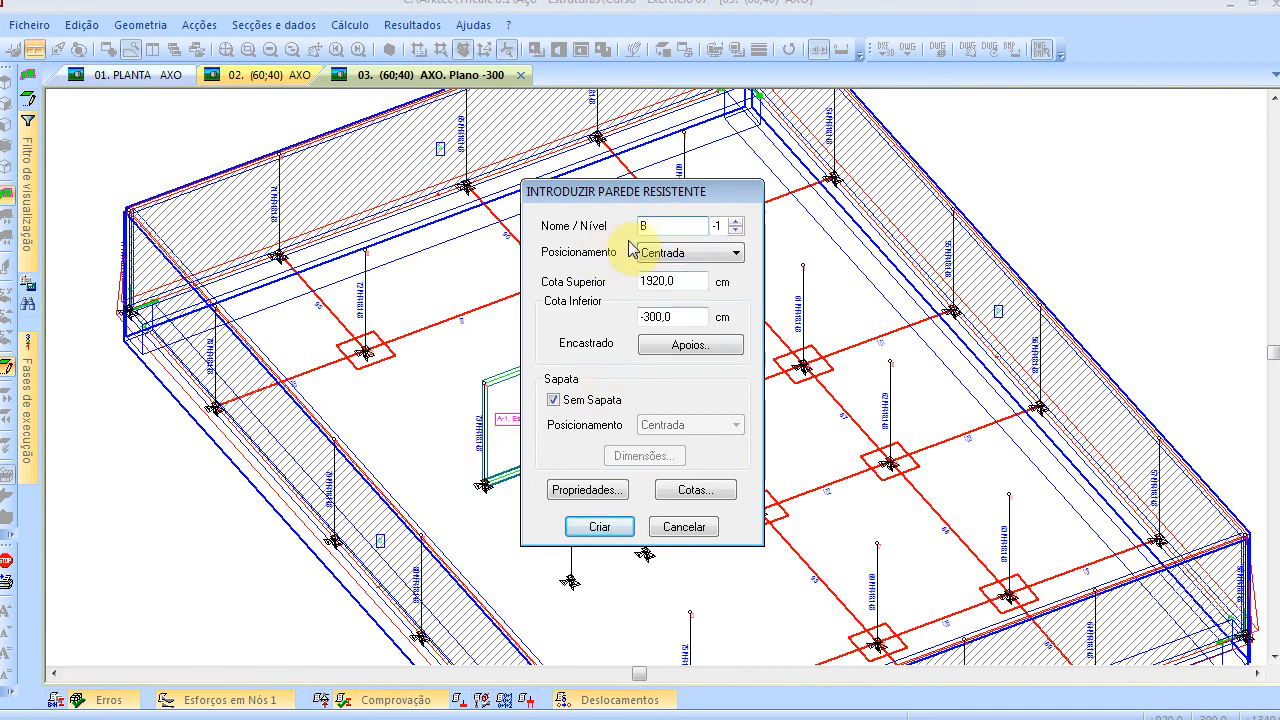
pyautogui.click(592, 530)
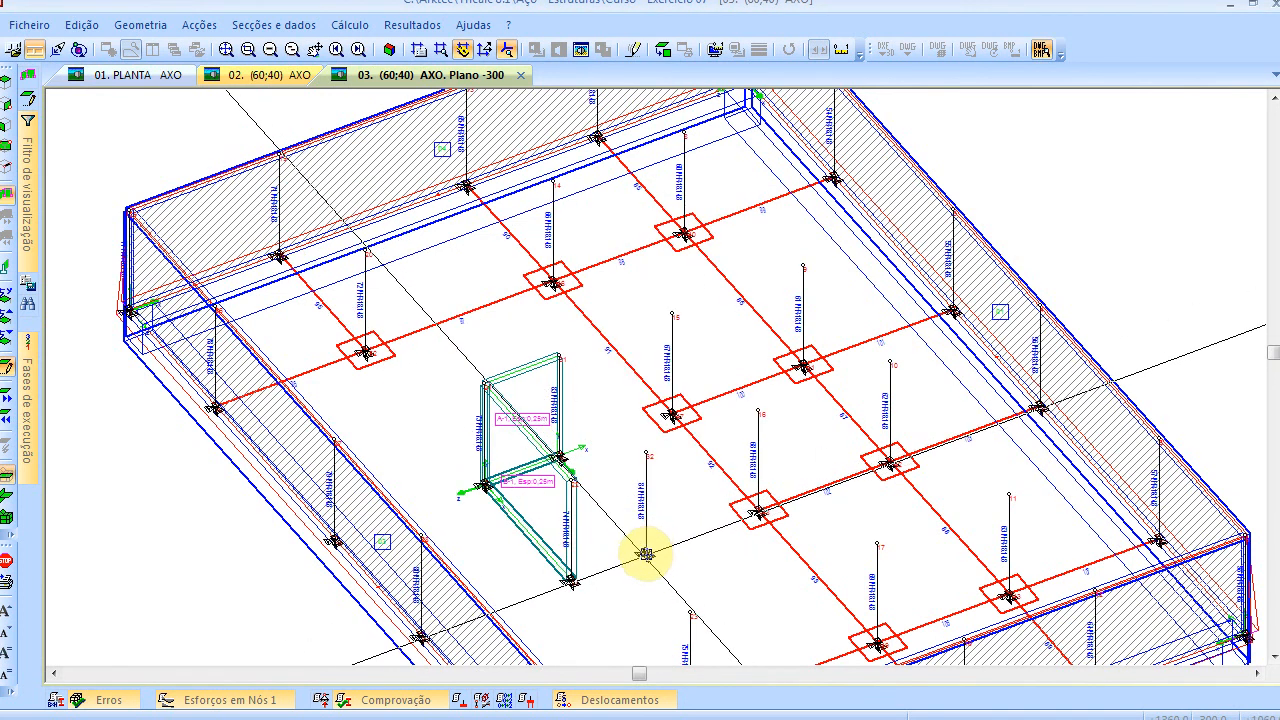
# Create resistant wall C from wall B's far end, parallel to wall A, with its base supports set to Livre XYZ
pyautogui.click(687, 533)
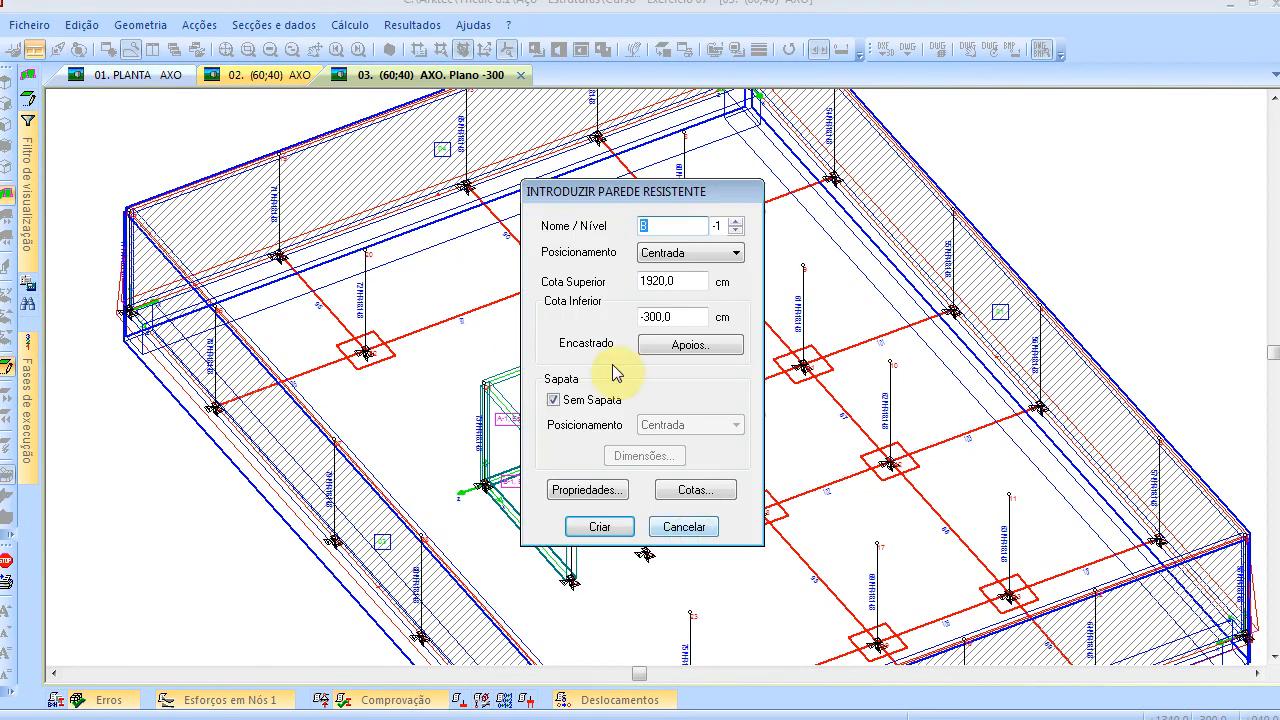
pyautogui.write('C')
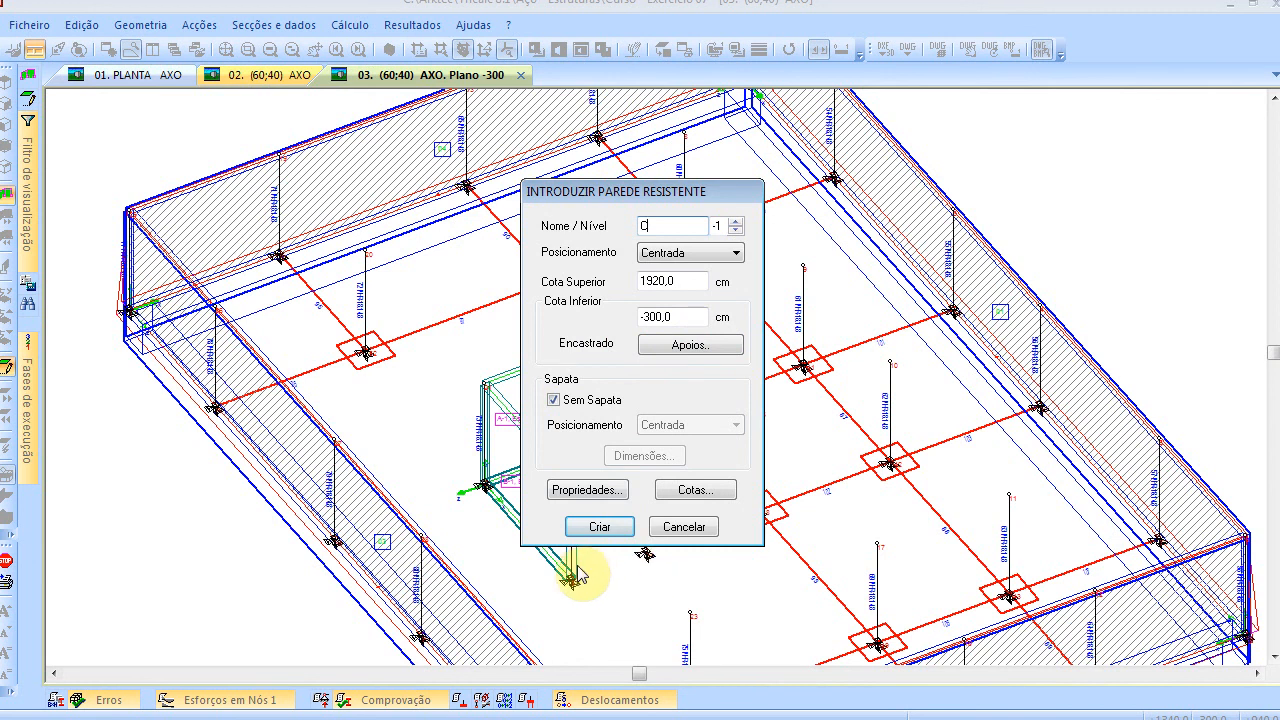
pyautogui.click(672, 343)
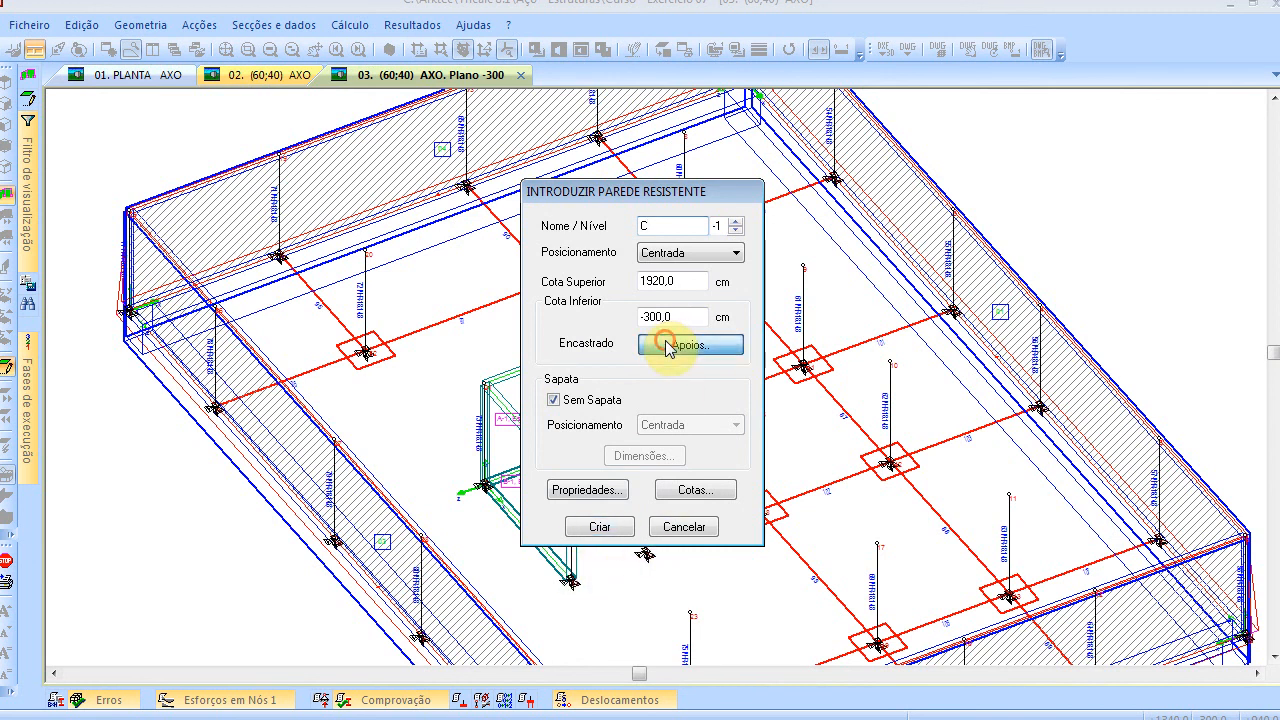
pyautogui.click(584, 279)
pyautogui.click(605, 465)
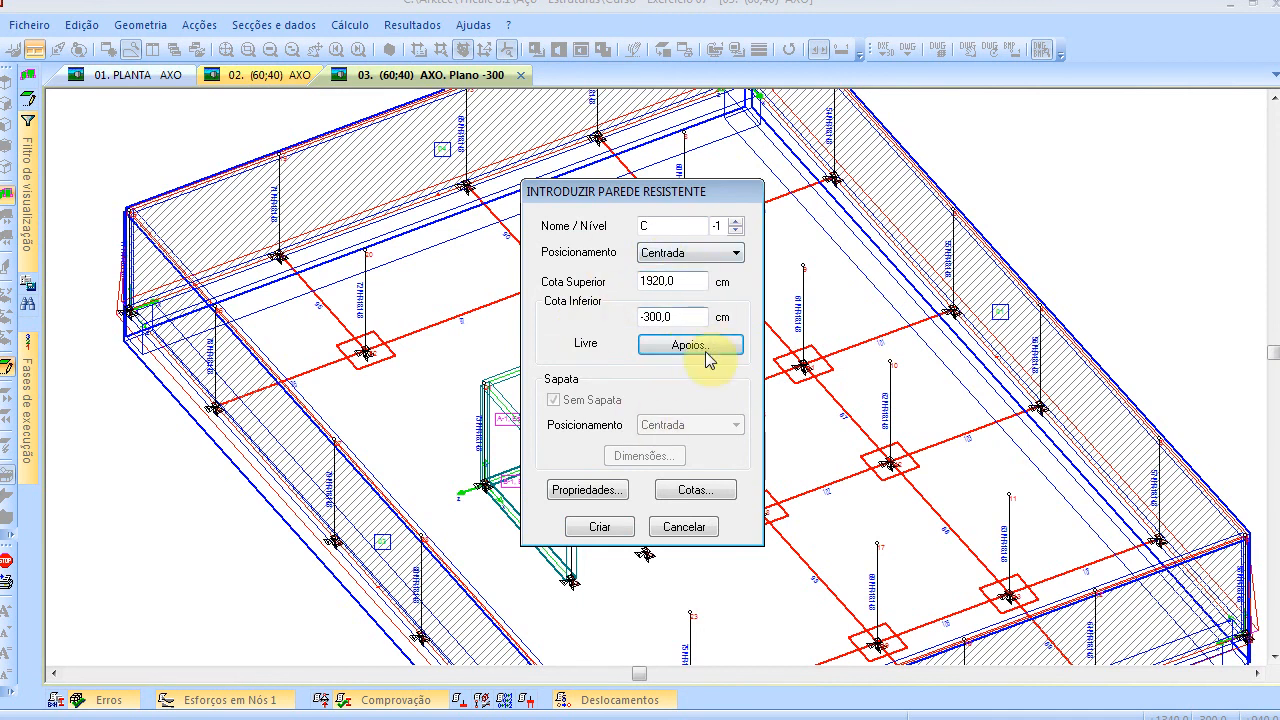
pyautogui.click(605, 526)
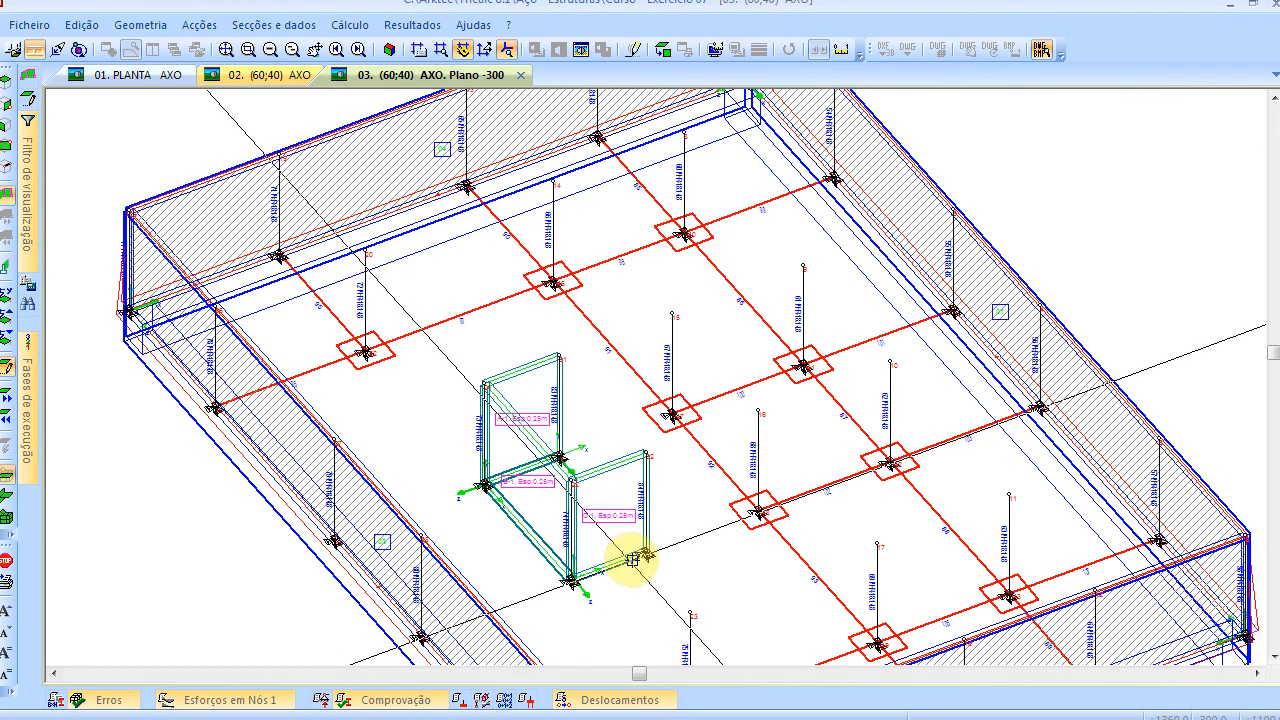
pyautogui.scroll(5, 605, 577)
pyautogui.scroll(-5, 605, 577)
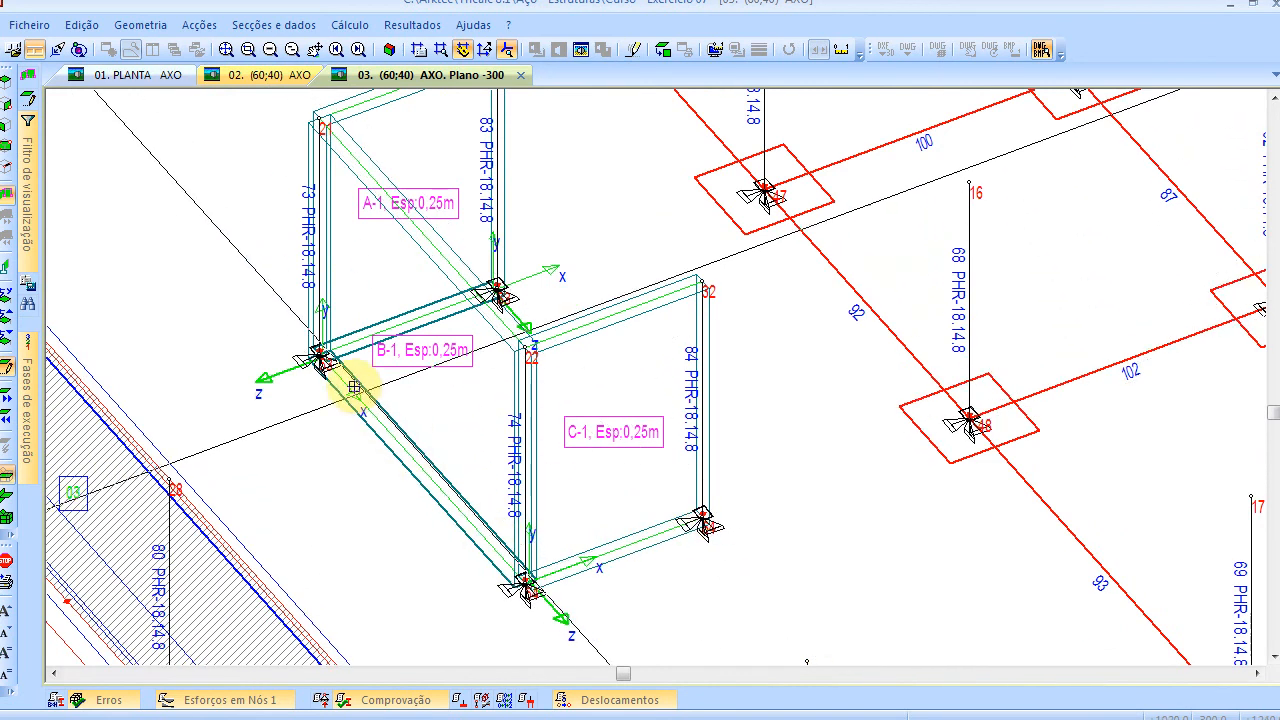
pyautogui.click(445, 297)
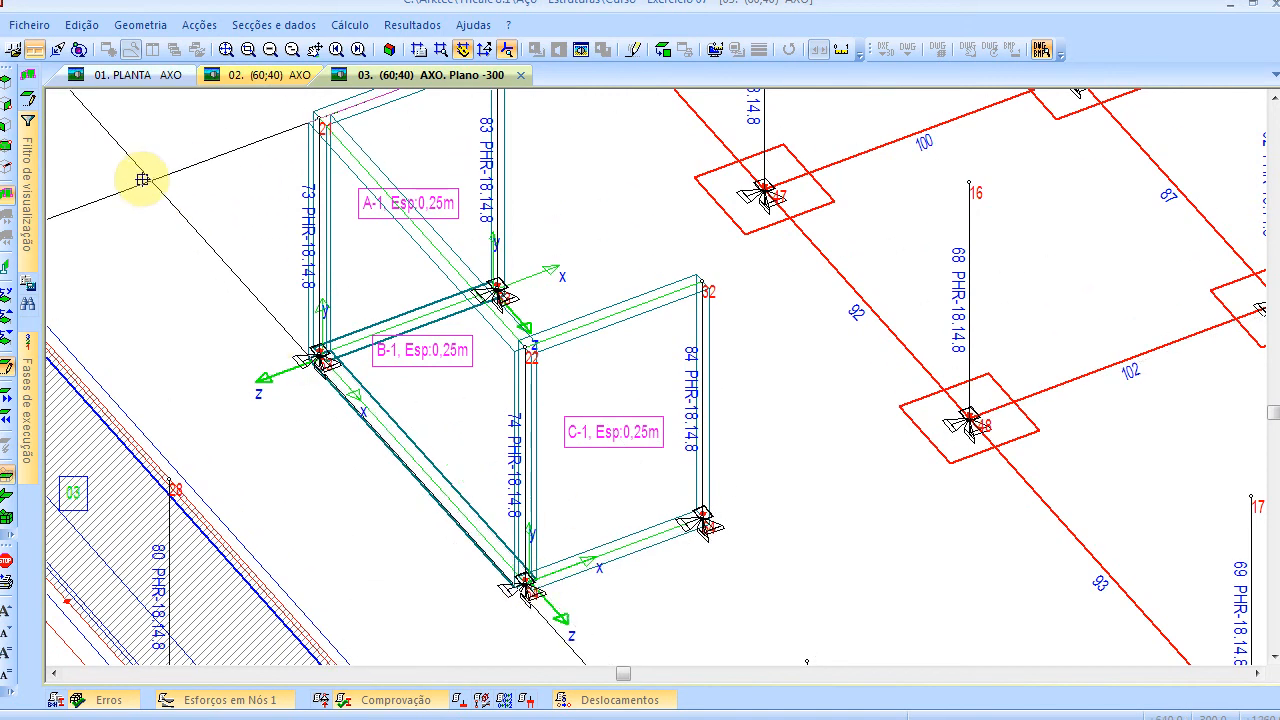
pyautogui.rightClick(142, 180)
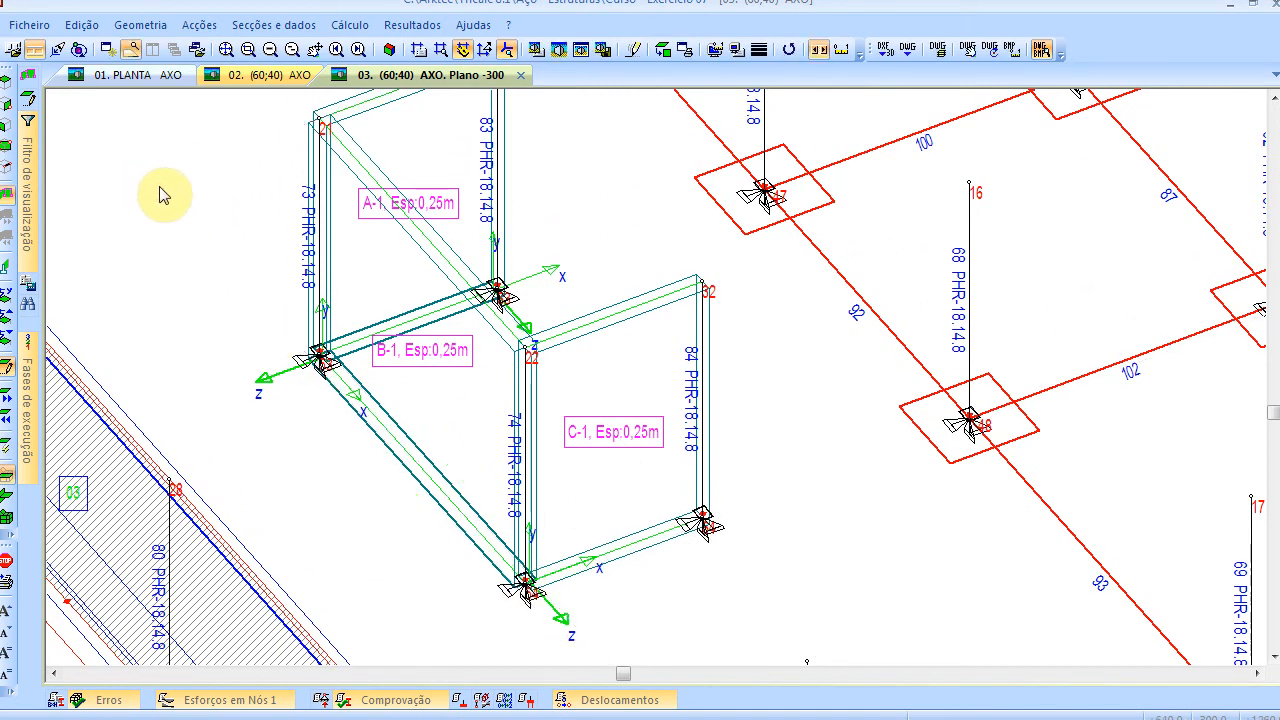
# Modify resistant wall A by setting its external restraints to Livre XYZ
pyautogui.click(140, 25)
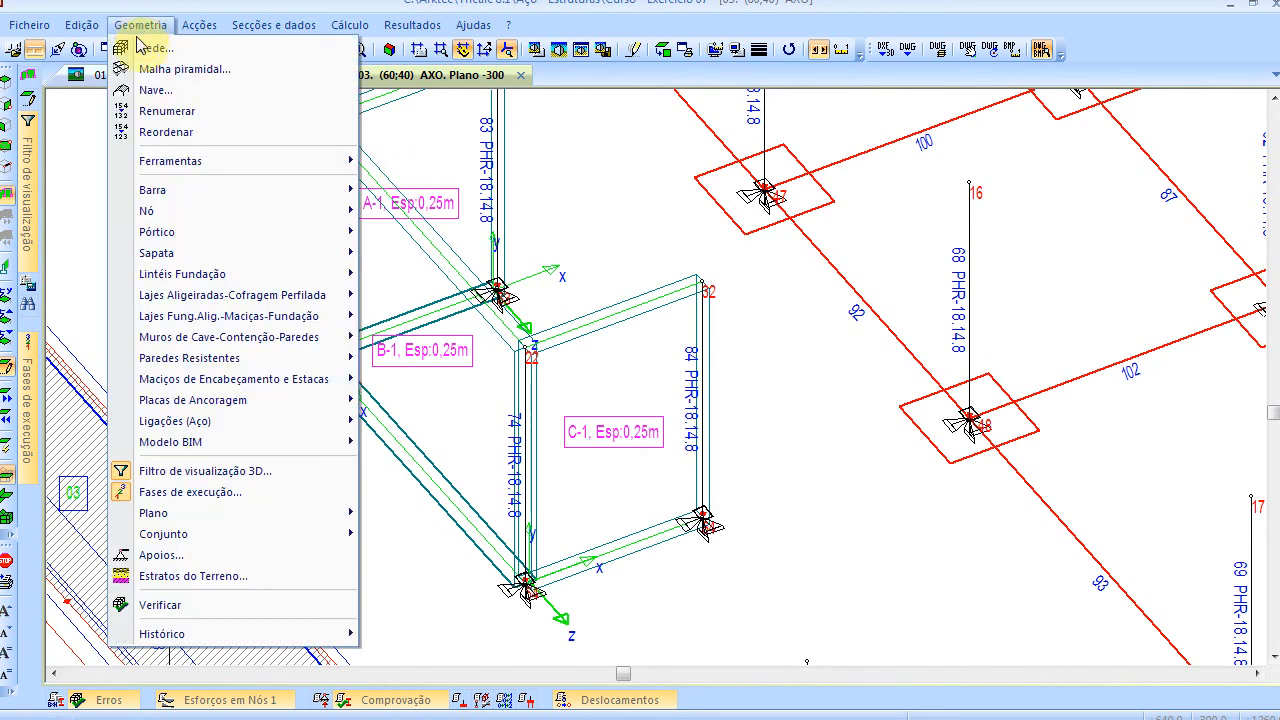
pyautogui.moveTo(229, 358)
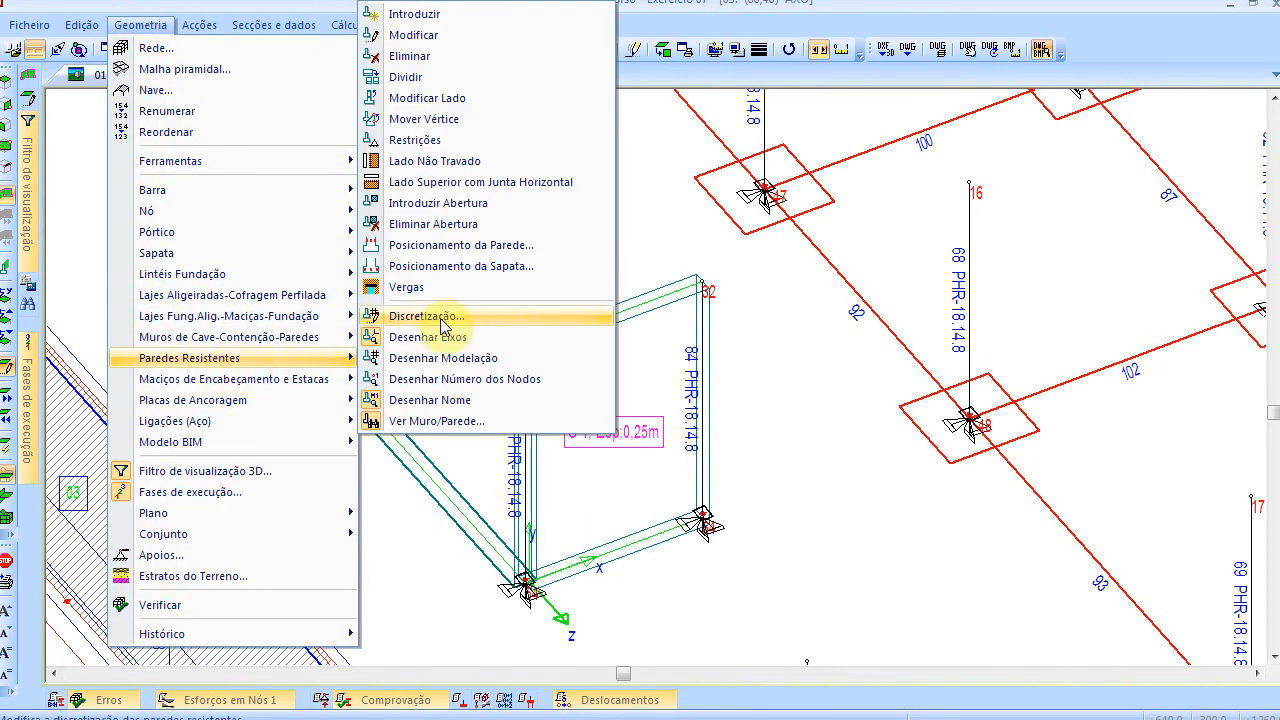
pyautogui.click(446, 36)
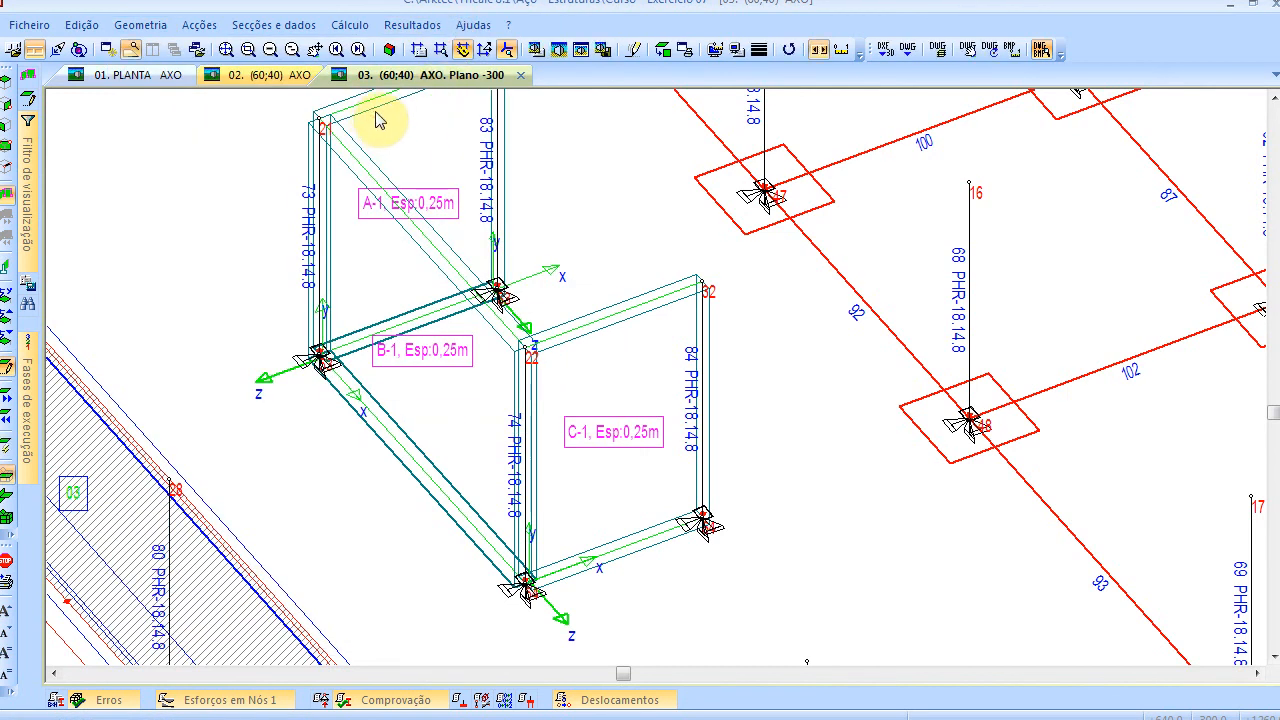
pyautogui.click(405, 130)
pyautogui.click(648, 350)
pyautogui.click(604, 283)
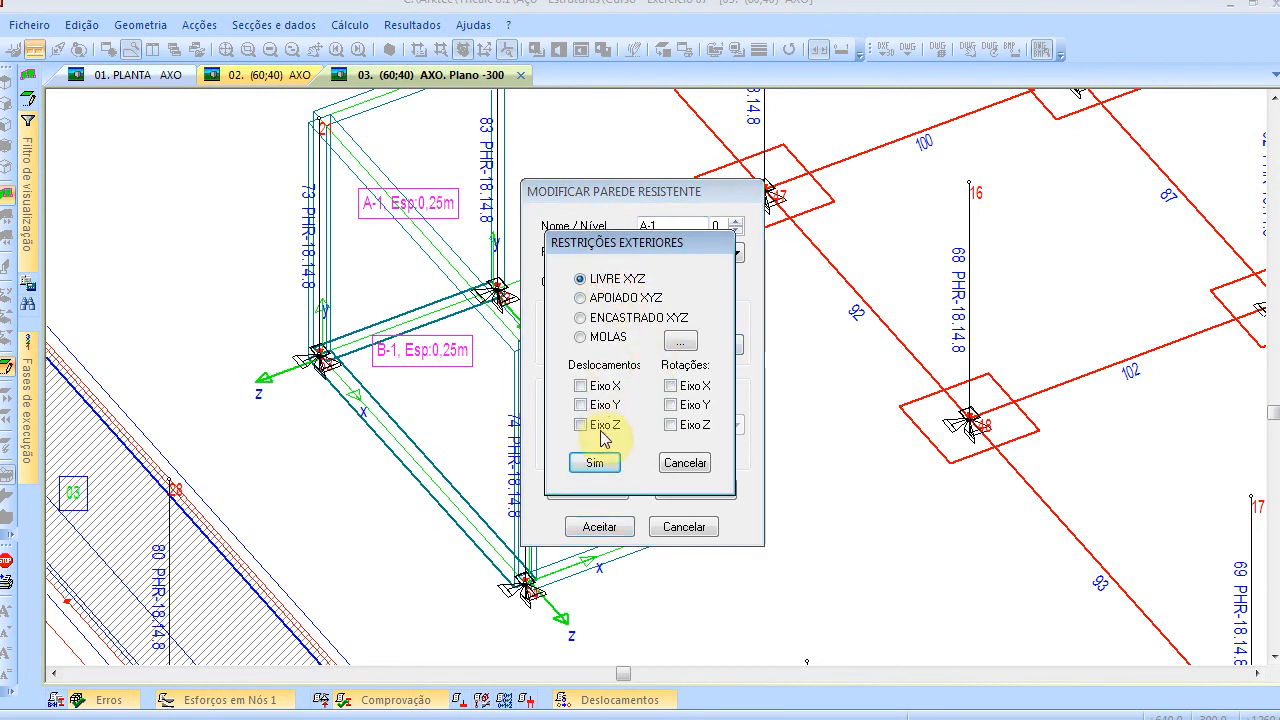
pyautogui.click(604, 462)
pyautogui.click(598, 526)
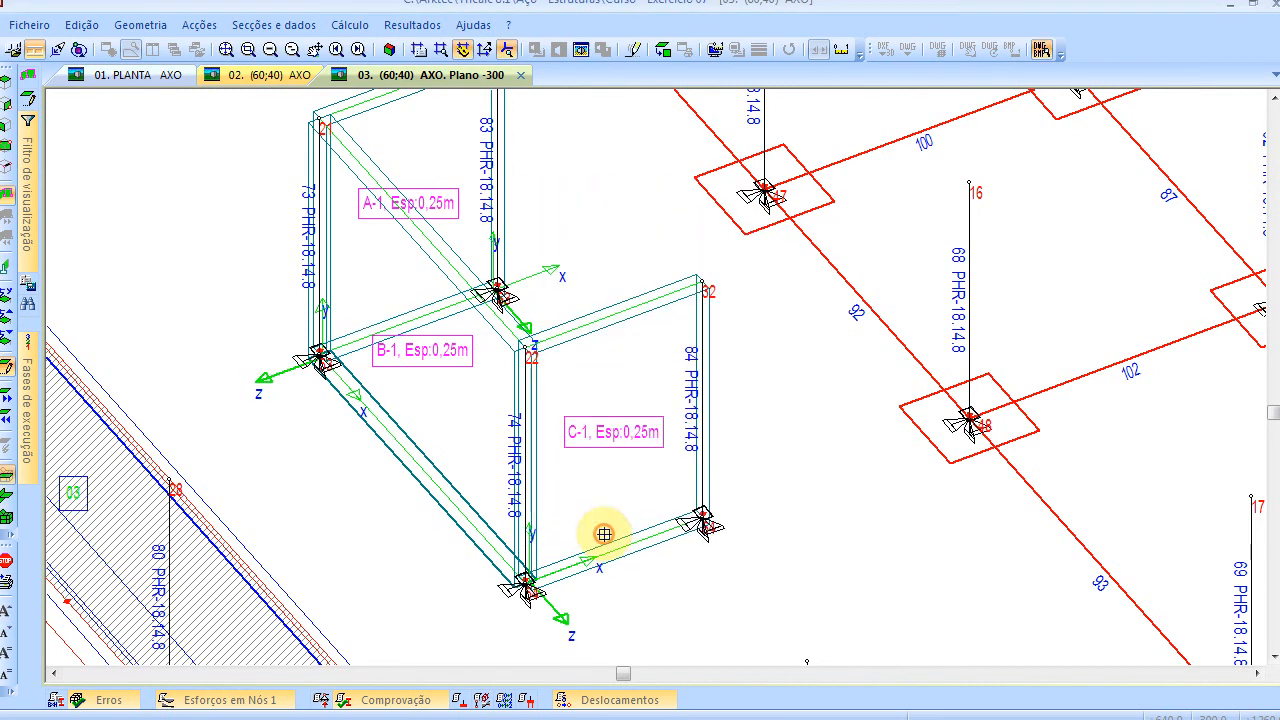
# Modify resistant wall B by setting its external restraints to Livre XYZ, and finish editing the walls
pyautogui.click(451, 519)
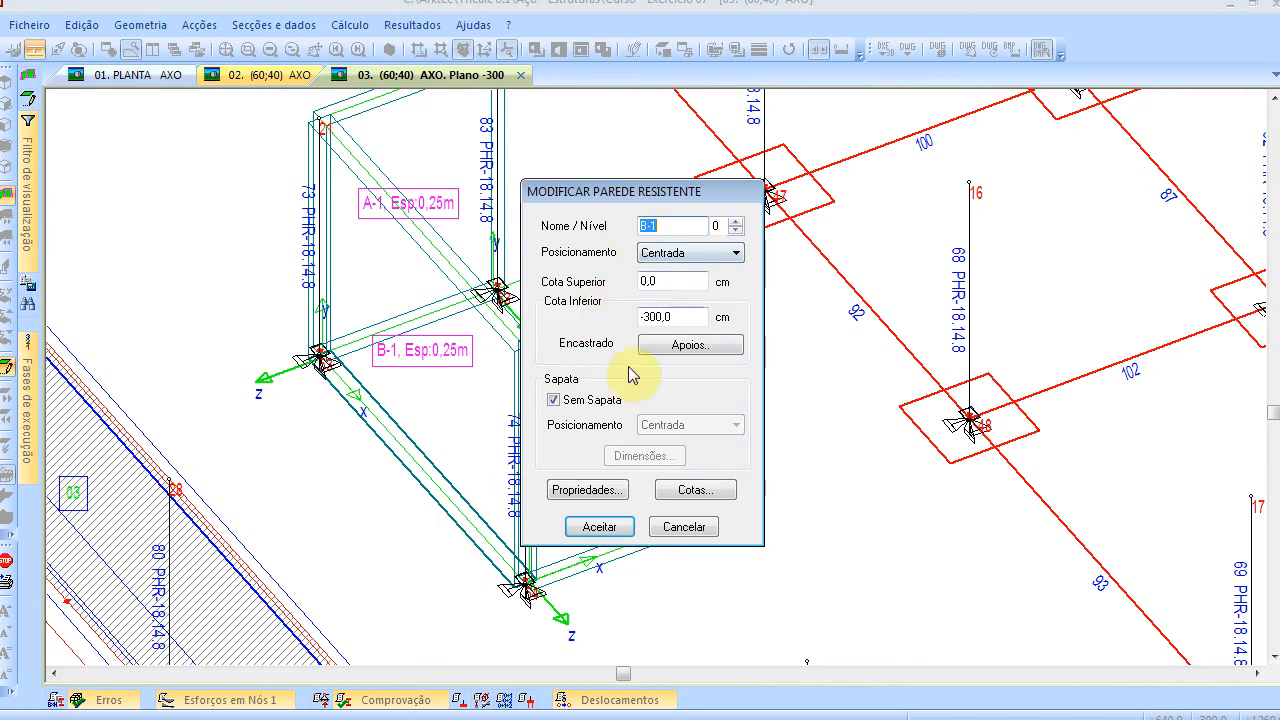
pyautogui.click(650, 344)
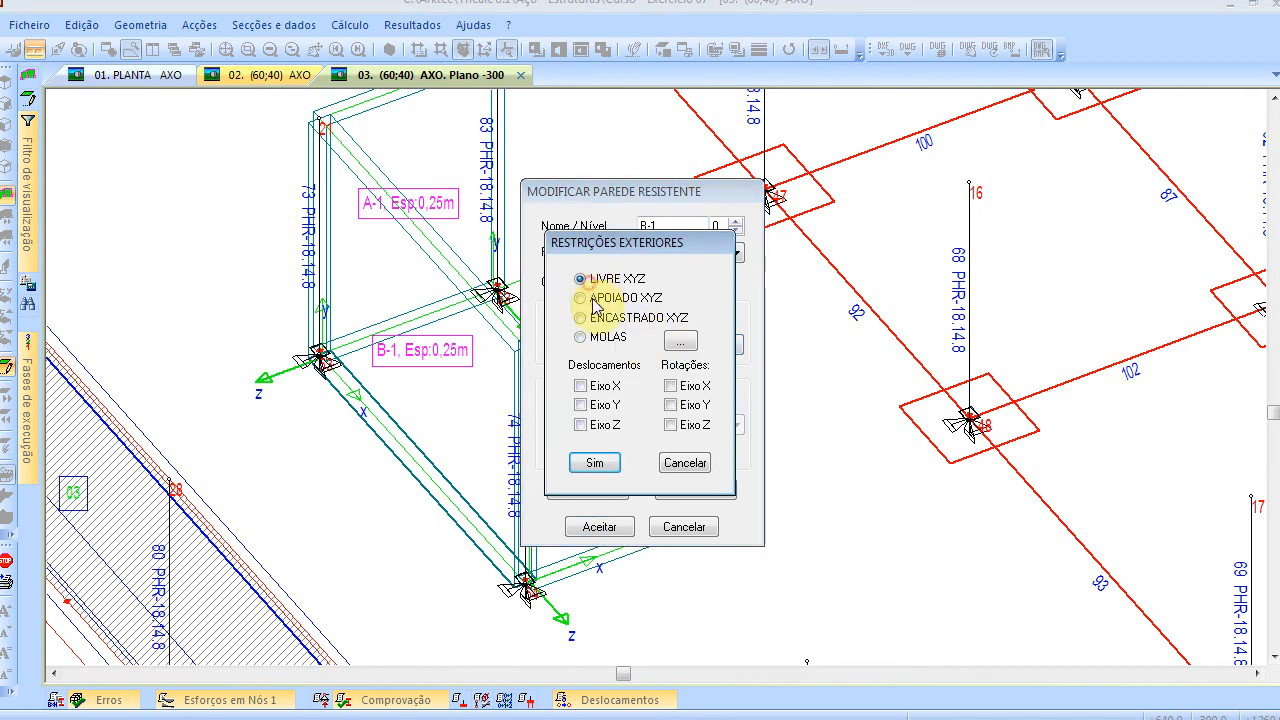
pyautogui.click(611, 469)
pyautogui.click(603, 527)
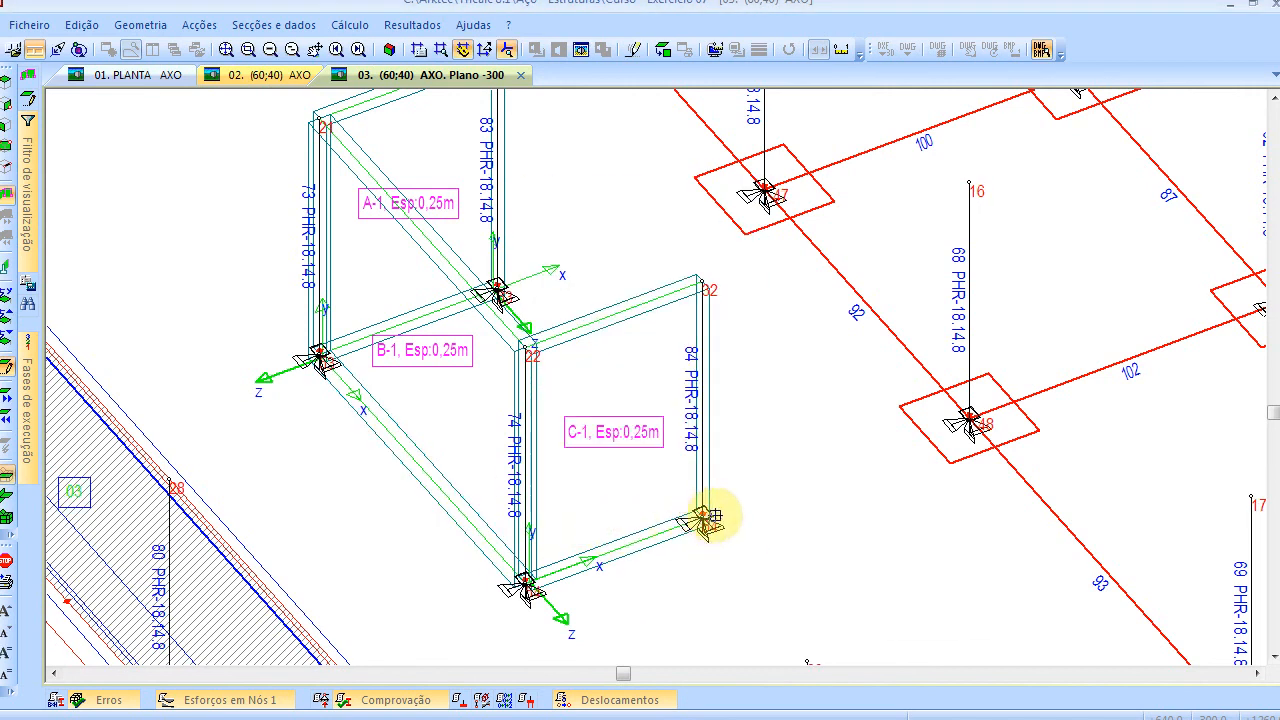
pyautogui.scroll(-3, 712, 517)
pyautogui.scroll(-2, 712, 517)
pyautogui.scroll(5, 714, 522)
pyautogui.scroll(2, 701, 521)
pyautogui.scroll(-5, 692, 522)
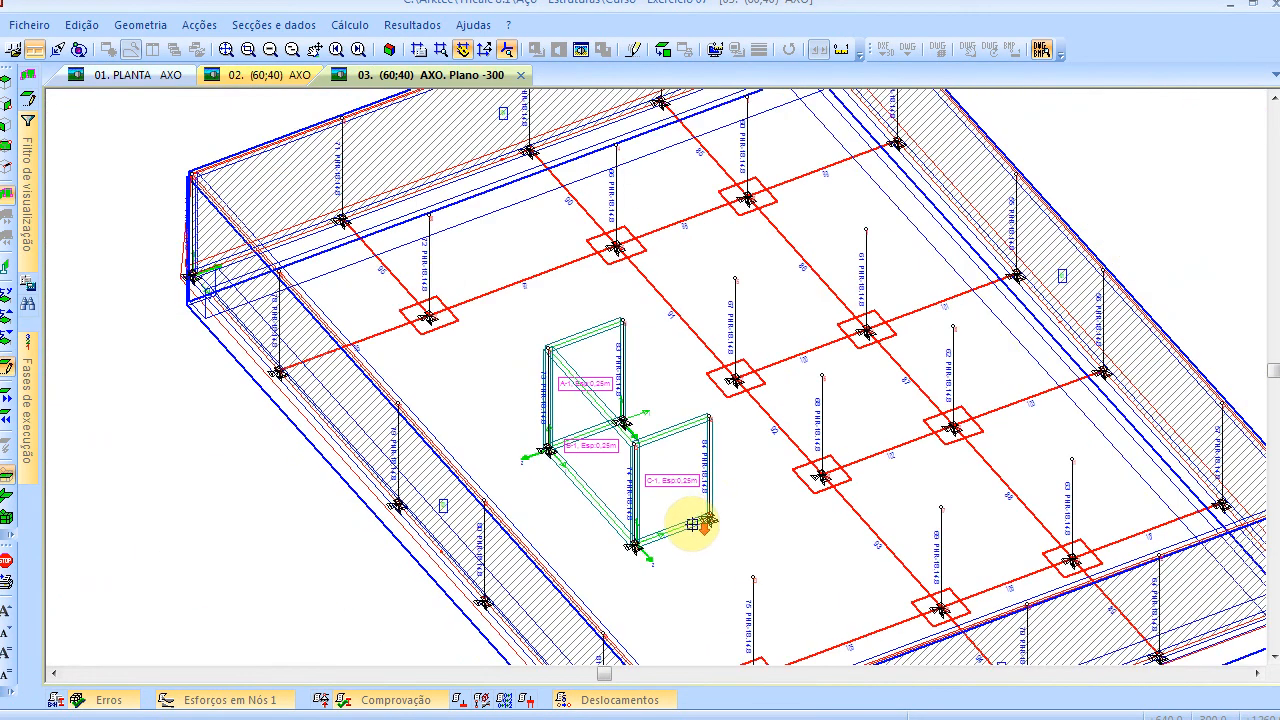
pyautogui.scroll(-2, 690, 526)
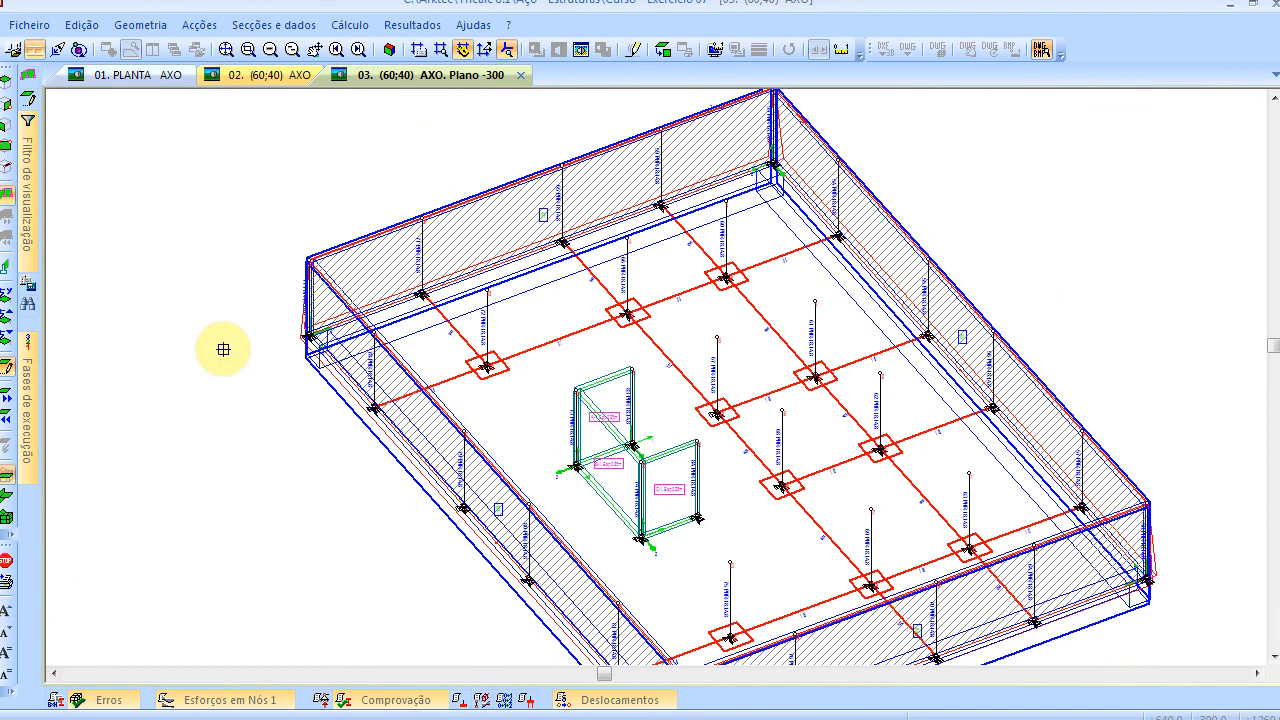
pyautogui.rightClick(211, 343)
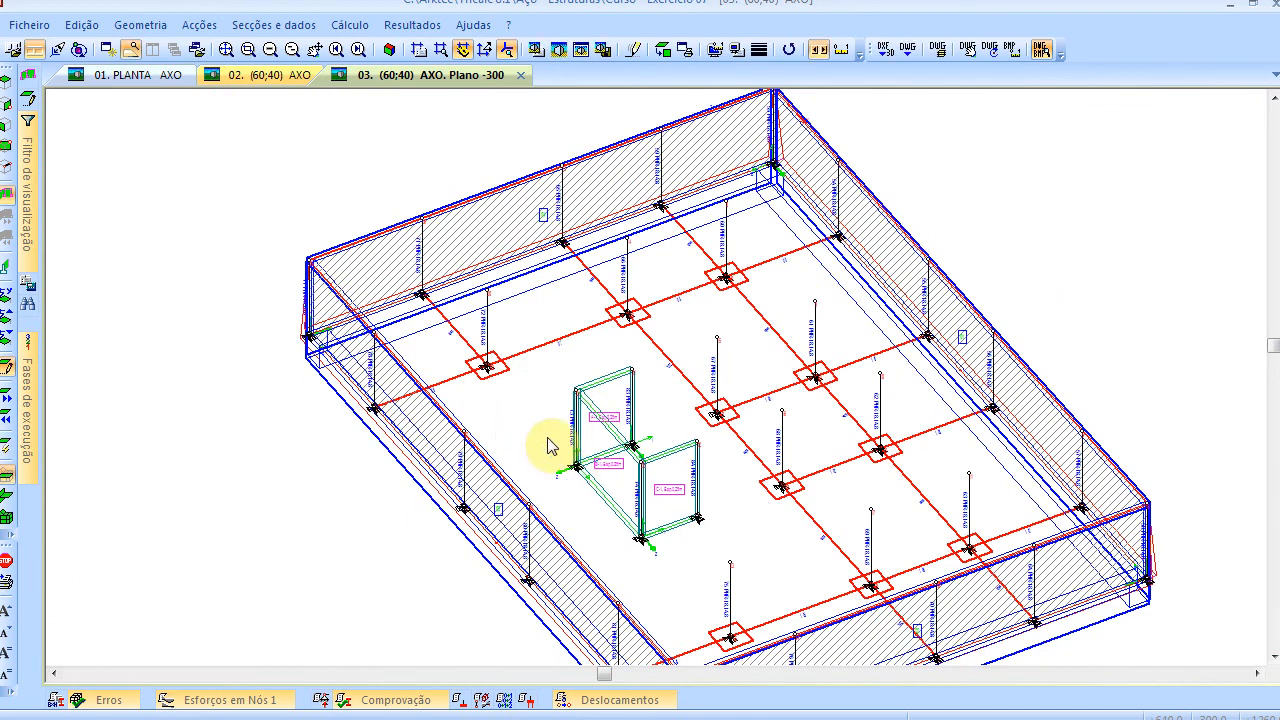
# Display the -300 plane in plan view, framed closely on the three resistant walls of the core
pyautogui.moveTo(632, 462); pyautogui.dragTo(578, 427, button='middle')
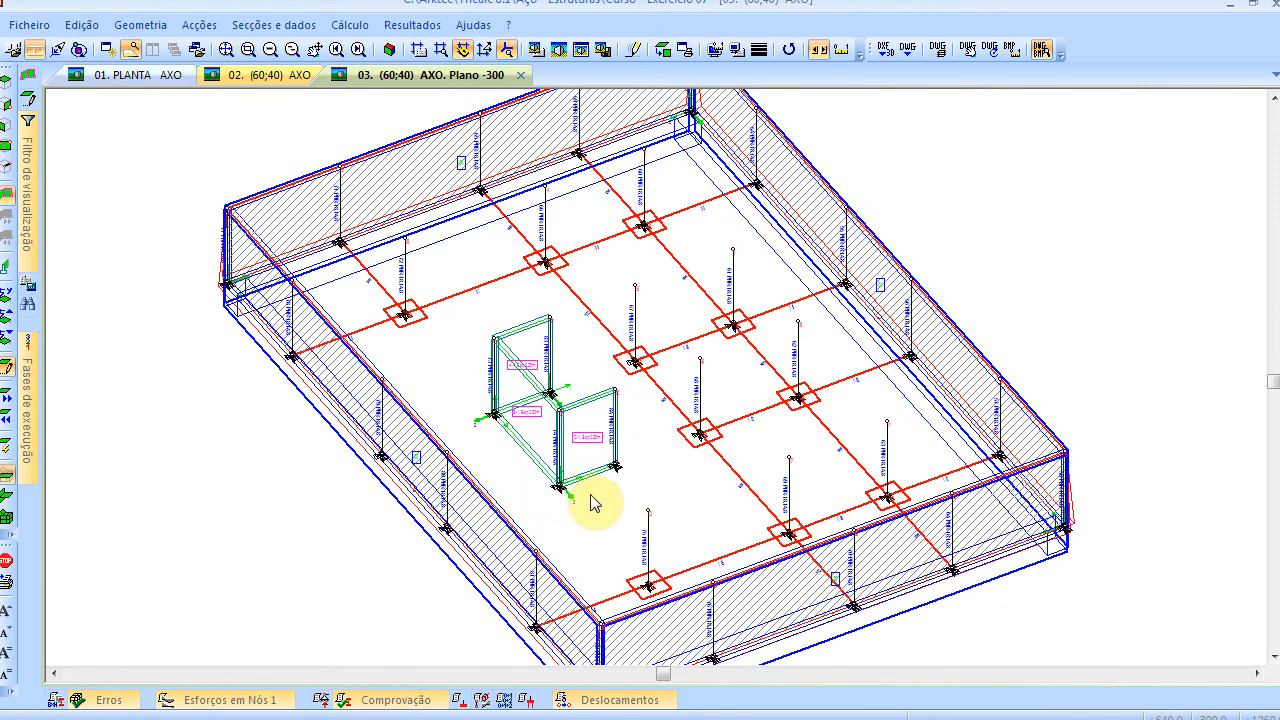
pyautogui.click(663, 53)
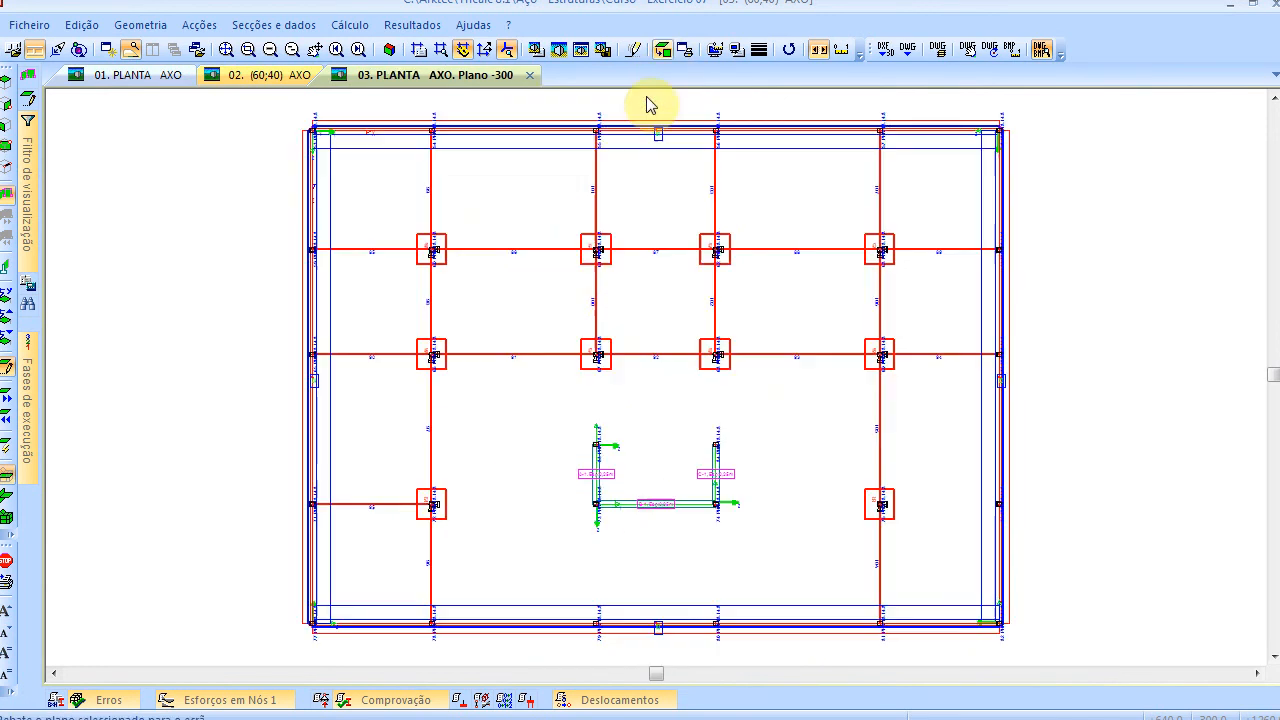
pyautogui.scroll(3, 677, 508)
pyautogui.scroll(1, 677, 518)
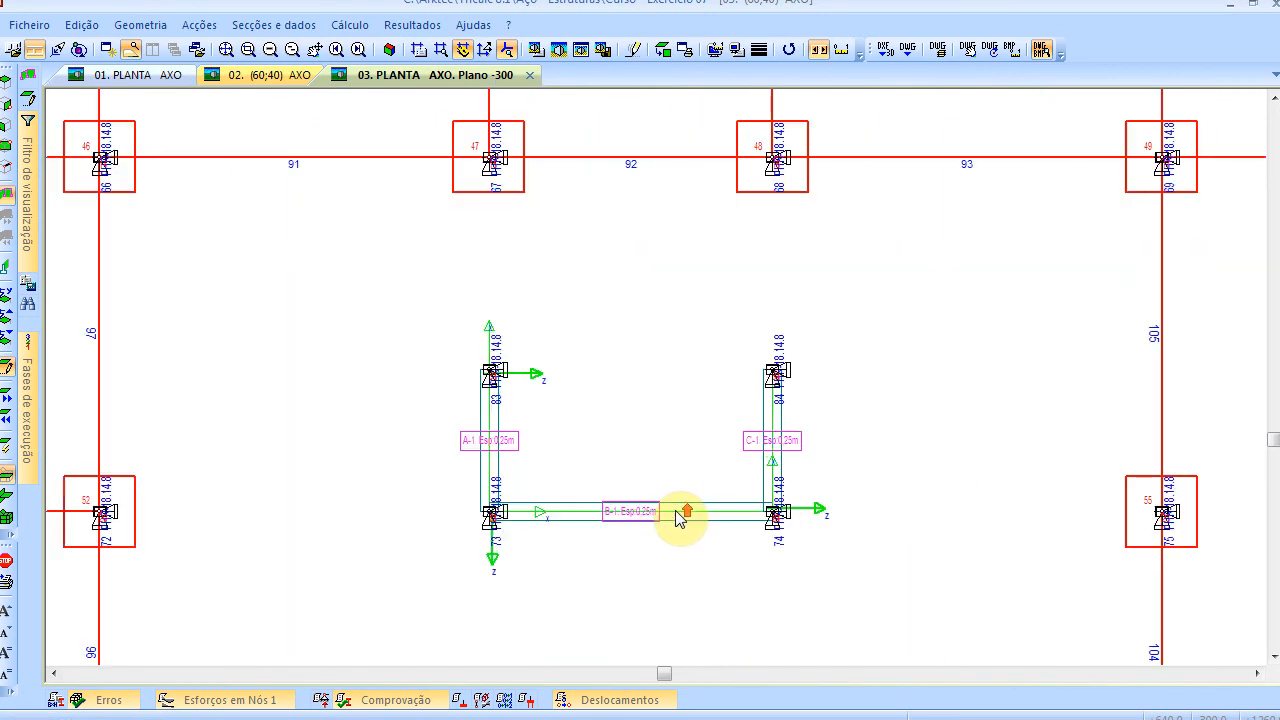
pyautogui.moveTo(714, 506); pyautogui.dragTo(592, 480, button='middle')
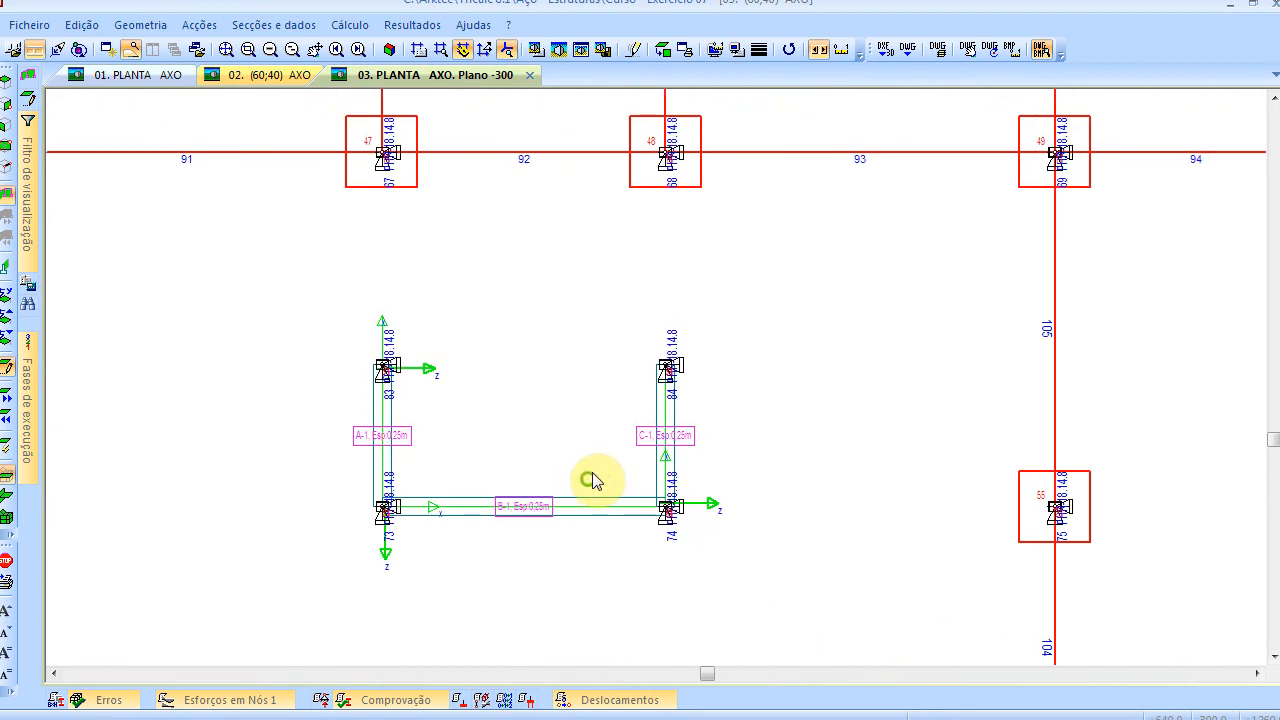
# Start a foundation slab named LF with surface loads of 1 kN/m2 for Permanentes and 1 kN/m2 for Q1 Sobrecargas
pyautogui.click(148, 25)
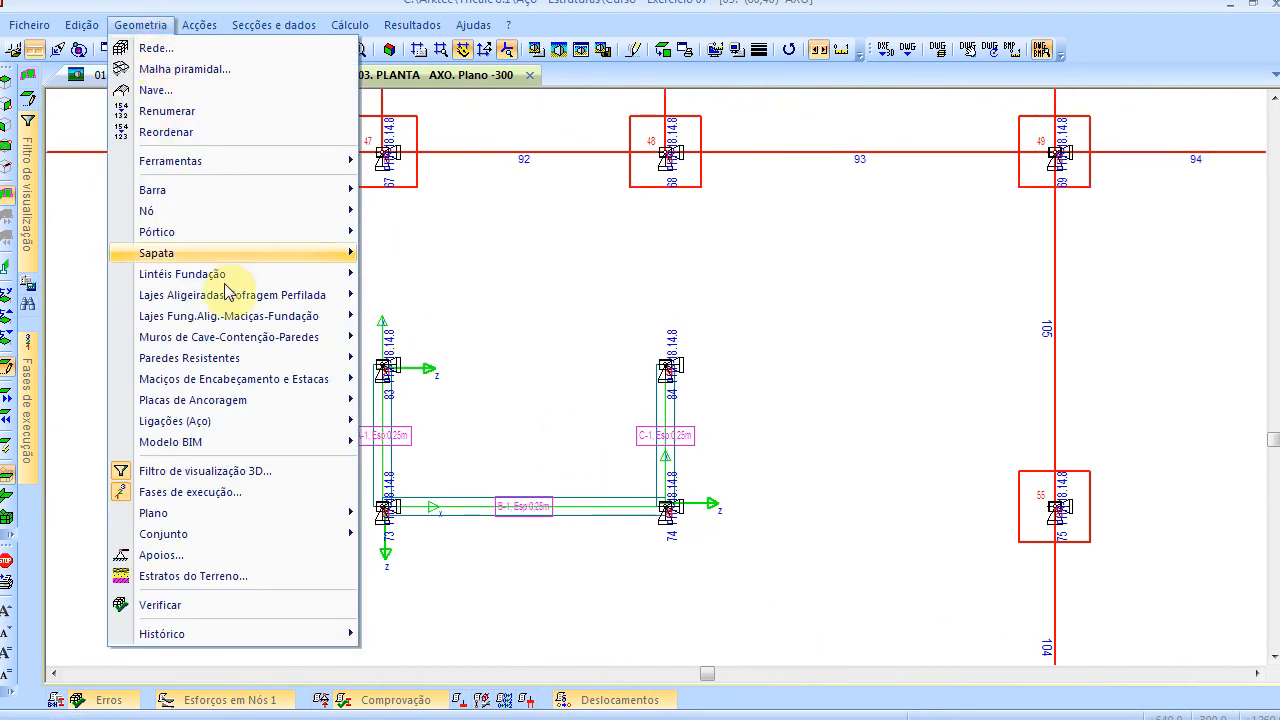
pyautogui.moveTo(236, 320)
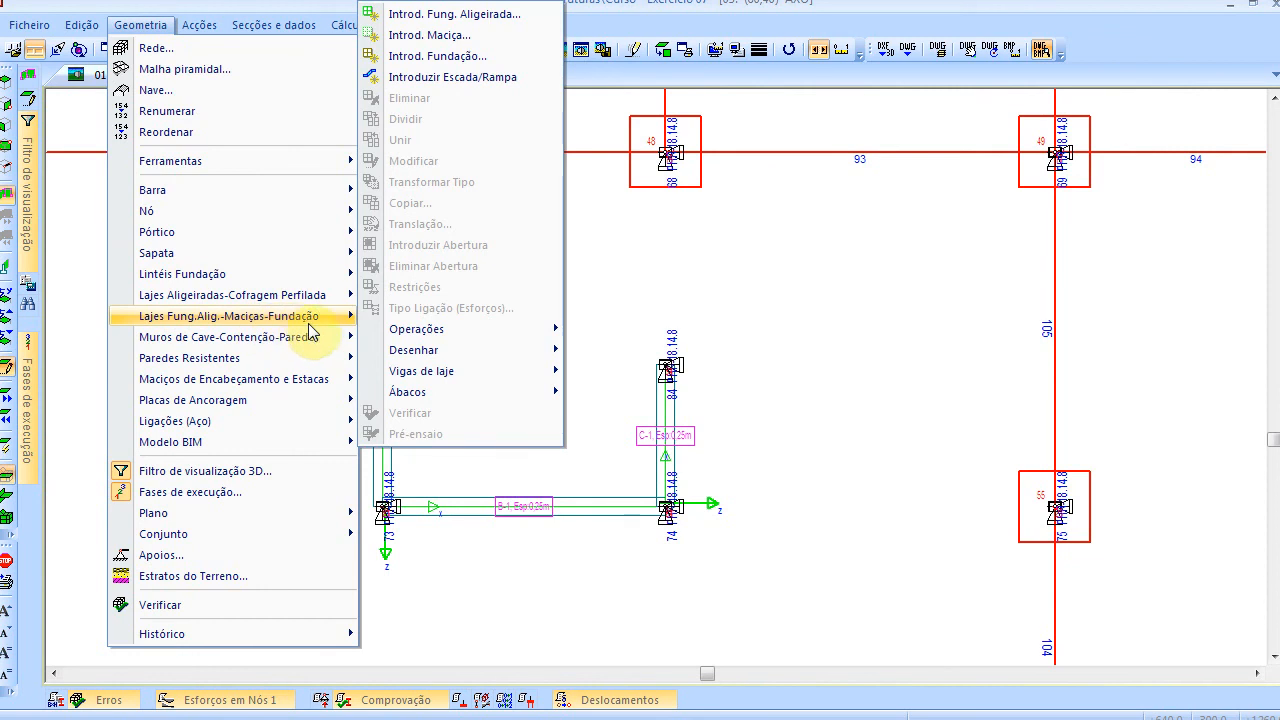
pyautogui.click(463, 62)
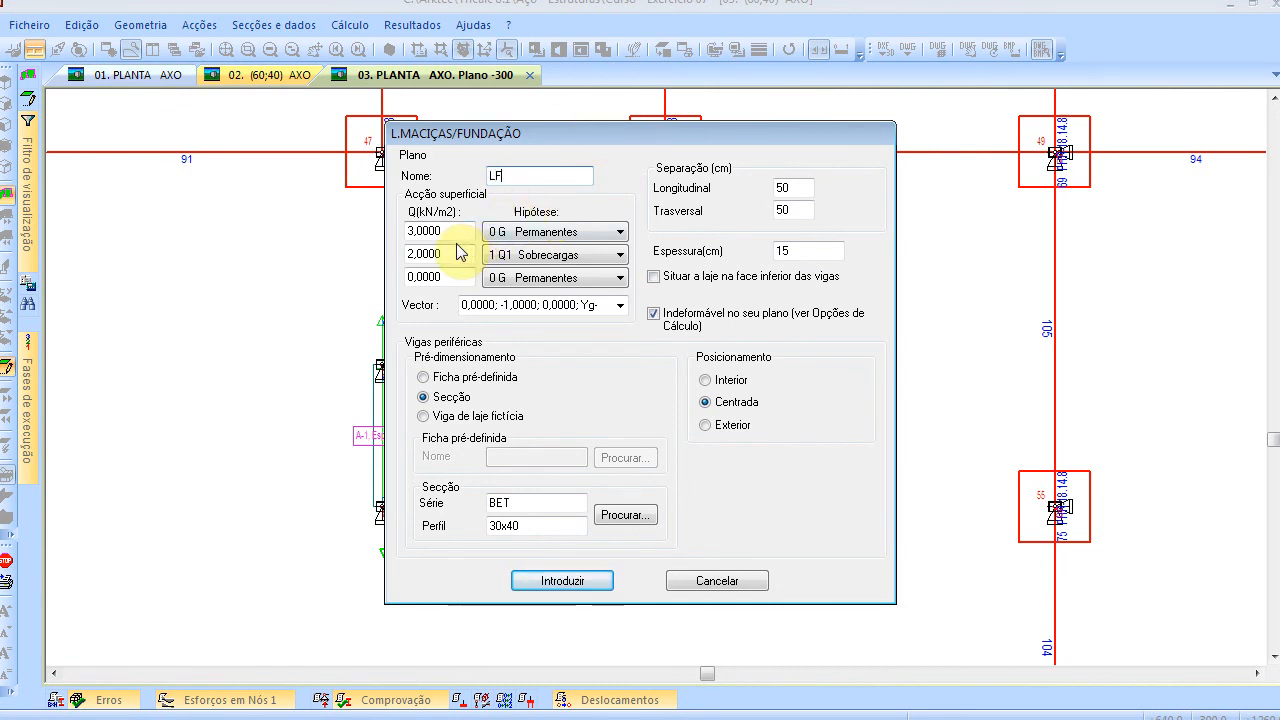
pyautogui.moveTo(455, 239); pyautogui.dragTo(338, 226)
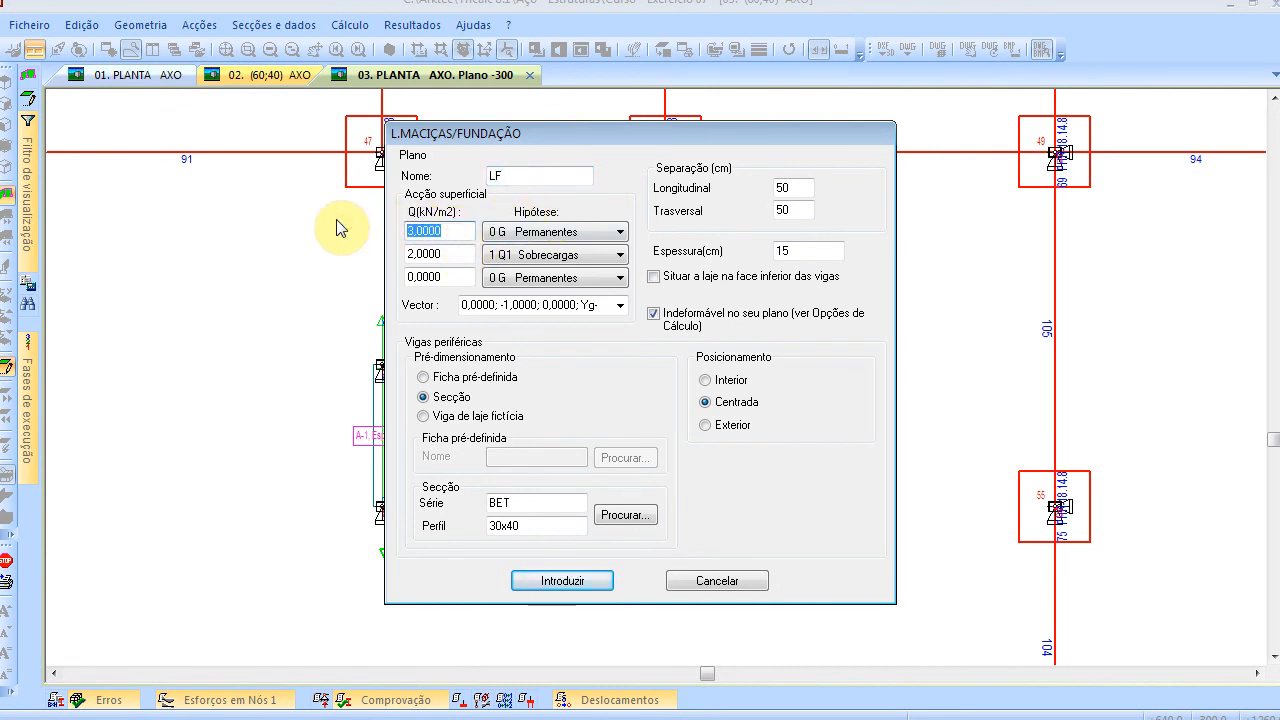
pyautogui.write('1')
pyautogui.moveTo(451, 256); pyautogui.dragTo(338, 253)
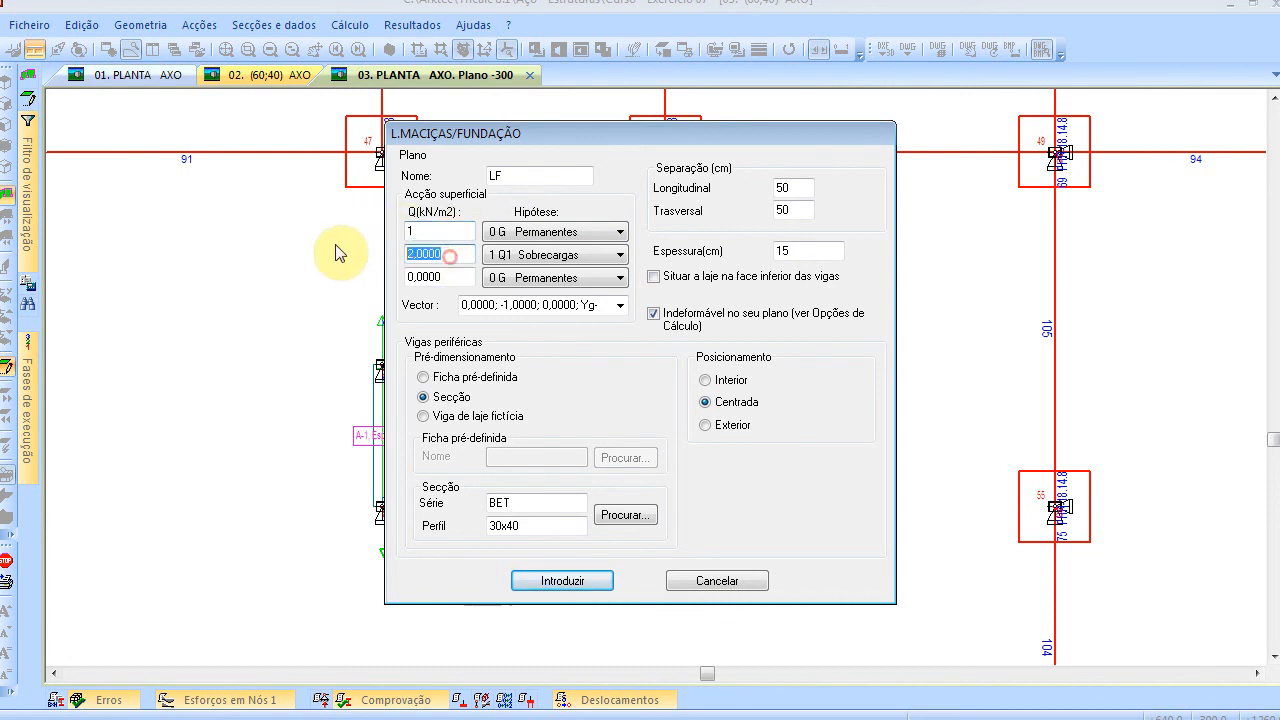
pyautogui.write('1')
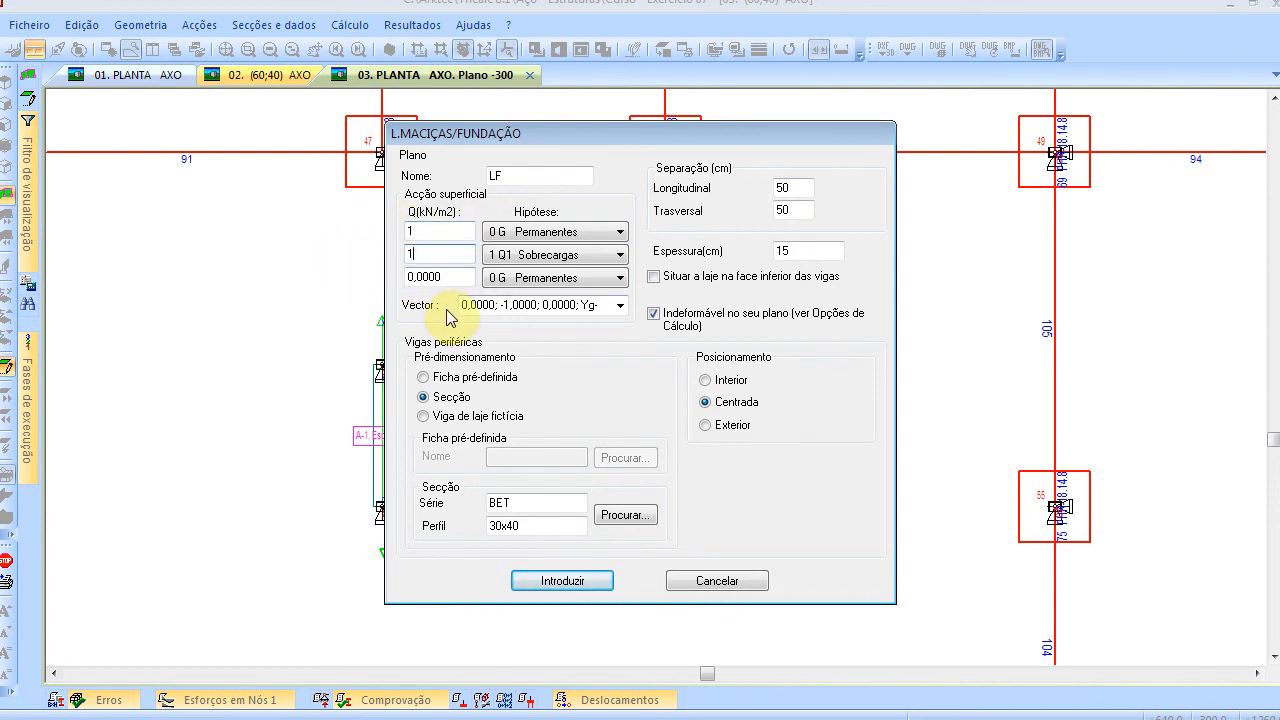
# Give slab LF fictitious perimeter beams, 100 cm longitudinal and transverse spacing and 80 cm thickness, and accept its data
pyautogui.click(446, 418)
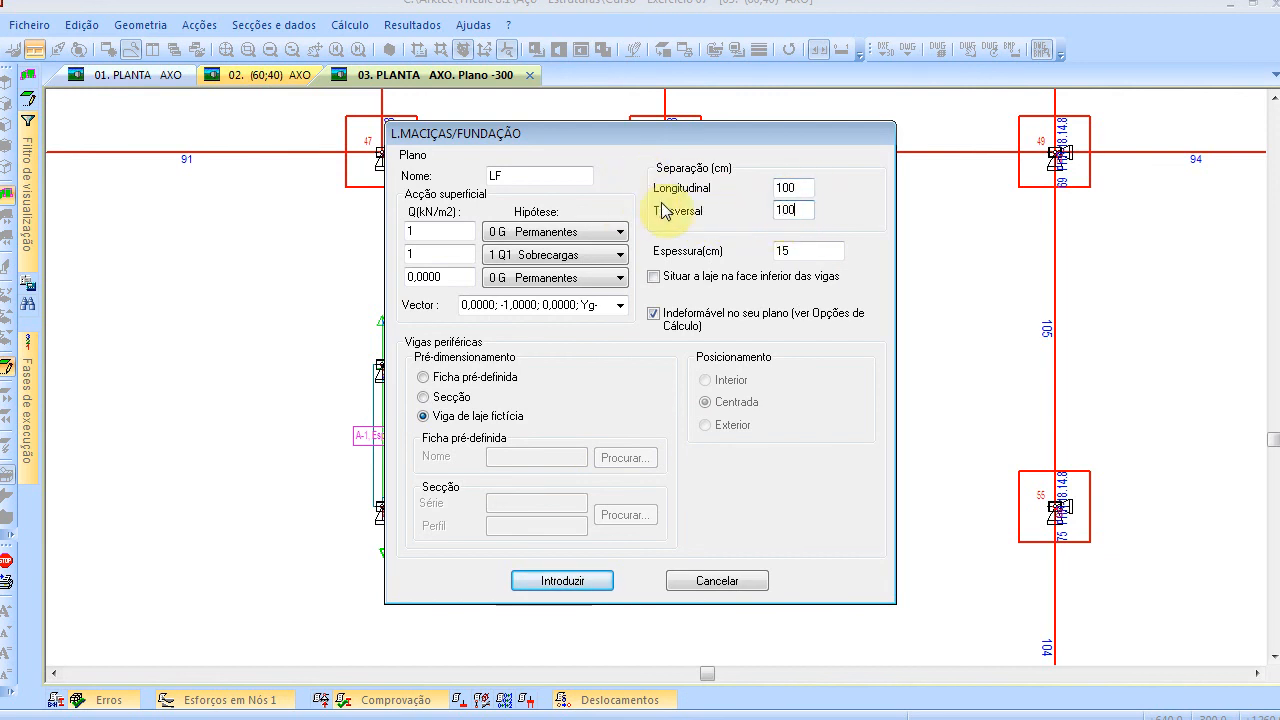
pyautogui.doubleClick(813, 249)
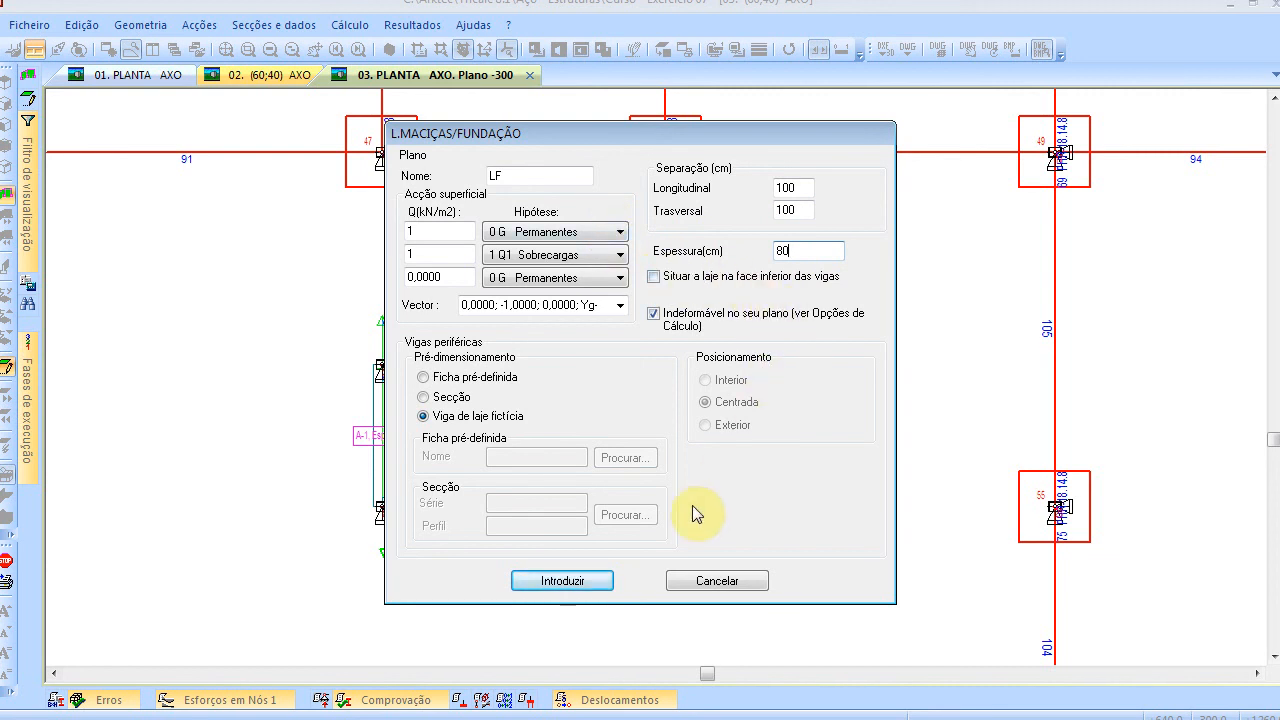
pyautogui.click(593, 583)
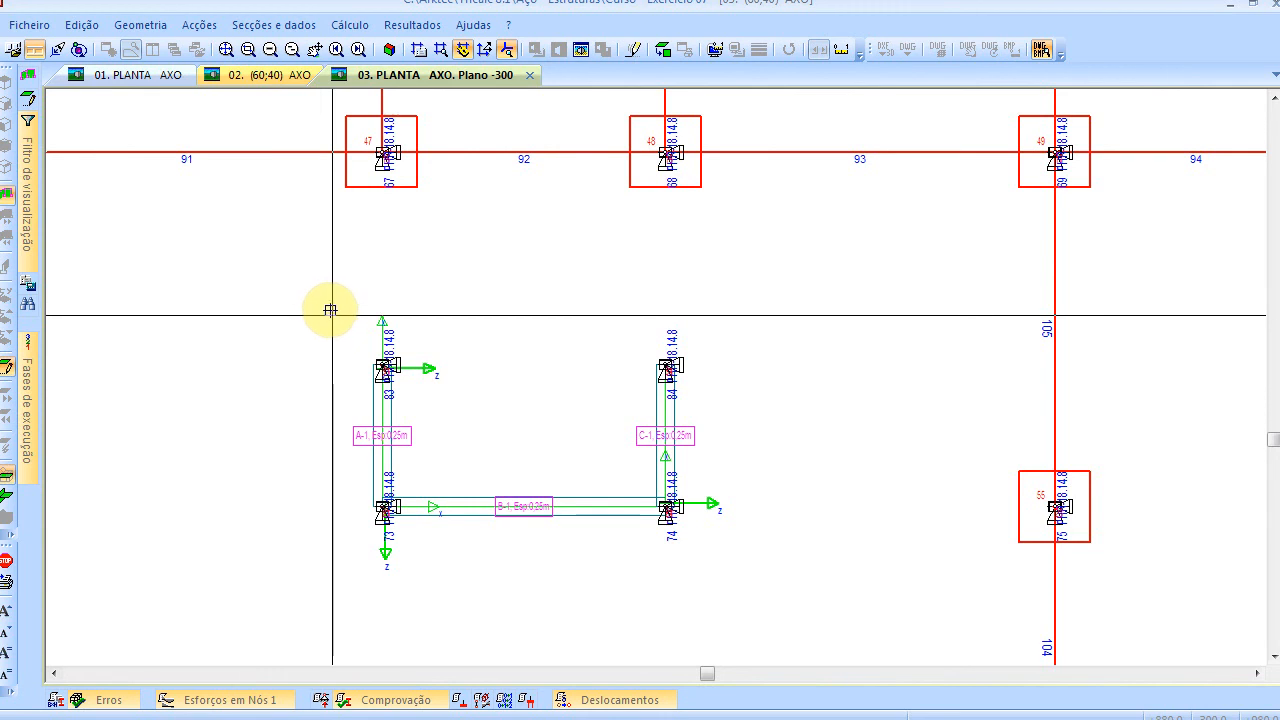
# Outline the foundation slab as a rectangle around the three core walls, extending past them on every side, and close its polygon
pyautogui.click(330, 312)
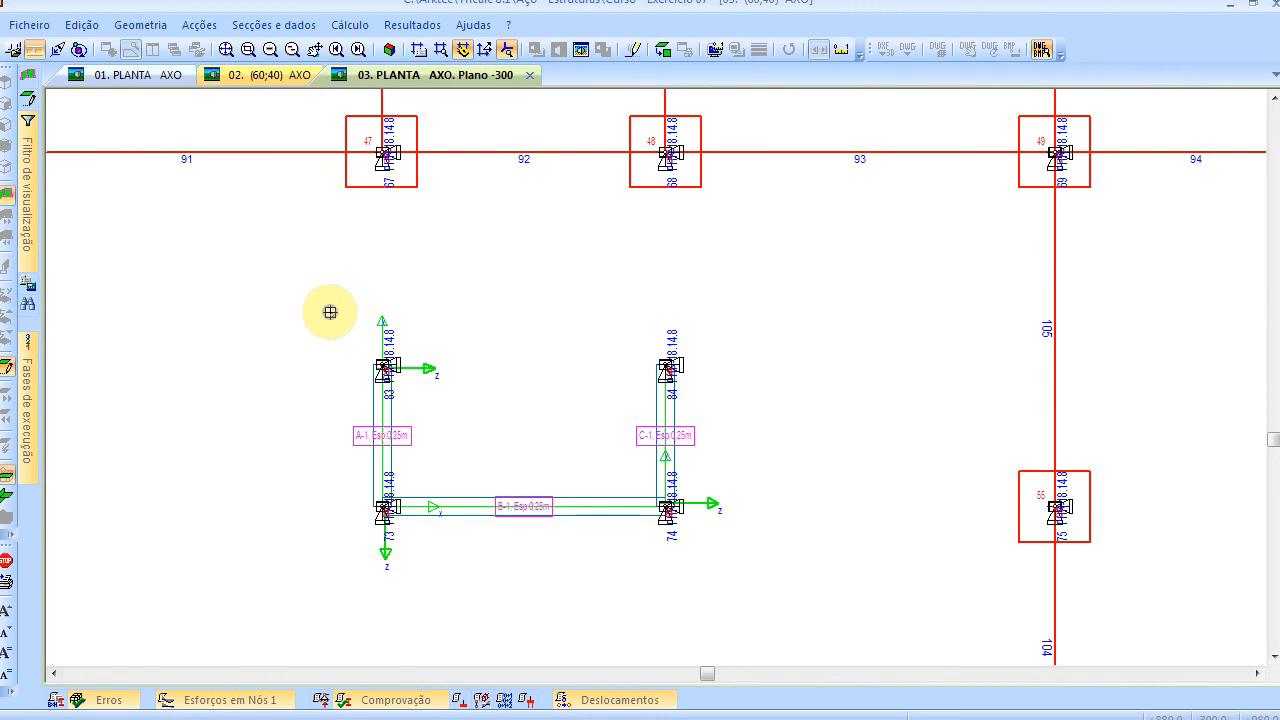
pyautogui.click(714, 316)
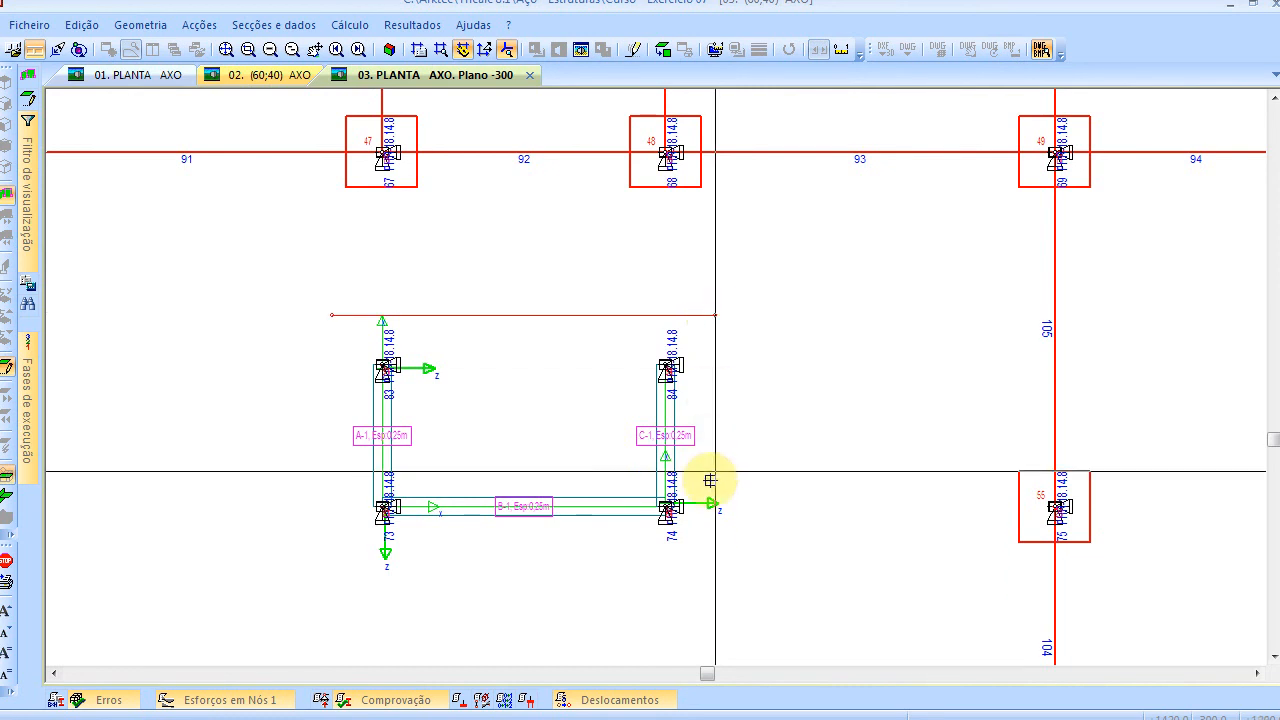
pyautogui.click(714, 557)
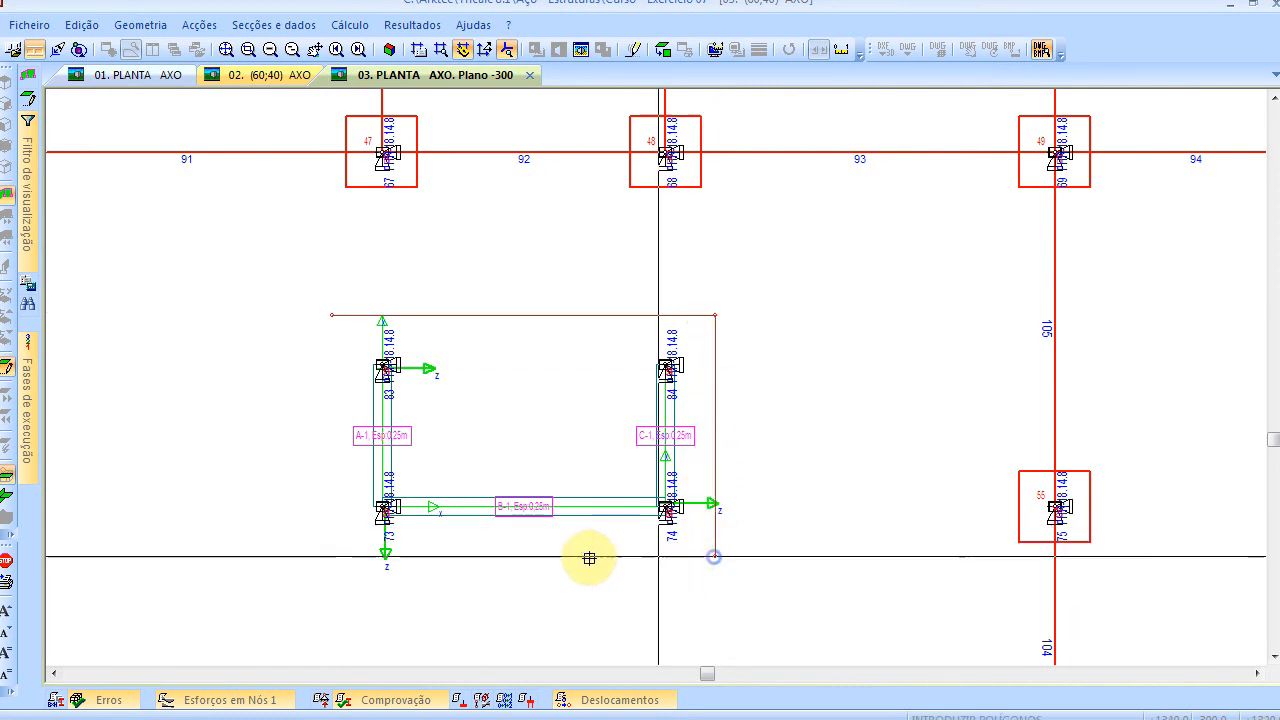
pyautogui.click(333, 558)
pyautogui.rightClick(294, 303)
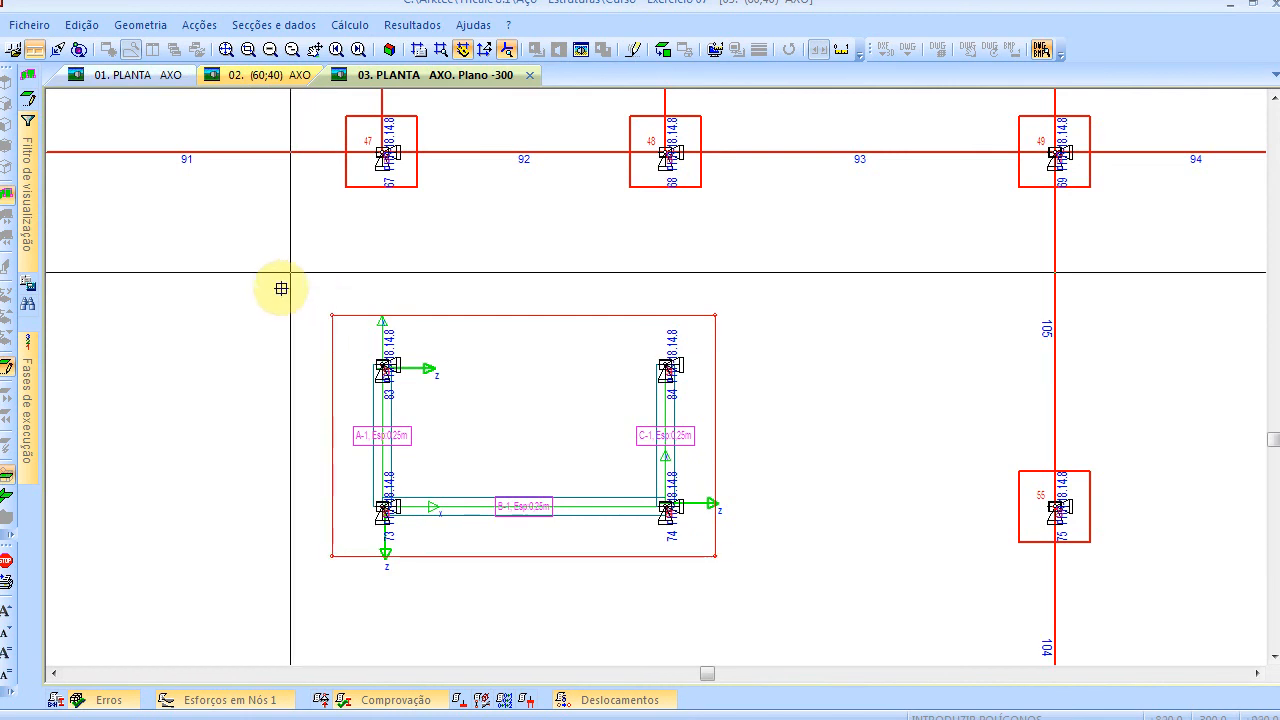
pyautogui.rightClick(219, 314)
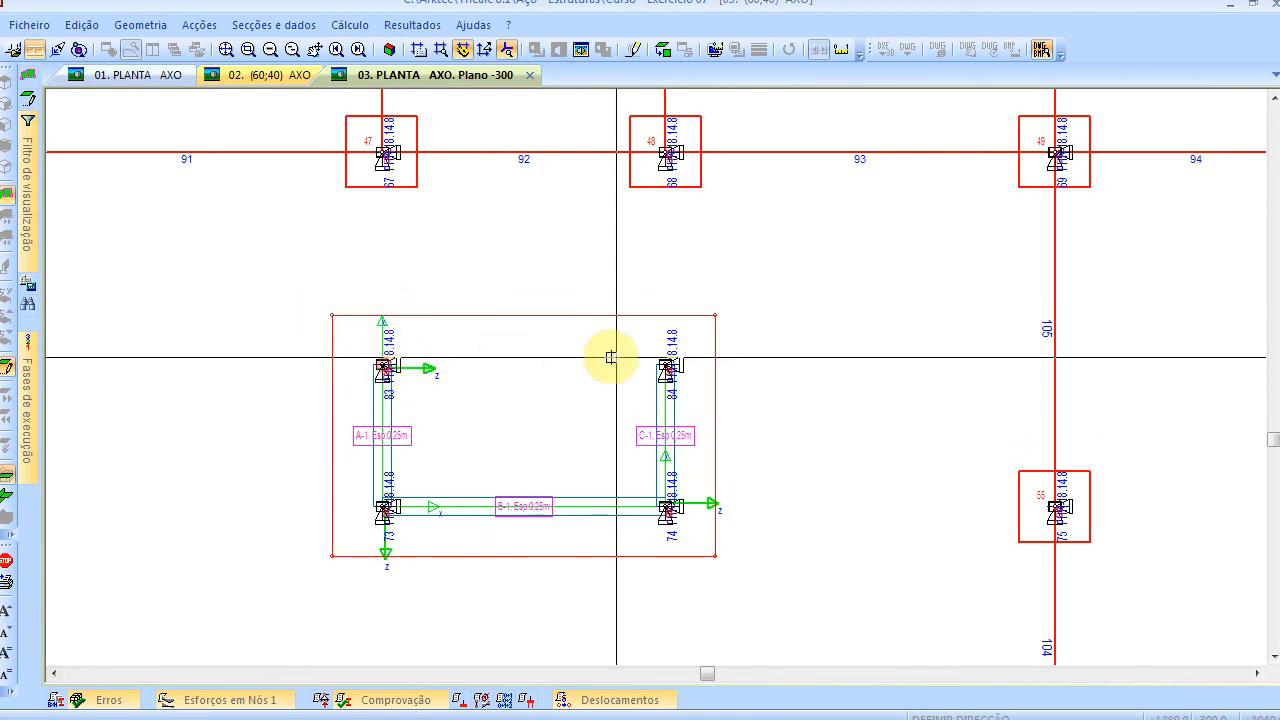
# Set the slab direction at the free end of wall C, calculate its ábacos automatically and finish introducing slabs
pyautogui.click(665, 365)
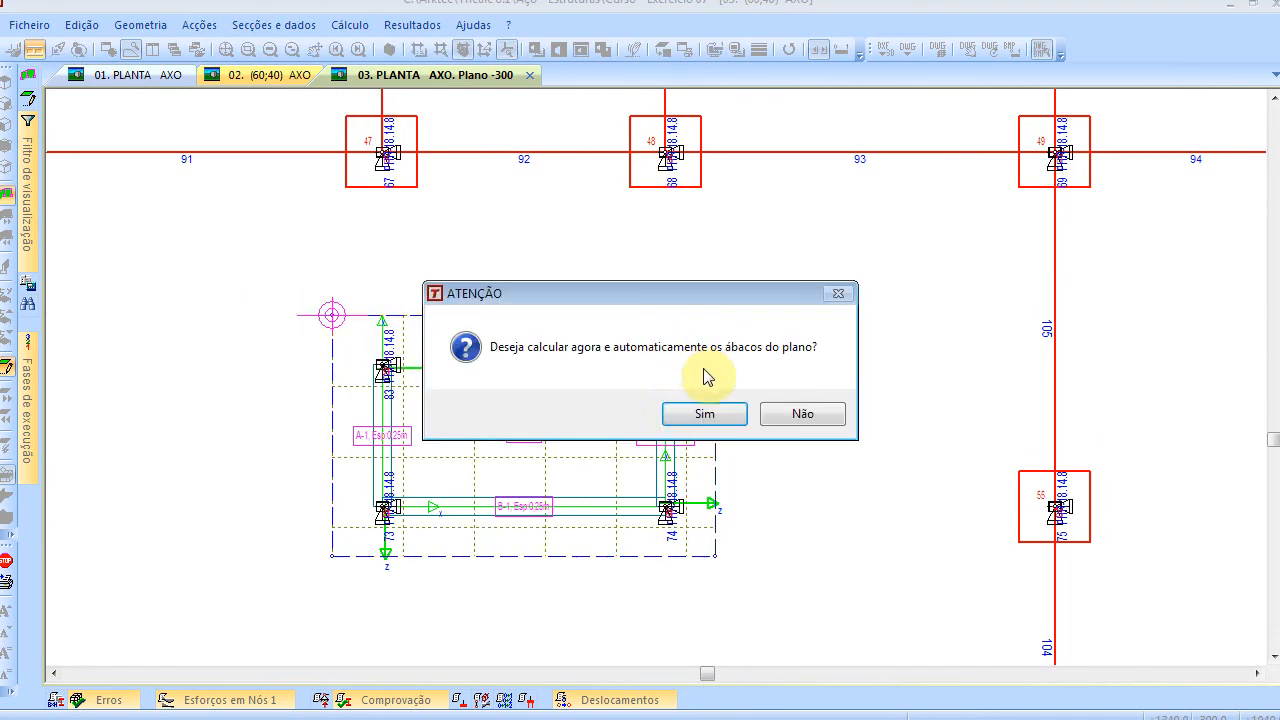
pyautogui.click(731, 416)
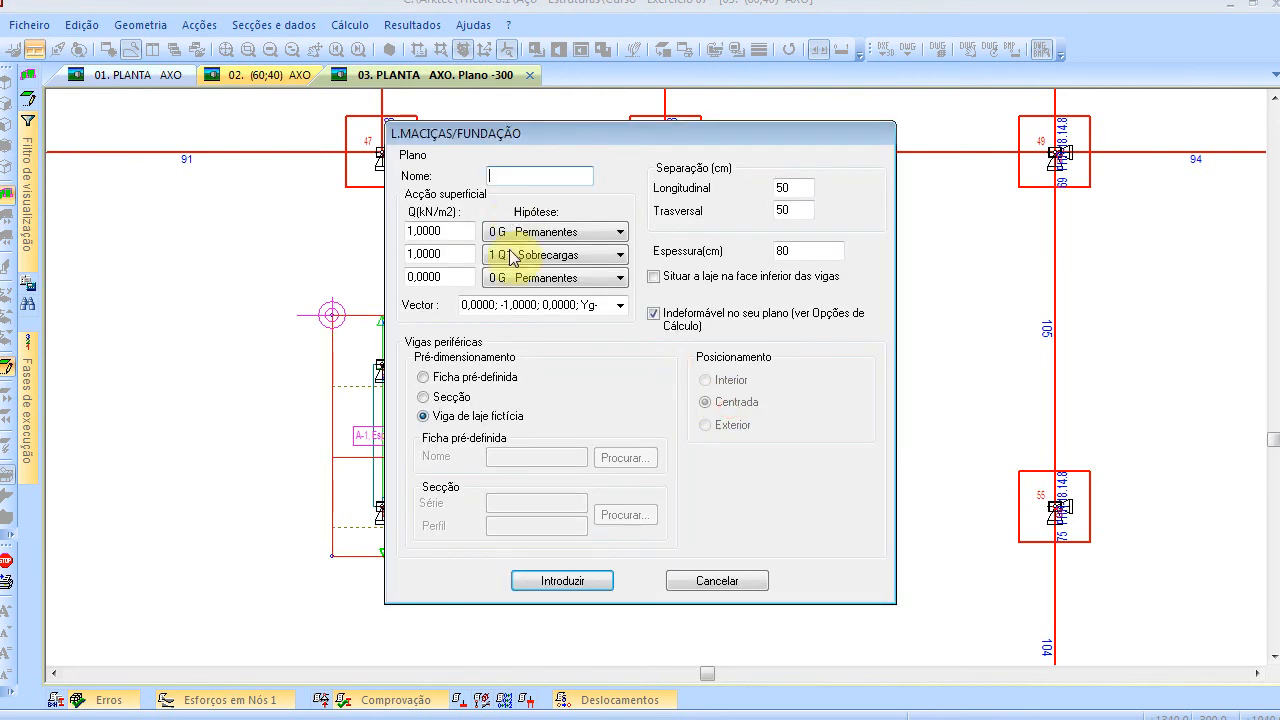
pyautogui.click(706, 575)
# Delete the column bars 73, 74, 83 and 84 that coincide with the core's resistant walls, working in the axonometric view
pyautogui.click(390, 49)
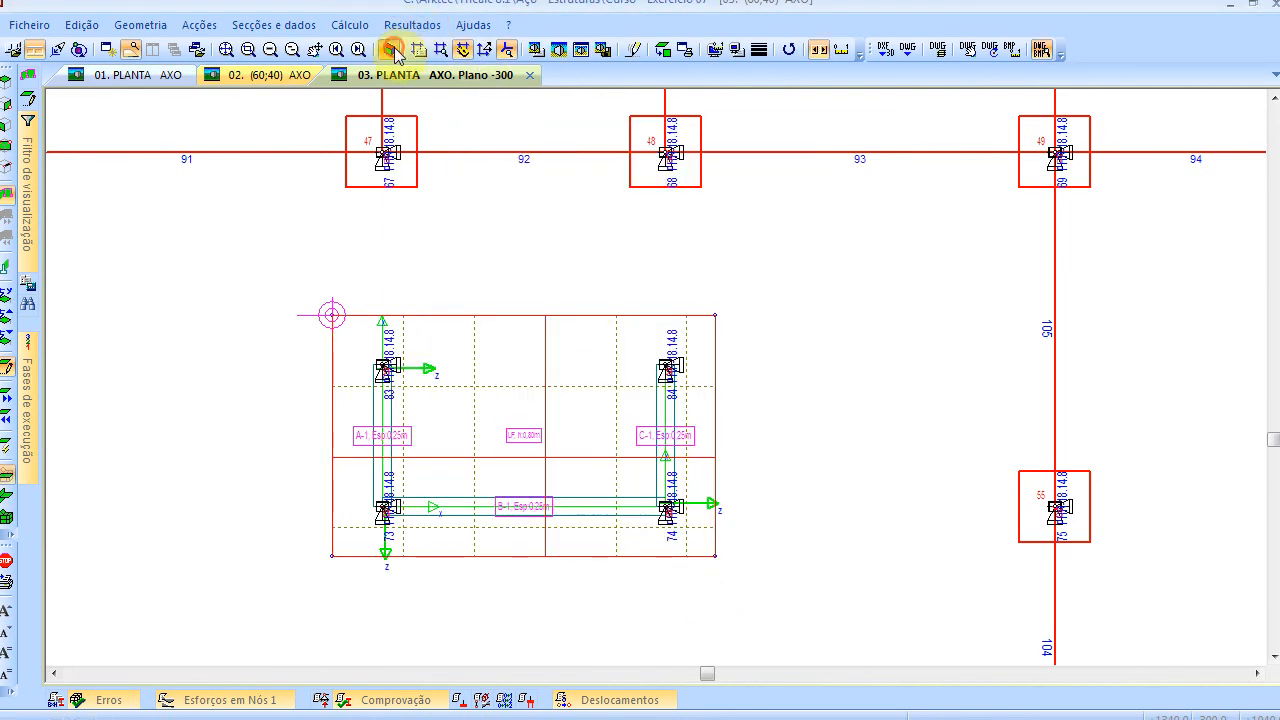
pyautogui.scroll(5, 620, 422)
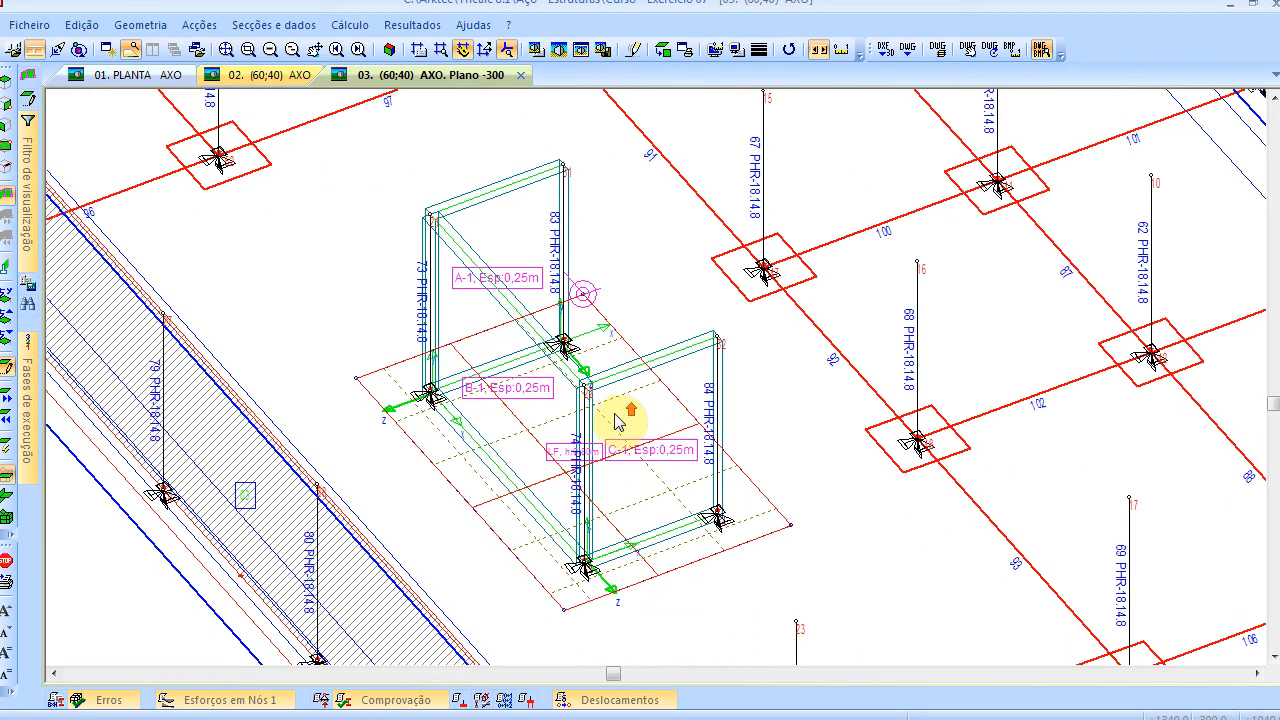
pyautogui.scroll(-2, 607, 414)
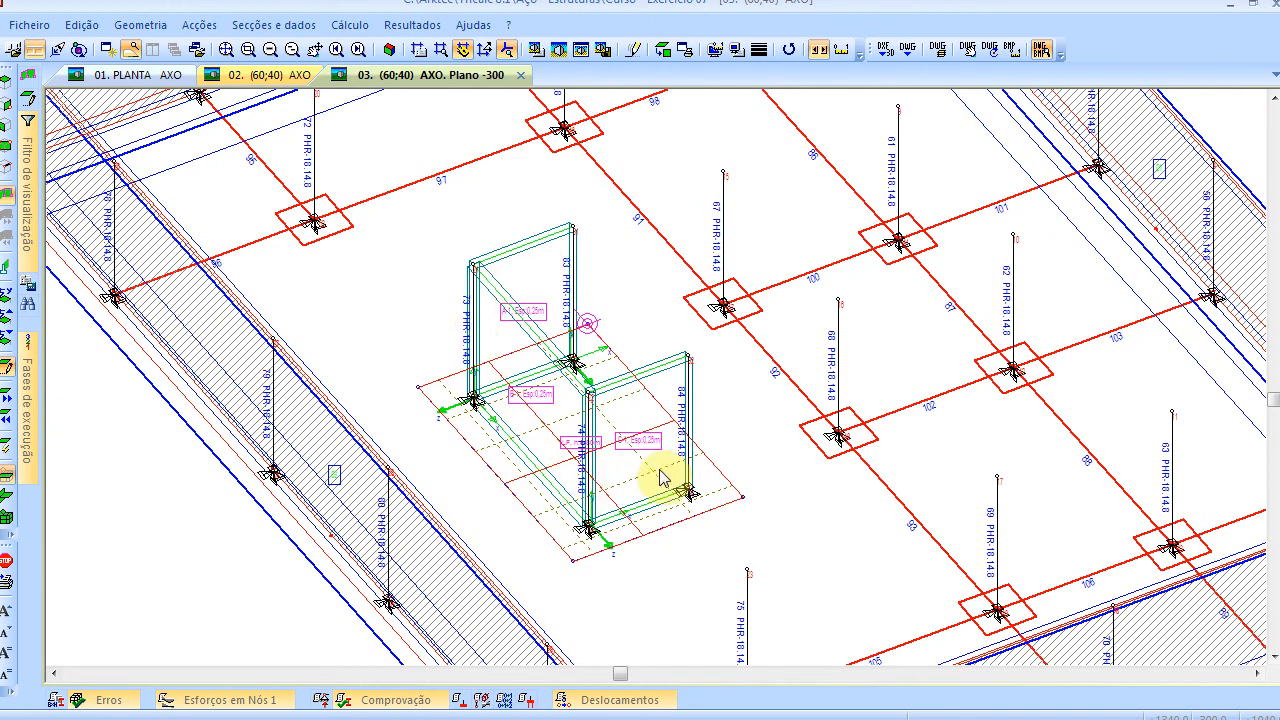
pyautogui.click(146, 26)
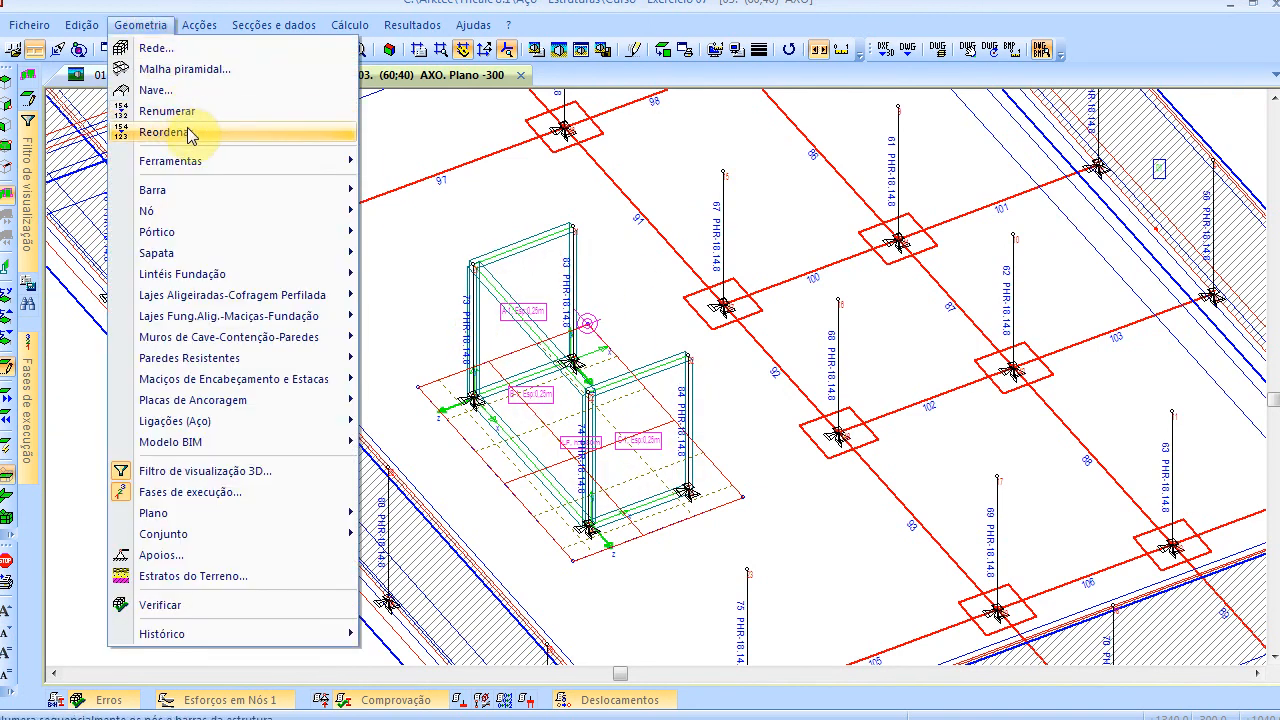
pyautogui.moveTo(340, 190)
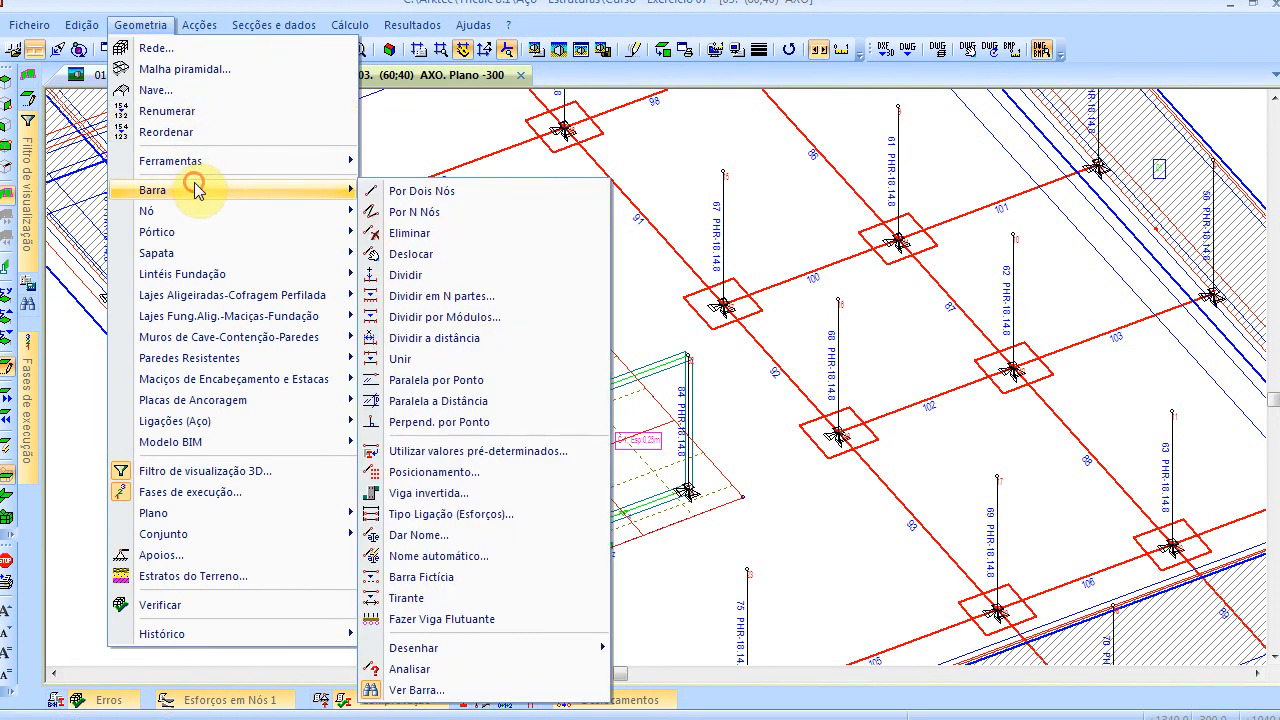
pyautogui.click(441, 236)
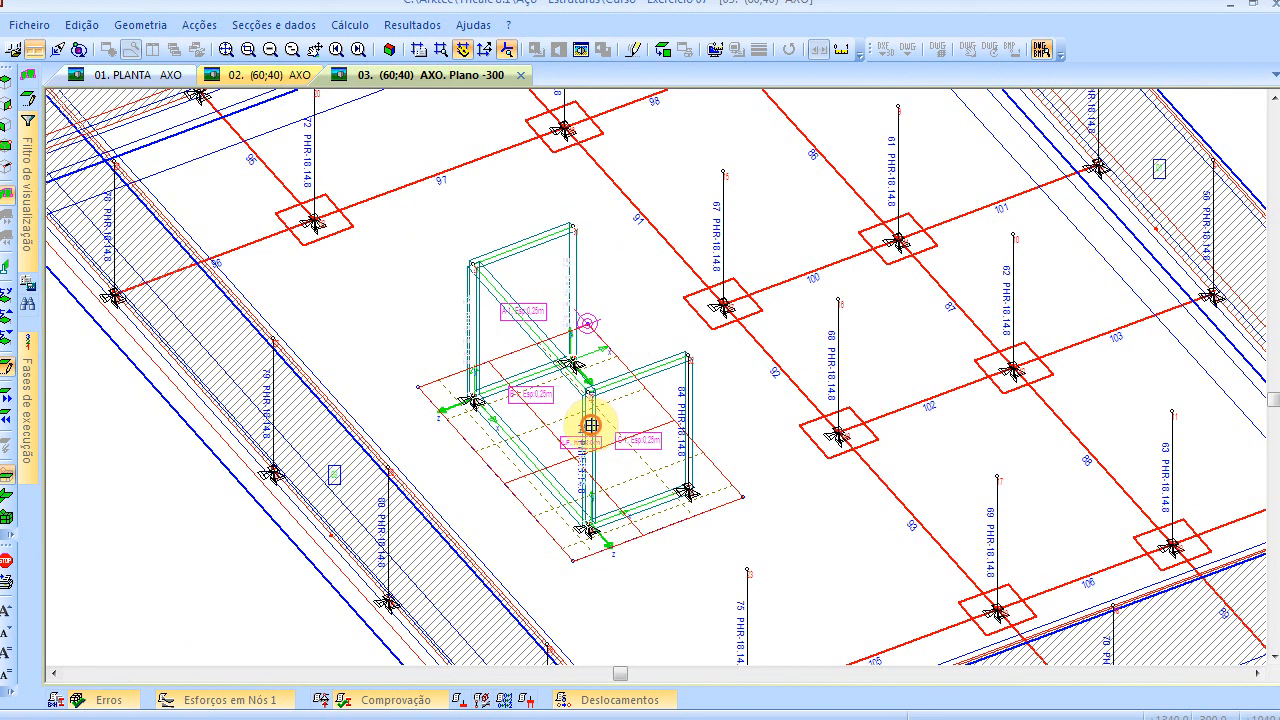
pyautogui.scroll(3, 700, 420)
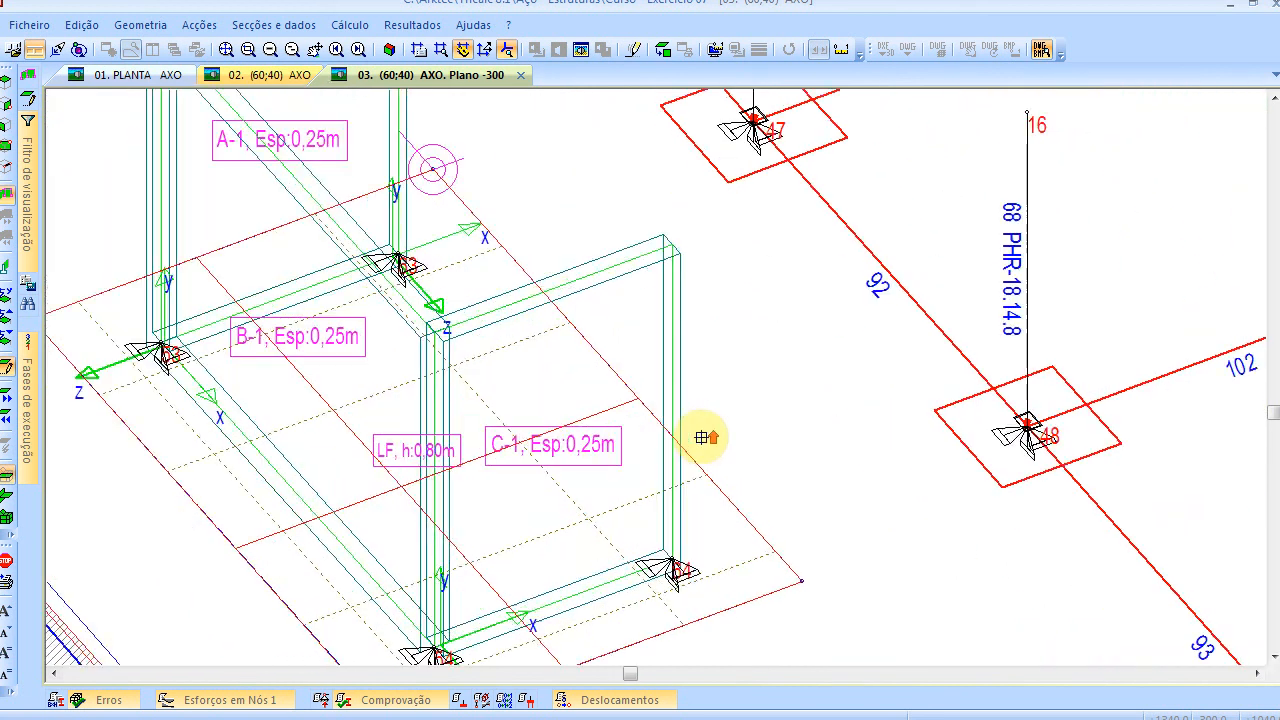
pyautogui.scroll(-2, 701, 437)
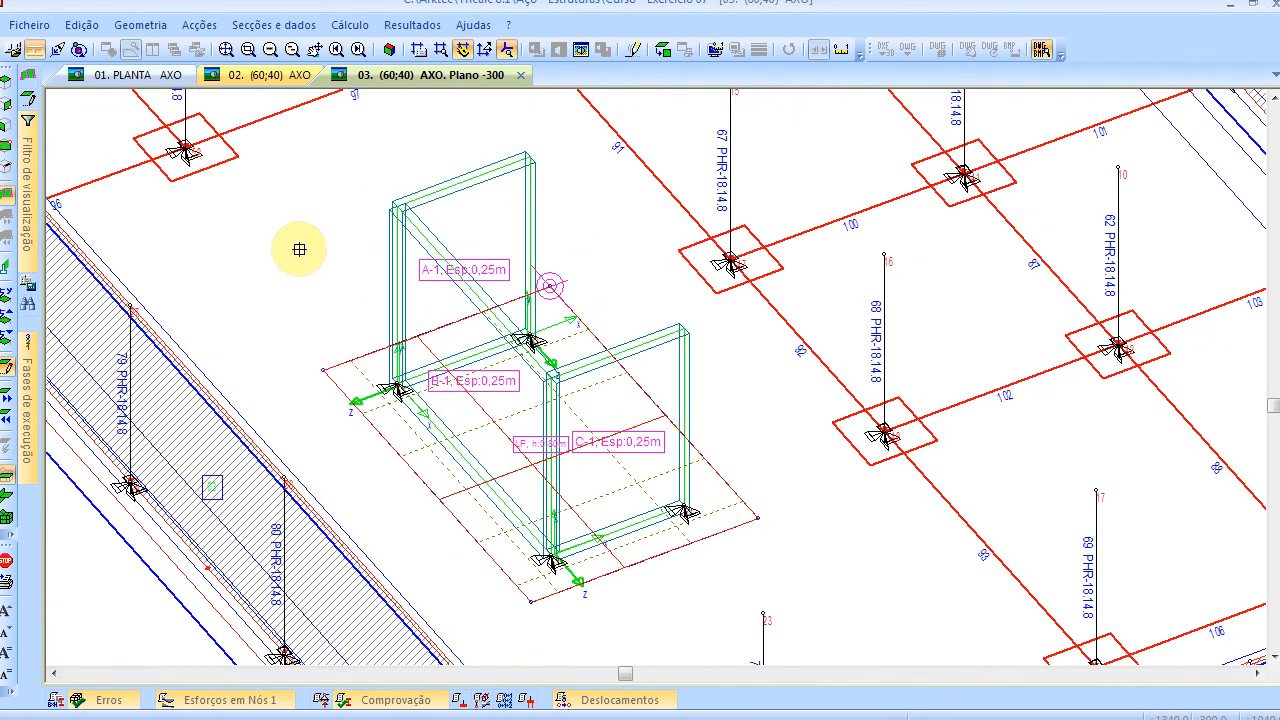
pyautogui.scroll(3, 424, 423)
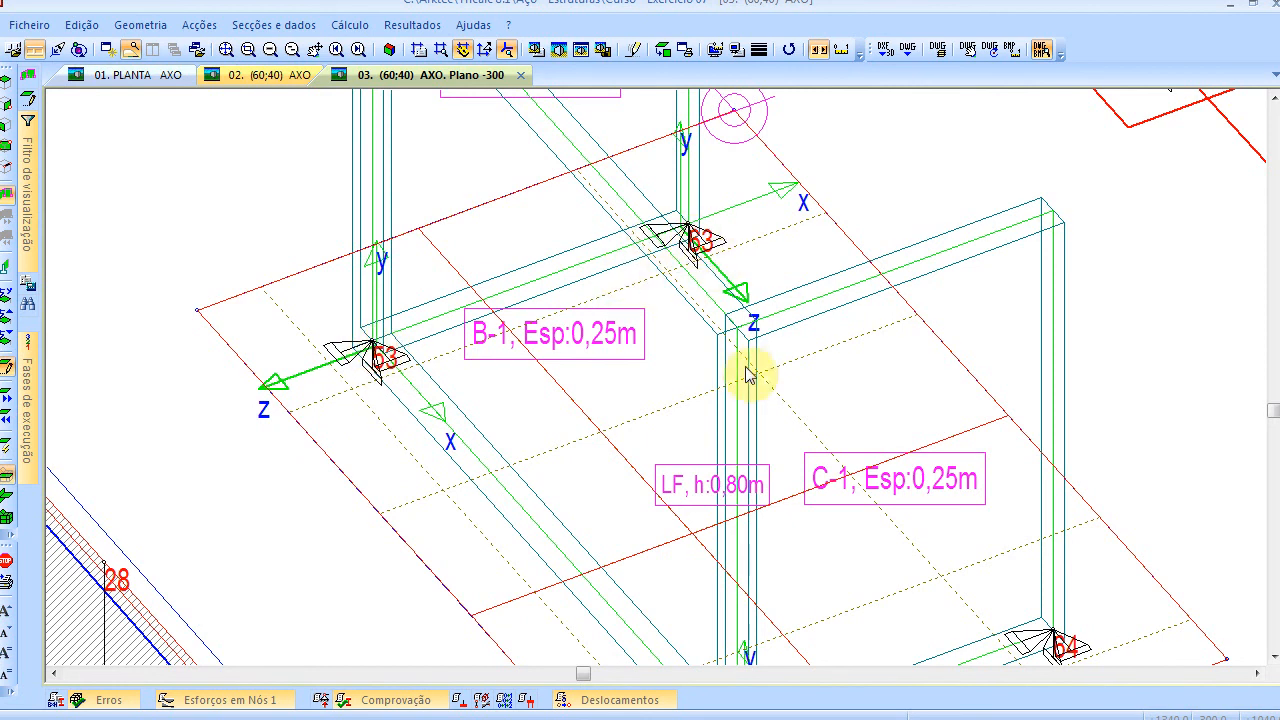
# Set the supports at all four base nodes of the core walls to Livre XYZ
pyautogui.scroll(-3, 751, 400)
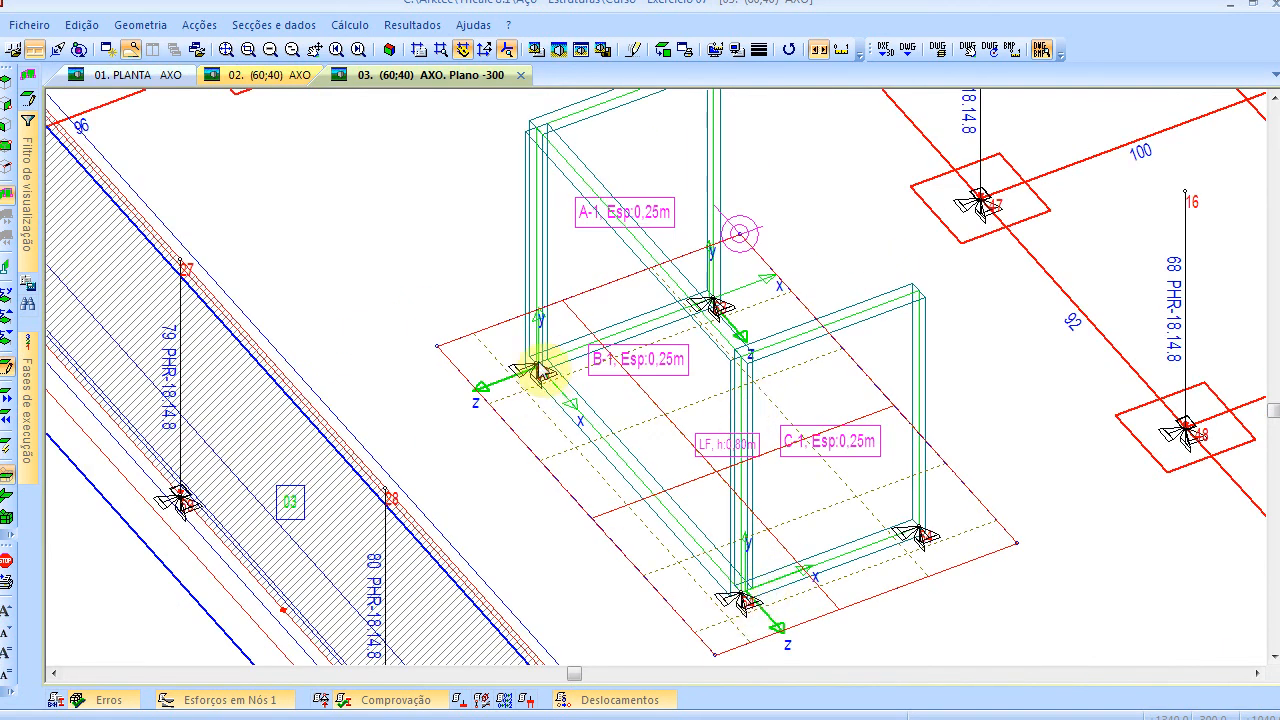
pyautogui.scroll(-1, 600, 405)
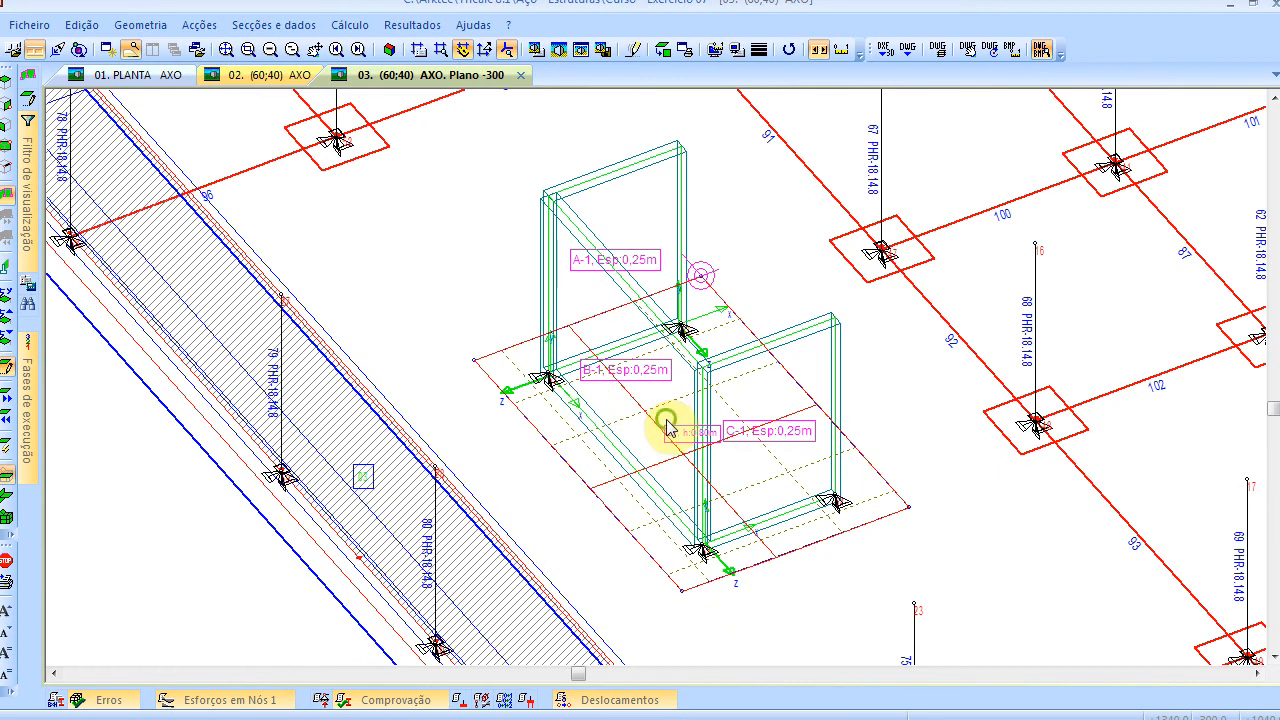
pyautogui.moveTo(663, 429); pyautogui.dragTo(587, 393, button='middle')
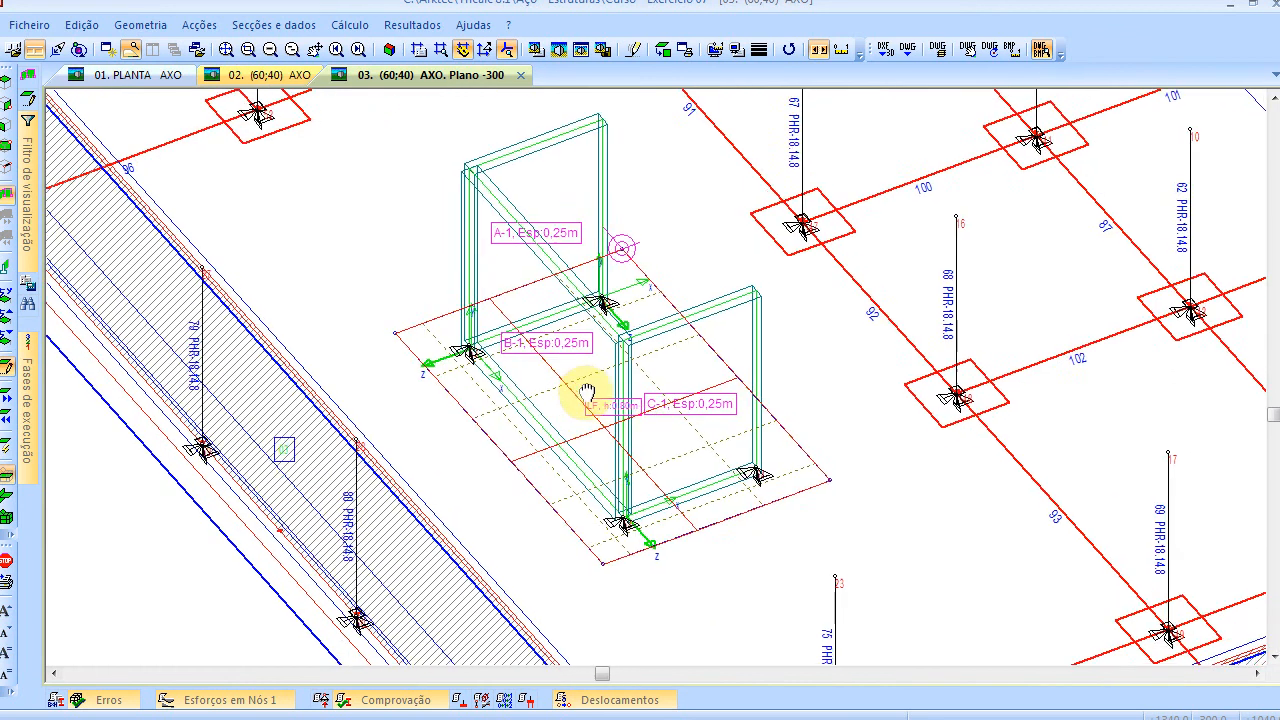
pyautogui.click(140, 25)
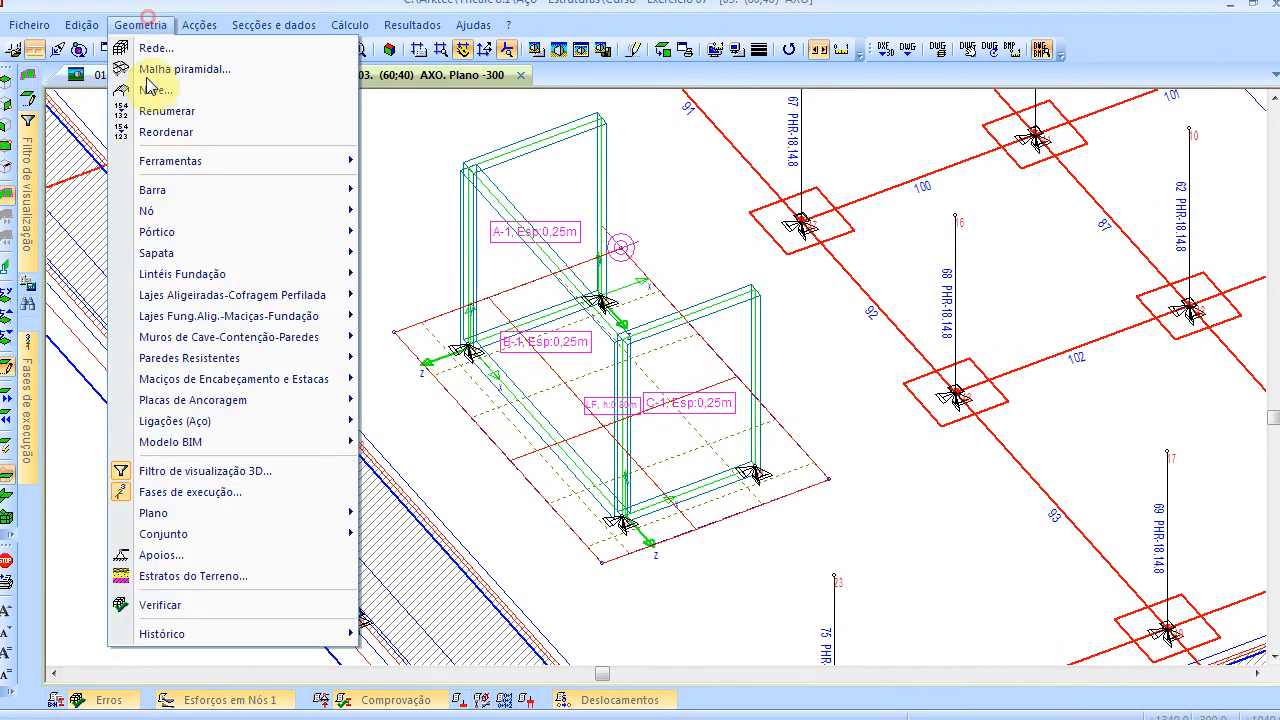
pyautogui.click(225, 555)
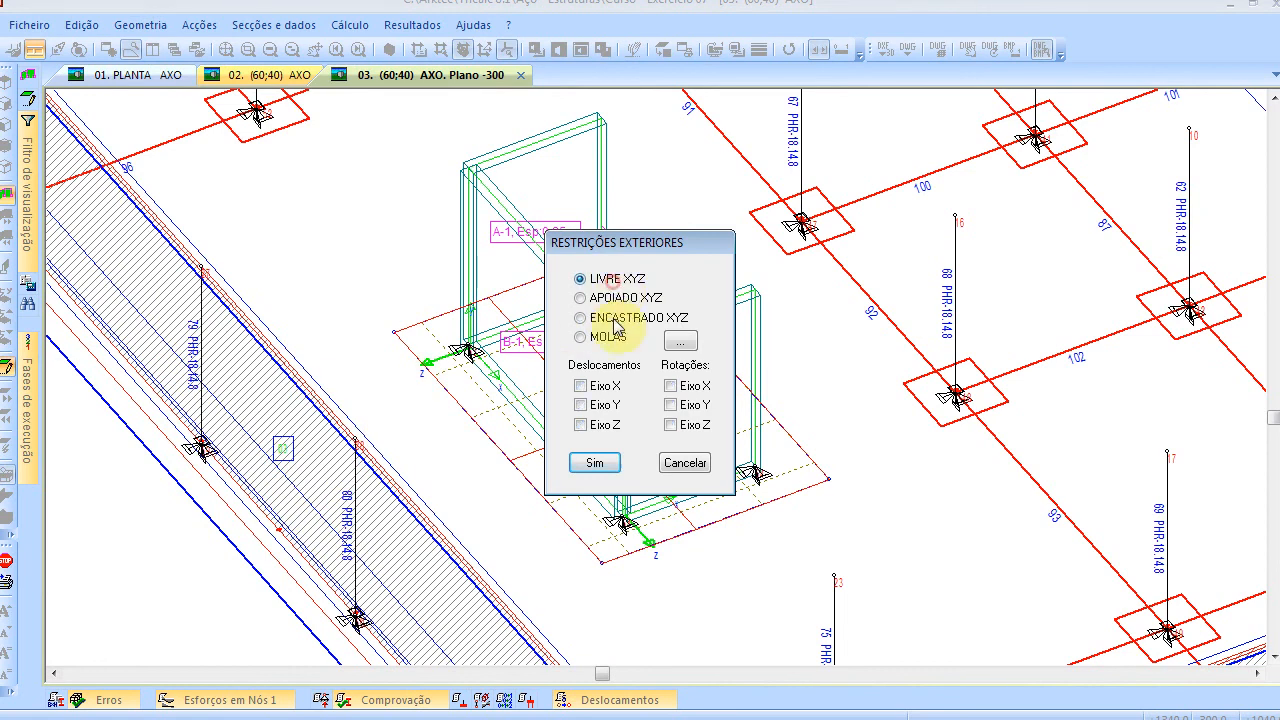
pyautogui.click(594, 462)
pyautogui.click(407, 244)
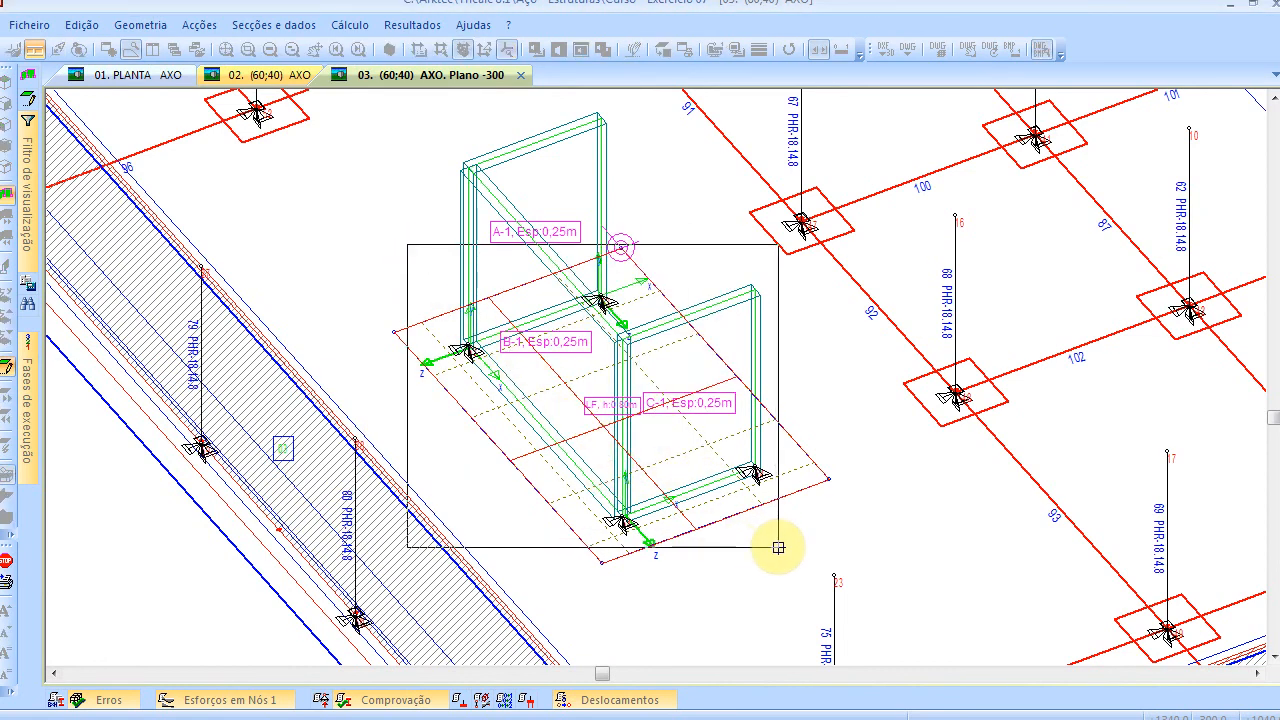
pyautogui.click(778, 547)
pyautogui.scroll(-3, 646, 495)
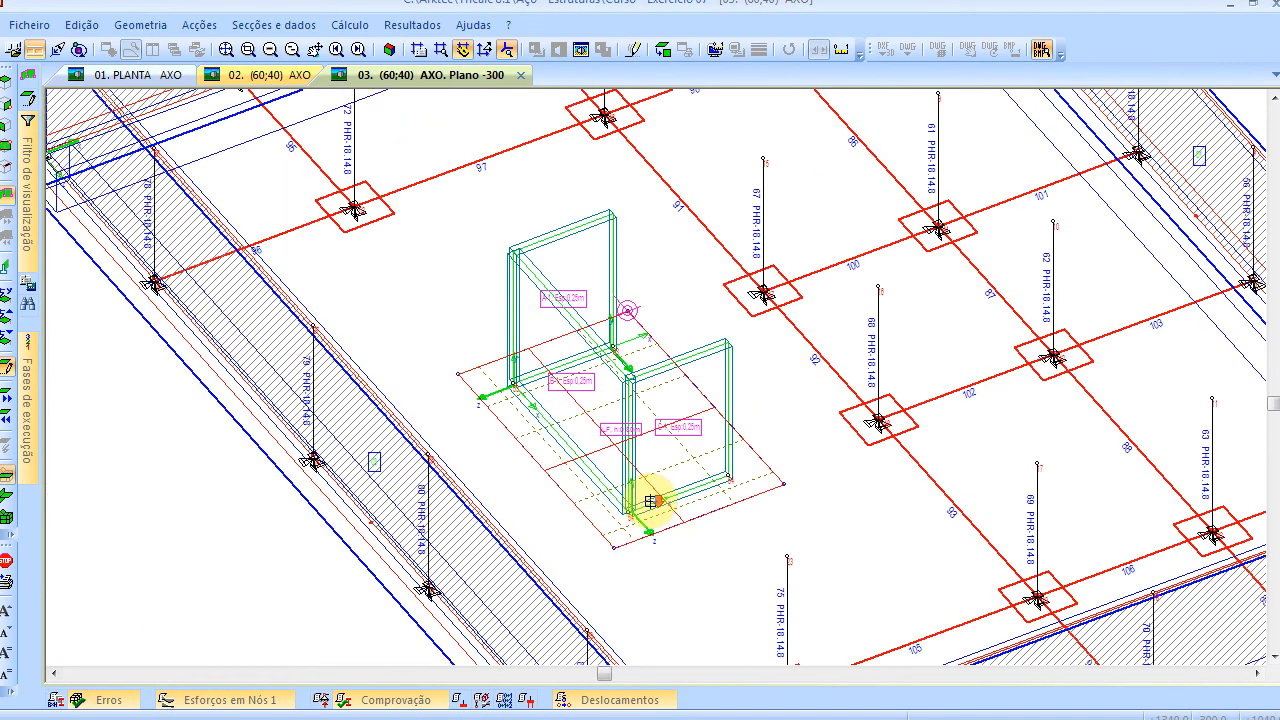
pyautogui.rightClick(433, 252)
pyautogui.click(668, 461)
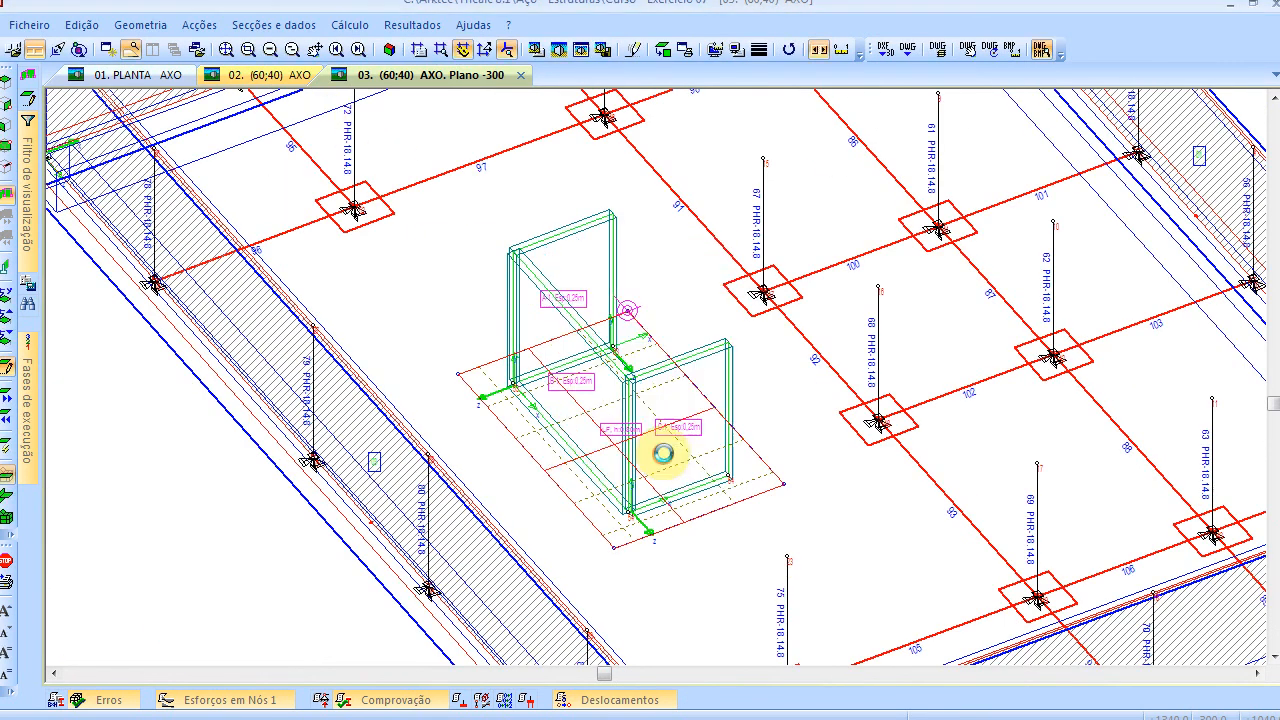
# Fit the whole -300 level in view and run the automatic pre-dimensioning of its sections
pyautogui.click(226, 50)
pyautogui.click(265, 25)
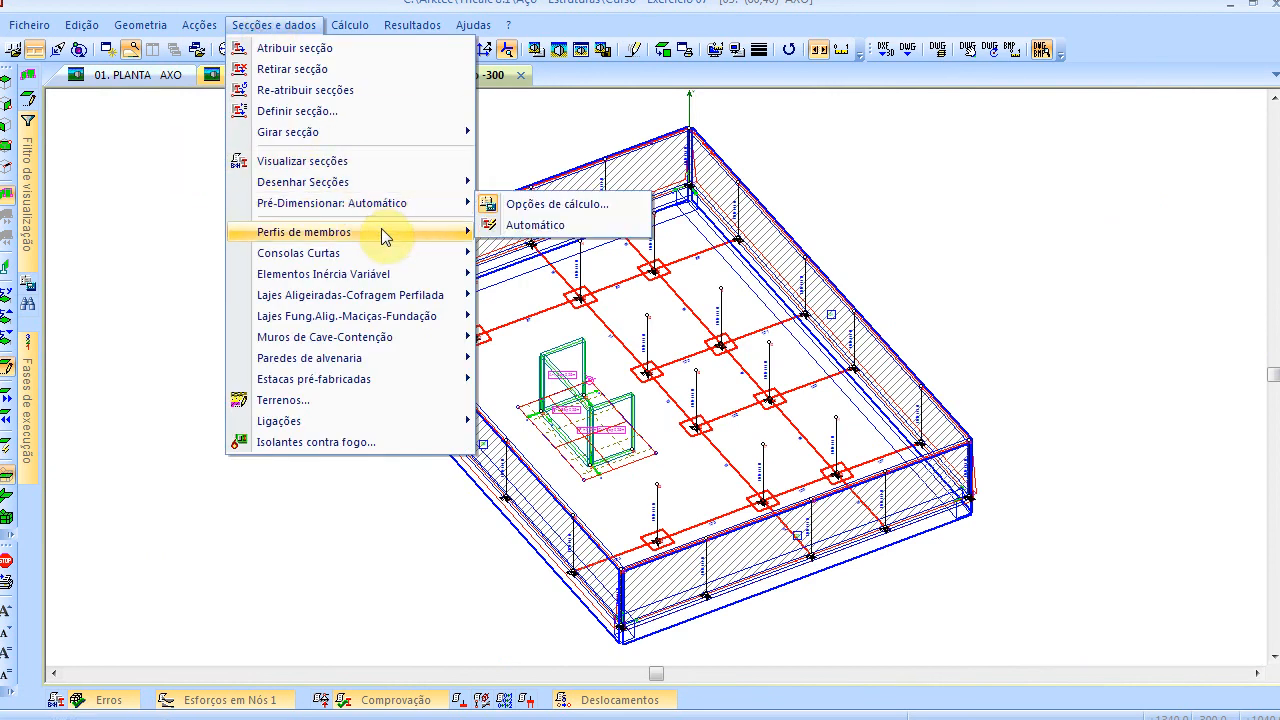
pyautogui.click(411, 207)
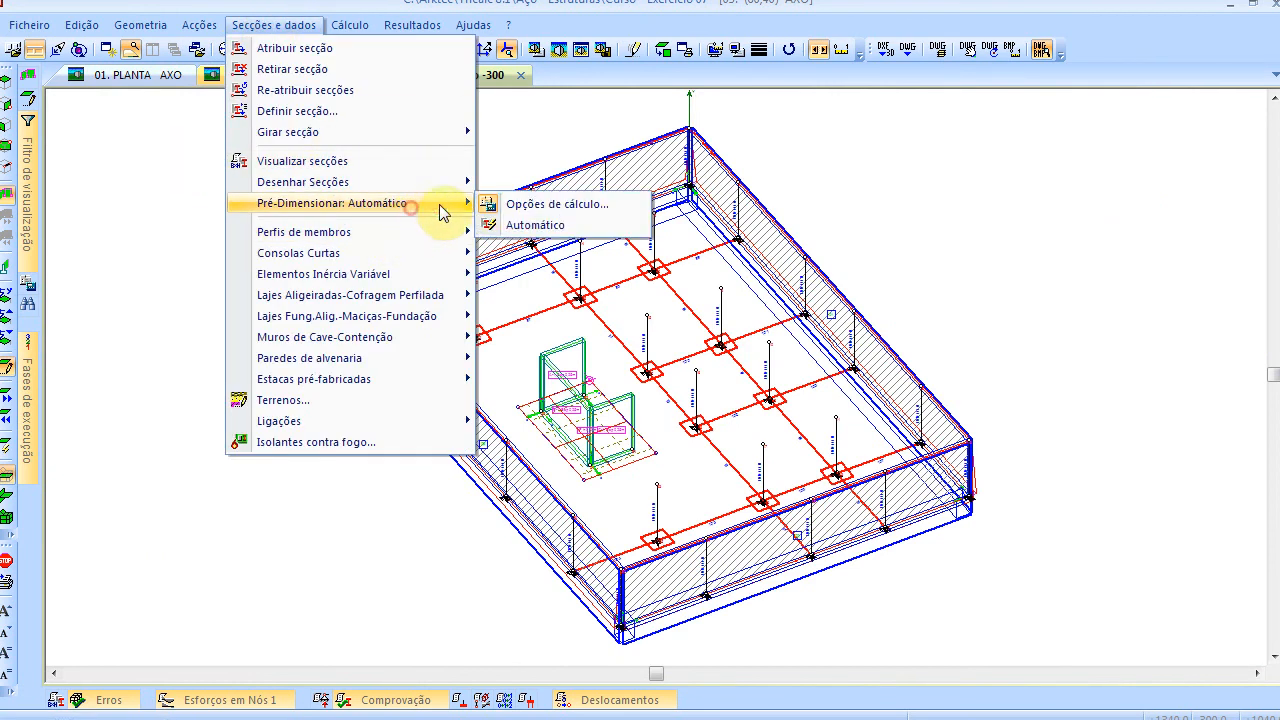
pyautogui.click(545, 225)
pyautogui.click(712, 406)
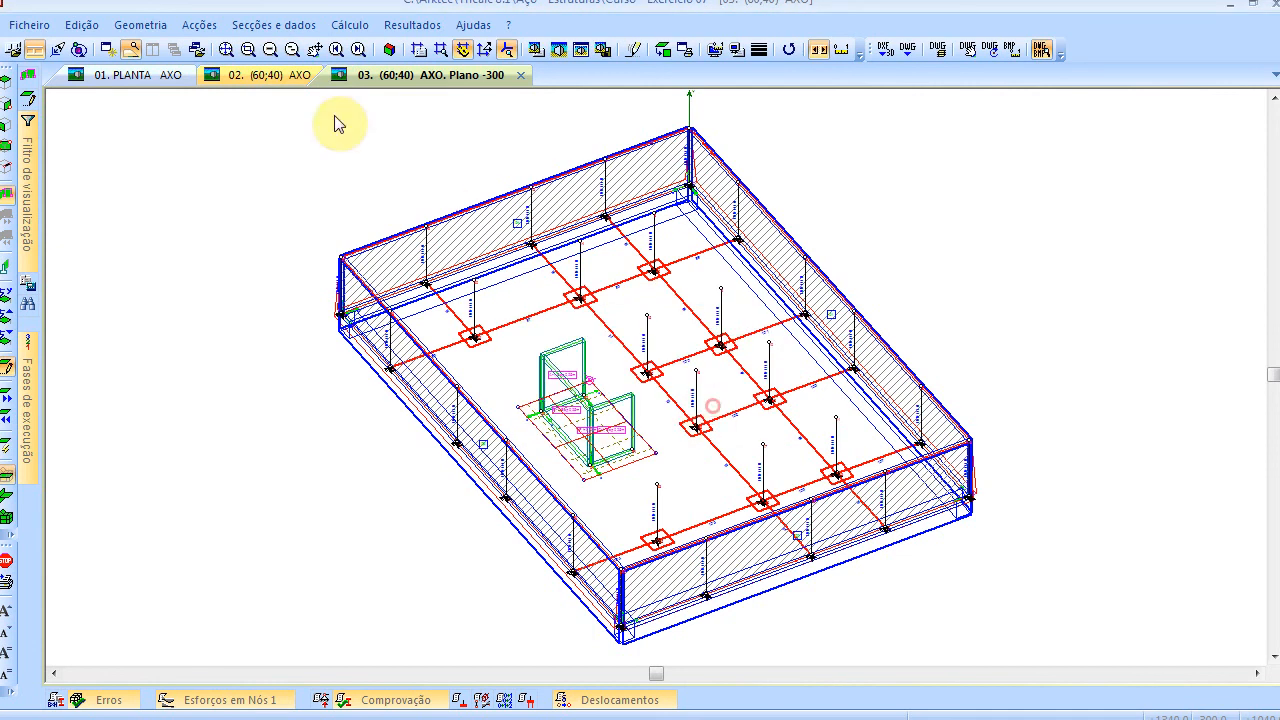
# Renumber and reorder the structure's geometry
pyautogui.click(152, 25)
pyautogui.click(170, 111)
pyautogui.click(150, 27)
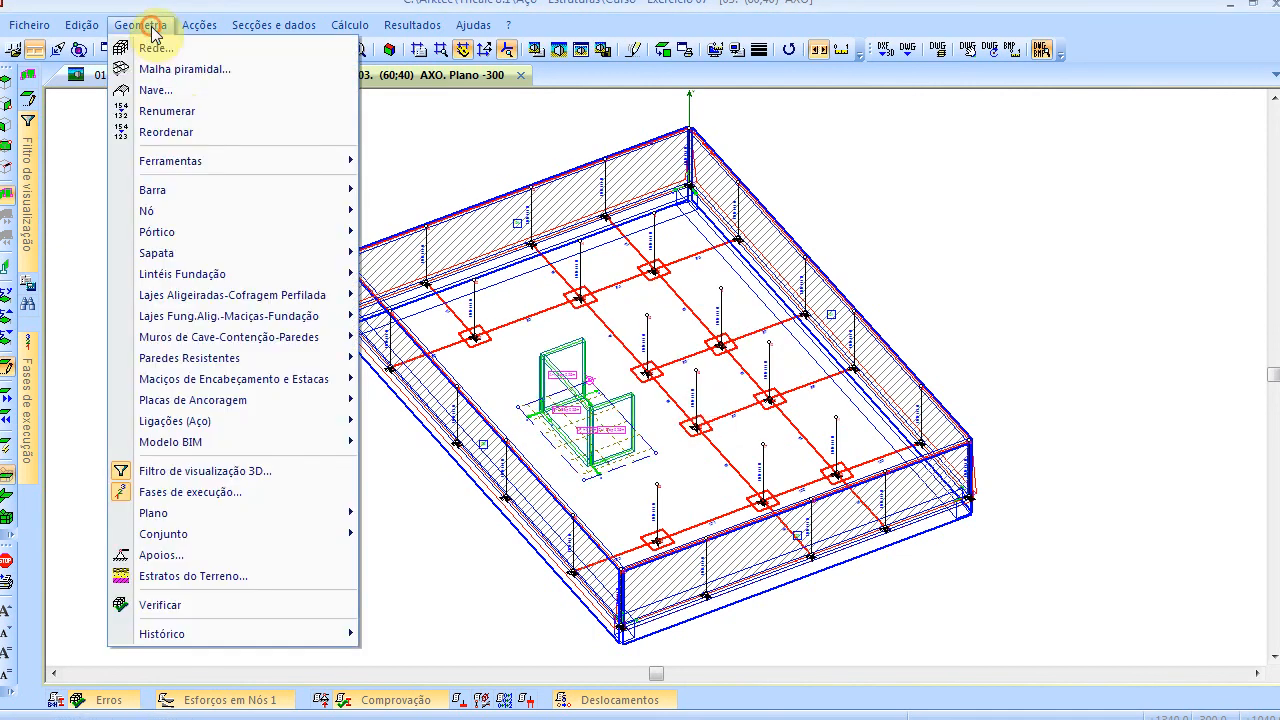
pyautogui.click(178, 131)
# Run the automatic section pre-dimensioning again on the renumbered structure
pyautogui.click(262, 25)
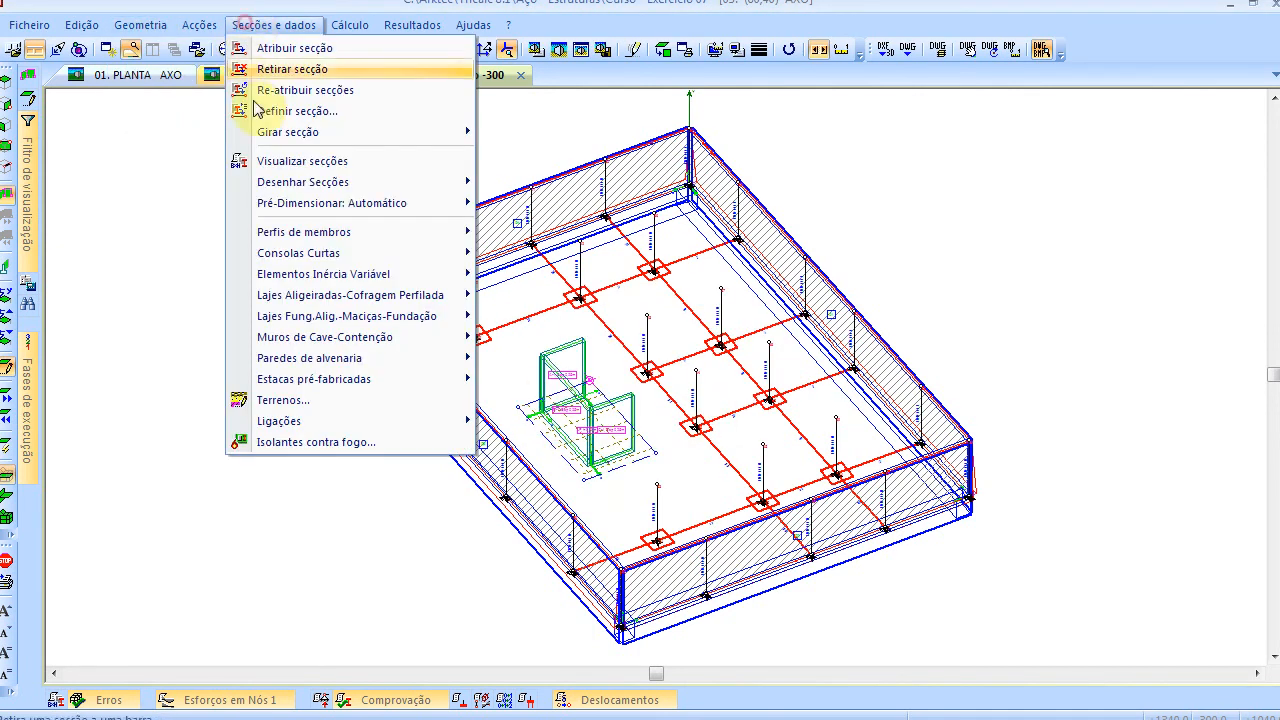
pyautogui.moveTo(303, 206)
pyautogui.click(545, 226)
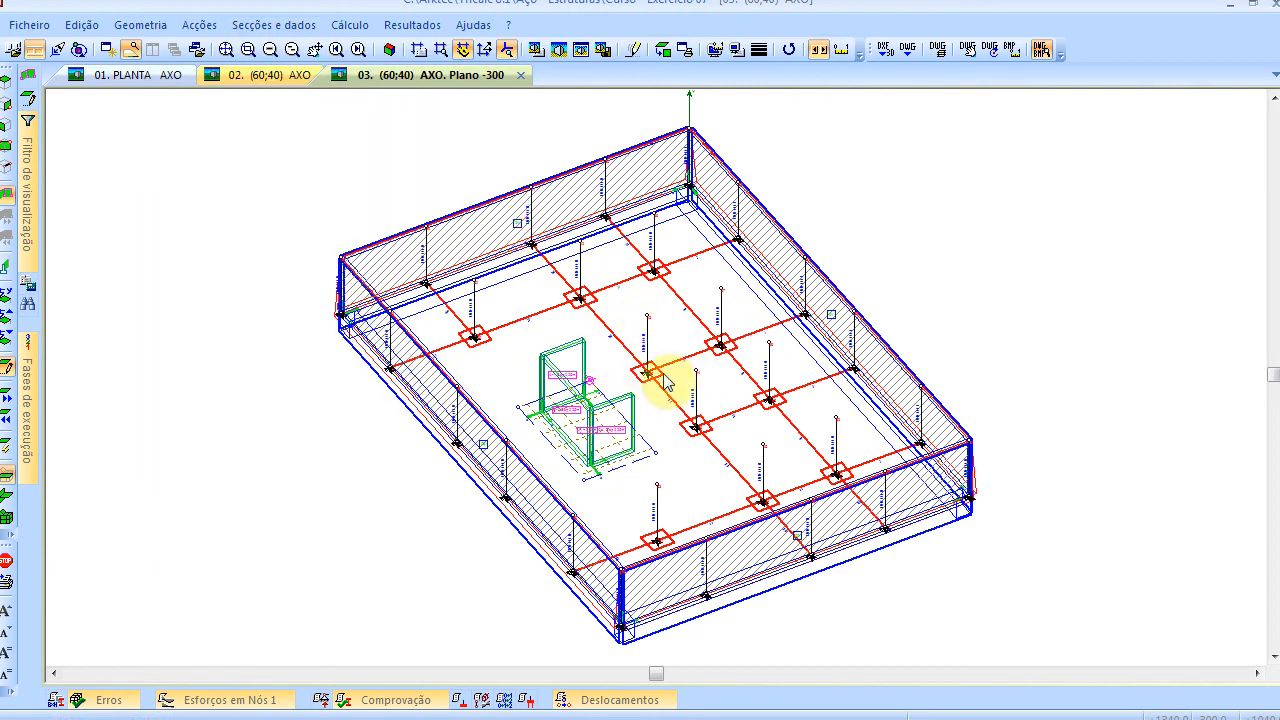
# Render the -300 level in the axonometric view to review the columns, core walls and foundation slab
pyautogui.click(583, 51)
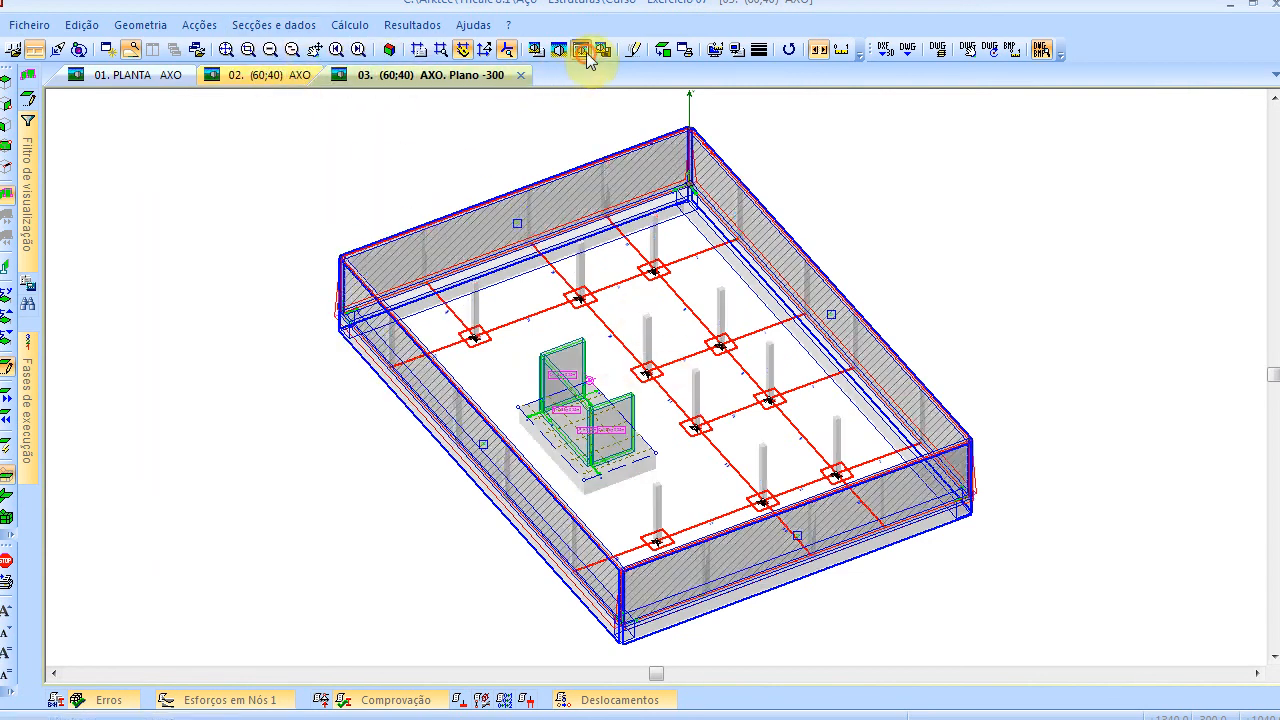
pyautogui.scroll(2, 642, 353)
pyautogui.moveTo(627, 347)
pyautogui.mouseDown(button='middle')
pyautogui.moveTo(557, 319)
pyautogui.moveTo(526, 346)
pyautogui.moveTo(594, 353)
pyautogui.mouseUp(button='middle')
pyautogui.scroll(-2, 603, 386)
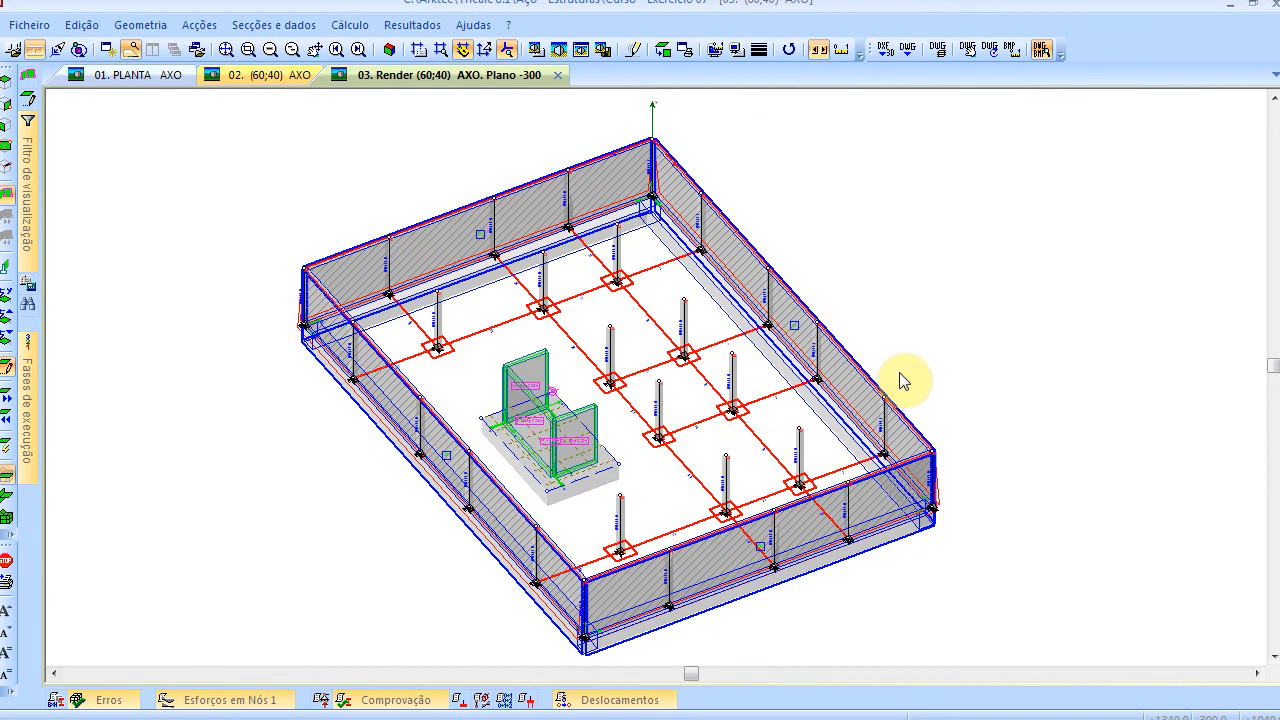
# Switch to the presentation slide Exercício 07 Passo 02 and hide its ink markings
pyautogui.click(1230, 8)
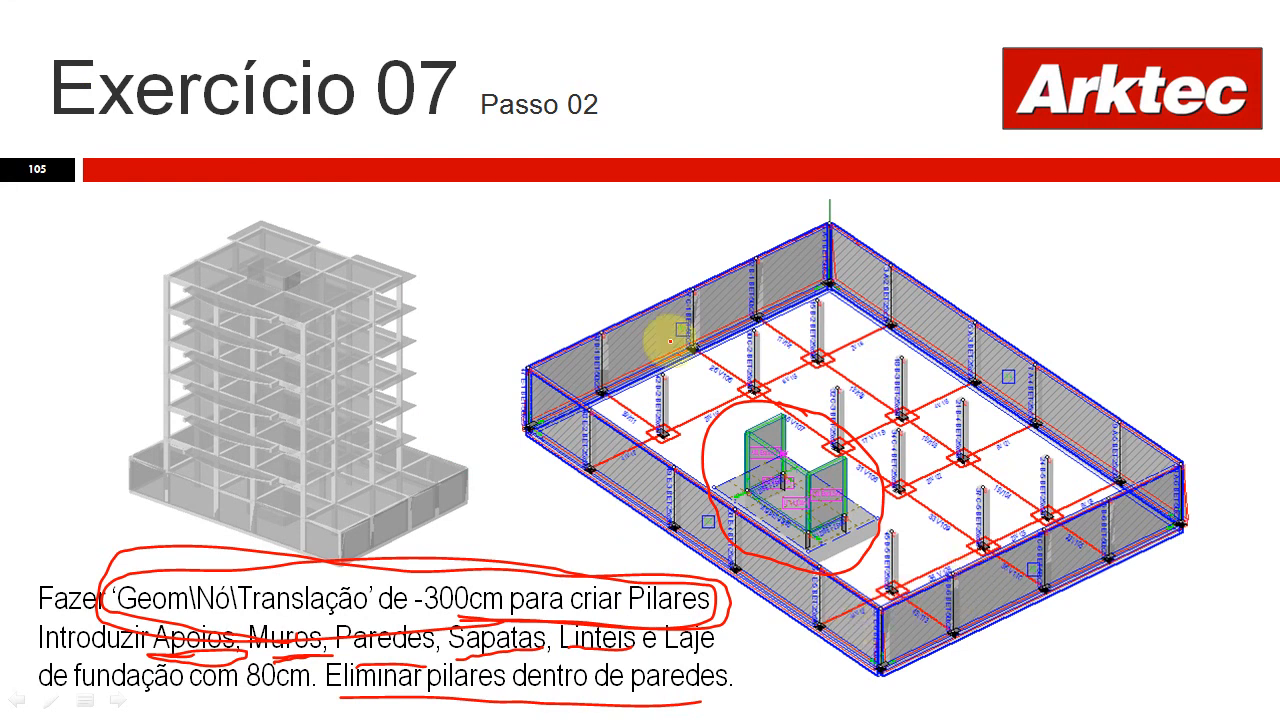
pyautogui.rightClick(621, 250)
pyautogui.moveTo(716, 377)
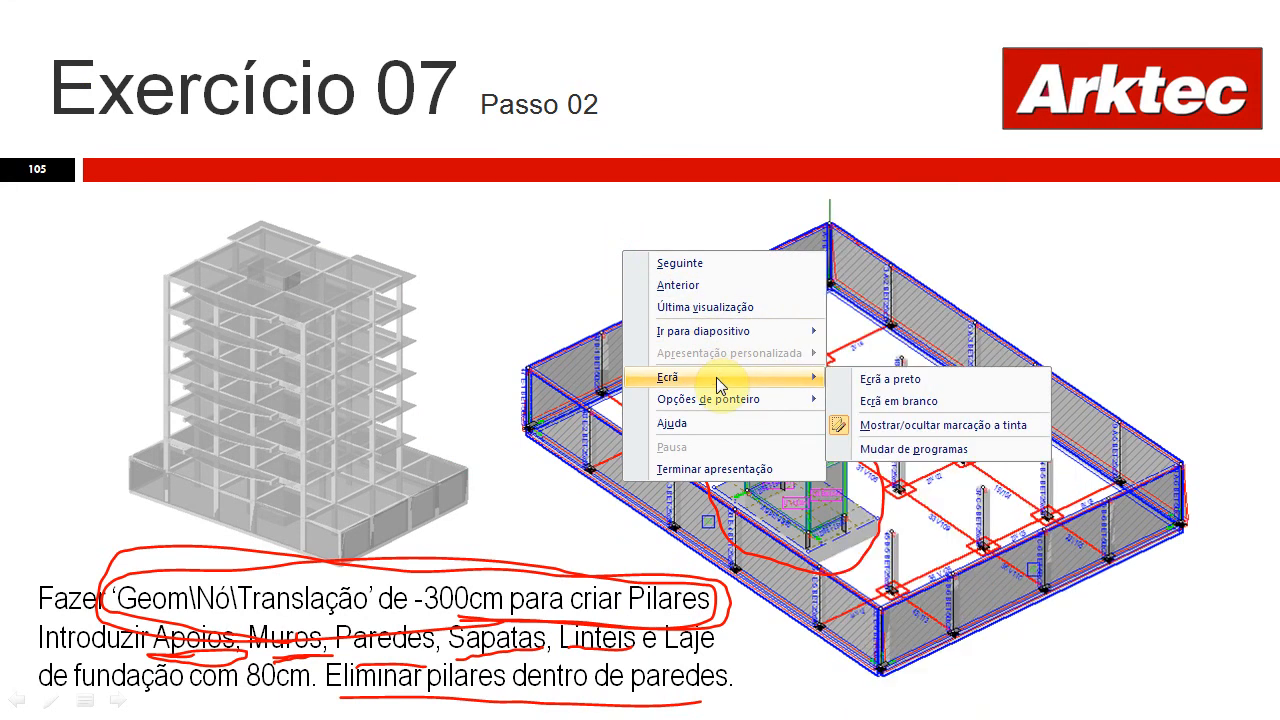
pyautogui.click(957, 430)
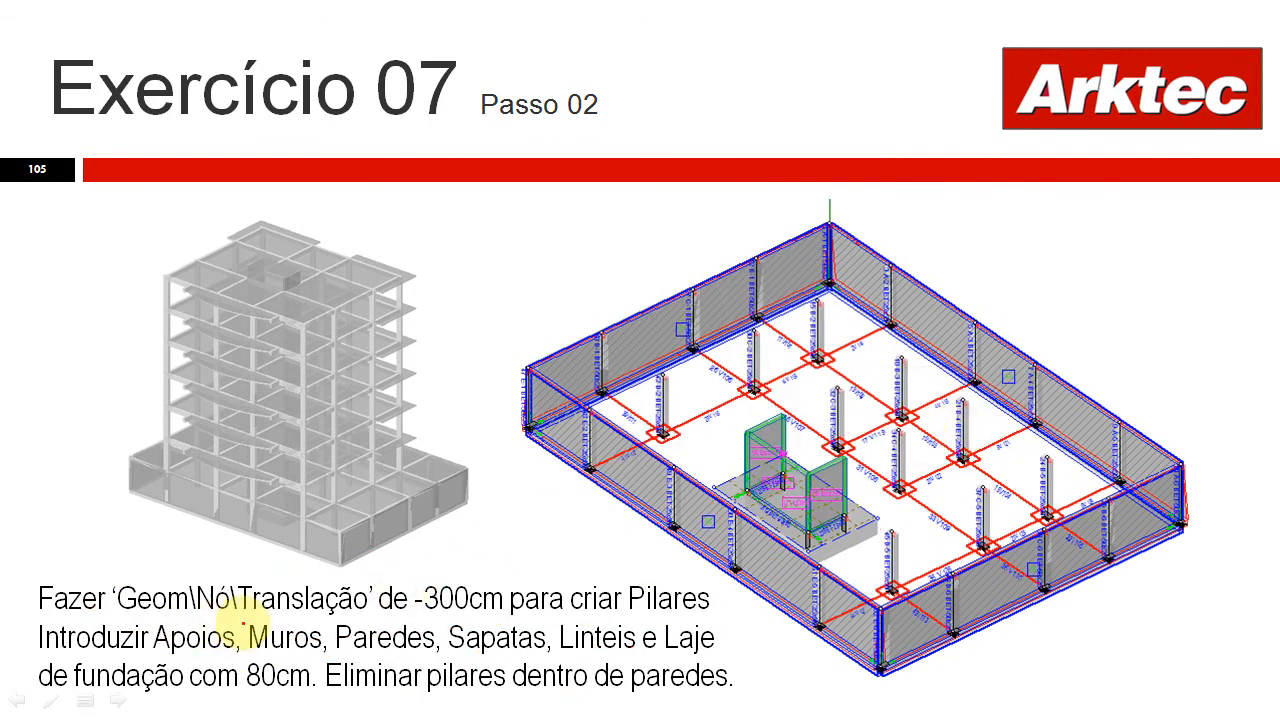
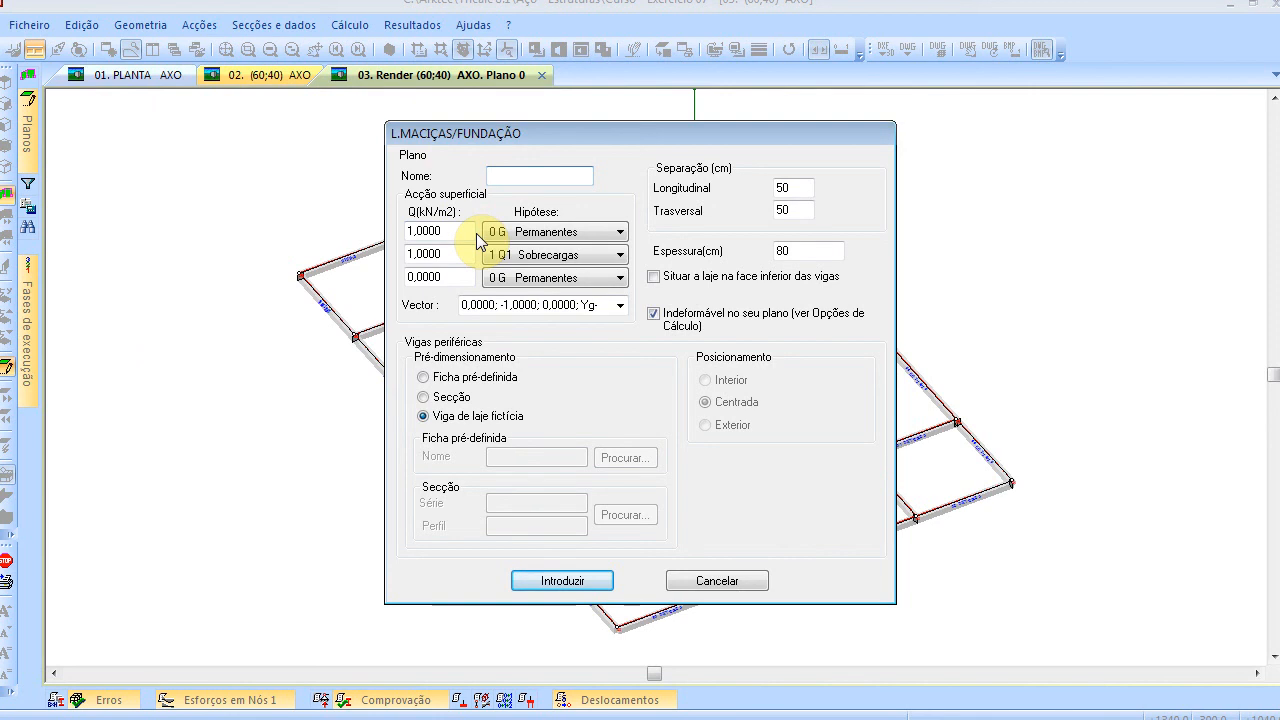
# Name the new solid slab LM1 and set its surface loads to 3 kN/m2 Permanentes and 2 kN/m2 Sobrecargas
pyautogui.write('M1')
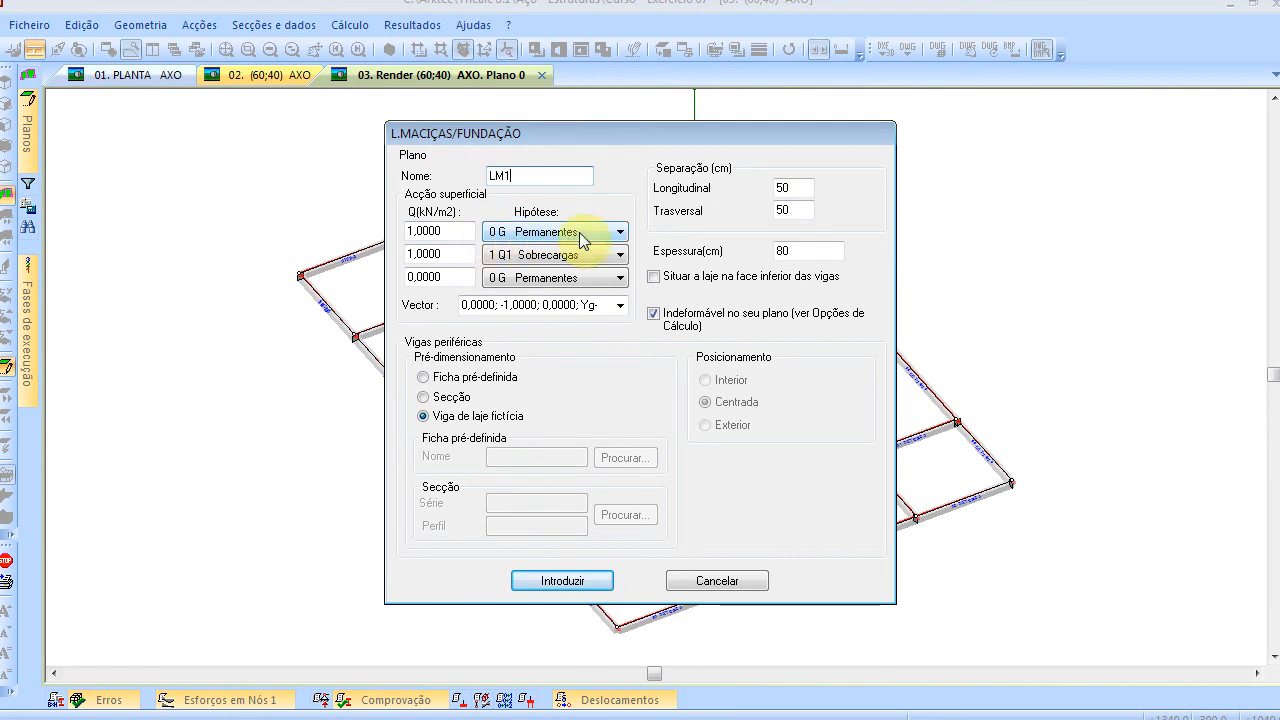
pyautogui.click(457, 228)
pyautogui.write('3')
pyautogui.click(455, 257)
pyautogui.write('2')
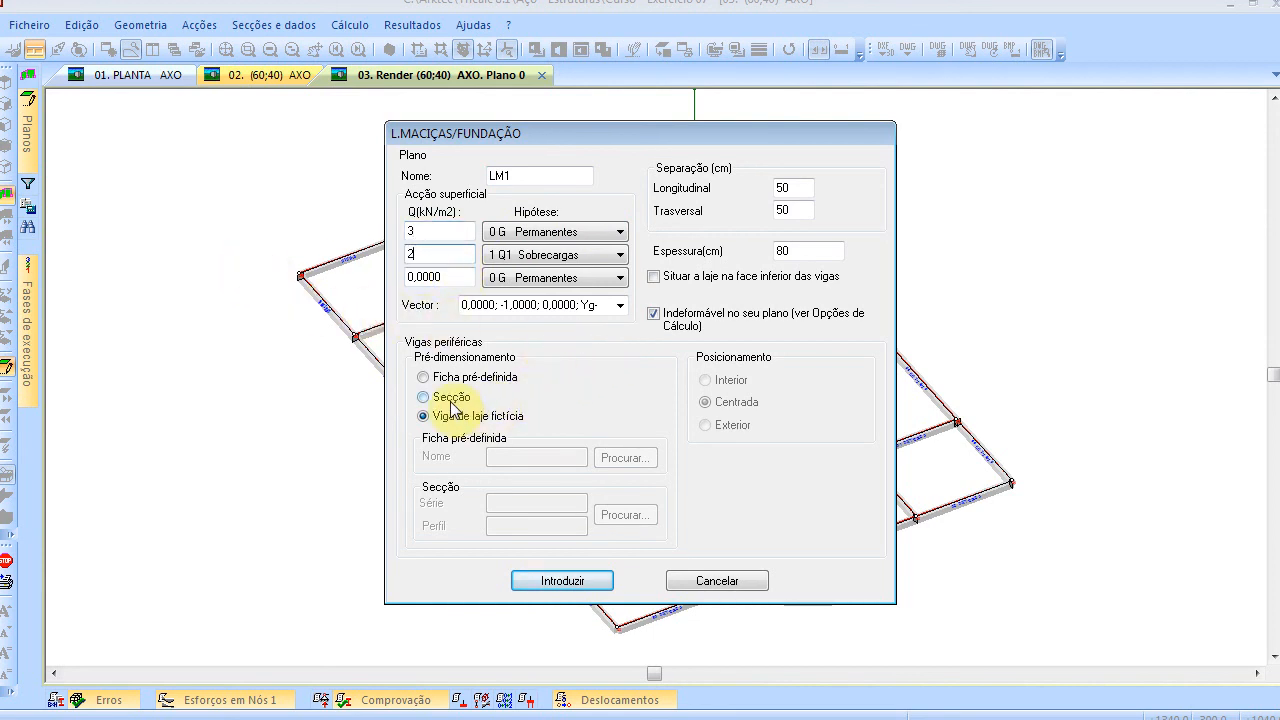
# Pre-dimension the slab's perimeter beams with the predefined ficha 2525TC, section BET 25x25
pyautogui.click(458, 380)
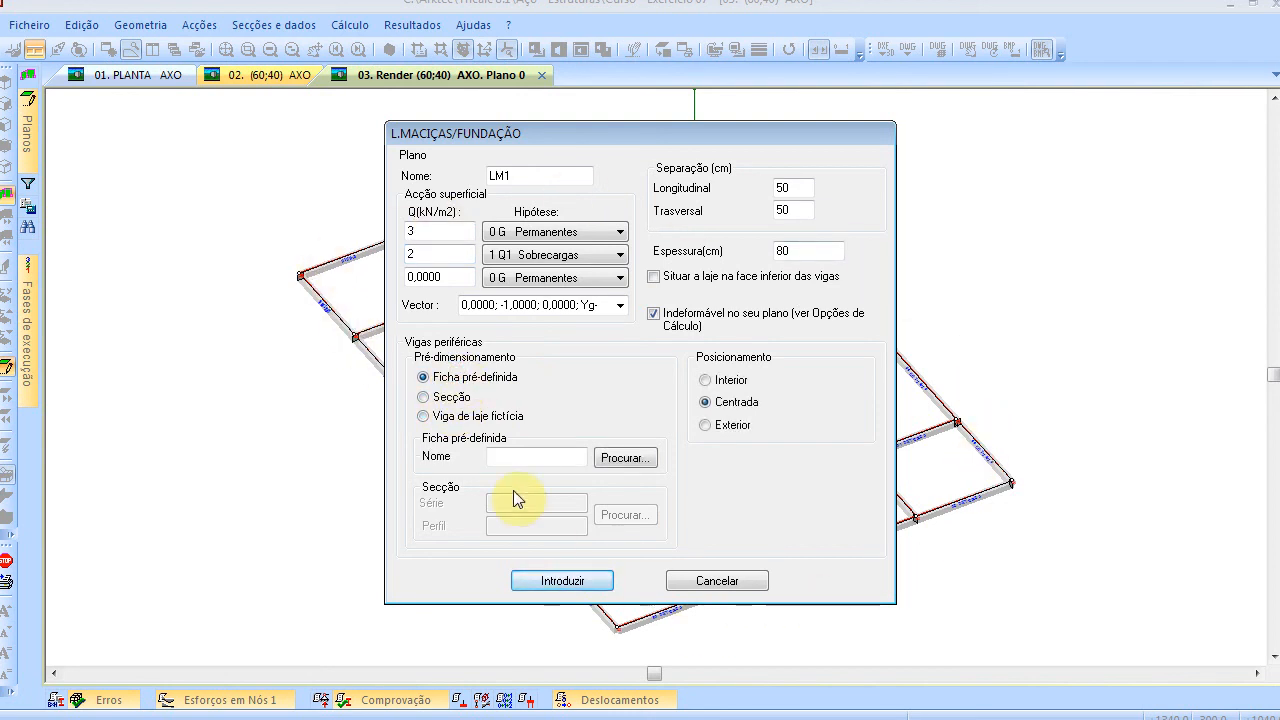
pyautogui.click(625, 458)
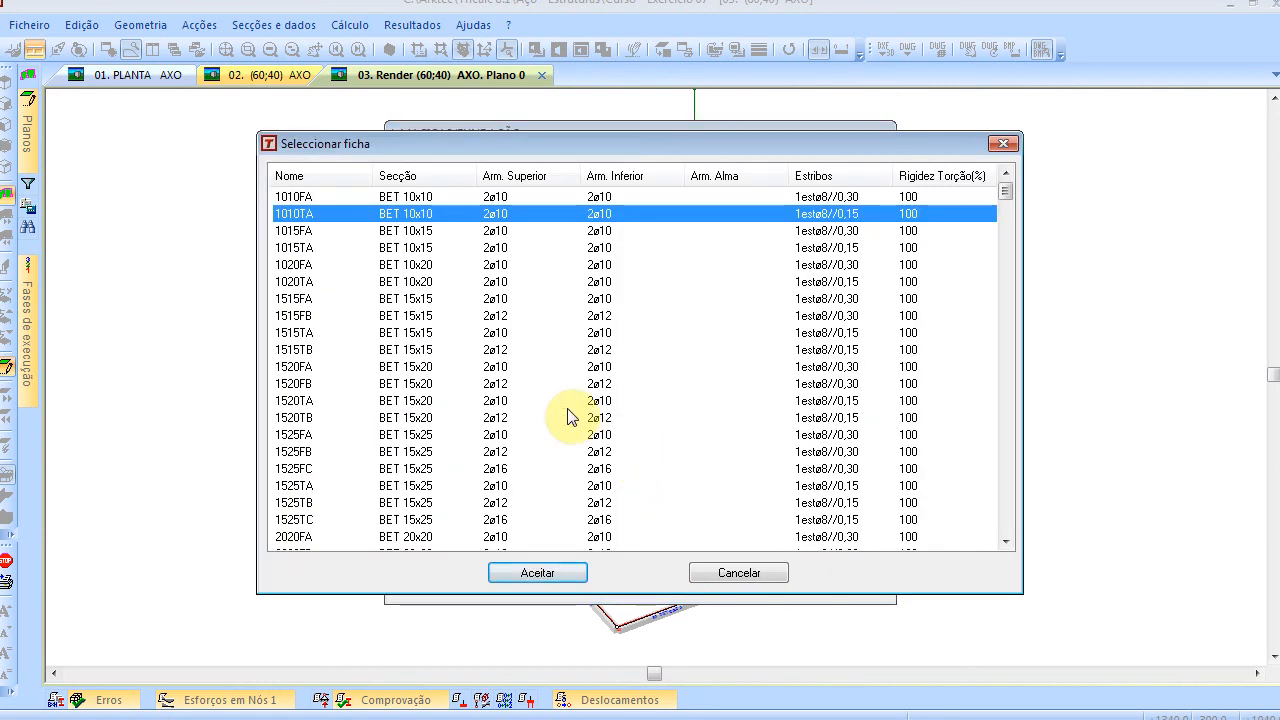
pyautogui.scroll(-10, 566, 405)
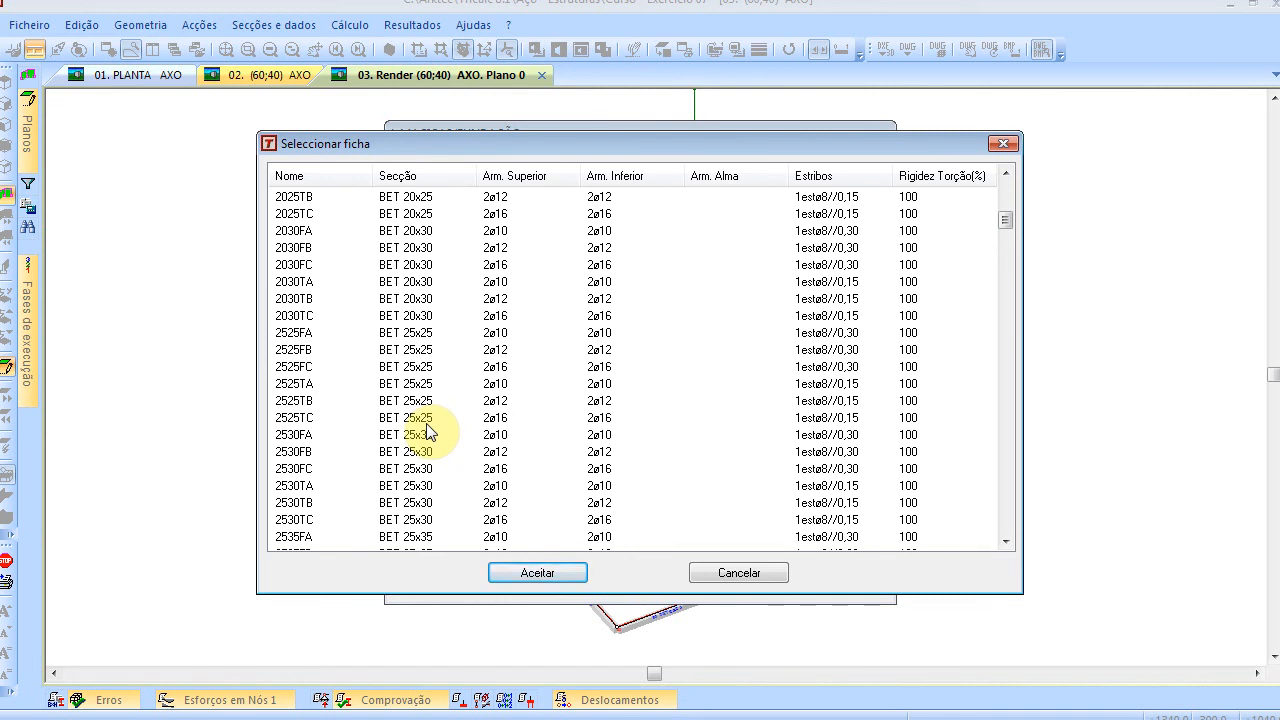
pyautogui.click(427, 421)
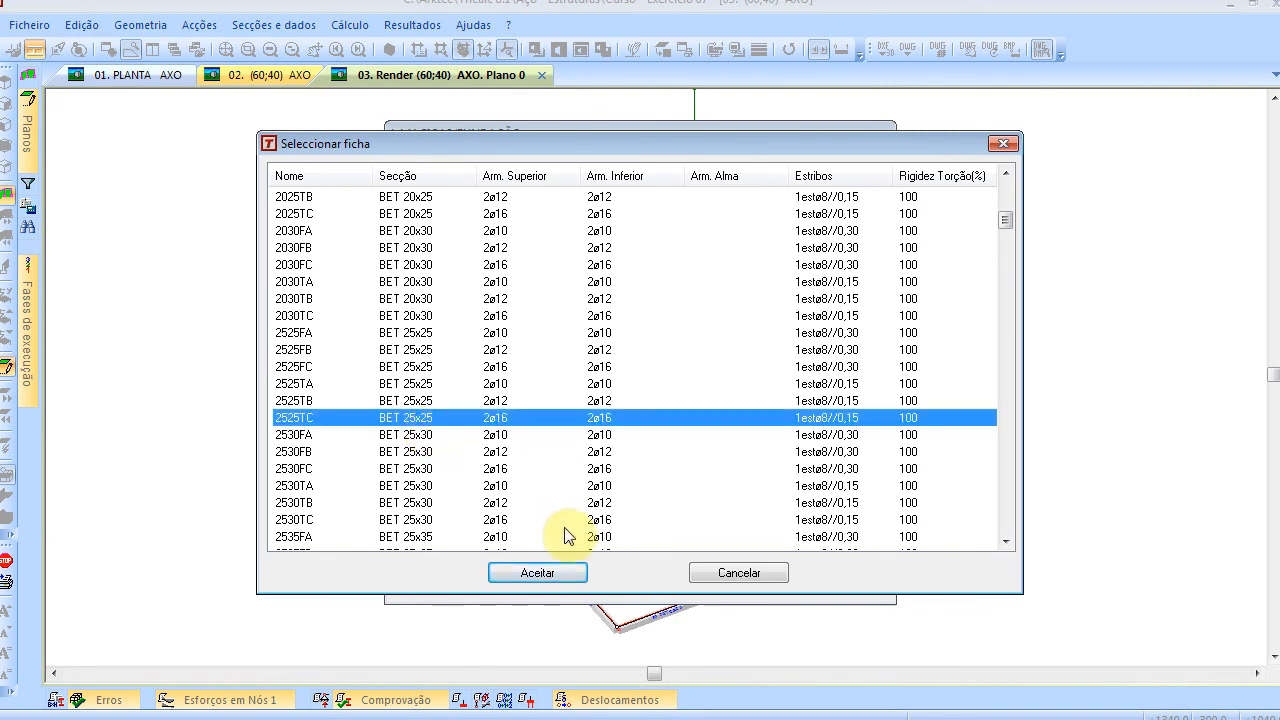
pyautogui.click(553, 572)
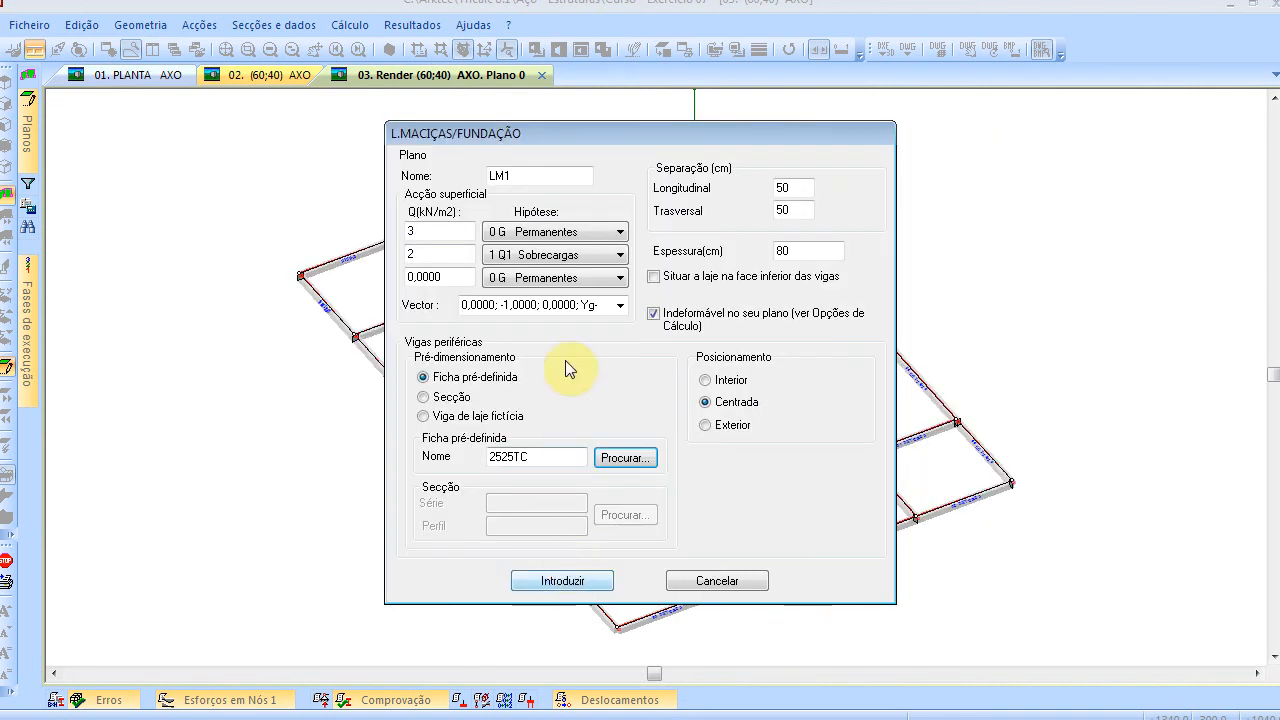
# Set the longitudinal and transverse separations to 100 cm and the thickness to 15 cm, and start introducing the slab
pyautogui.doubleClick(790, 188)
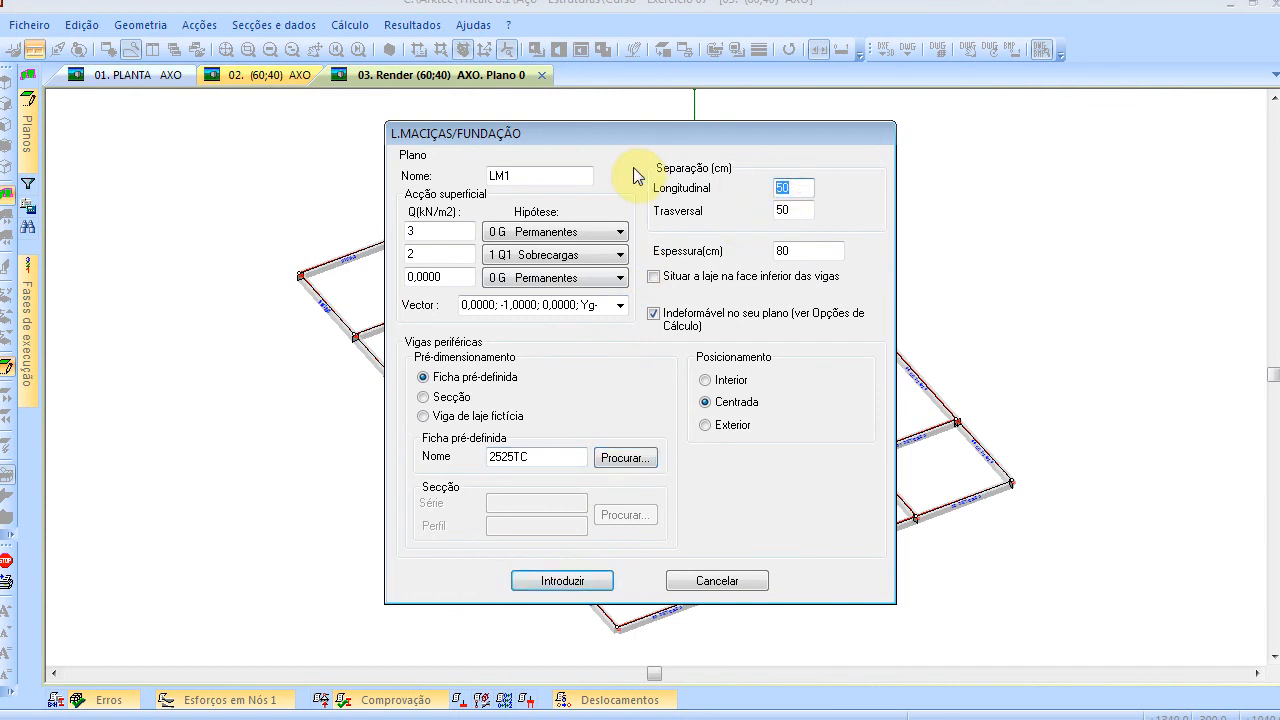
pyautogui.write('100')
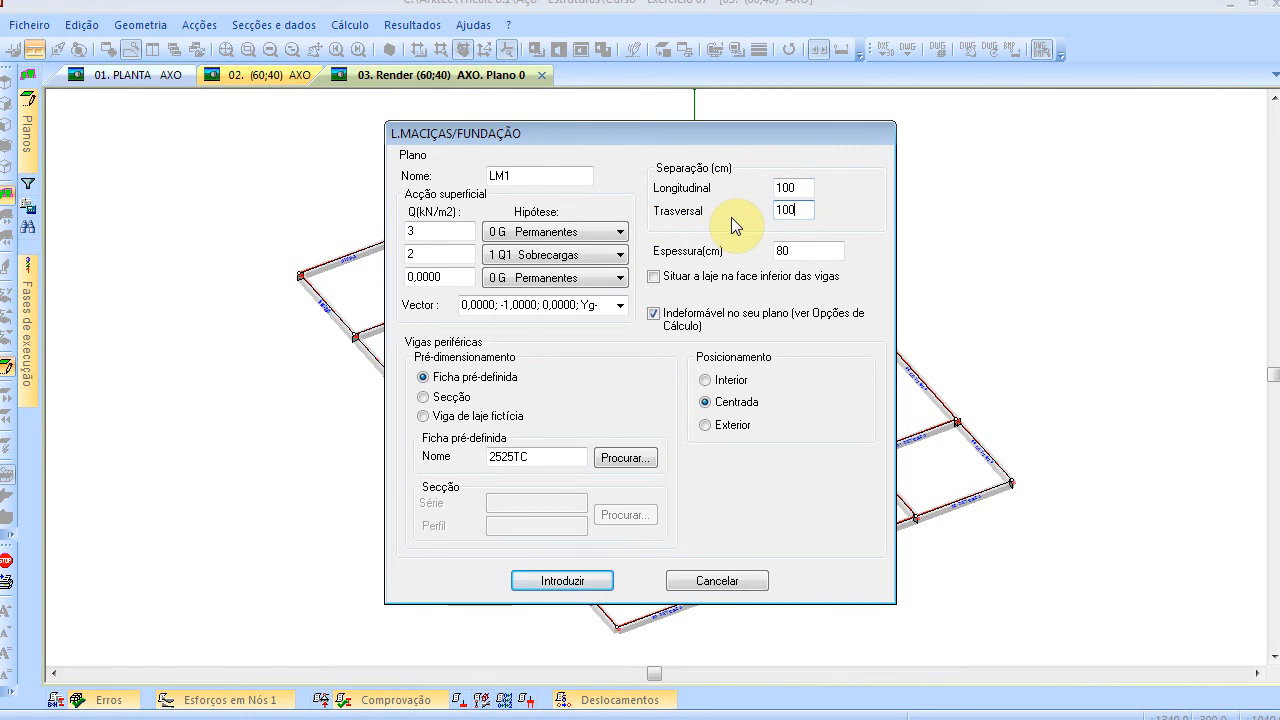
pyautogui.moveTo(824, 249); pyautogui.dragTo(696, 231)
pyautogui.write('15')
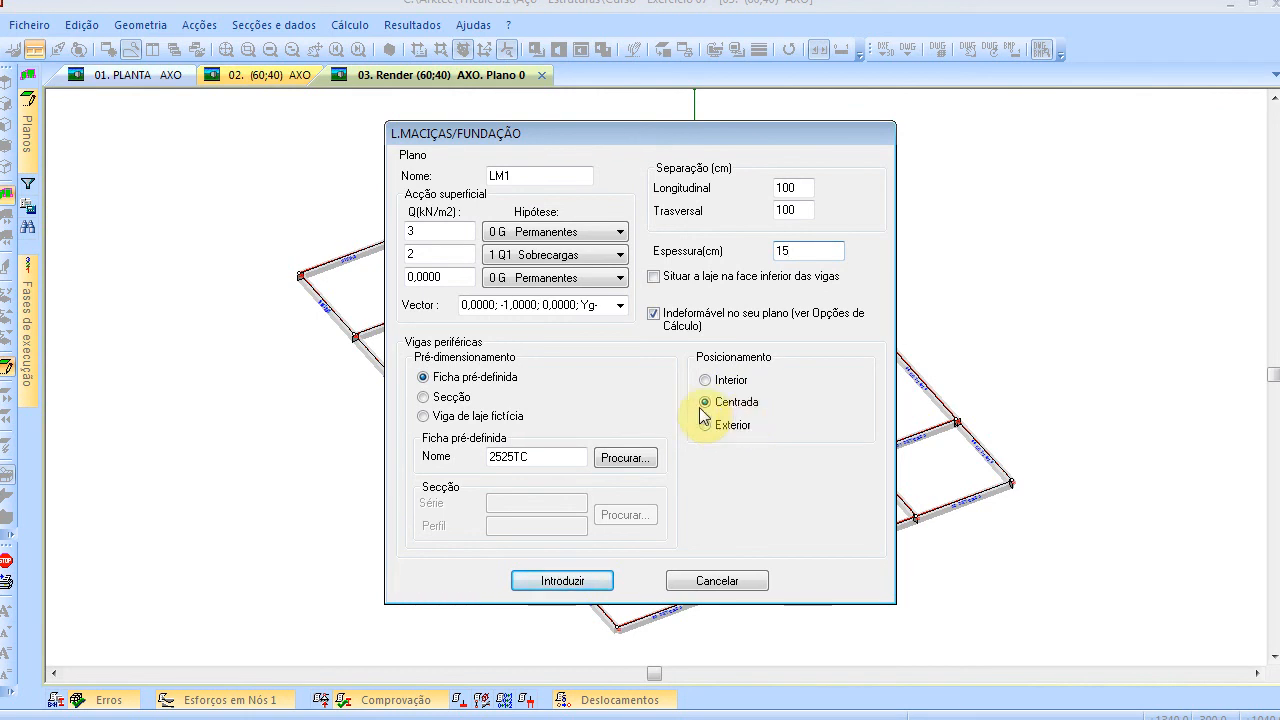
pyautogui.click(586, 581)
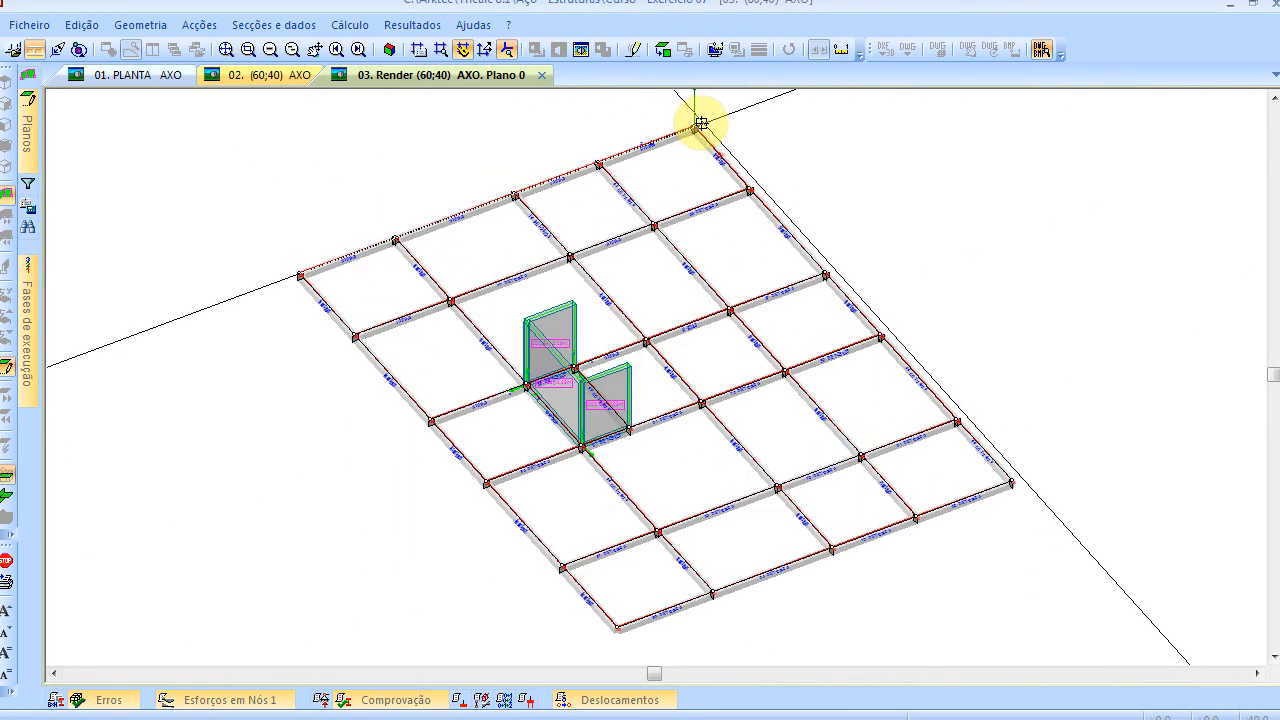
# Outline slab LM1 through the four outer corners of the beam grid on Plano 0 and close its polygon
pyautogui.click(693, 125)
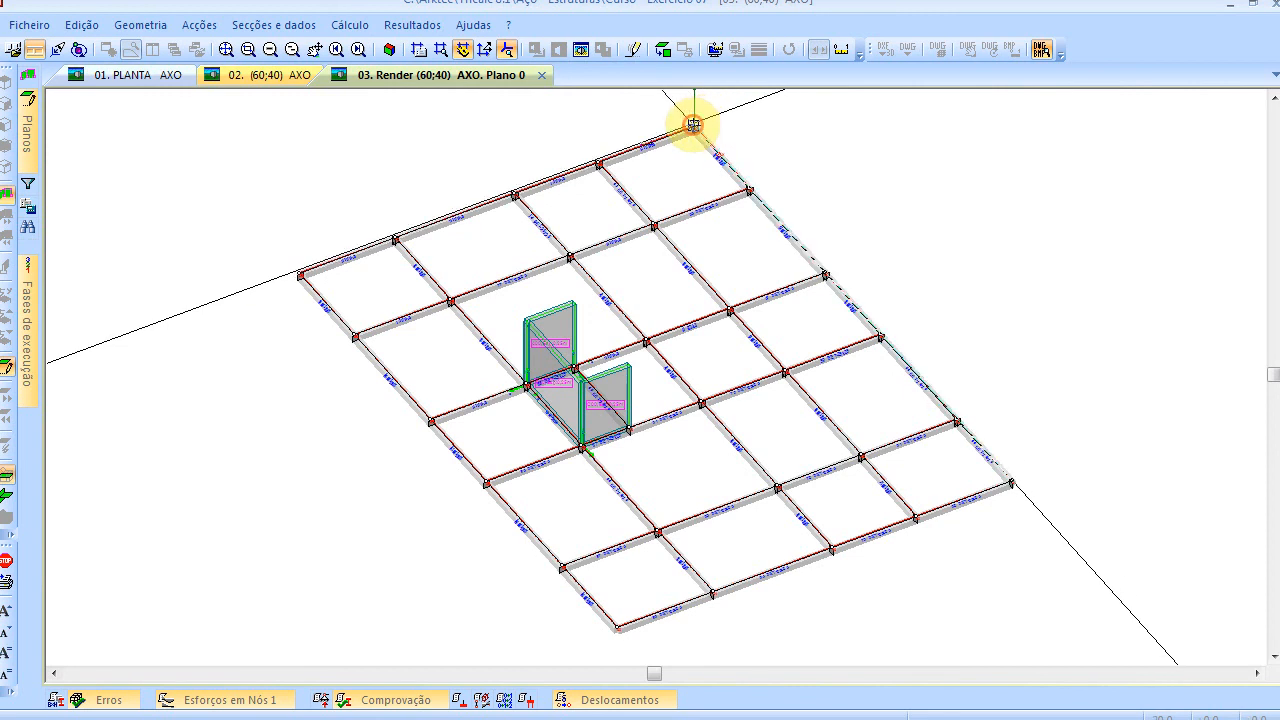
pyautogui.click(1011, 478)
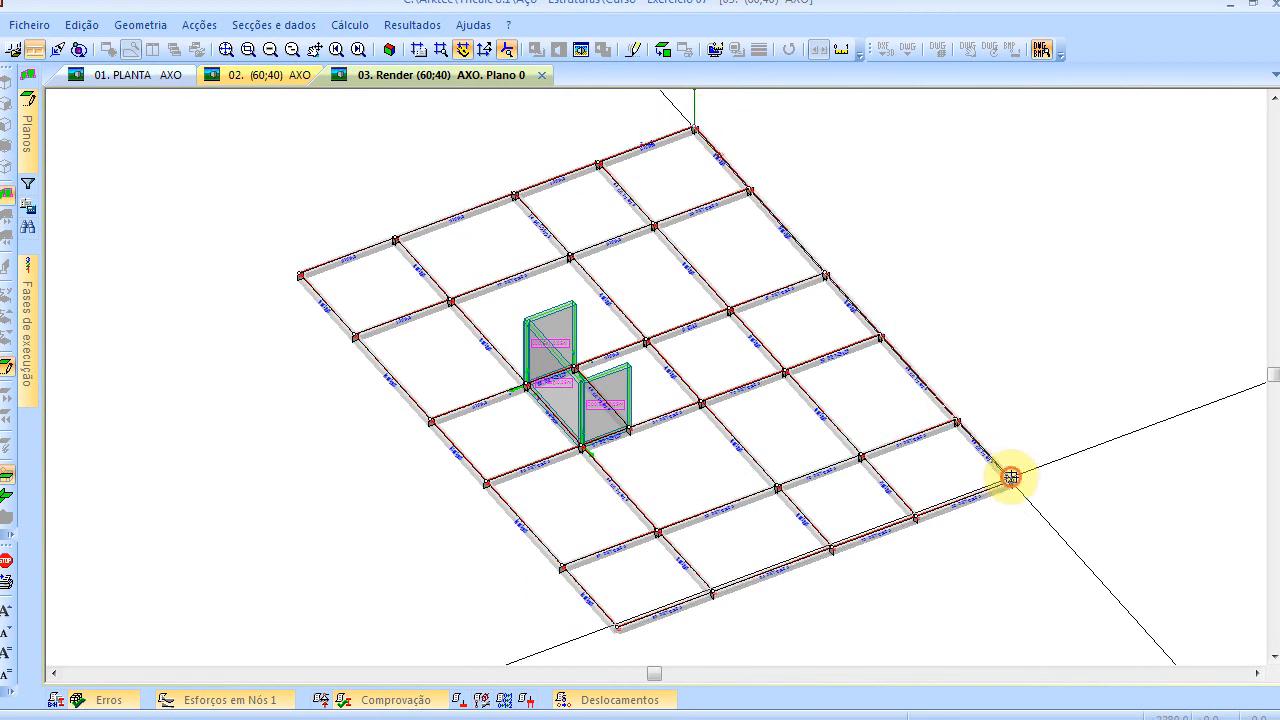
pyautogui.click(618, 636)
pyautogui.click(301, 273)
pyautogui.click(696, 127)
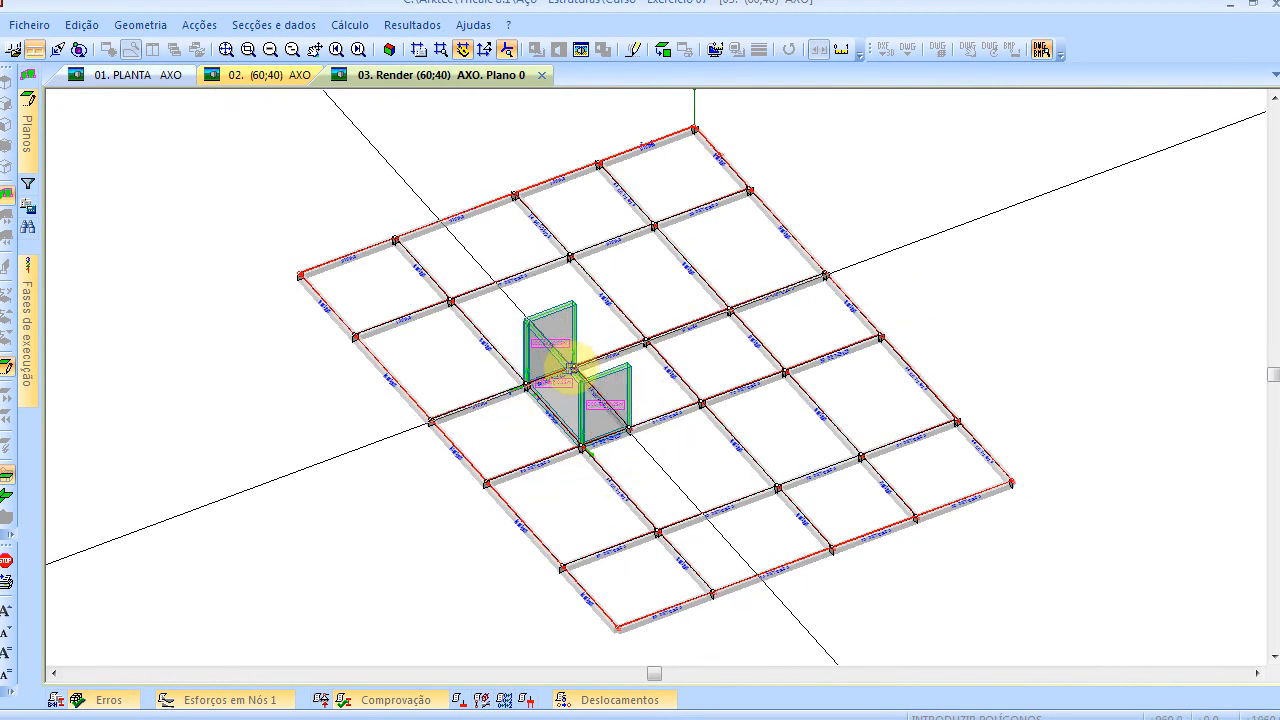
# Outline a rectangular opening in slab LM1 between the core walls and close its polygon
pyautogui.click(520, 384)
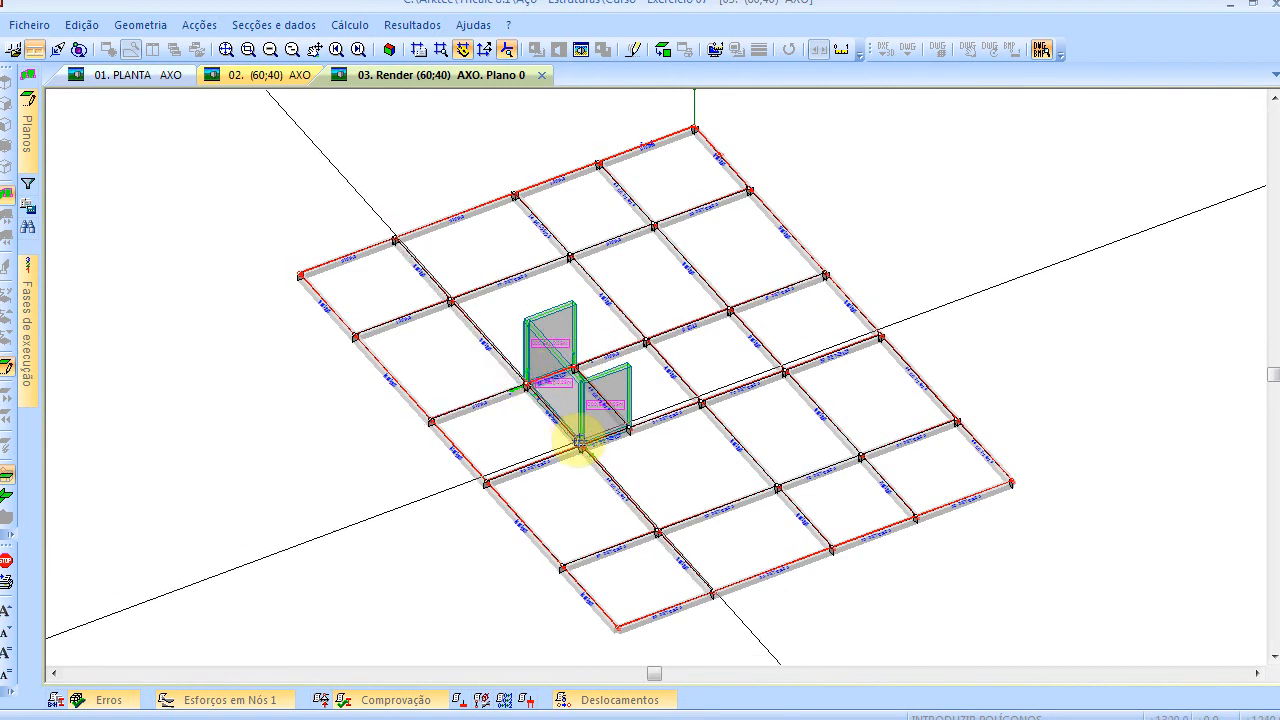
pyautogui.click(580, 444)
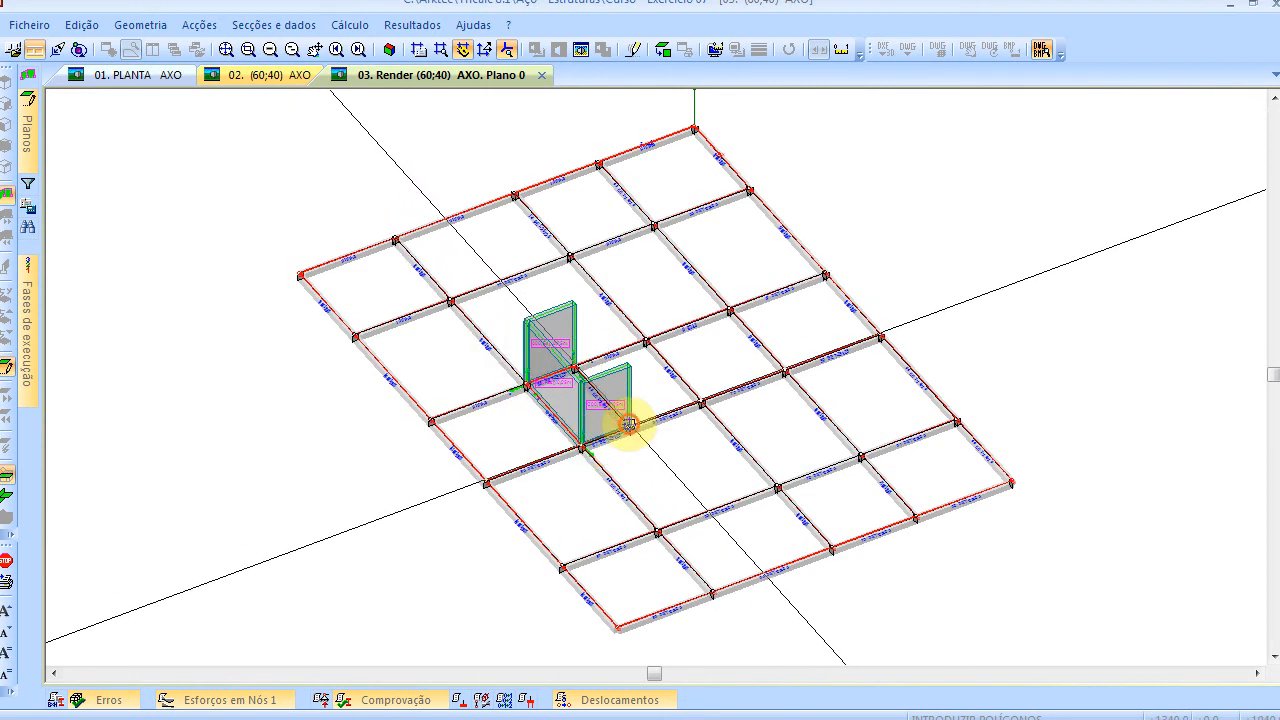
pyautogui.click(575, 368)
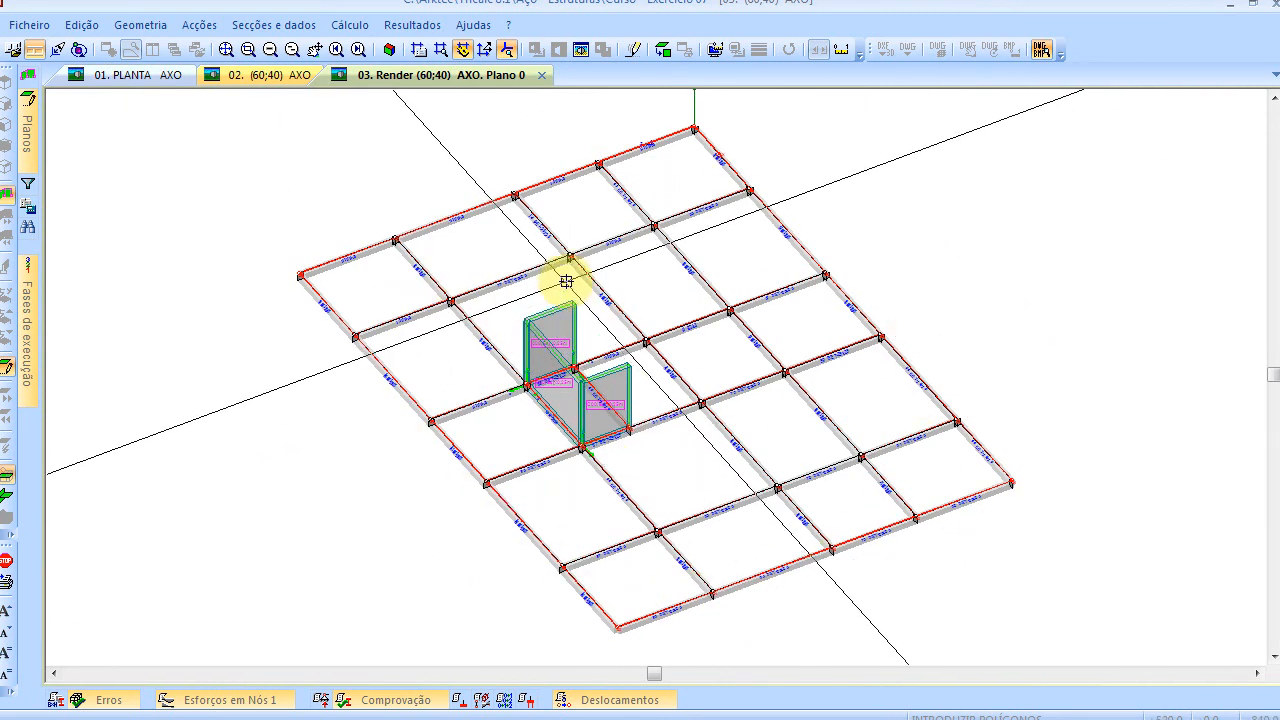
# Set the slab direction along the outer edge from the origin corner, calculate its ábacos automatically and finish introducing slabs
pyautogui.click(692, 127)
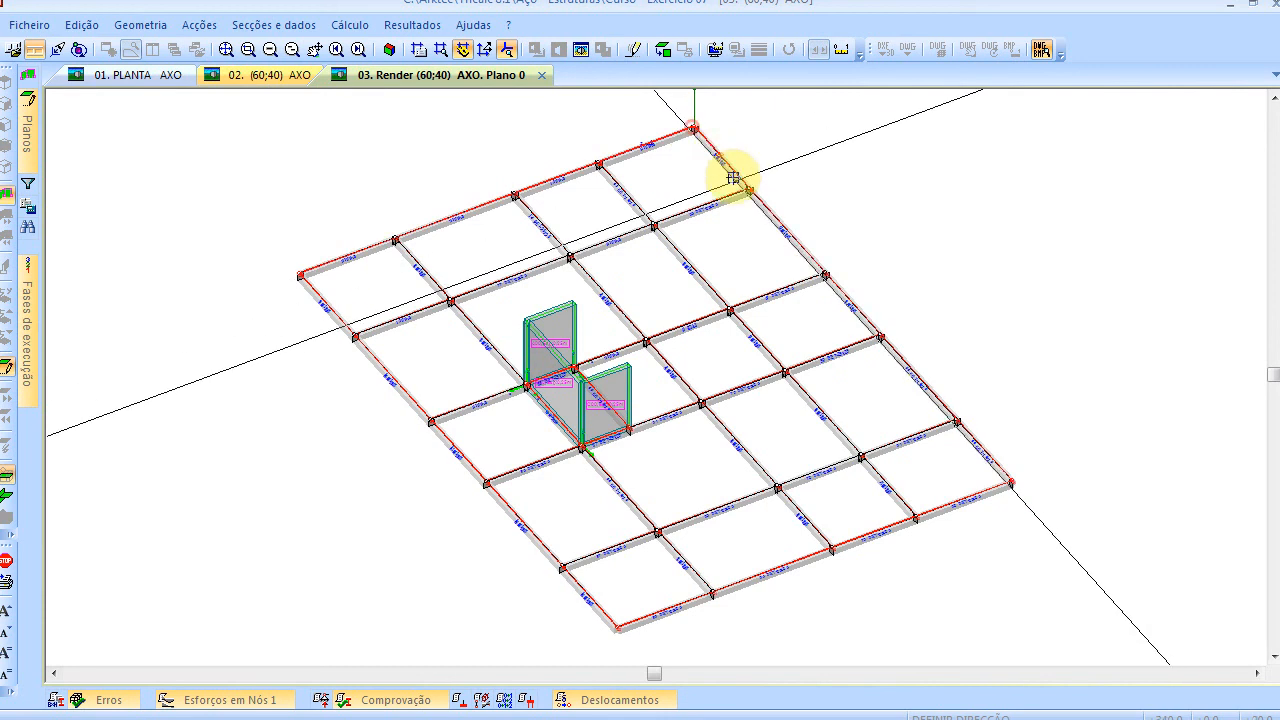
pyautogui.click(748, 190)
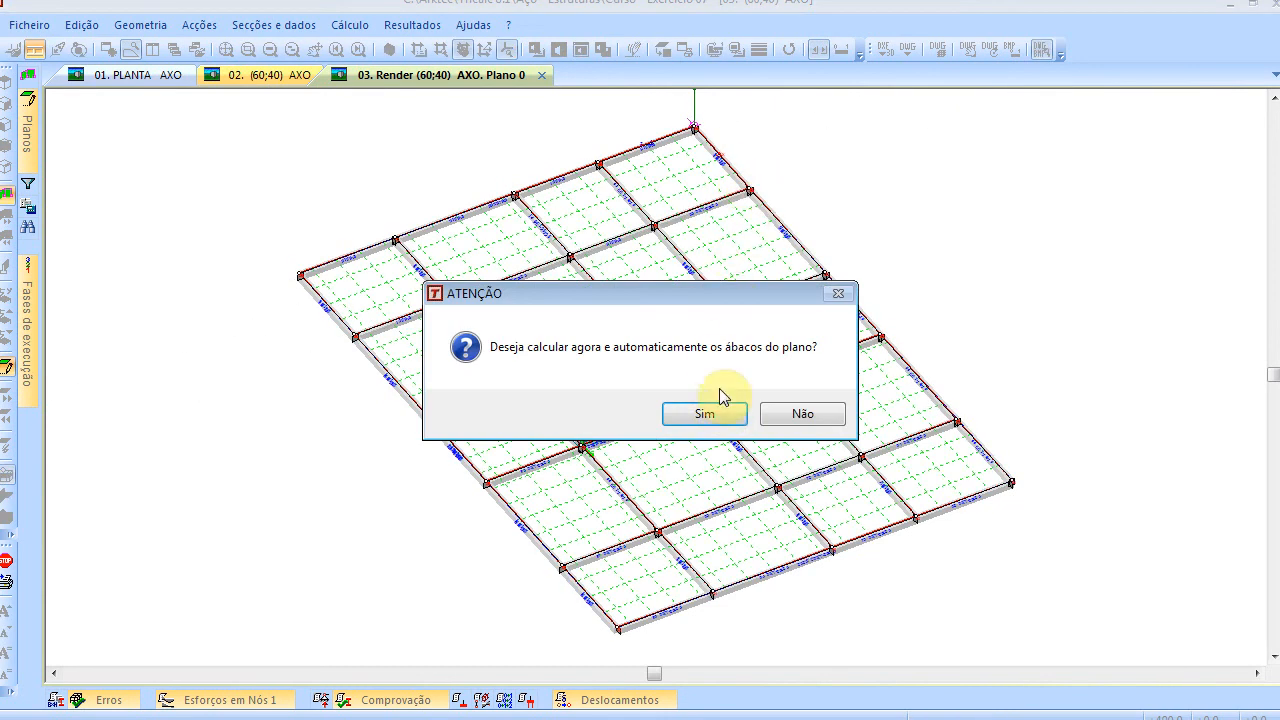
pyautogui.click(725, 410)
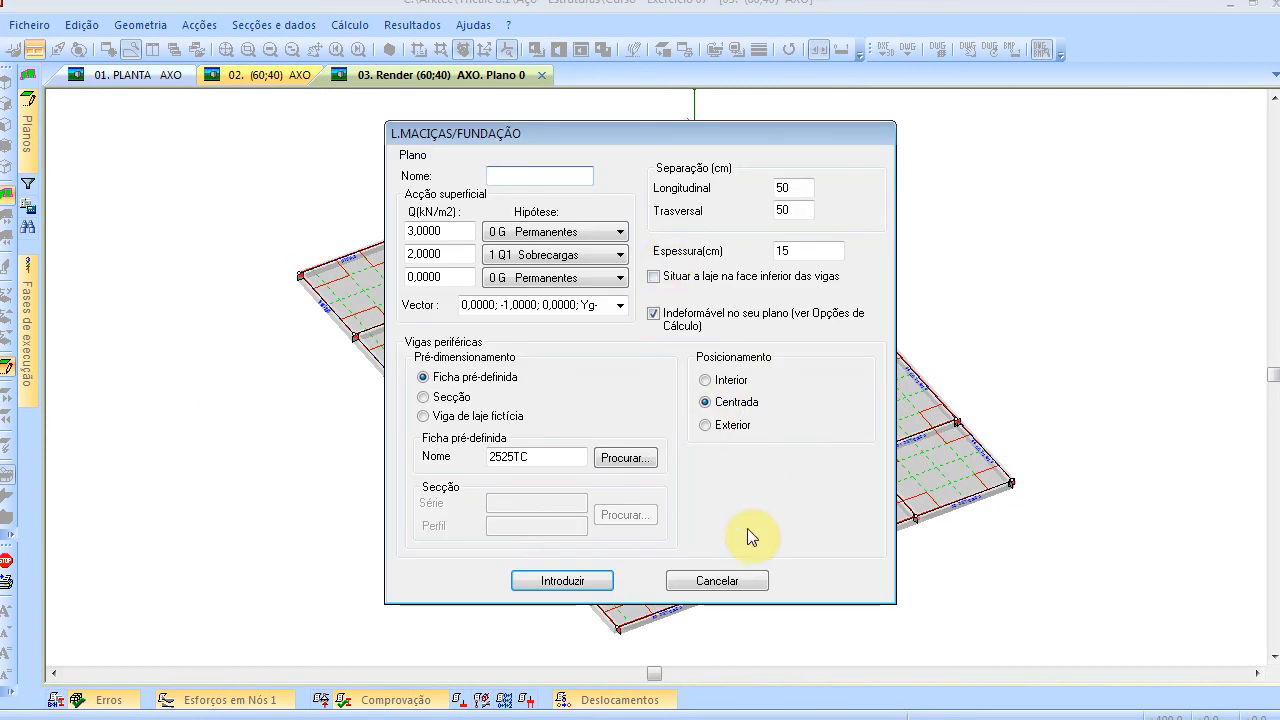
pyautogui.click(737, 578)
# Inspect slab LM1 and its opening at the core walls from several viewing angles
pyautogui.click(590, 397)
pyautogui.keyDown('shift'); pyautogui.scroll(5, 654, 412); pyautogui.keyUp('shift')
pyautogui.keyDown('shift'); pyautogui.scroll(-4, 656, 412); pyautogui.keyUp('shift')
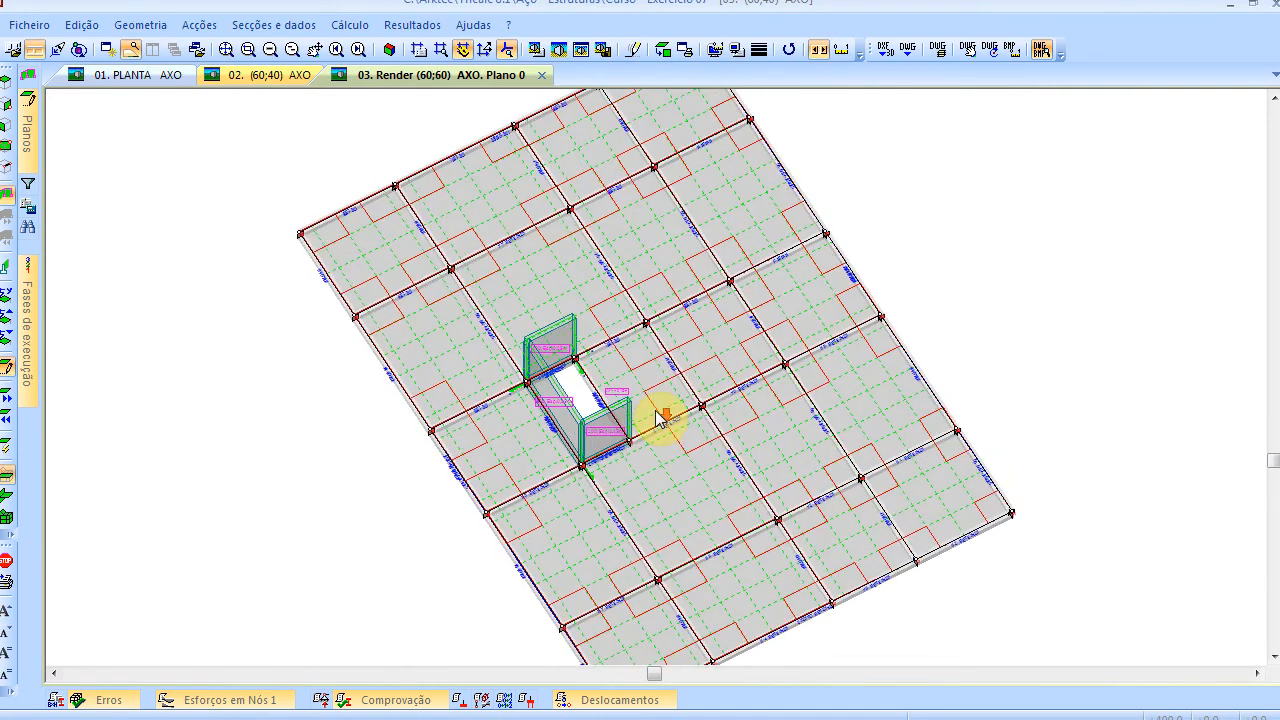
pyautogui.keyDown('ctrl'); pyautogui.scroll(14, 606, 464); pyautogui.keyUp('ctrl')
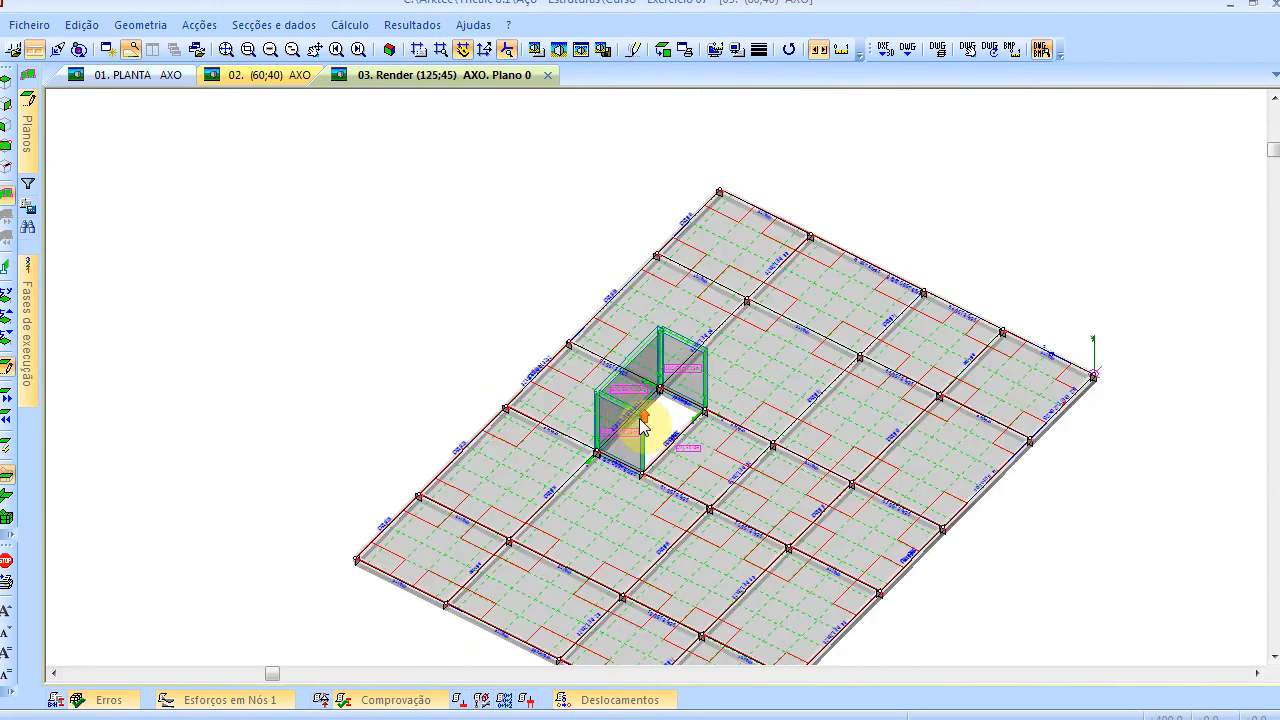
pyautogui.keyDown('ctrl'); pyautogui.scroll(-18, 647, 420); pyautogui.keyUp('ctrl')
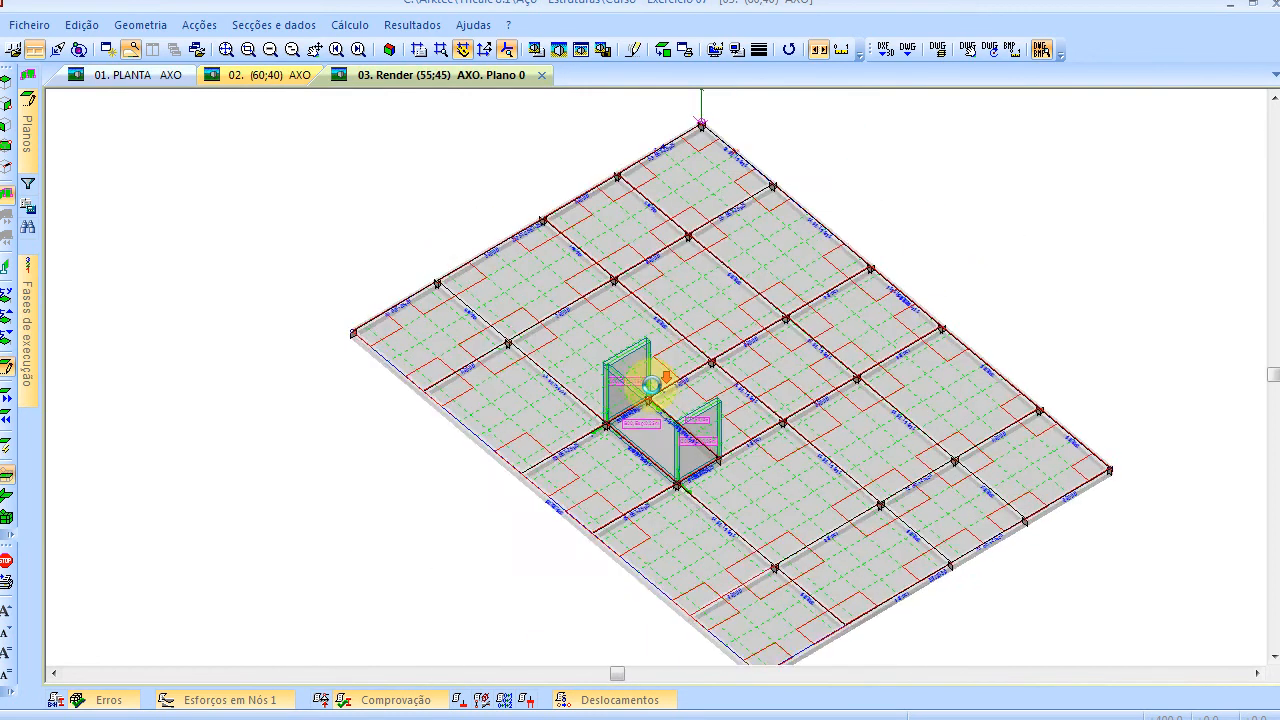
# Define the beam profile as series BET, size 25x40, and choose to assign it to bars
pyautogui.click(226, 50)
pyautogui.moveTo(541, 426)
pyautogui.mouseDown()
pyautogui.moveTo(538, 450)
pyautogui.moveTo(562, 453)
pyautogui.moveTo(560, 440)
pyautogui.moveTo(551, 455)
pyautogui.moveTo(551, 440)
pyautogui.moveTo(537, 445)
pyautogui.mouseUp()
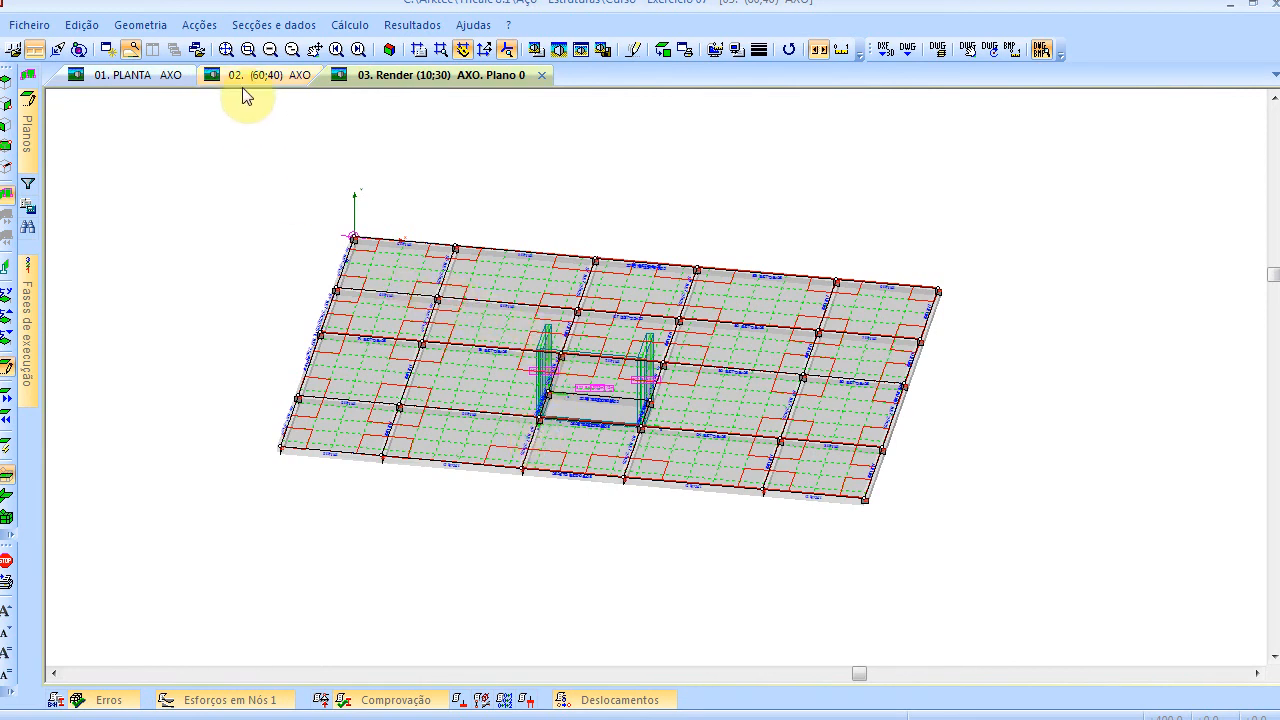
pyautogui.click(272, 24)
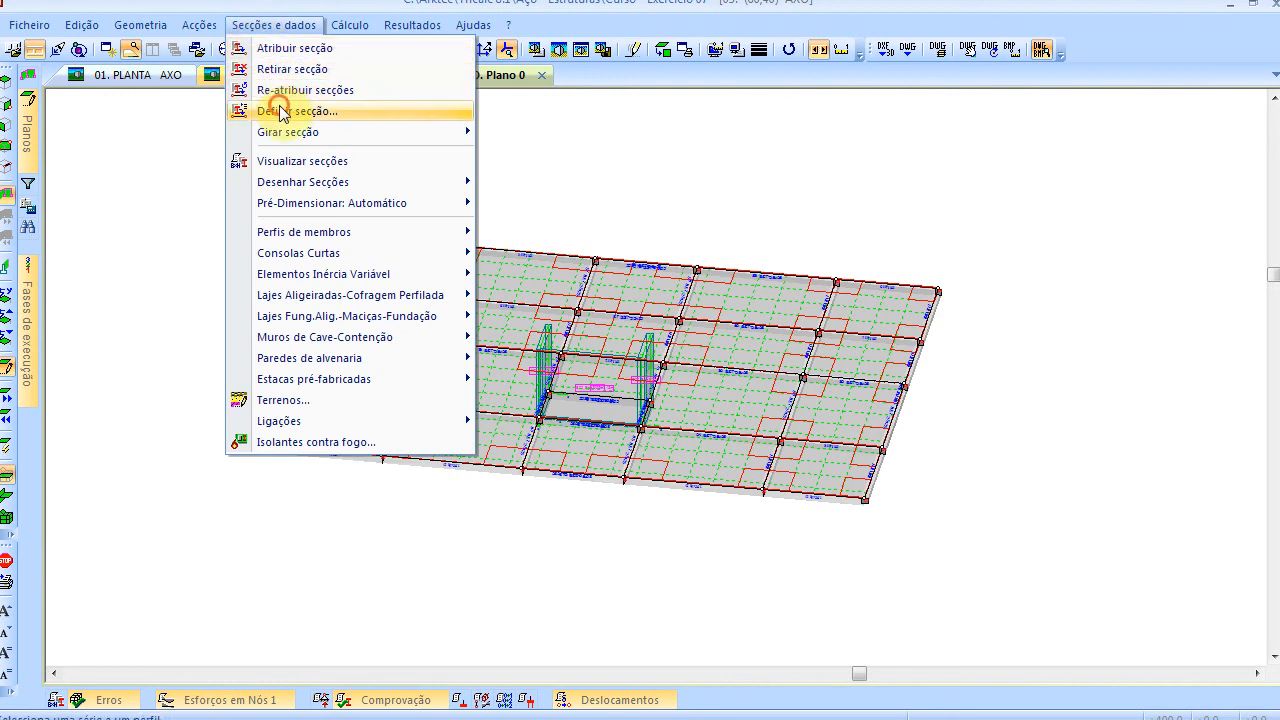
pyautogui.click(290, 111)
pyautogui.doubleClick(435, 213)
pyautogui.write('bet')
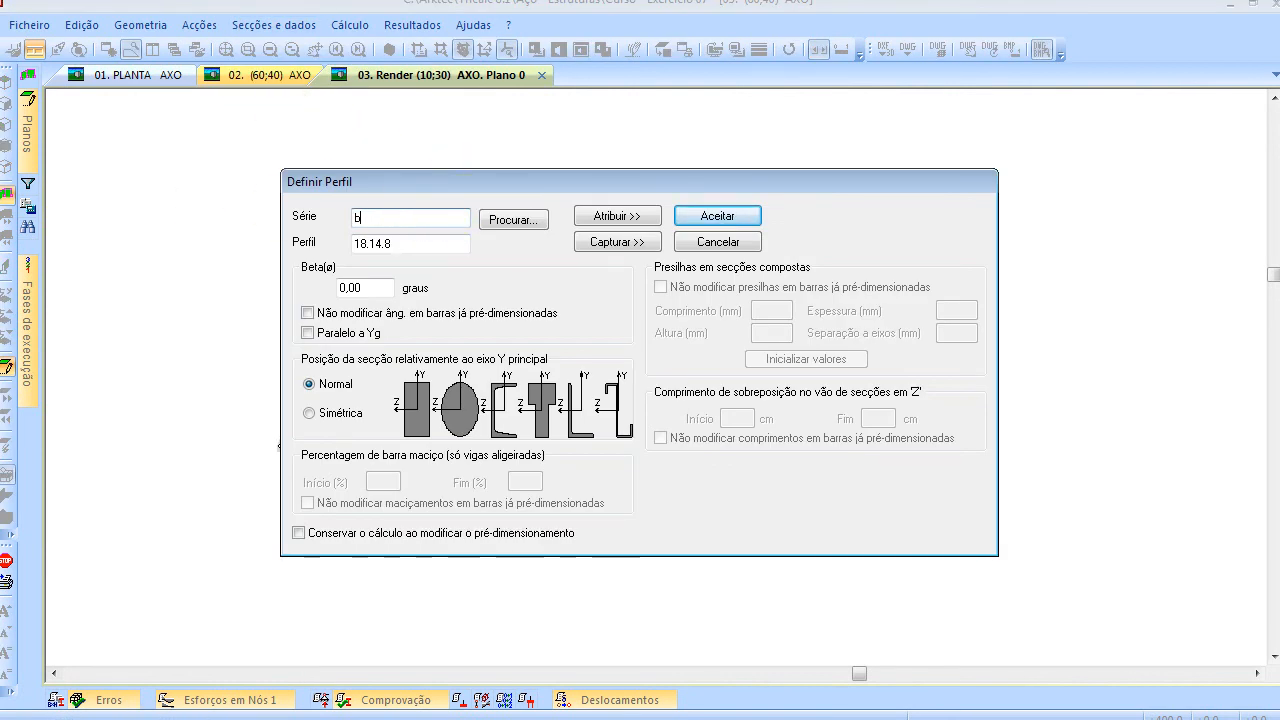
pyautogui.doubleClick(456, 243)
pyautogui.write('25x40')
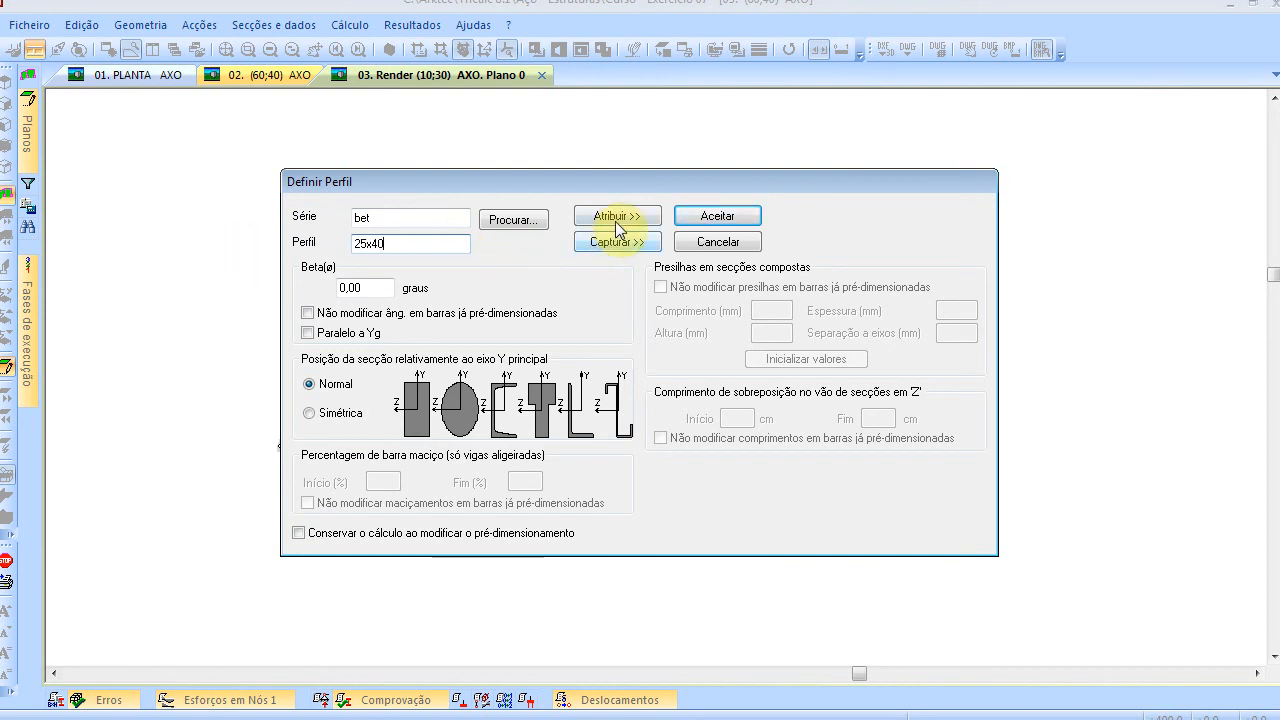
pyautogui.click(615, 217)
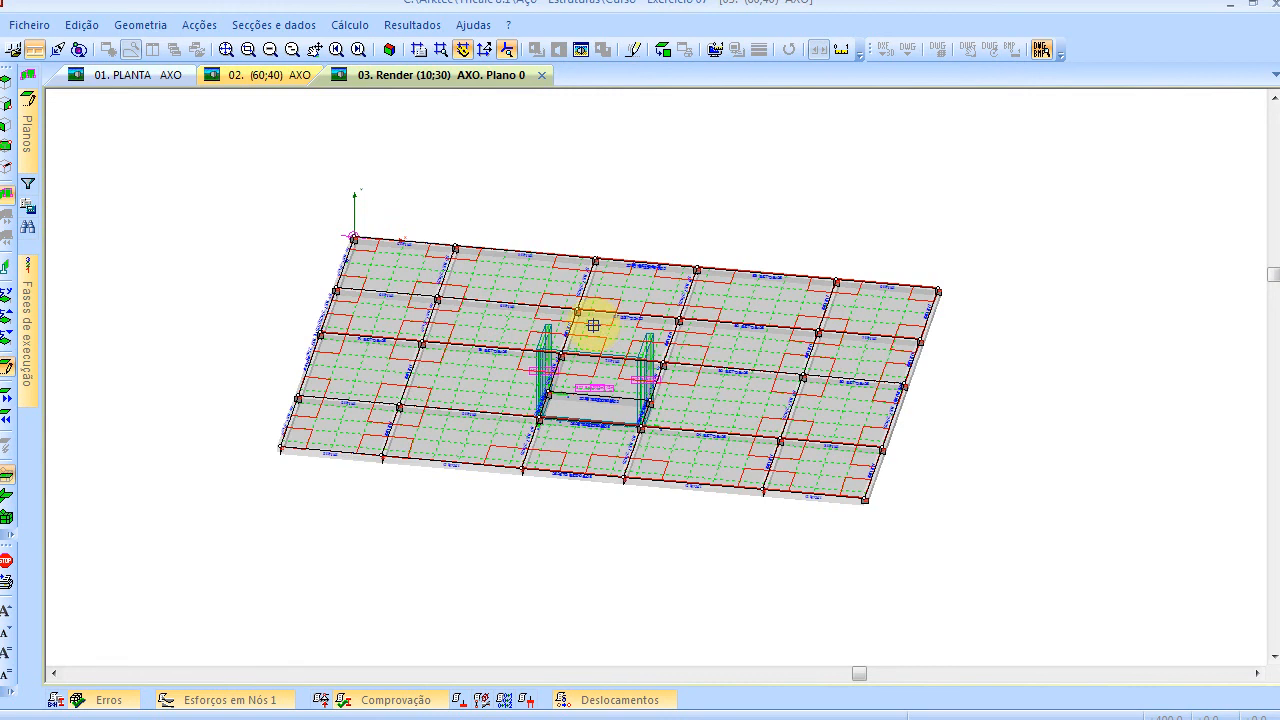
# Assign the 25x40 section to the four interior beam lines crossing the short direction of the Plano 0 grid, working in plan view
pyautogui.click(662, 49)
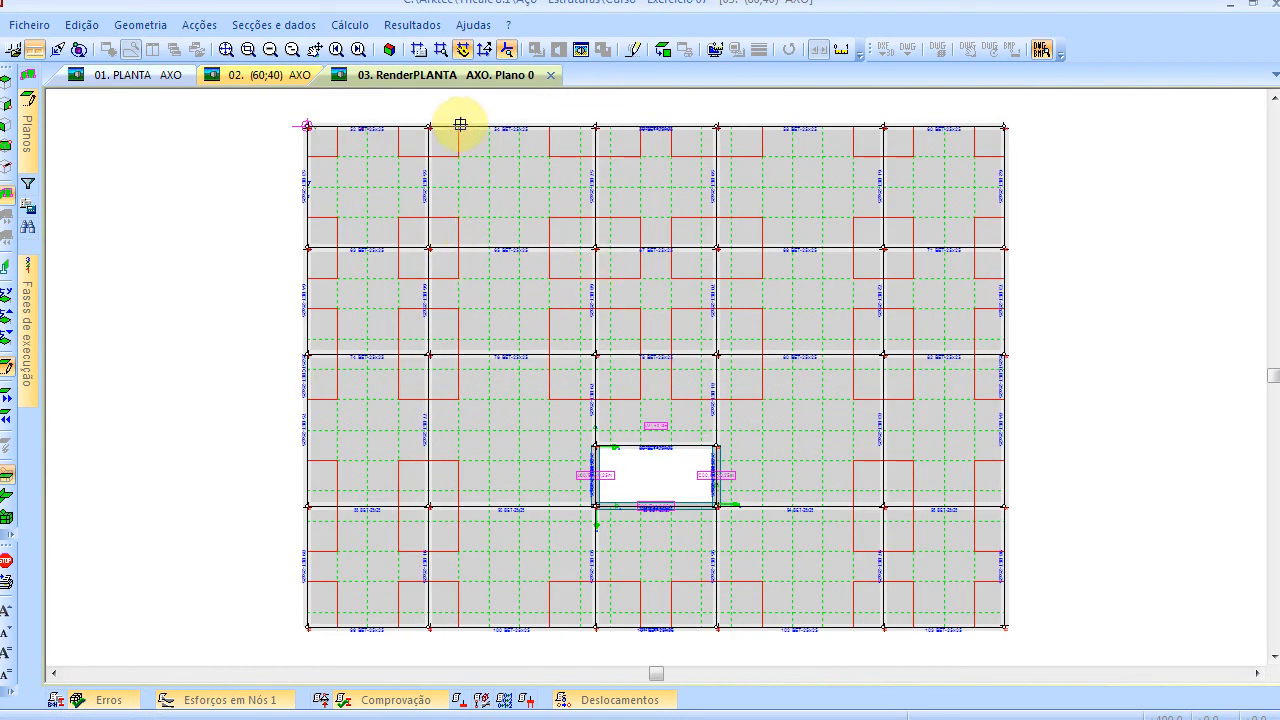
pyautogui.moveTo(418, 115); pyautogui.dragTo(450, 640)
pyautogui.moveTo(582, 105); pyautogui.dragTo(604, 645)
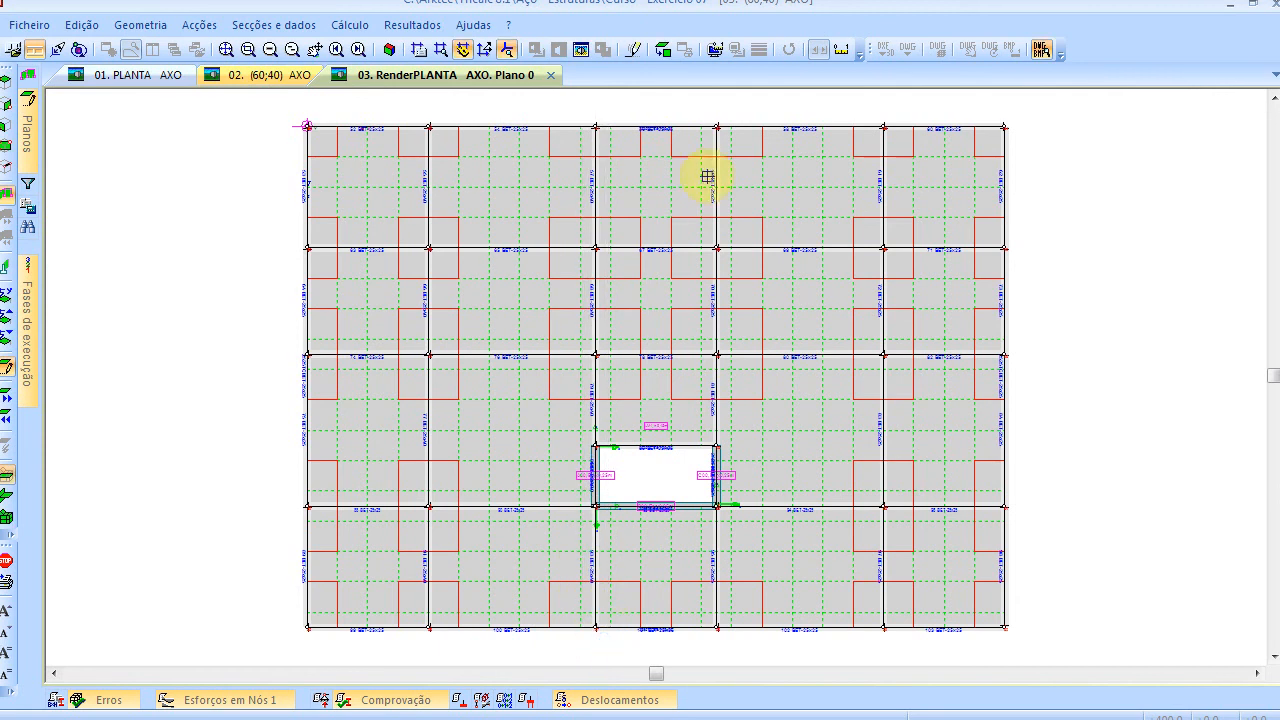
pyautogui.moveTo(707, 104); pyautogui.dragTo(743, 649)
pyautogui.moveTo(870, 104); pyautogui.dragTo(894, 651)
# Assign the 25x40 section to the three interior beam lines along the long direction and to the beam beside the core opening
pyautogui.moveTo(277, 225); pyautogui.dragTo(1055, 280)
pyautogui.moveTo(279, 336); pyautogui.dragTo(1078, 376)
pyautogui.moveTo(294, 486); pyautogui.dragTo(1060, 537)
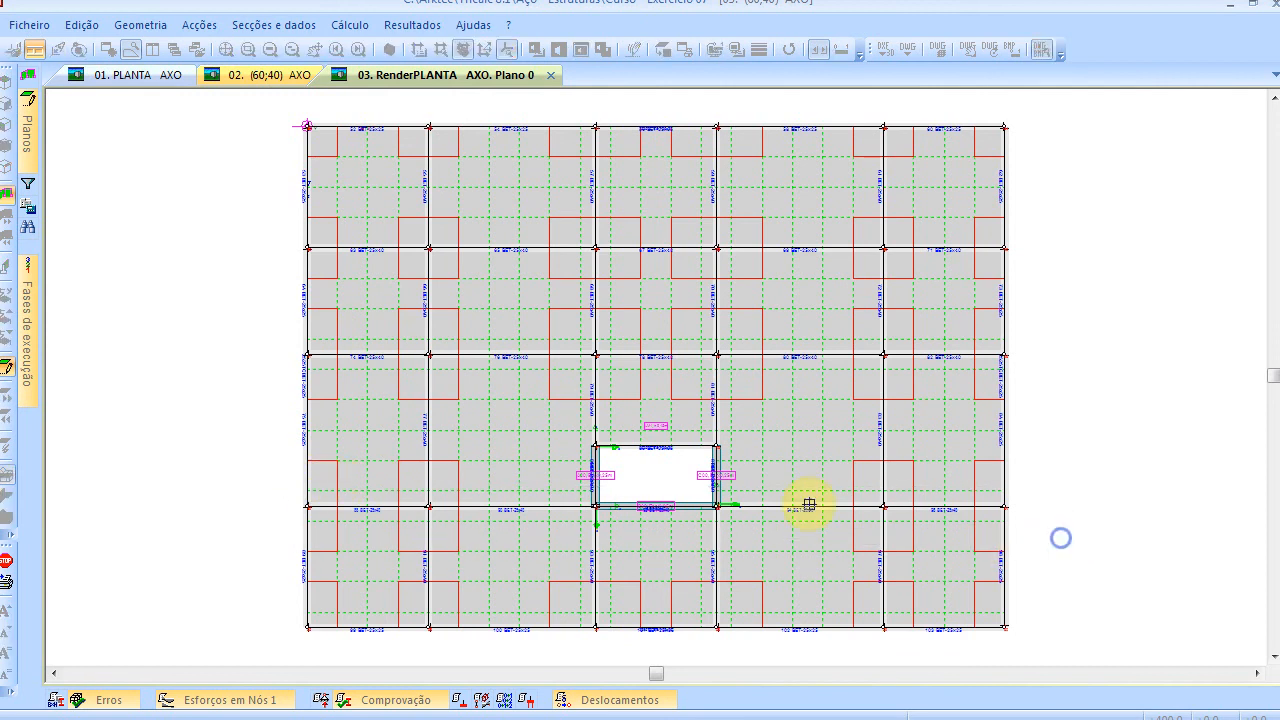
pyautogui.click(638, 446)
pyautogui.scroll(6, 677, 357)
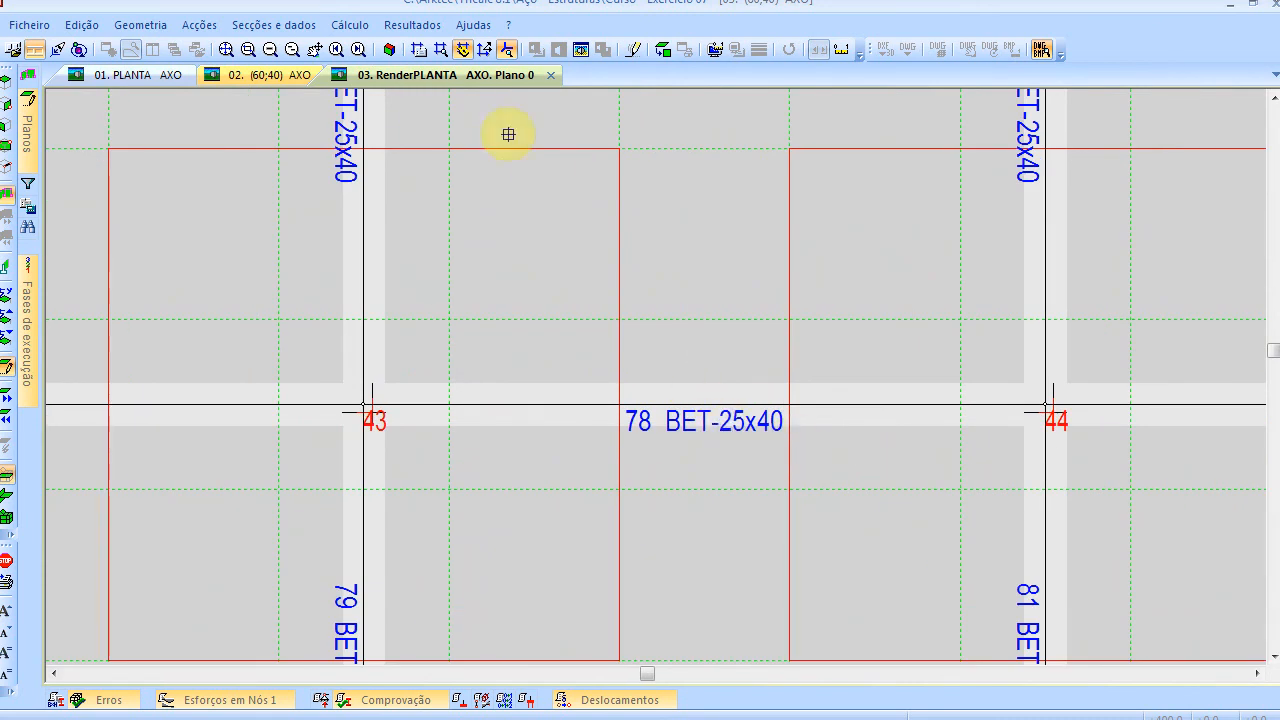
# Check the assigned beam sections in a close 3D view, finish the assignment and show the whole floor
pyautogui.click(389, 49)
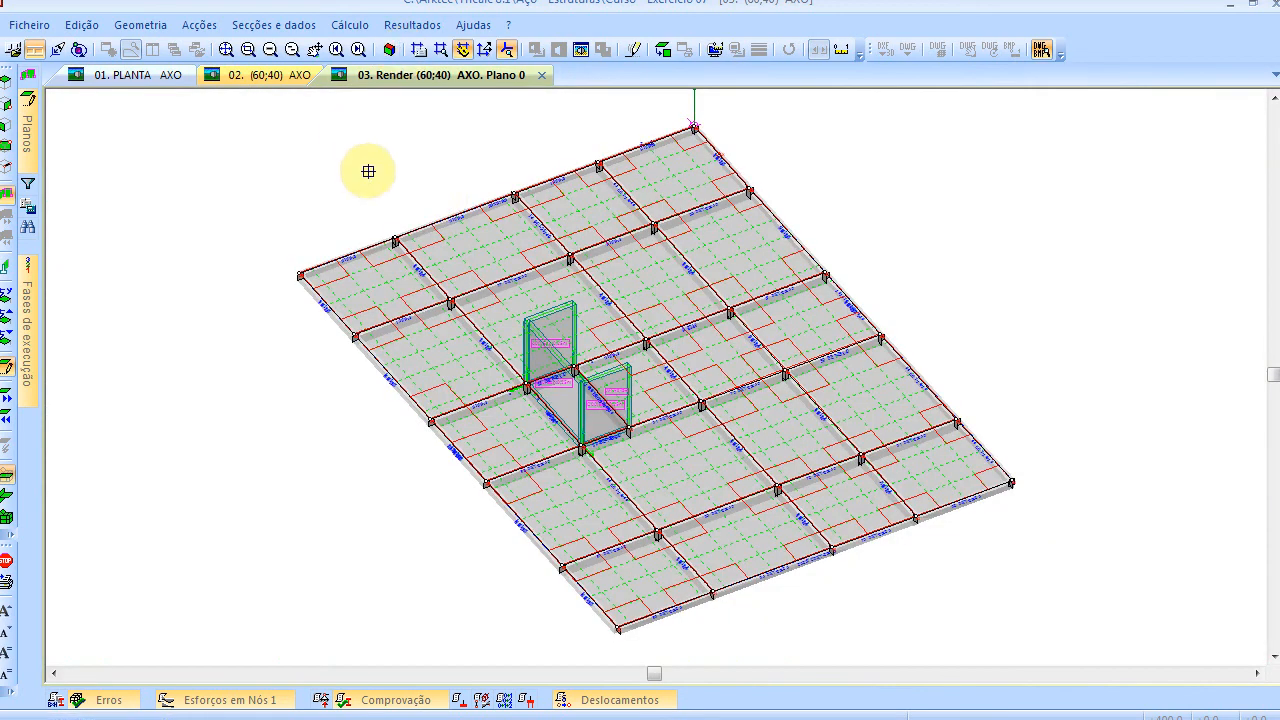
pyautogui.scroll(5, 474, 260)
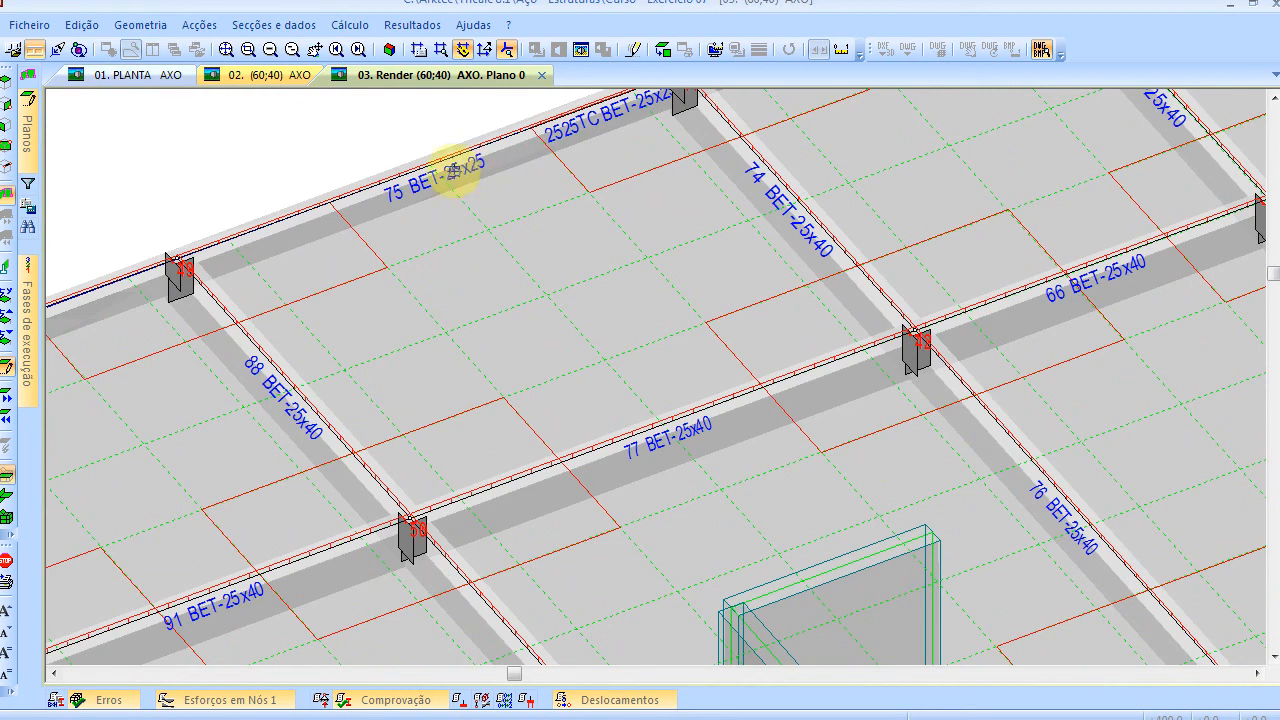
pyautogui.scroll(-5, 562, 141)
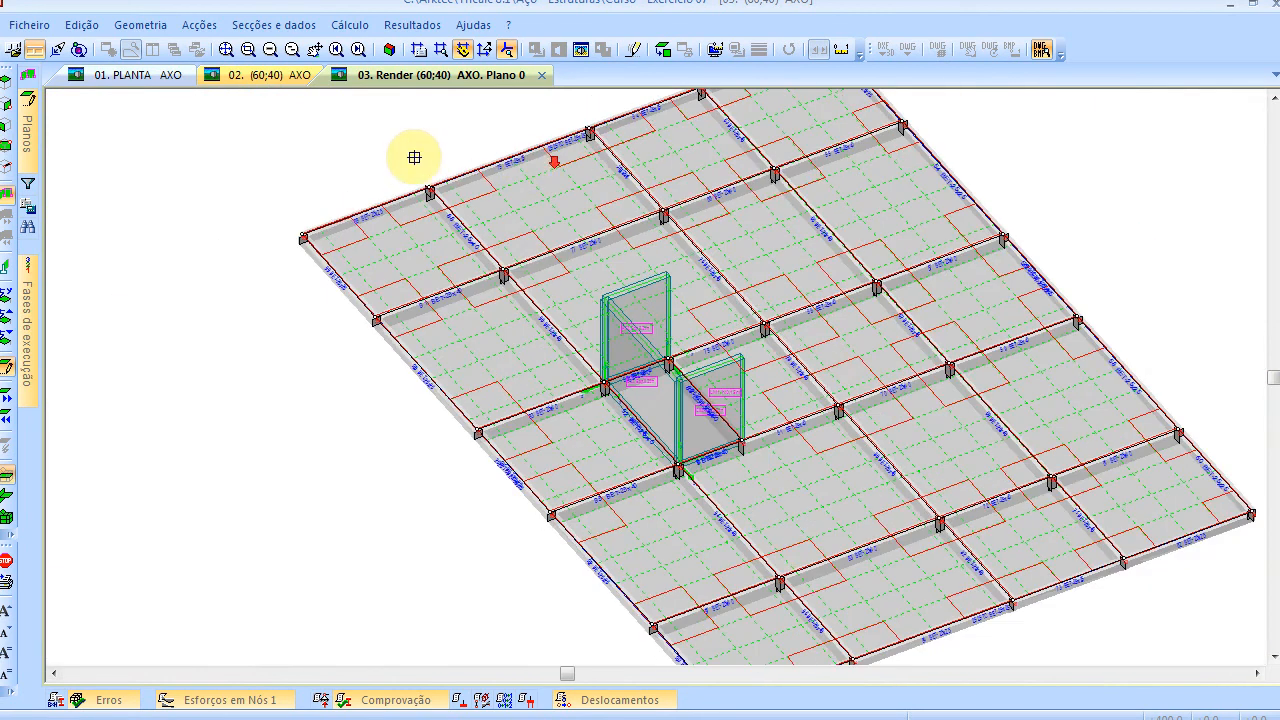
pyautogui.rightClick(369, 151)
pyautogui.click(711, 236)
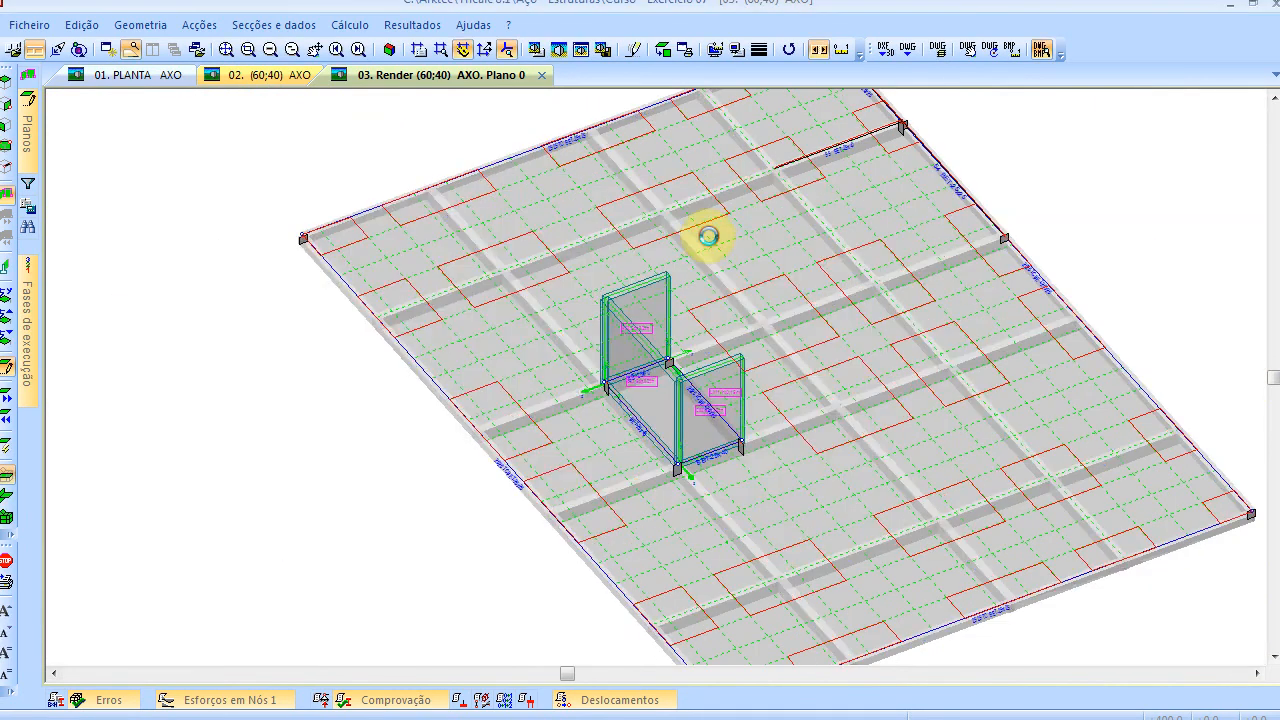
pyautogui.click(226, 50)
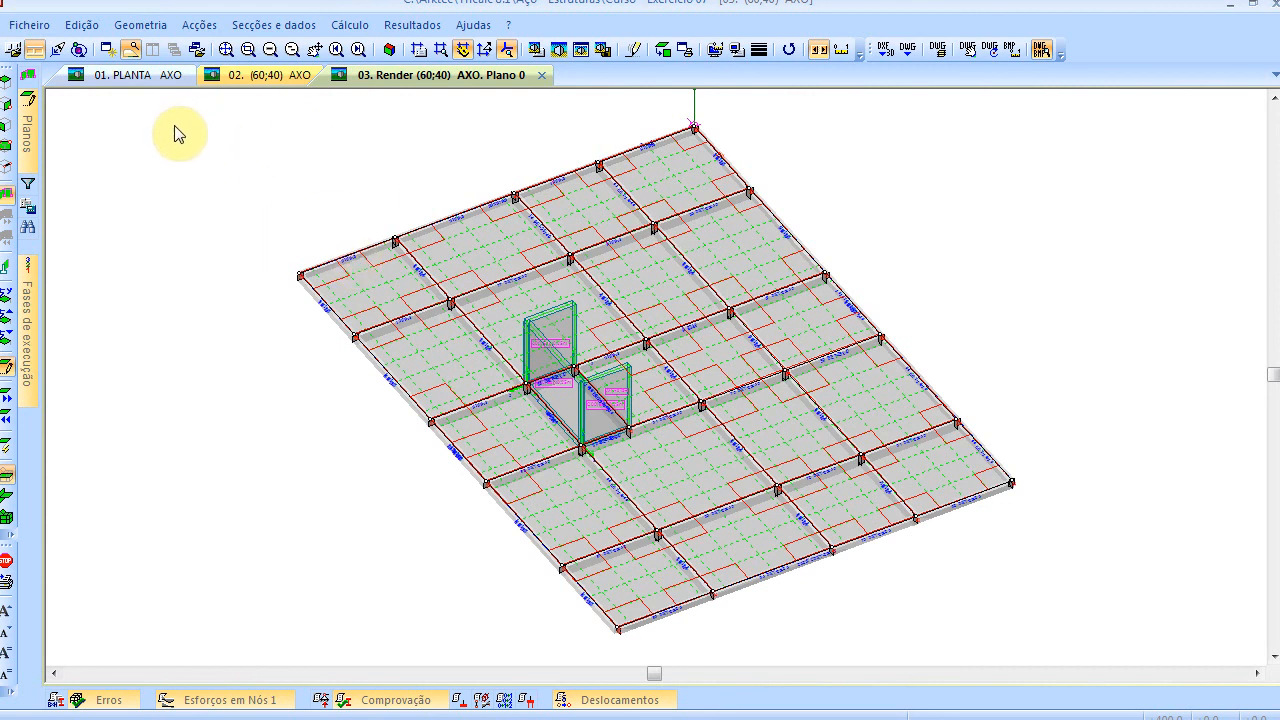
pyautogui.rightClick(115, 120)
pyautogui.click(100, 163)
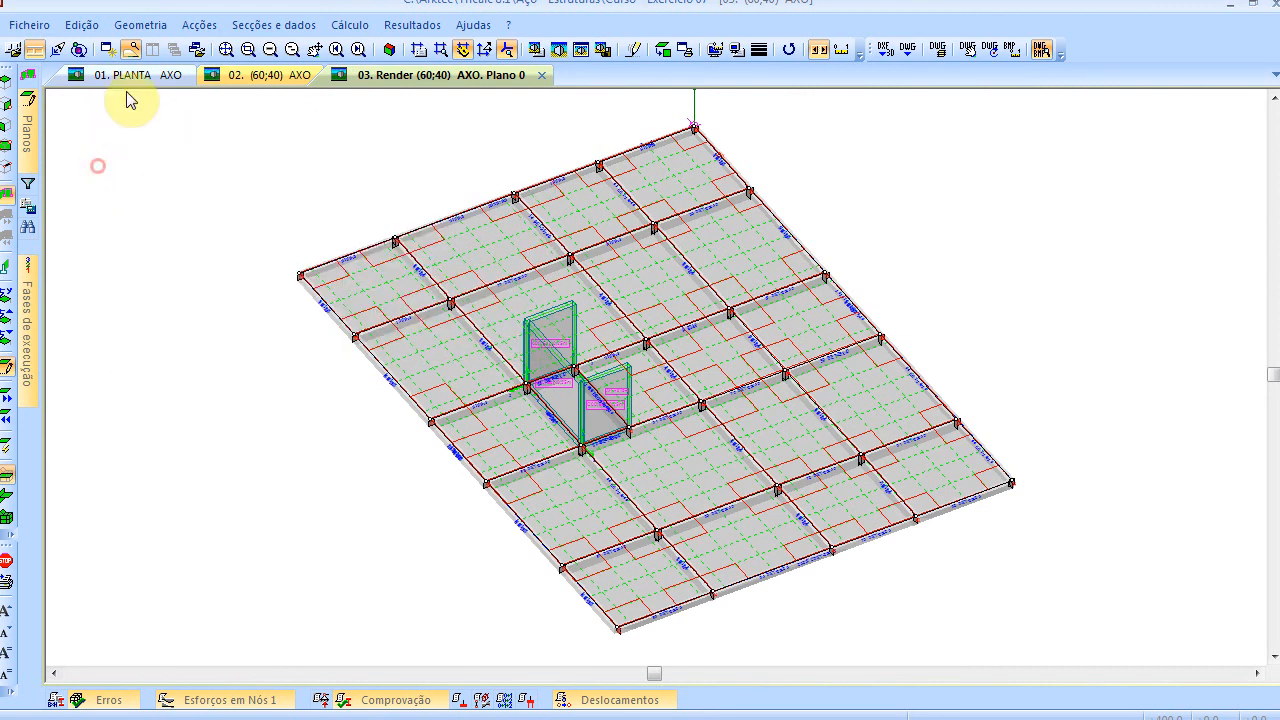
pyautogui.click(147, 25)
pyautogui.moveTo(172, 206)
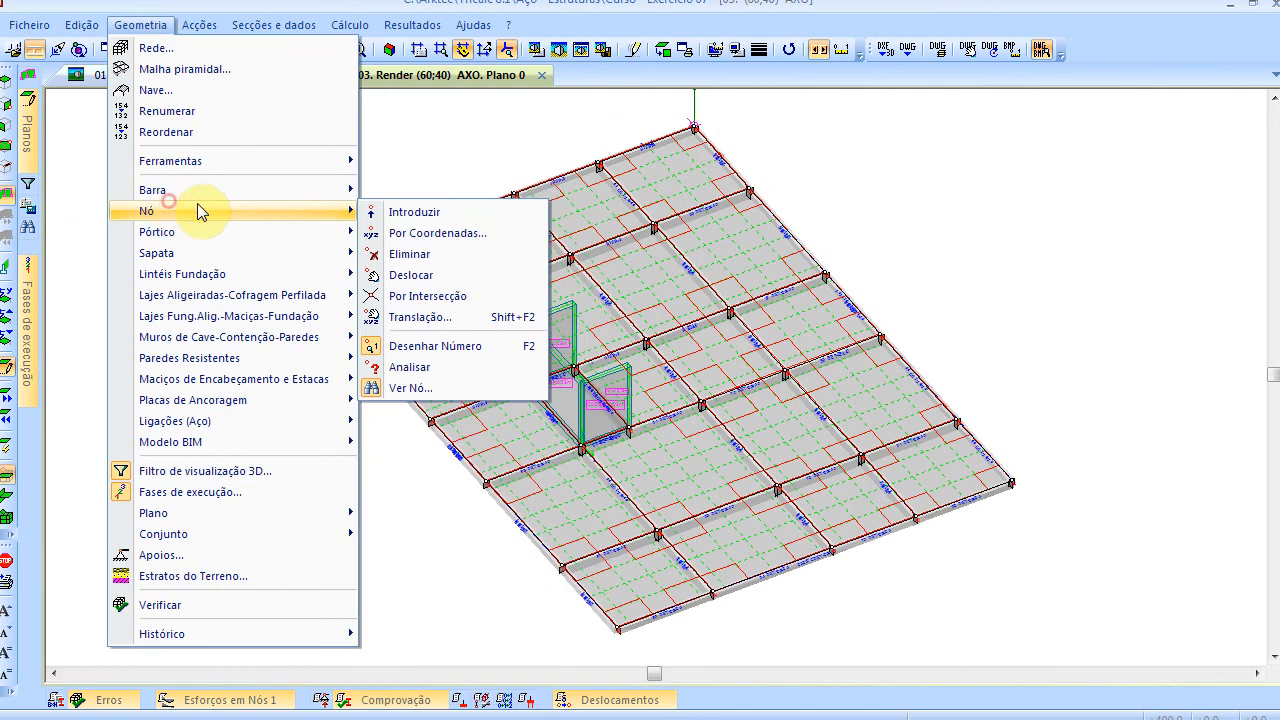
pyautogui.click(444, 317)
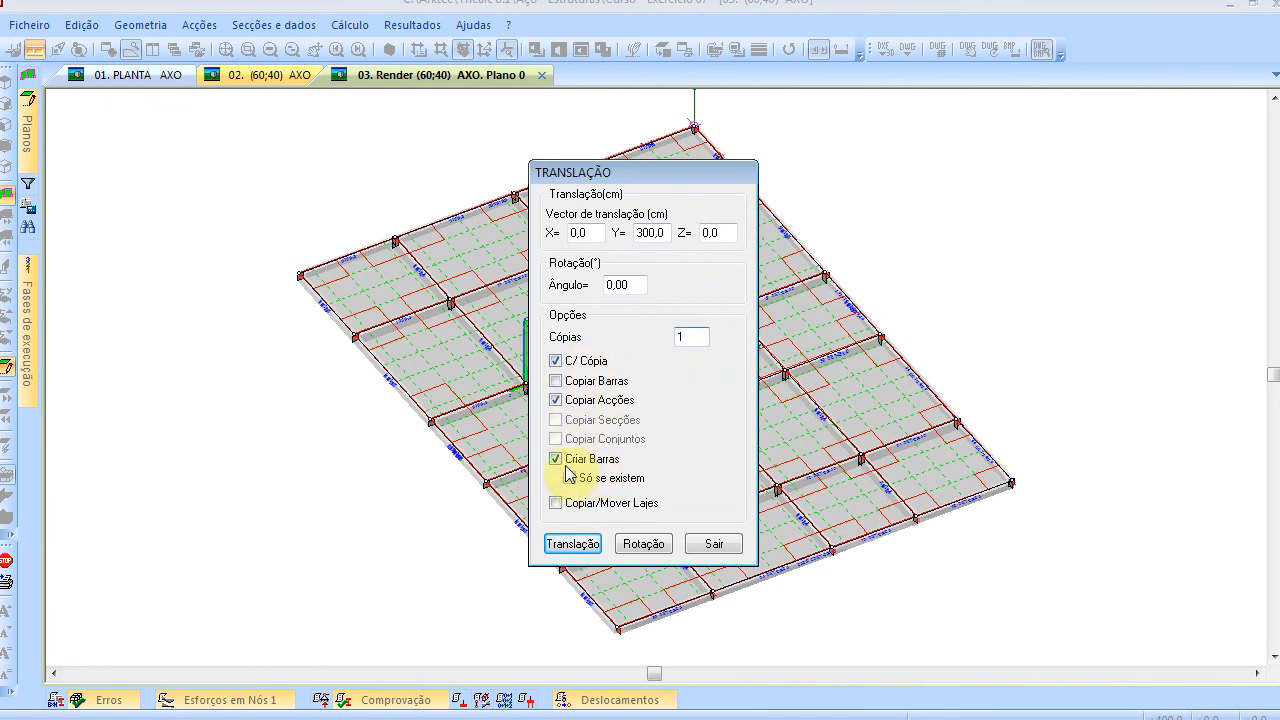
pyautogui.click(590, 546)
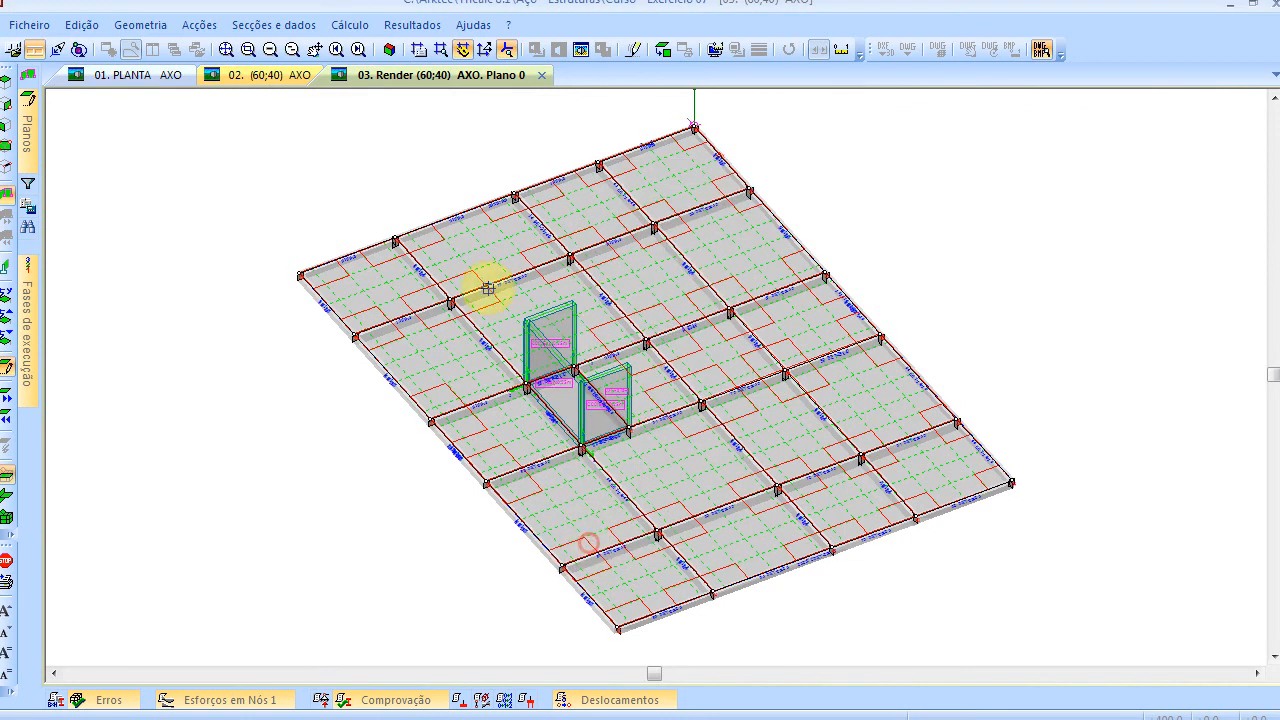
pyautogui.rightClick(334, 194)
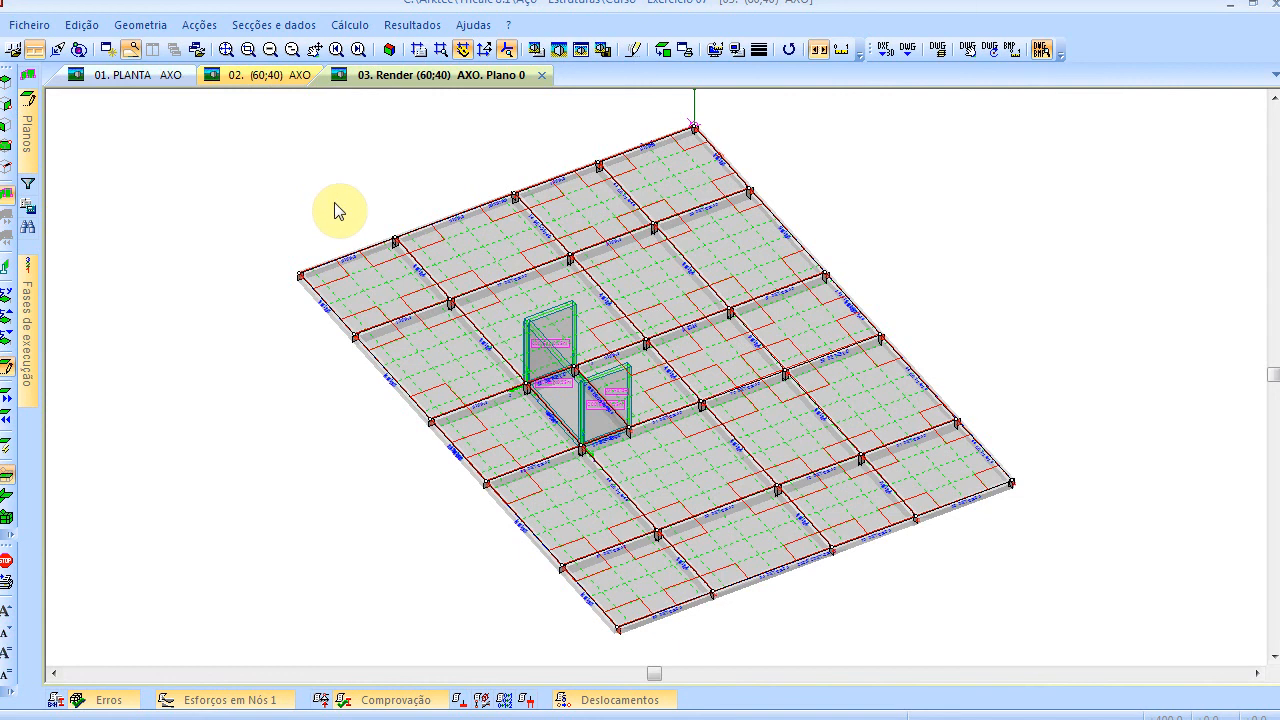
# Copy all Plano 0 nodes once by Y = 300 cm, with Copiar Acções, Criar Barras and Só se existem enabled
pyautogui.rightClick(335, 203)
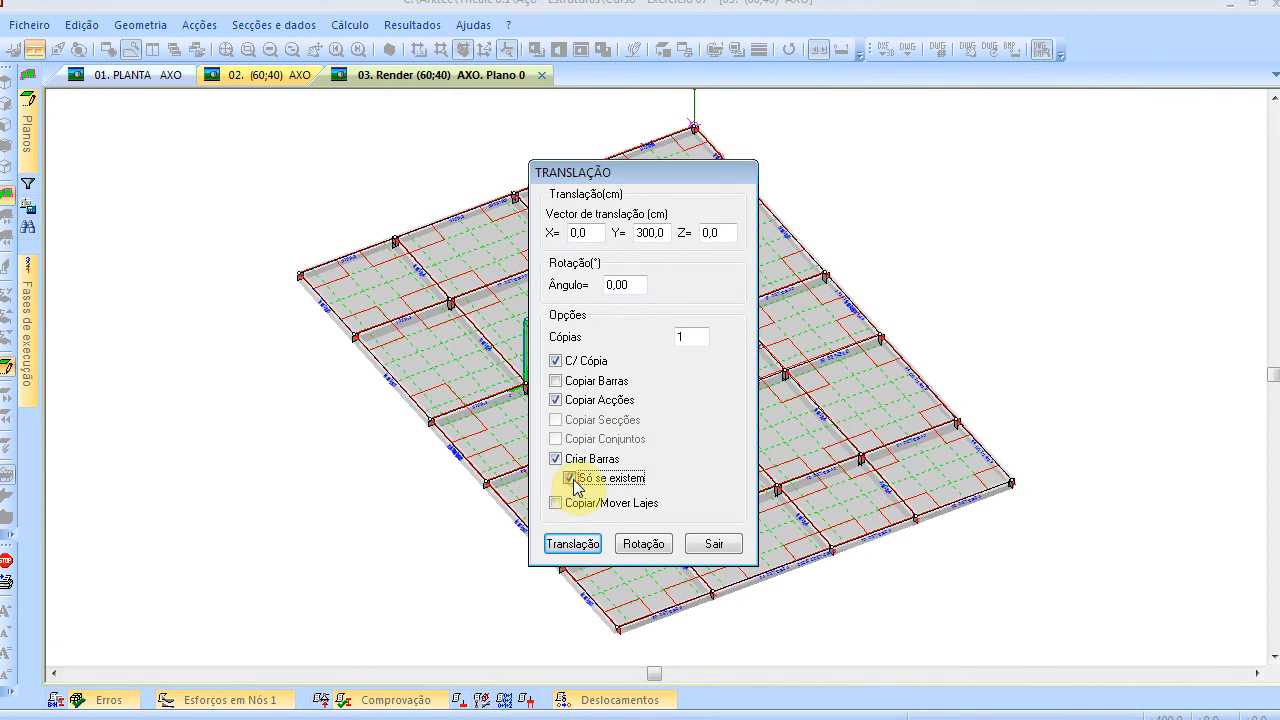
pyautogui.moveTo(617, 180); pyautogui.dragTo(225, 186)
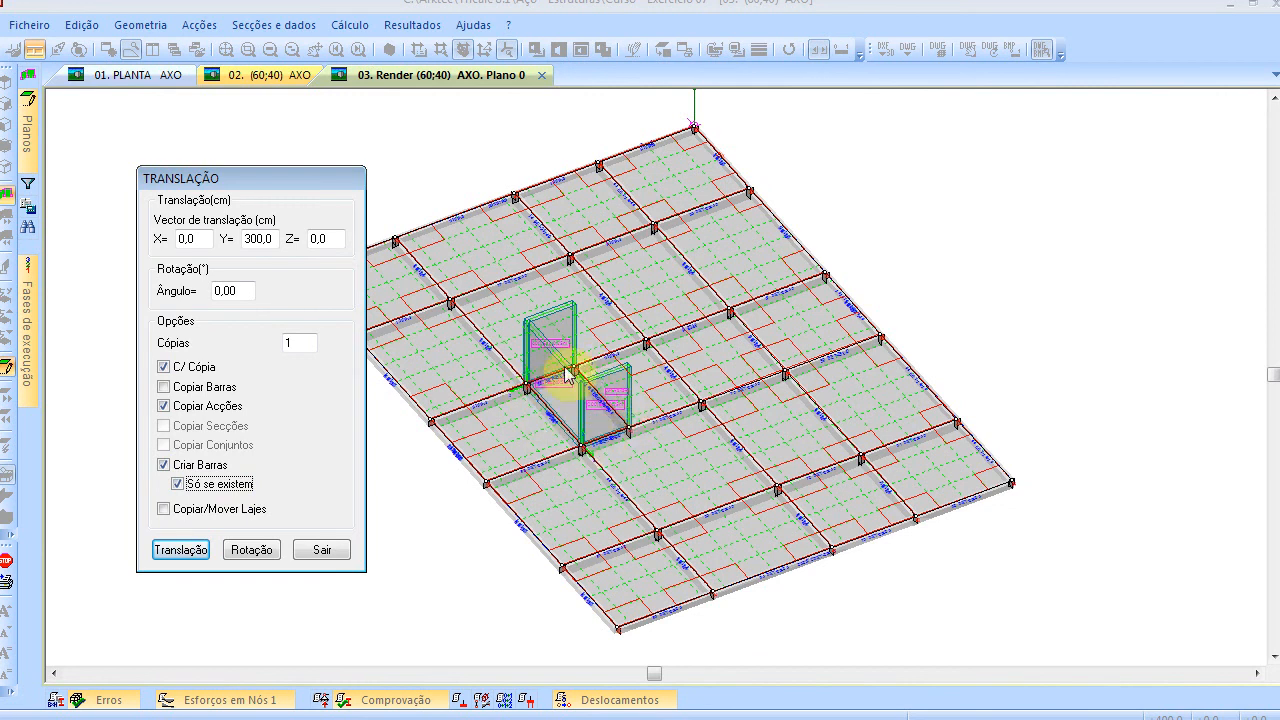
pyautogui.click(181, 550)
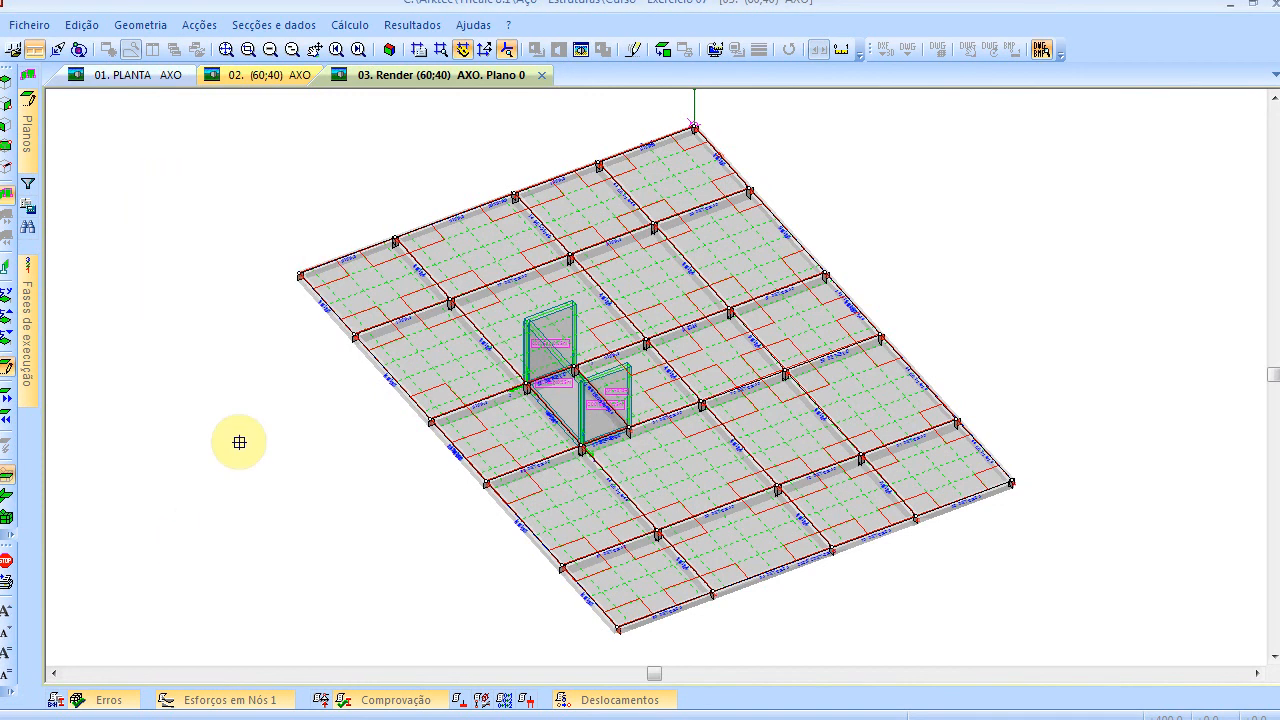
pyautogui.click(240, 112)
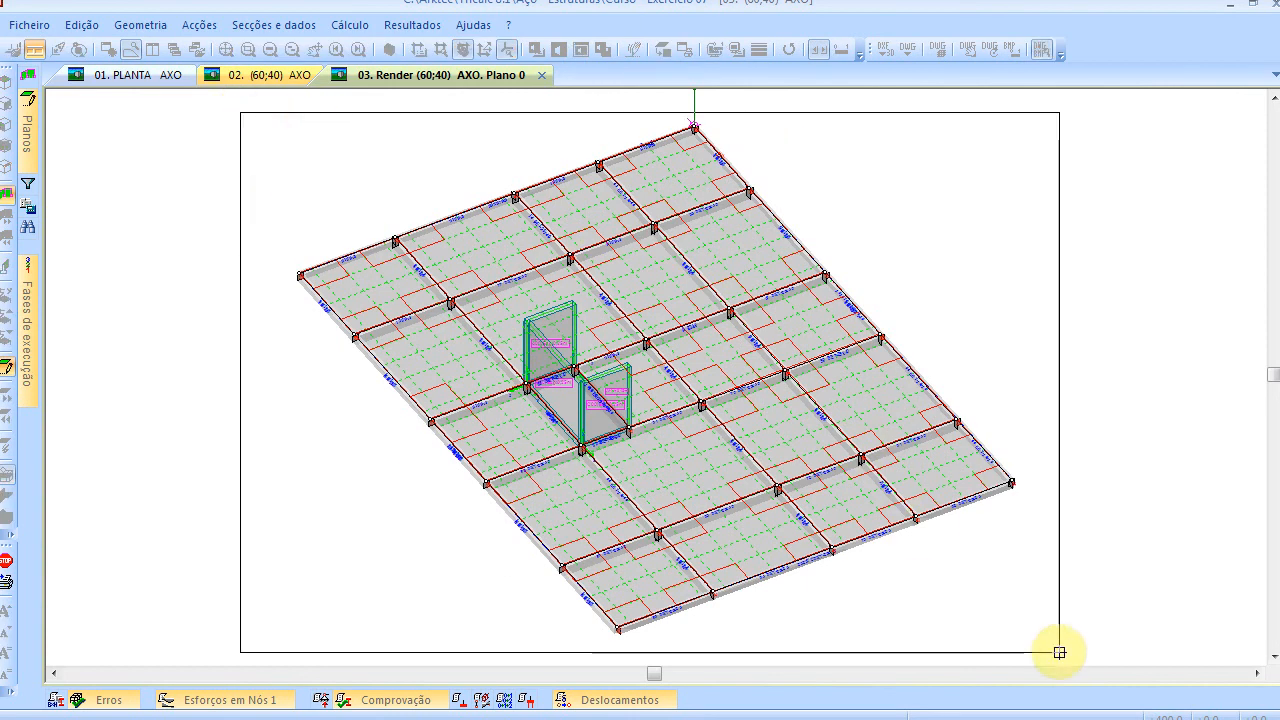
pyautogui.click(1070, 643)
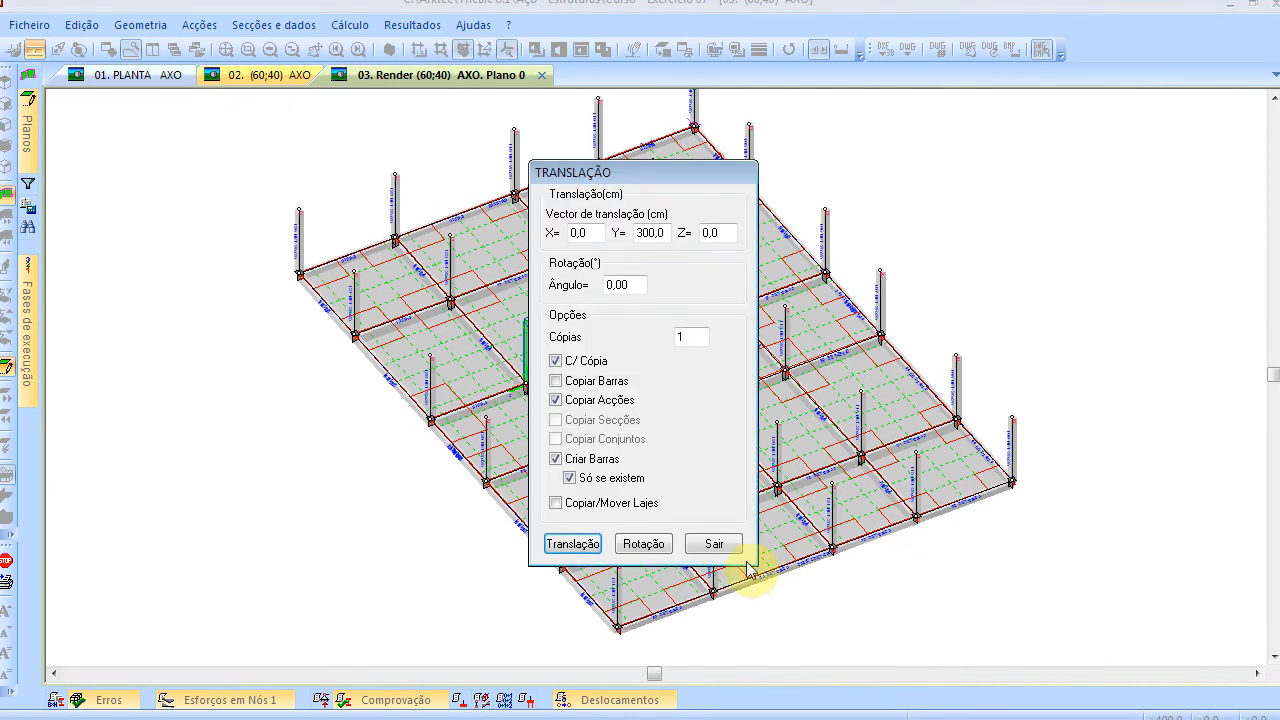
pyautogui.click(711, 545)
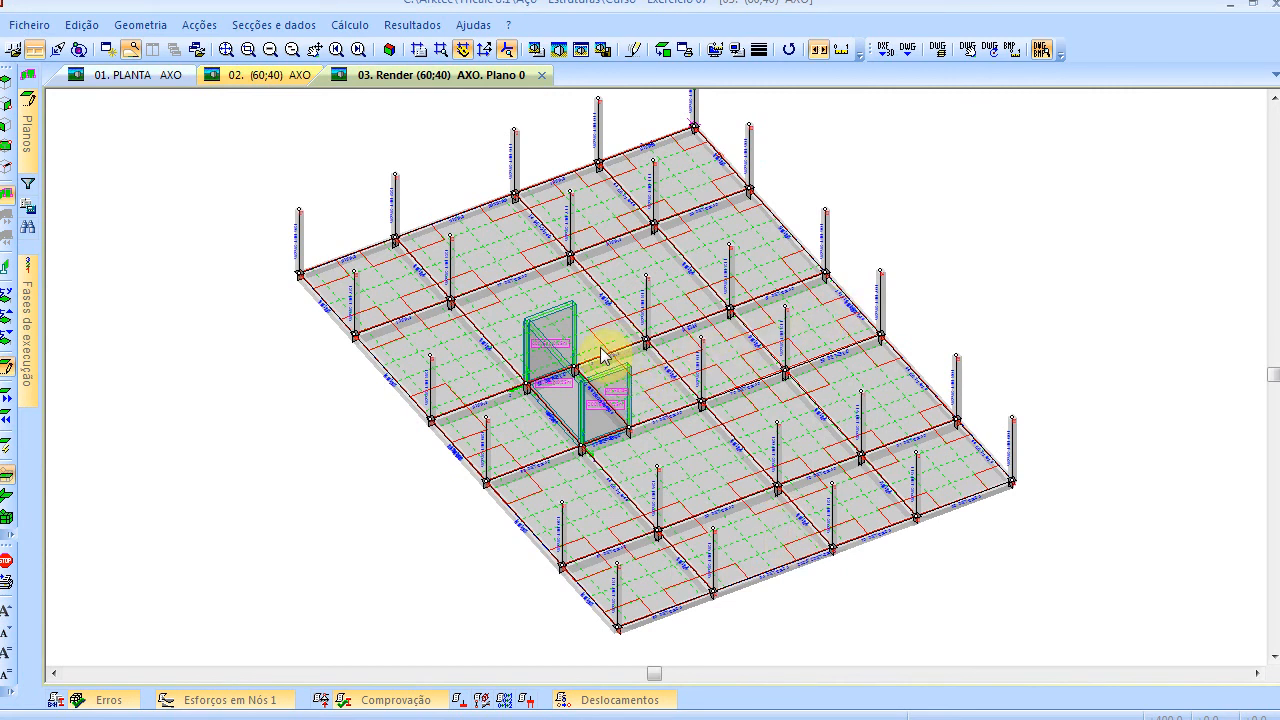
# Define only a continuous plane load of 10 kN/ml, vector Yg-, in hypothesis 0 G Permanentes, and start introducing it
pyautogui.scroll(-1, 601, 349)
pyautogui.scroll(1, 609, 336)
pyautogui.moveTo(621, 294); pyautogui.dragTo(573, 313, button='middle')
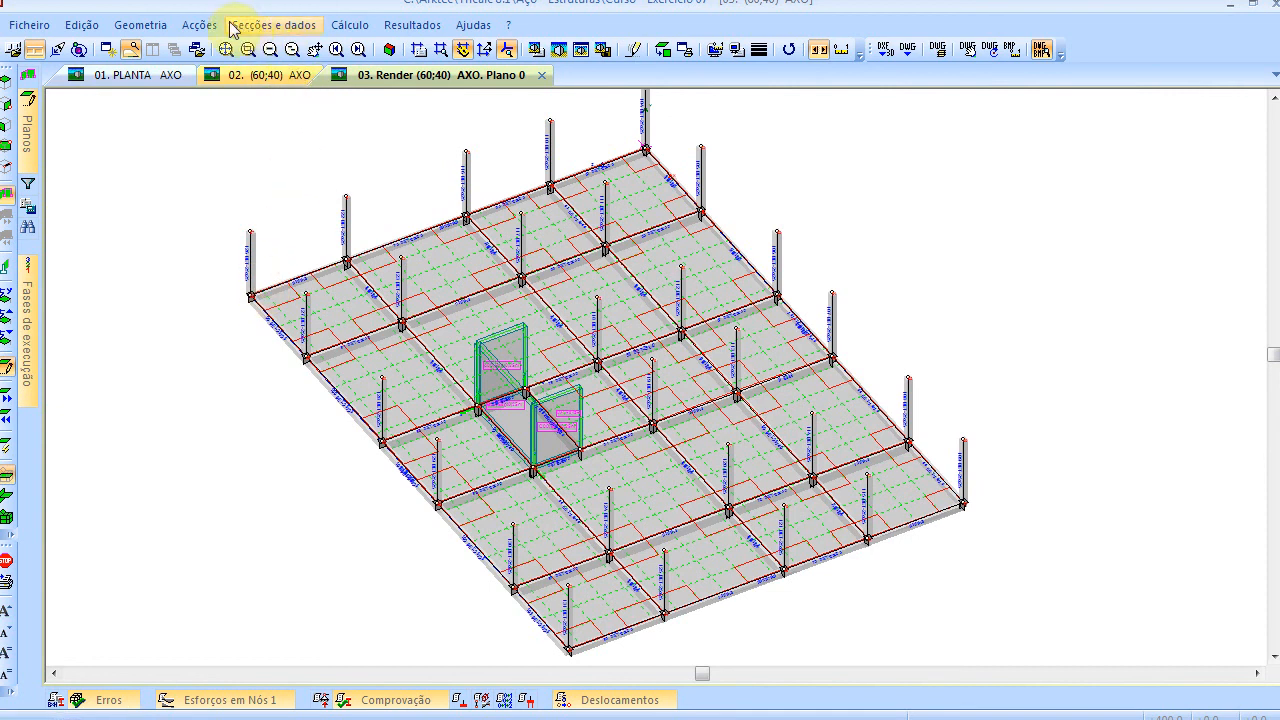
pyautogui.click(198, 25)
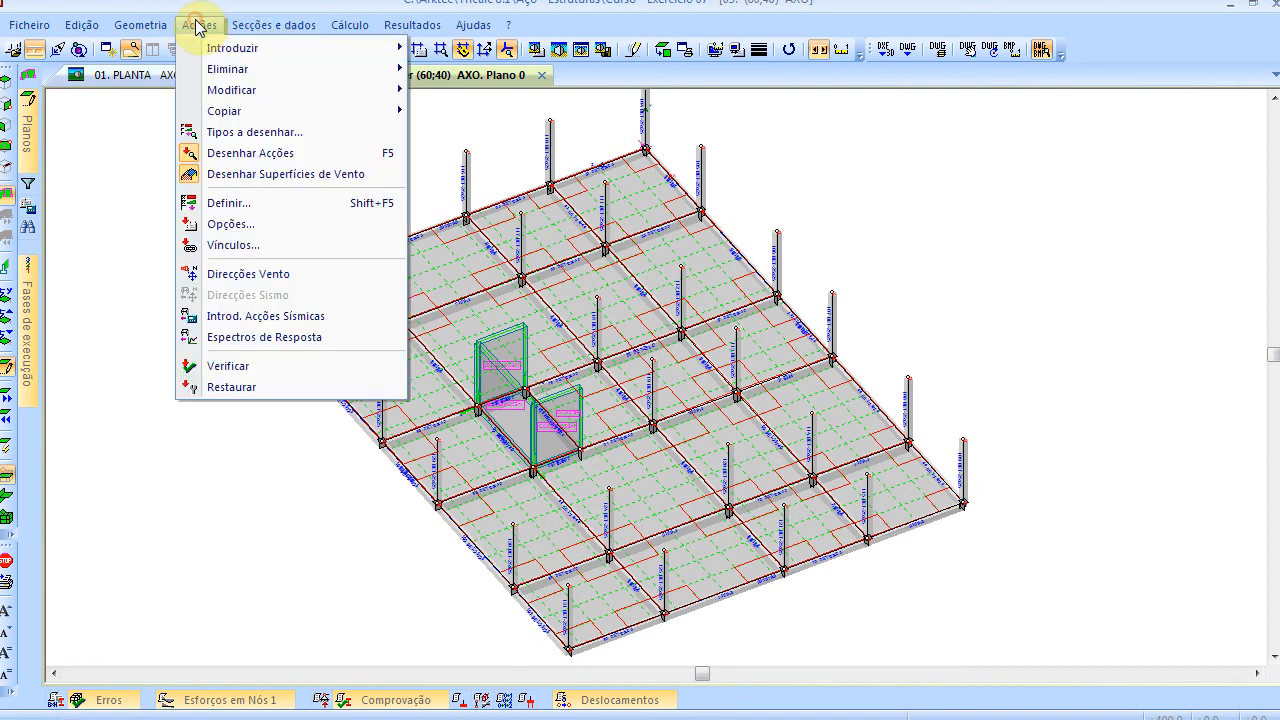
pyautogui.click(222, 205)
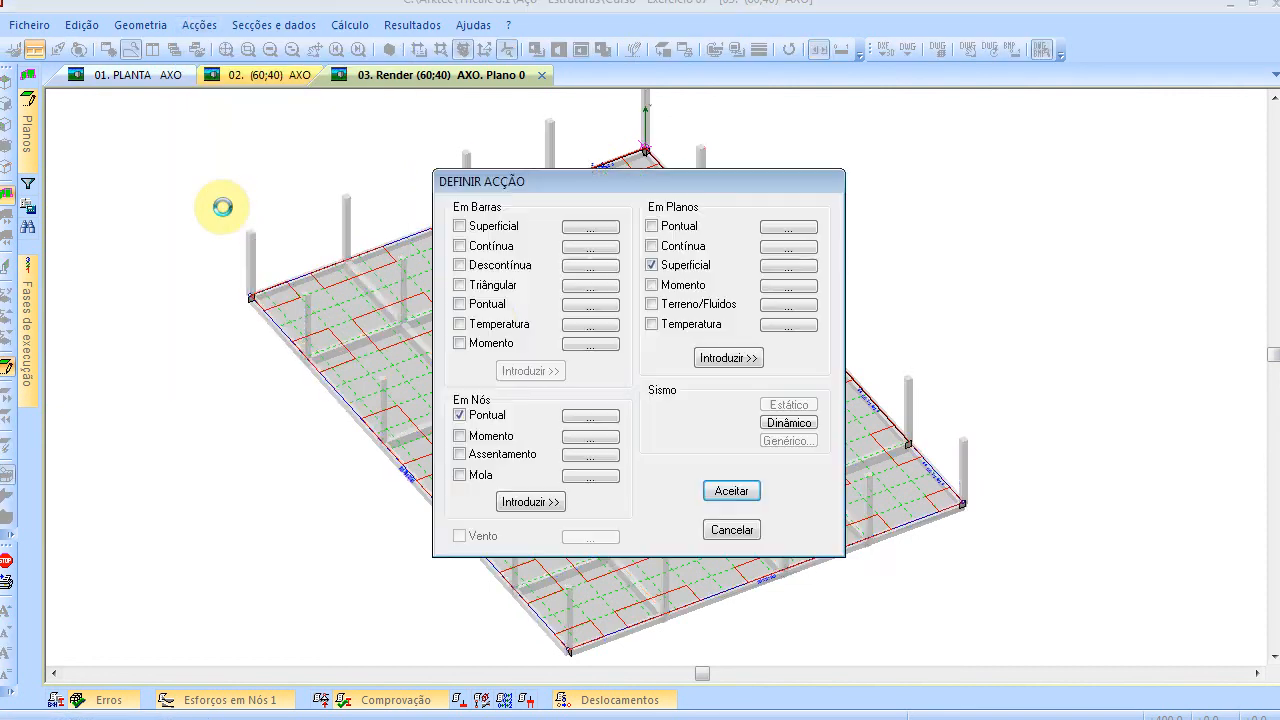
pyautogui.click(494, 419)
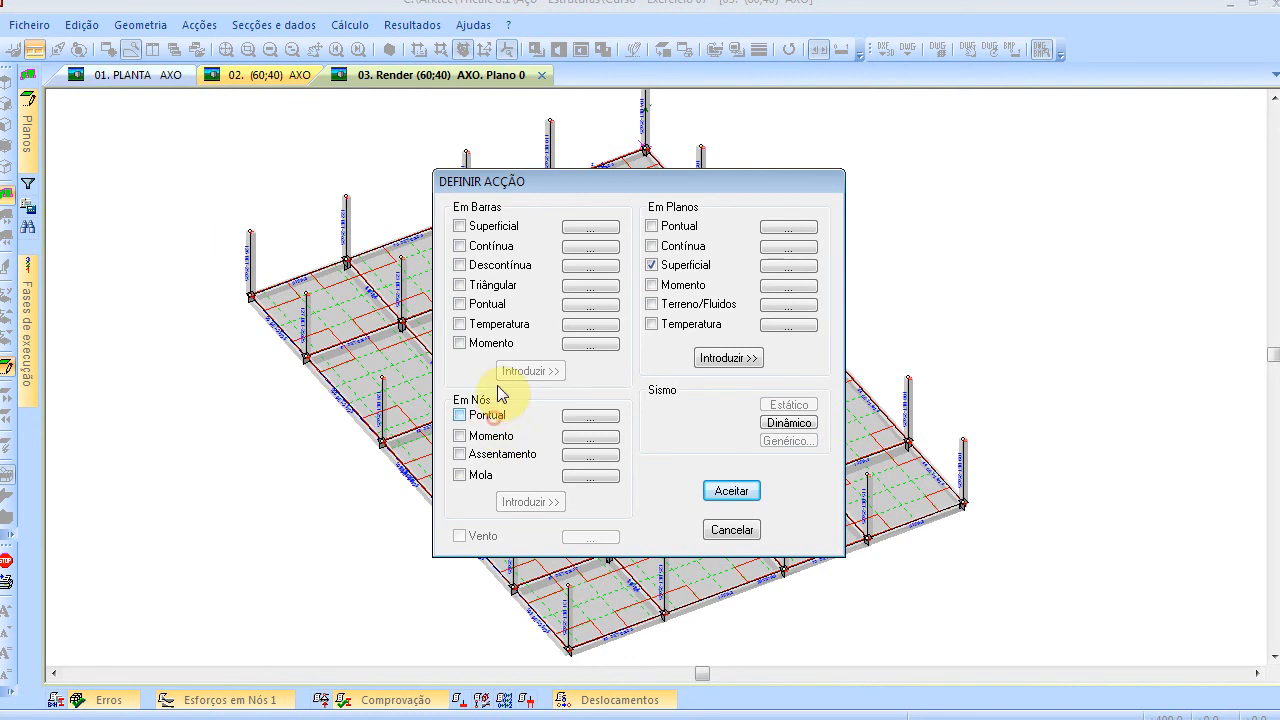
pyautogui.click(651, 266)
pyautogui.click(657, 247)
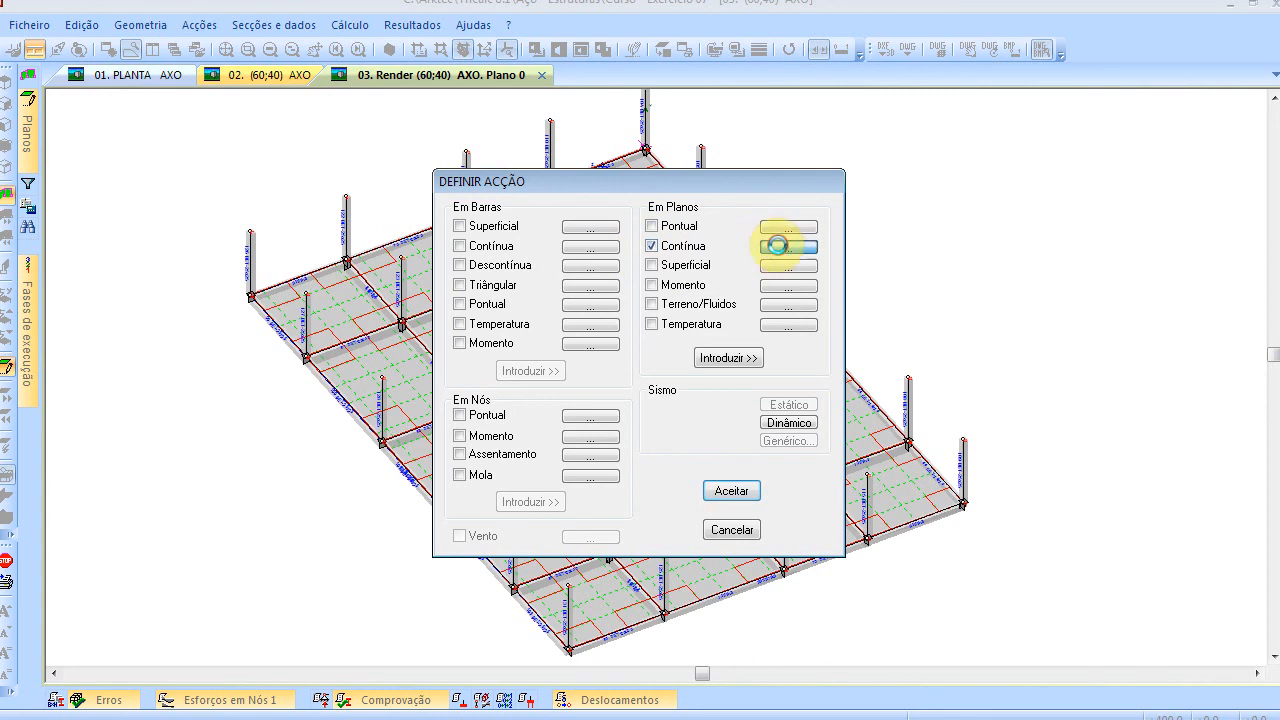
pyautogui.click(777, 245)
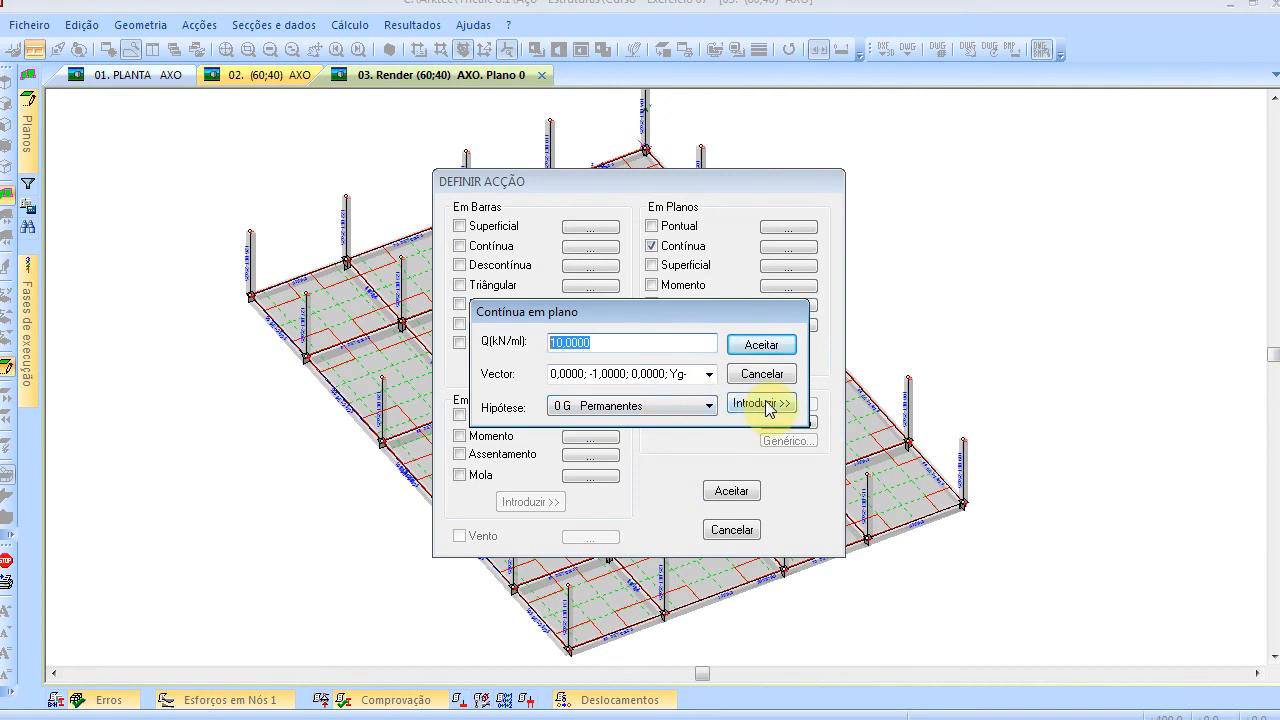
pyautogui.click(762, 403)
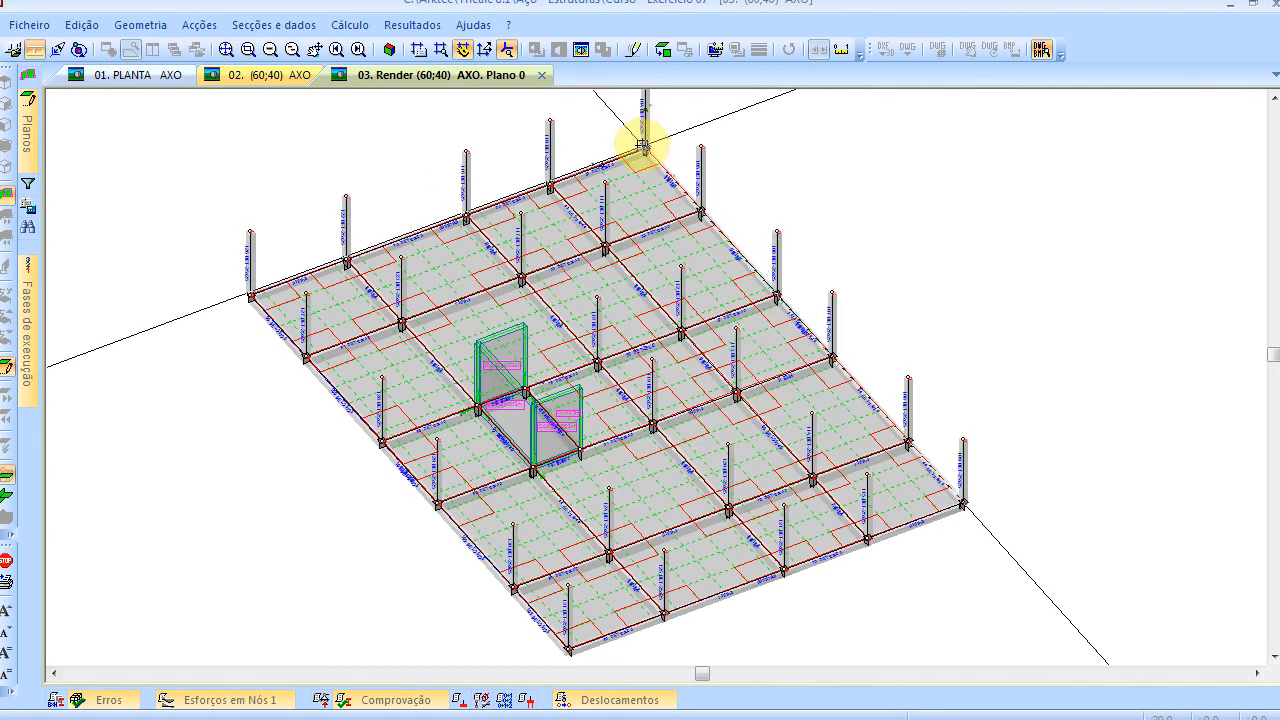
# Apply the 10 kN/ml continuous permanent load along all four perimeter edges of Plano 0 and finish the load introduction
pyautogui.click(643, 147)
pyautogui.click(963, 503)
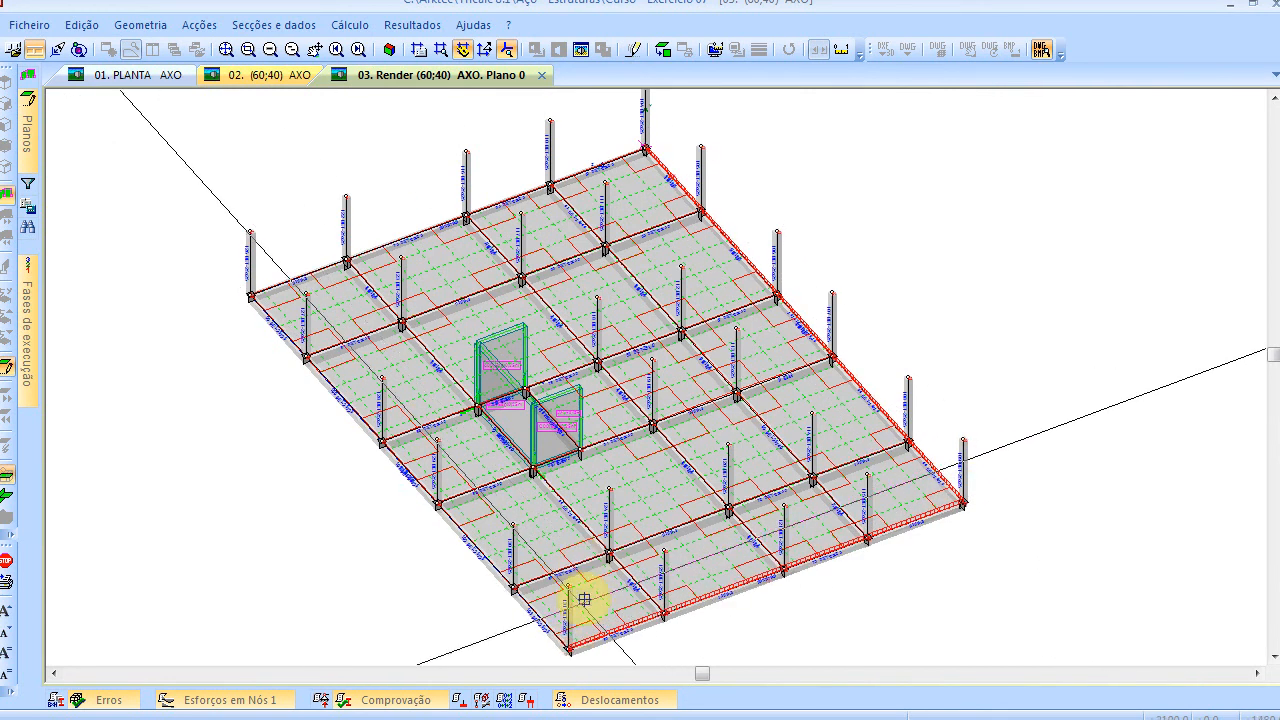
pyautogui.click(566, 644)
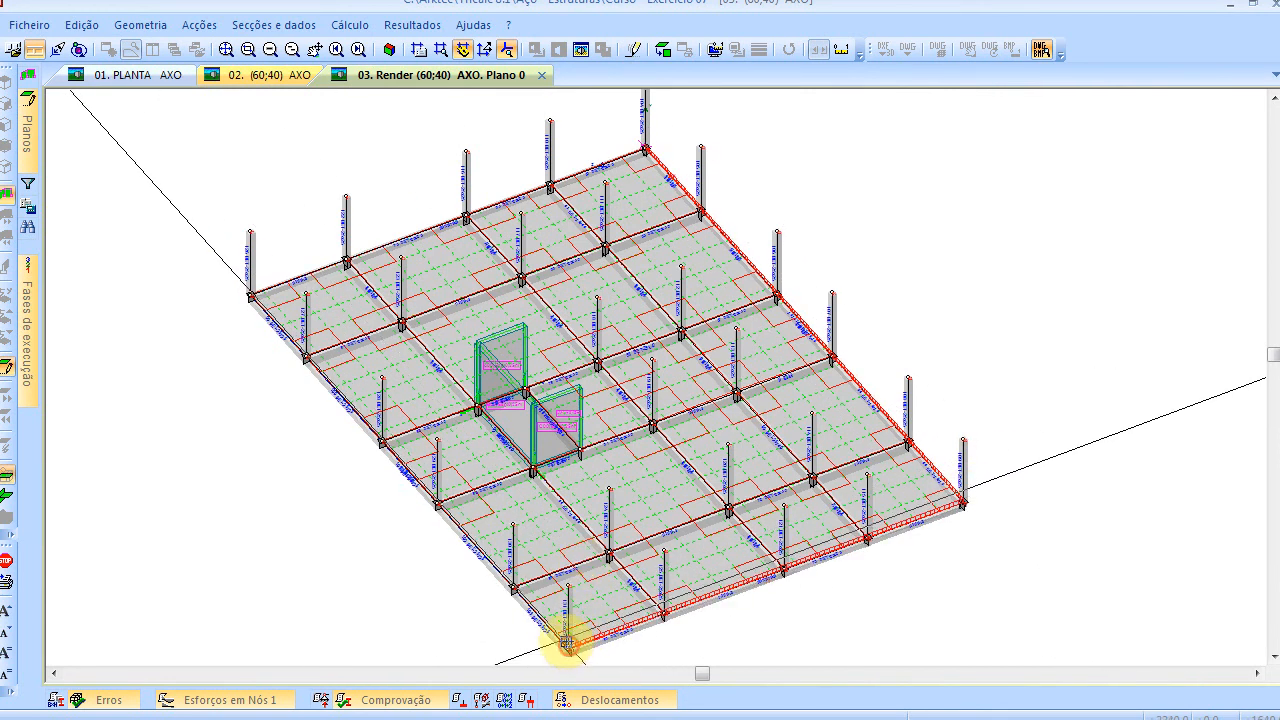
pyautogui.click(250, 292)
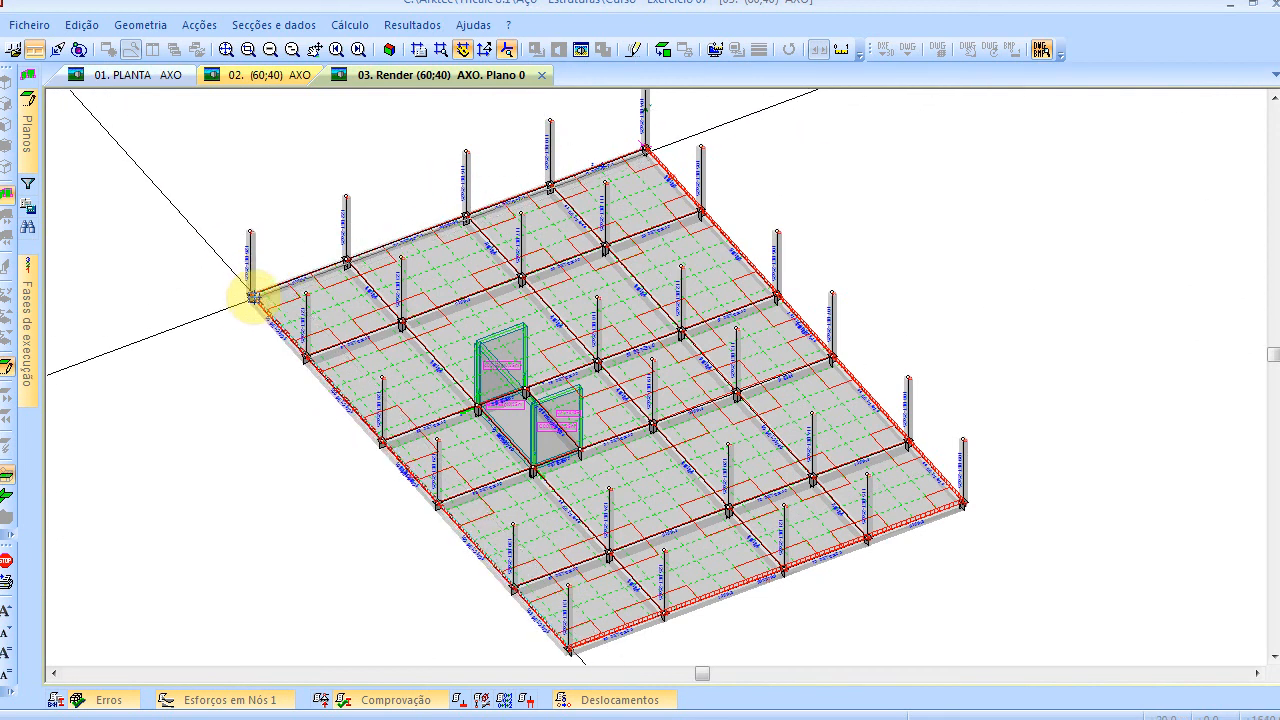
pyautogui.click(645, 150)
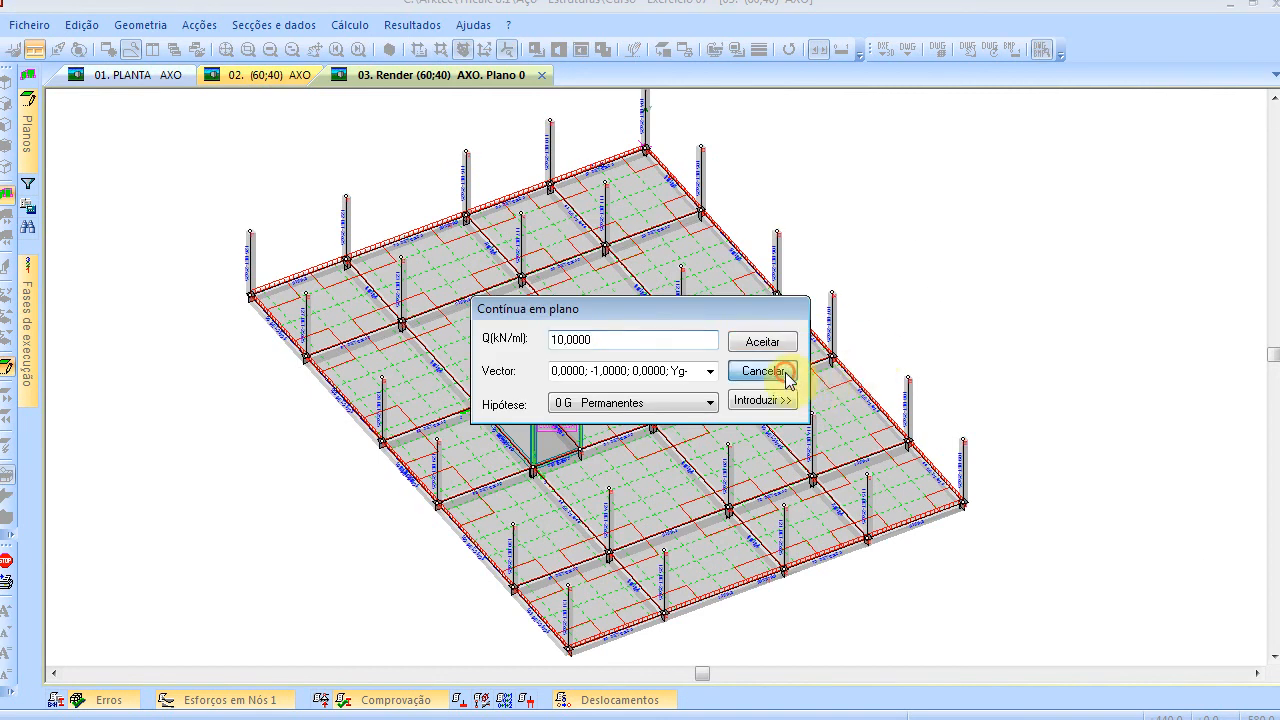
pyautogui.click(760, 371)
pyautogui.click(729, 528)
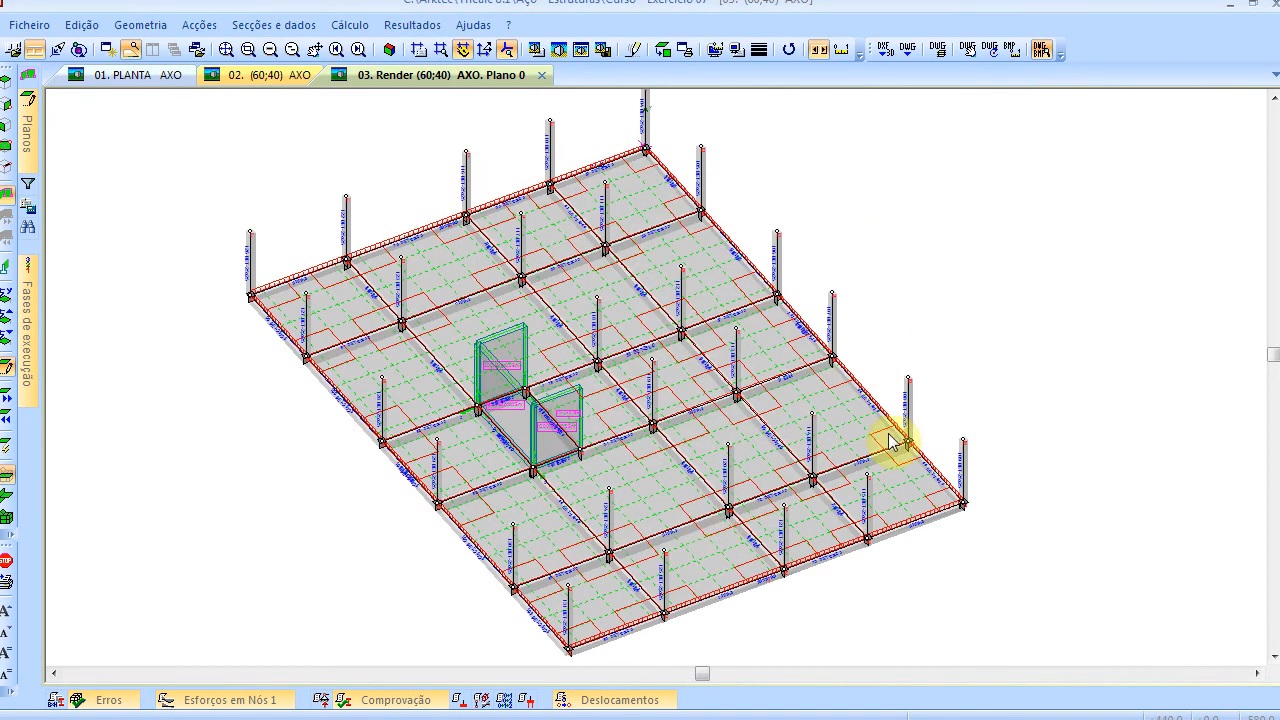
# Switch to the exercise presentation, review the Passo 02, 03 and 04 instructions on columns, slabs and exterior wall loads, and return to Tricalc
pyautogui.scroll(-1, 221, 177)
pyautogui.scroll(1, 222, 177)
pyautogui.scroll(-1, 222, 181)
pyautogui.scroll(1, 222, 181)
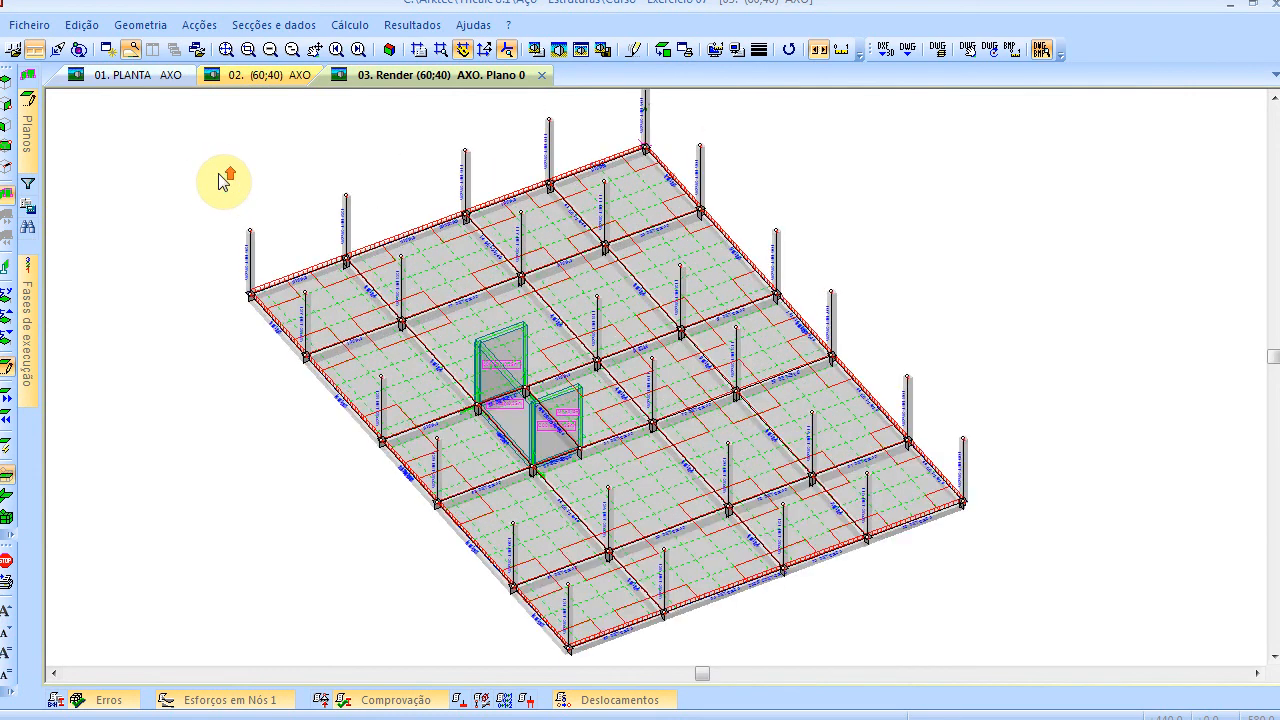
pyautogui.click(1230, 12)
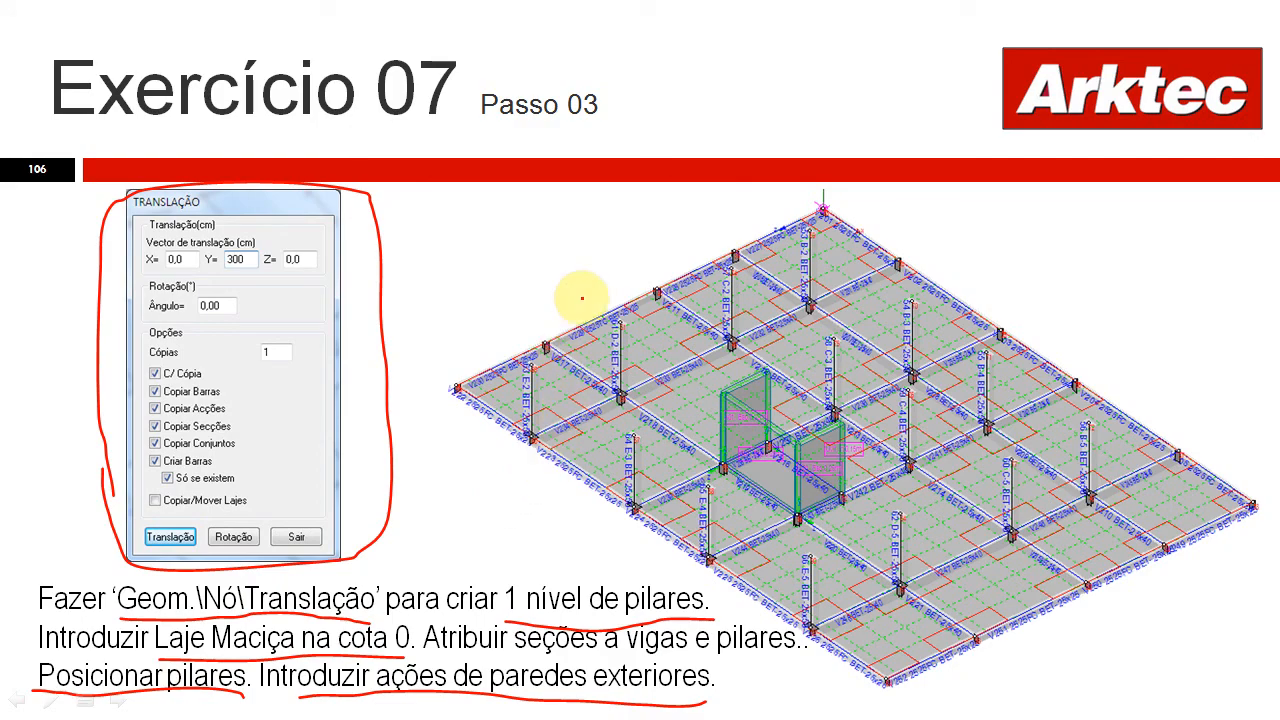
pyautogui.press('Right')
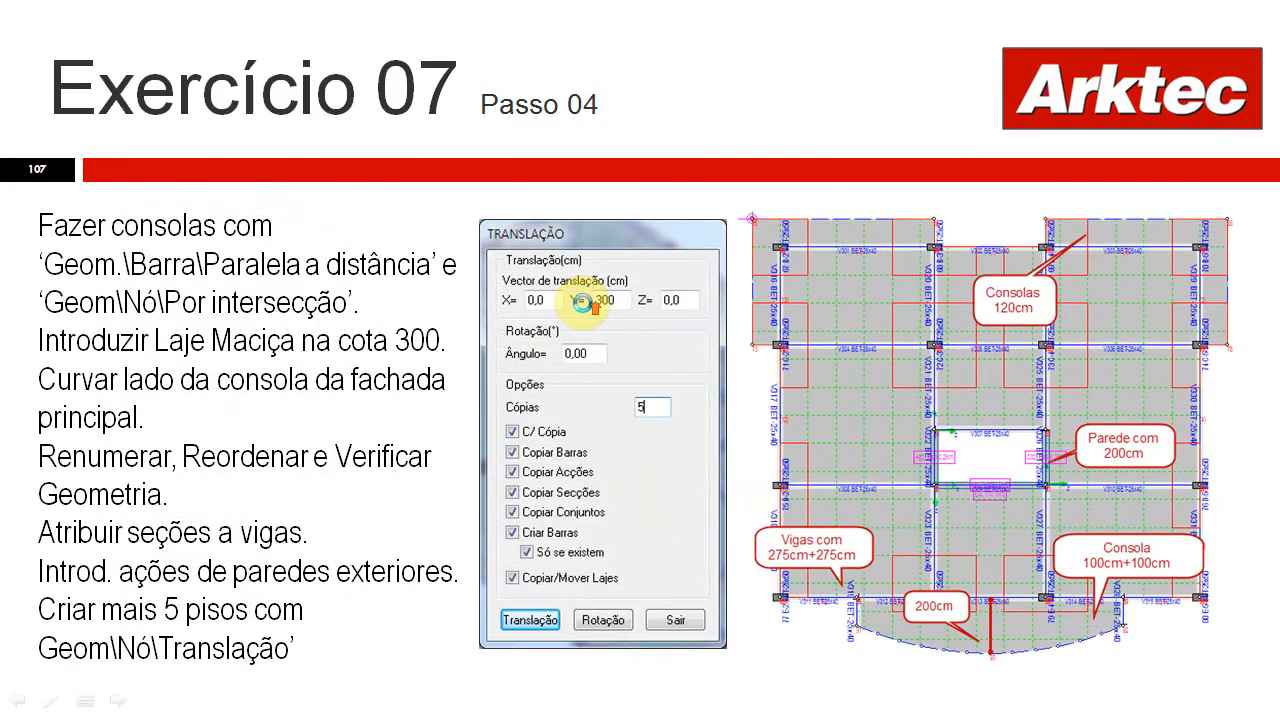
pyautogui.press('Left')
pyautogui.press('Left')
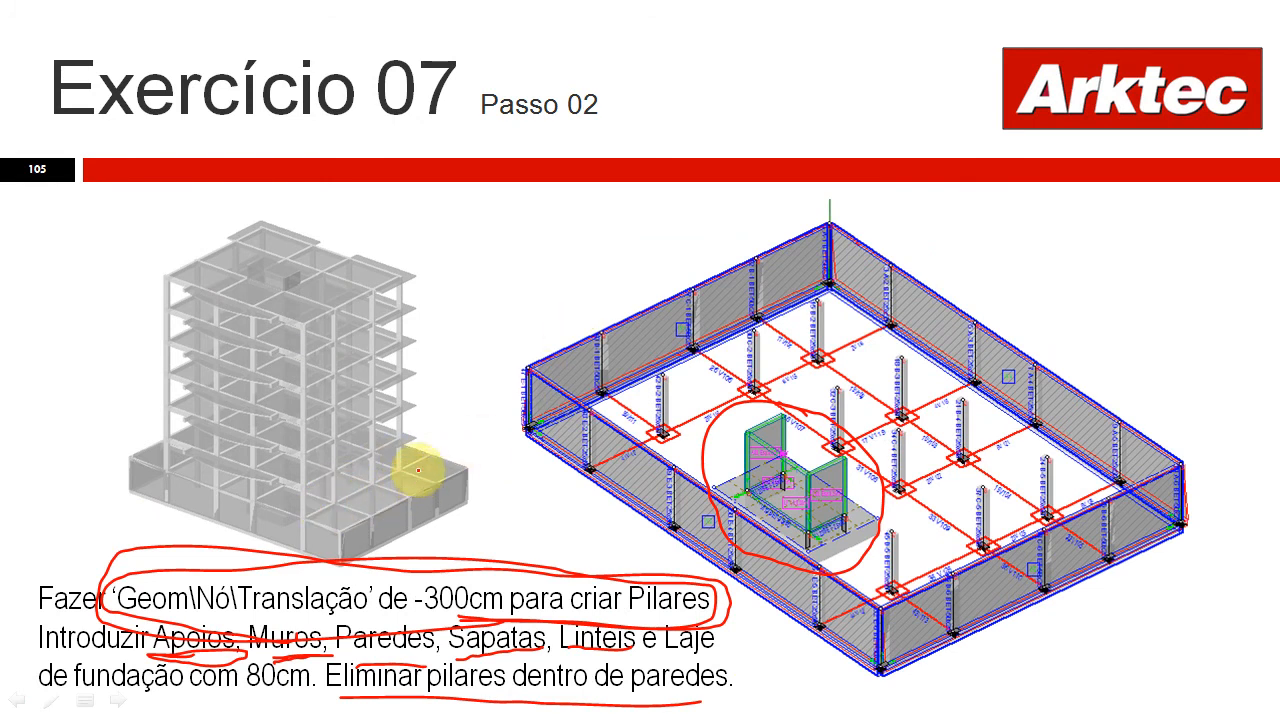
pyautogui.scroll(-1, 422, 401)
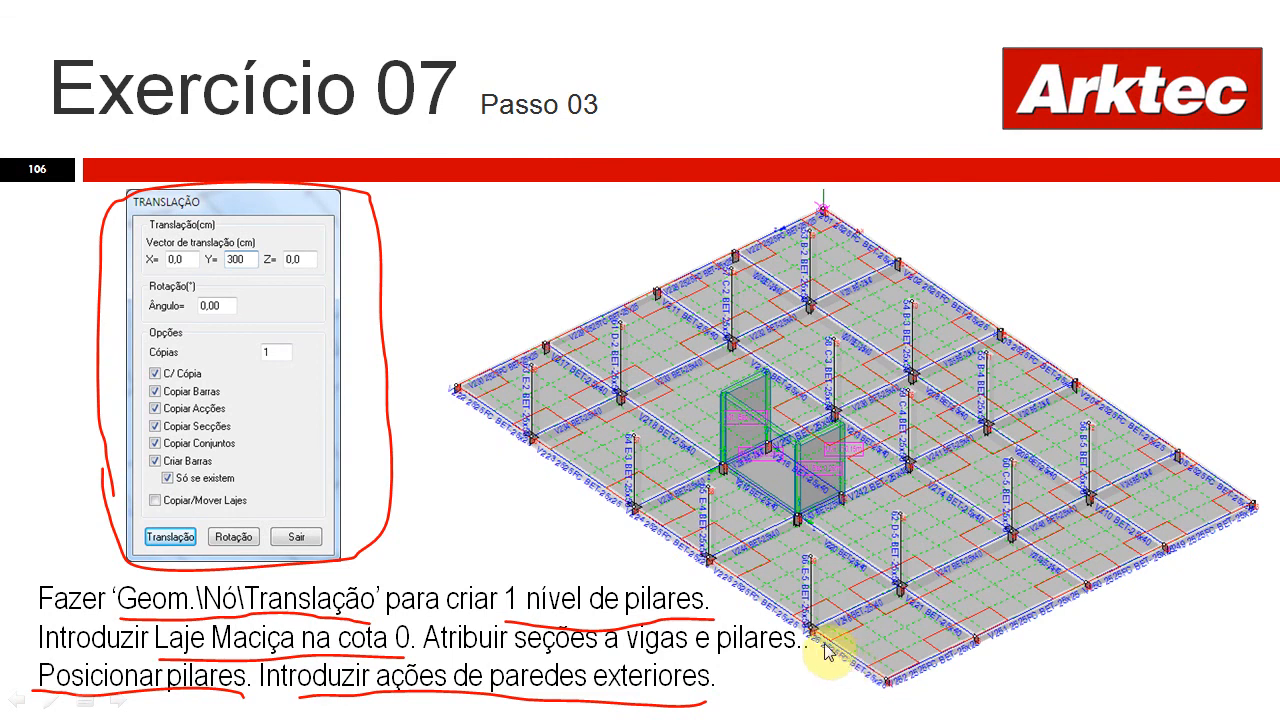
pyautogui.hotkey('alt', 'Tab')
pyautogui.hotkey('alt', 'Tab')
pyautogui.hotkey('alt', 'Tab')
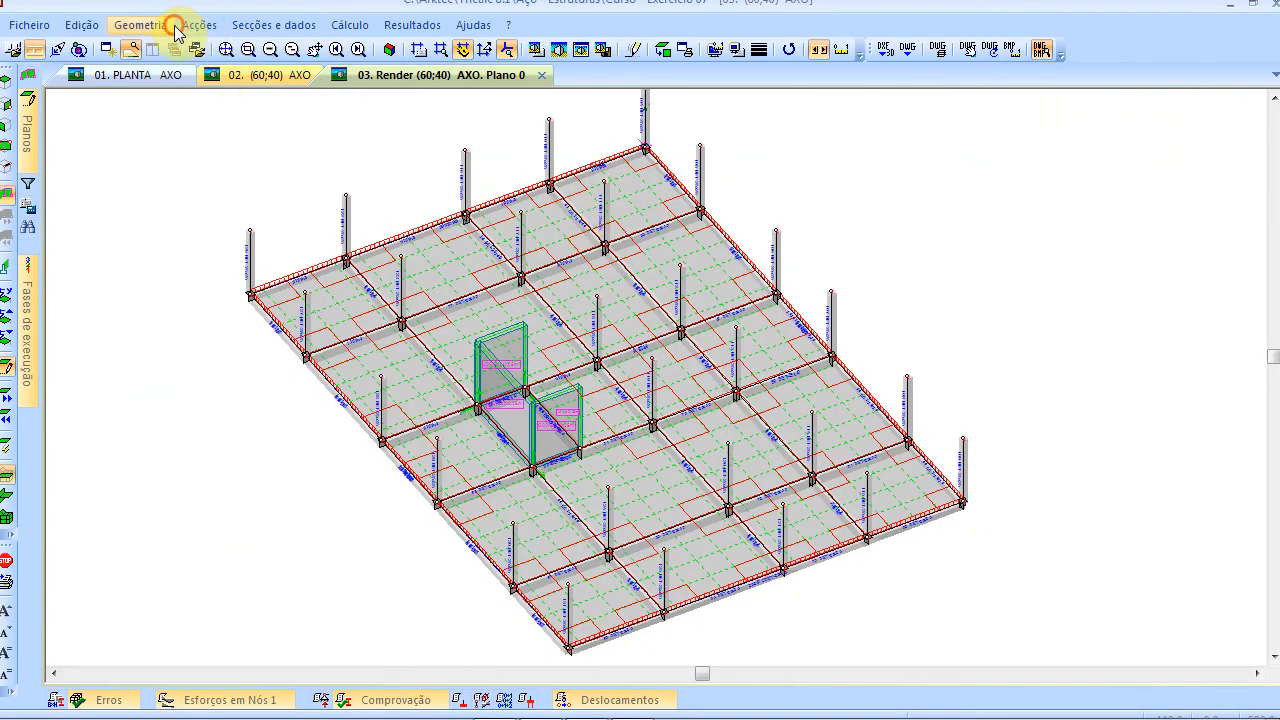
# Delete the five upper-storey column bars along the far short edge of Plano 0
pyautogui.click(141, 25)
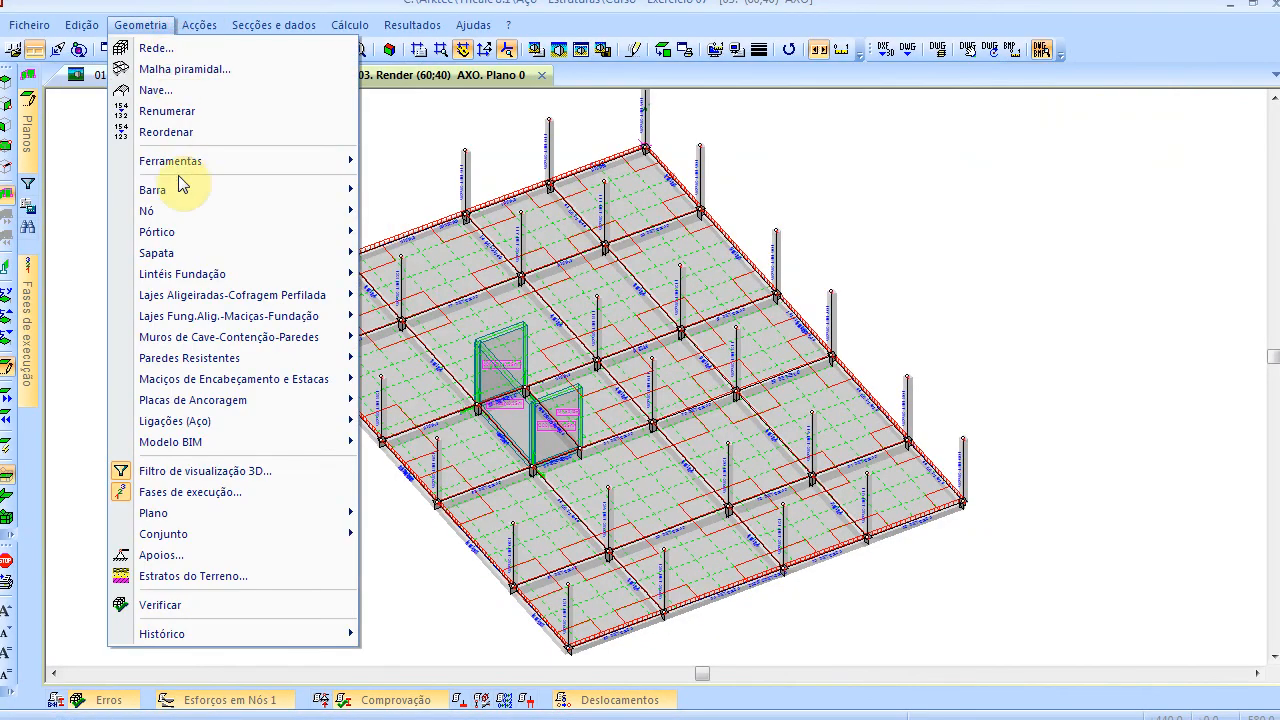
pyautogui.moveTo(181, 190)
pyautogui.click(461, 230)
pyautogui.click(255, 242)
pyautogui.click(346, 206)
pyautogui.click(464, 169)
pyautogui.click(552, 146)
pyautogui.click(640, 114)
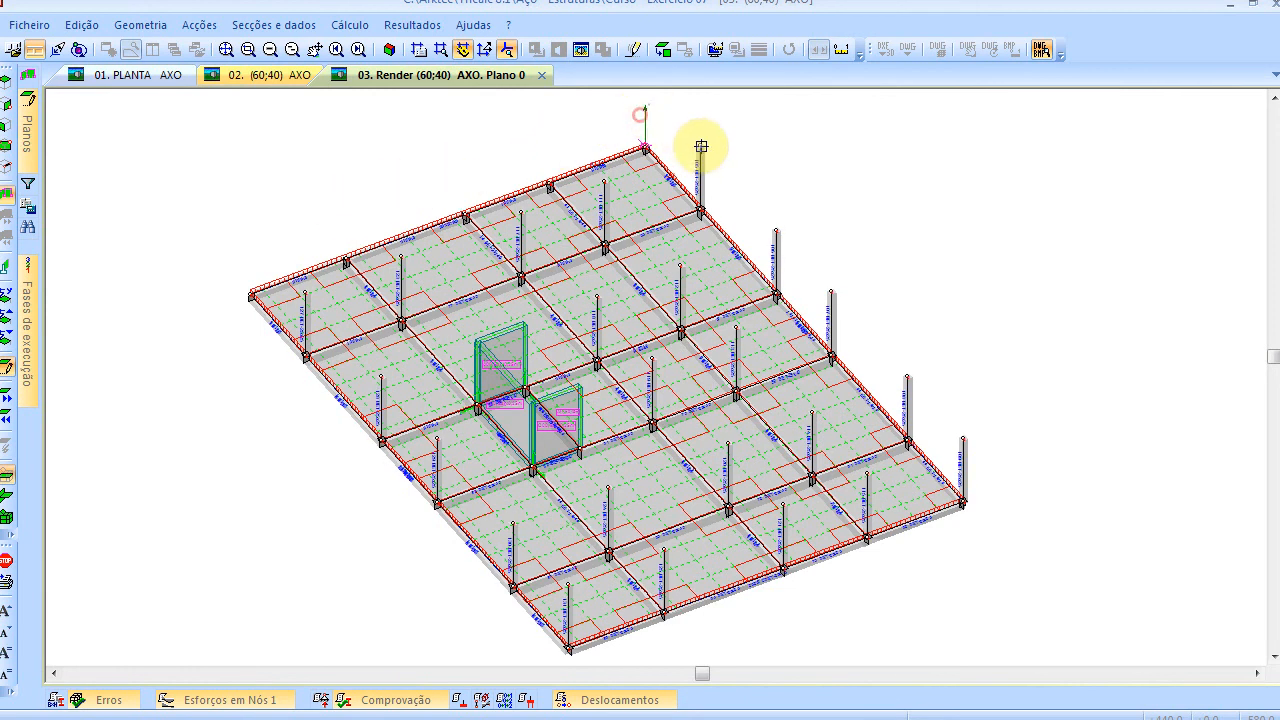
# Delete the remaining upper-storey columns along the adjoining unsplit long edge and the near short edge, and finish the deletion
pyautogui.click(700, 149)
pyautogui.click(775, 249)
pyautogui.click(836, 305)
pyautogui.click(915, 394)
pyautogui.click(964, 440)
pyautogui.click(866, 497)
pyautogui.click(780, 532)
pyautogui.click(667, 567)
pyautogui.click(566, 609)
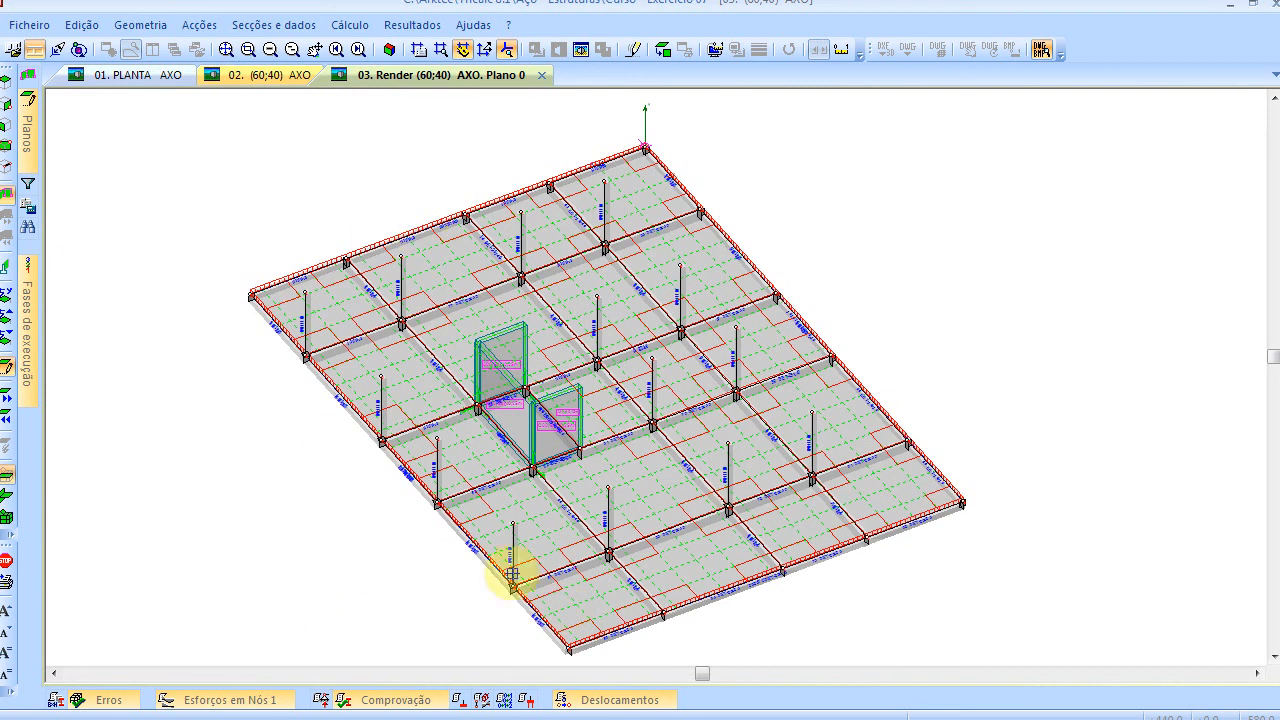
pyautogui.rightClick(215, 207)
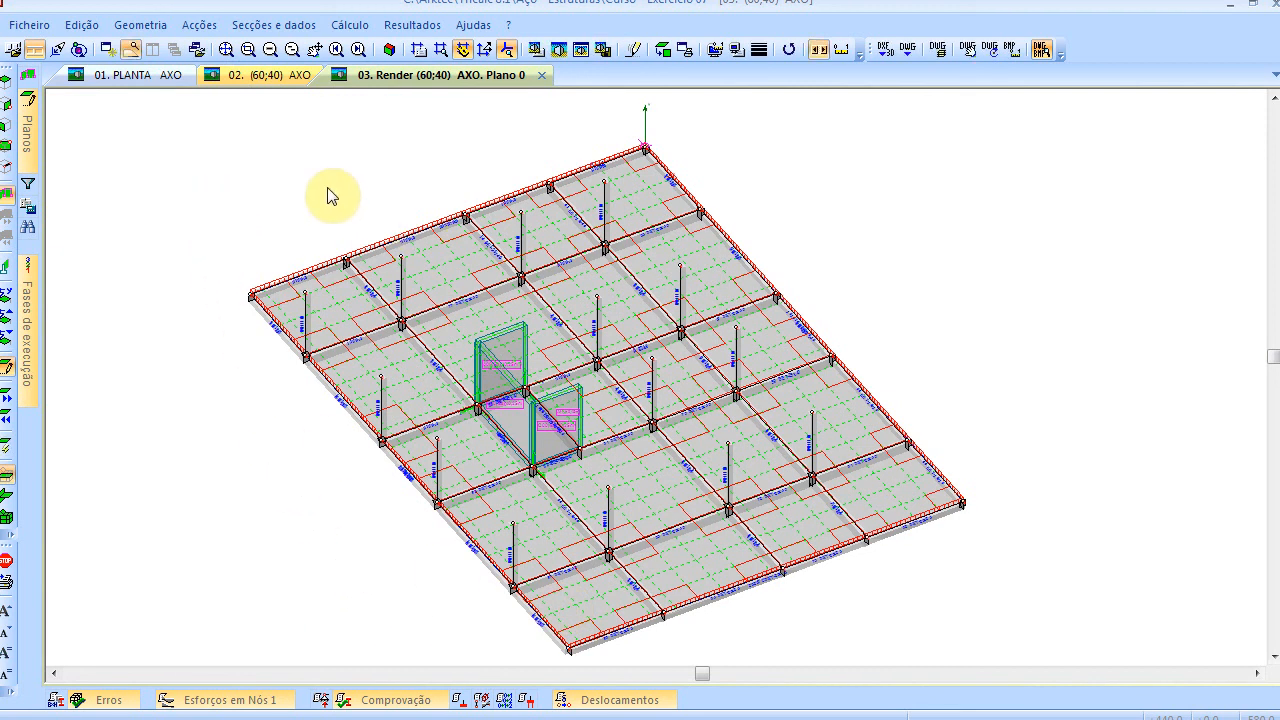
# Switch to the presentation, compare Passo 02 with Passo 03, circle a column's base there and return to Tricalc
pyautogui.click(1230, 8)
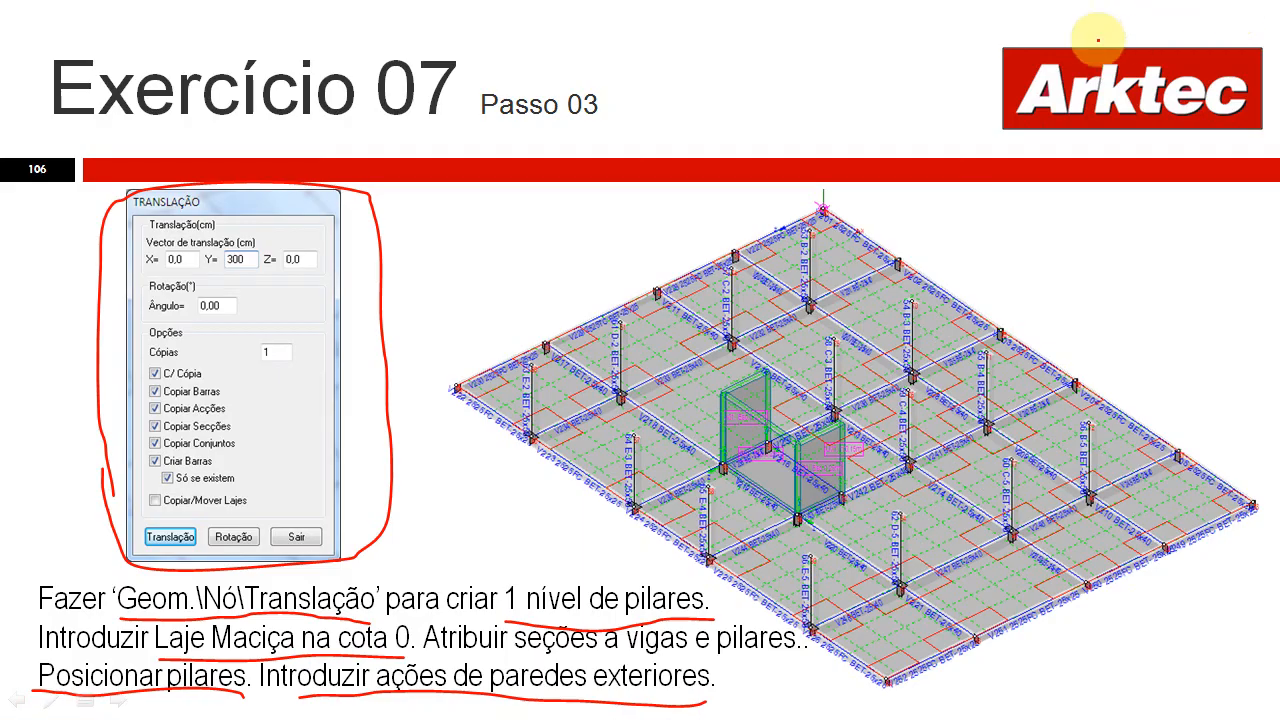
pyautogui.scroll(1, 651, 465)
pyautogui.scroll(1, 651, 465)
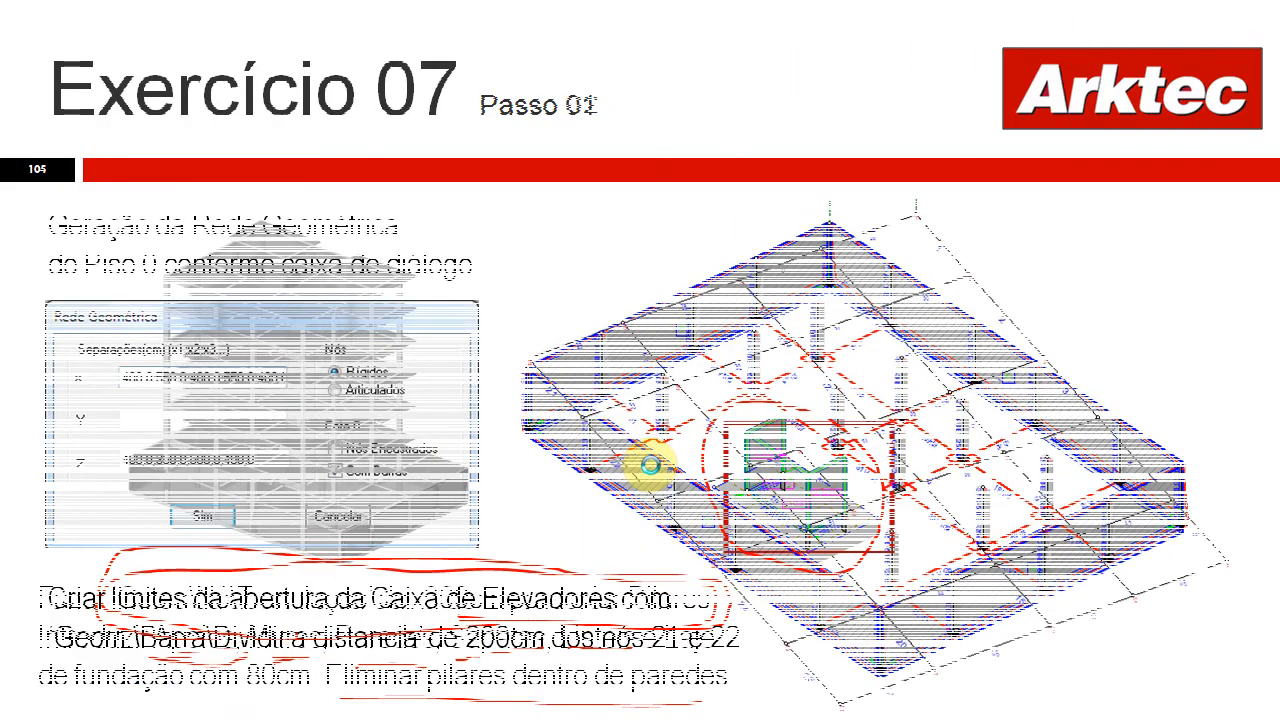
pyautogui.scroll(-1, 651, 466)
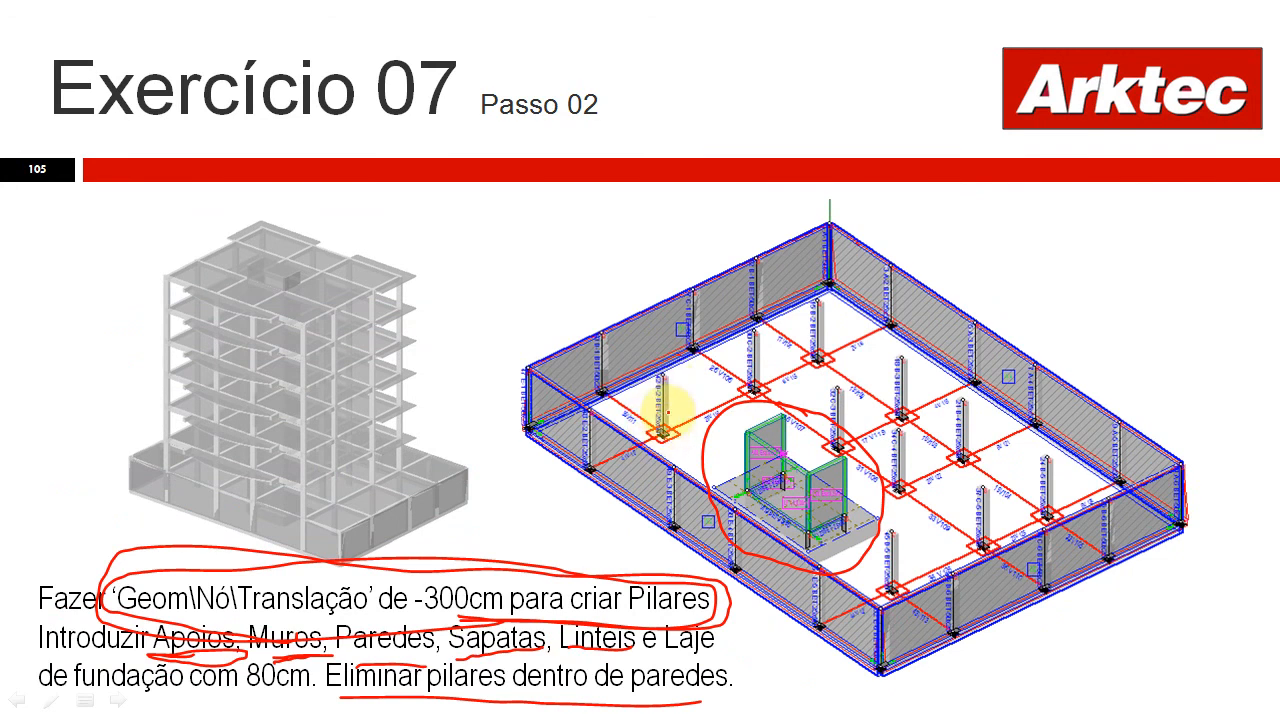
pyautogui.scroll(-1, 668, 411)
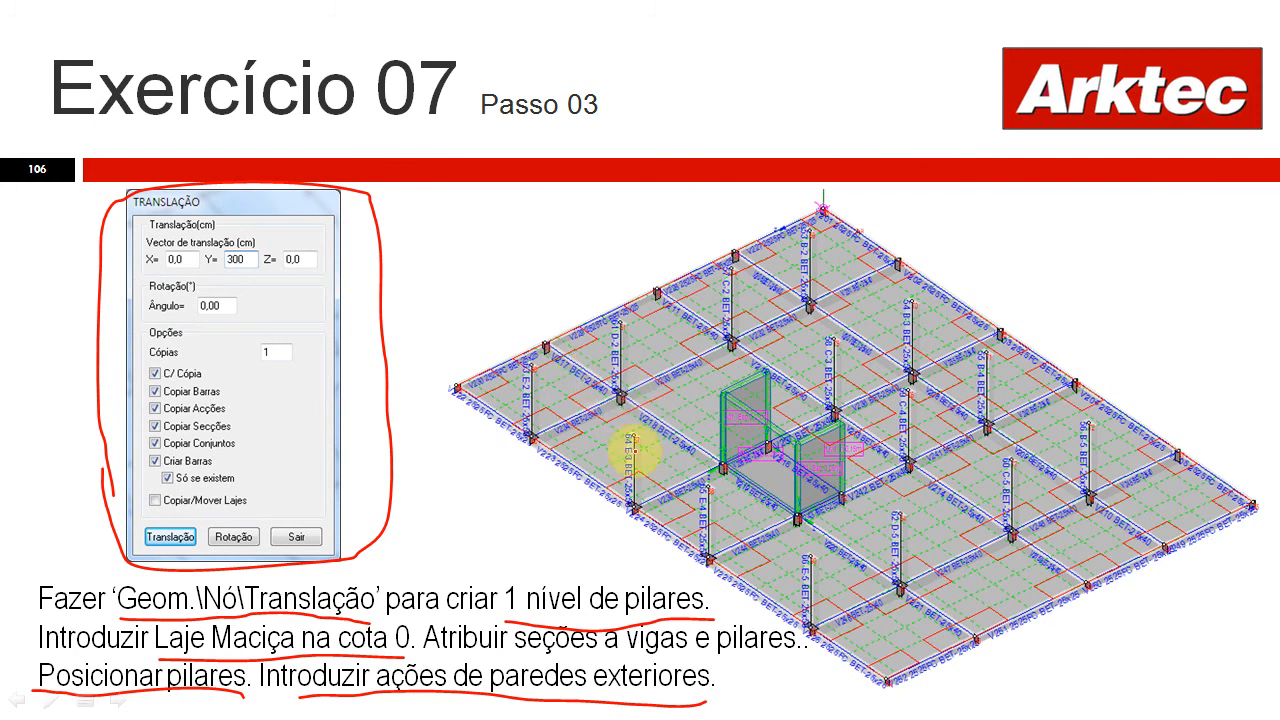
pyautogui.moveTo(596, 390)
pyautogui.mouseDown()
pyautogui.moveTo(645, 405)
pyautogui.moveTo(585, 378)
pyautogui.moveTo(608, 382)
pyautogui.mouseUp()
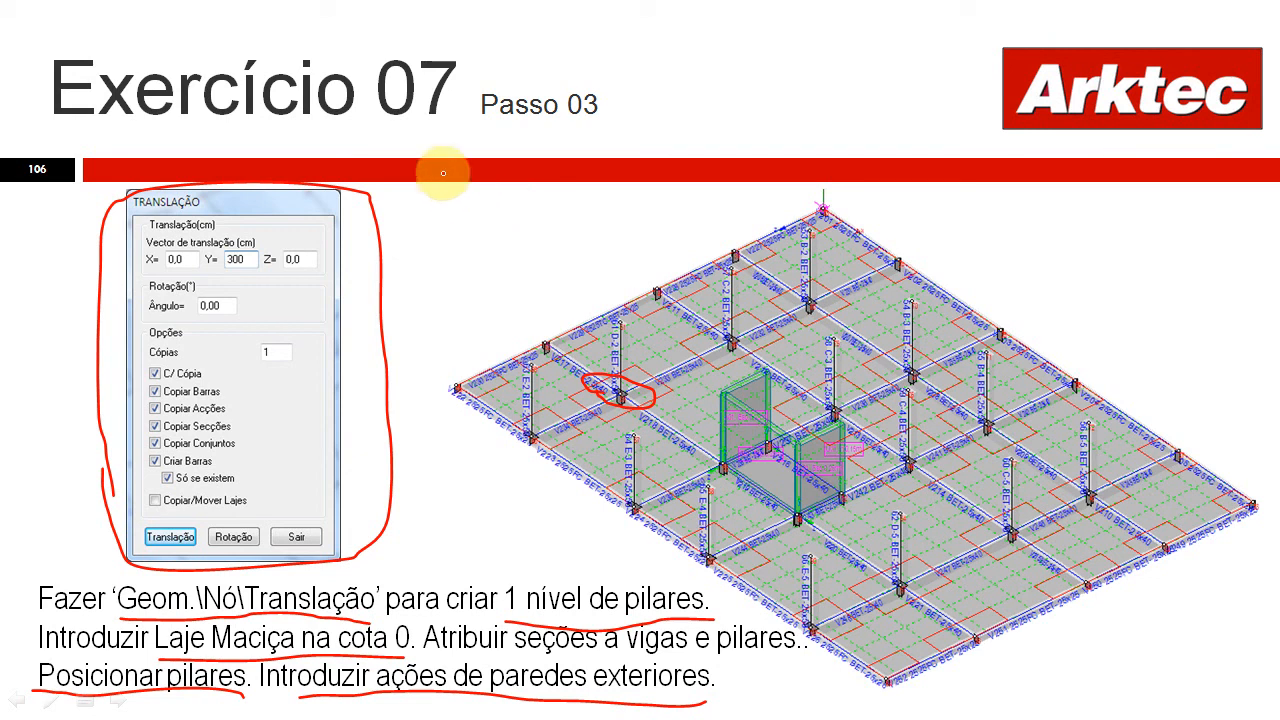
pyautogui.hotkey('alt', 'Tab')
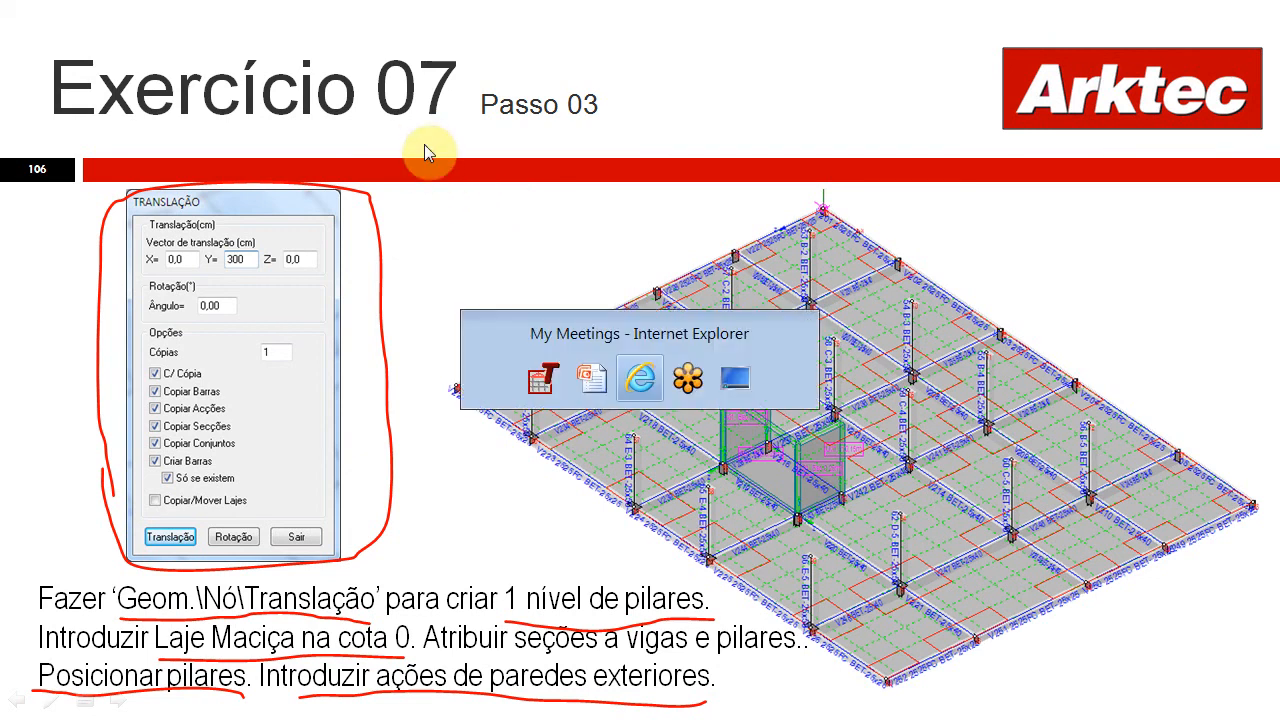
pyautogui.hotkey('alt', 'Tab')
pyautogui.hotkey('alt', 'Tab')
pyautogui.hotkey('alt', 'Tab')
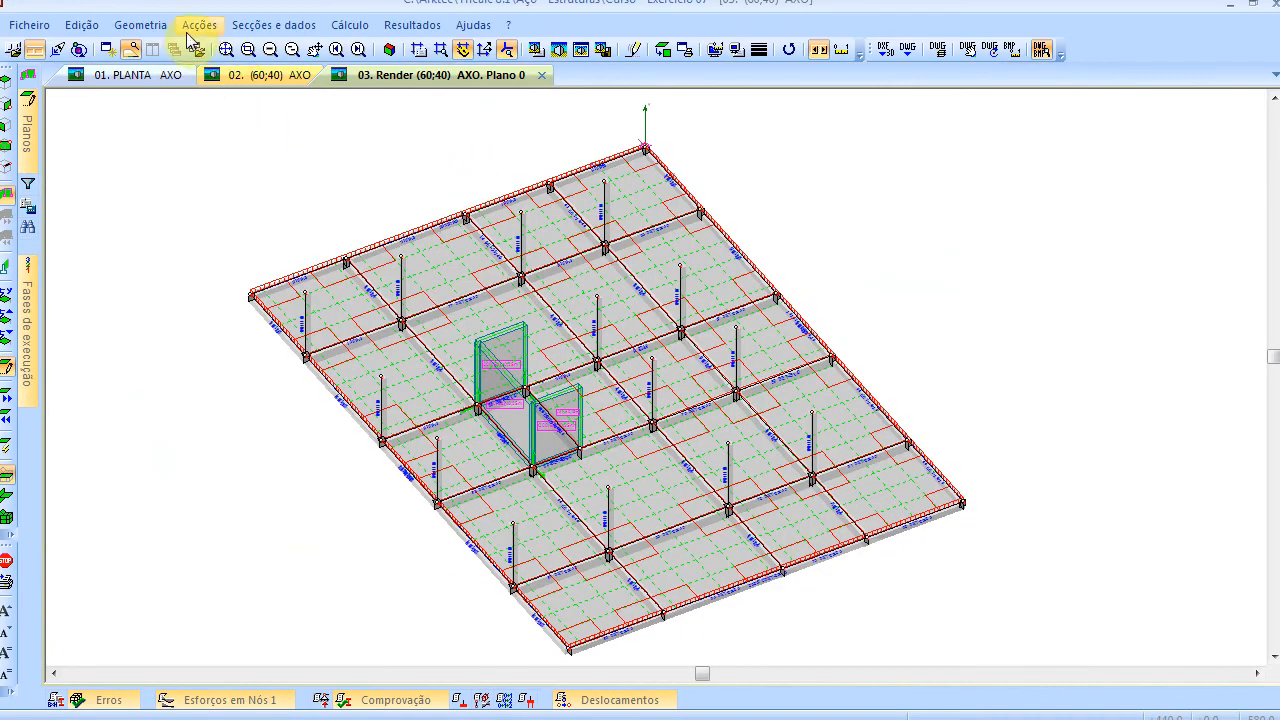
# Define the BET 25x50 profile with Beta 0,00 and Normal position, and start assigning it to bars
pyautogui.click(272, 25)
pyautogui.click(272, 116)
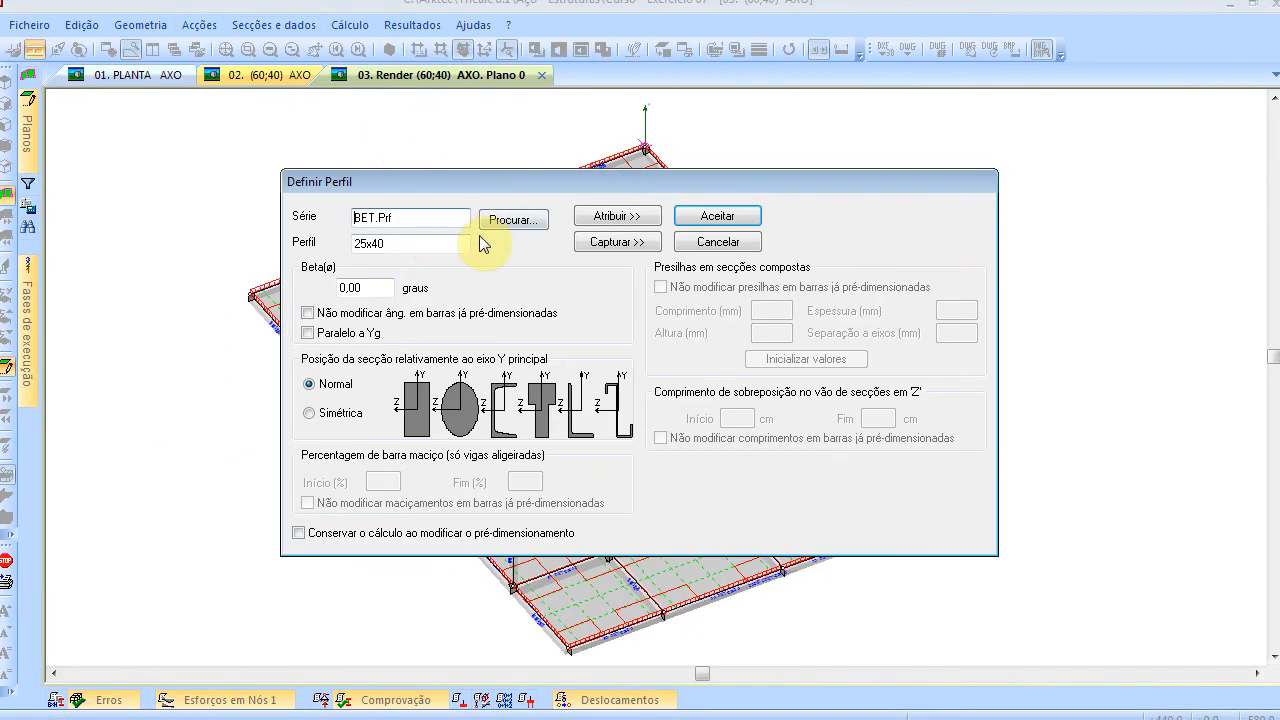
pyautogui.click(430, 248)
pyautogui.write('25x50')
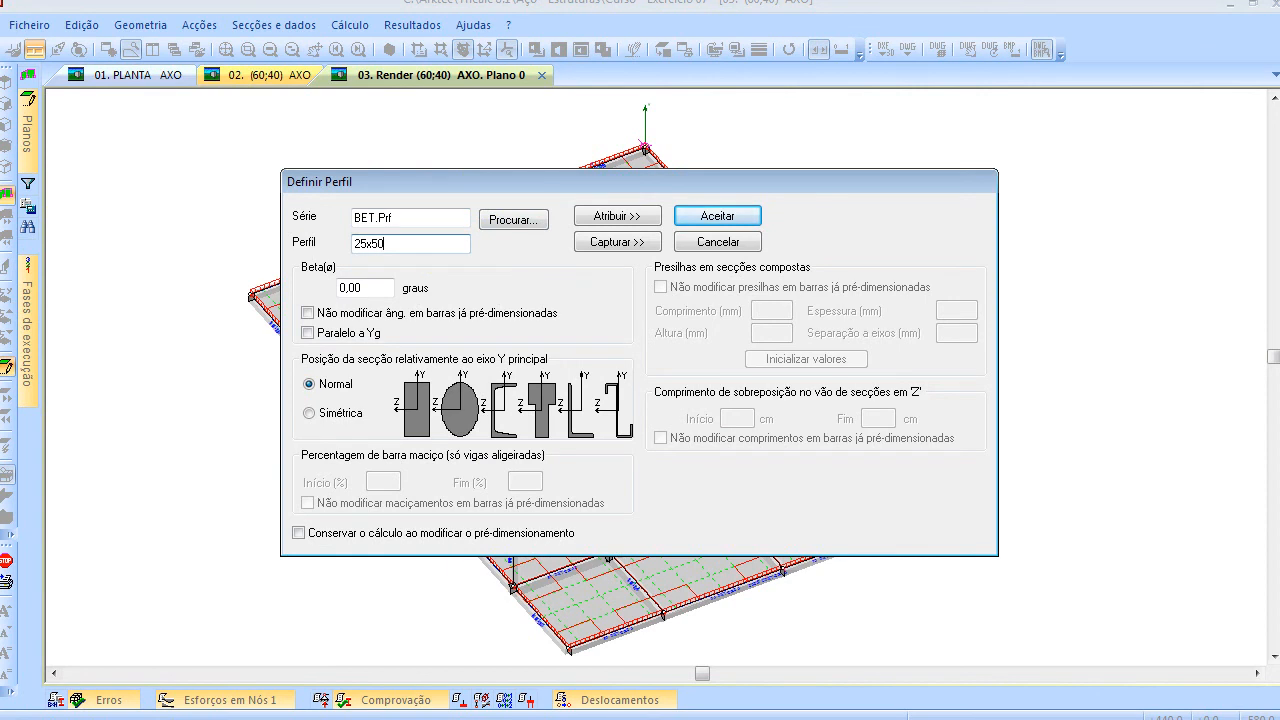
pyautogui.click(655, 215)
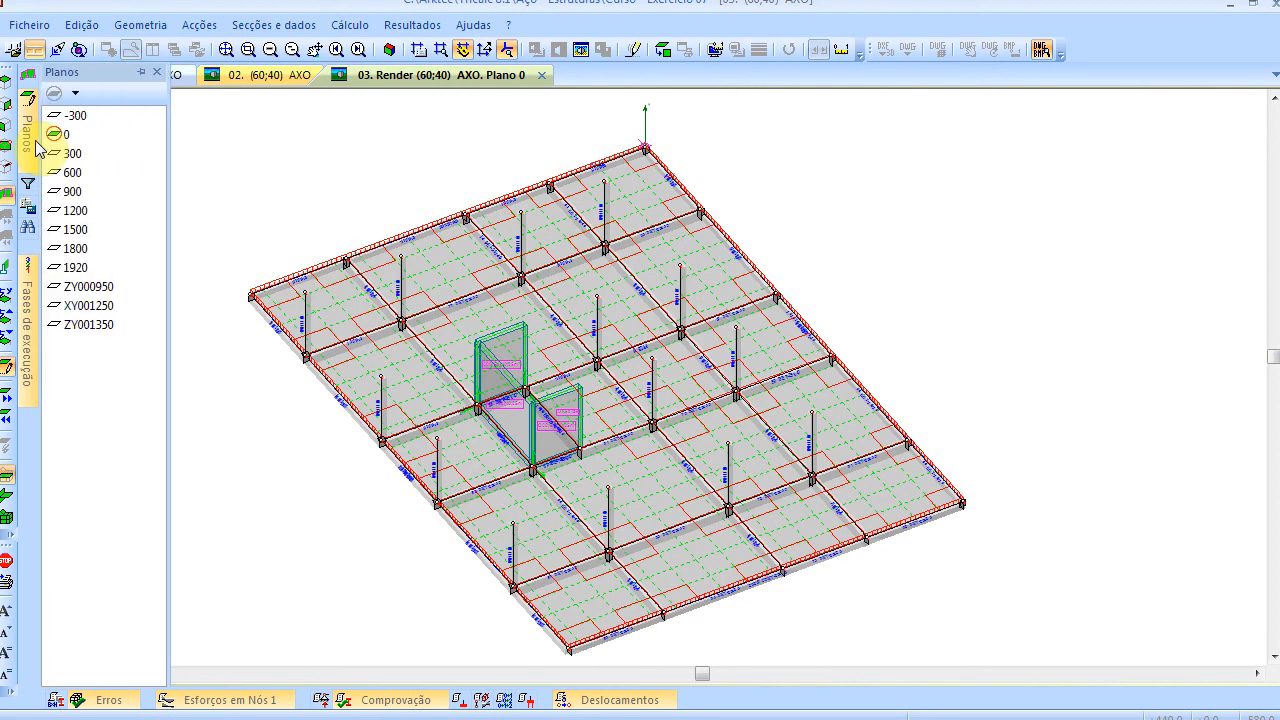
# Hide Vigas and Lajes fung. alig. e maciças with the 3D visualization filter and display the whole structure
pyautogui.moveTo(28, 191)
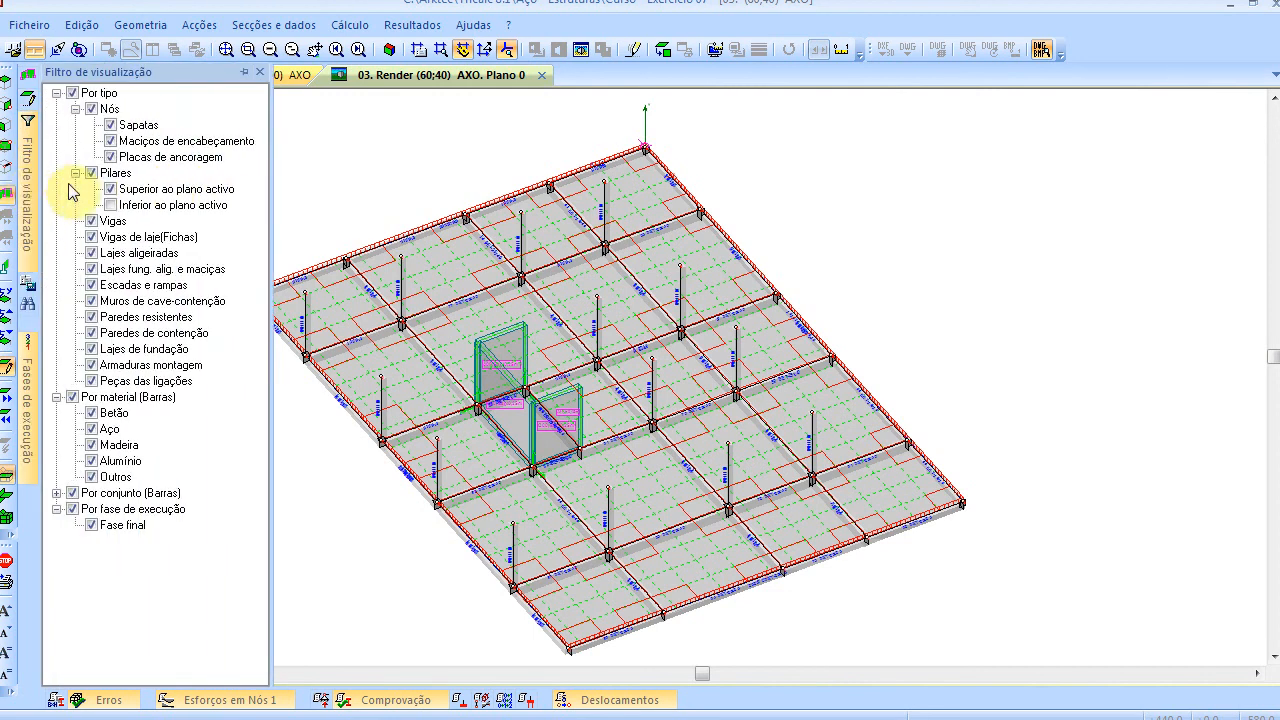
pyautogui.click(92, 221)
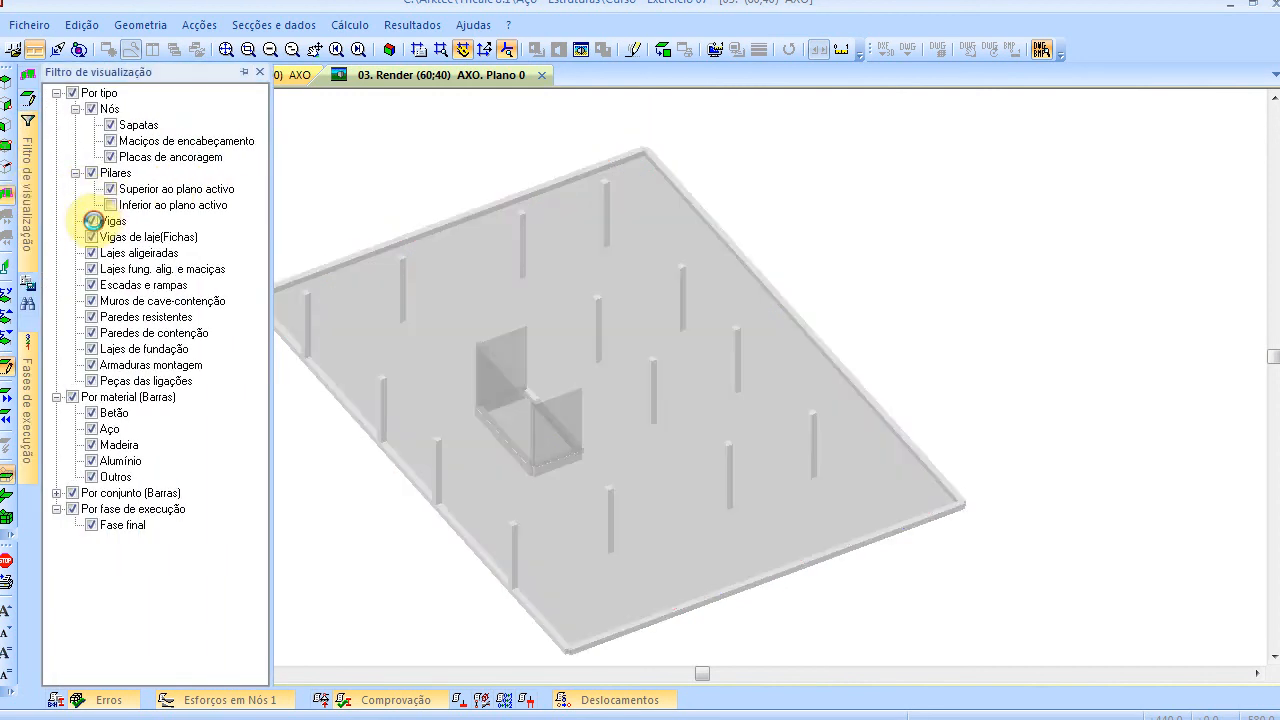
pyautogui.click(91, 269)
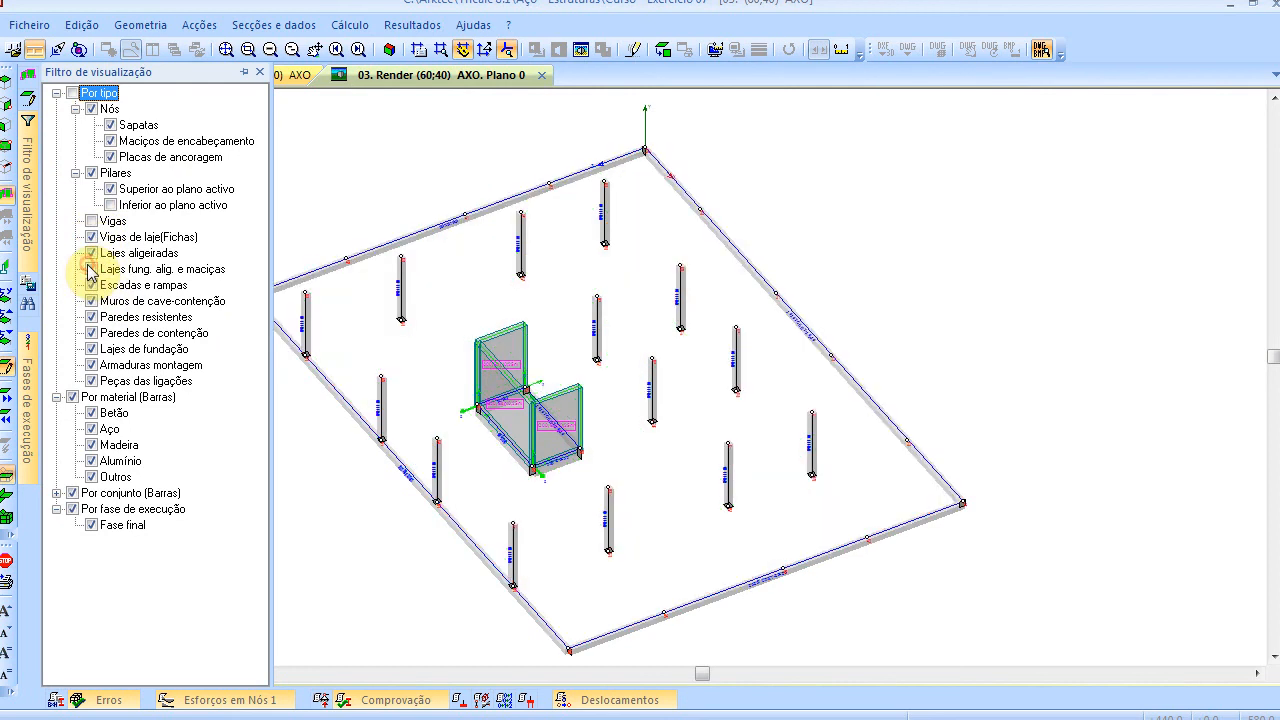
pyautogui.click(4, 512)
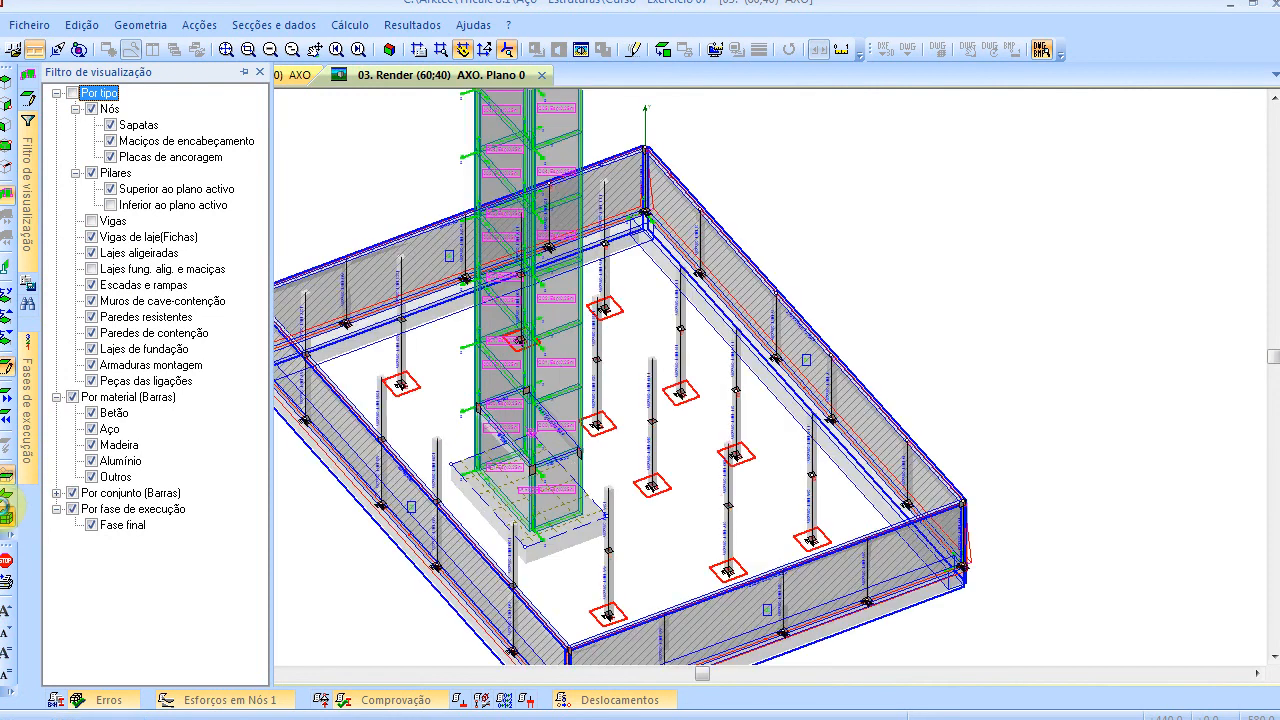
# Assign the 25x50 section to all displayed bars with one window around the structure, check the column labels and finish the assignment
pyautogui.scroll(-2, 430, 466)
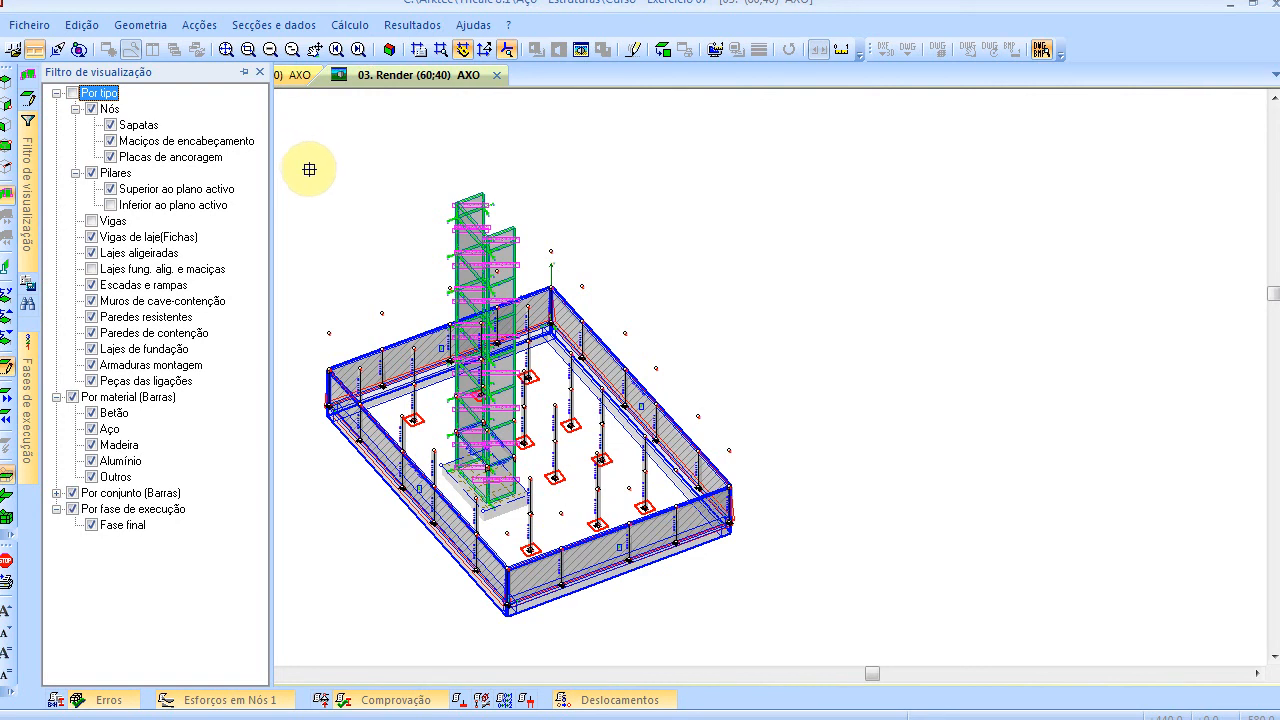
pyautogui.moveTo(314, 168); pyautogui.dragTo(796, 624)
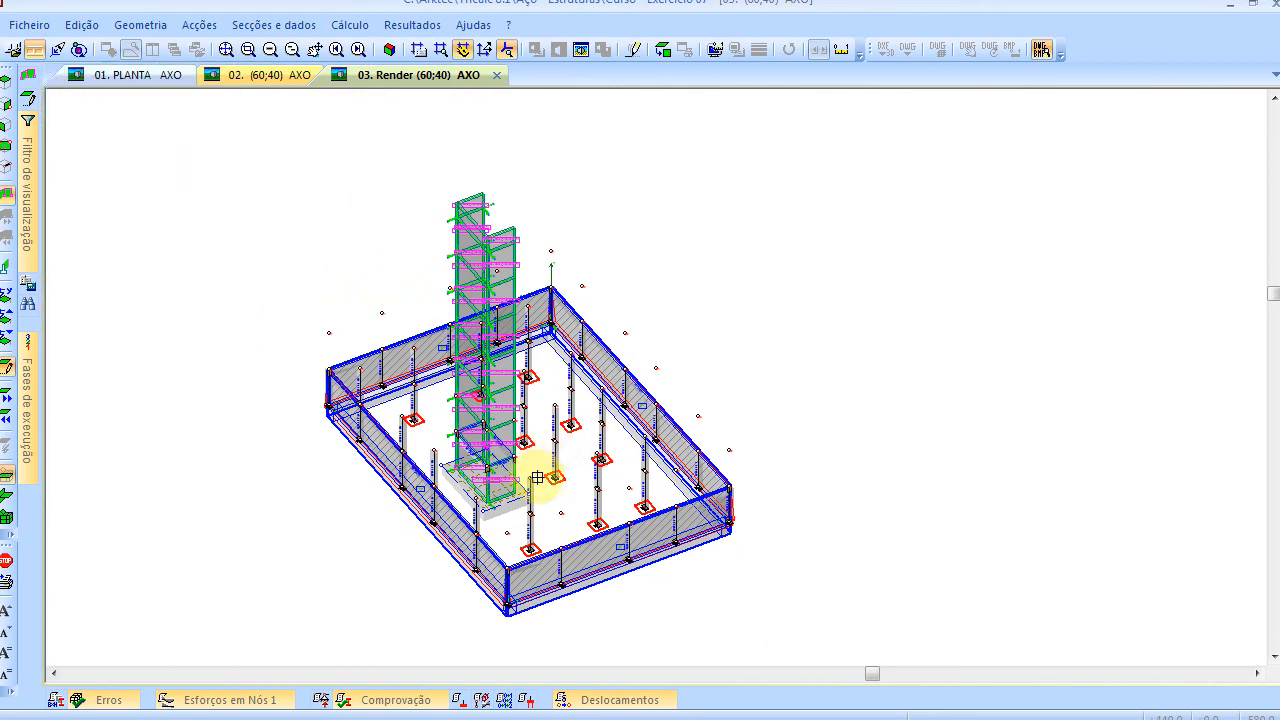
pyautogui.scroll(5, 543, 505)
pyautogui.scroll(2, 536, 522)
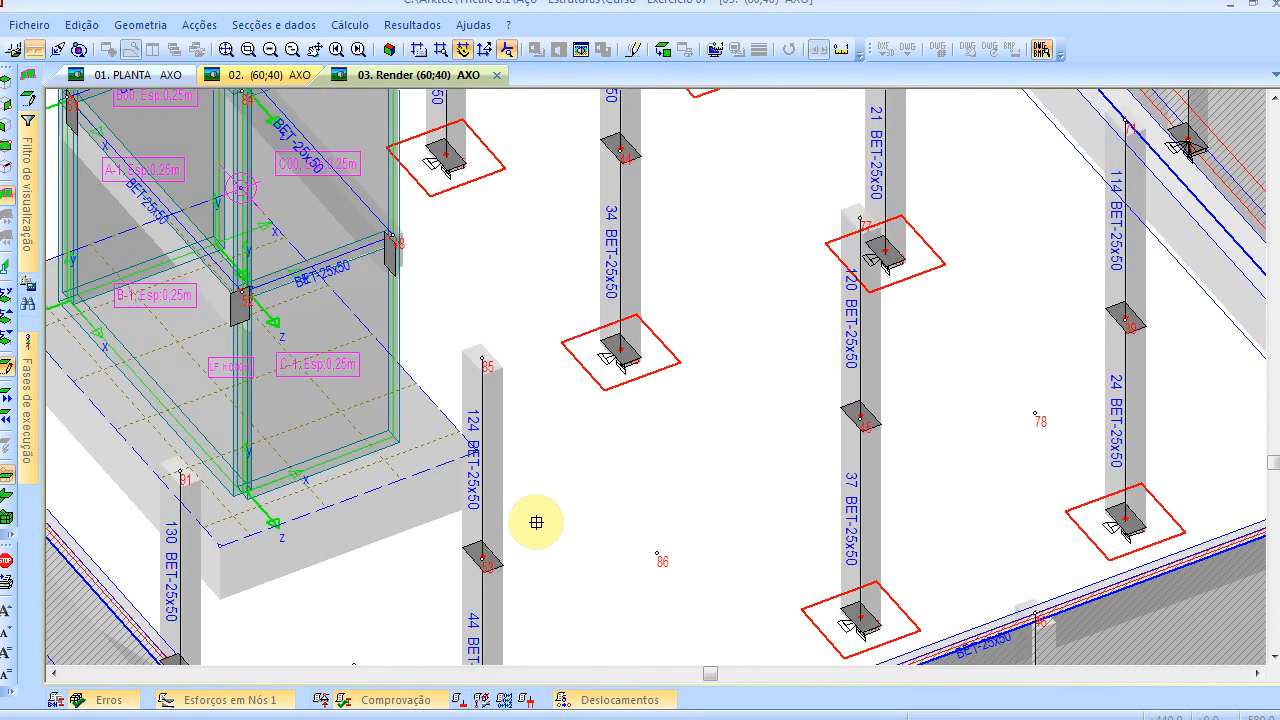
pyautogui.scroll(-6, 536, 522)
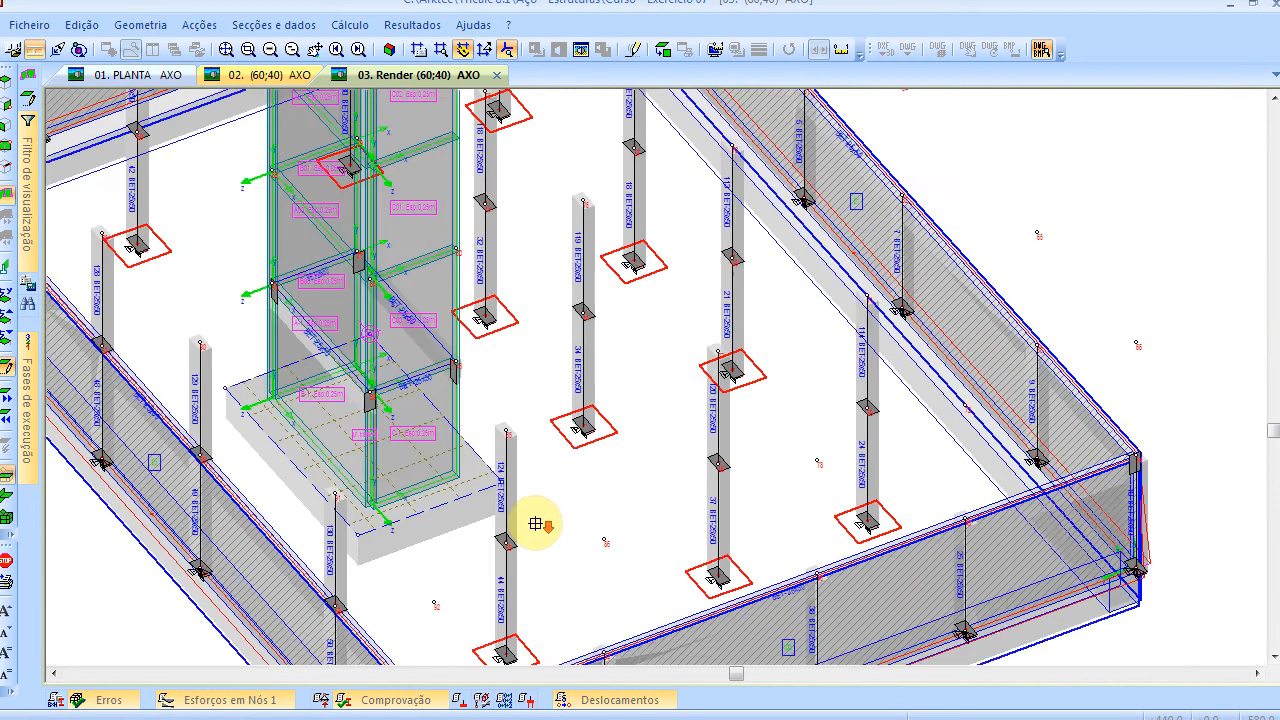
pyautogui.rightClick(826, 282)
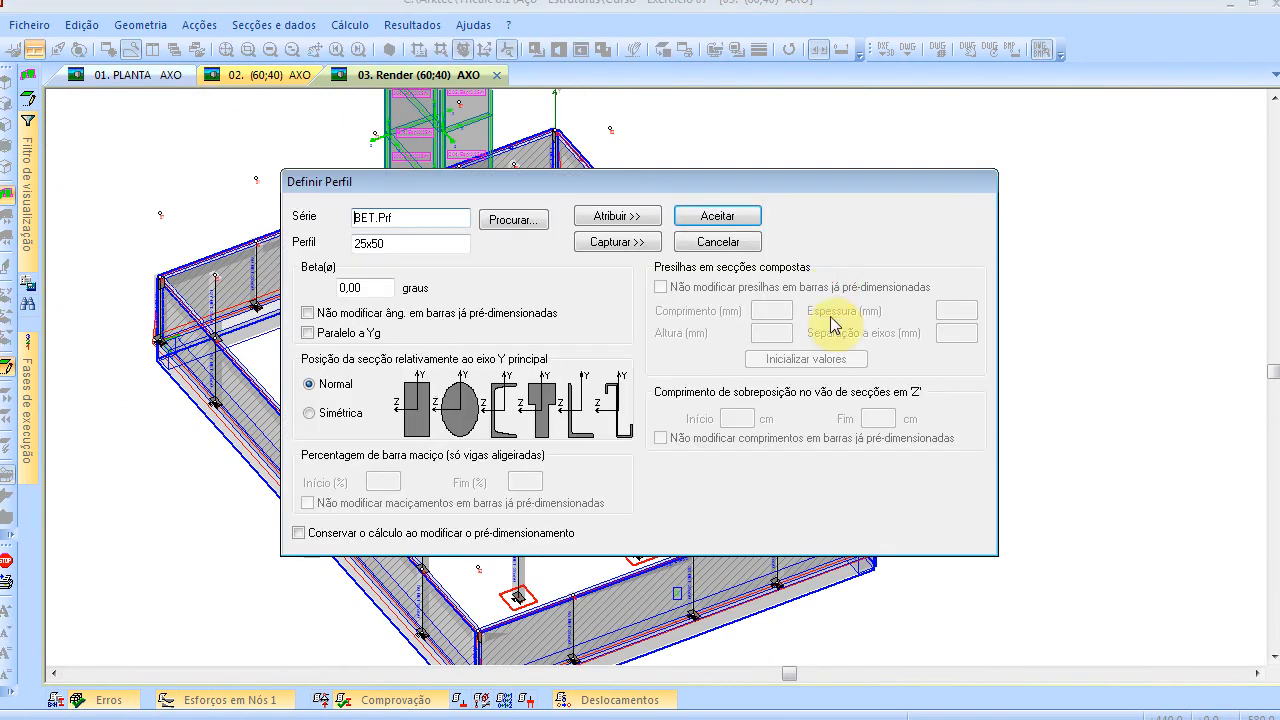
pyautogui.click(703, 246)
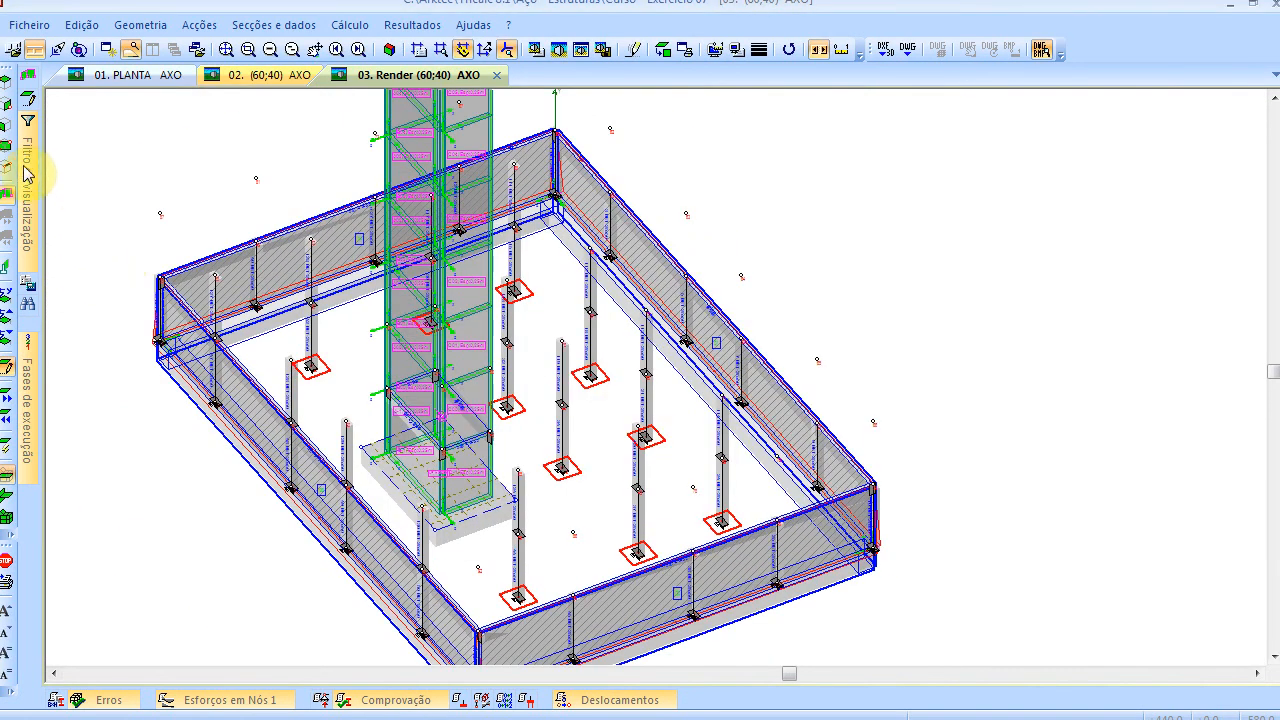
# Show Vigas and Lajes fung. alig. e maciças again in the visualization filter and display only plane 0
pyautogui.moveTo(27, 175)
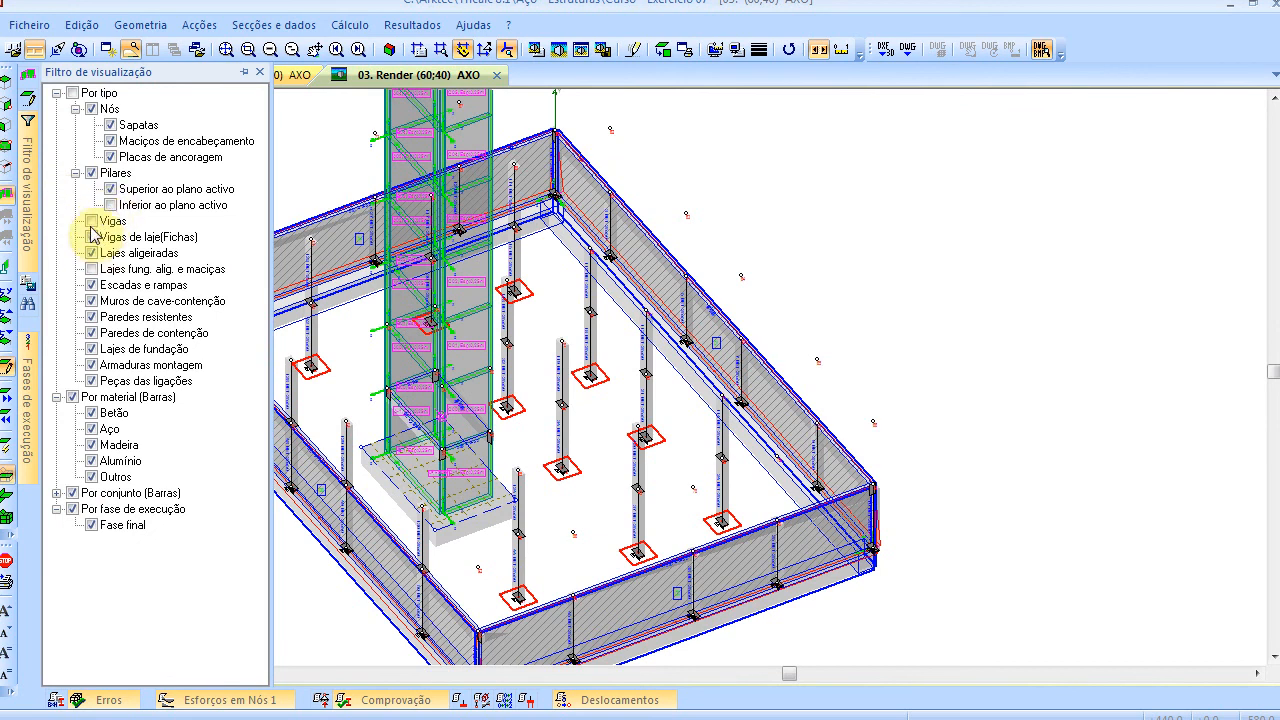
pyautogui.click(91, 221)
pyautogui.click(91, 269)
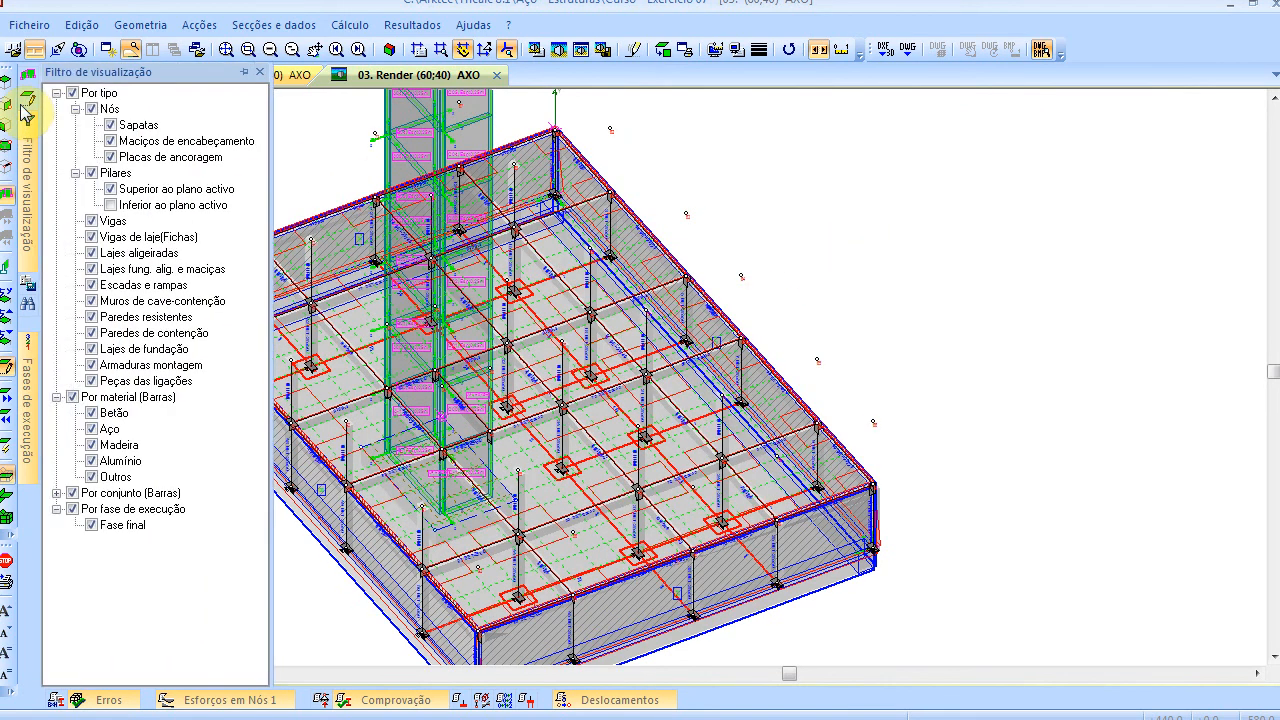
pyautogui.moveTo(24, 110)
pyautogui.click(65, 134)
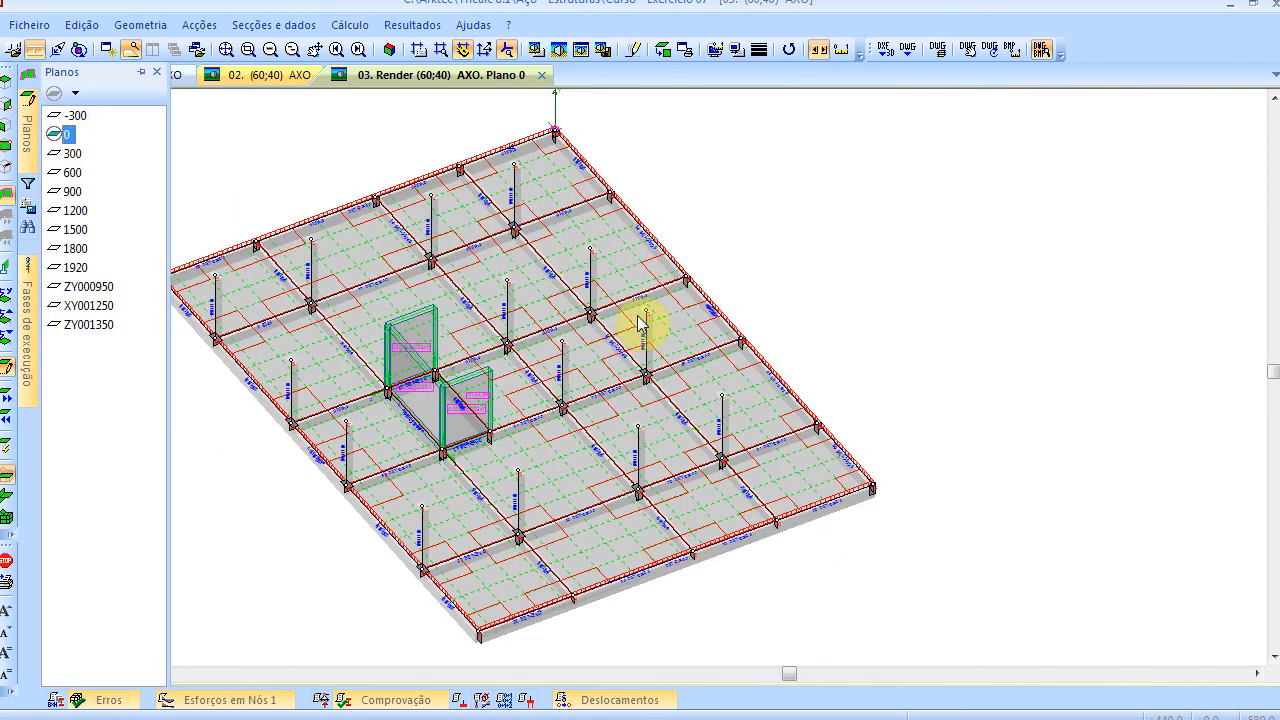
pyautogui.scroll(5, 516, 311)
pyautogui.scroll(2, 516, 311)
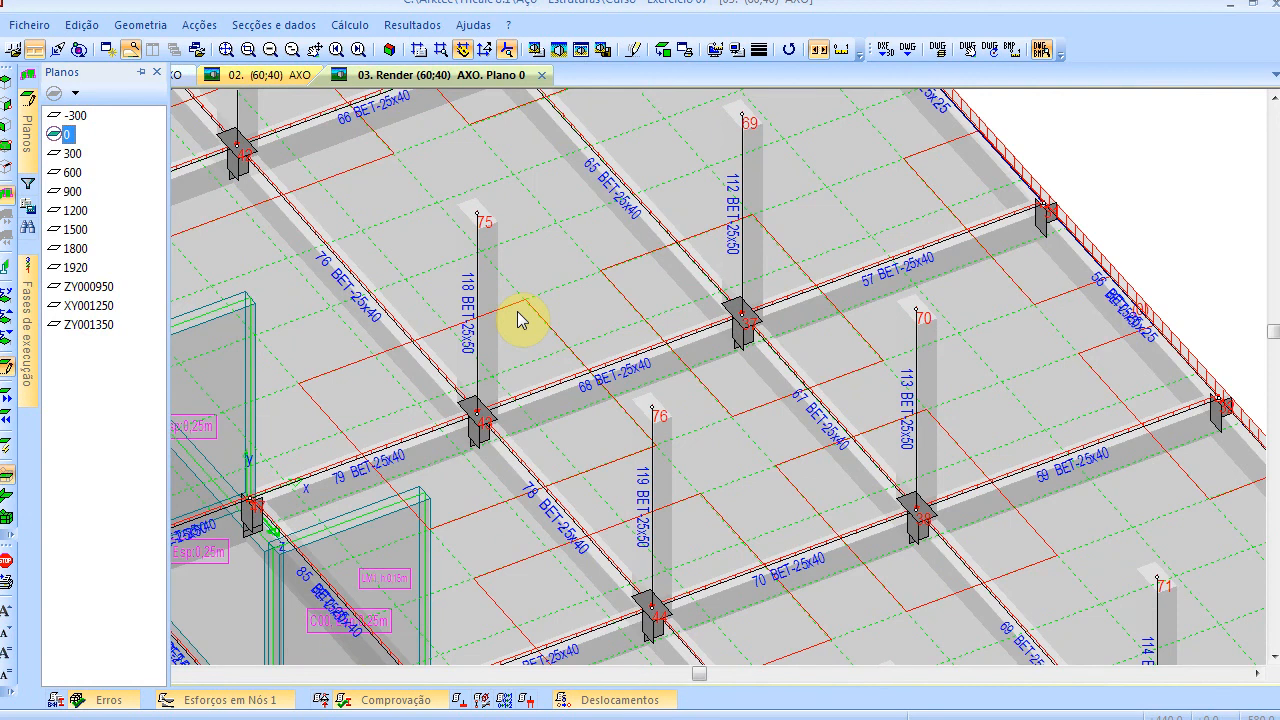
pyautogui.scroll(-5, 518, 320)
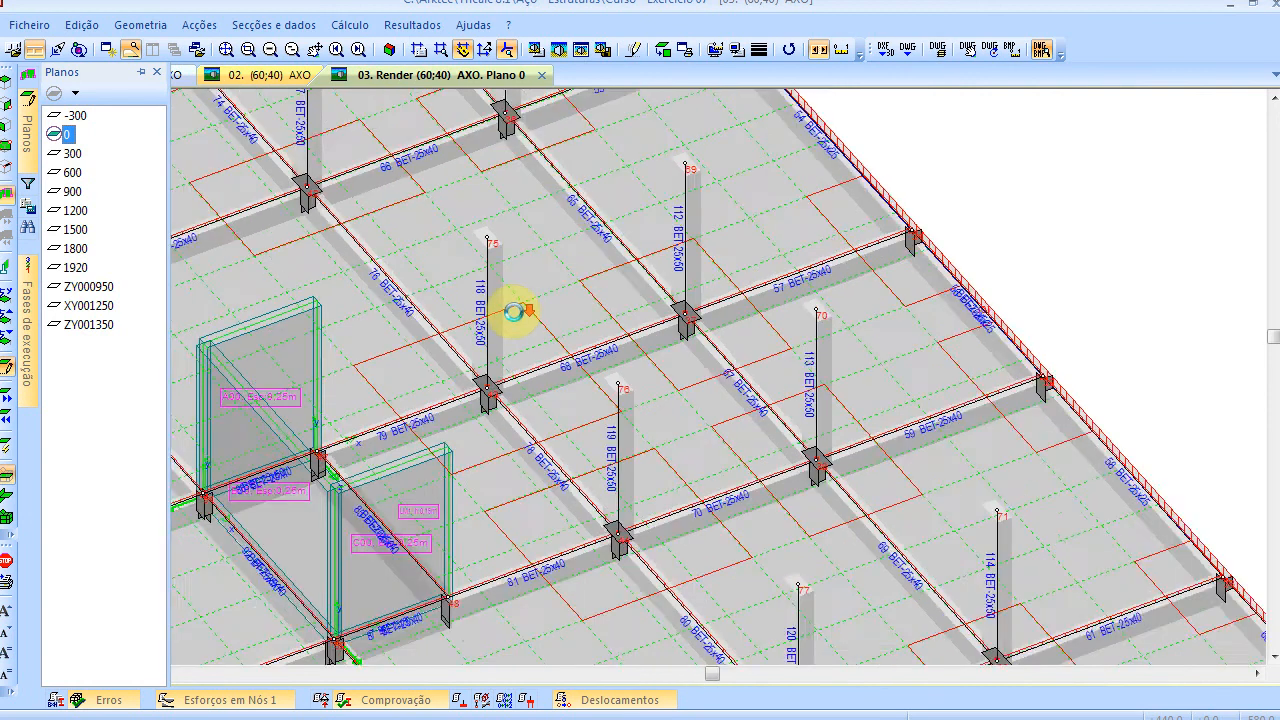
pyautogui.moveTo(495, 327); pyautogui.dragTo(638, 367, button='middle')
pyautogui.click(379, 230)
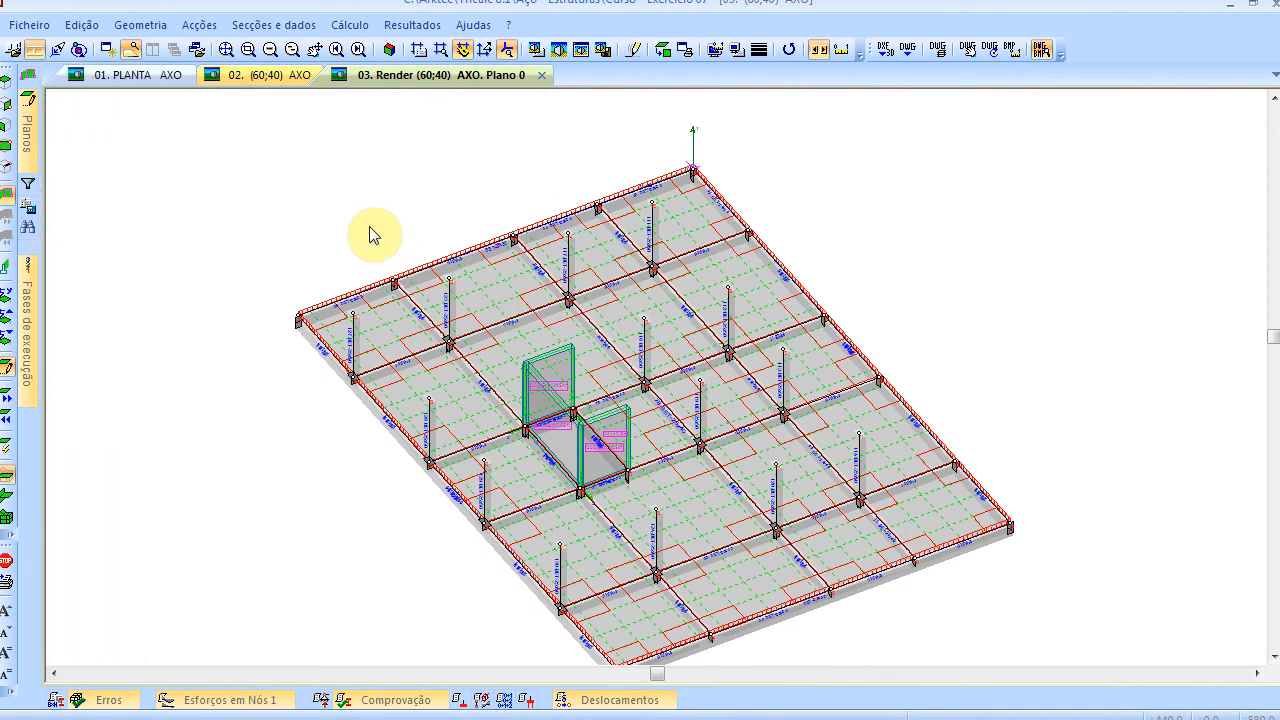
pyautogui.moveTo(371, 234); pyautogui.dragTo(352, 198, button='middle')
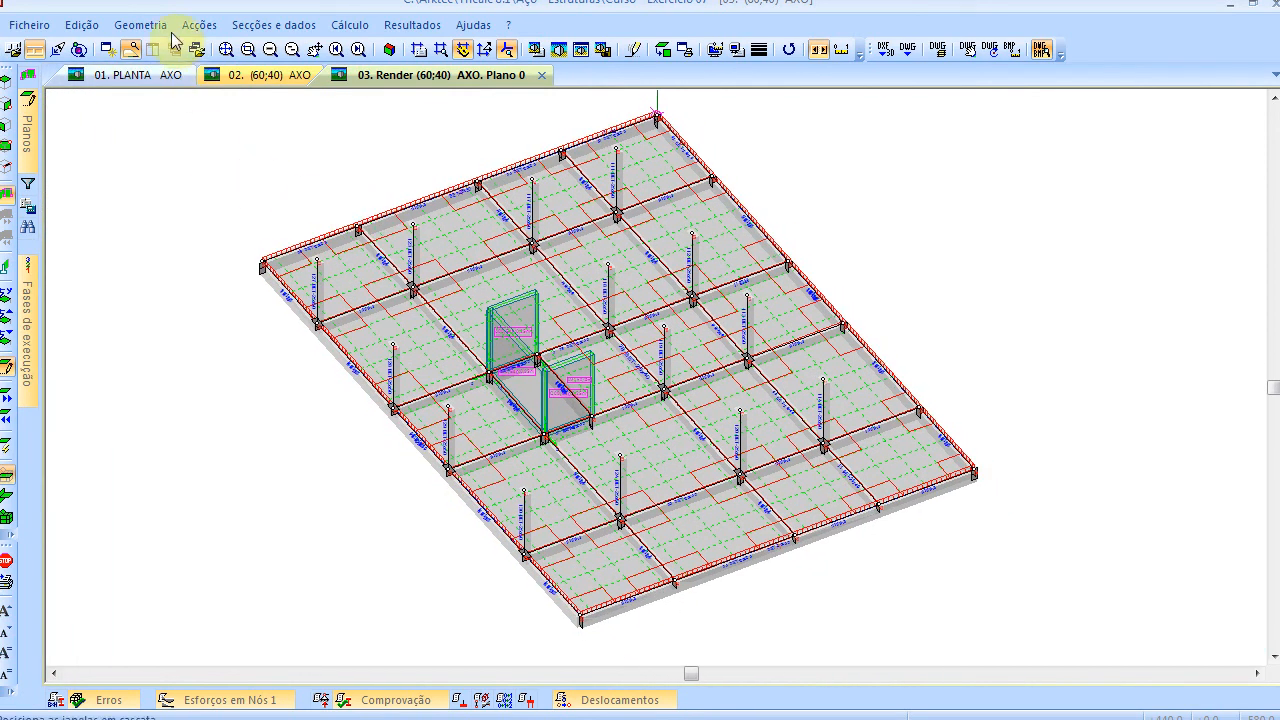
# Renumber and reorder the structure, and verify its geometry with the verification options as set
pyautogui.click(140, 24)
pyautogui.click(155, 112)
pyautogui.click(140, 24)
pyautogui.click(162, 130)
pyautogui.click(150, 22)
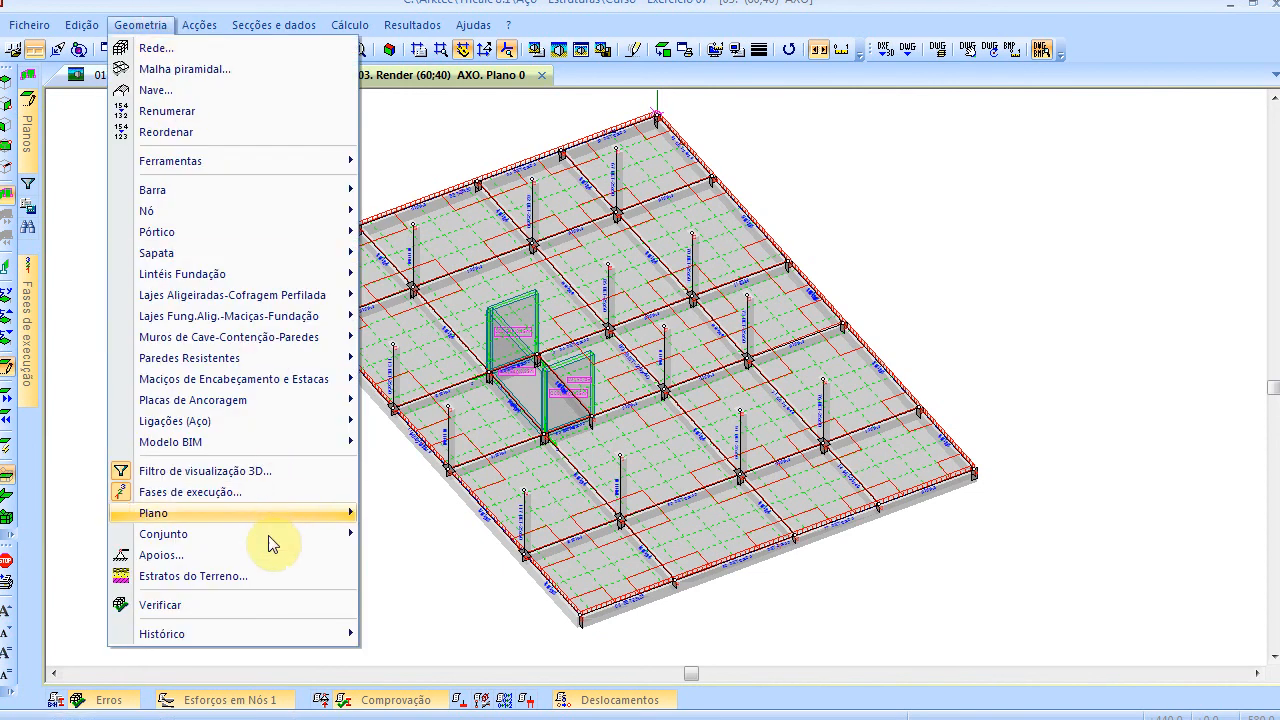
pyautogui.click(261, 603)
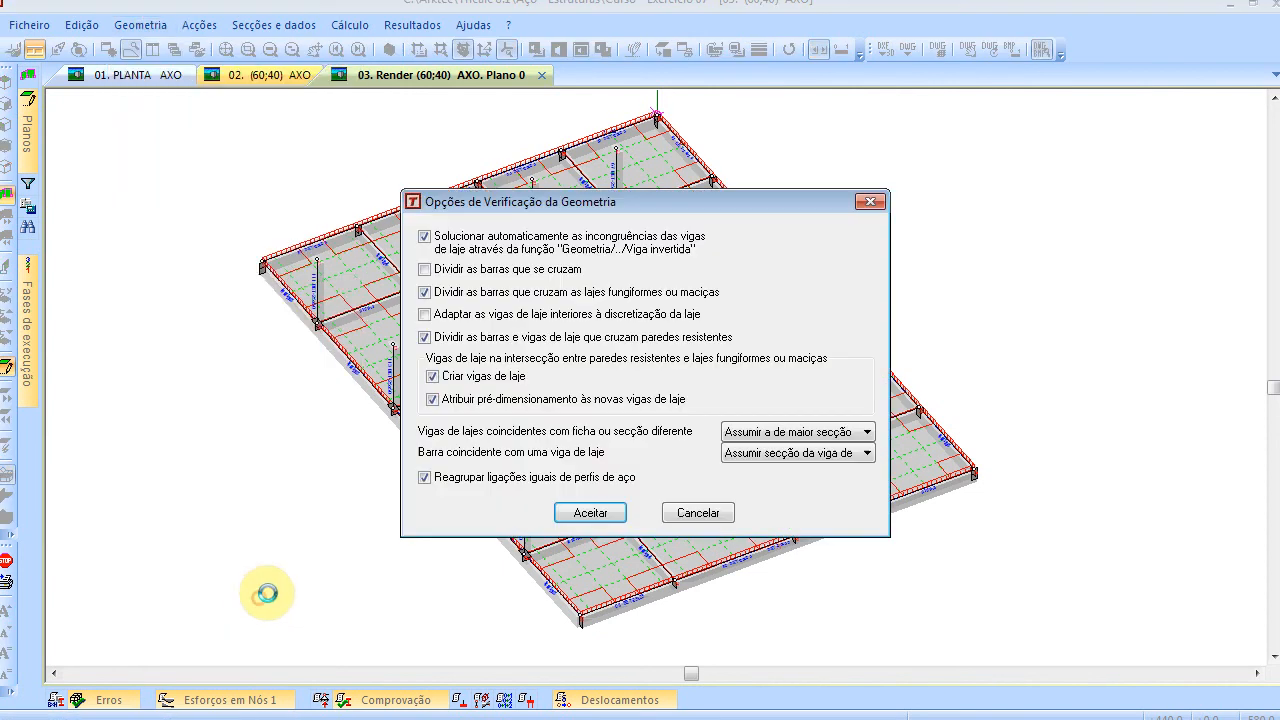
pyautogui.click(591, 513)
pyautogui.click(694, 416)
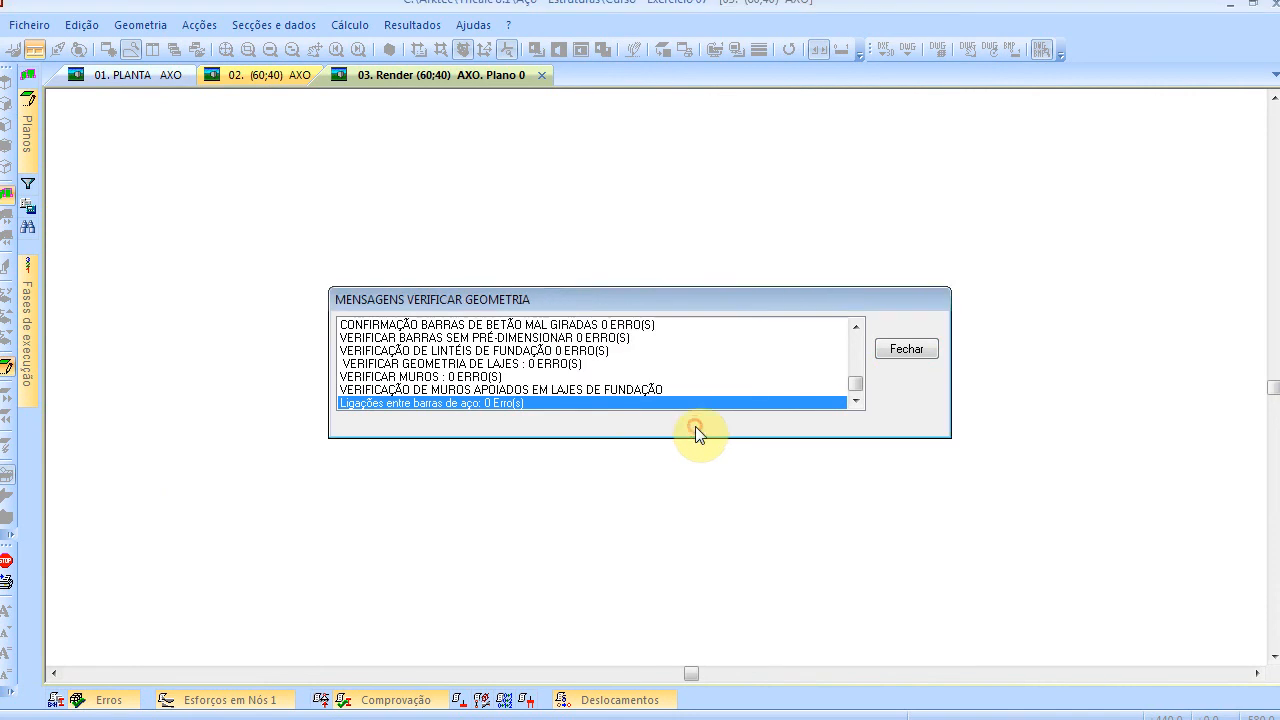
# Examine the beam and column section labels across plane 0, around the core walls and along the perimeter
pyautogui.scroll(5, 349, 386)
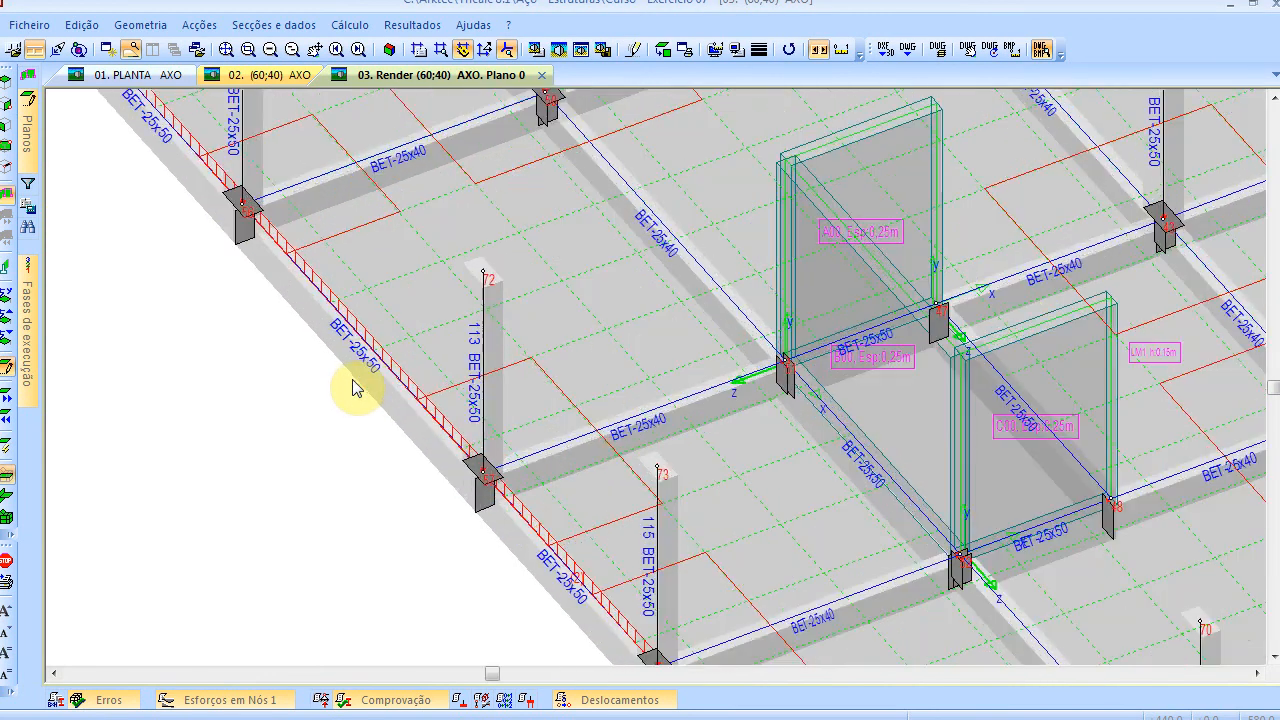
pyautogui.scroll(-6, 352, 386)
pyautogui.scroll(5, 400, 358)
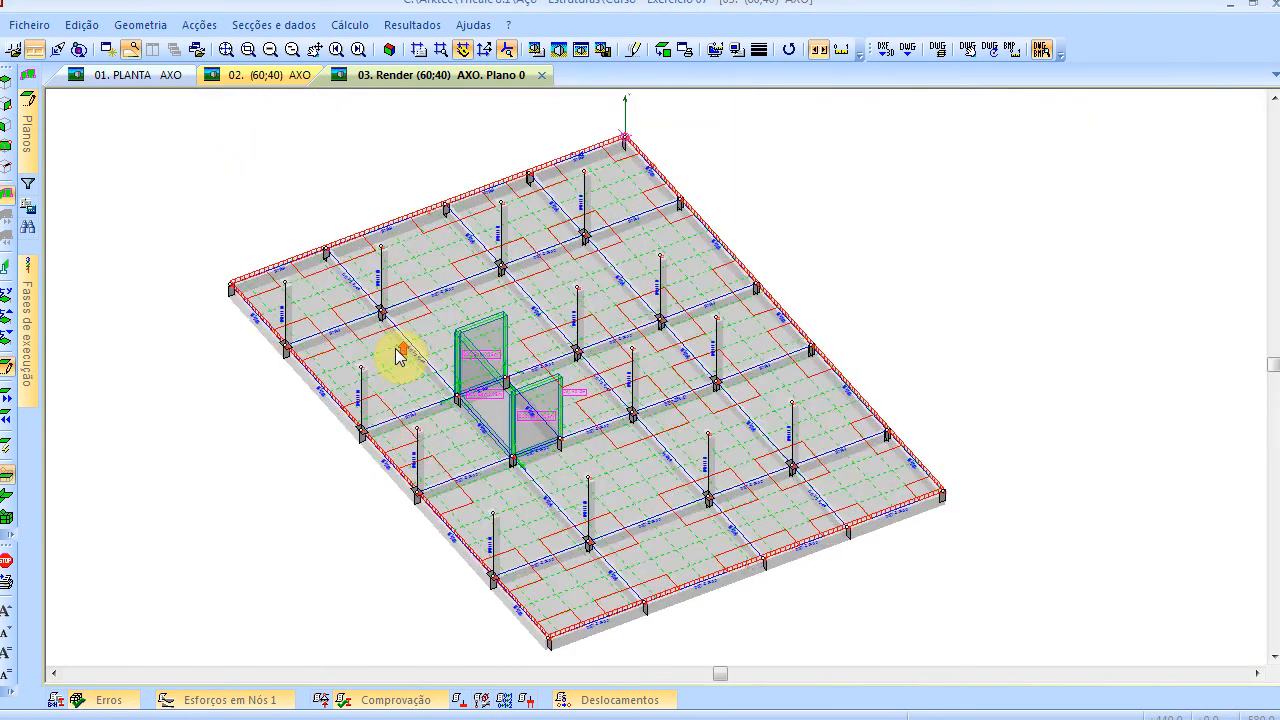
pyautogui.scroll(2, 400, 358)
pyautogui.scroll(1, 400, 358)
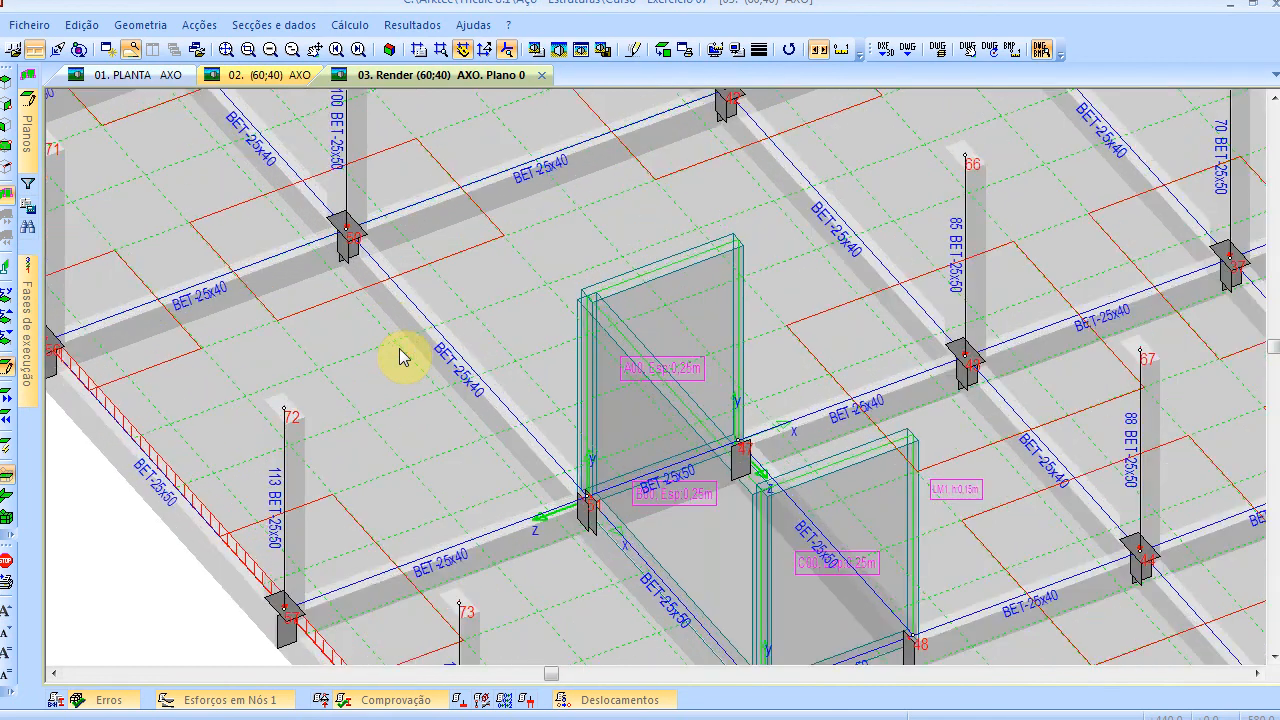
pyautogui.scroll(-5, 280, 423)
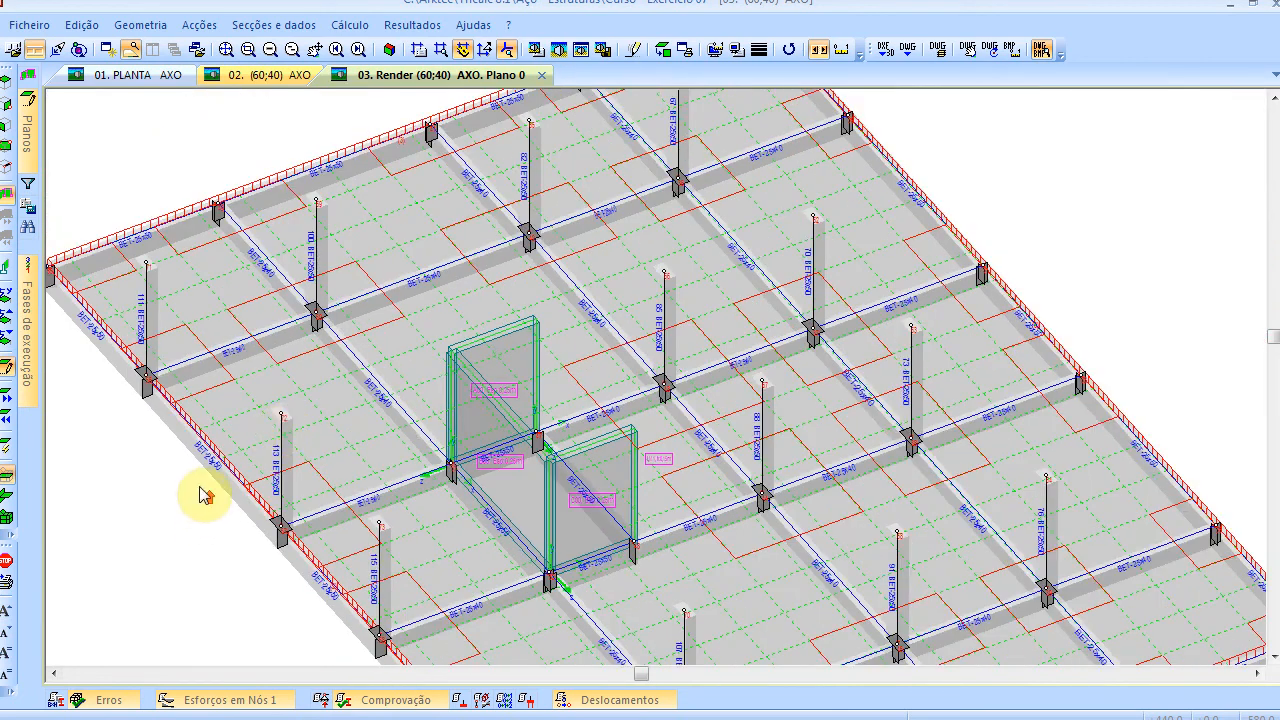
pyautogui.scroll(5, 215, 450)
pyautogui.scroll(-5, 220, 440)
pyautogui.scroll(5, 840, 270)
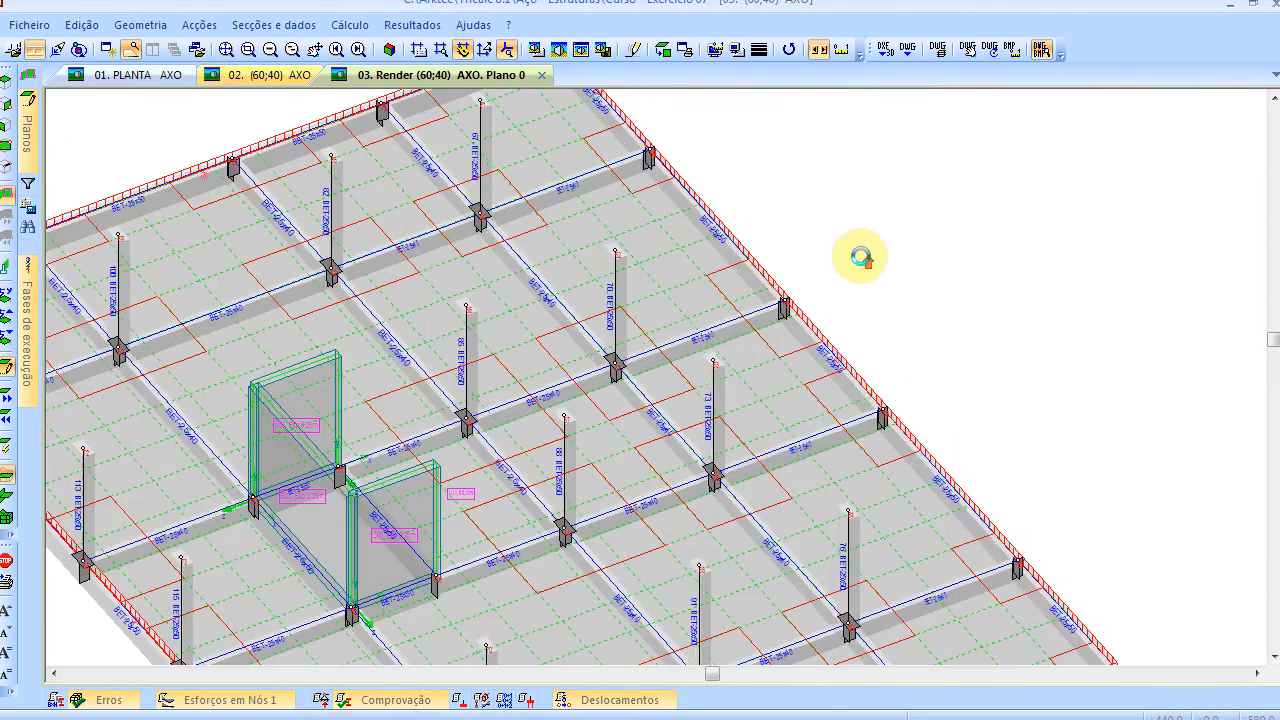
pyautogui.scroll(-6, 808, 295)
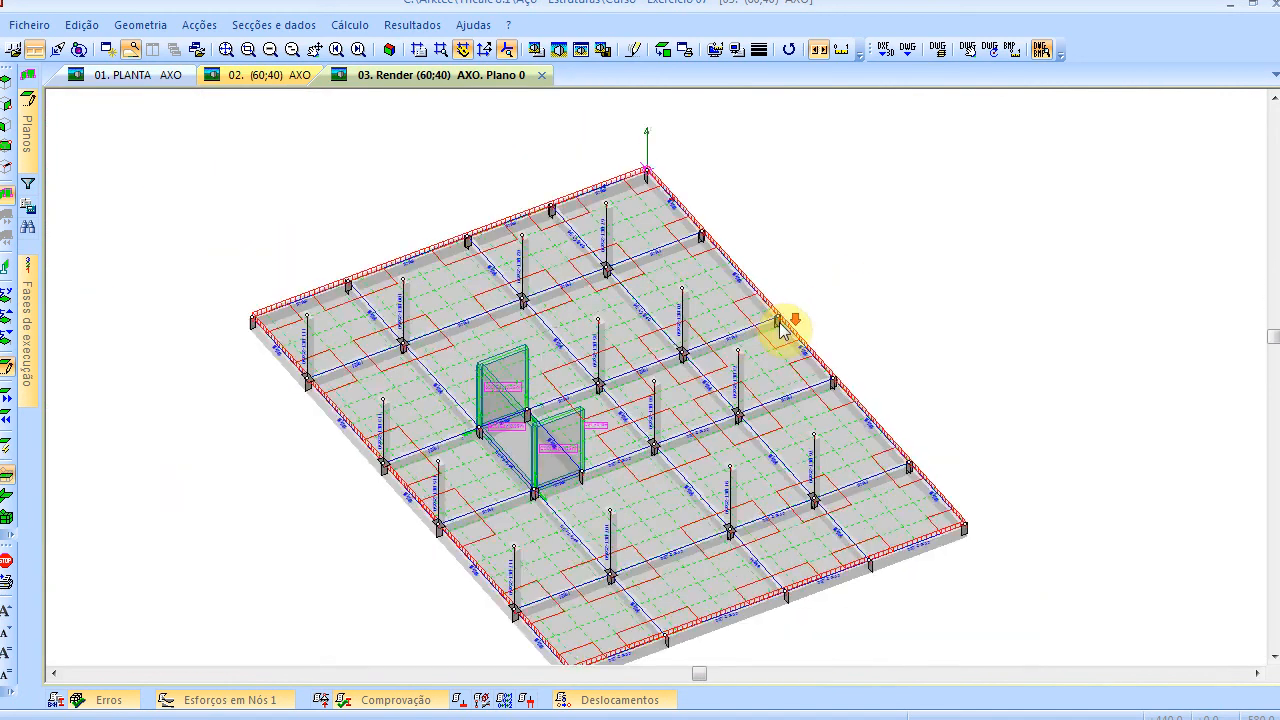
pyautogui.scroll(2, 630, 378)
pyautogui.scroll(-3, 630, 378)
pyautogui.scroll(2, 591, 349)
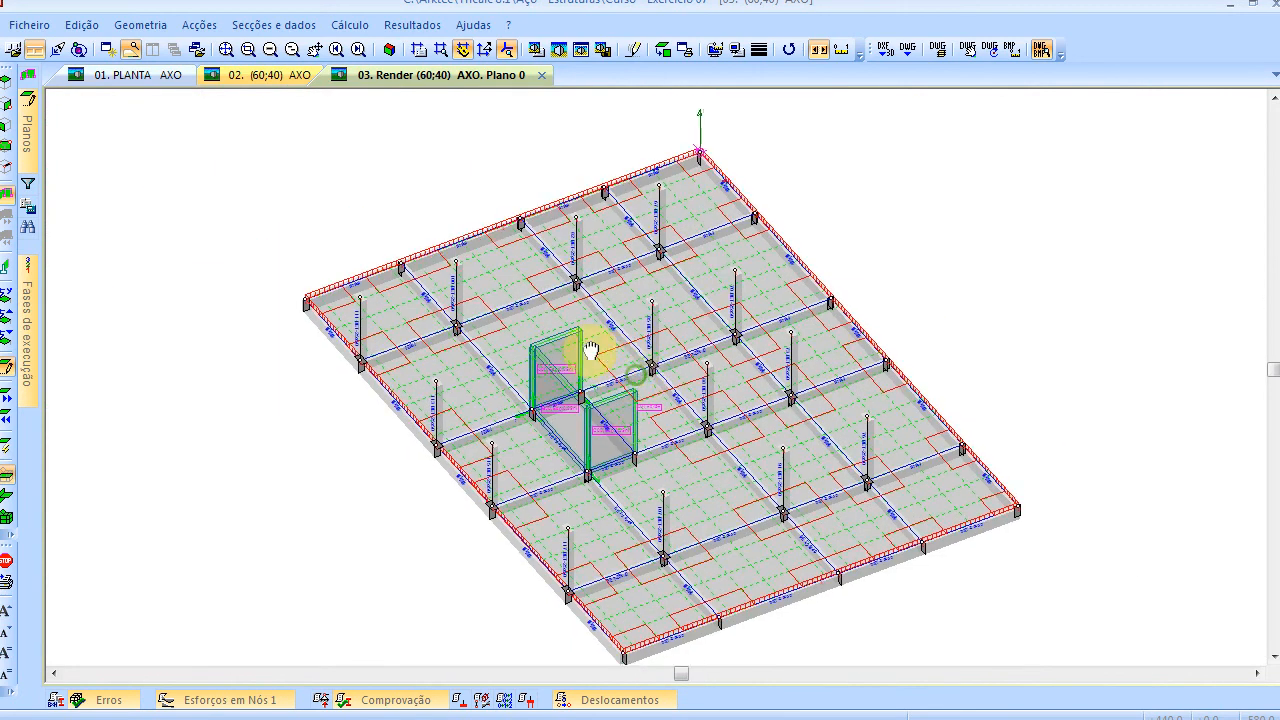
# Verify the geometry again with the same options and open the error list
pyautogui.click(140, 24)
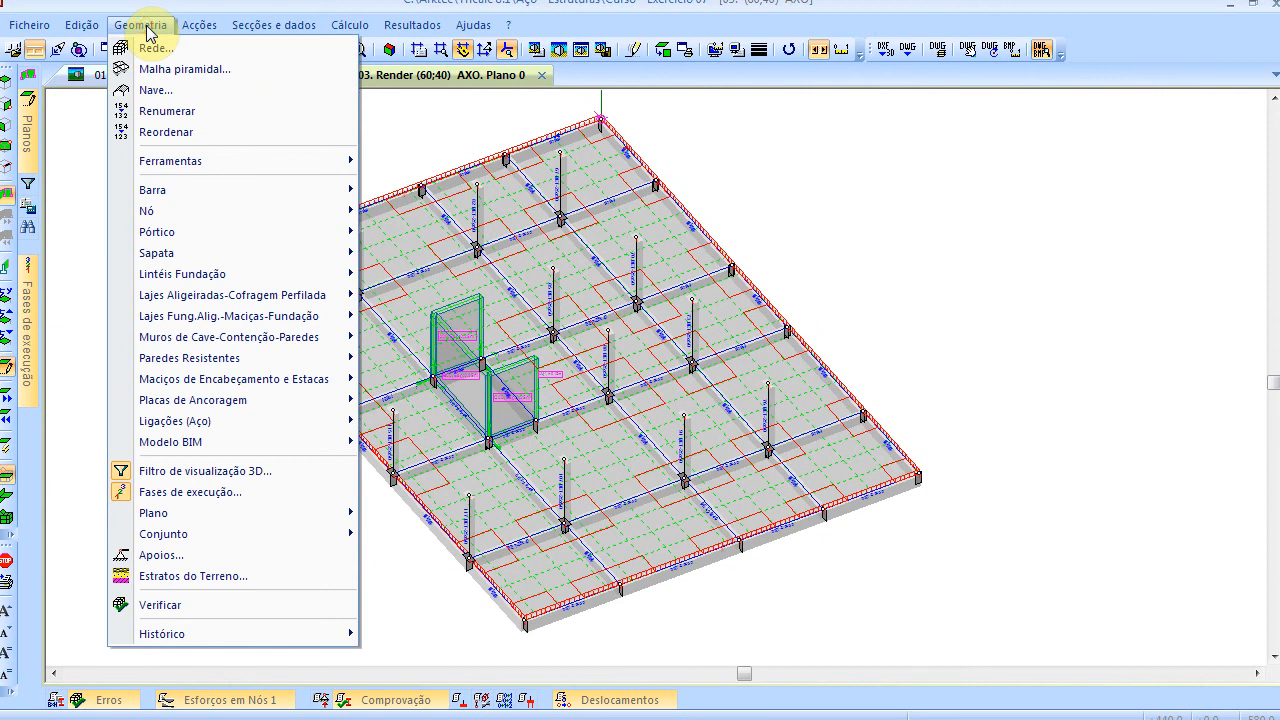
pyautogui.click(210, 605)
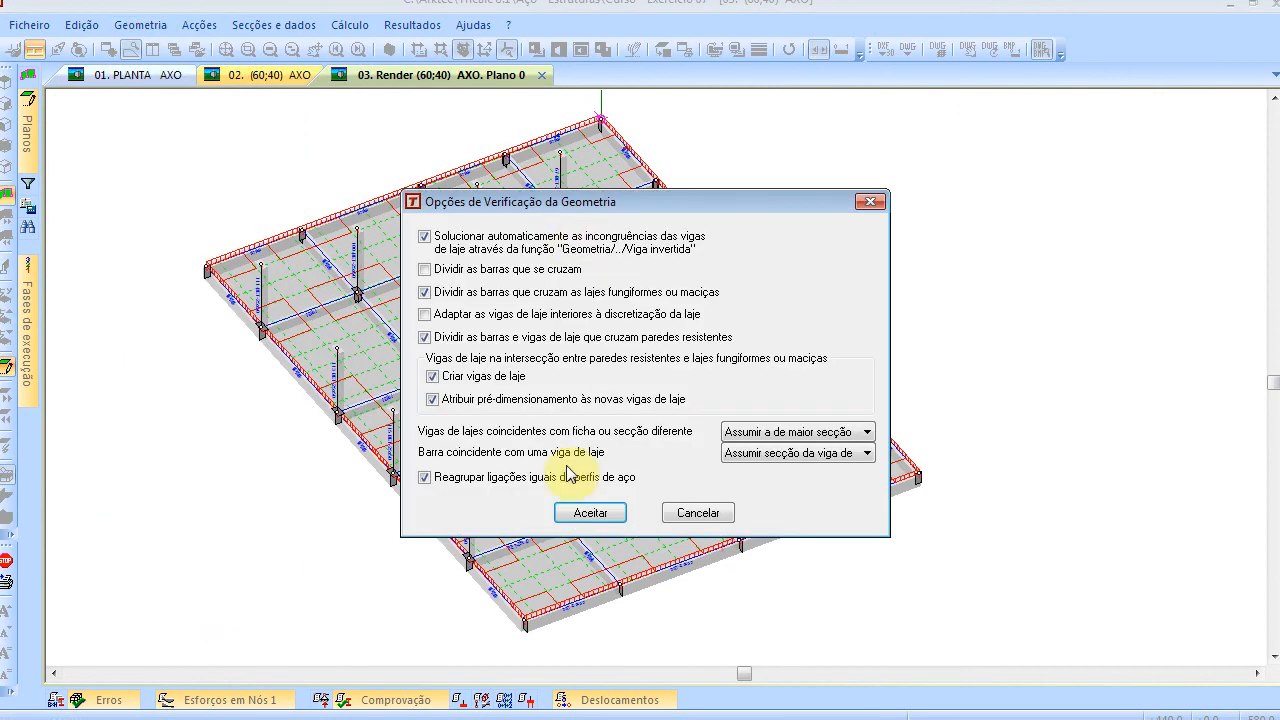
pyautogui.click(608, 524)
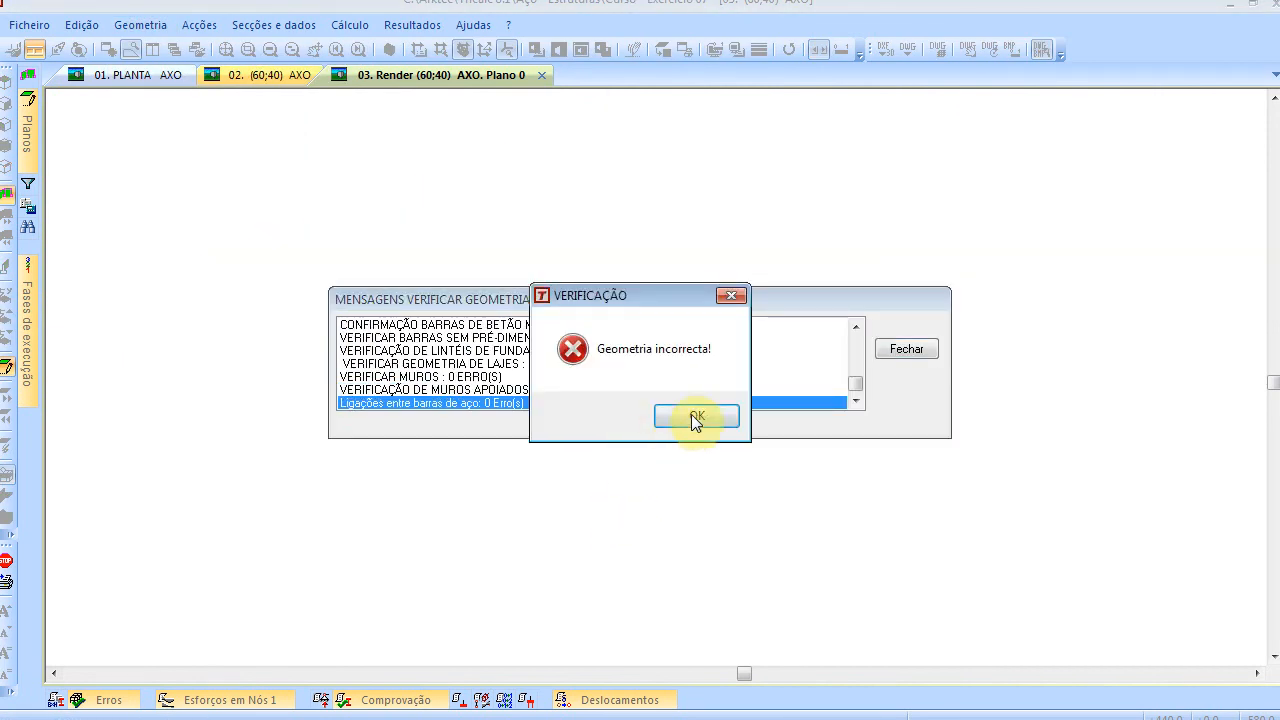
pyautogui.click(694, 415)
pyautogui.click(128, 699)
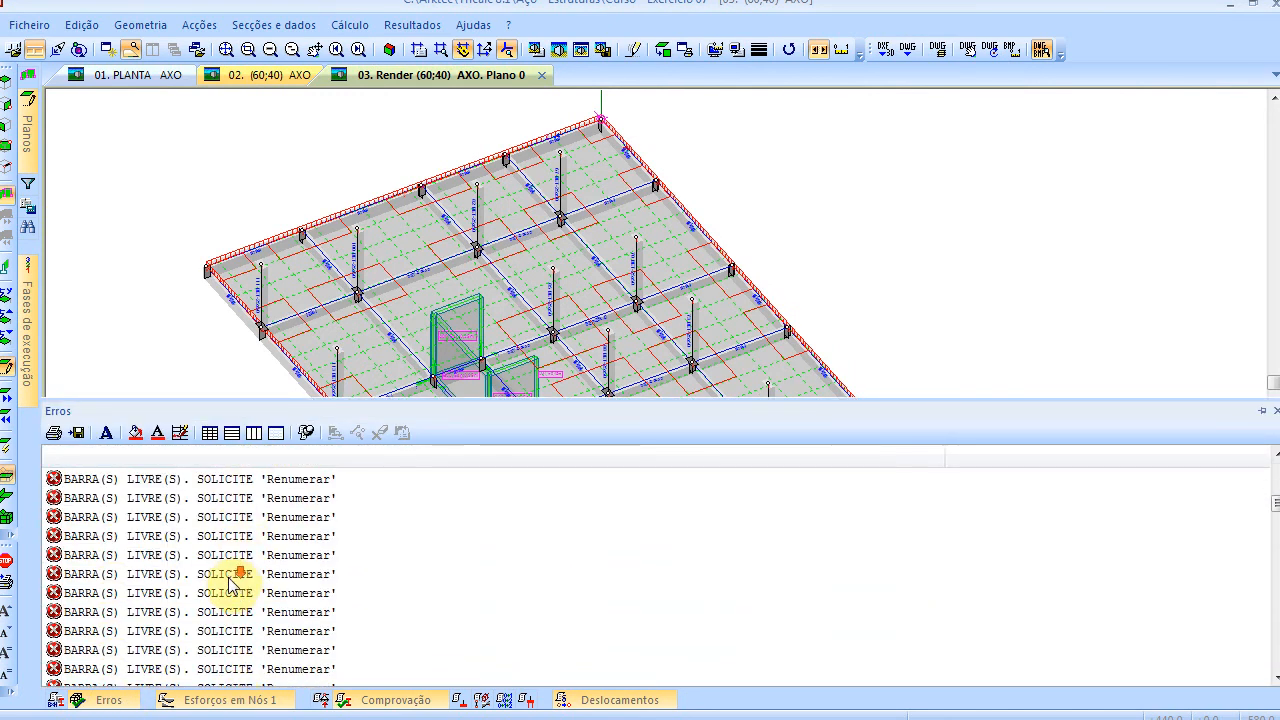
# Renumber and reorder the nodes and bars once more, and repeat the geometry verification
pyautogui.click(140, 25)
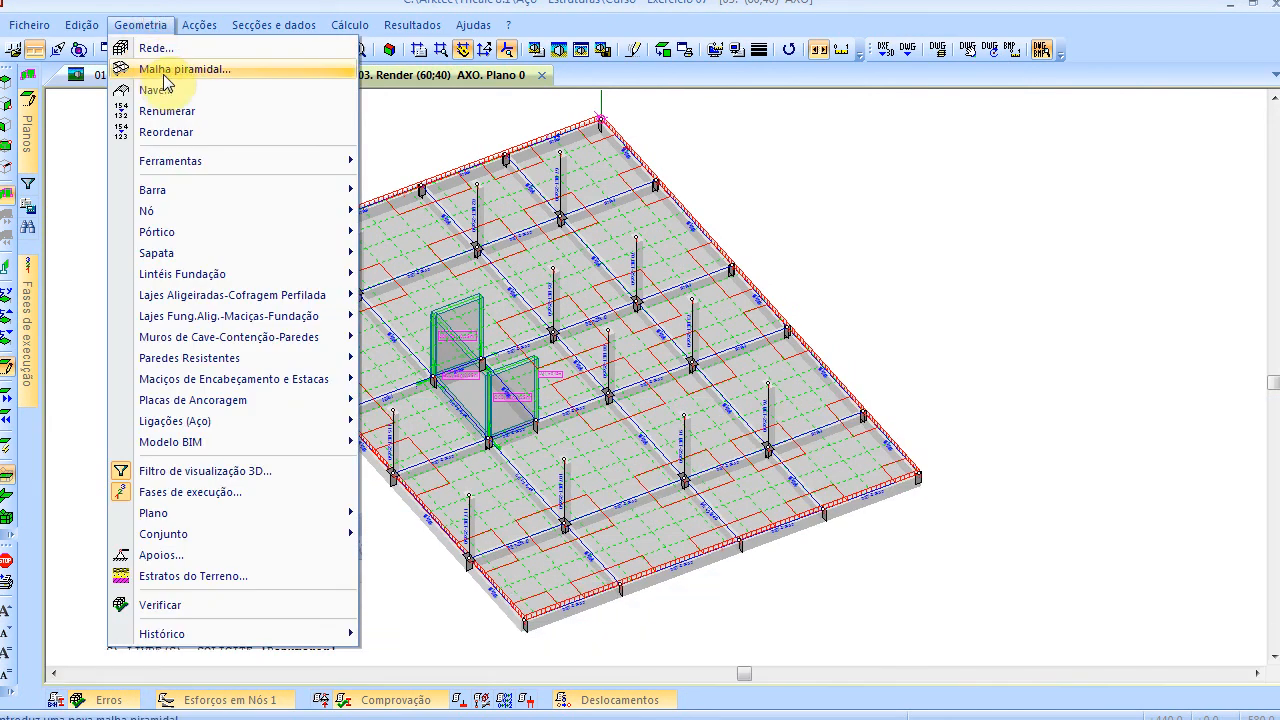
pyautogui.click(177, 112)
pyautogui.click(140, 25)
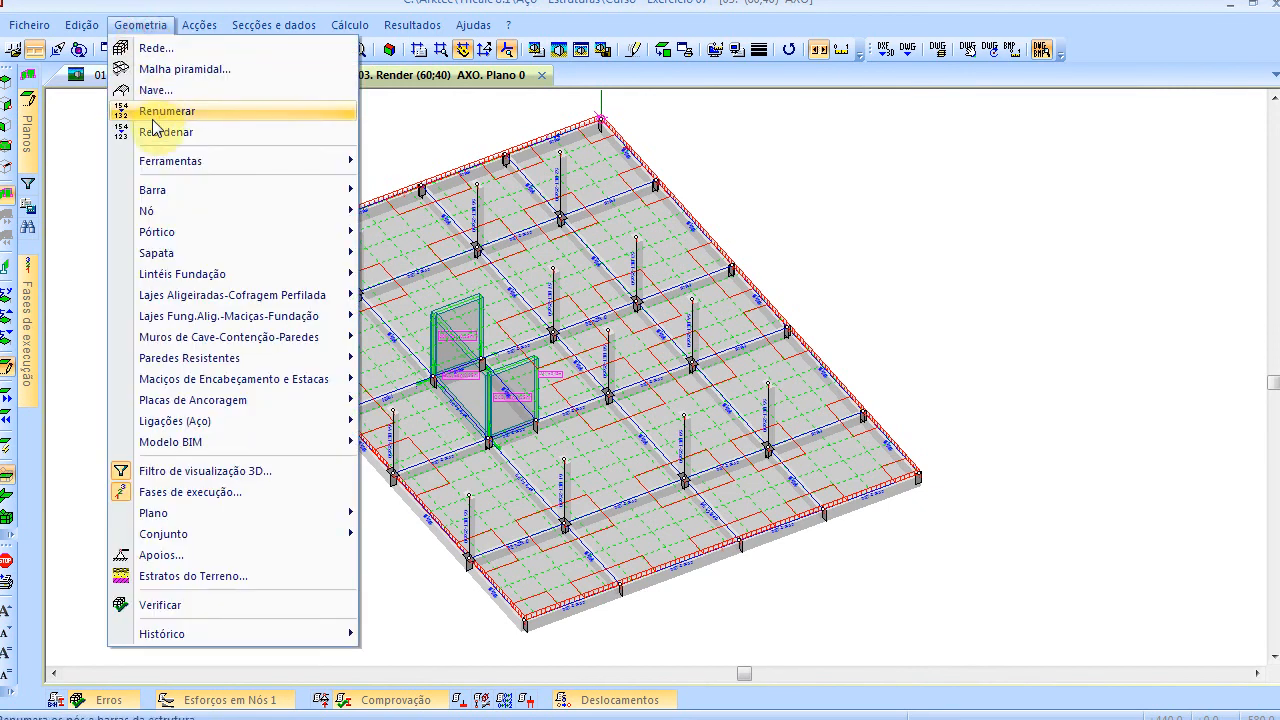
pyautogui.click(151, 127)
pyautogui.click(140, 25)
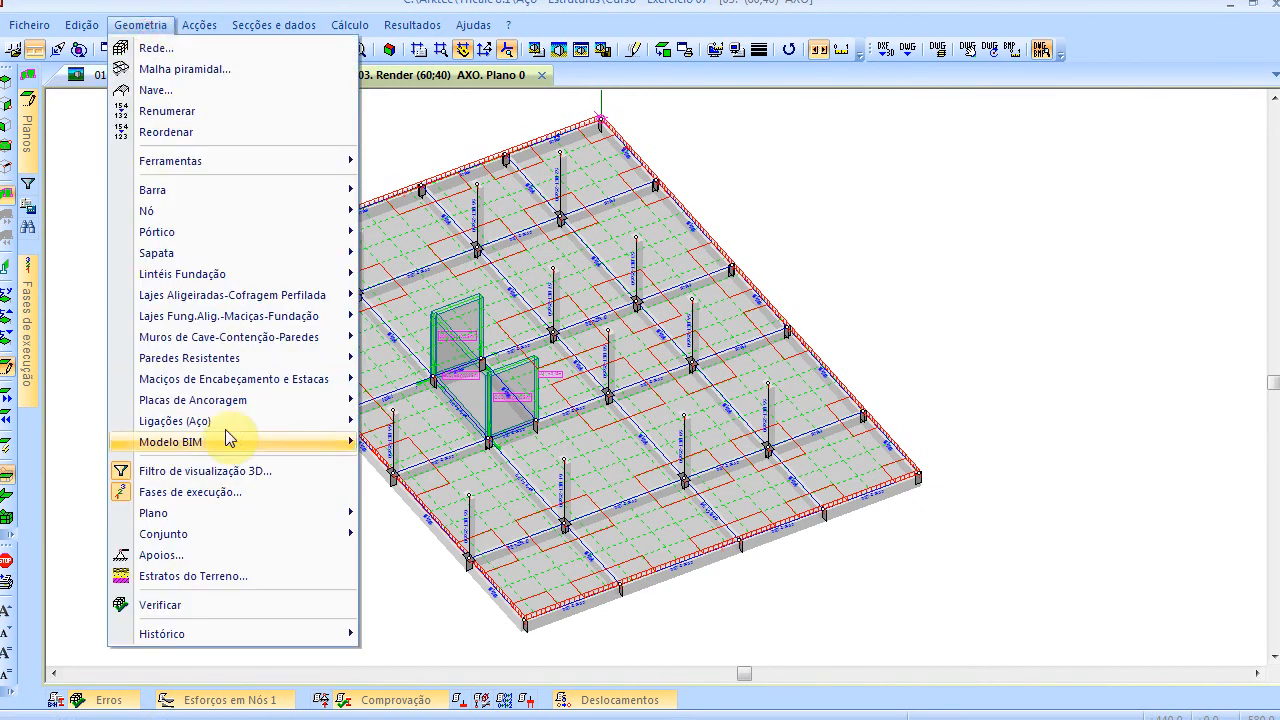
pyautogui.click(235, 605)
pyautogui.click(508, 515)
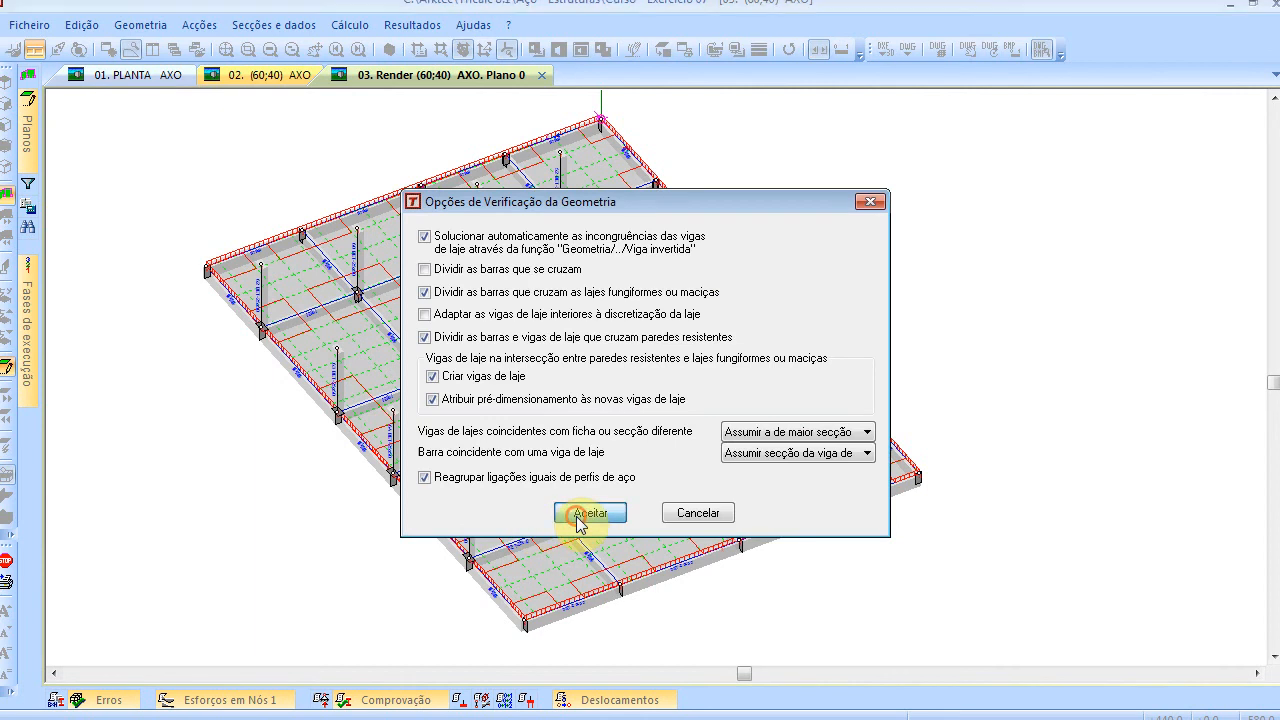
pyautogui.click(692, 414)
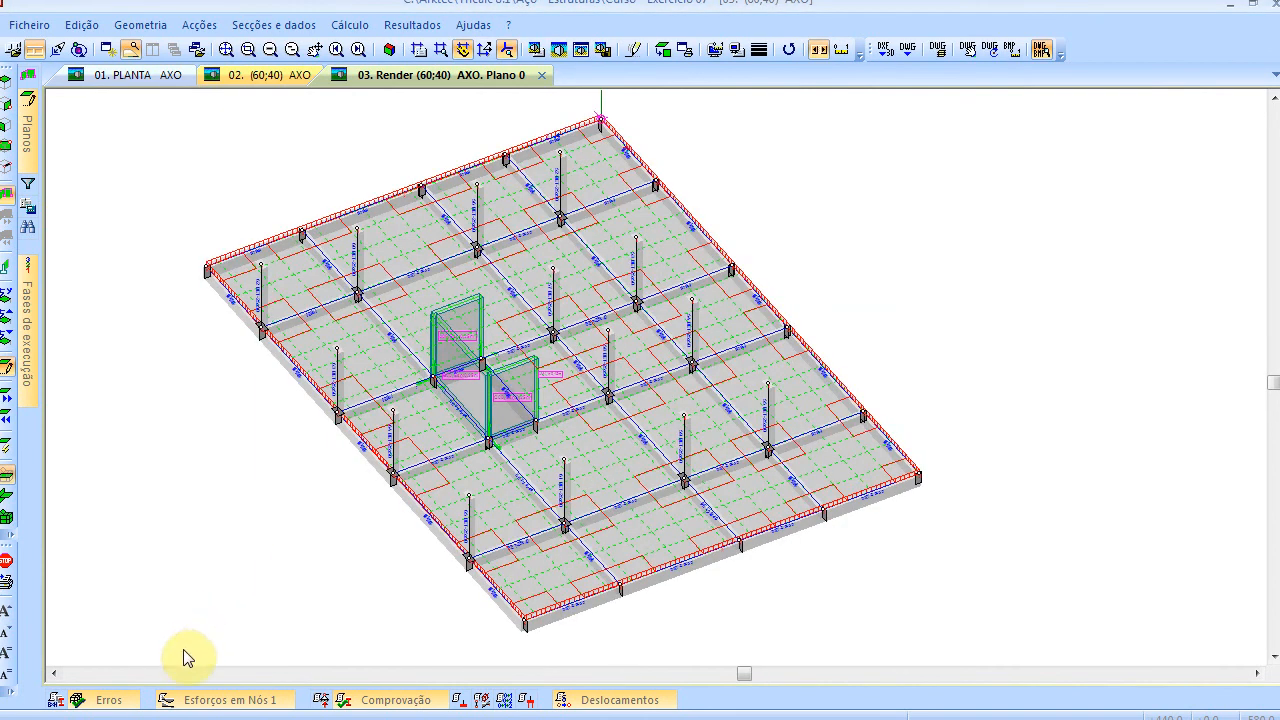
# Review the entries in the error list after the repeated geometry verification
pyautogui.click(128, 700)
pyautogui.click(205, 480)
pyautogui.click(215, 498)
pyautogui.click(212, 481)
pyautogui.click(222, 498)
pyautogui.click(226, 482)
pyautogui.click(230, 499)
pyautogui.click(157, 278)
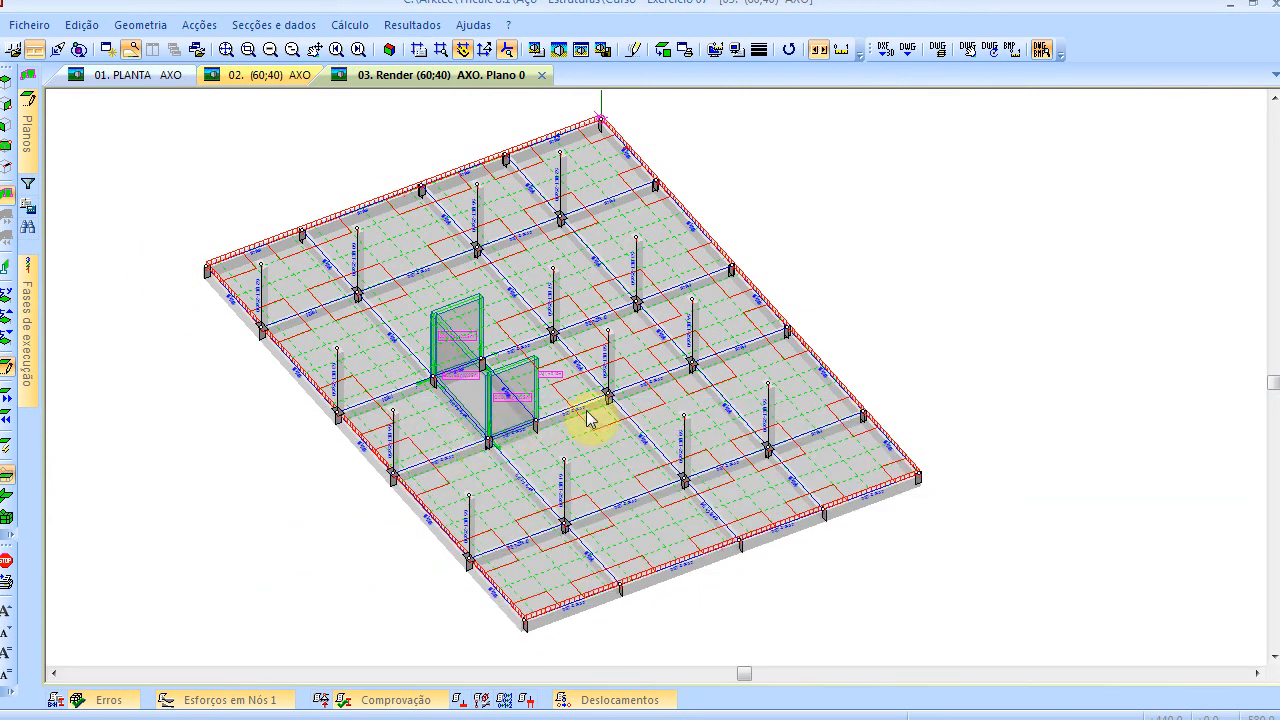
# Switch the plane 0 render to plan view and examine the position of the columns relative to the edge beams
pyautogui.click(666, 51)
pyautogui.scroll(3, 455, 622)
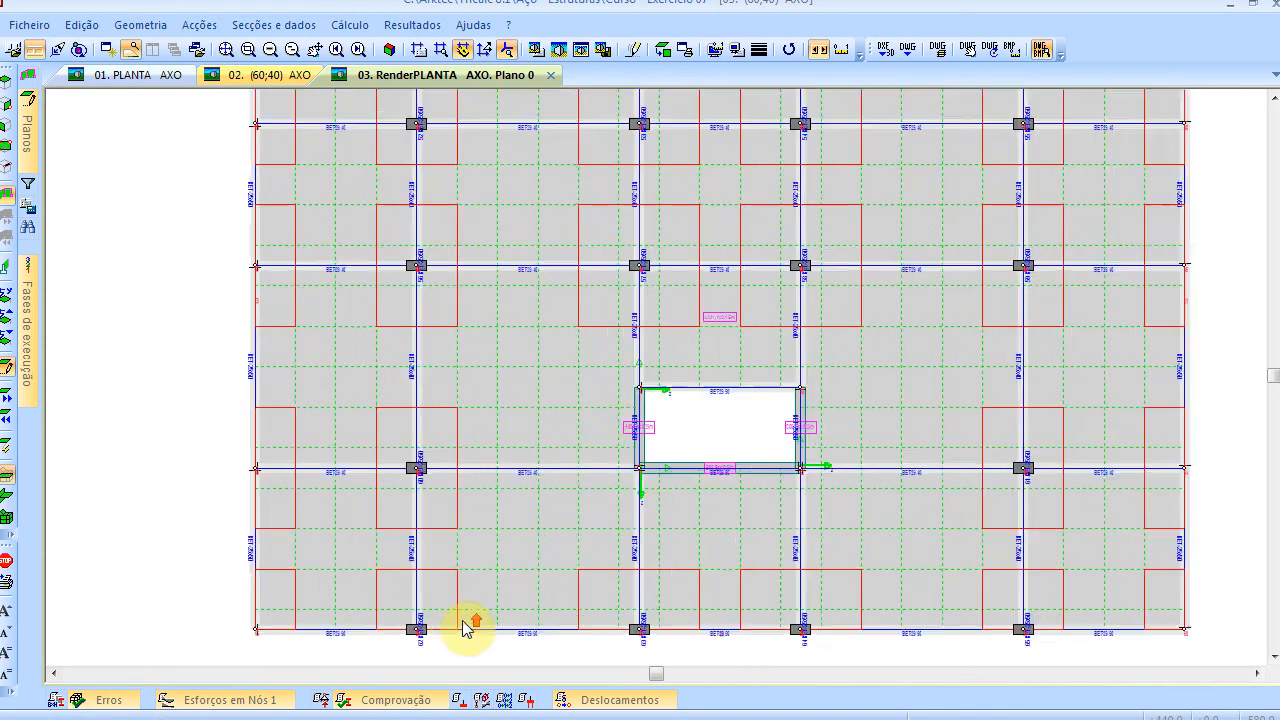
pyautogui.scroll(1, 432, 626)
pyautogui.scroll(3, 420, 529)
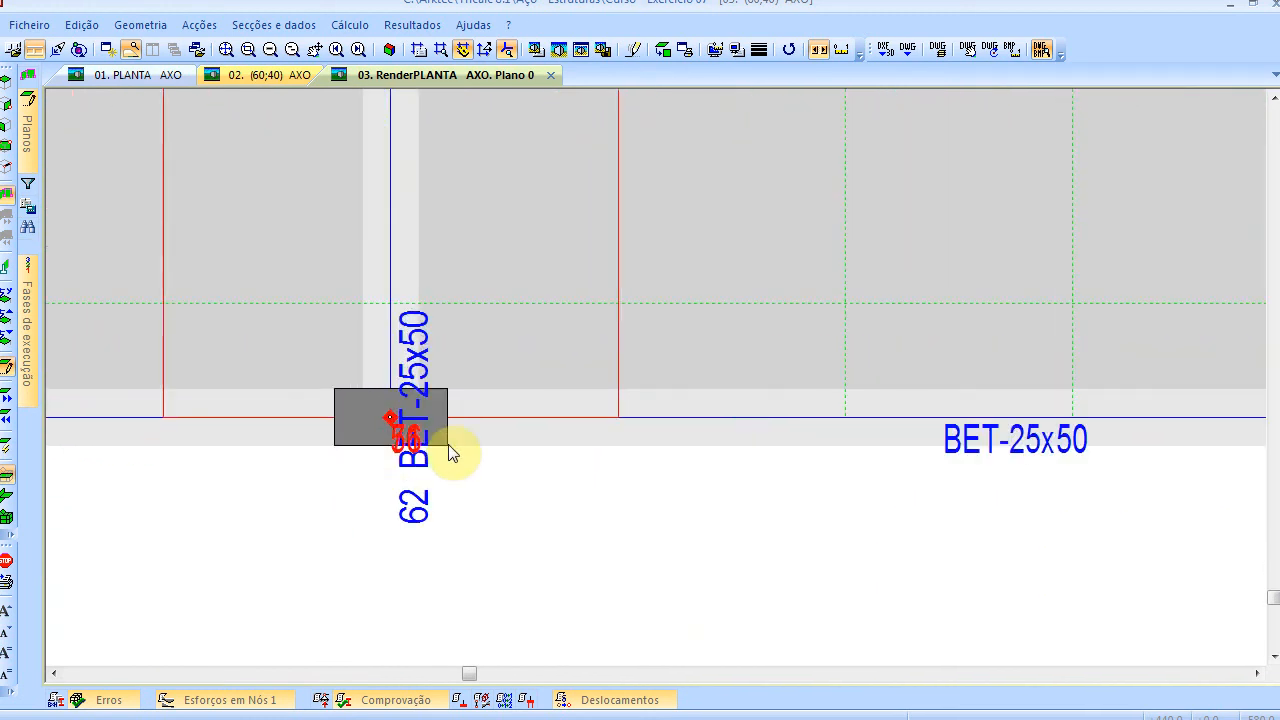
pyautogui.scroll(-5, 450, 450)
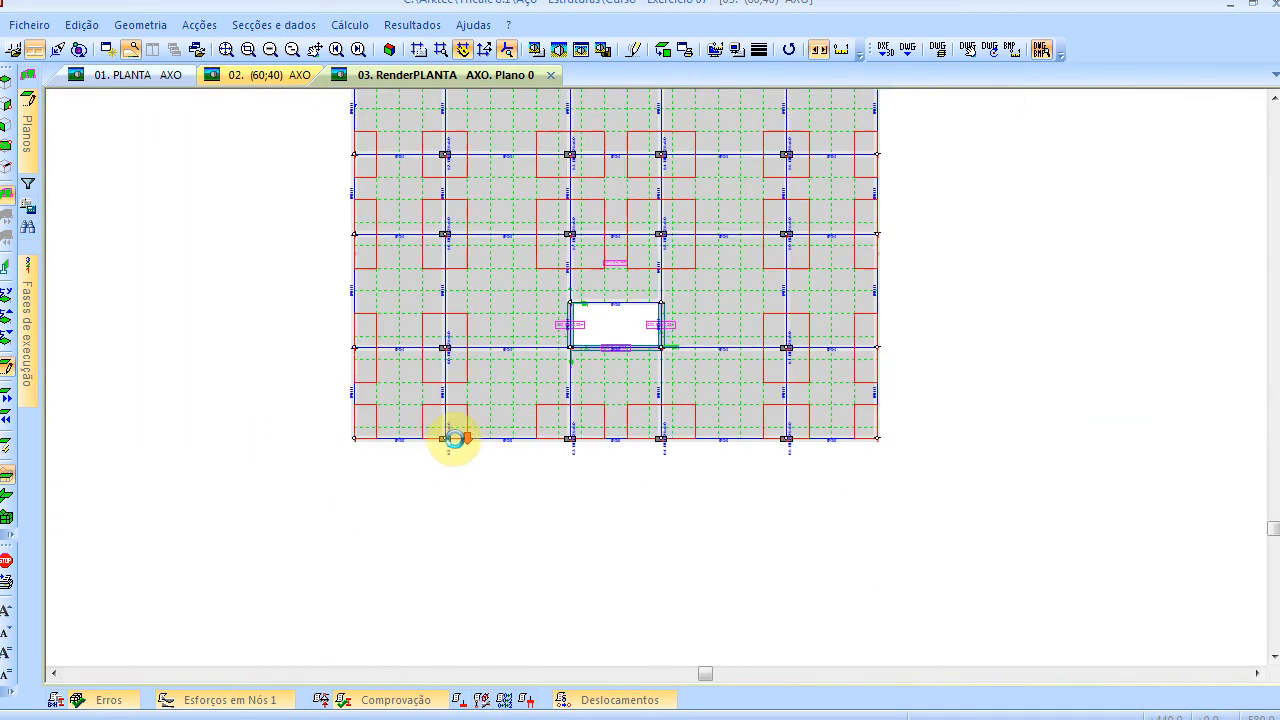
pyautogui.scroll(-2, 628, 323)
pyautogui.scroll(2, 543, 343)
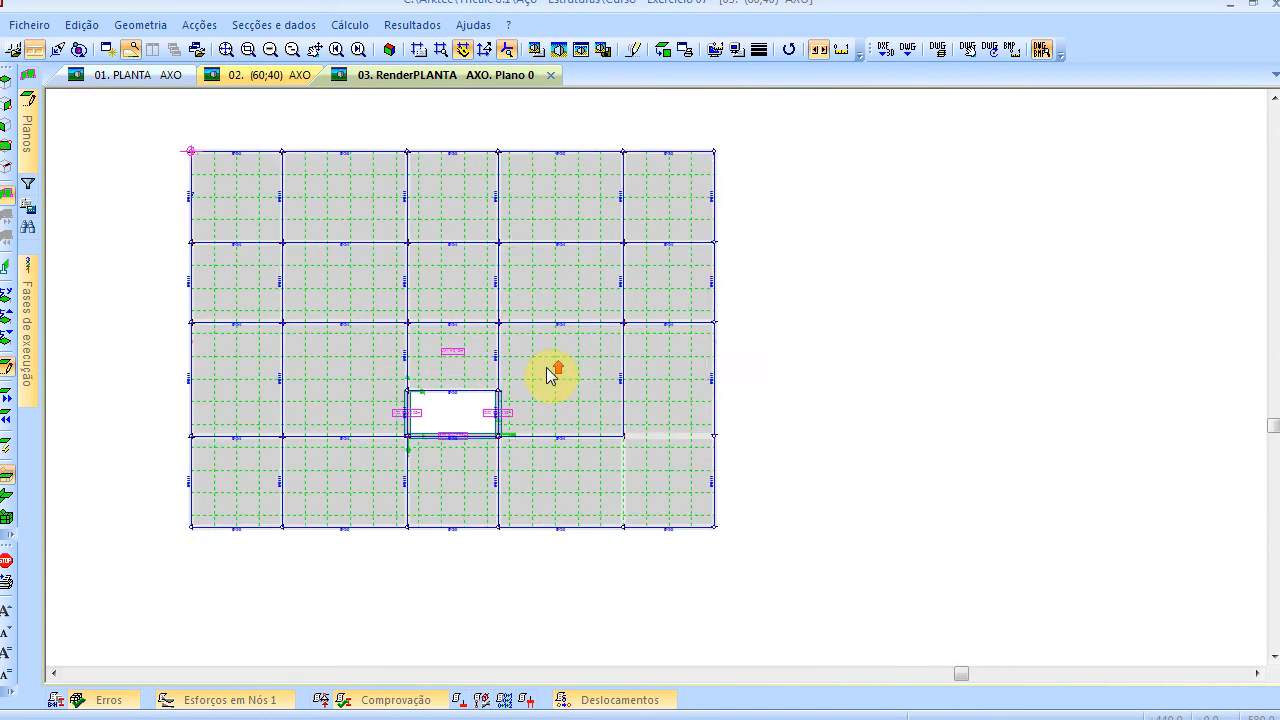
# Switch to the presentation, circle "Posicionar pilares" on the Passo 03 slide and return to the plane 0 plan in Tricalc
pyautogui.click(1226, 10)
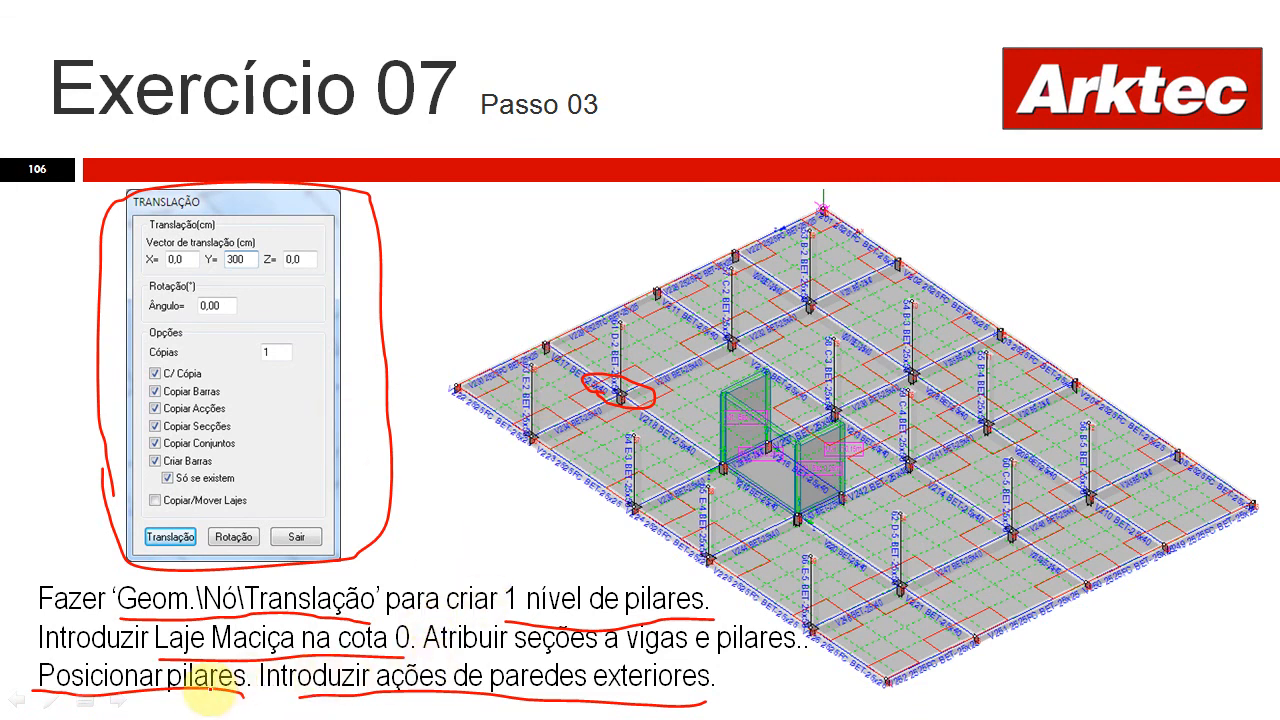
pyautogui.moveTo(250, 690)
pyautogui.mouseDown()
pyautogui.moveTo(171, 648)
pyautogui.moveTo(14, 640)
pyautogui.moveTo(16, 660)
pyautogui.moveTo(65, 677)
pyautogui.mouseUp()
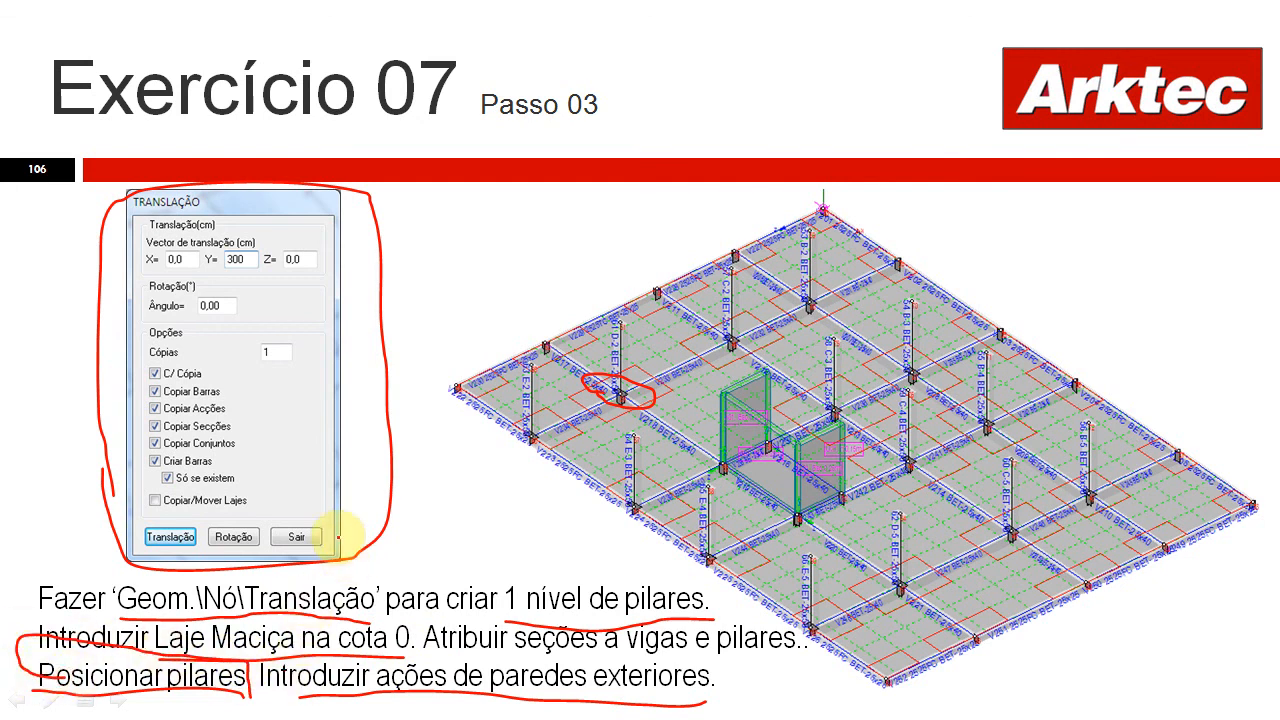
pyautogui.hotkey('alt', 'Tab')
pyautogui.hotkey('alt', 'Tab')
pyautogui.hotkey('alt', 'Tab')
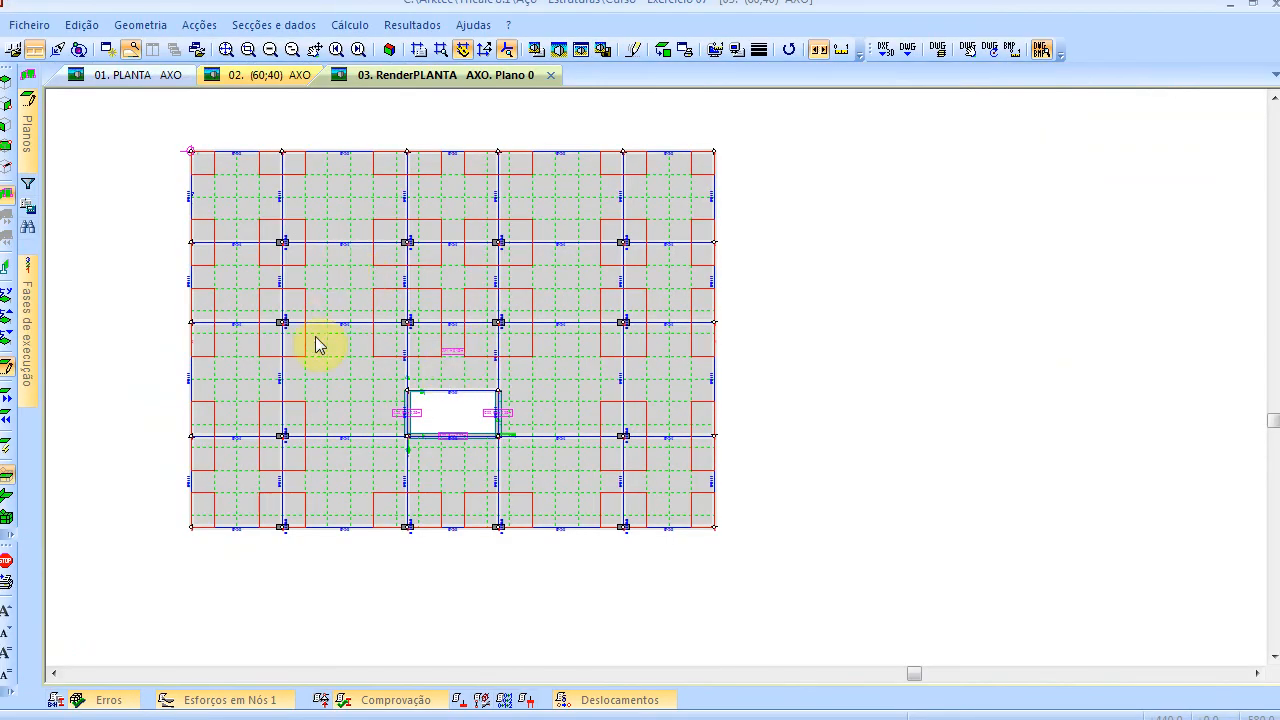
pyautogui.scroll(2, 318, 345)
pyautogui.scroll(-2, 329, 337)
pyautogui.moveTo(329, 314); pyautogui.dragTo(470, 342, button='middle')
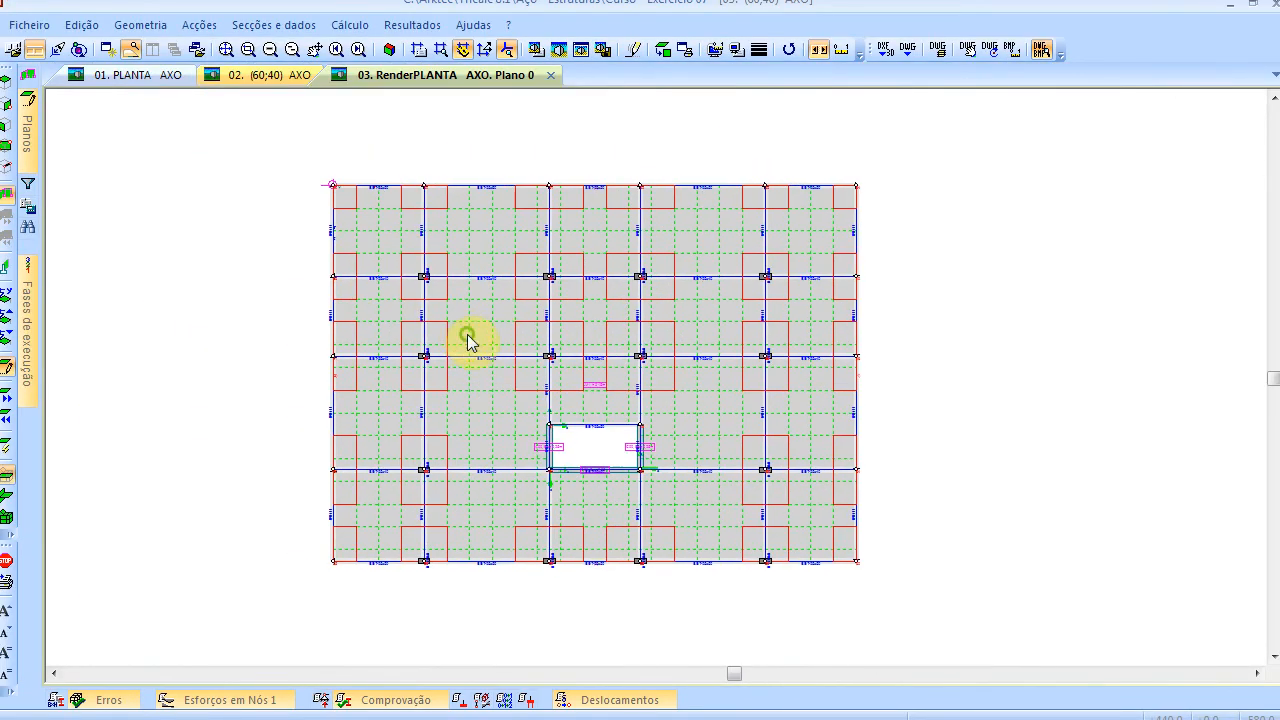
# Examine up close how the lower-edge column on the second grid line sits on its edge beam, and return to the whole floor plan
pyautogui.scroll(1, 467, 340)
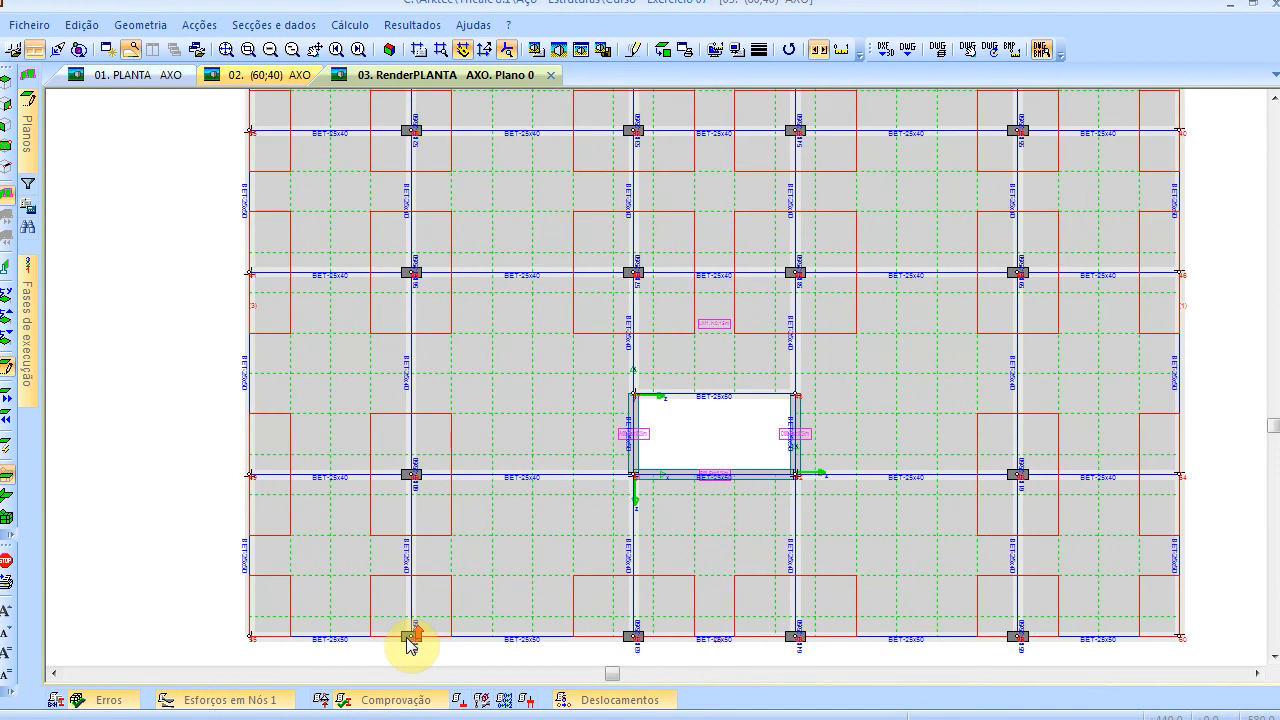
pyautogui.scroll(6, 409, 640)
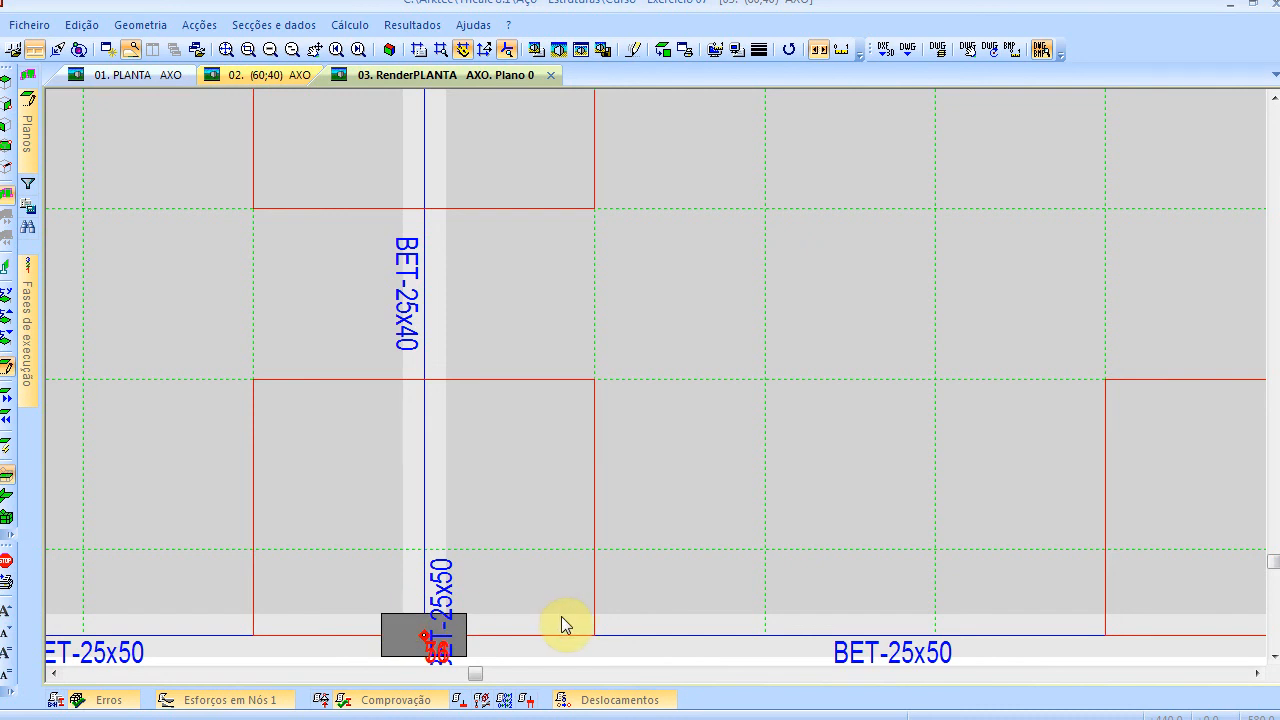
pyautogui.scroll(-2, 537, 572)
pyautogui.scroll(-2, 540, 578)
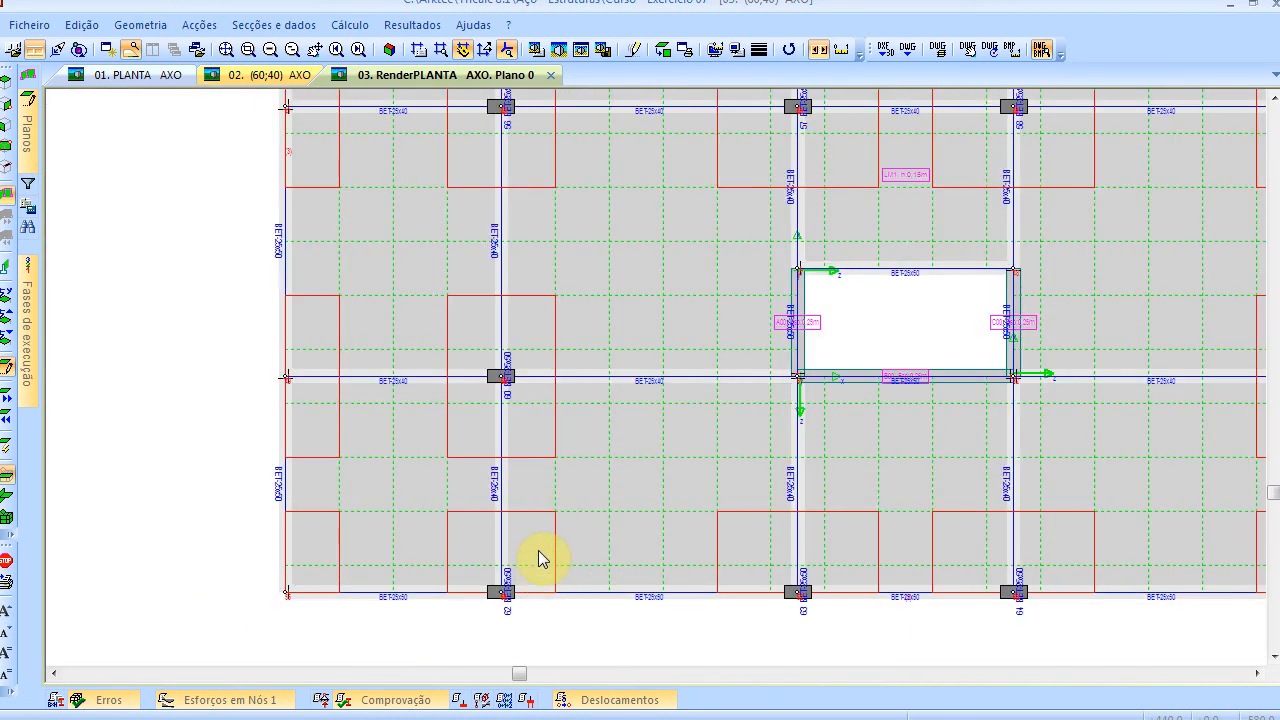
pyautogui.scroll(-1, 608, 425)
pyautogui.moveTo(671, 357); pyautogui.dragTo(567, 450, button='middle')
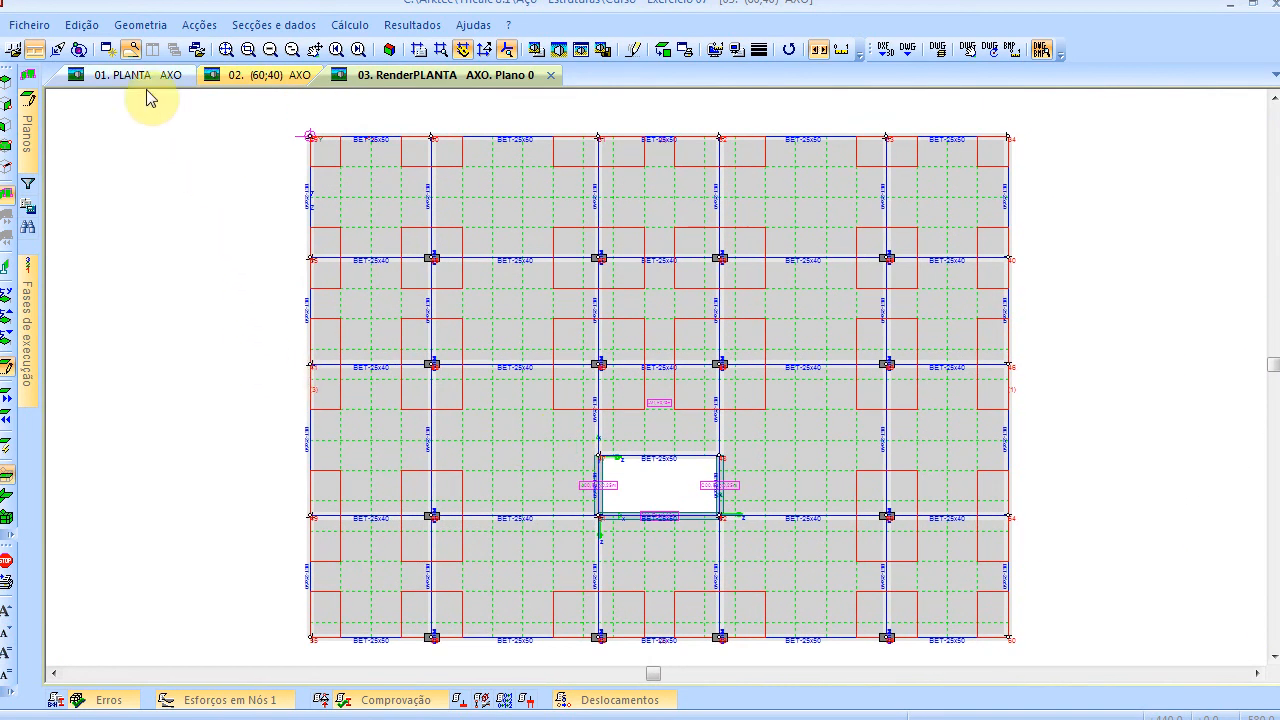
# Open the bar positioning settings for the columns
pyautogui.click(140, 25)
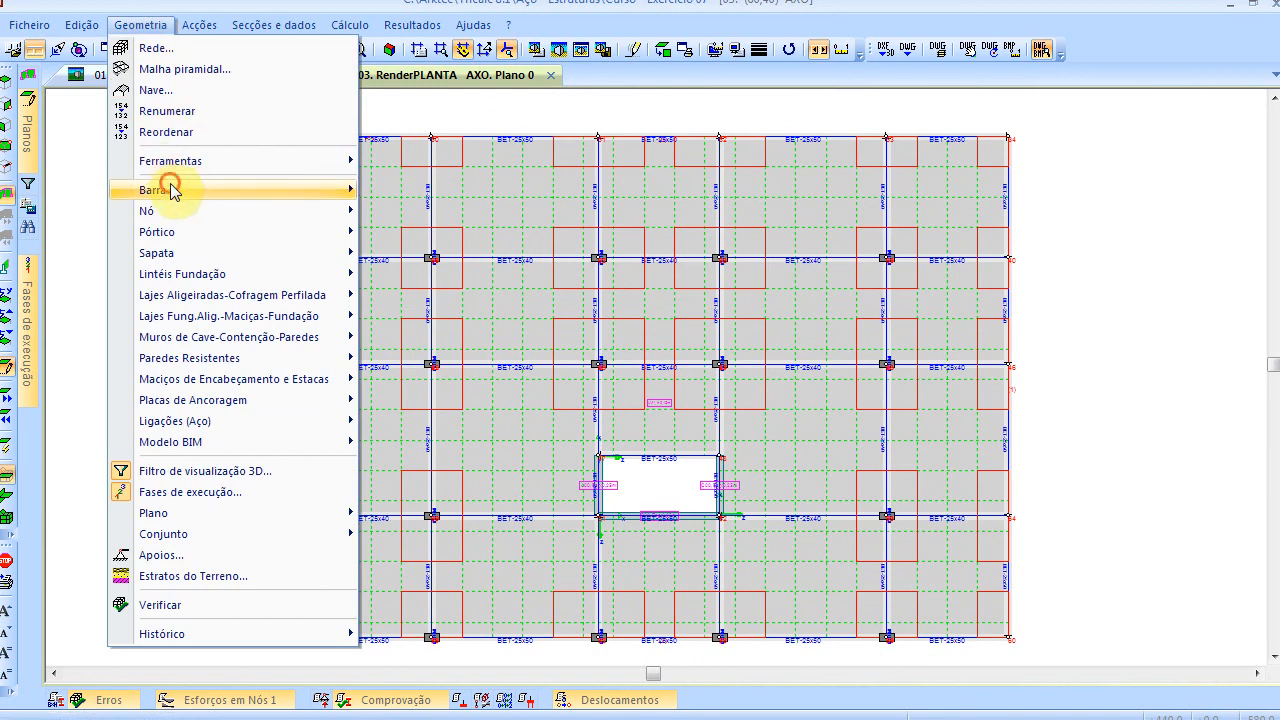
pyautogui.moveTo(157, 190)
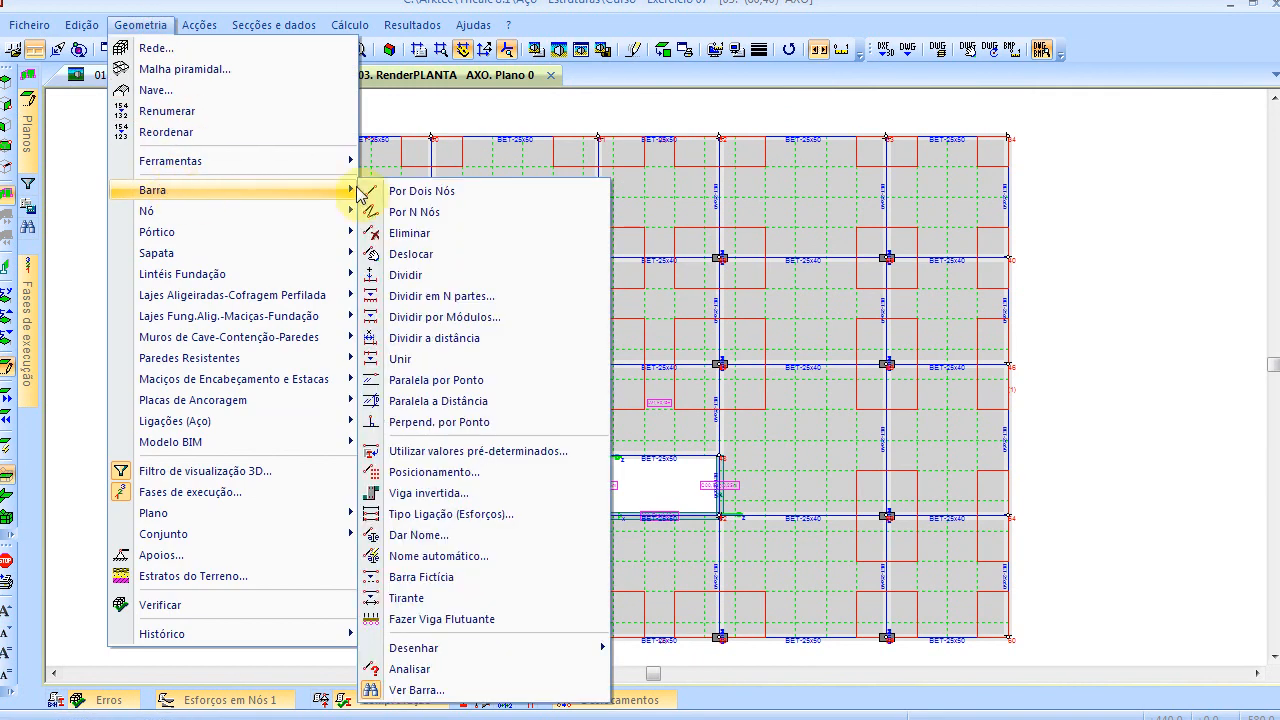
# Offset pillar 62 on the lower edge with the bar positioning command, placing its left face (type 3) 12,5 cm from the node
pyautogui.click(517, 471)
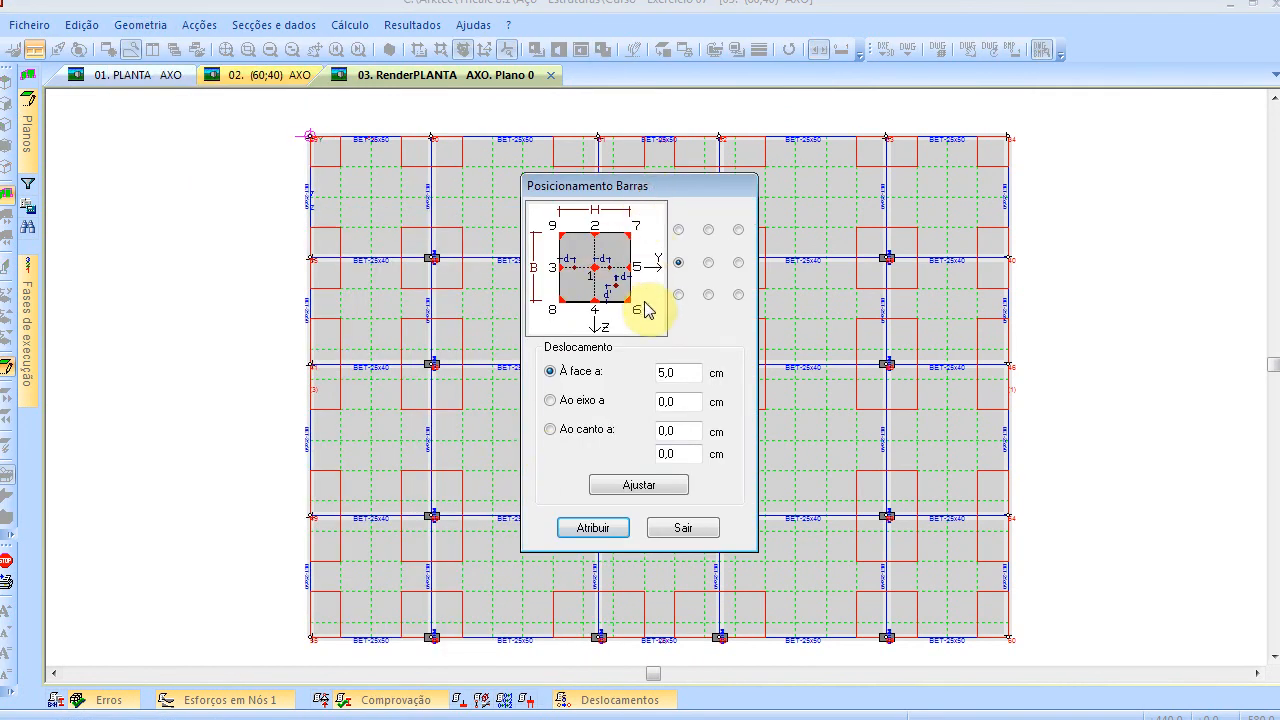
pyautogui.moveTo(649, 187); pyautogui.dragTo(686, 262)
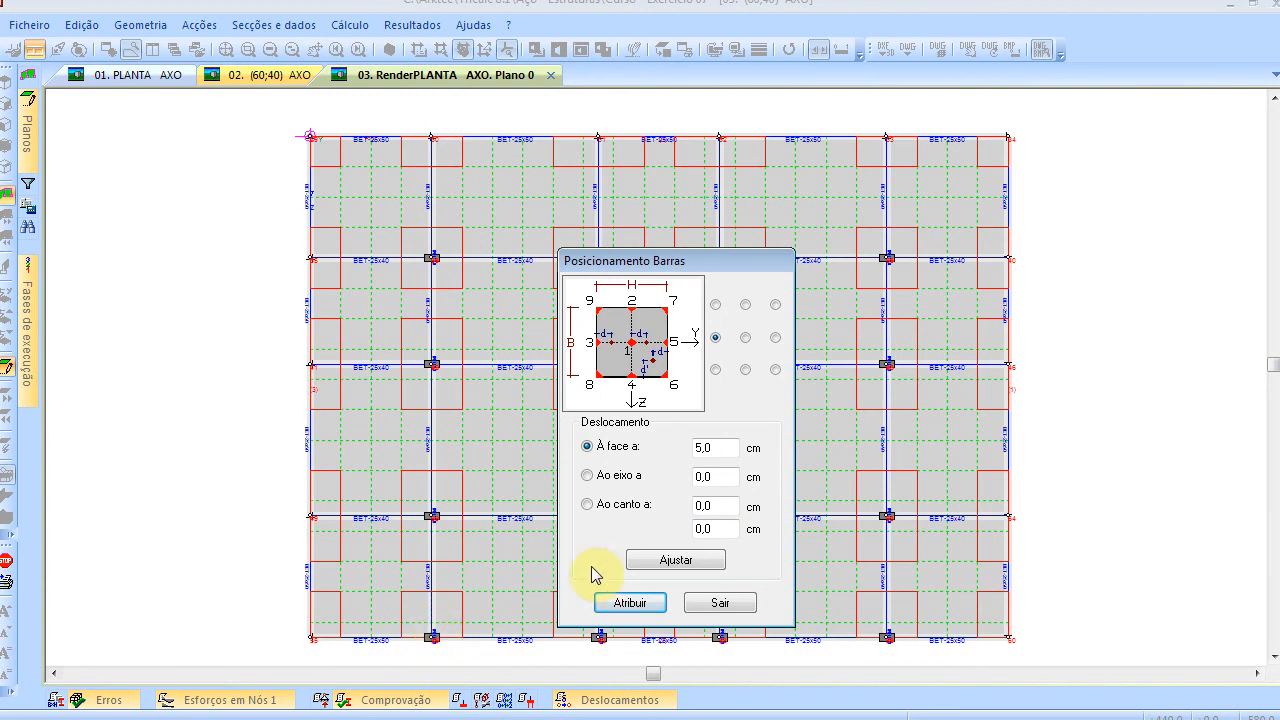
pyautogui.doubleClick(714, 447)
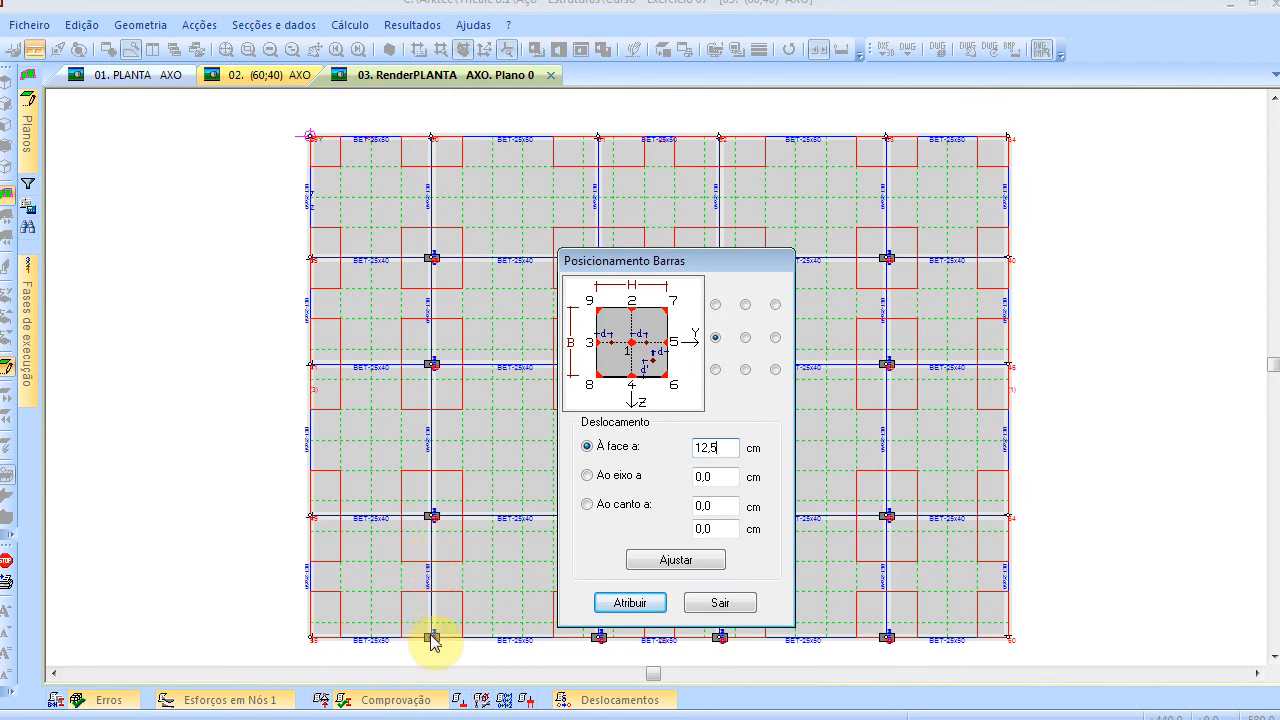
pyautogui.doubleClick(722, 446)
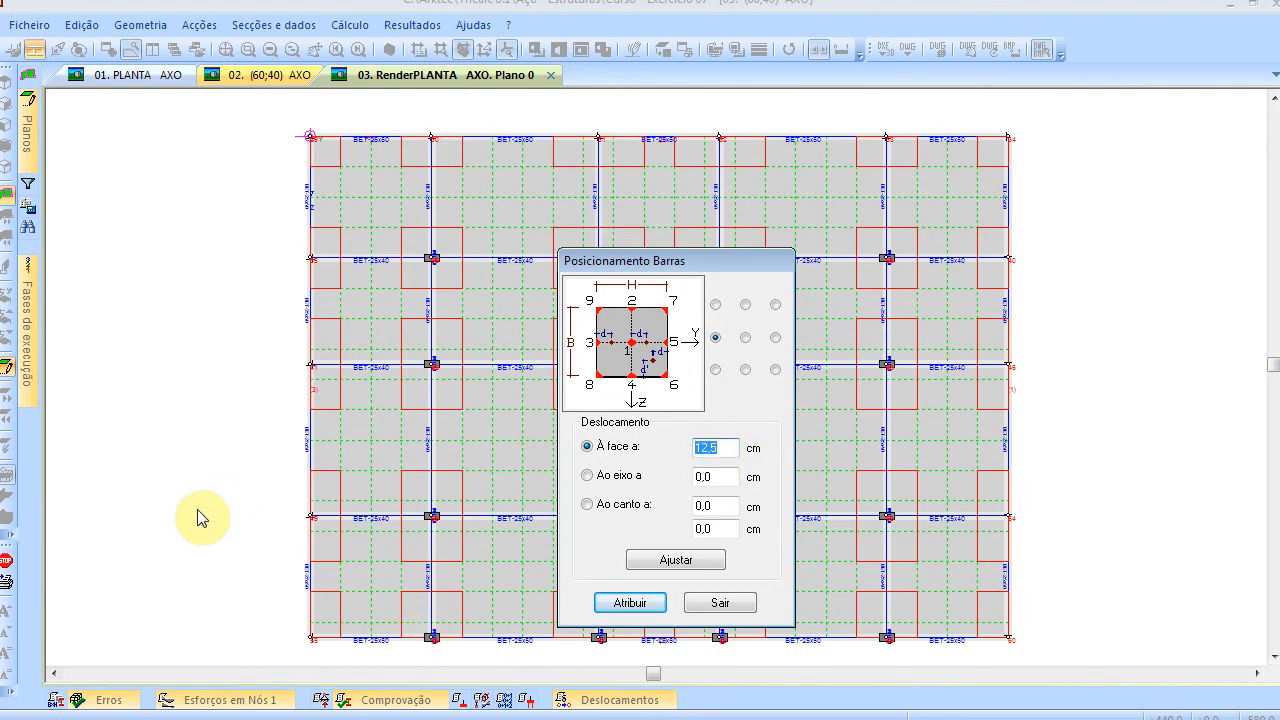
pyautogui.click(624, 606)
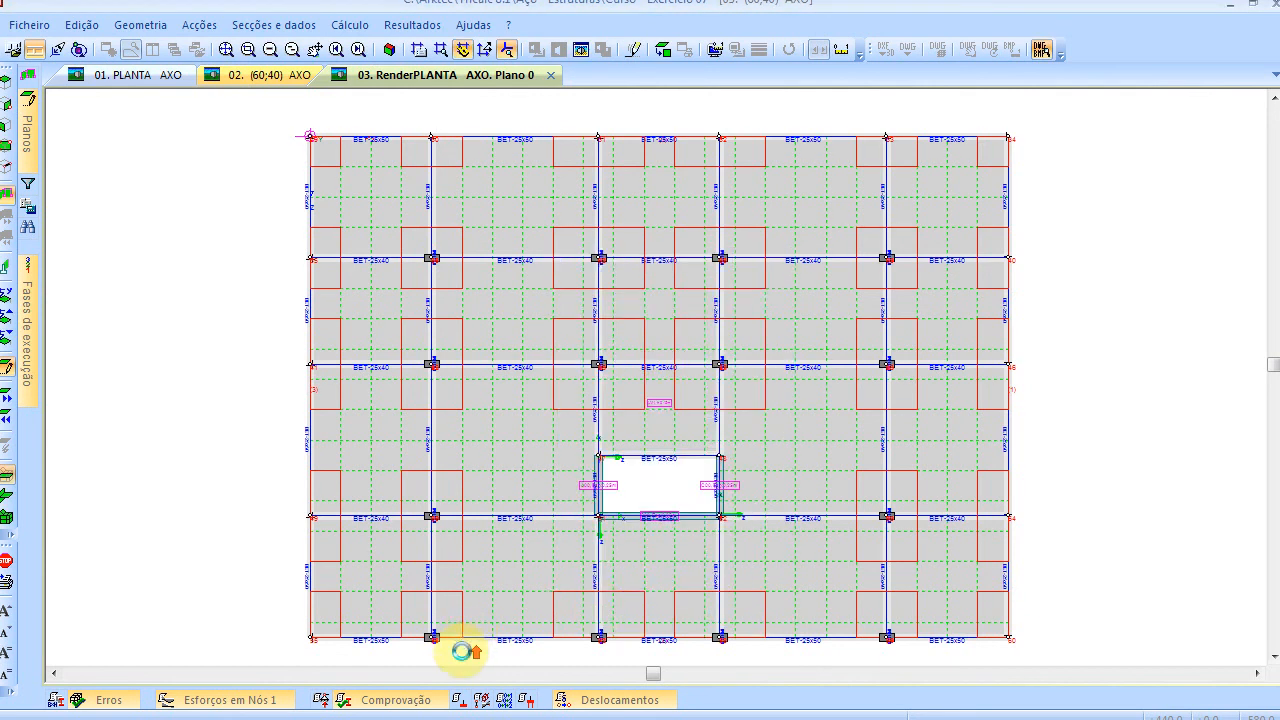
pyautogui.scroll(5, 466, 640)
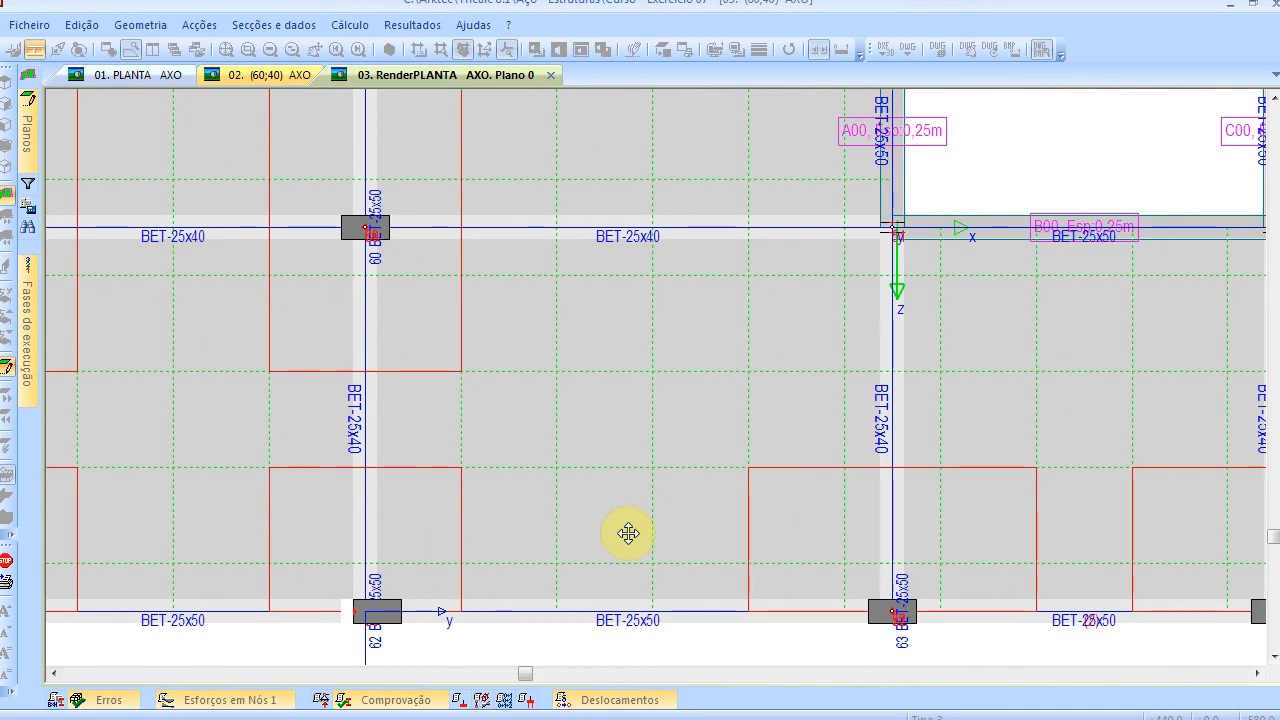
pyautogui.scroll(3, 465, 617)
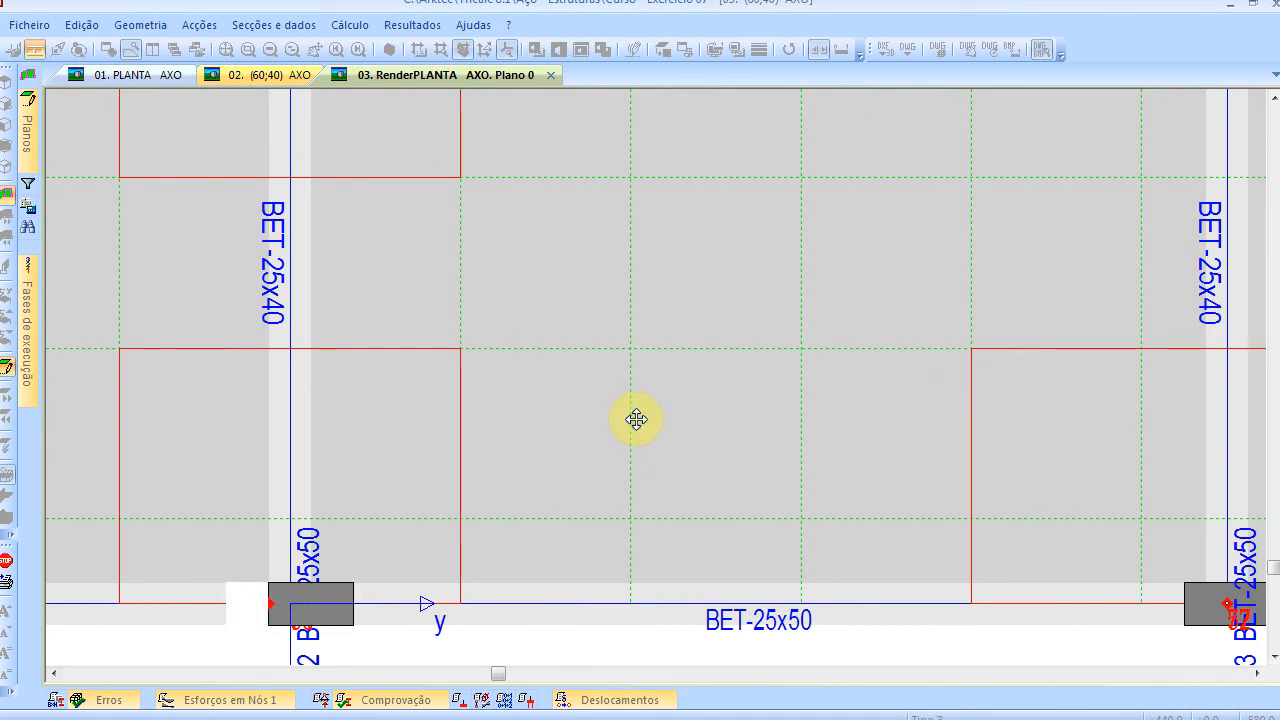
pyautogui.scroll(2, 268, 606)
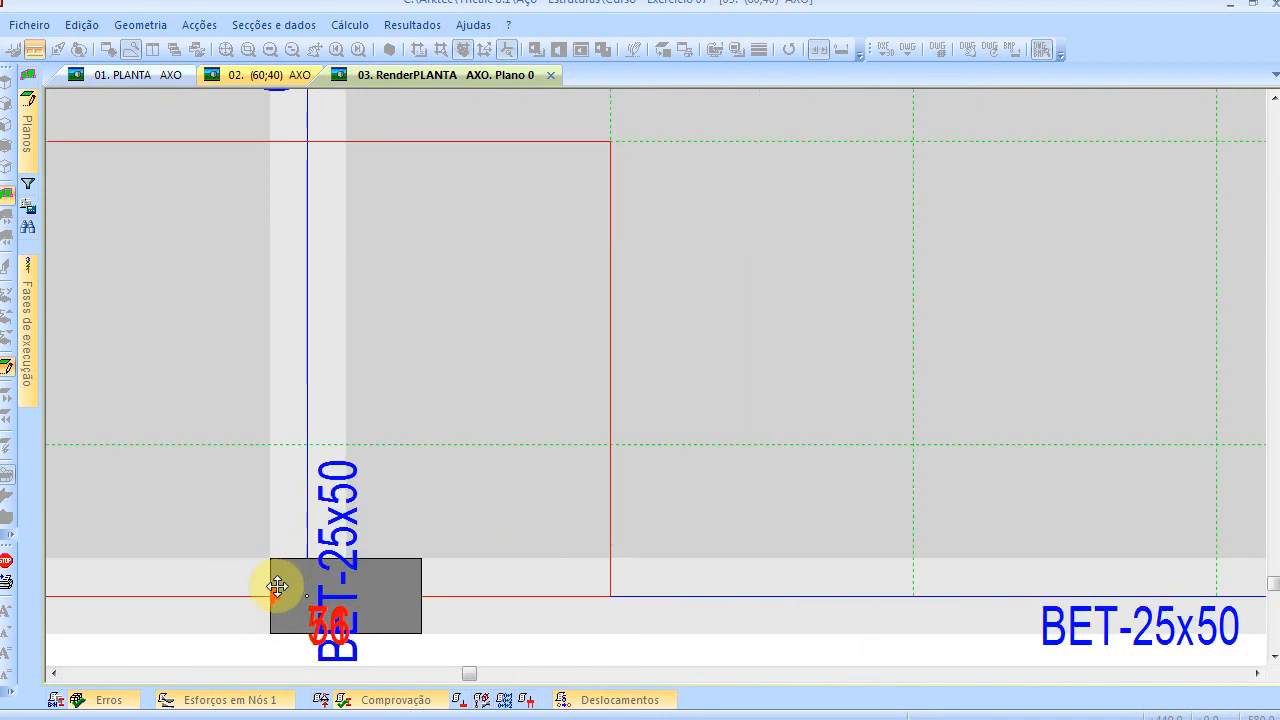
pyautogui.rightClick(212, 478)
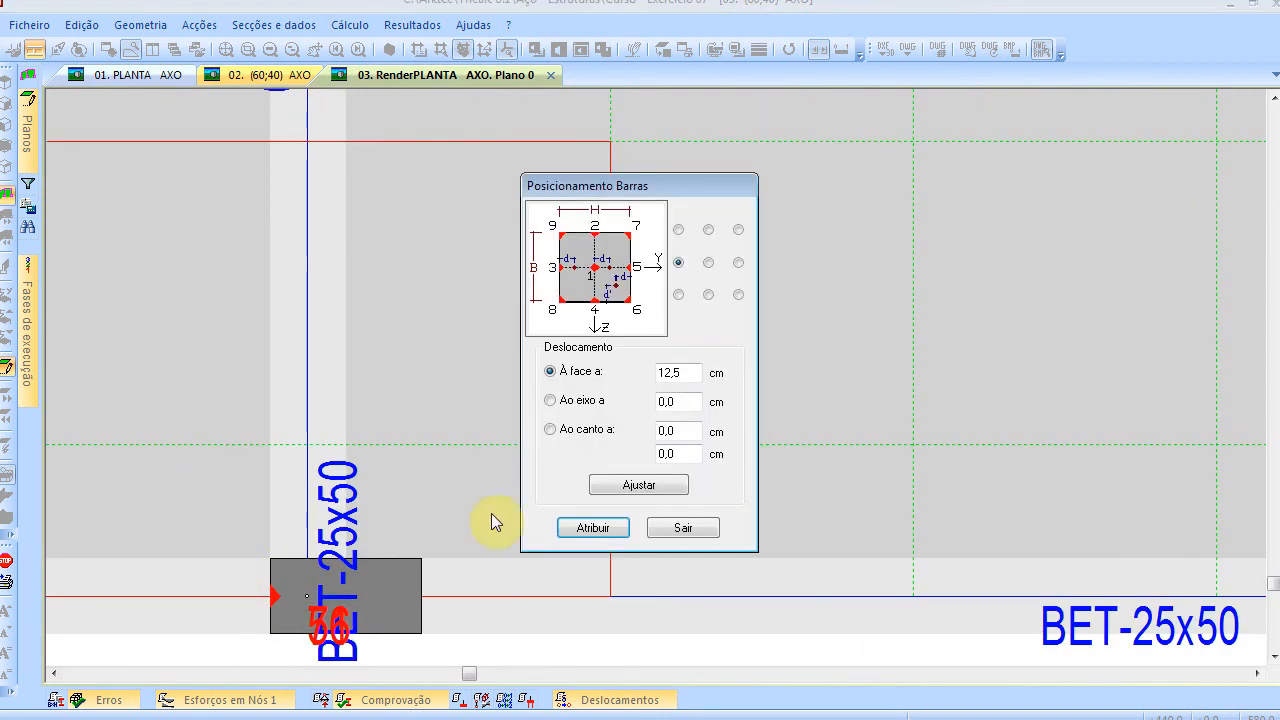
pyautogui.click(672, 530)
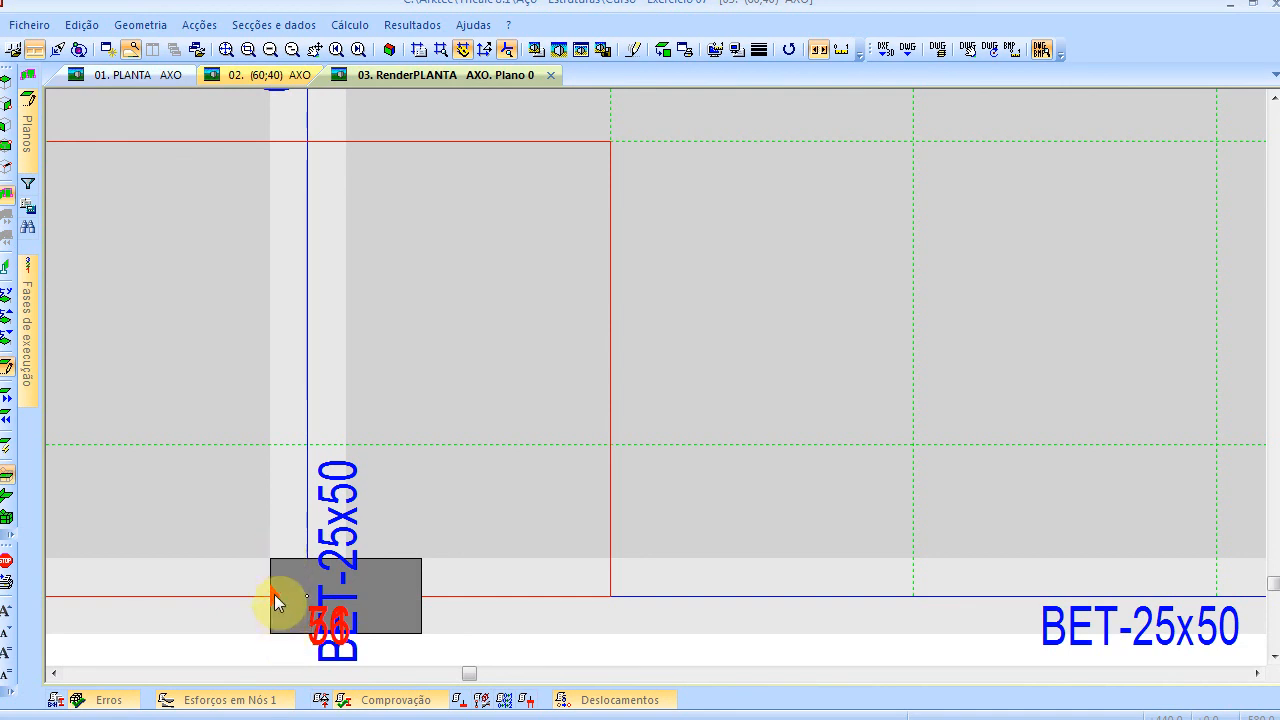
# Apply the same 12,5 cm left-face positioning to pillar 60, directly above pillar 62
pyautogui.scroll(-4, 276, 600)
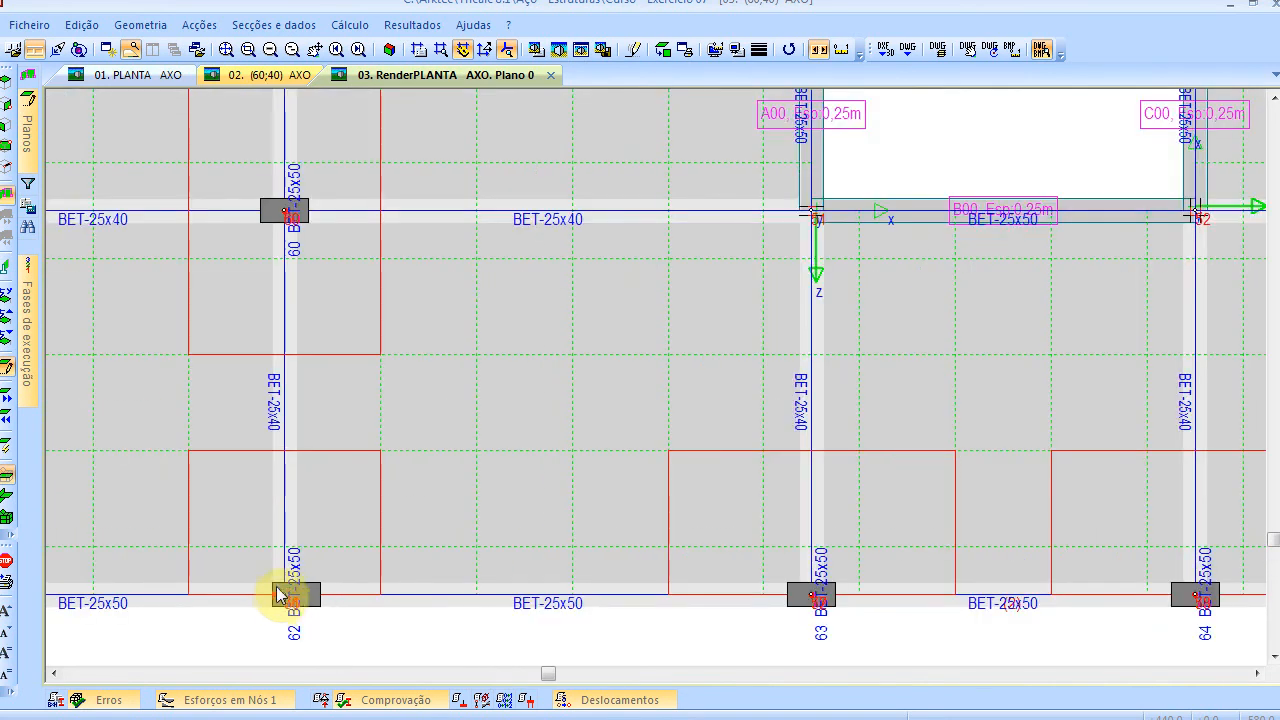
pyautogui.scroll(-3, 318, 287)
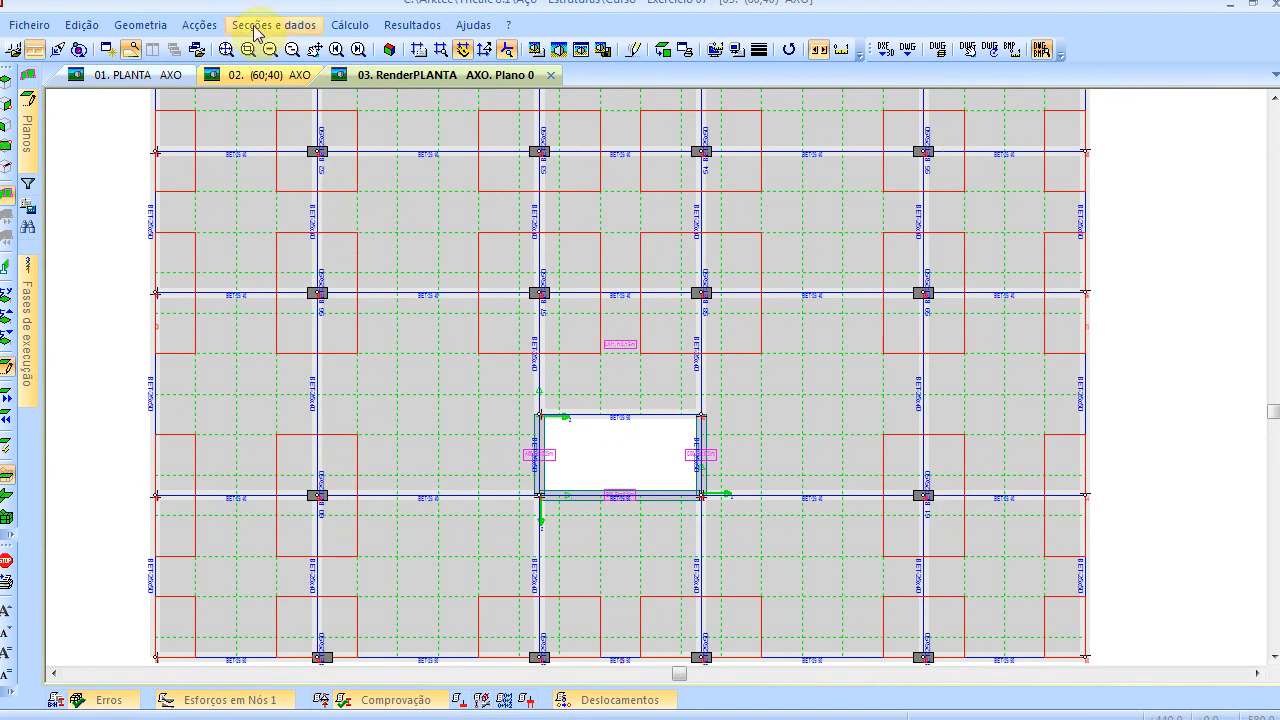
pyautogui.click(150, 25)
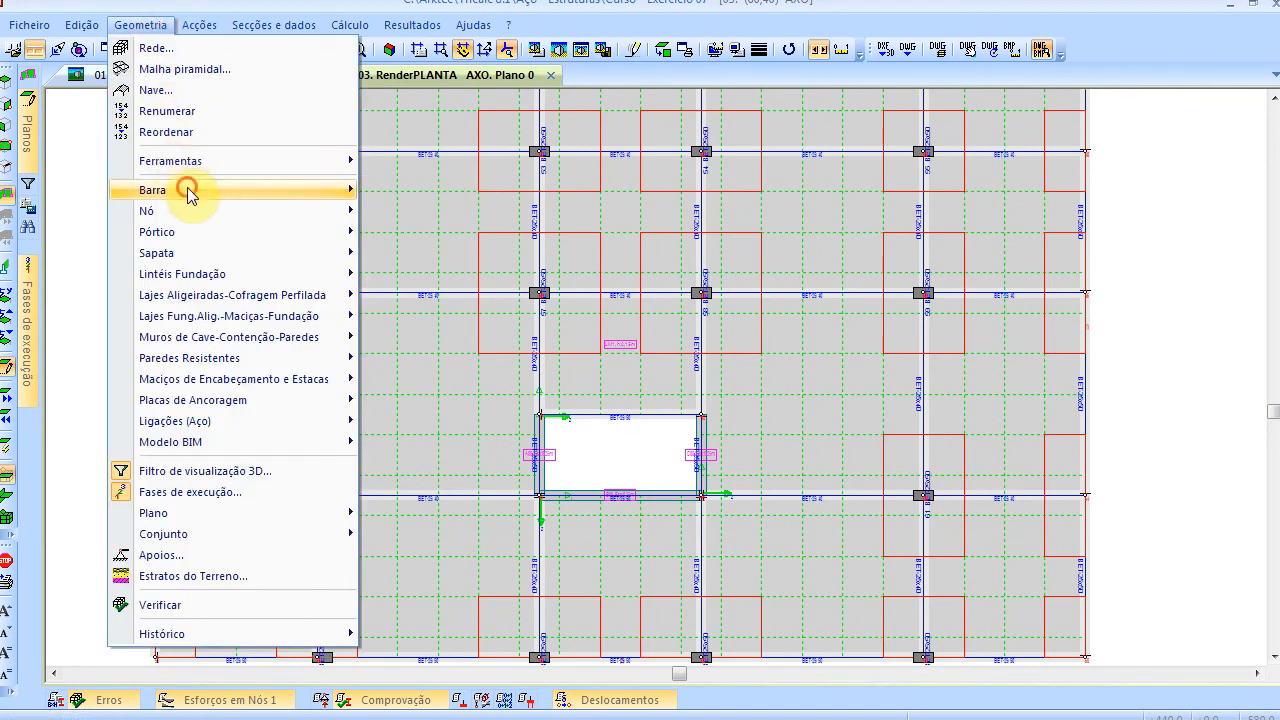
pyautogui.moveTo(346, 190)
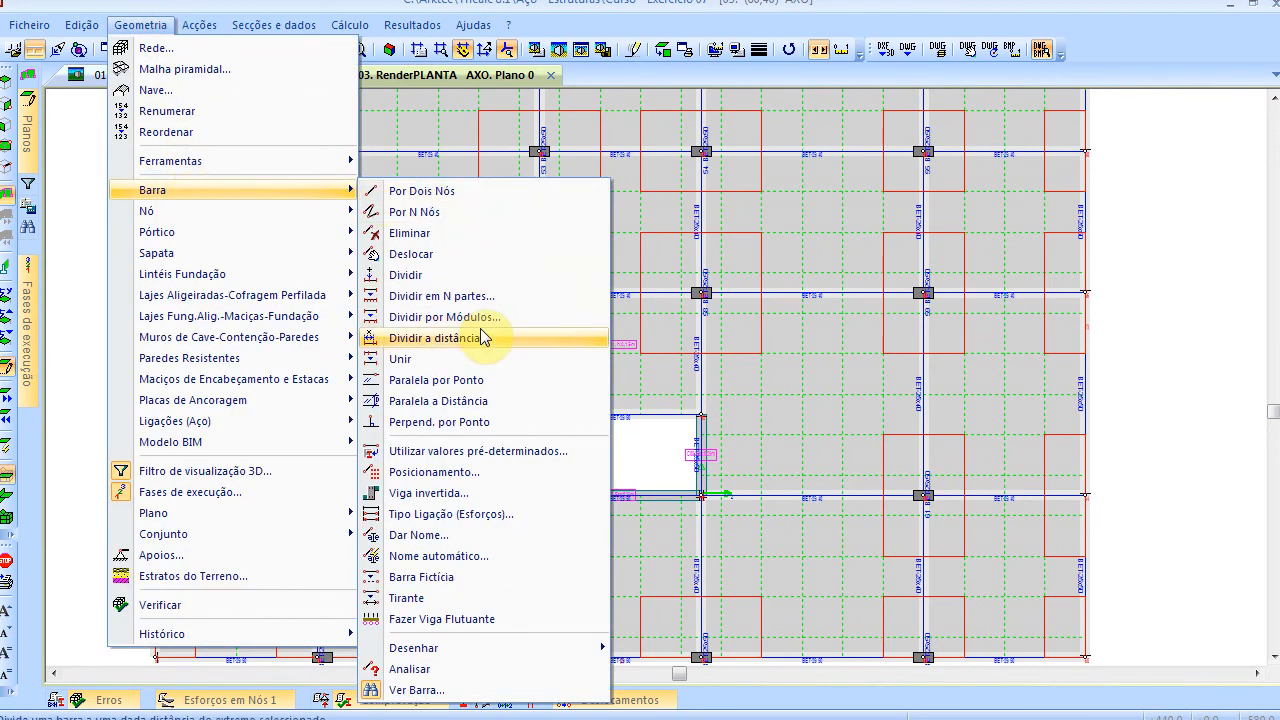
pyautogui.click(471, 471)
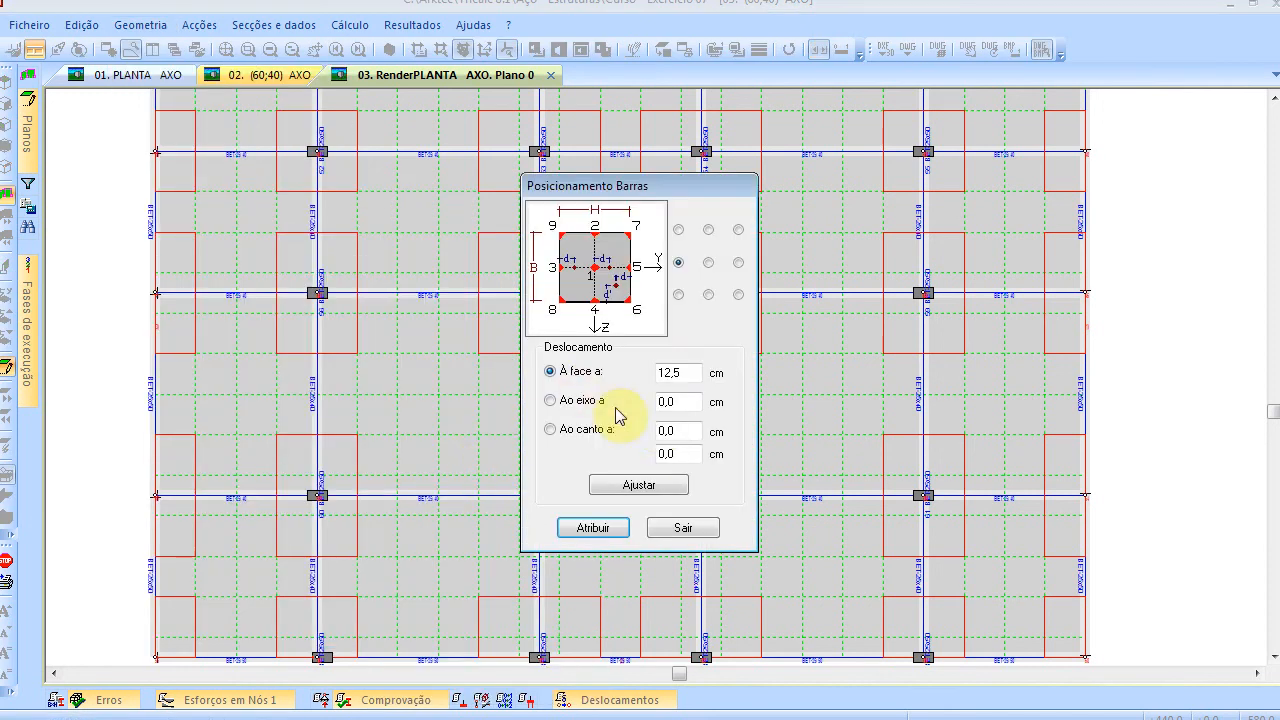
pyautogui.click(594, 528)
pyautogui.moveTo(286, 478); pyautogui.dragTo(343, 513)
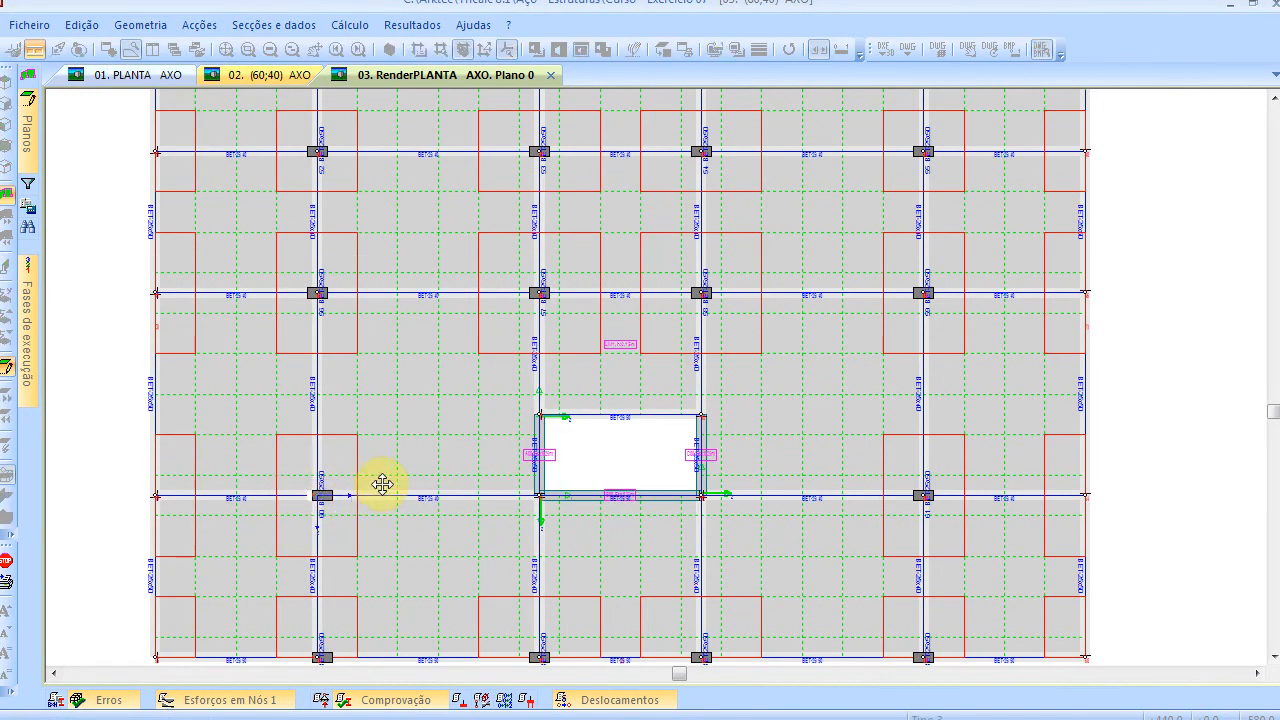
pyautogui.rightClick(282, 352)
# Assign the 12,5 cm left-face positioning to pillars 56 and 52 in the same column
pyautogui.click(590, 527)
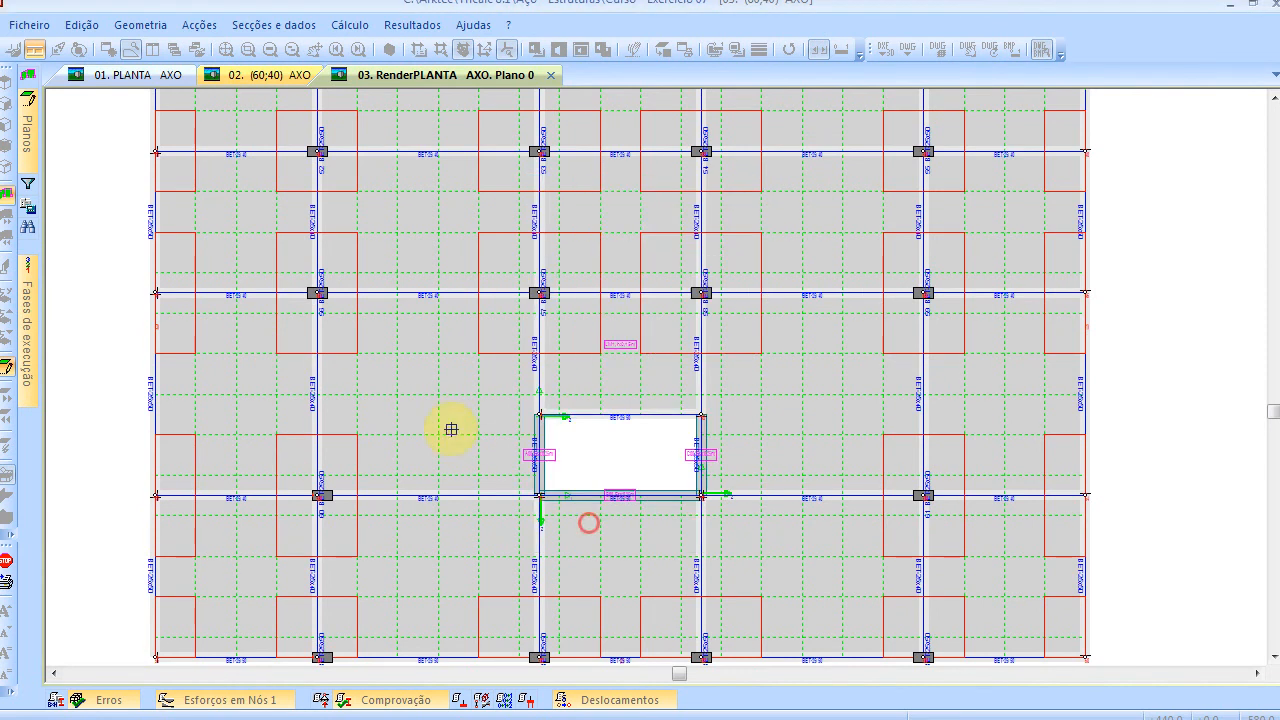
pyautogui.moveTo(272, 266); pyautogui.dragTo(364, 330)
pyautogui.rightClick(440, 368)
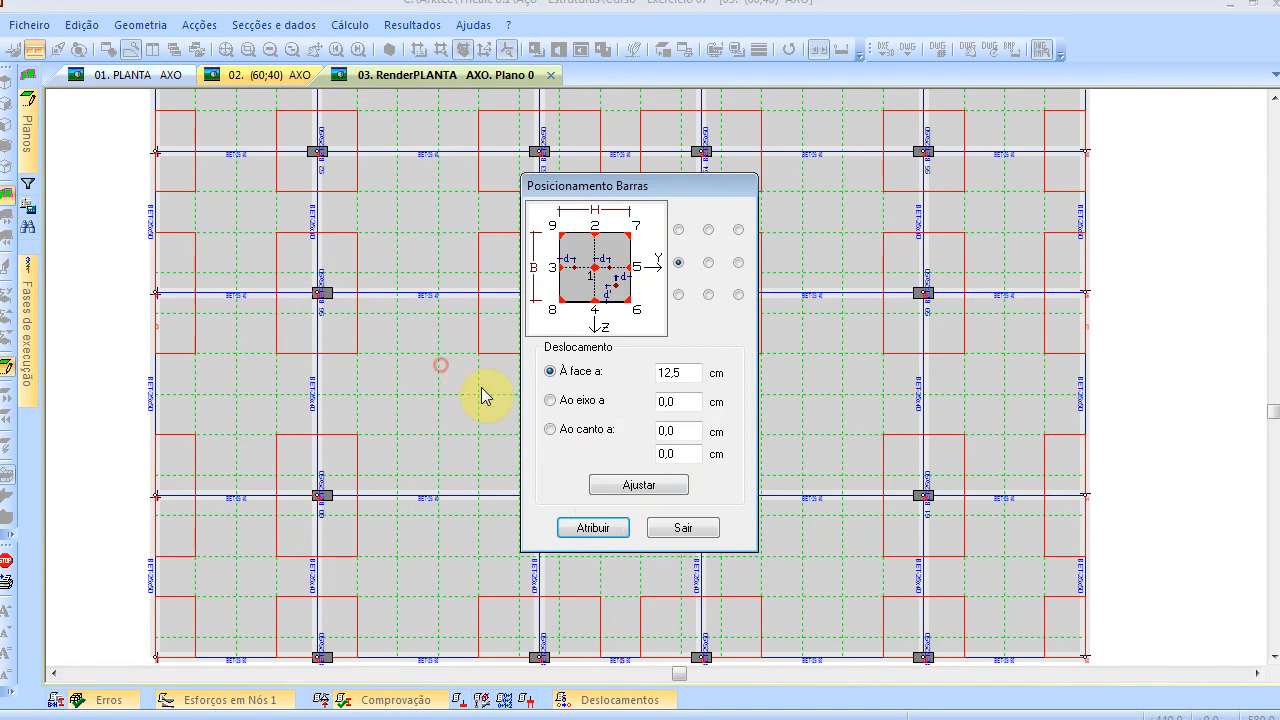
pyautogui.click(590, 527)
pyautogui.moveTo(286, 130); pyautogui.dragTo(351, 186)
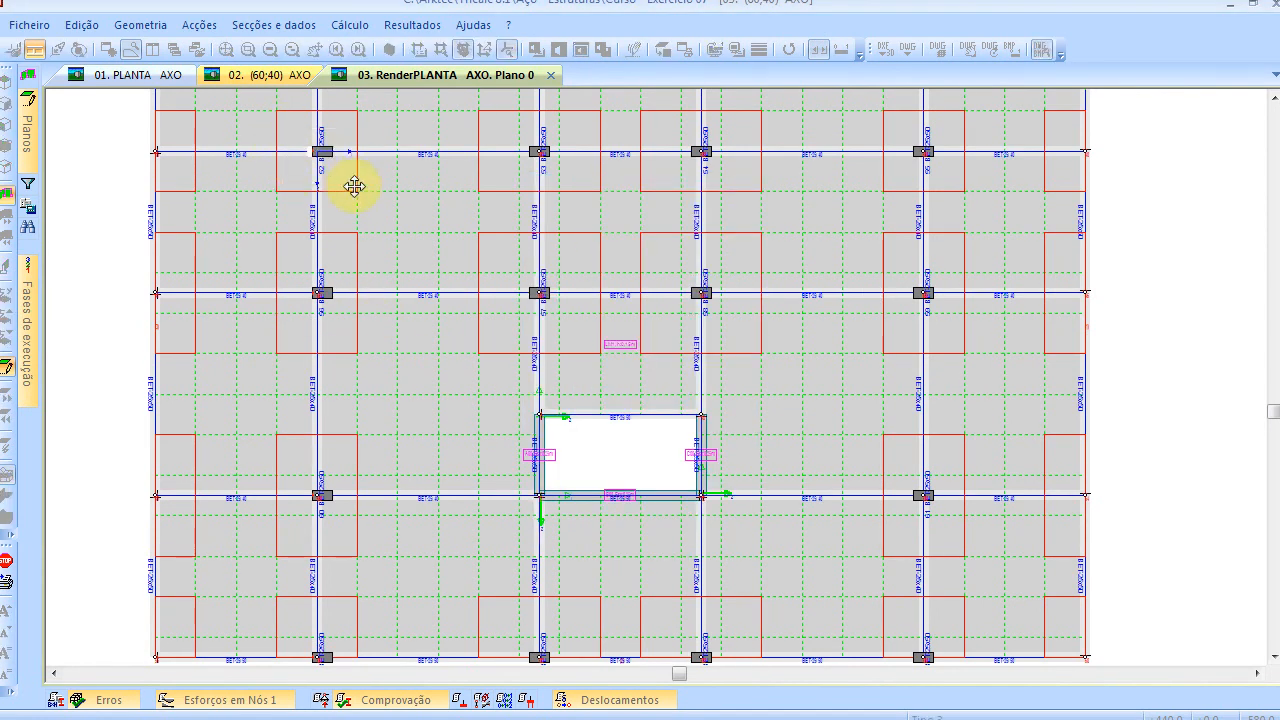
pyautogui.rightClick(392, 193)
# Position pillar 55 in the rightmost pillar column with its right face 12,5 cm from the node
pyautogui.click(617, 527)
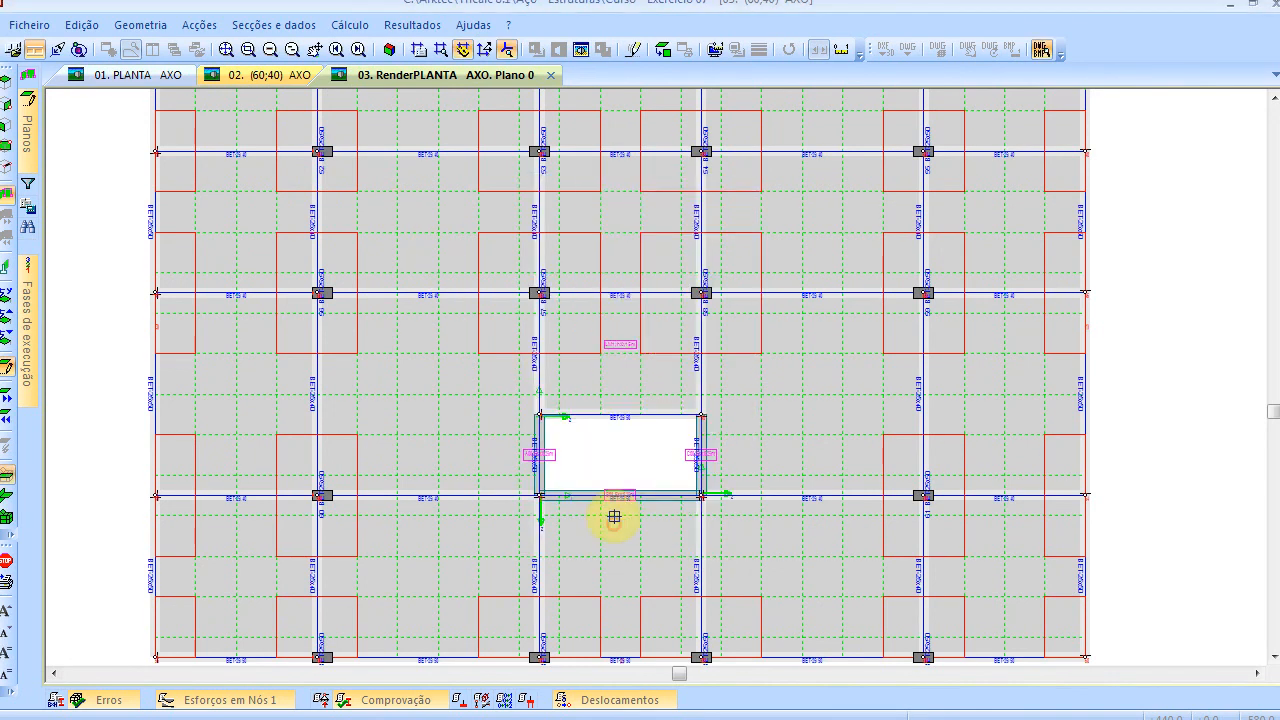
pyautogui.moveTo(896, 136); pyautogui.dragTo(960, 172)
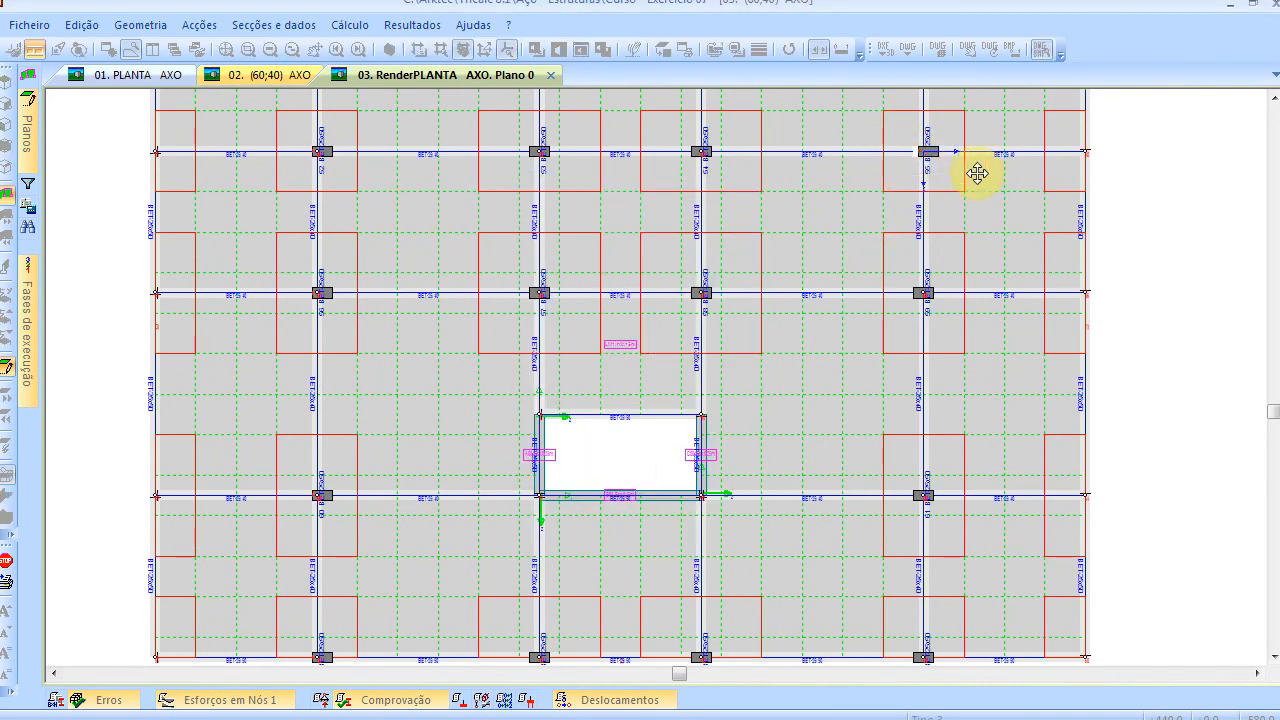
pyautogui.scroll(5, 966, 163)
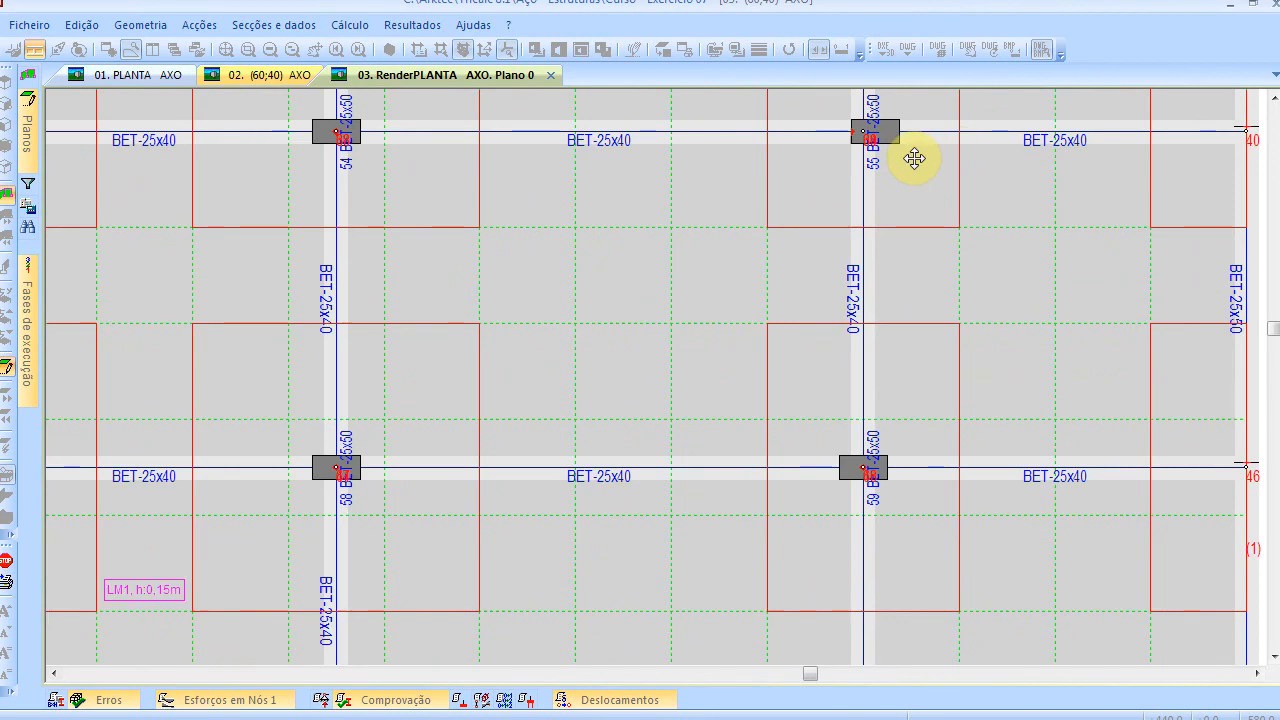
pyautogui.click(908, 162)
pyautogui.click(908, 162)
pyautogui.scroll(-1, 900, 163)
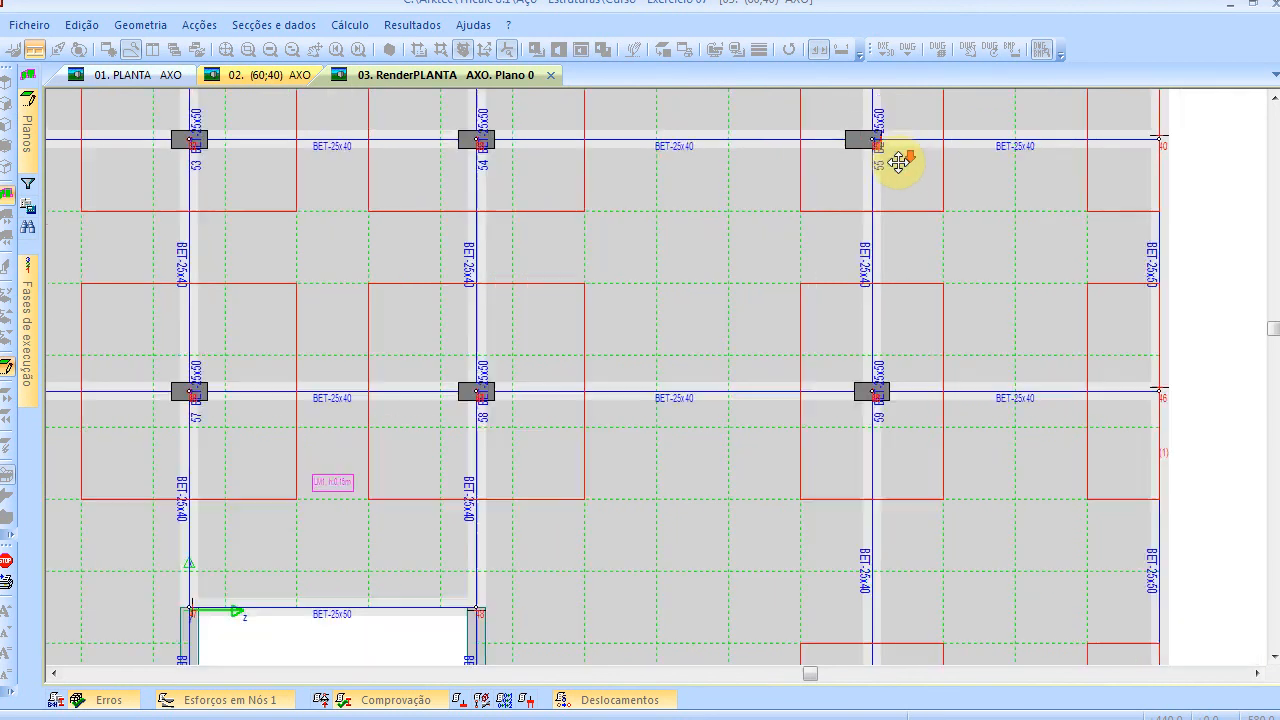
pyautogui.rightClick(938, 272)
# Assign the 12,5 cm right-face positioning (type 5) to pillar 59, below pillar 55
pyautogui.click(614, 528)
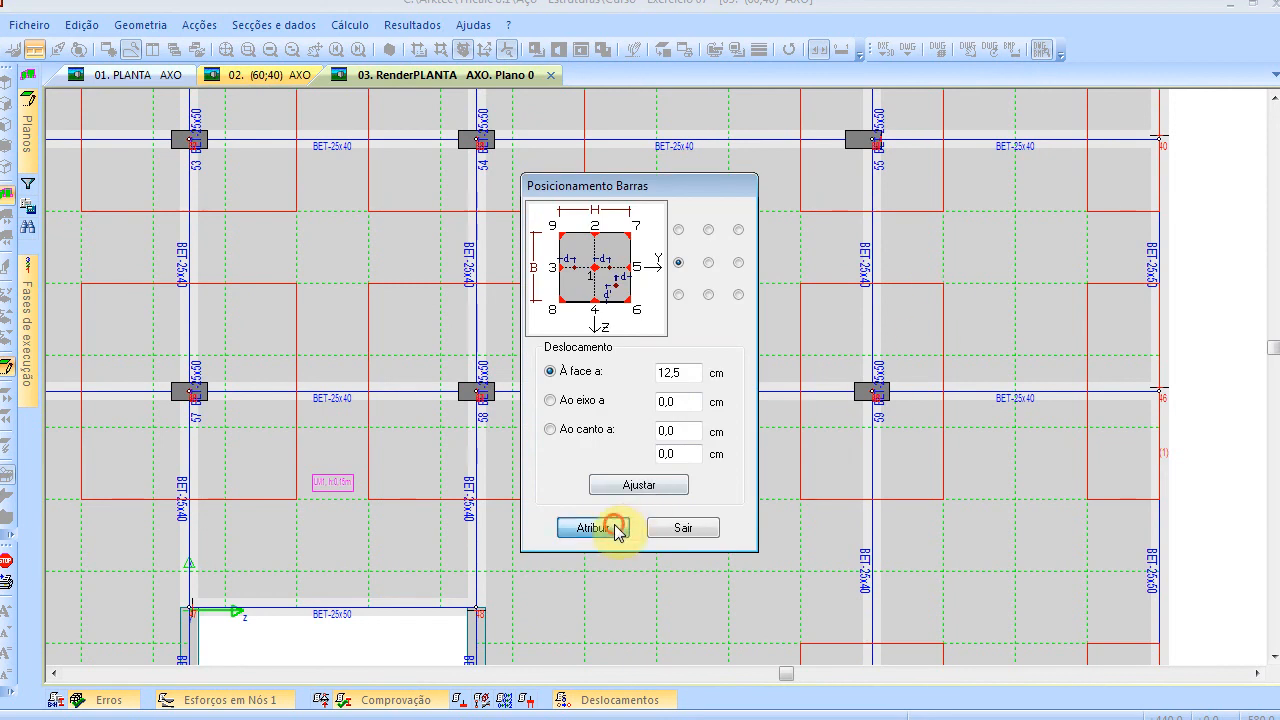
pyautogui.click(812, 368)
pyautogui.click(920, 406)
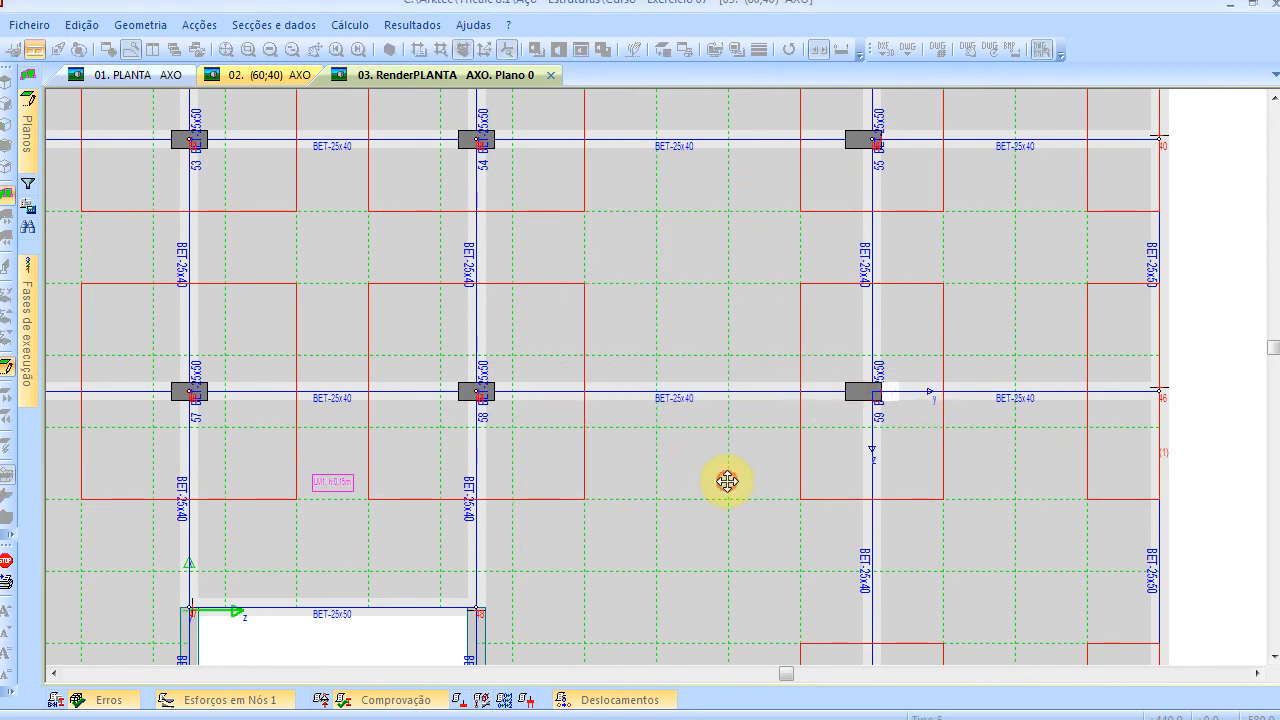
pyautogui.click(727, 481)
# Position pillar 61, level with the lower wall of the opening, with its right face 12,5 cm from the node
pyautogui.click(601, 530)
pyautogui.moveTo(605, 513); pyautogui.dragTo(414, 307, button='middle')
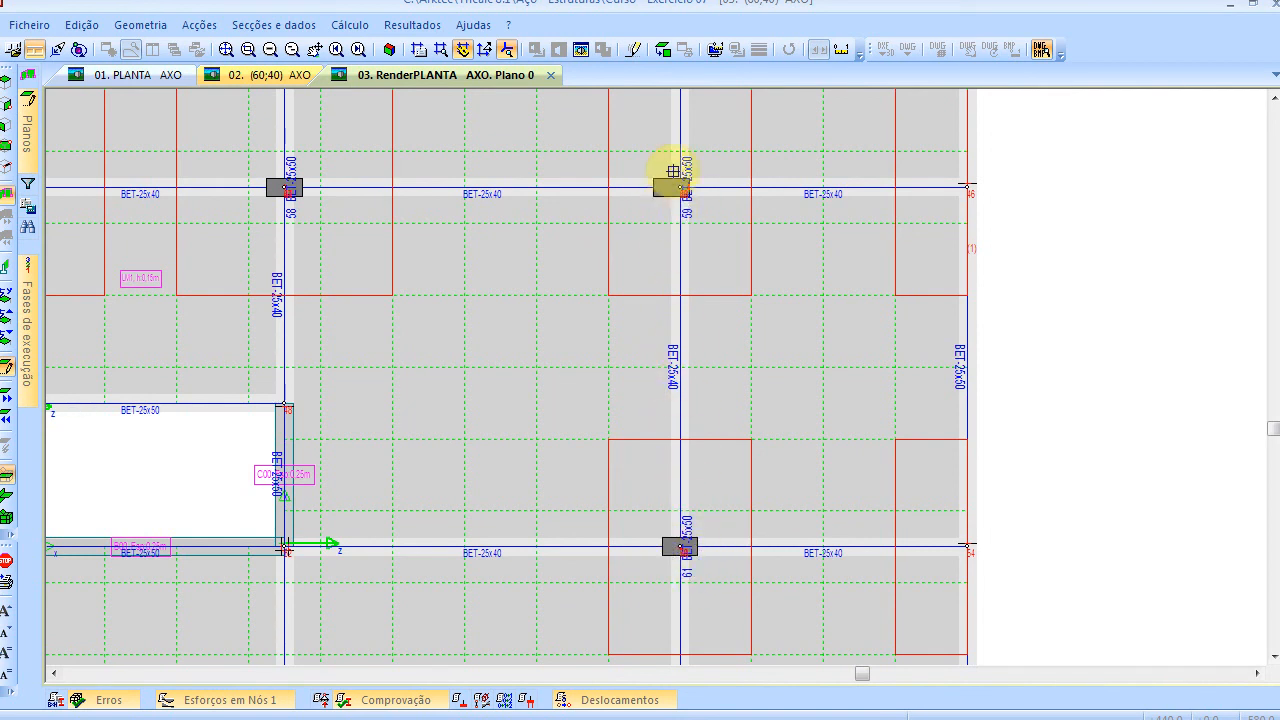
pyautogui.click(644, 516)
pyautogui.click(731, 573)
pyautogui.click(775, 458)
pyautogui.click(775, 458)
pyautogui.rightClick(526, 363)
# Reassign the 12,5 cm right-face positioning (type 5) to pillars 55, 59 and 61 together, and exit the positioning command
pyautogui.click(591, 529)
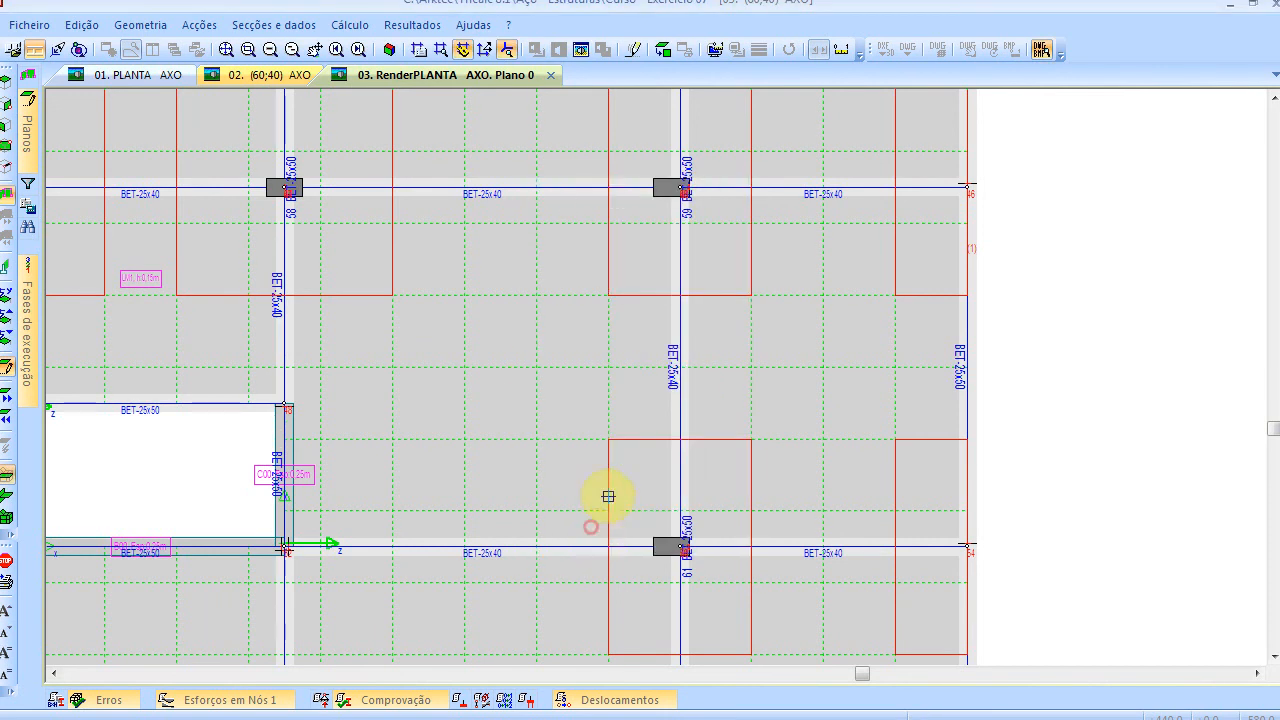
pyautogui.scroll(-4, 615, 470)
pyautogui.scroll(2, 630, 340)
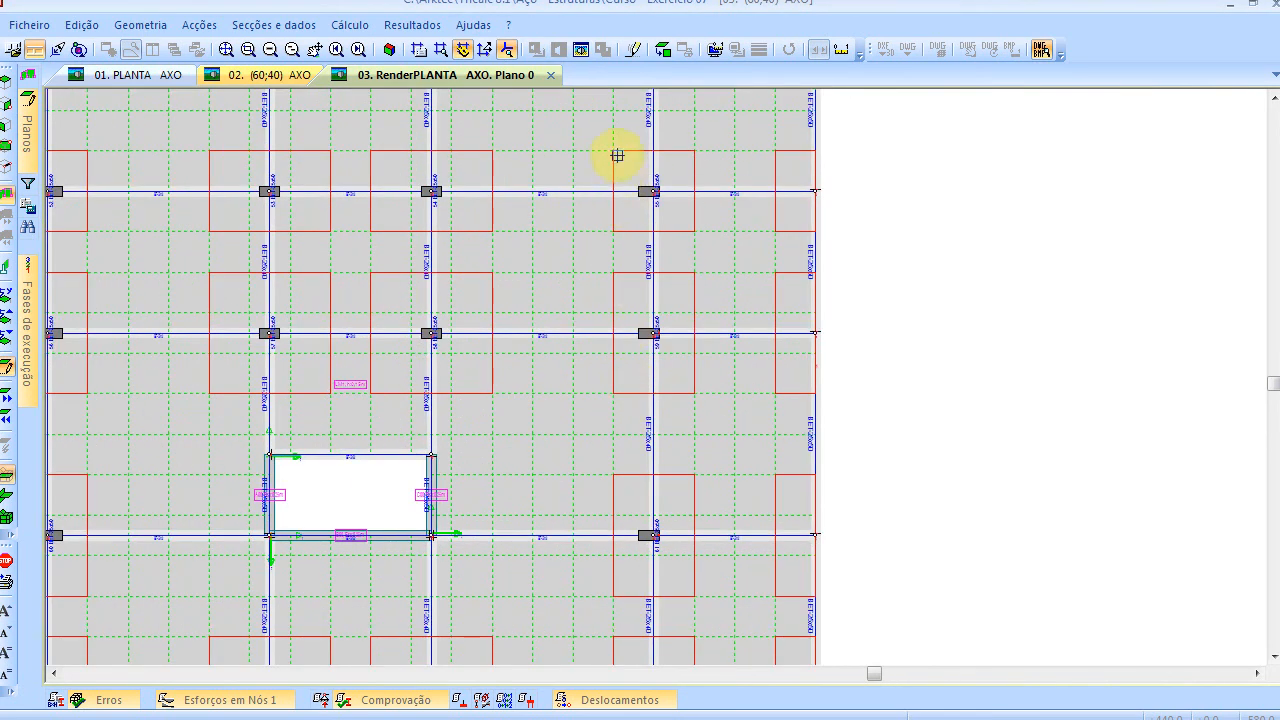
pyautogui.moveTo(597, 151); pyautogui.dragTo(714, 562)
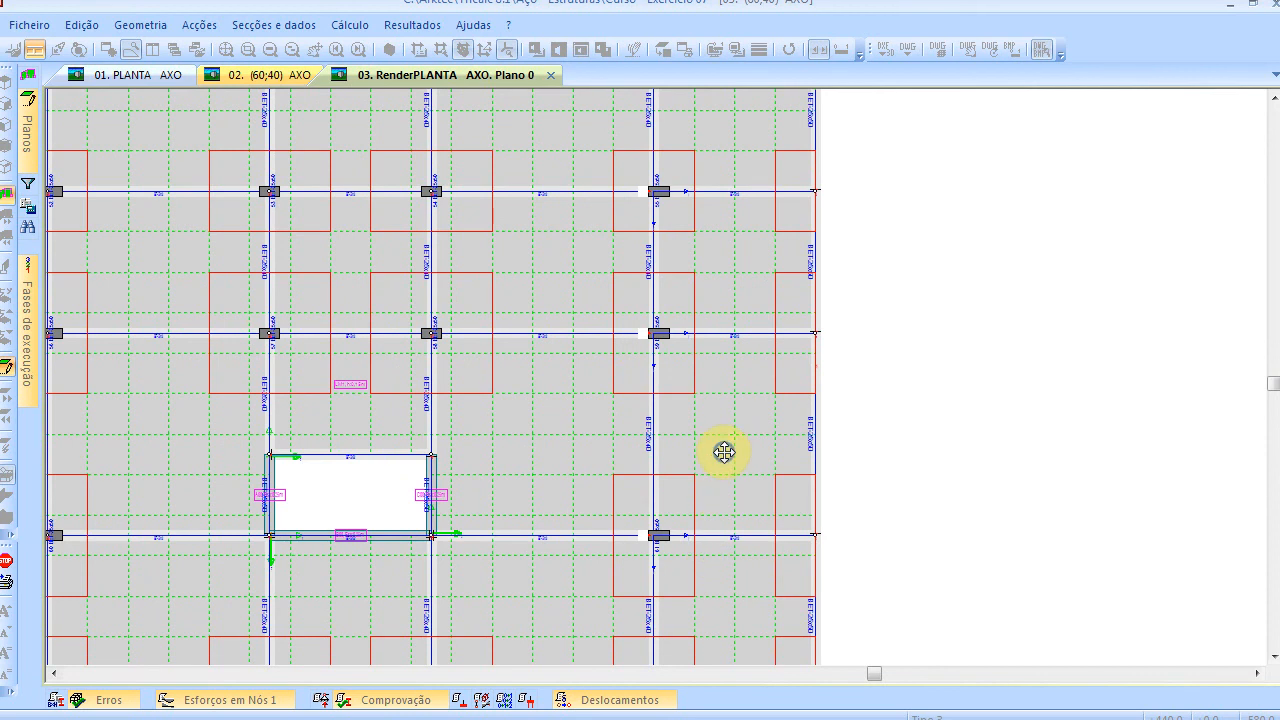
pyautogui.click(724, 450)
pyautogui.click(724, 450)
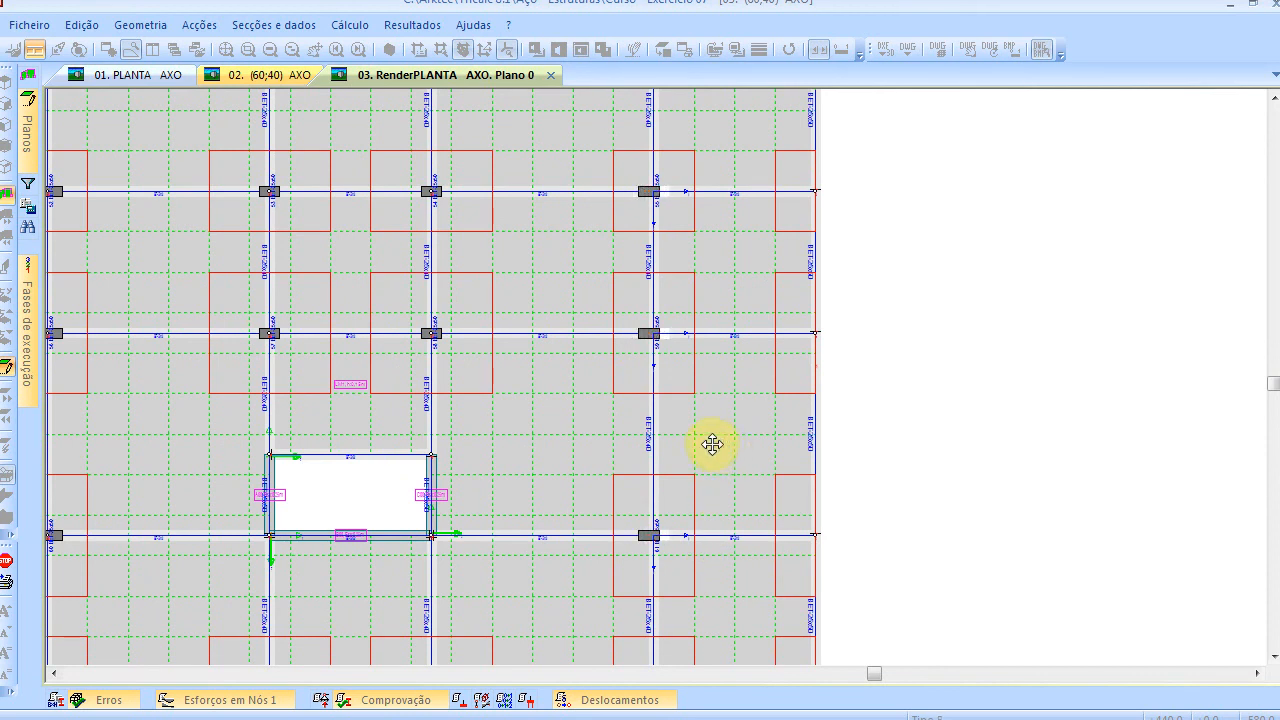
pyautogui.click(712, 445)
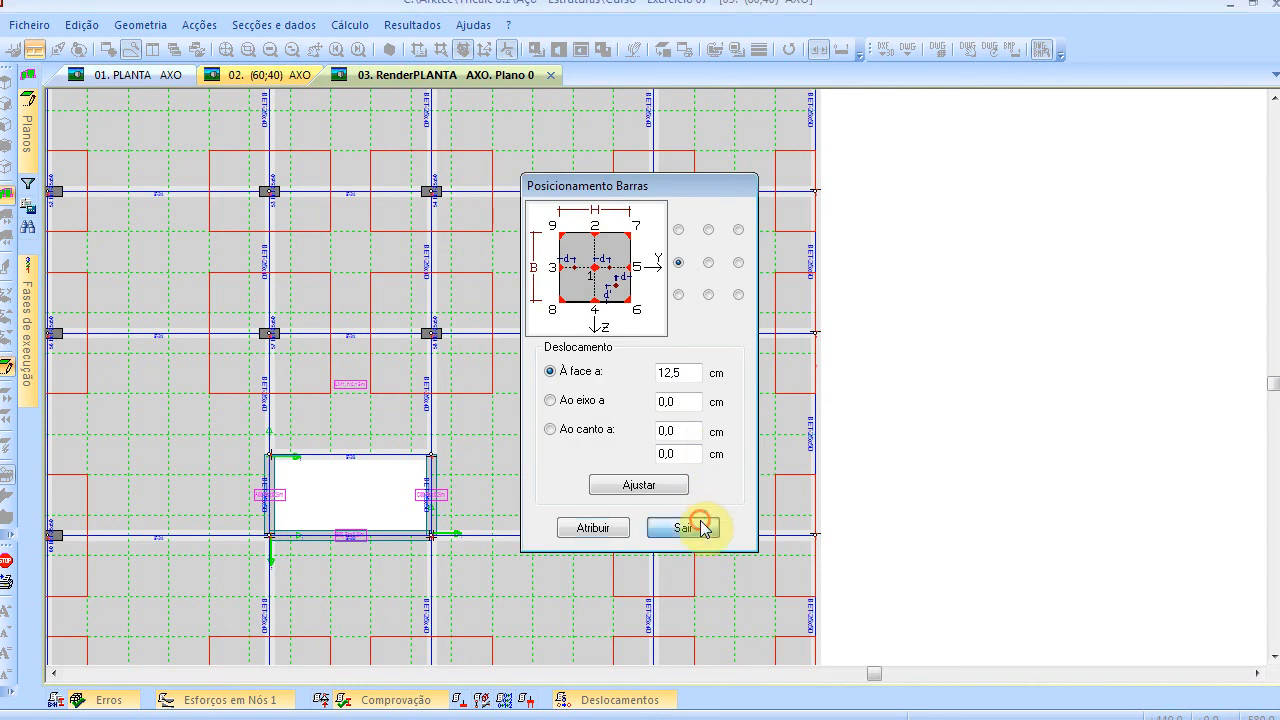
pyautogui.click(690, 524)
# Check the repositioned pillars in plan and switch to the (60;40) axonometric view of Plano 0
pyautogui.scroll(4, 690, 502)
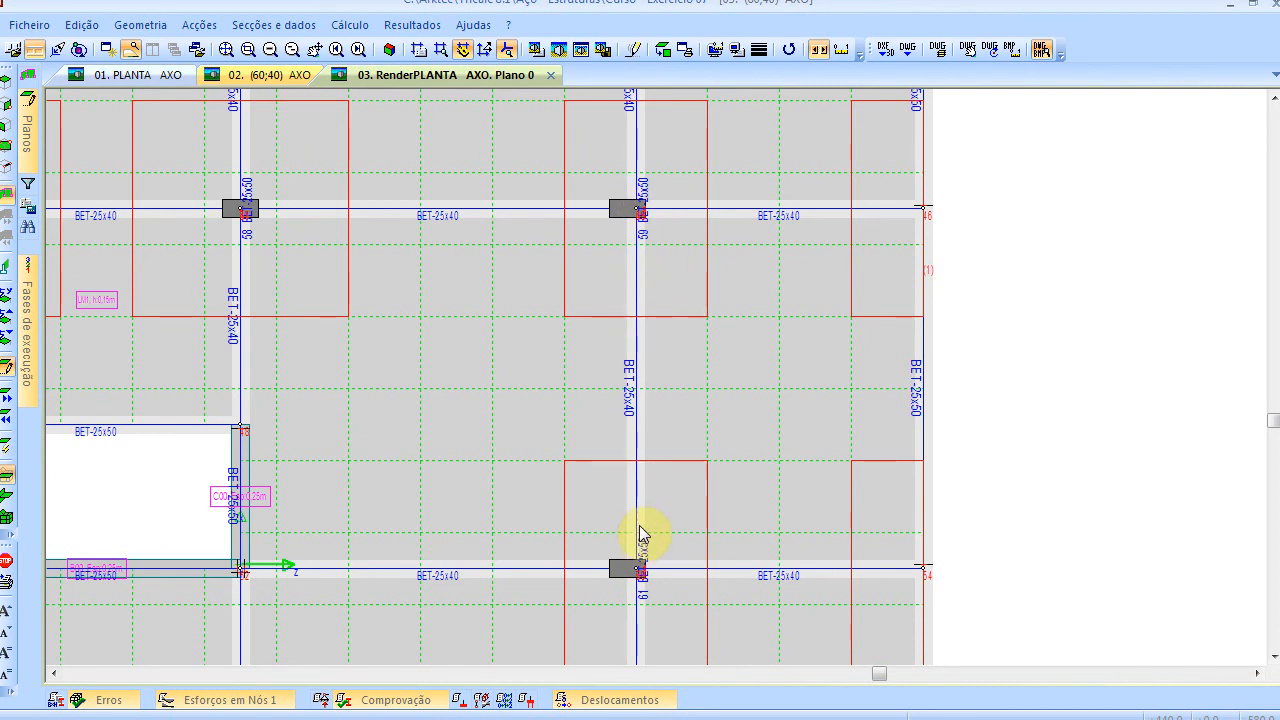
pyautogui.scroll(-1, 630, 405)
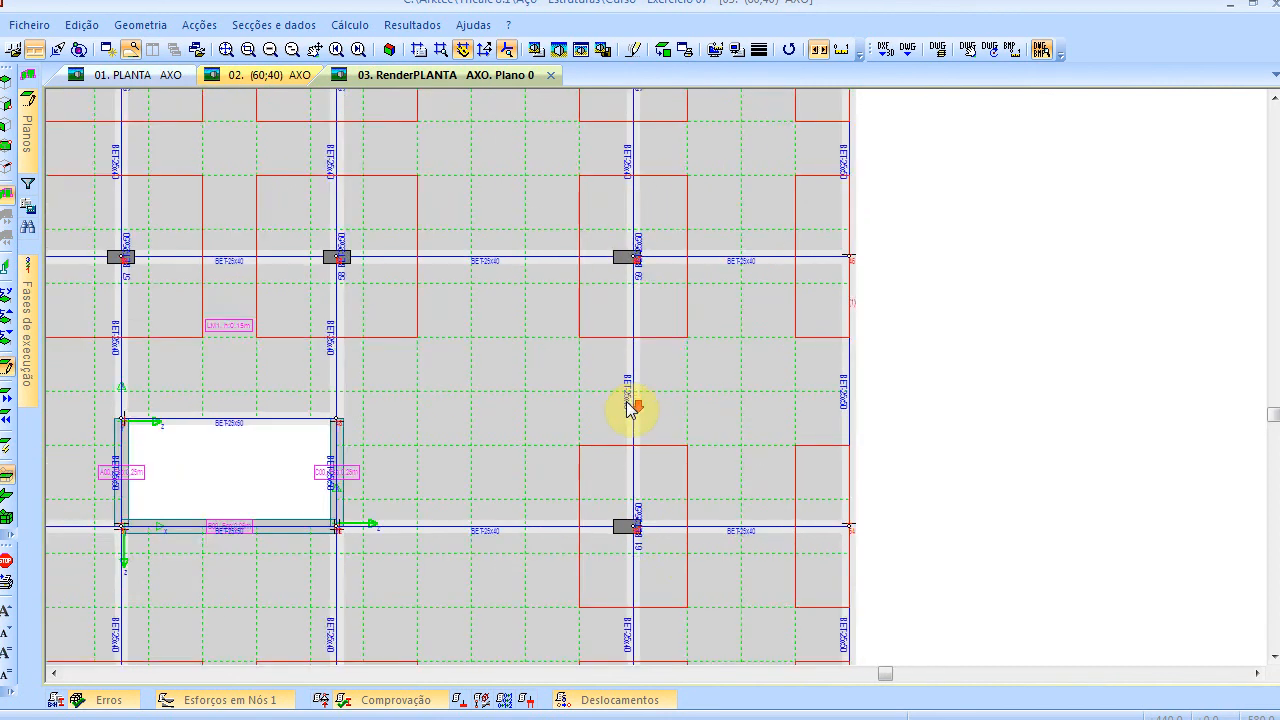
pyautogui.scroll(-1, 629, 405)
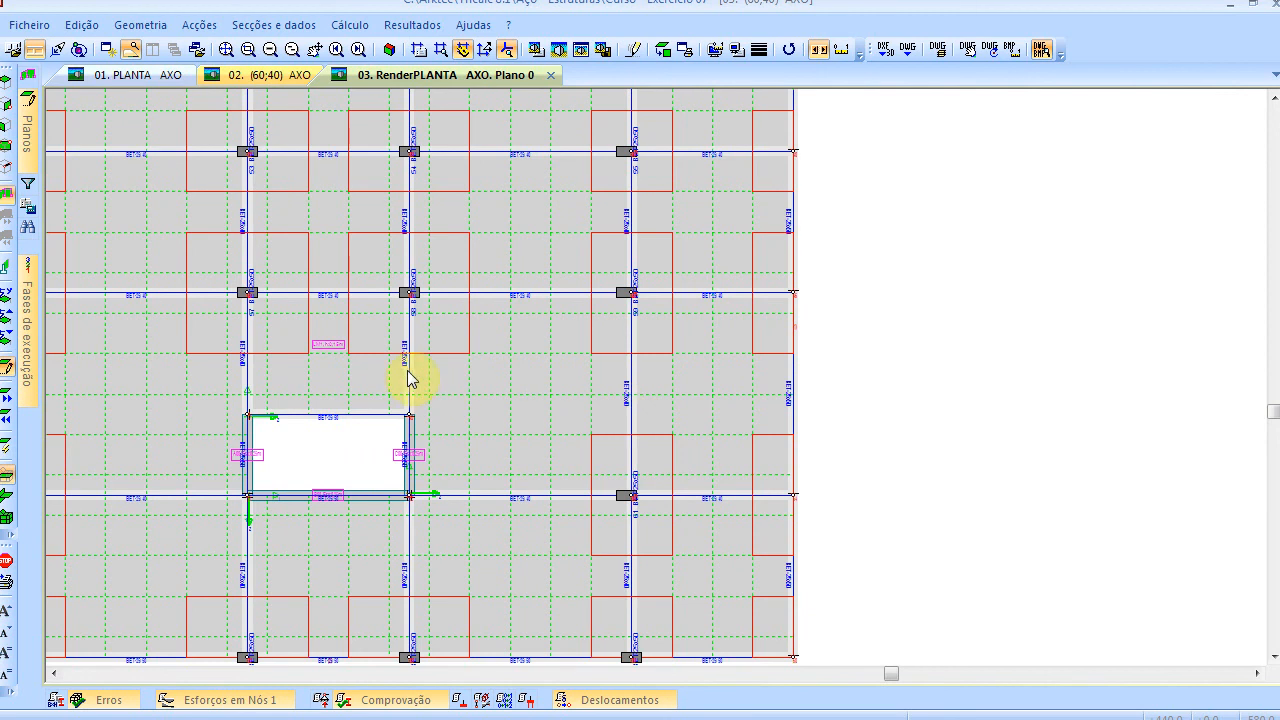
pyautogui.click(388, 45)
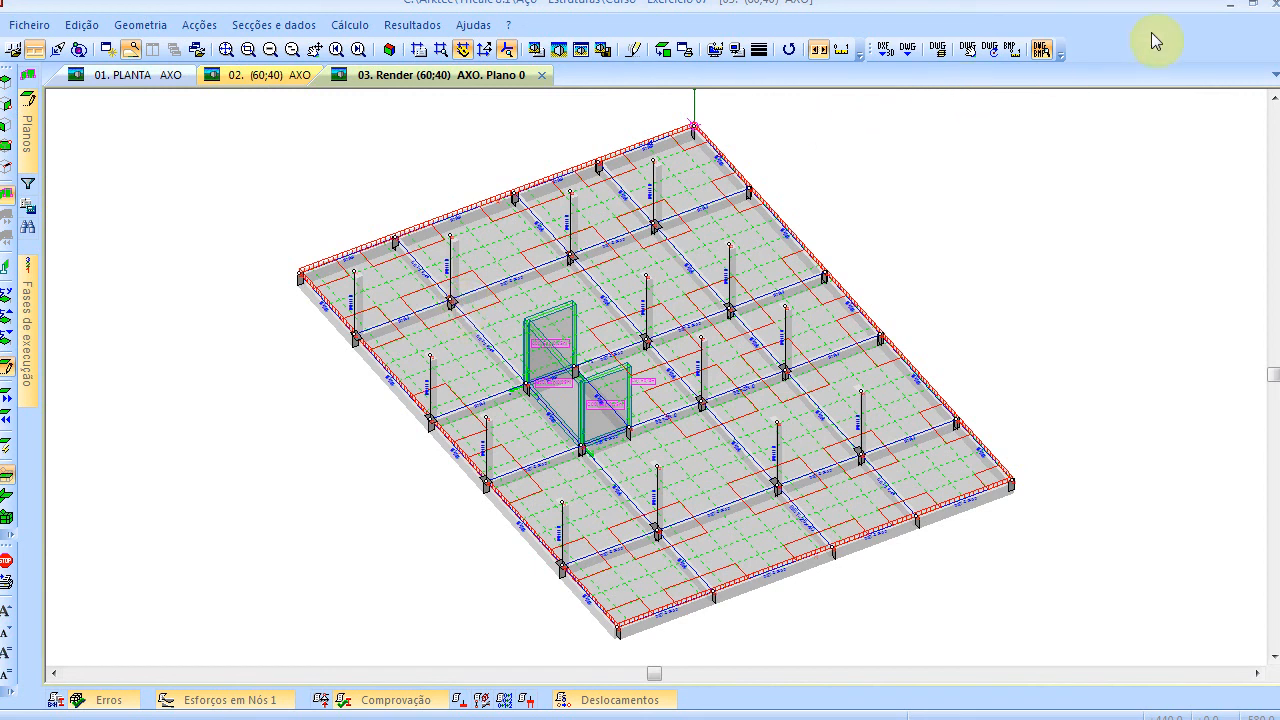
# Review the Exercício 07 Passo 04 slide and mark the 120 cm cantilever corner, the 200 cm projection and the 100cm+100cm cantilever
pyautogui.click(1224, 5)
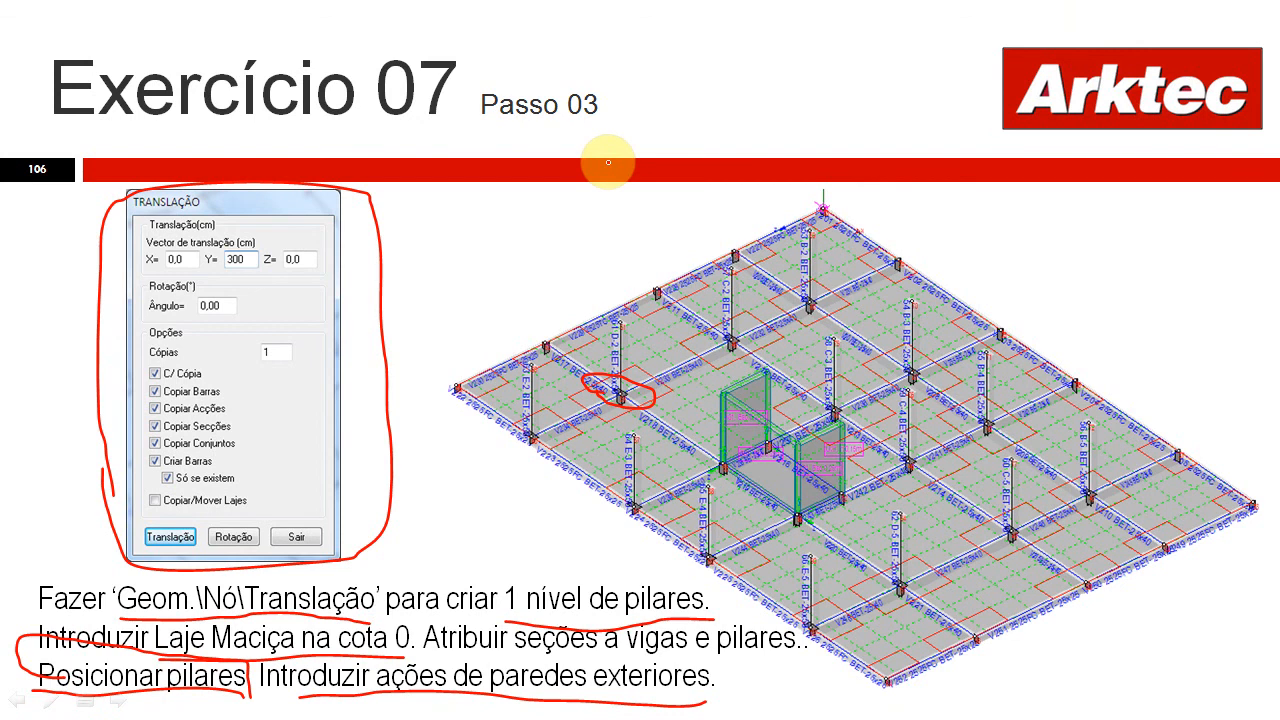
pyautogui.click(598, 211)
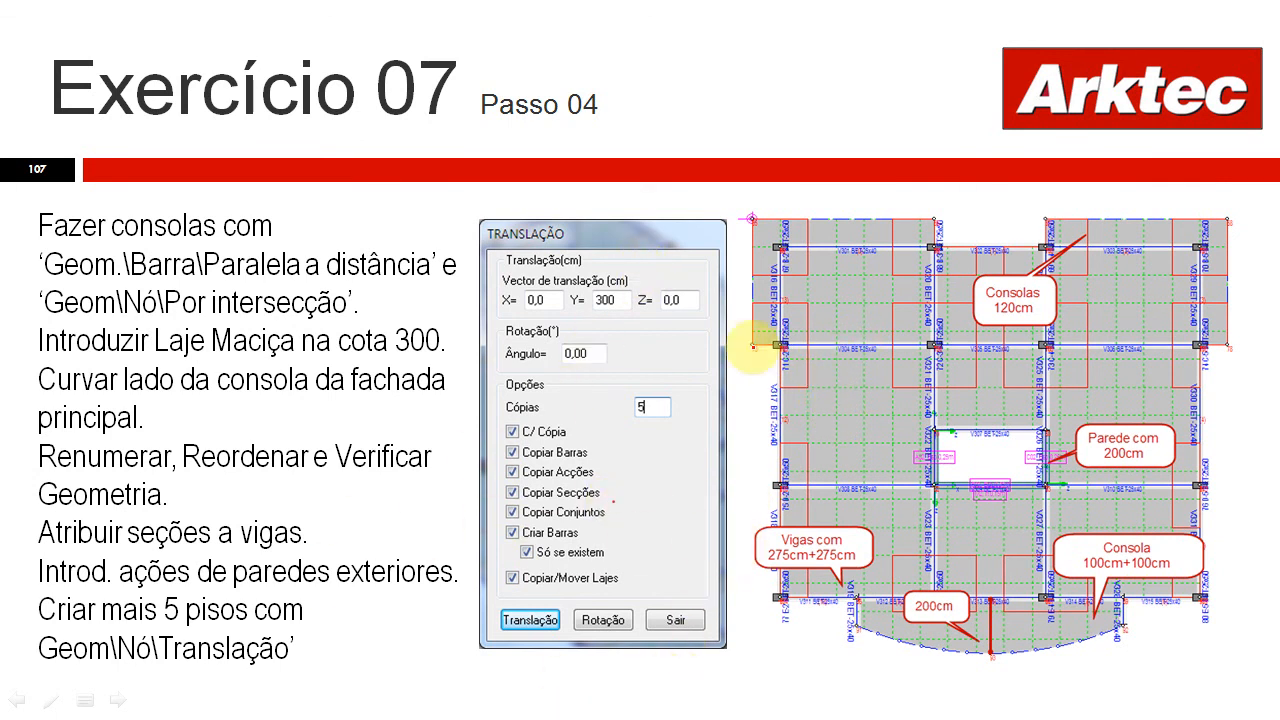
pyautogui.moveTo(797, 355)
pyautogui.mouseDown()
pyautogui.moveTo(738, 343)
pyautogui.moveTo(740, 194)
pyautogui.moveTo(880, 179)
pyautogui.moveTo(965, 248)
pyautogui.moveTo(851, 257)
pyautogui.moveTo(814, 300)
pyautogui.moveTo(811, 366)
pyautogui.mouseUp()
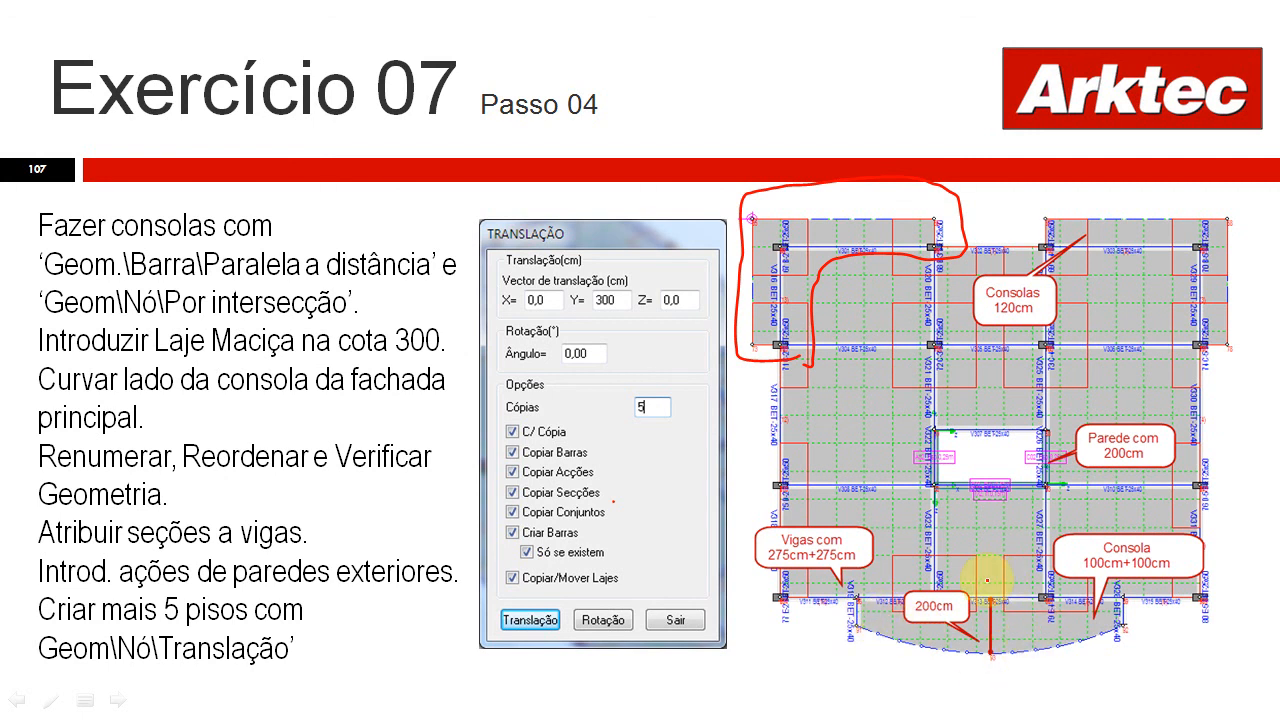
pyautogui.moveTo(975, 580)
pyautogui.mouseDown()
pyautogui.moveTo(978, 672)
pyautogui.moveTo(1005, 618)
pyautogui.moveTo(1000, 567)
pyautogui.moveTo(998, 635)
pyautogui.mouseUp()
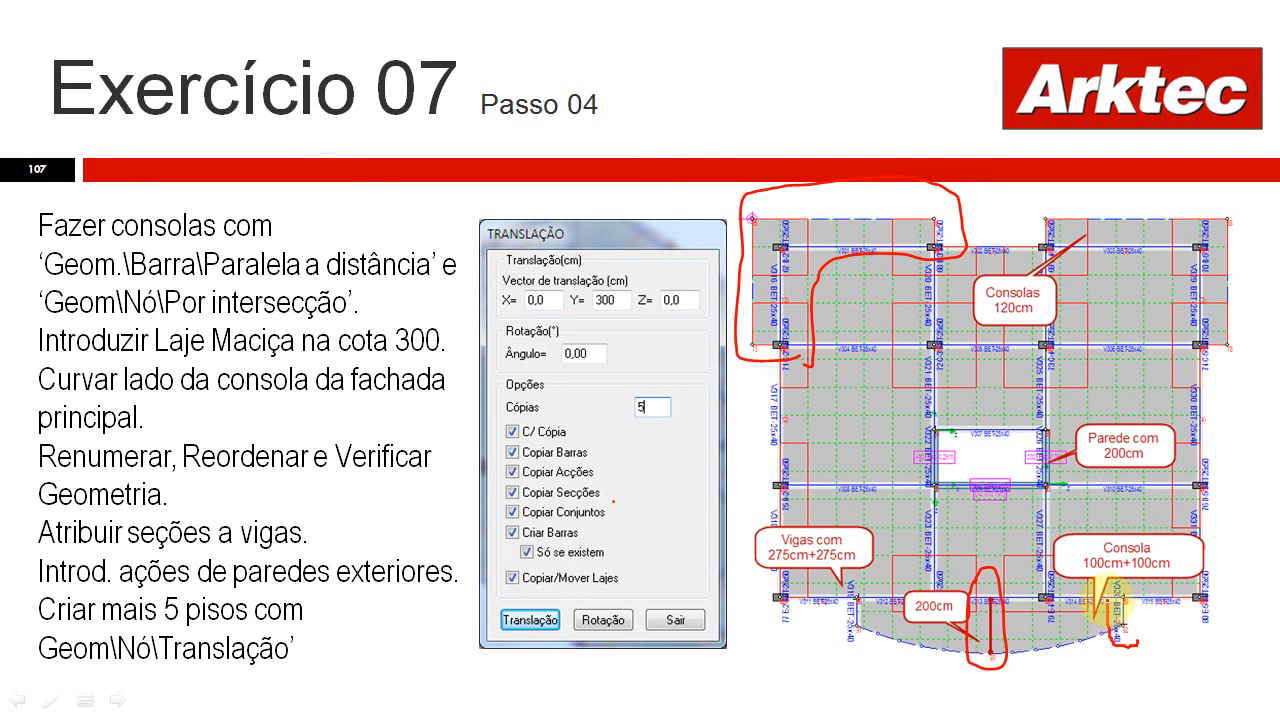
pyautogui.moveTo(1113, 586)
pyautogui.mouseDown()
pyautogui.moveTo(1160, 605)
pyautogui.moveTo(1125, 660)
pyautogui.moveTo(1133, 640)
pyautogui.mouseUp()
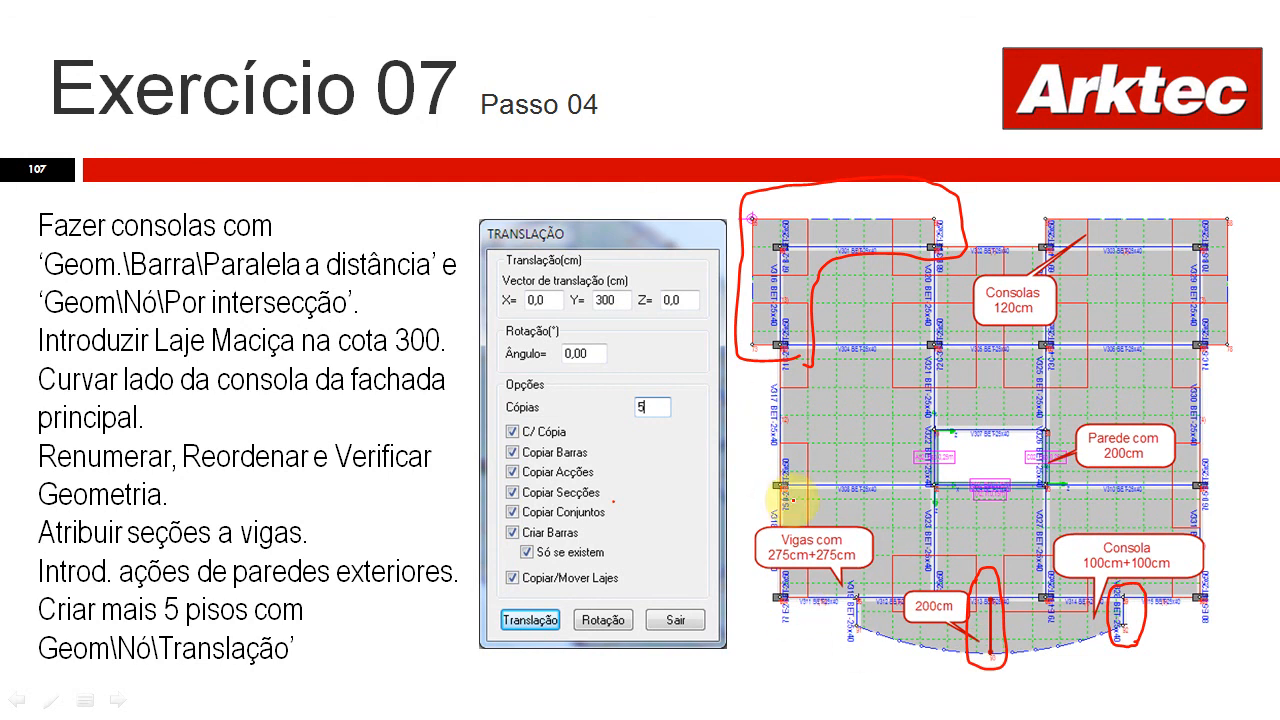
# Switch back to Tricalc and display the plane at level 300 in plan view
pyautogui.hotkey('alt', 'Tab')
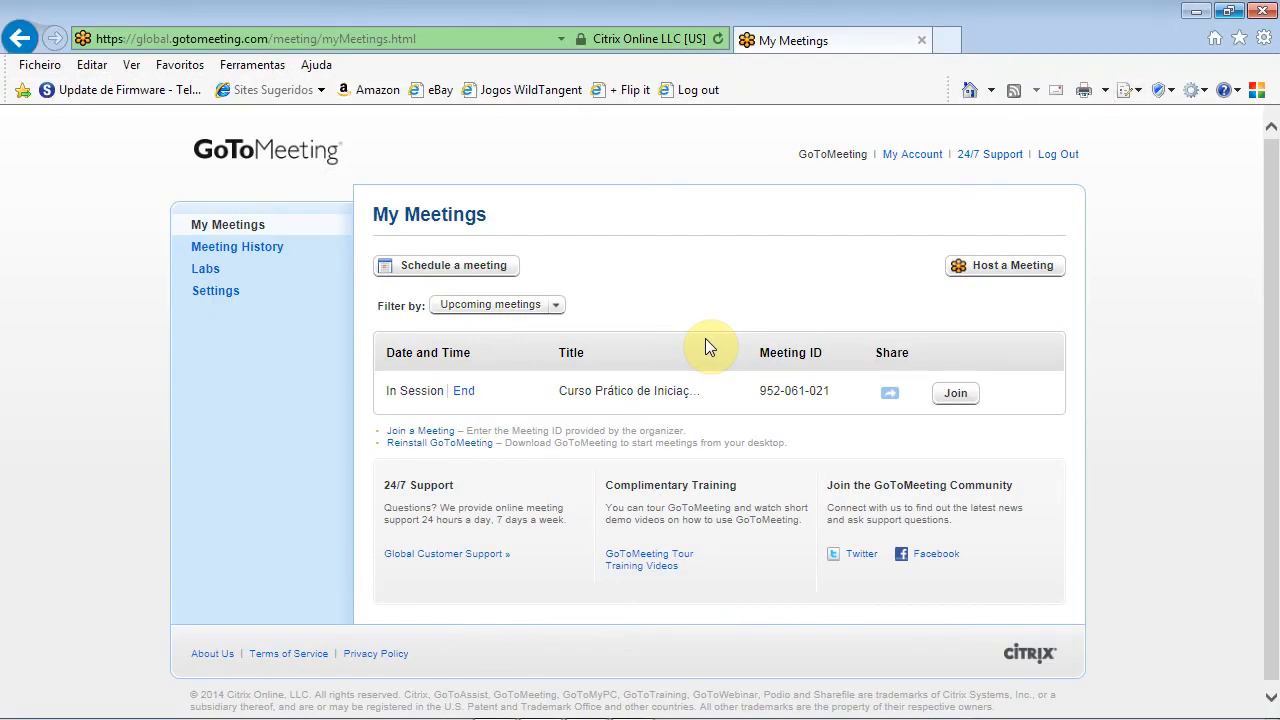
pyautogui.hotkey('alt', 'Tab')
pyautogui.hotkey('alt', 'Tab')
pyautogui.hotkey('alt', 'Tab')
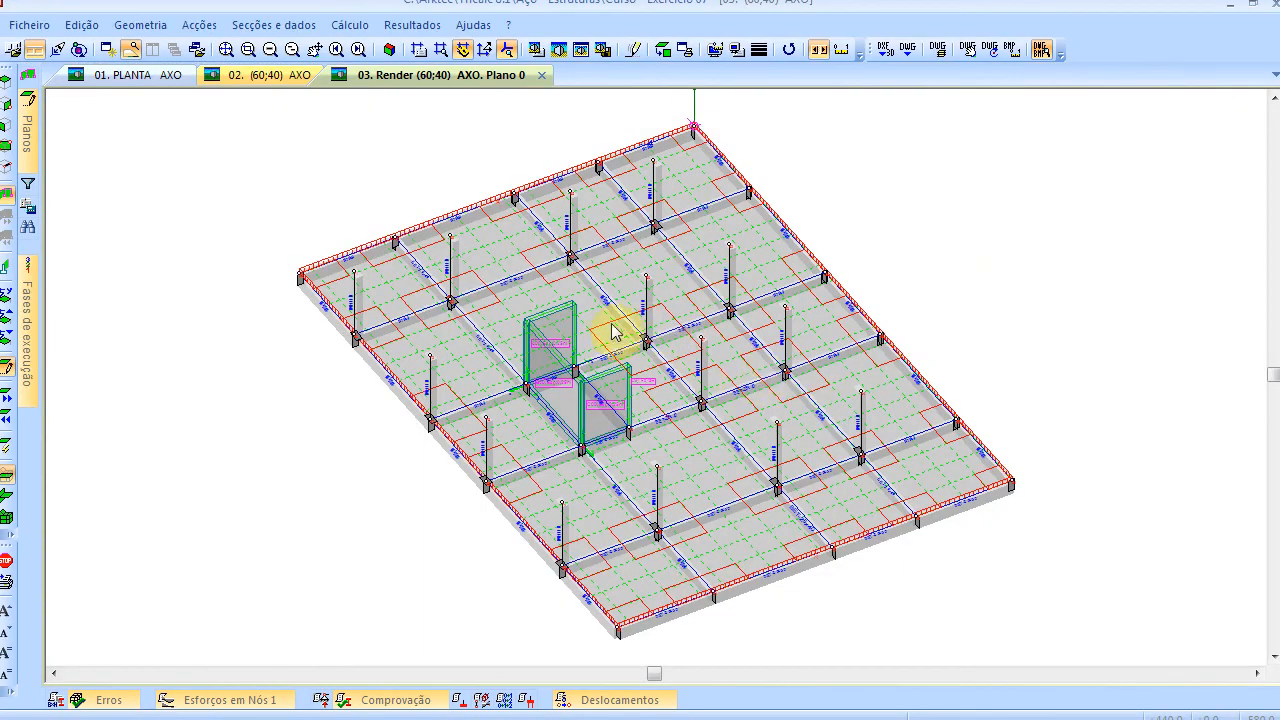
pyautogui.click(33, 130)
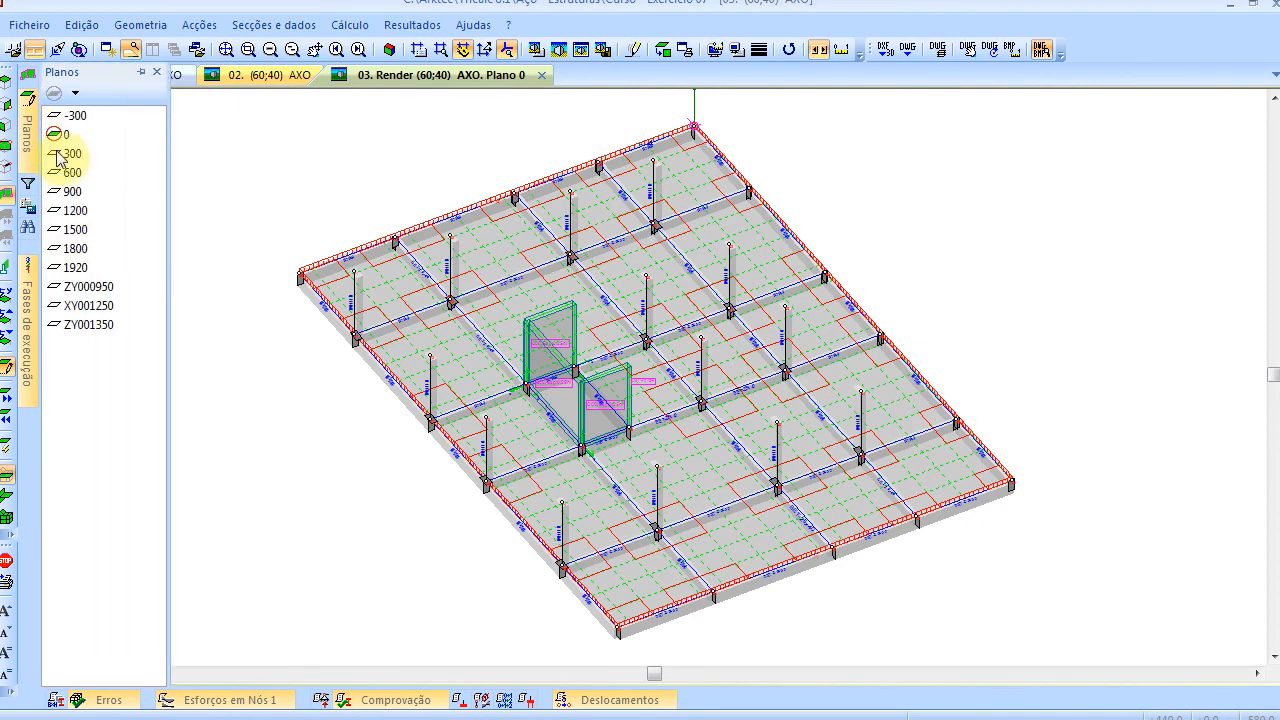
pyautogui.click(68, 154)
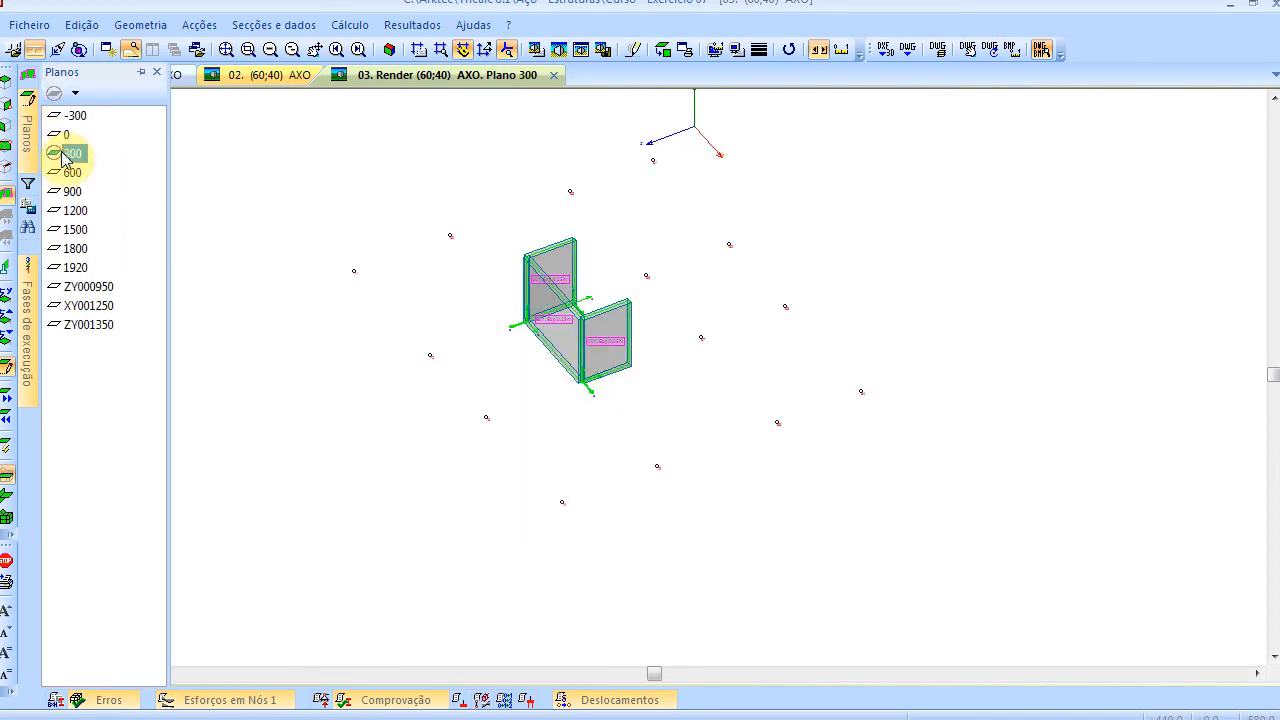
pyautogui.click(663, 49)
pyautogui.scroll(-3, 560, 276)
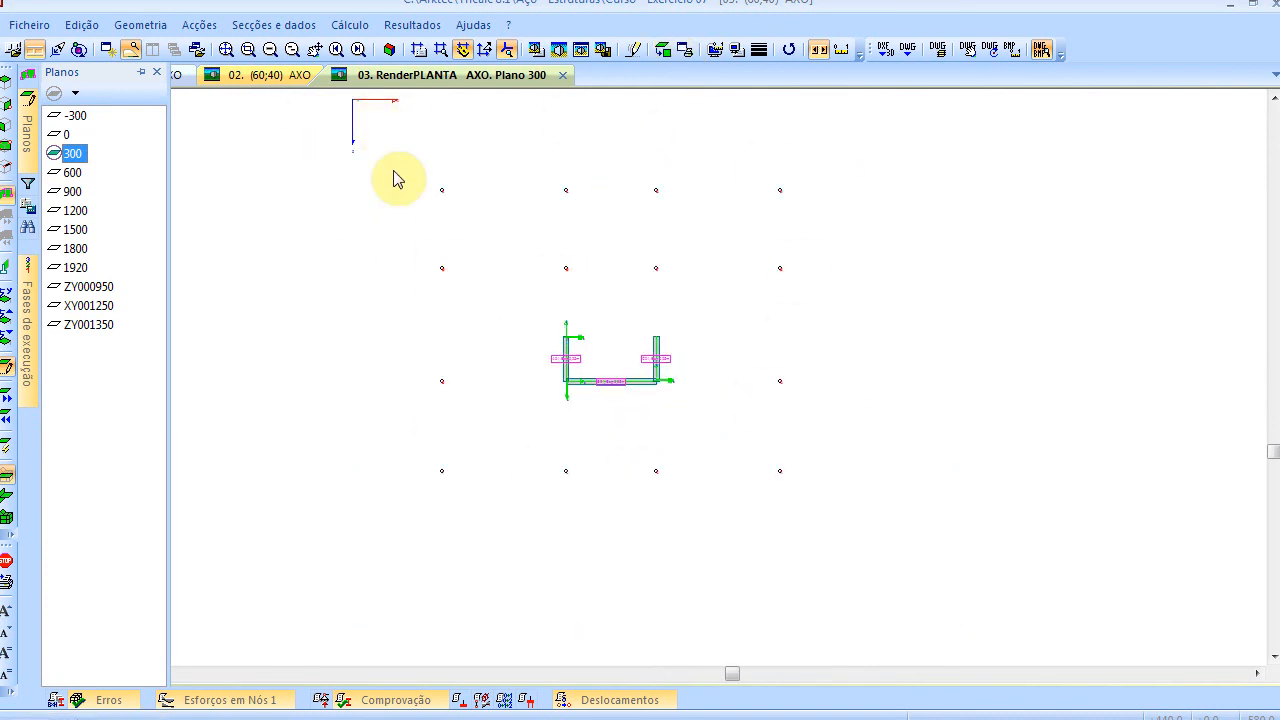
# Draw bars by two nodes around the rectangular perimeter of level 300, through its four corner nodes
pyautogui.rightClick(245, 170)
pyautogui.moveTo(290, 197)
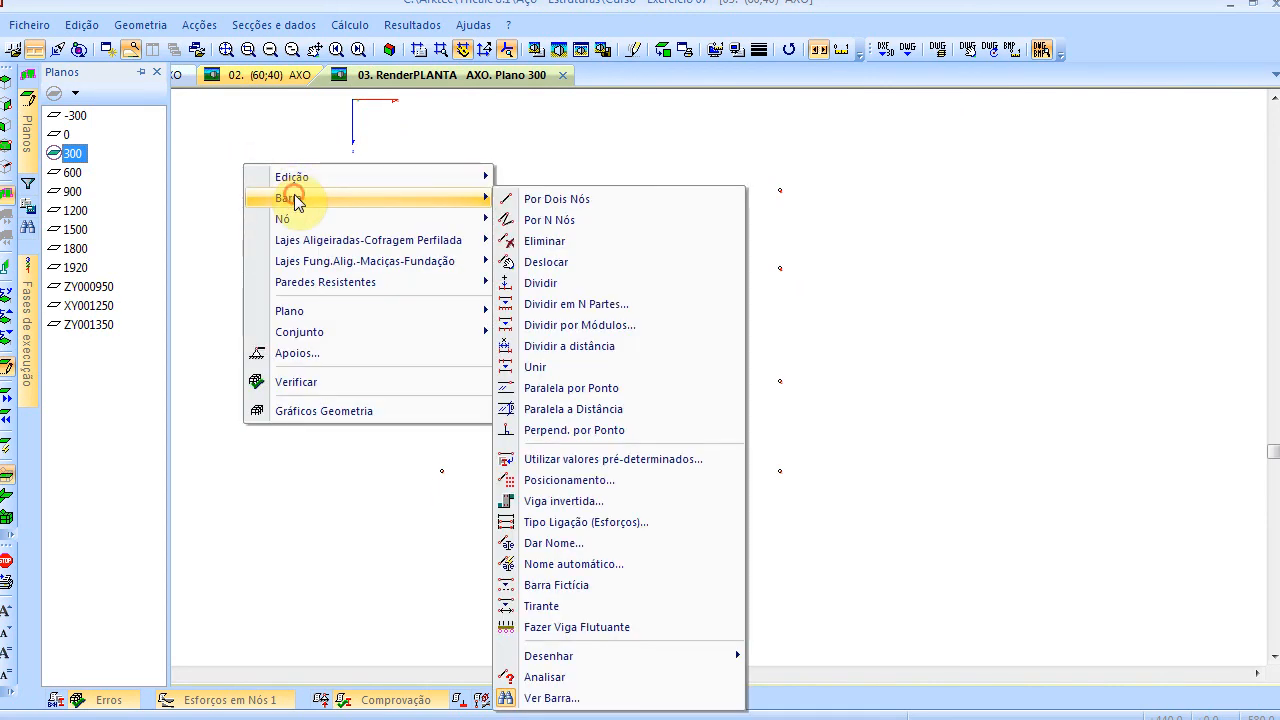
pyautogui.click(603, 201)
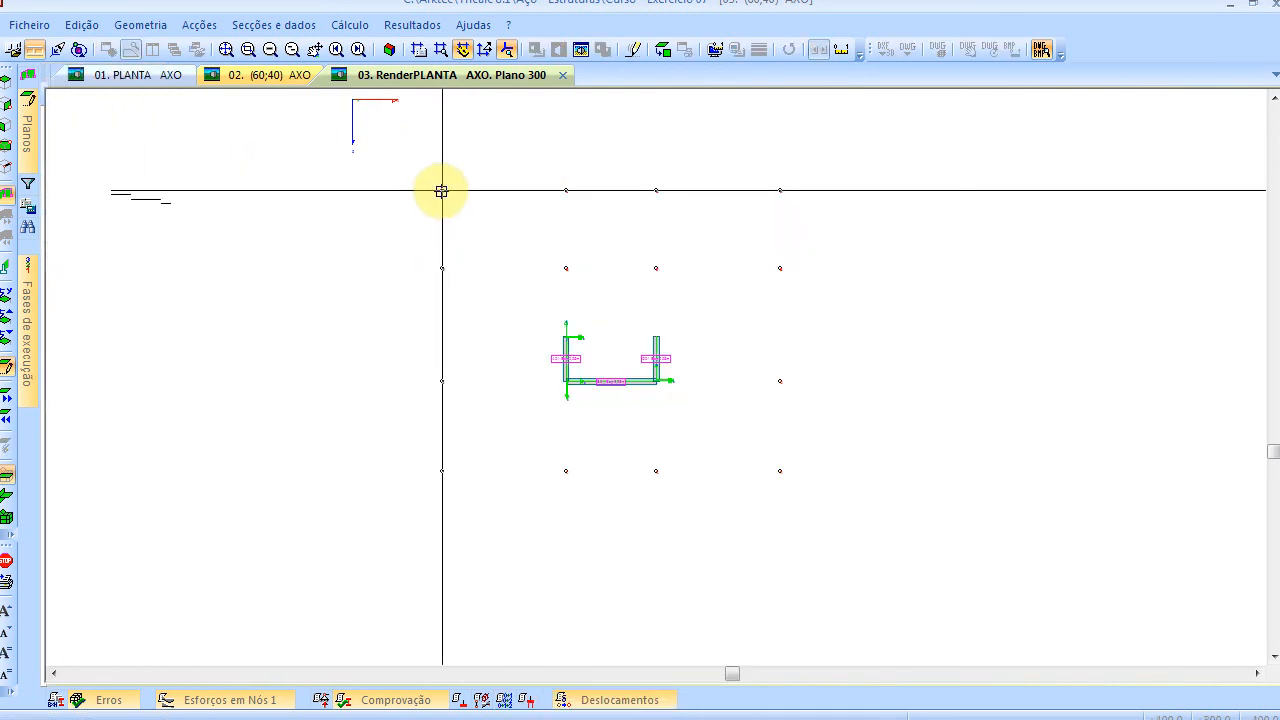
pyautogui.click(441, 190)
pyautogui.click(780, 190)
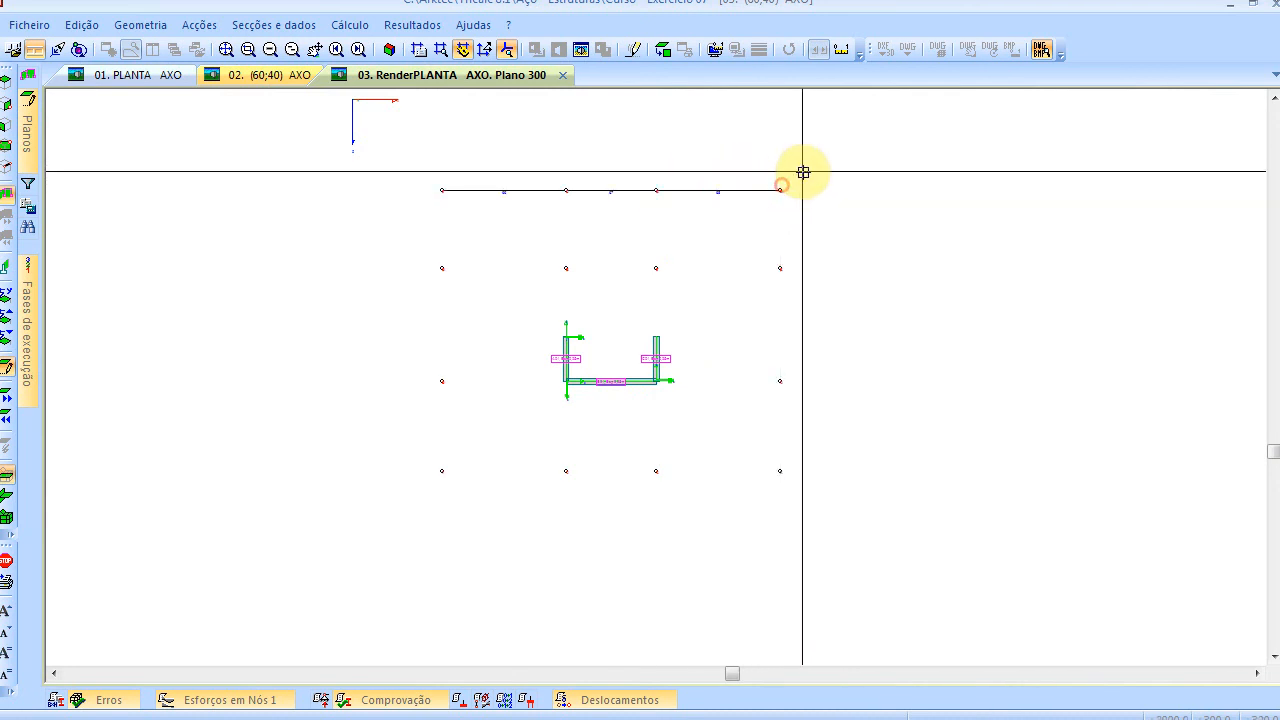
pyautogui.click(780, 469)
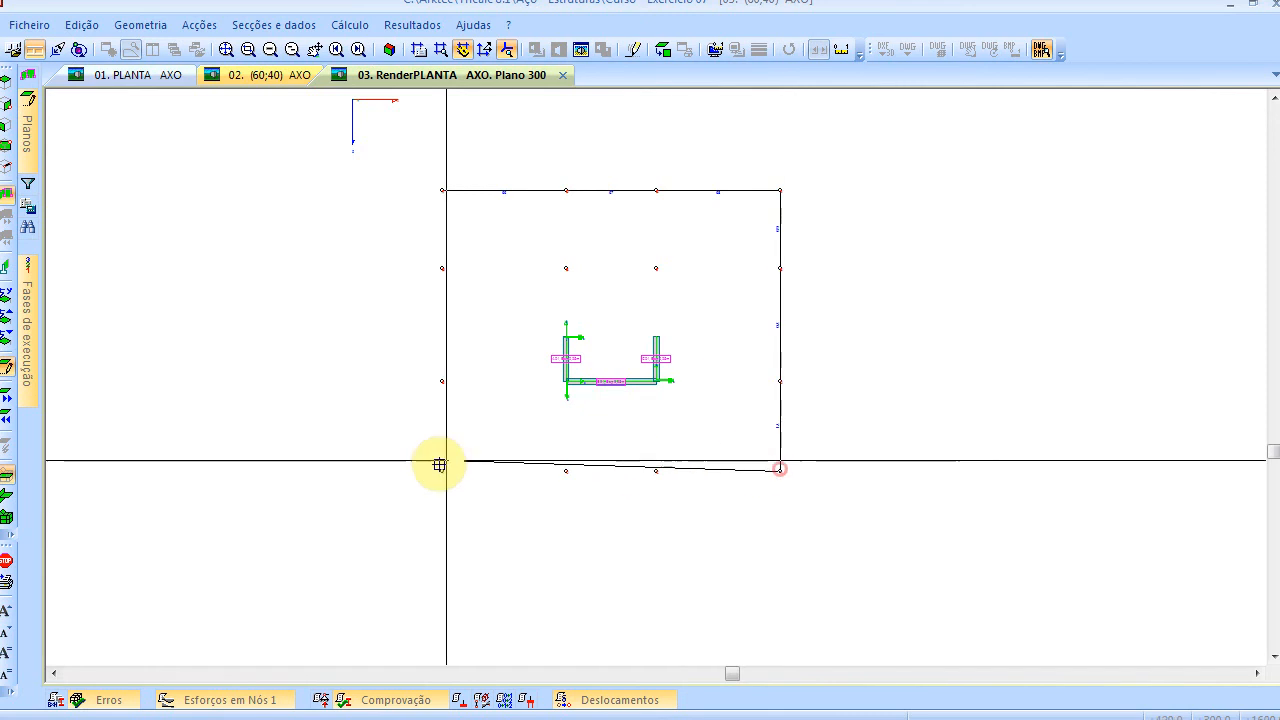
pyautogui.click(441, 471)
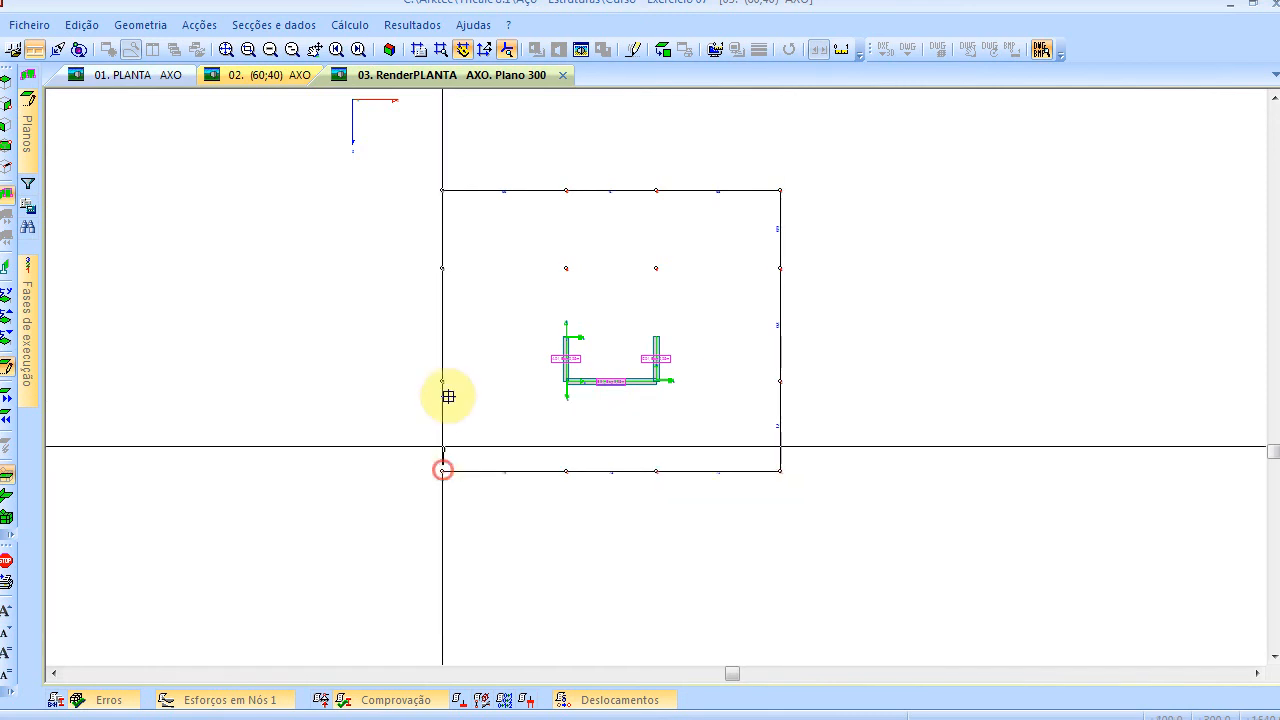
pyautogui.click(441, 190)
# Draw a bar between the free ends of the two side walls, closing the U-shaped core, and end the bar command
pyautogui.click(566, 338)
pyautogui.click(656, 338)
pyautogui.scroll(2, 616, 401)
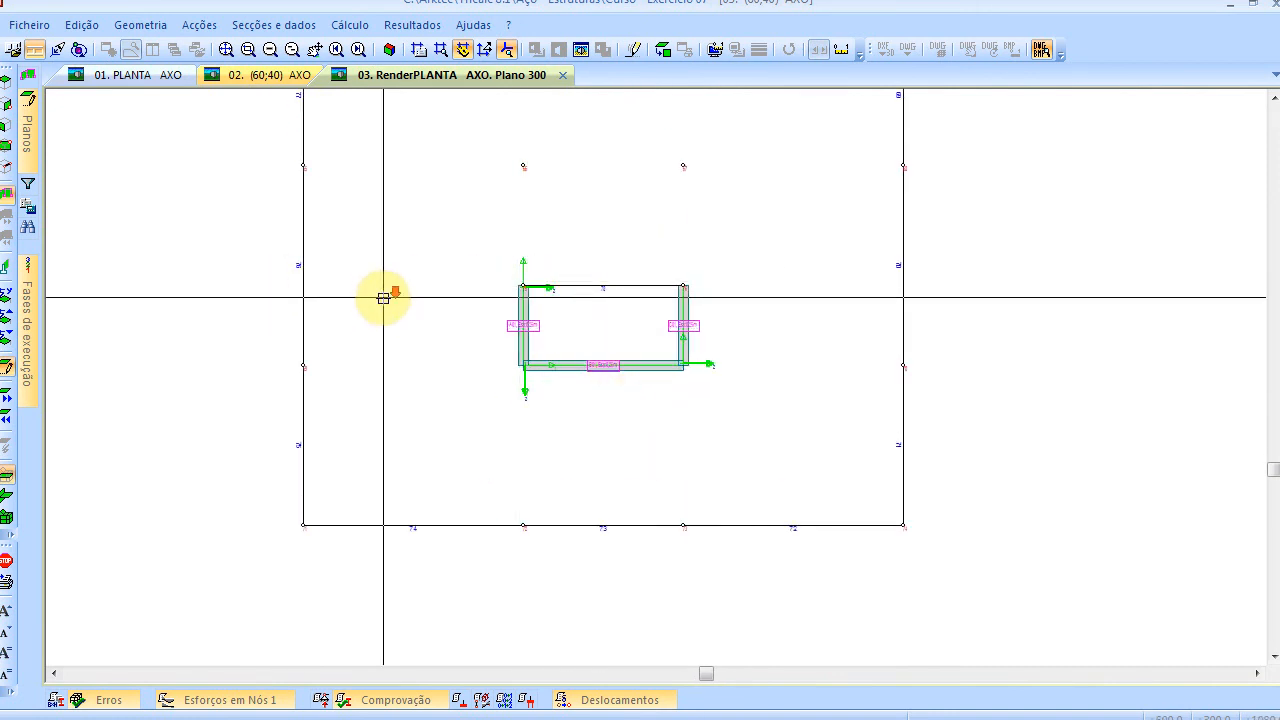
pyautogui.scroll(-3, 390, 288)
pyautogui.moveTo(280, 226); pyautogui.dragTo(386, 297, button='middle')
pyautogui.press('Escape')
# Create a bar parallel to the upper perimeter's left bar at a distance of 120 cm towards the outside
pyautogui.scroll(1, 455, 253)
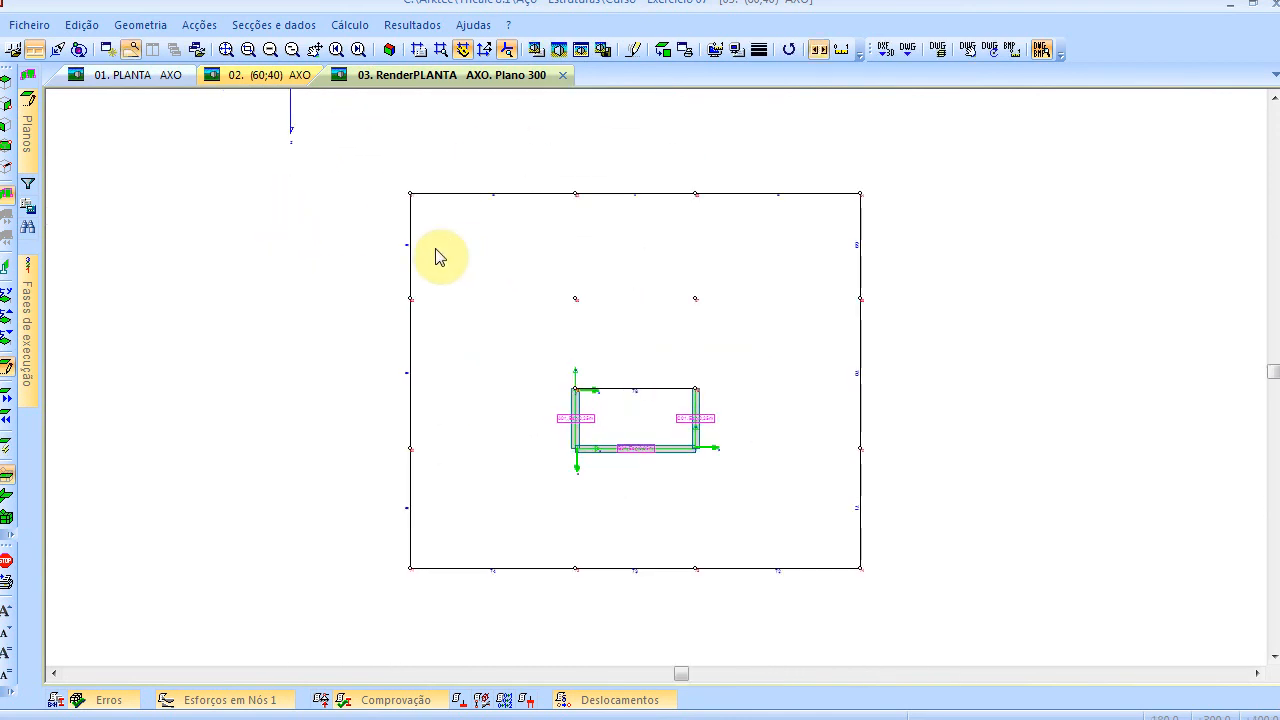
pyautogui.scroll(1, 441, 254)
pyautogui.moveTo(443, 300); pyautogui.dragTo(441, 361, button='middle')
pyautogui.scroll(1, 446, 363)
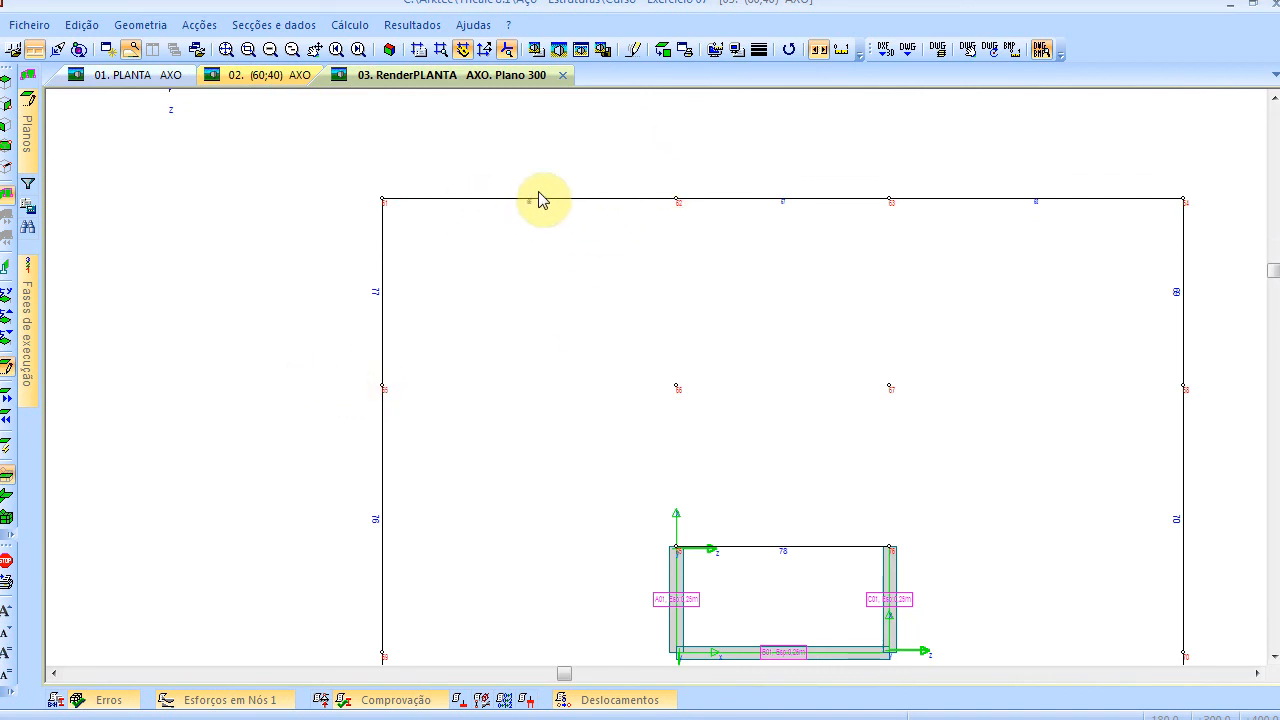
pyautogui.click(165, 29)
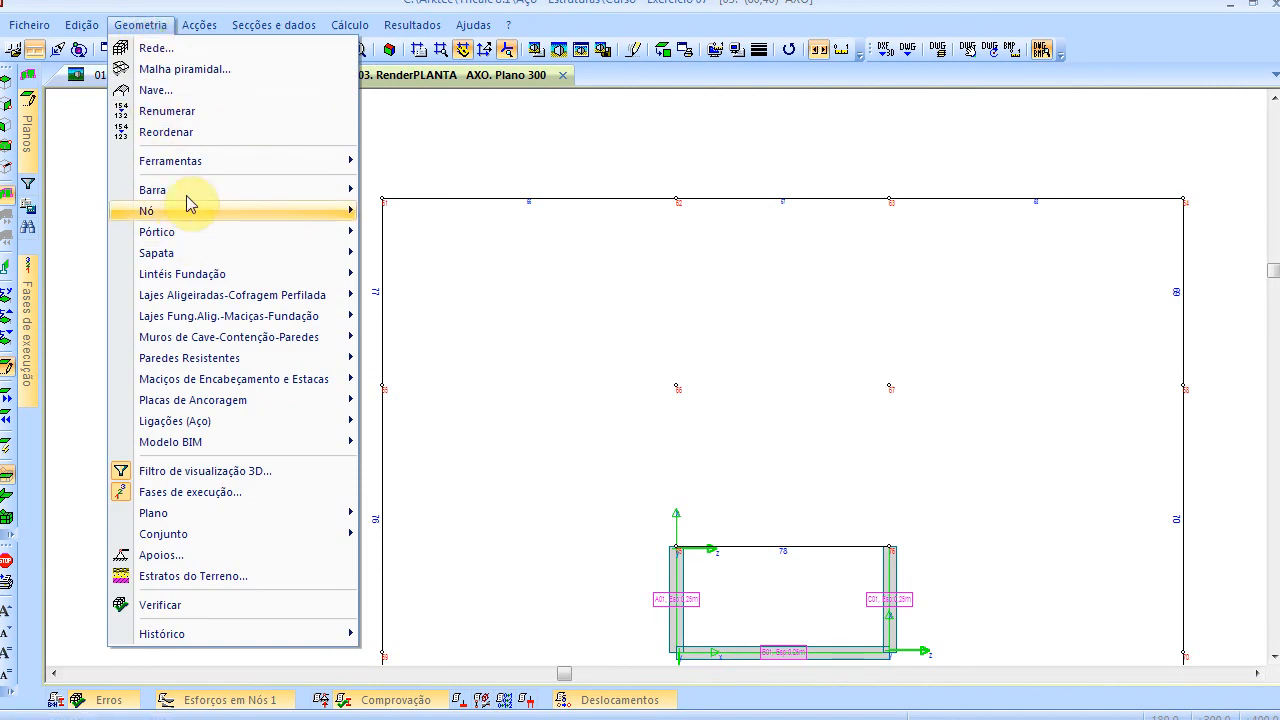
pyautogui.moveTo(191, 196)
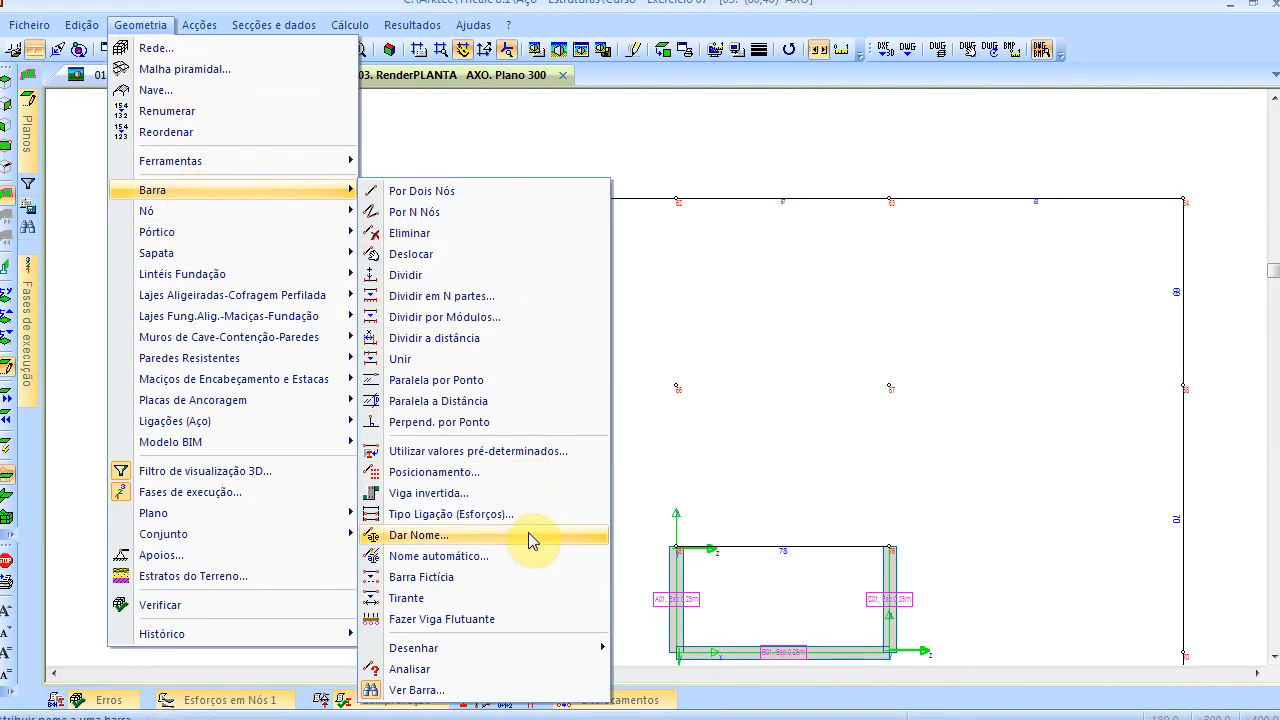
pyautogui.click(490, 401)
pyautogui.moveTo(563, 356); pyautogui.dragTo(437, 366)
pyautogui.write('120')
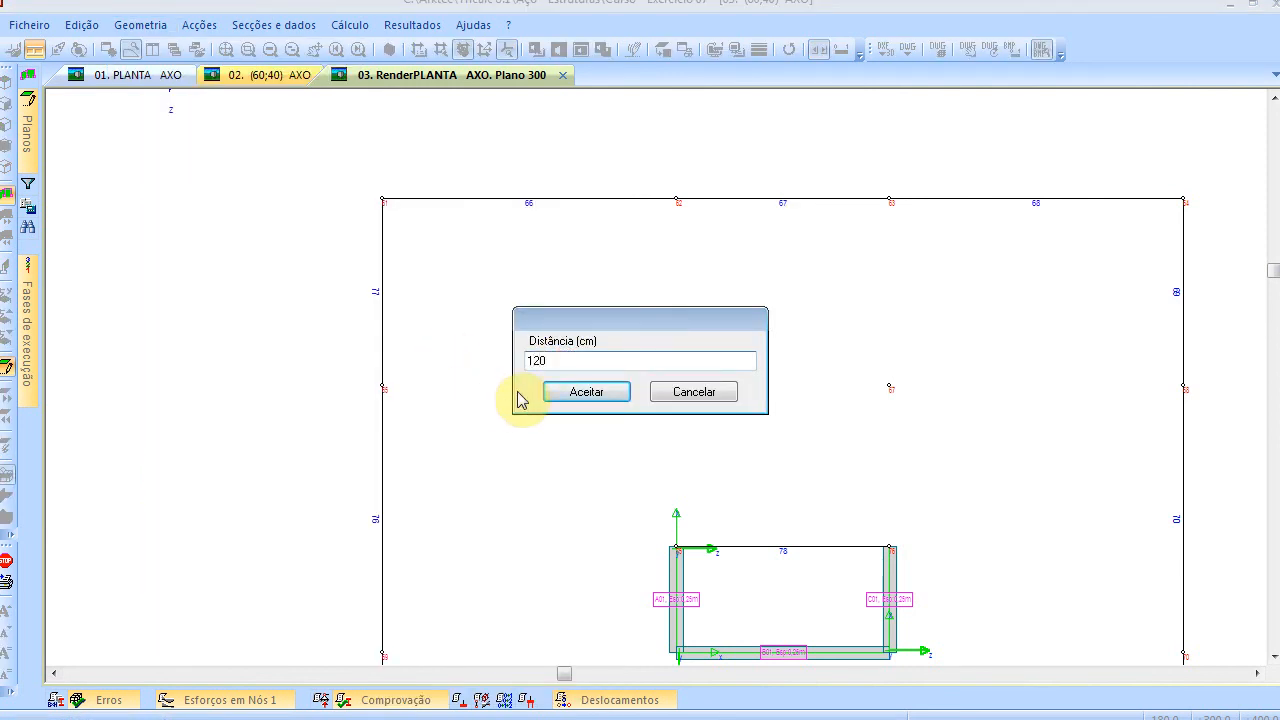
pyautogui.click(618, 392)
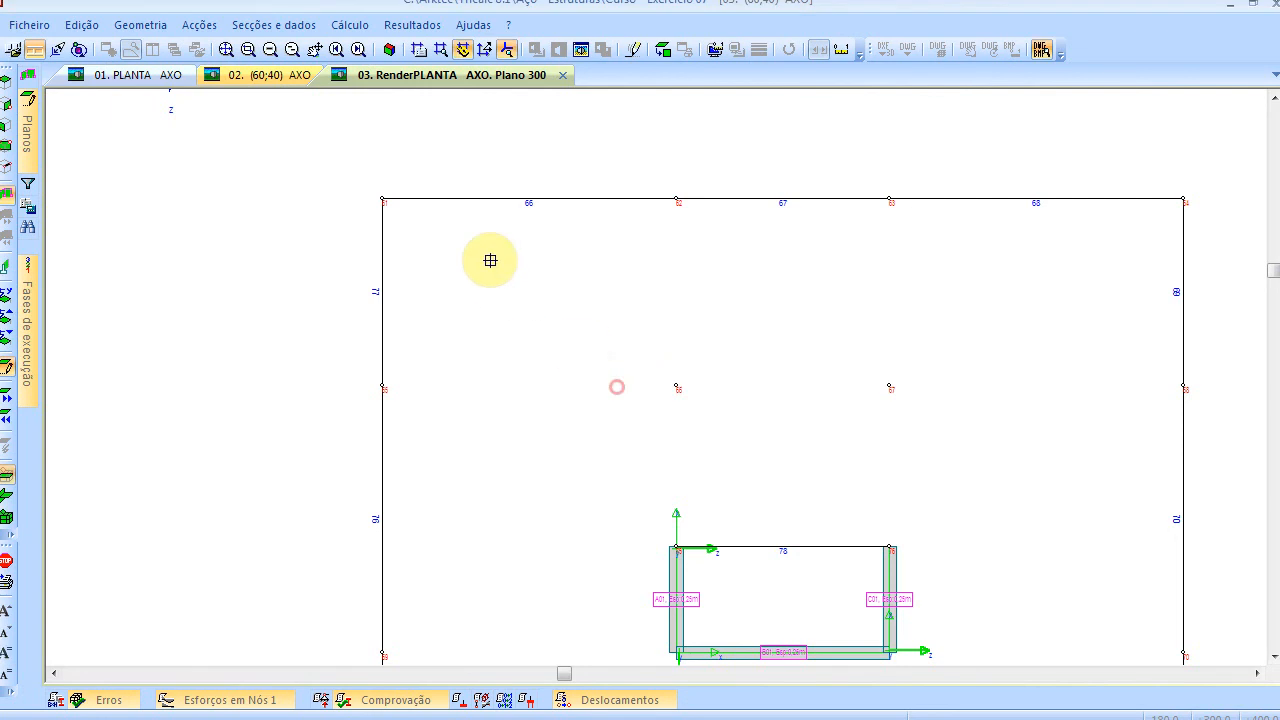
pyautogui.click(510, 134)
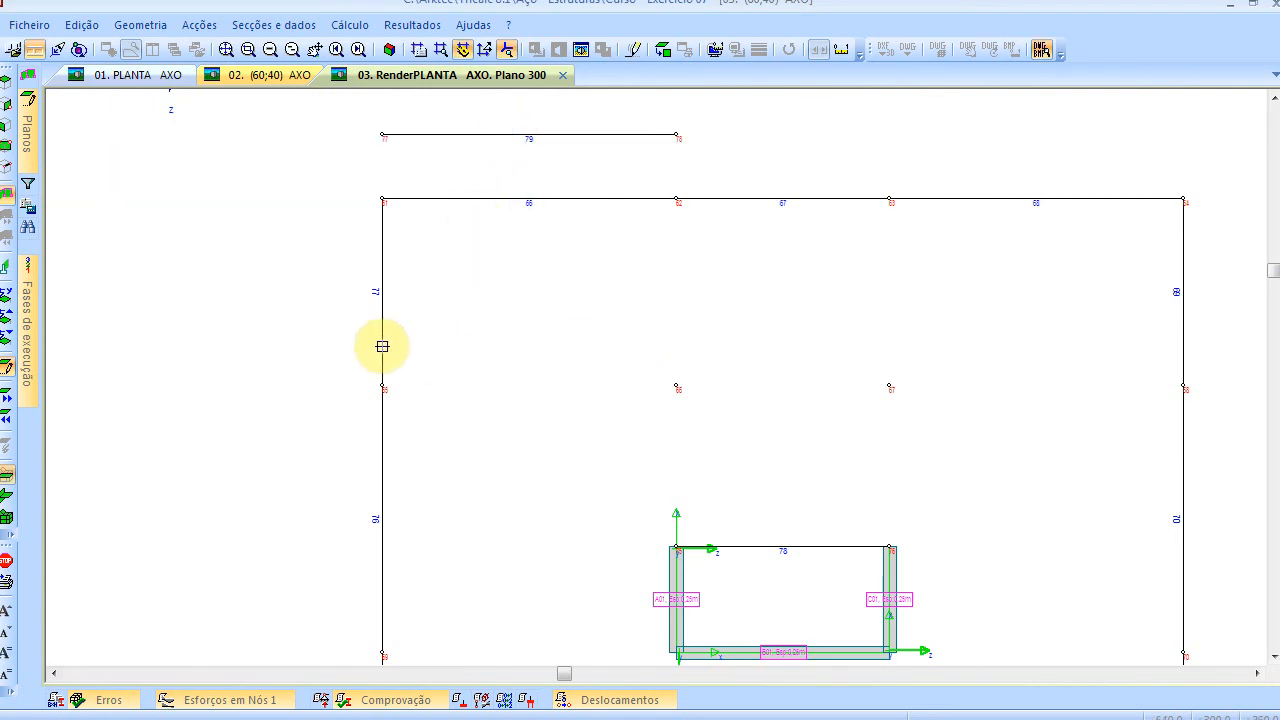
# Create outward parallel bars at 120 cm for the uppermost left and right side bars and the upper perimeter's right bar
pyautogui.click(380, 334)
pyautogui.click(280, 334)
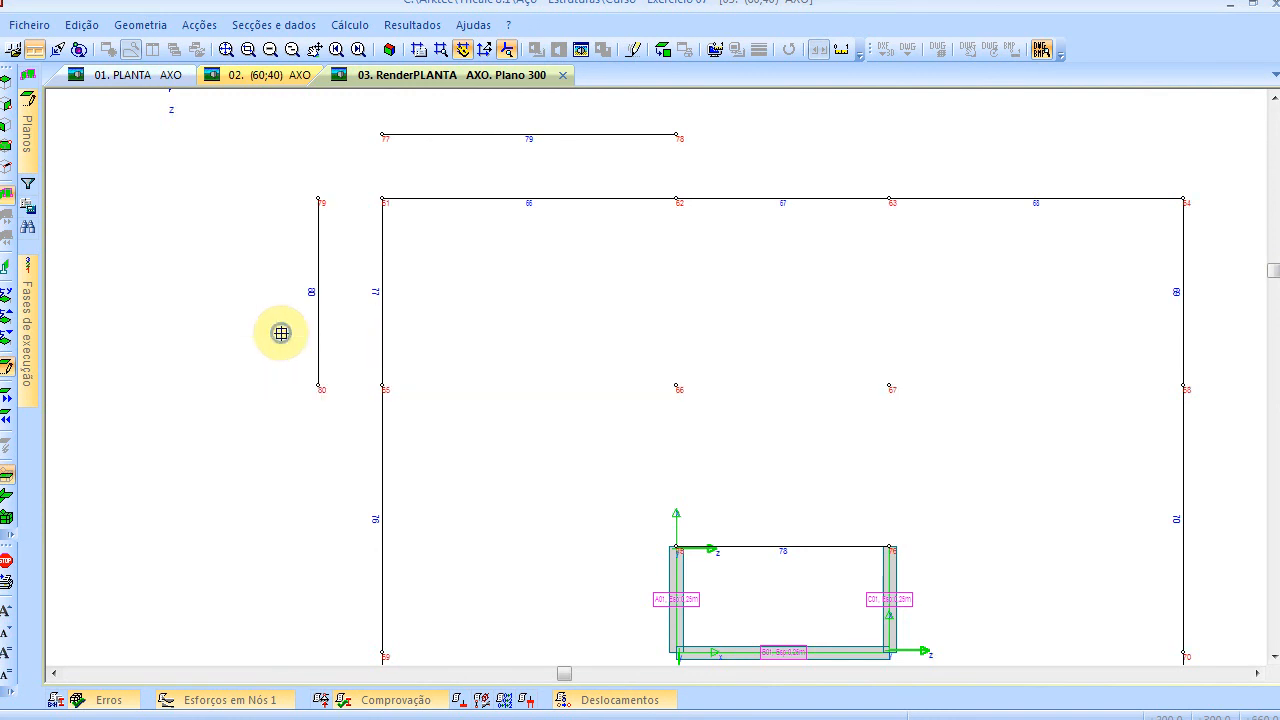
pyautogui.scroll(-1, 451, 361)
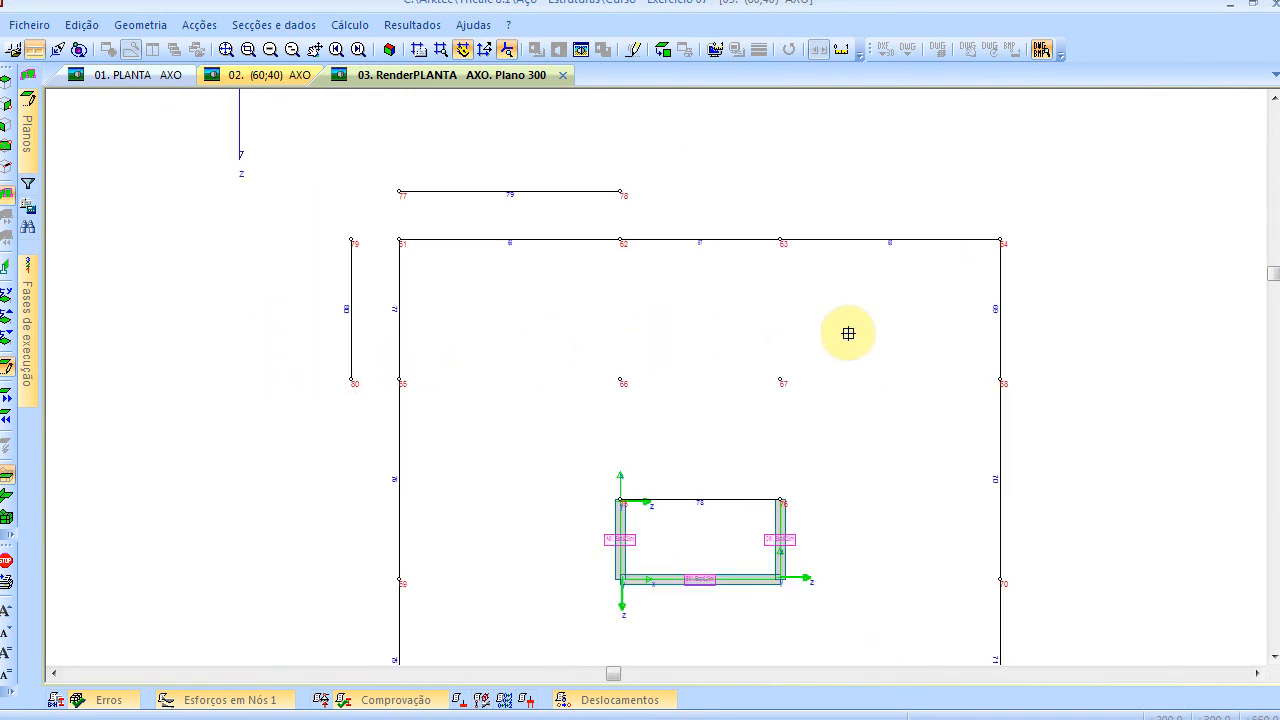
pyautogui.click(918, 241)
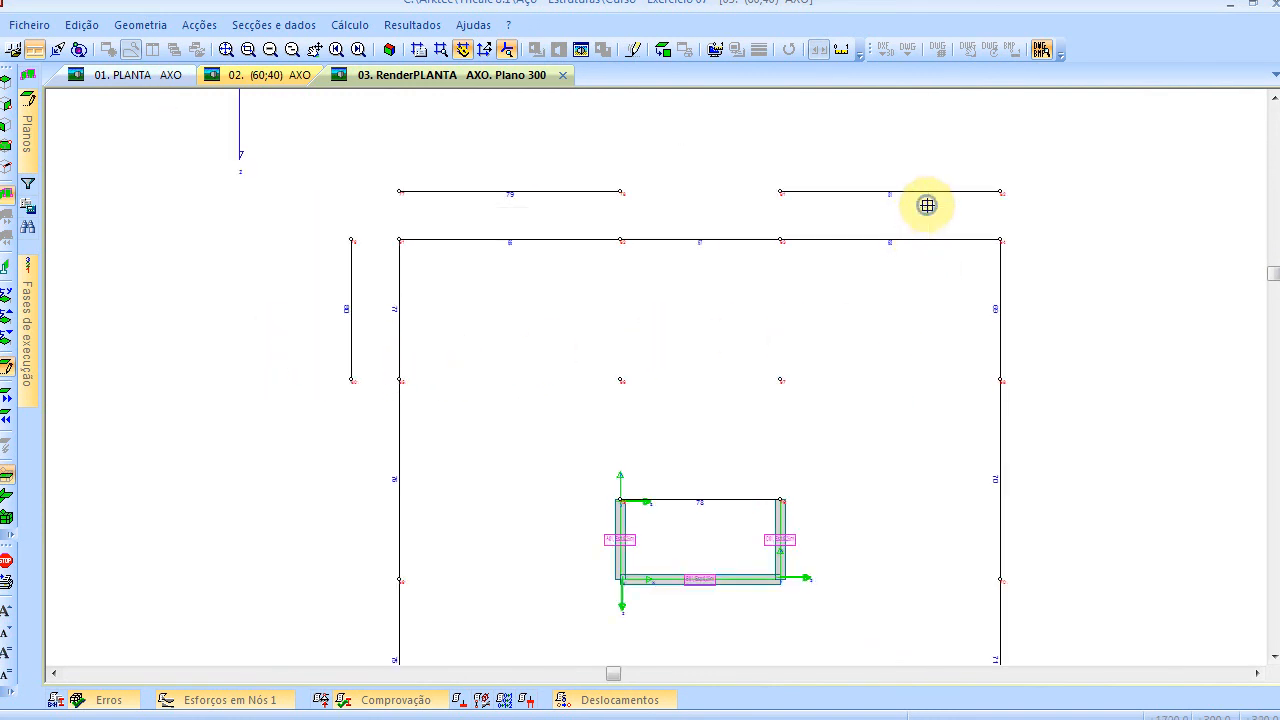
pyautogui.click(1046, 309)
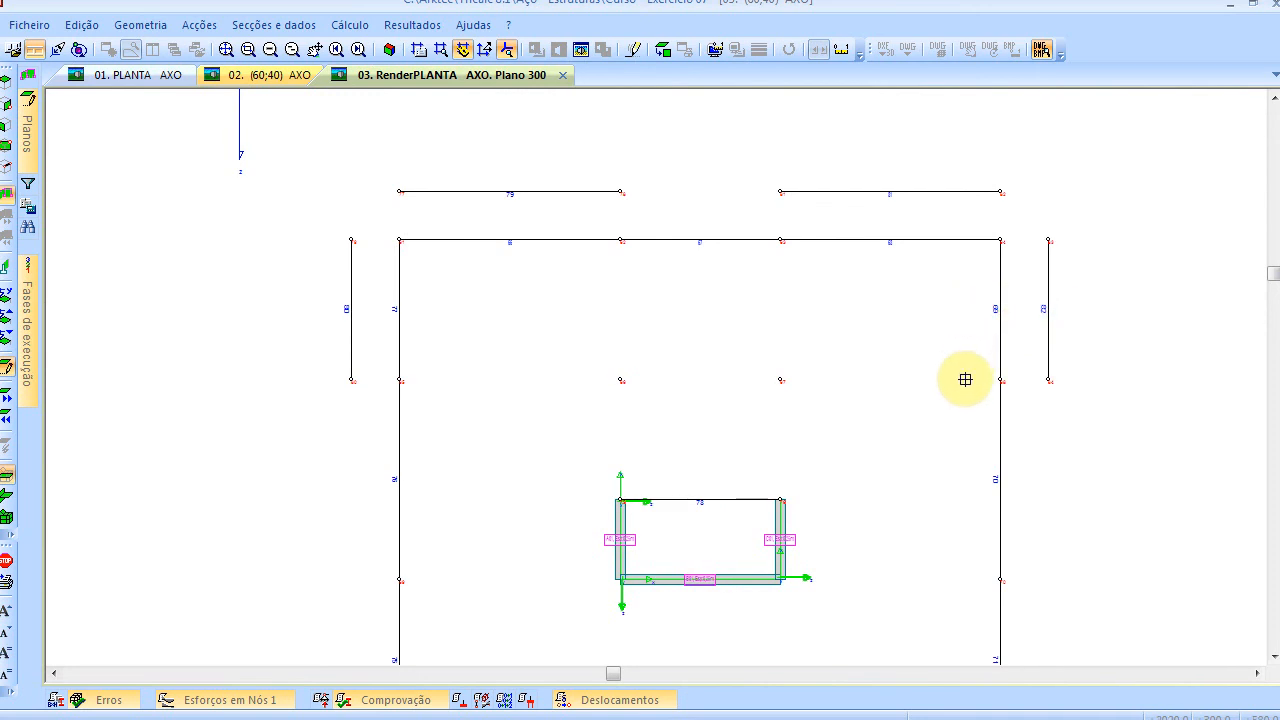
pyautogui.click(213, 297)
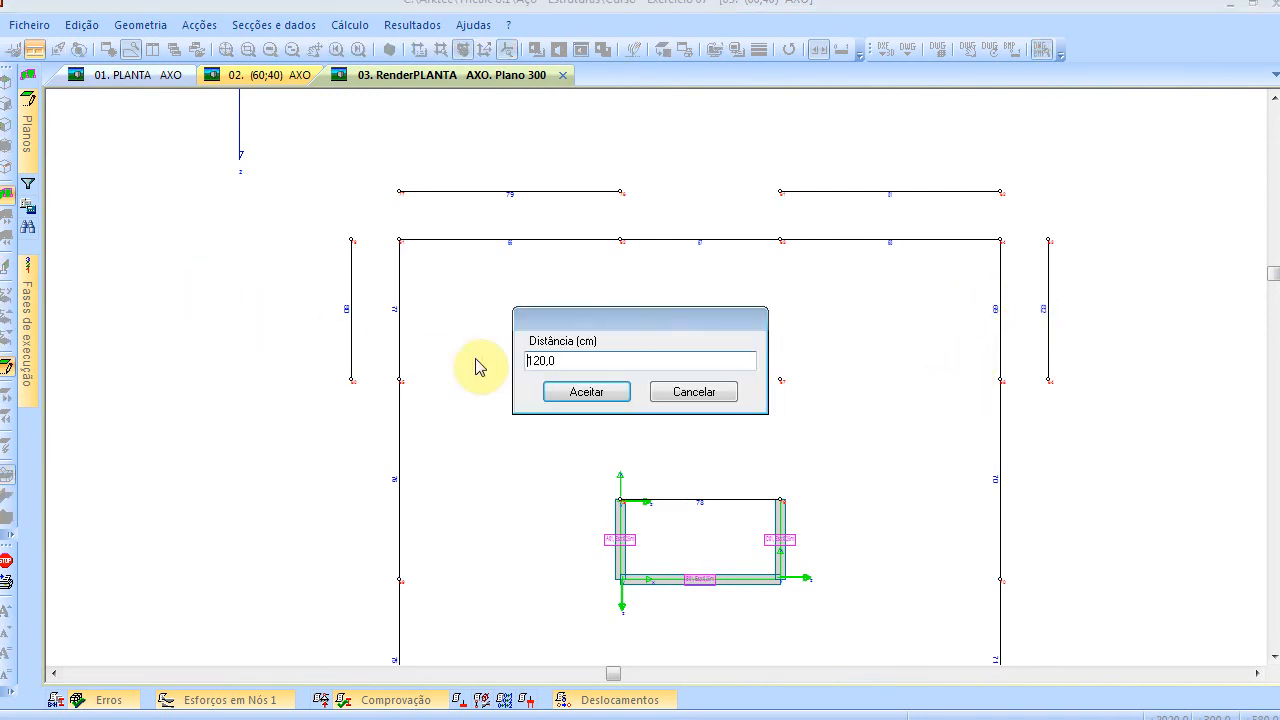
pyautogui.click(717, 389)
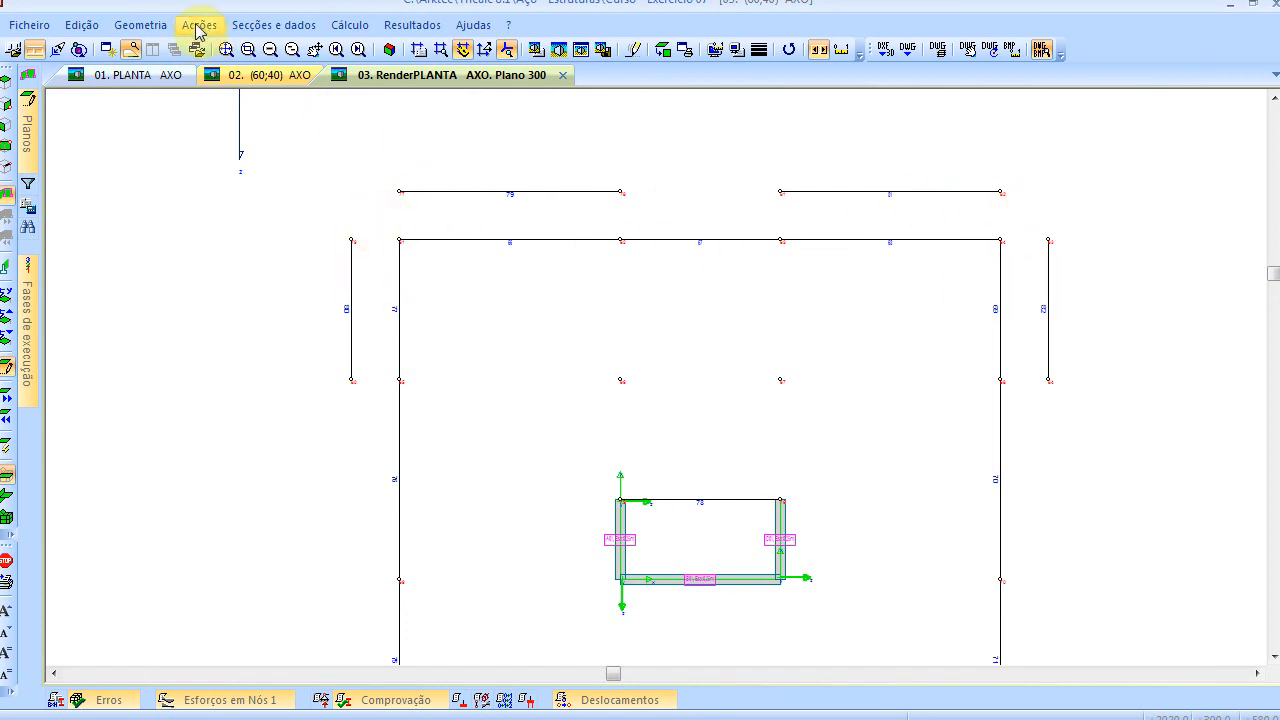
# Join the offset cantilever bars at the two upper outer corners with nodes by intersection
pyautogui.click(152, 29)
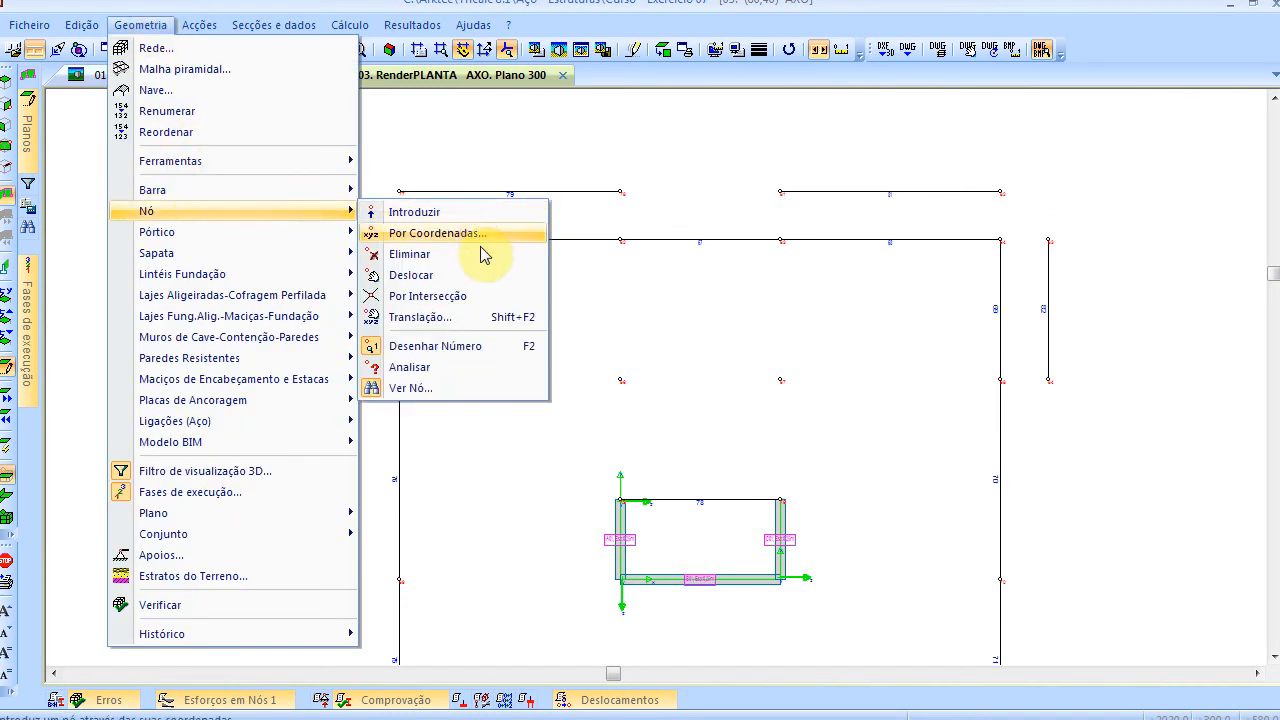
pyautogui.click(472, 299)
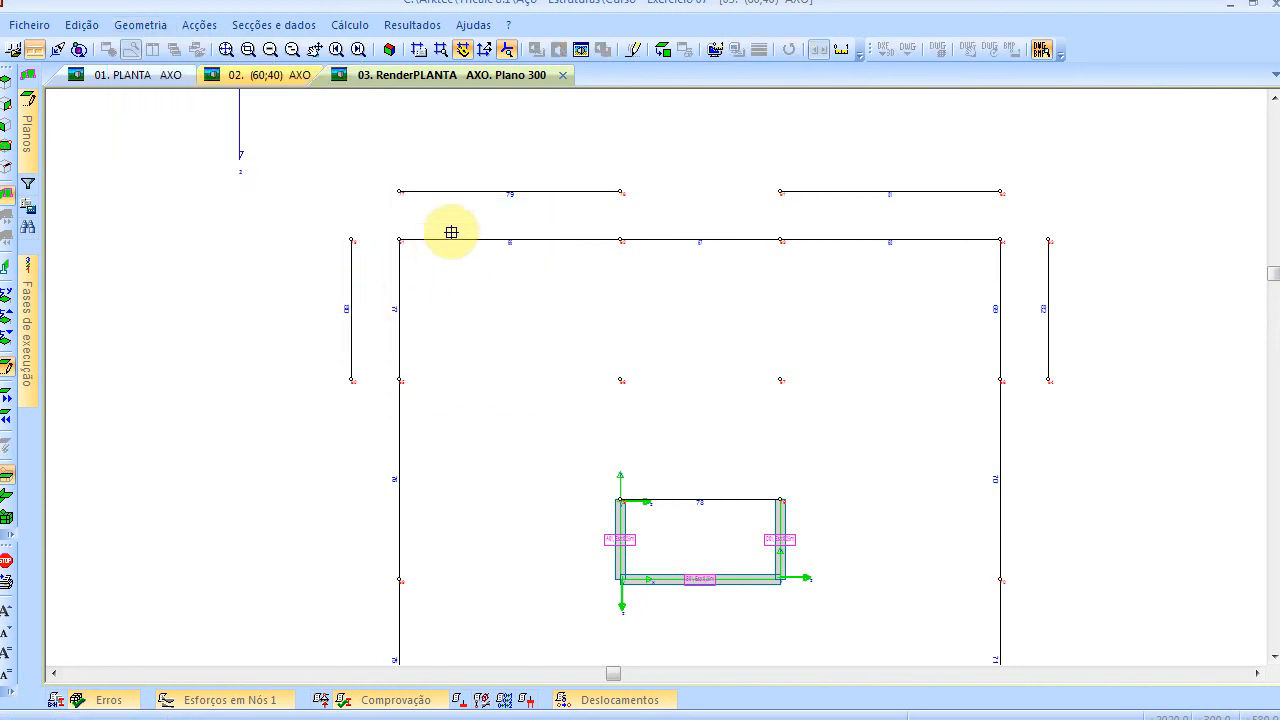
pyautogui.click(463, 191)
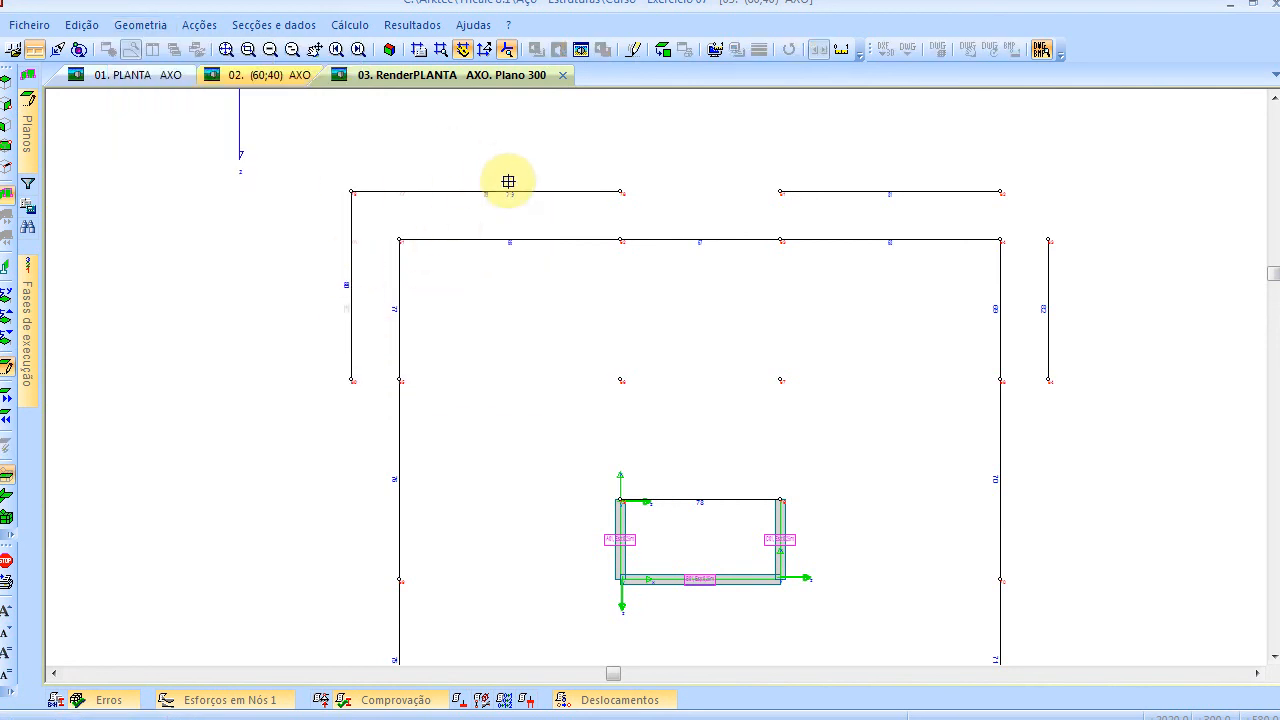
pyautogui.click(878, 191)
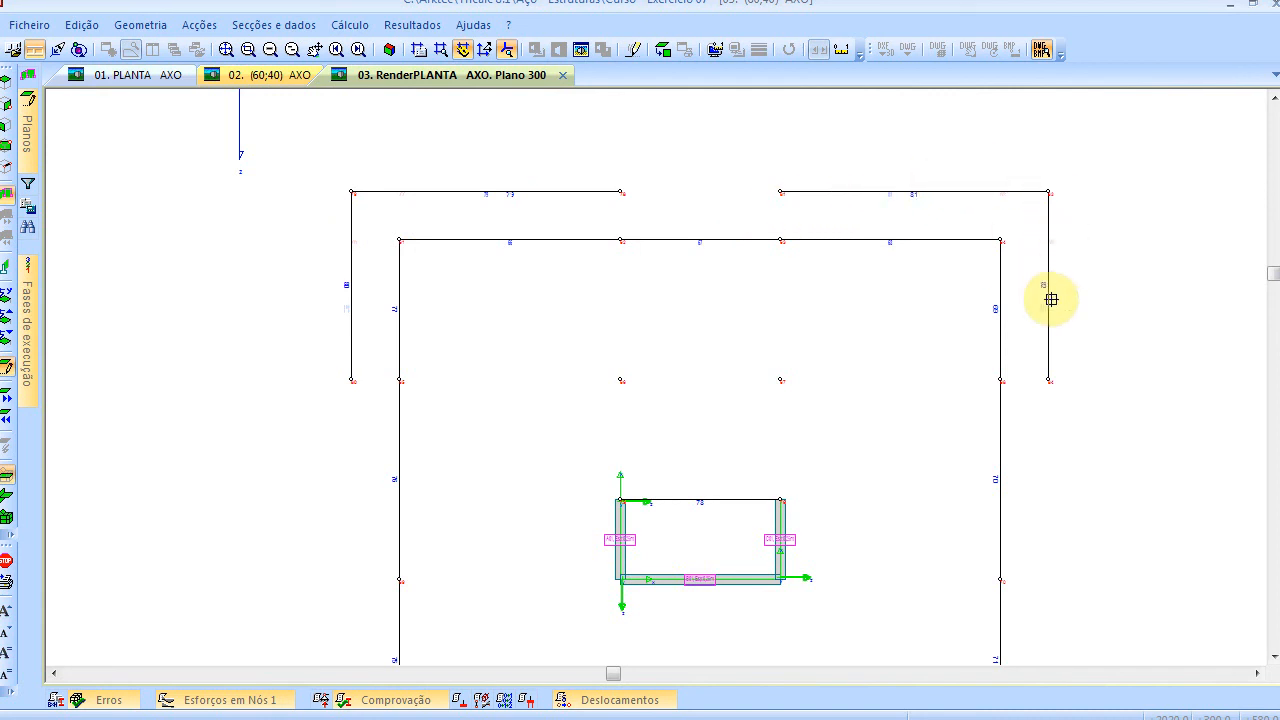
# Divide the left and right bars of the lower perimeter edge into 2 equal parts each
pyautogui.scroll(-2, 787, 365)
pyautogui.moveTo(777, 563); pyautogui.dragTo(711, 475, button='middle')
pyautogui.scroll(1, 676, 521)
pyautogui.scroll(1, 676, 521)
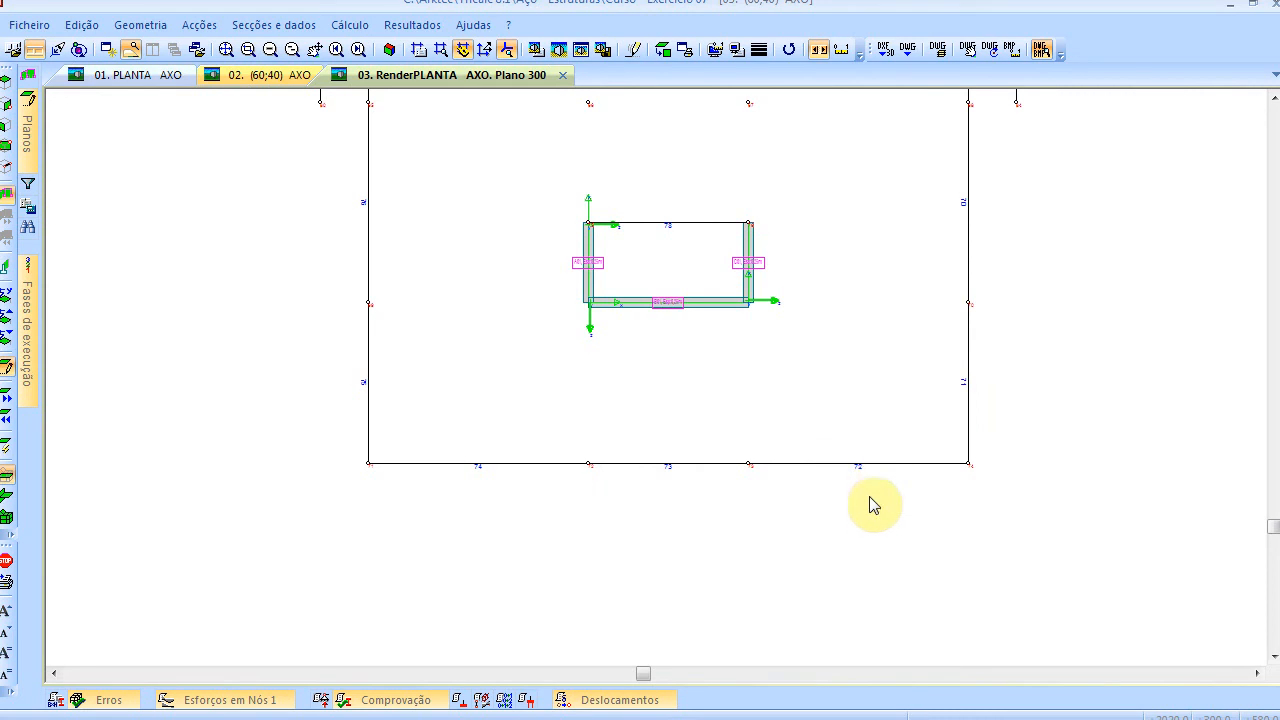
pyautogui.click(130, 28)
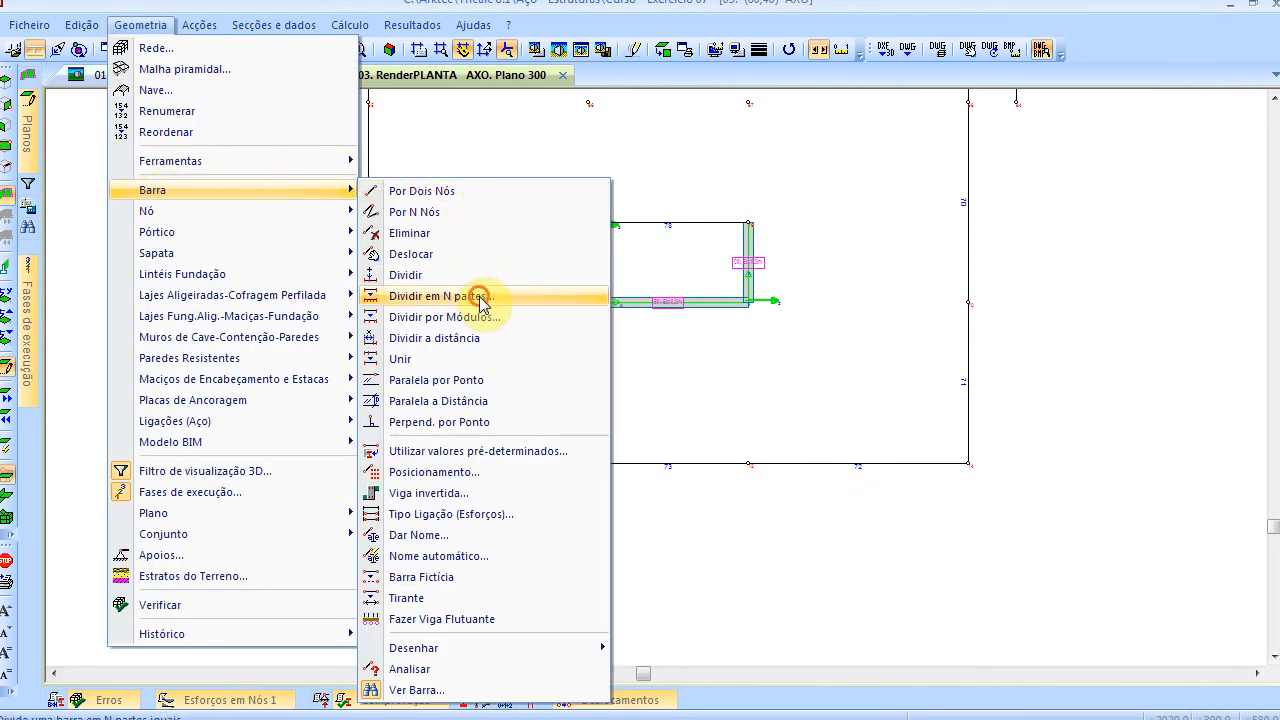
pyautogui.click(481, 298)
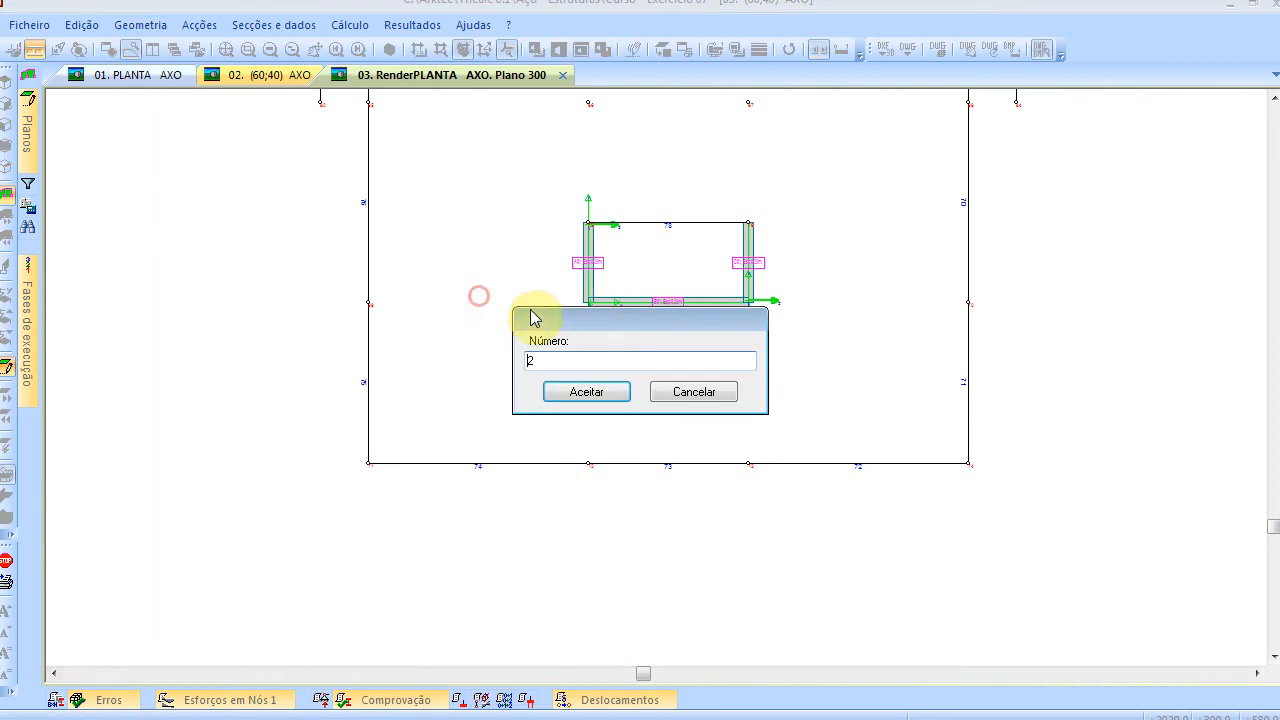
pyautogui.click(591, 400)
pyautogui.click(497, 466)
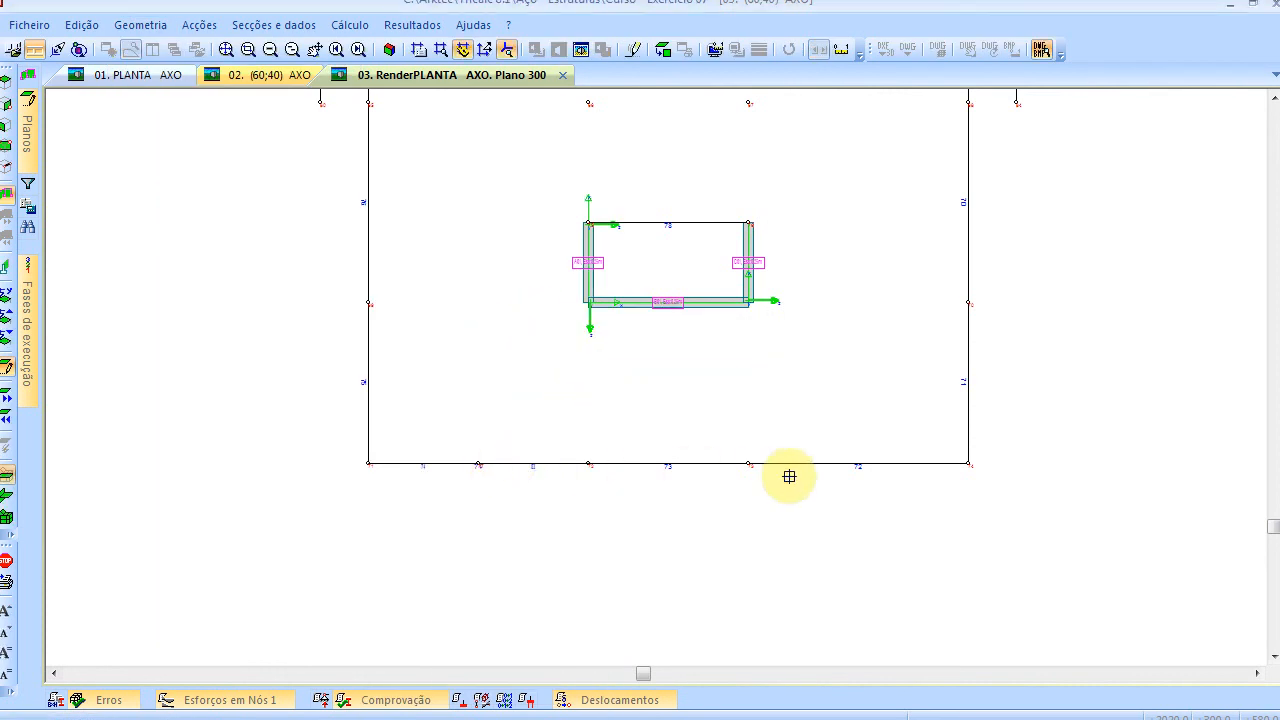
pyautogui.scroll(3, 864, 472)
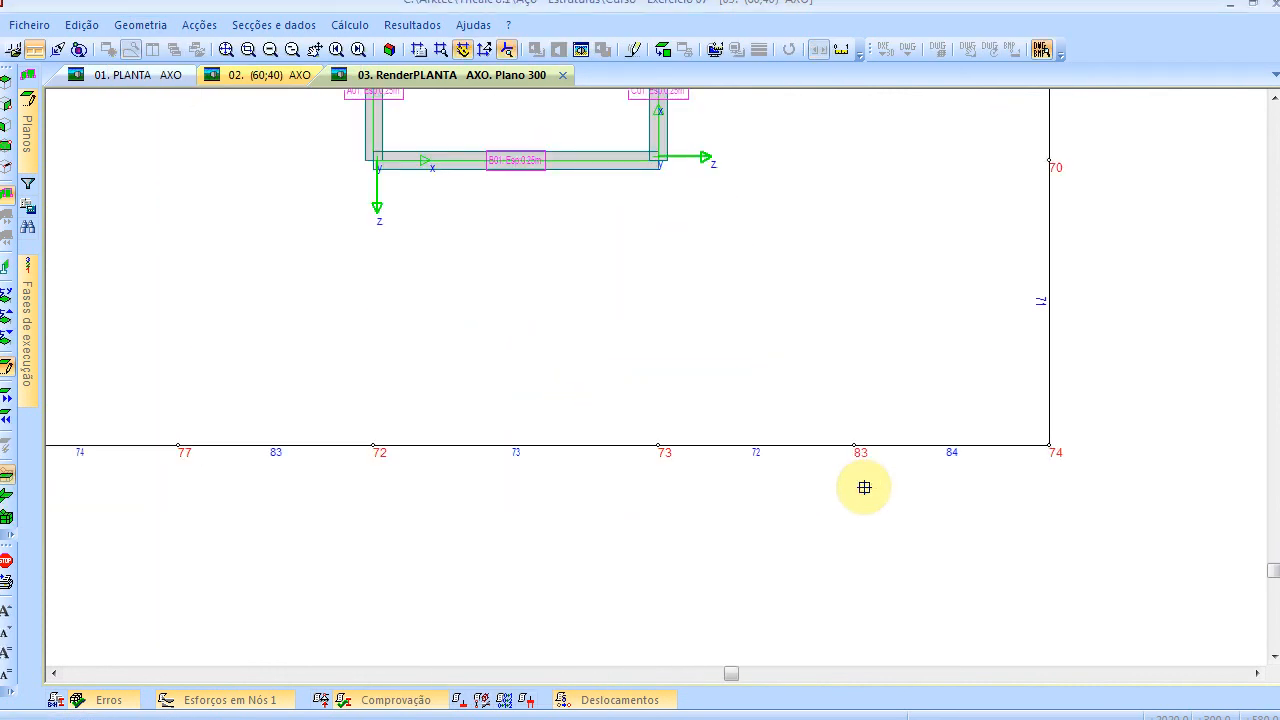
pyautogui.moveTo(786, 461); pyautogui.dragTo(902, 458, button='middle')
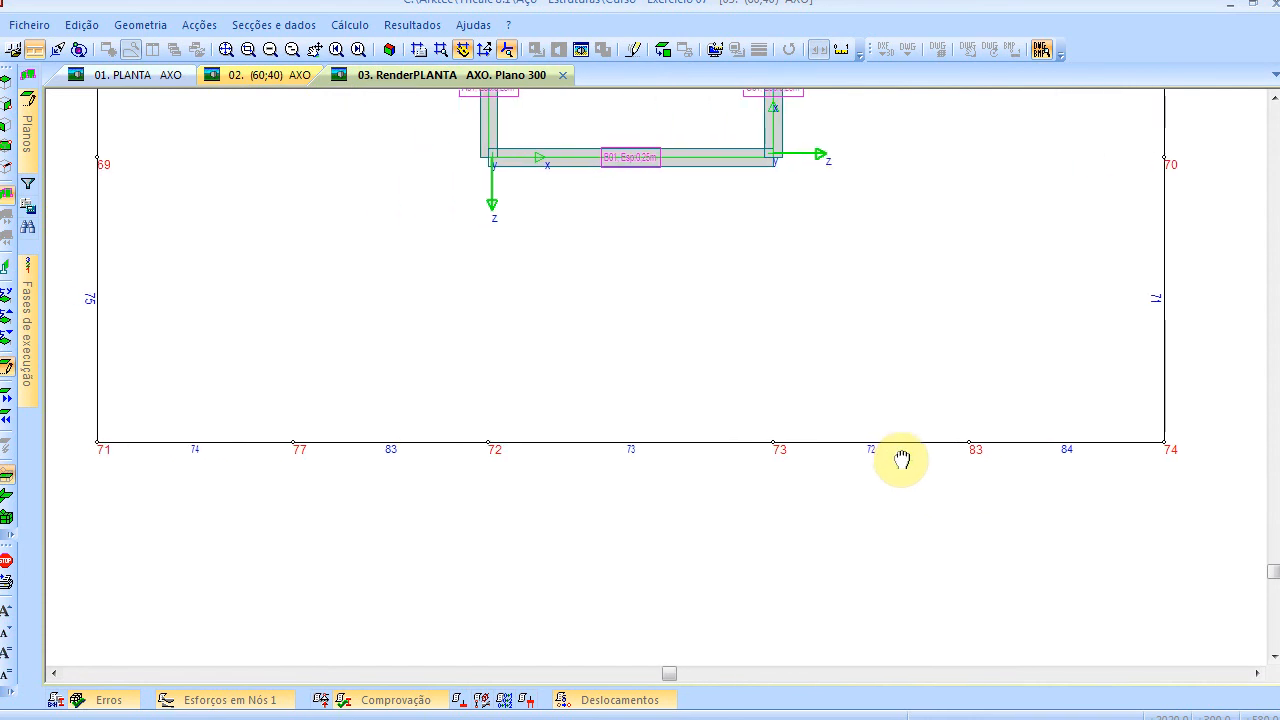
pyautogui.rightClick(585, 504)
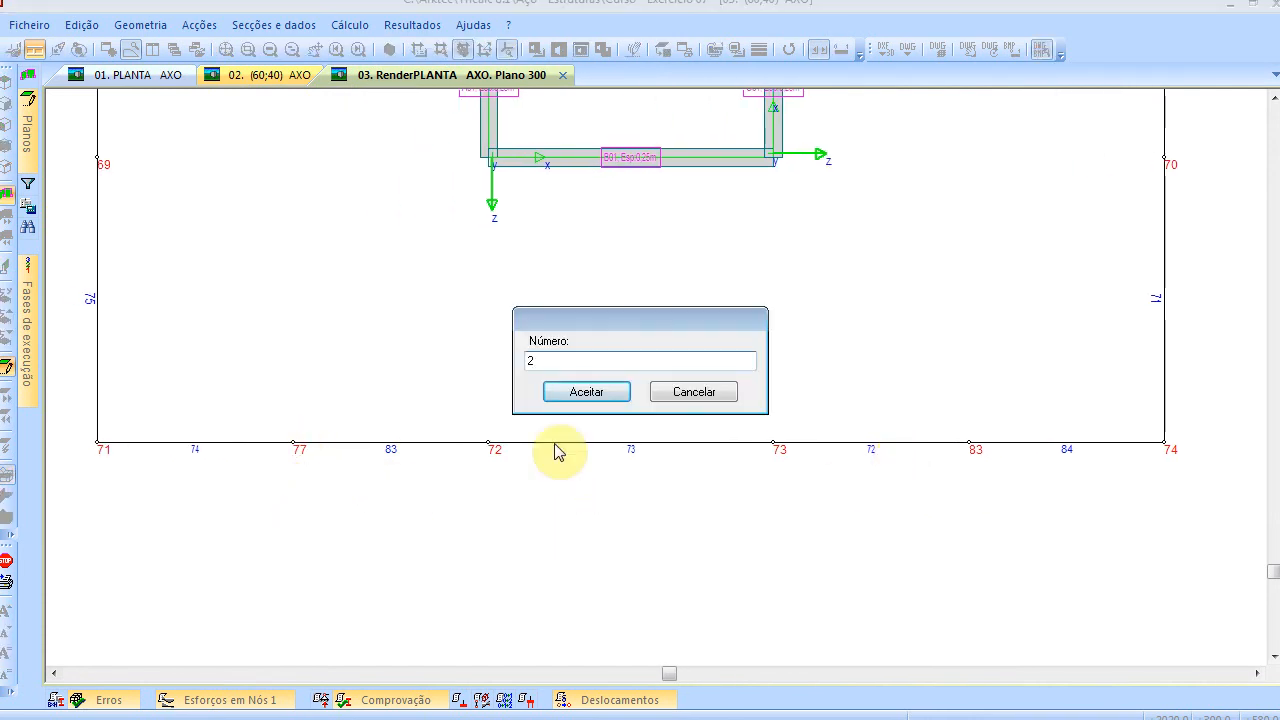
pyautogui.click(697, 396)
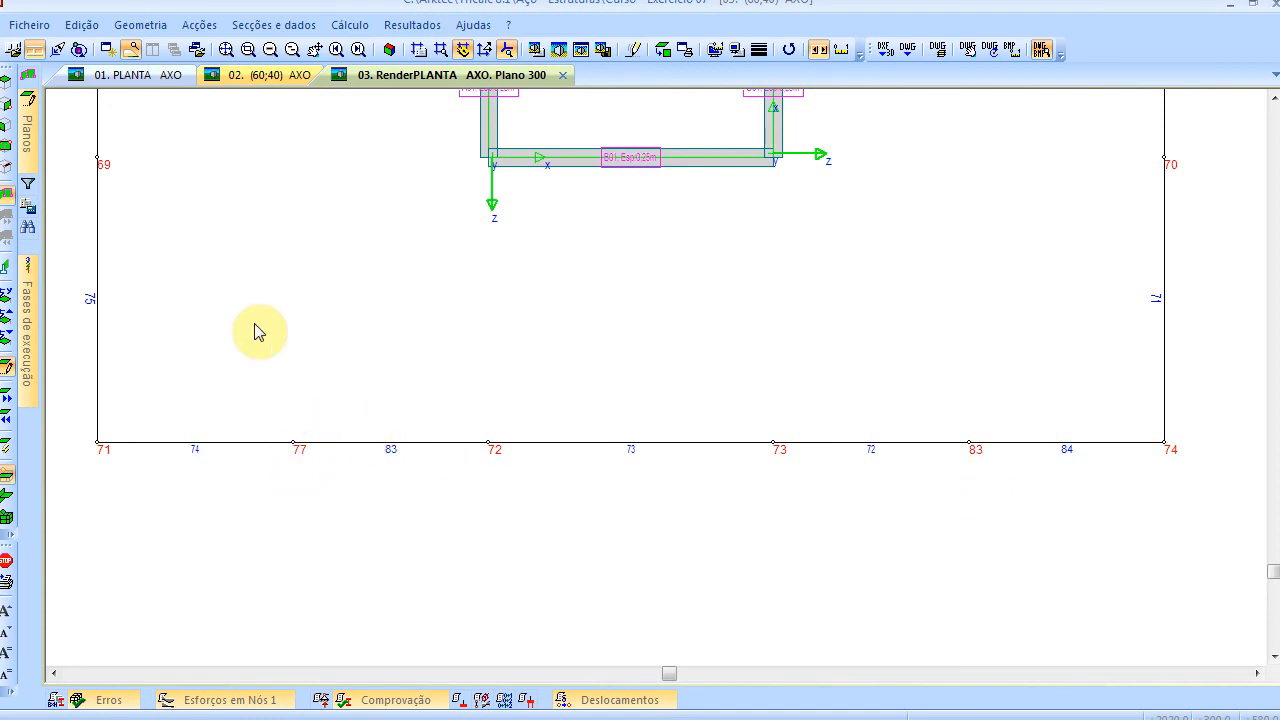
# Try copying the lower-left bar's midpoint node by a 100 cm Z translation, creating bars only if they exist, and undo it
pyautogui.rightClick(214, 213)
pyautogui.moveTo(248, 268)
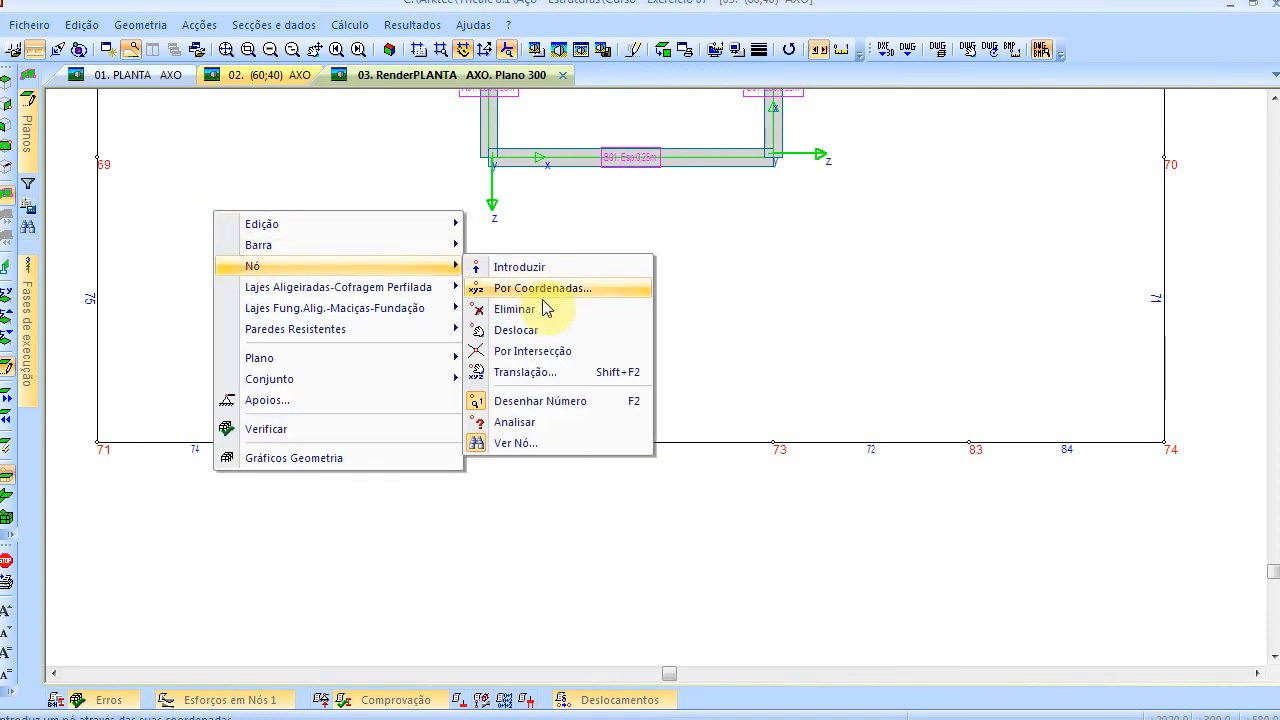
pyautogui.click(598, 366)
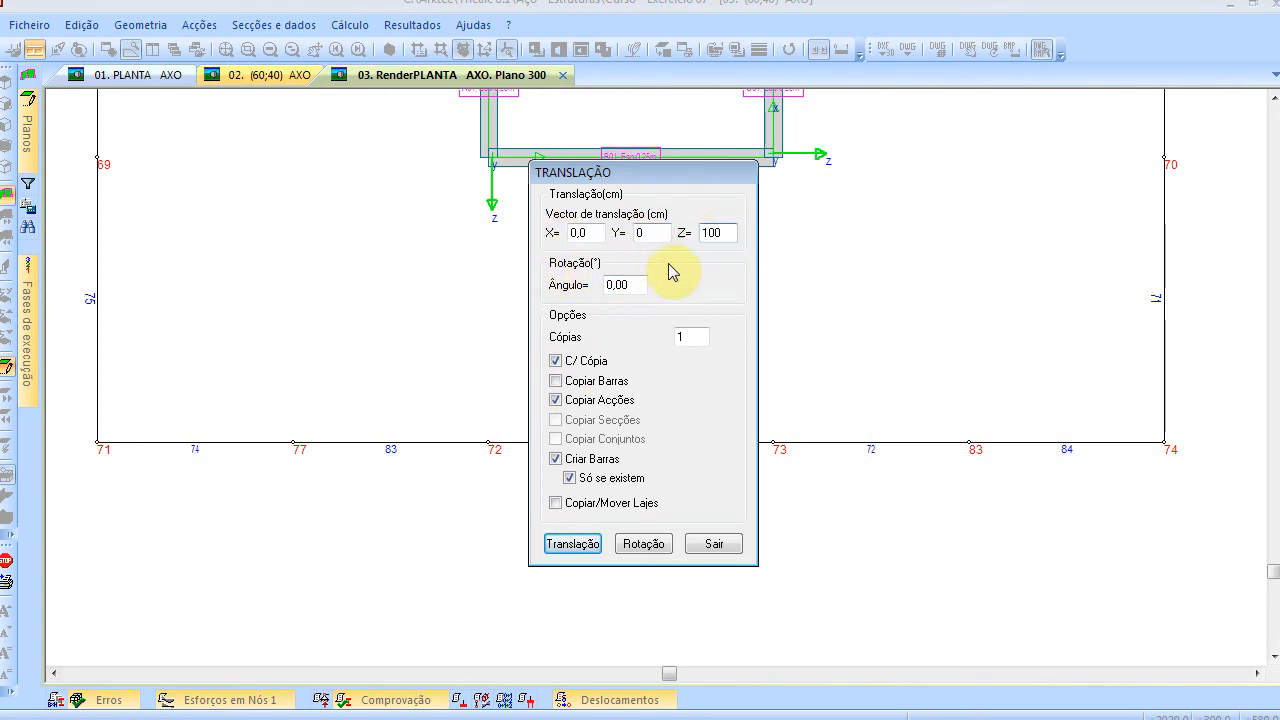
pyautogui.click(583, 543)
pyautogui.moveTo(267, 413); pyautogui.dragTo(323, 487)
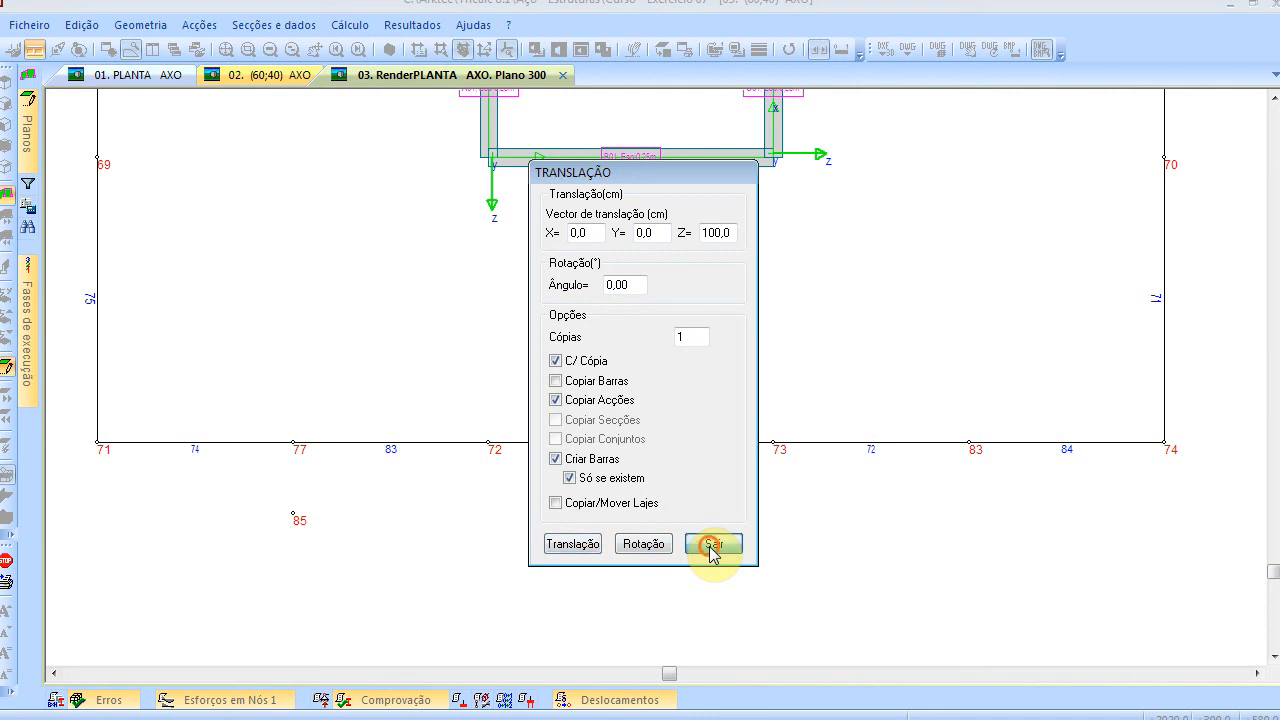
pyautogui.click(713, 545)
pyautogui.click(88, 28)
pyautogui.click(90, 24)
# Copy the midpoint nodes of the lower edge's left and right bars by Z = 100 cm, creating connecting bars without the only-if-existing restriction
pyautogui.rightClick(274, 211)
pyautogui.click(313, 263)
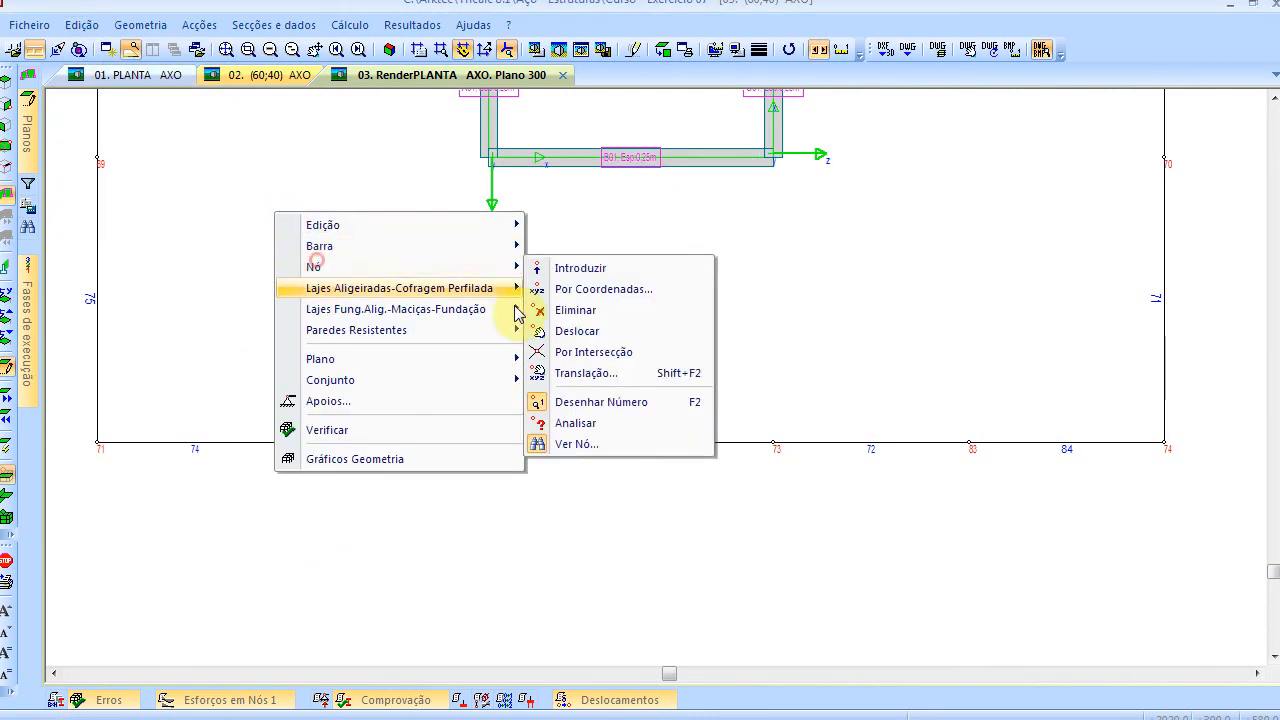
pyautogui.click(623, 374)
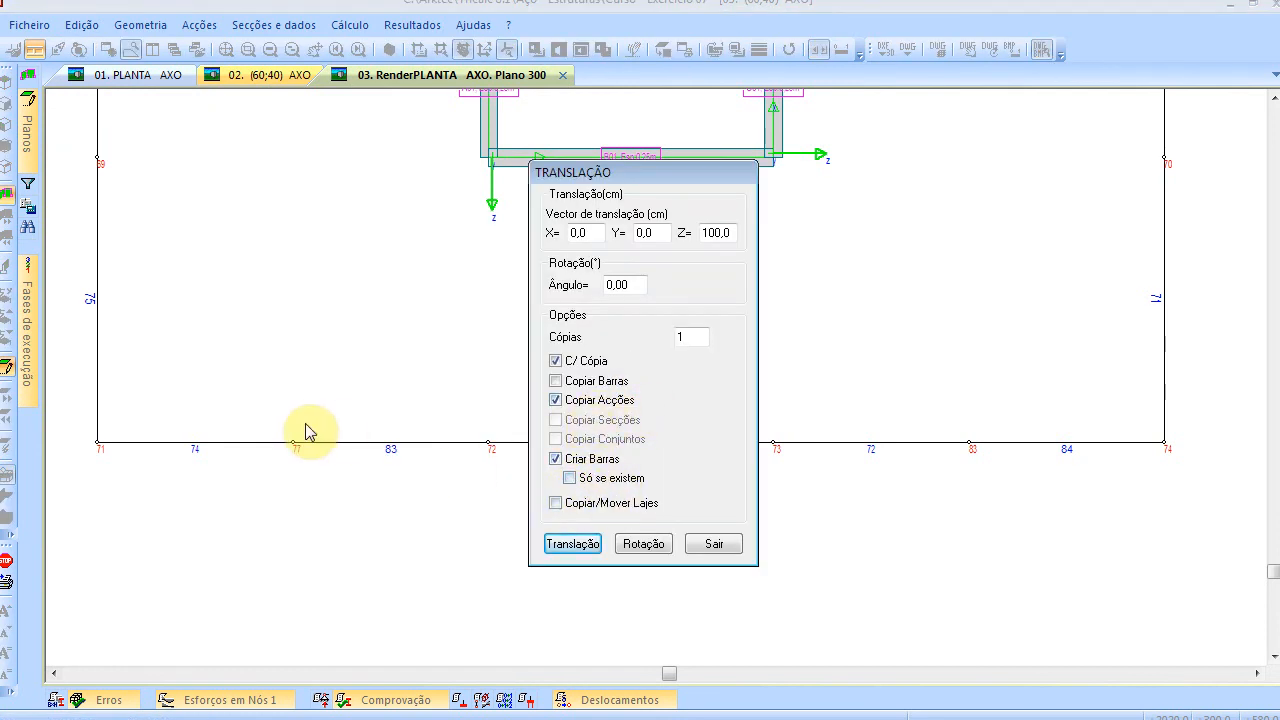
pyautogui.click(573, 543)
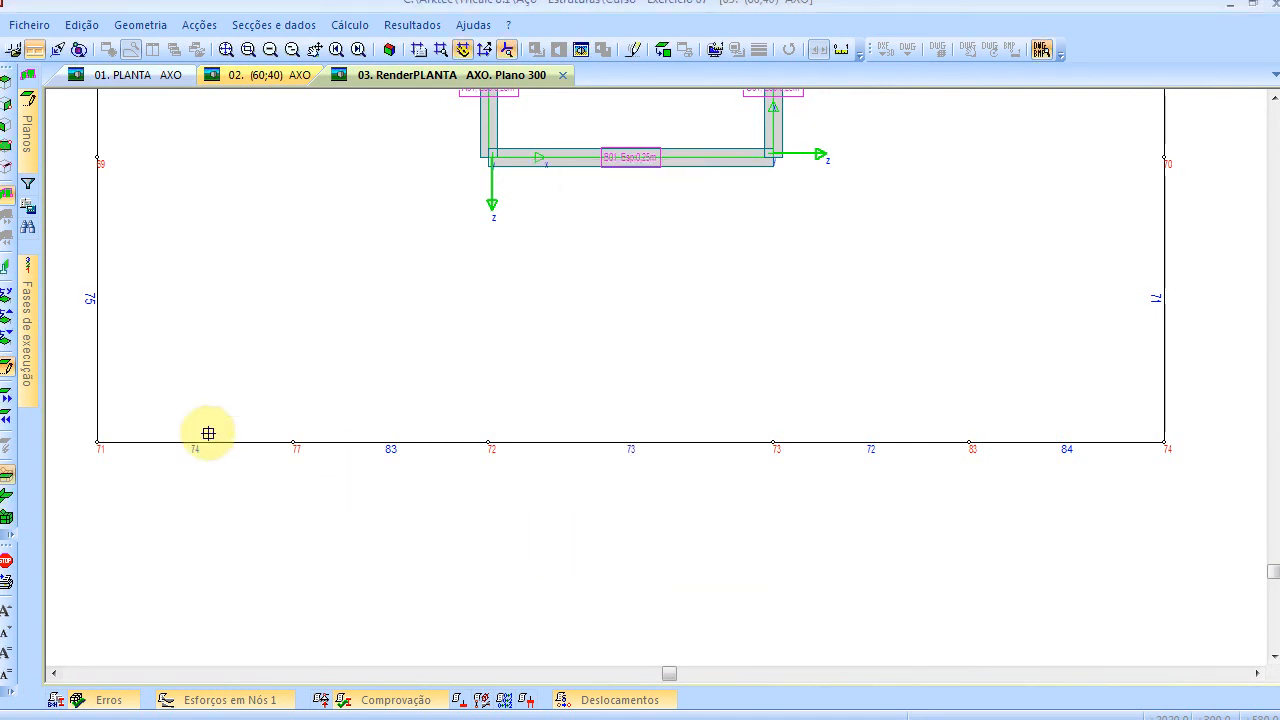
pyautogui.click(296, 448)
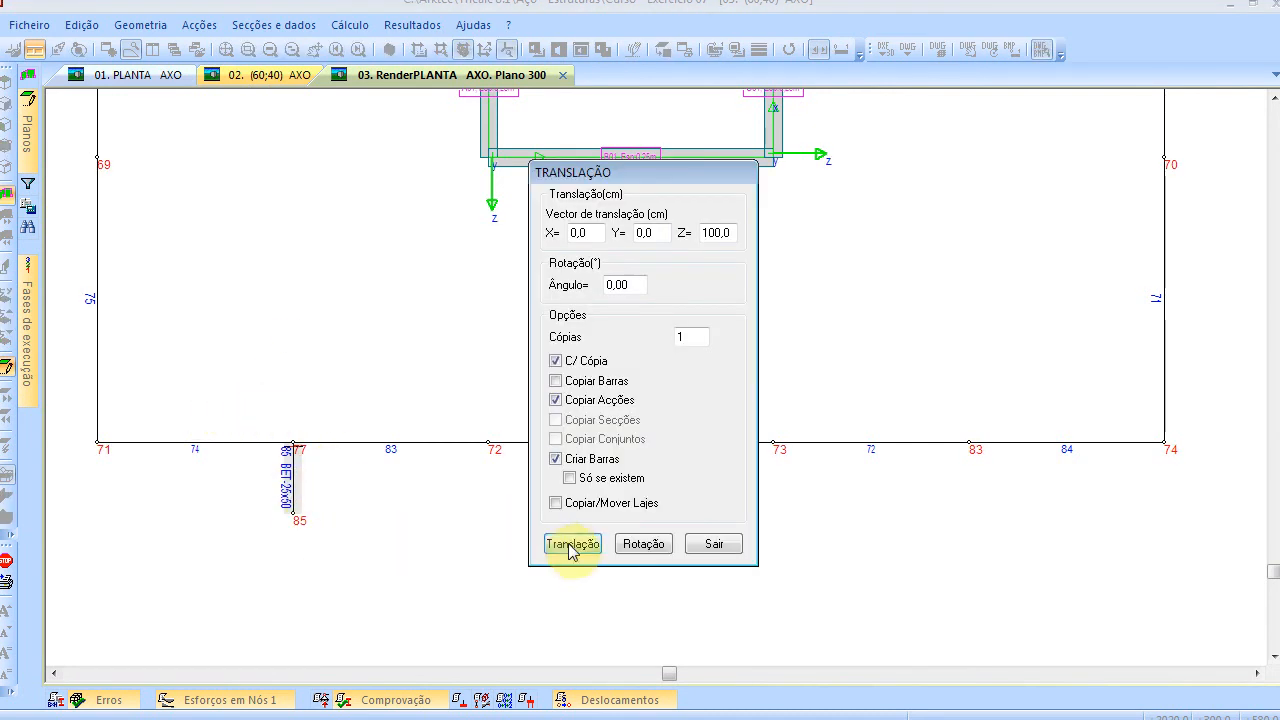
pyautogui.click(573, 543)
pyautogui.click(954, 428)
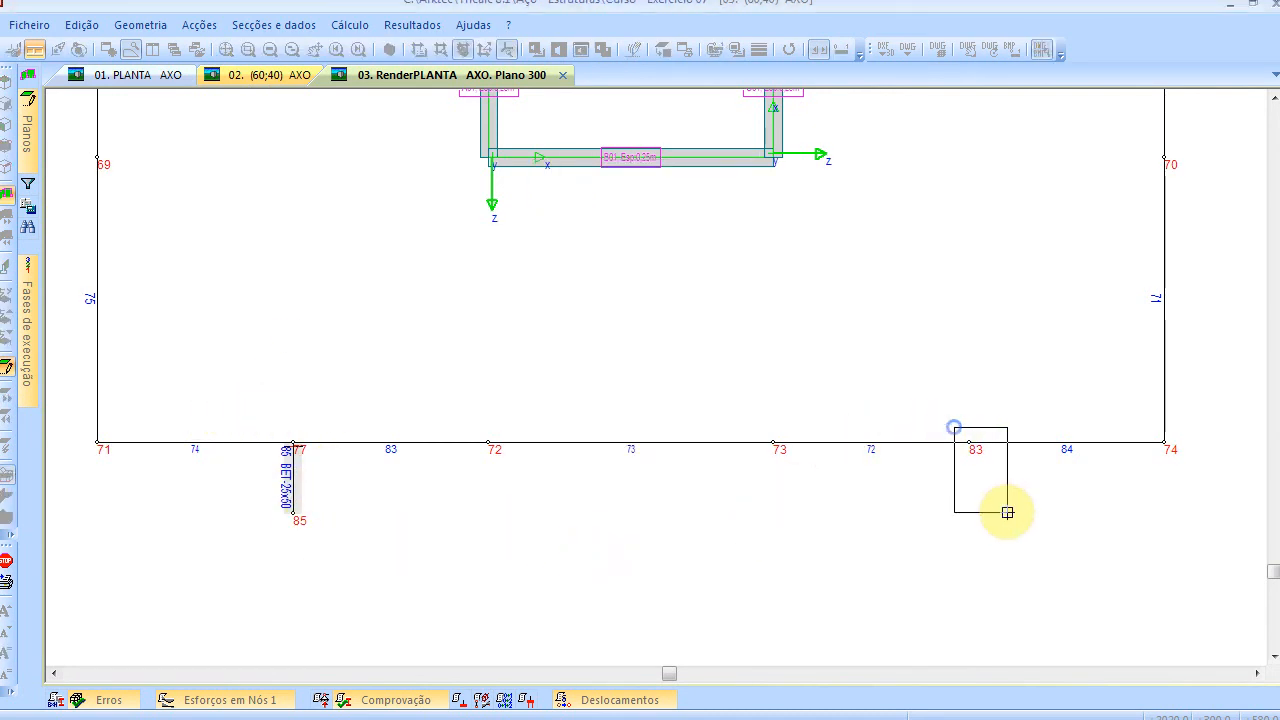
pyautogui.click(1007, 512)
pyautogui.click(713, 539)
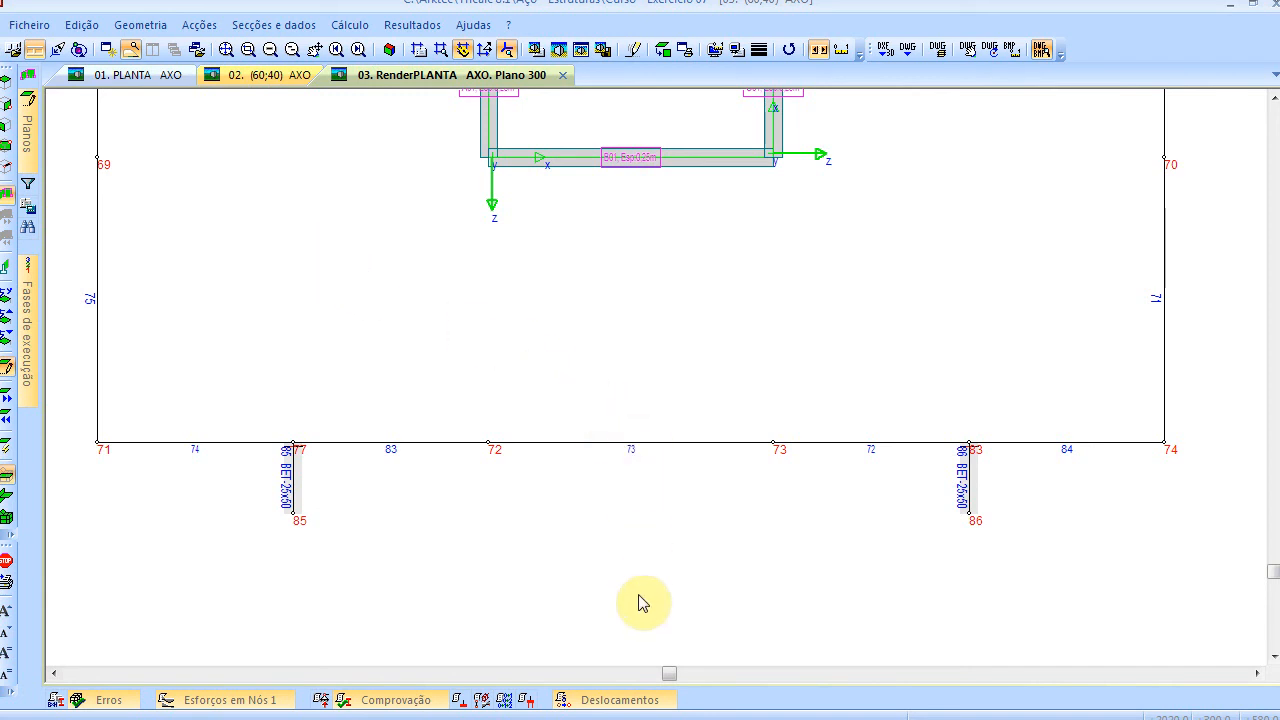
# Divide the middle bar of the lower perimeter edge into 2 equal parts
pyautogui.rightClick(285, 243)
pyautogui.moveTo(310, 265)
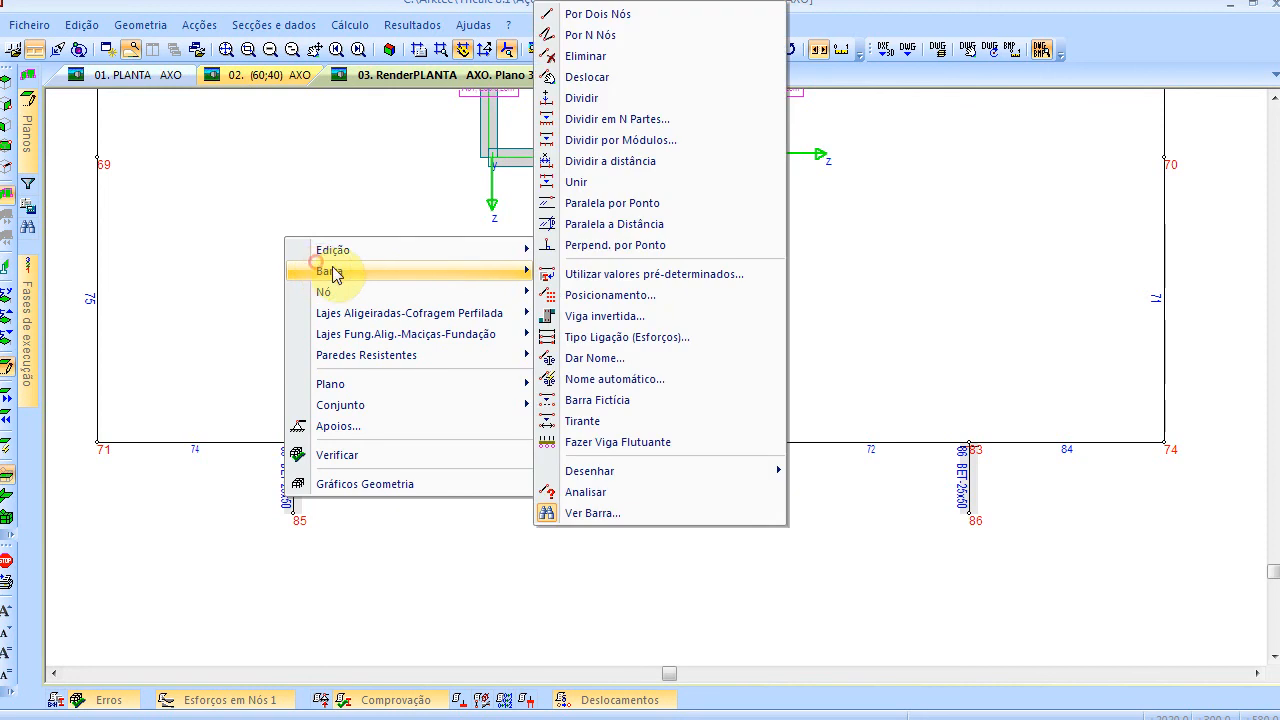
pyautogui.click(667, 119)
pyautogui.click(620, 395)
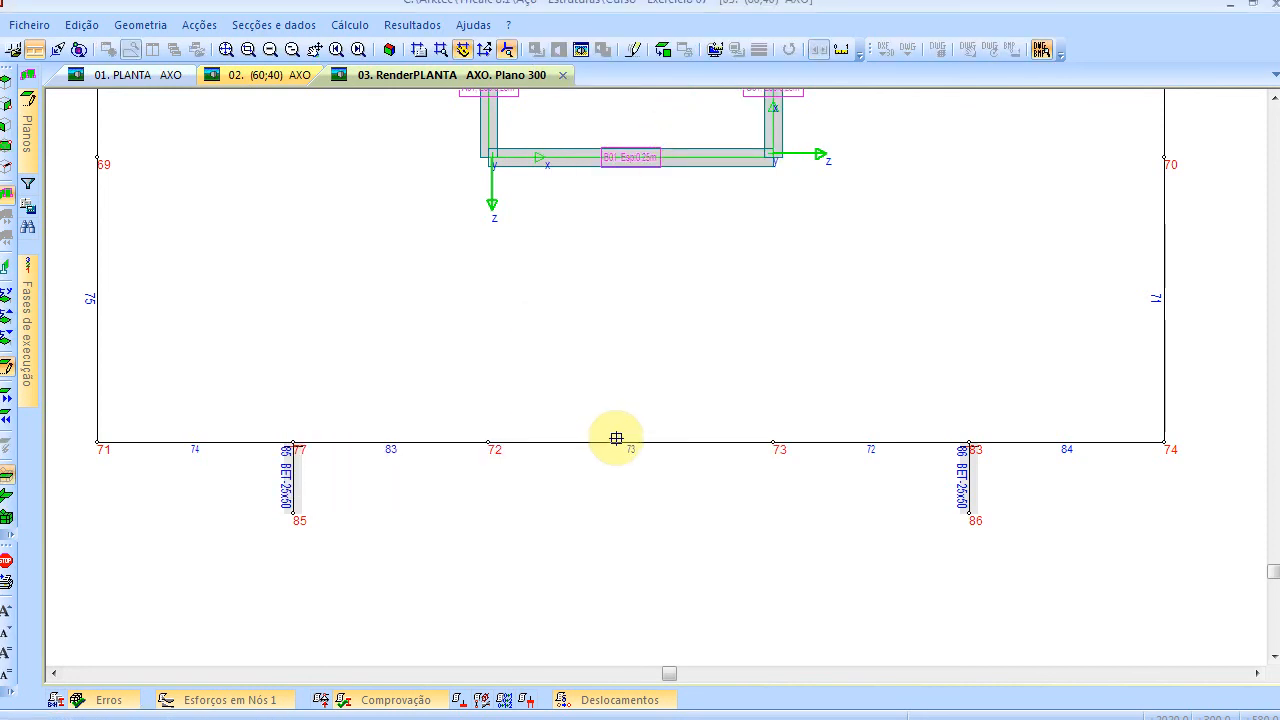
pyautogui.rightClick(427, 257)
pyautogui.click(677, 393)
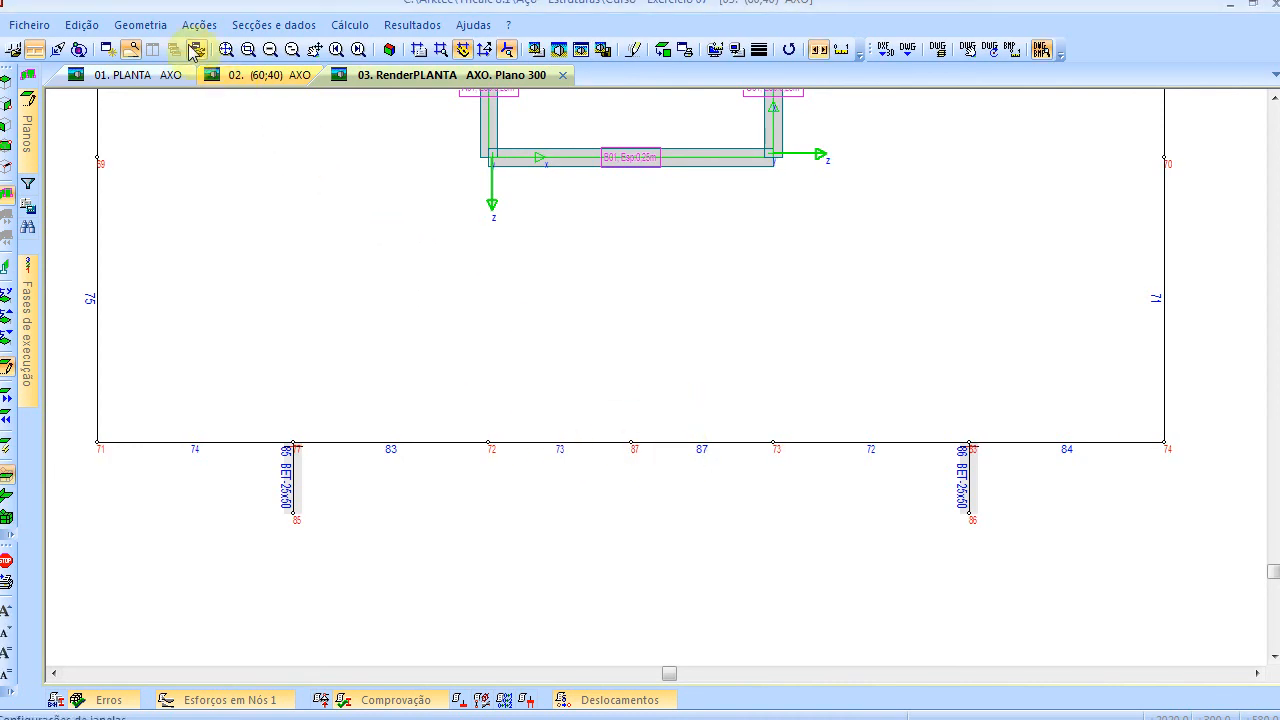
# Copy the lower middle bar's midpoint node by a Z translation of 200 cm, creating a connecting bar
pyautogui.click(140, 25)
pyautogui.moveTo(218, 208)
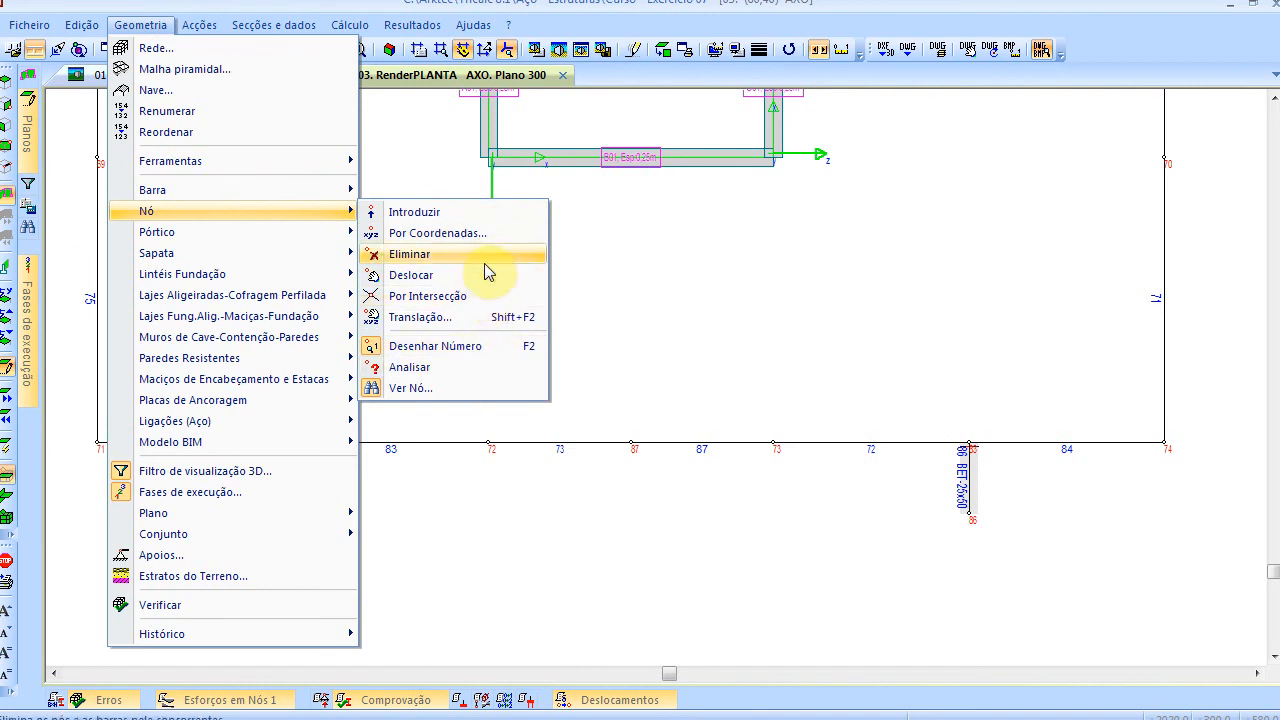
pyautogui.click(492, 317)
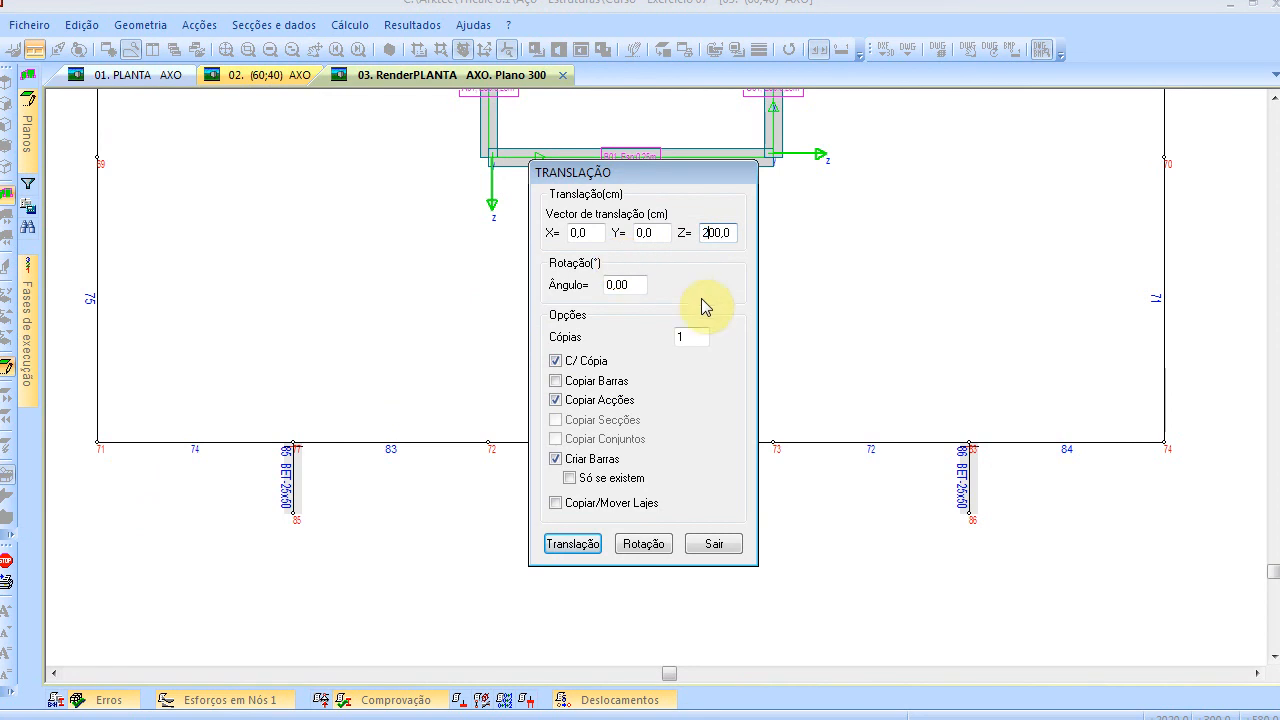
pyautogui.click(573, 544)
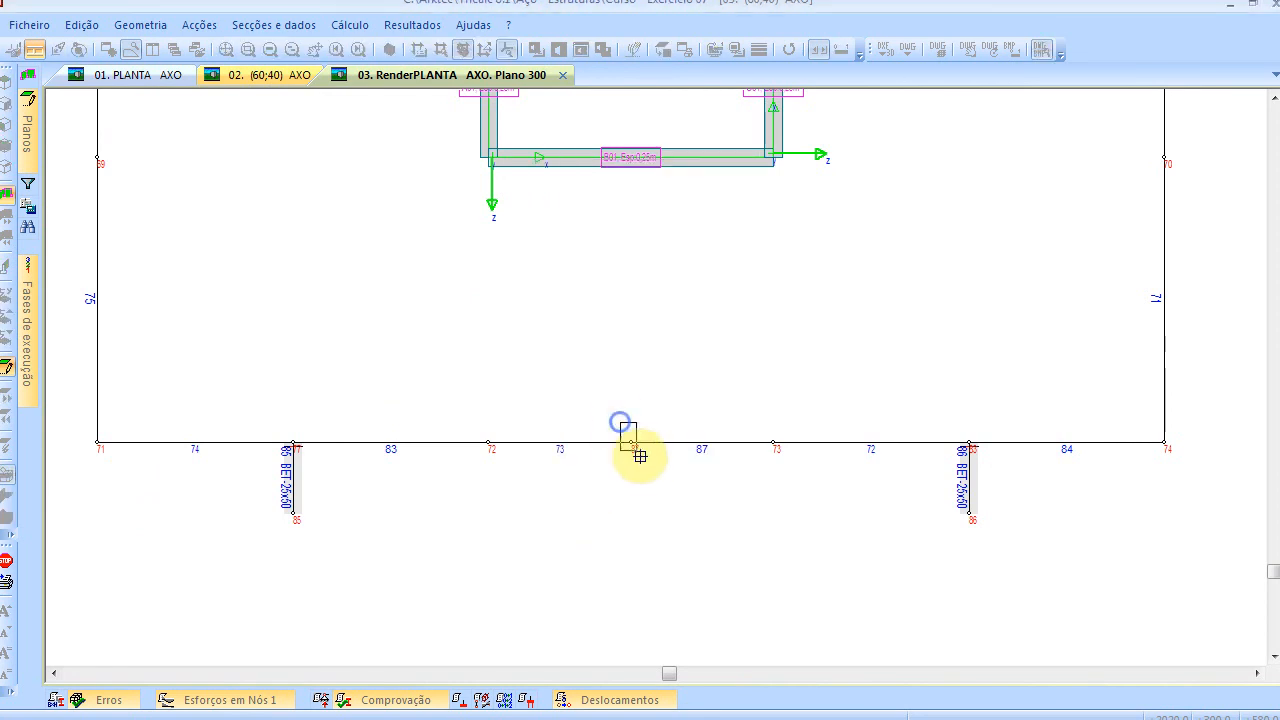
pyautogui.click(712, 548)
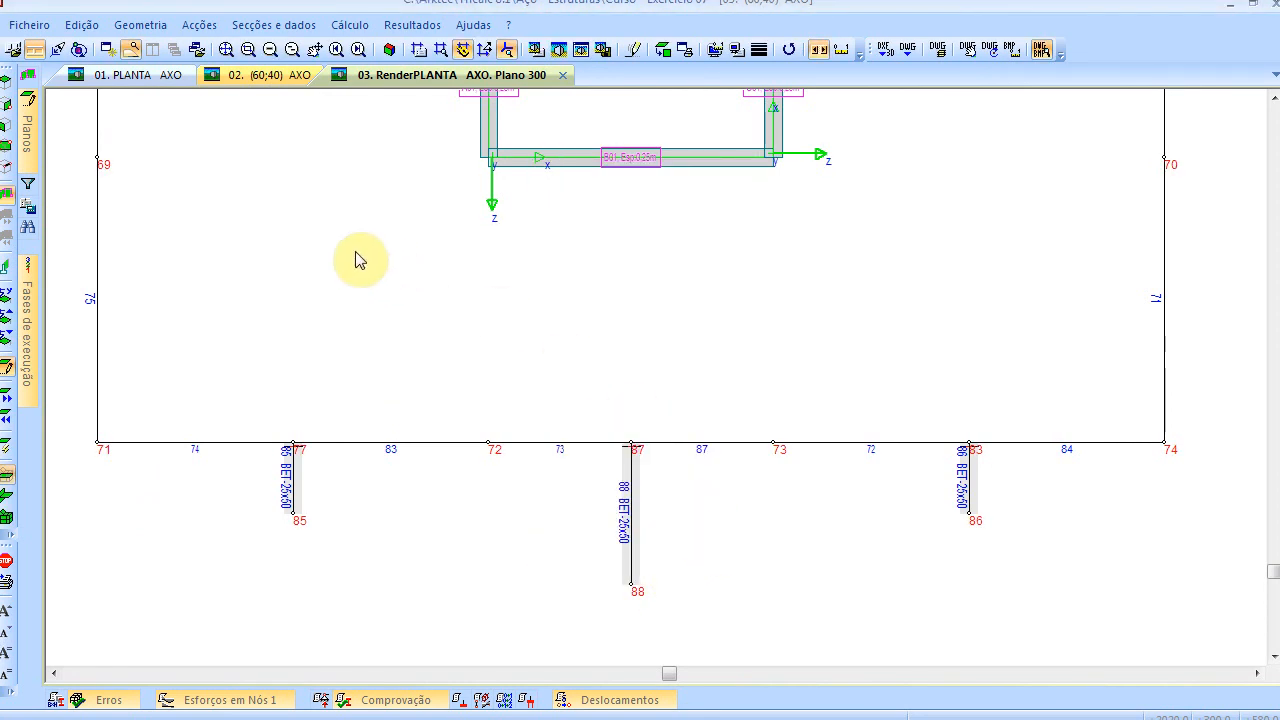
# Delete the central bar projecting outward from the lower perimeter edge, keeping its free end node
pyautogui.rightClick(279, 209)
pyautogui.moveTo(322, 237)
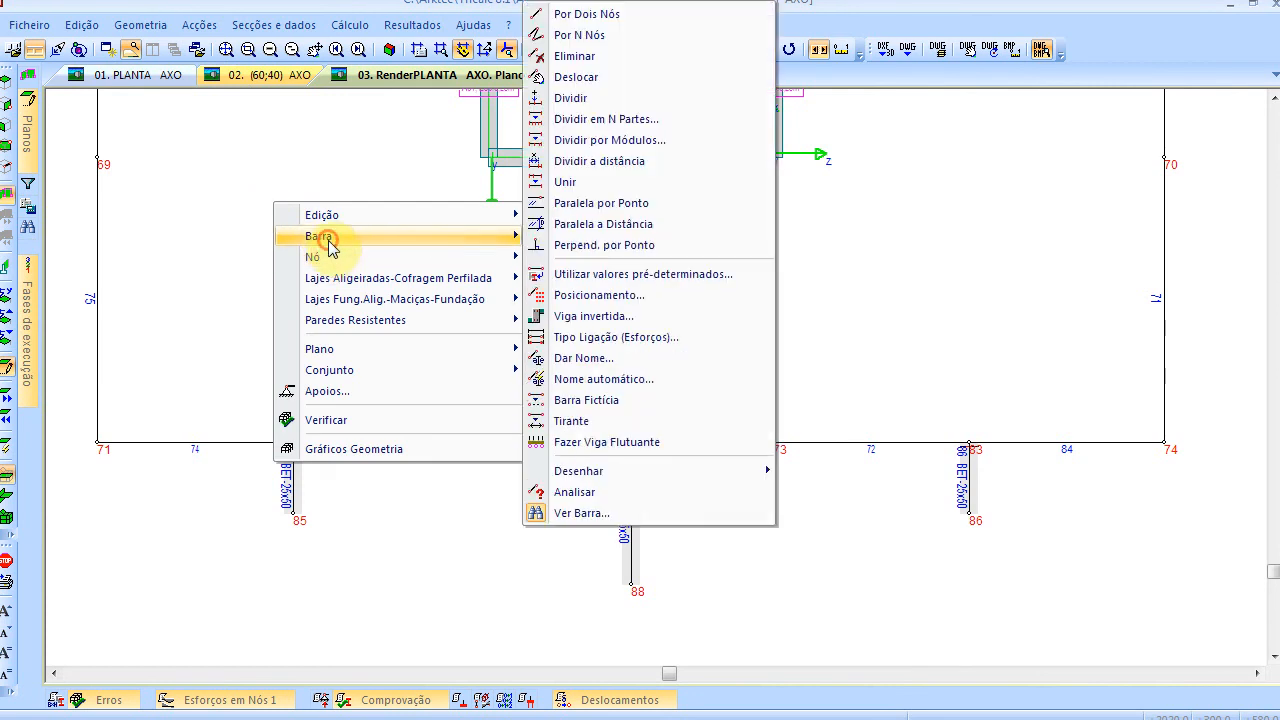
pyautogui.click(645, 76)
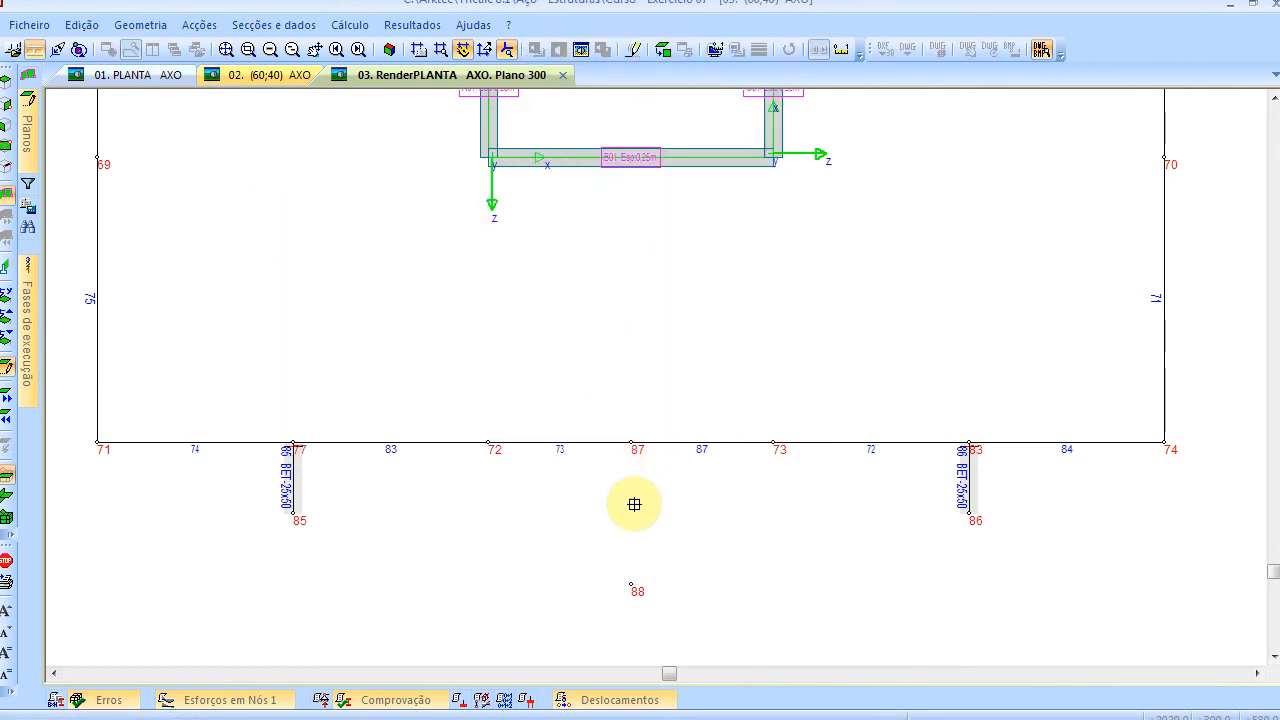
pyautogui.rightClick(541, 297)
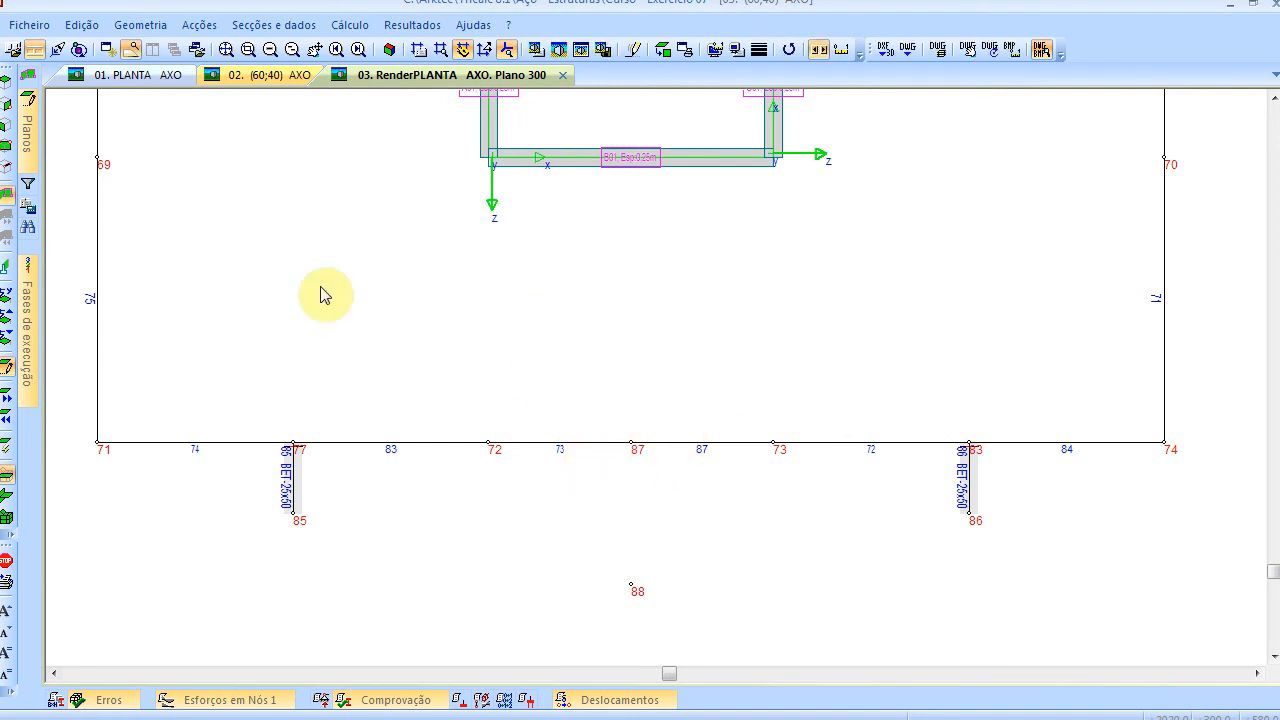
# Join the two halves of the lower perimeter edge's middle bar back into a single bar
pyautogui.rightClick(281, 238)
pyautogui.moveTo(451, 272)
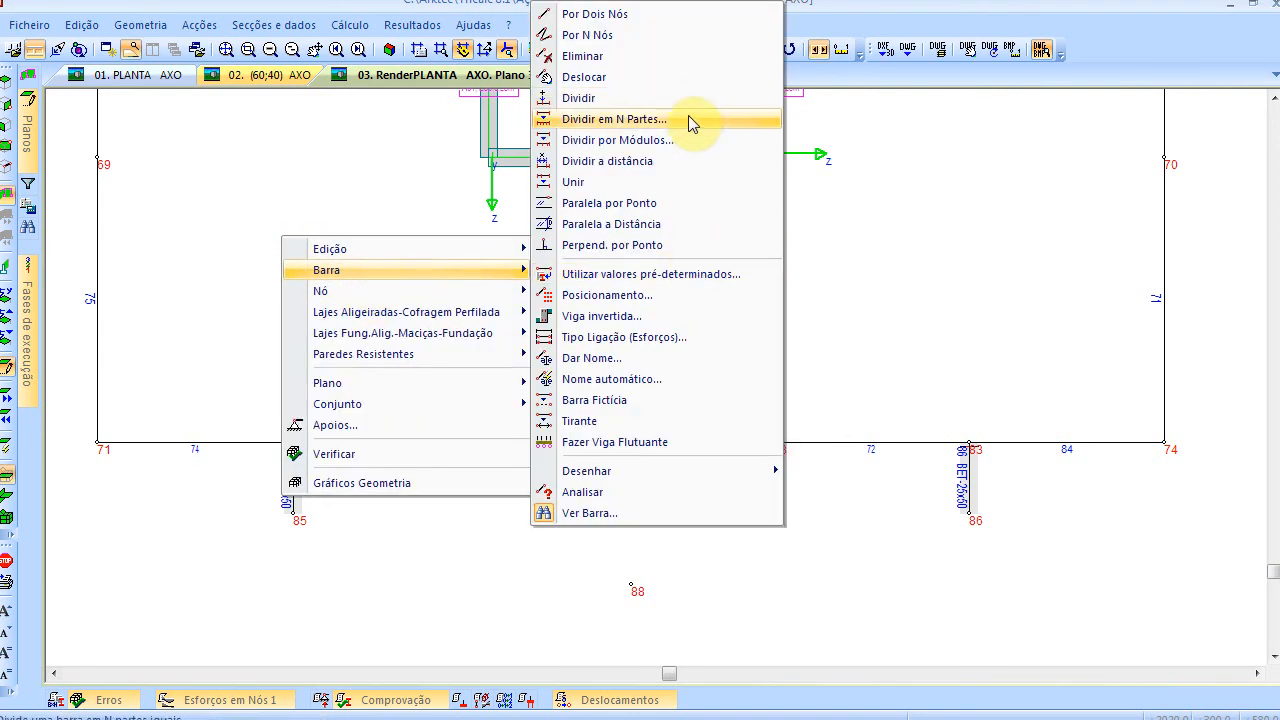
pyautogui.click(600, 182)
pyautogui.click(468, 408)
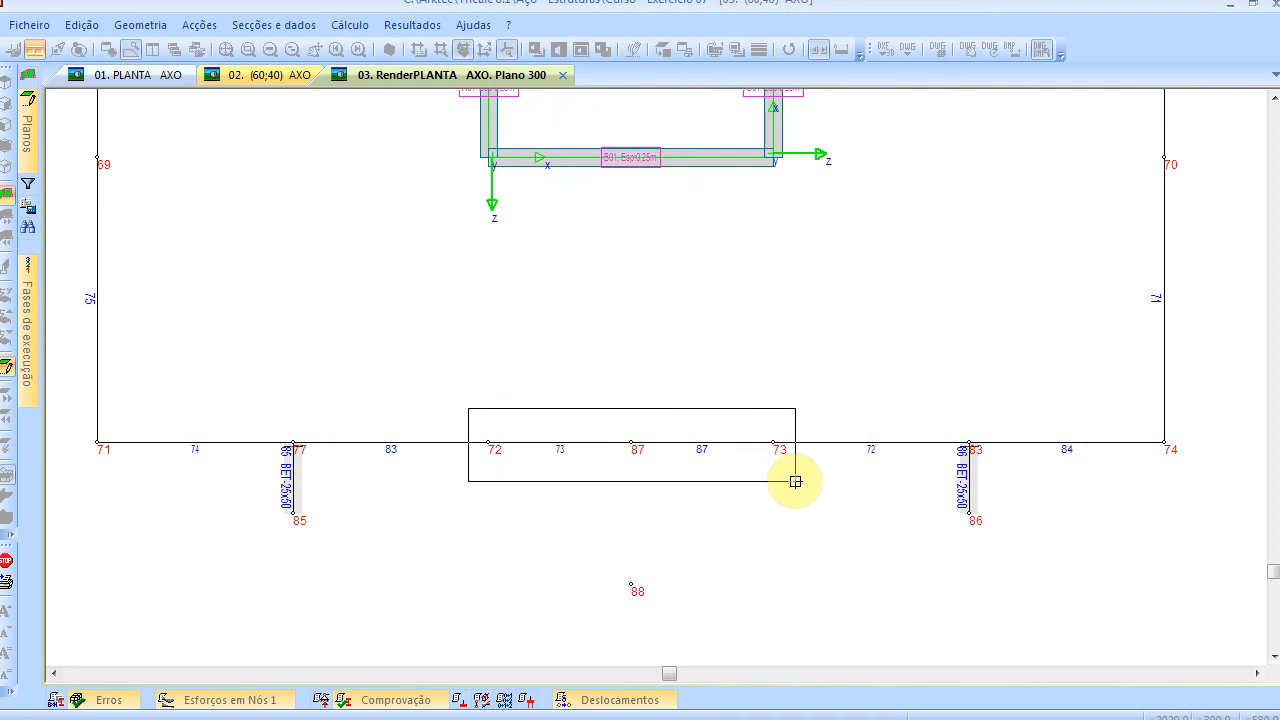
pyautogui.click(795, 481)
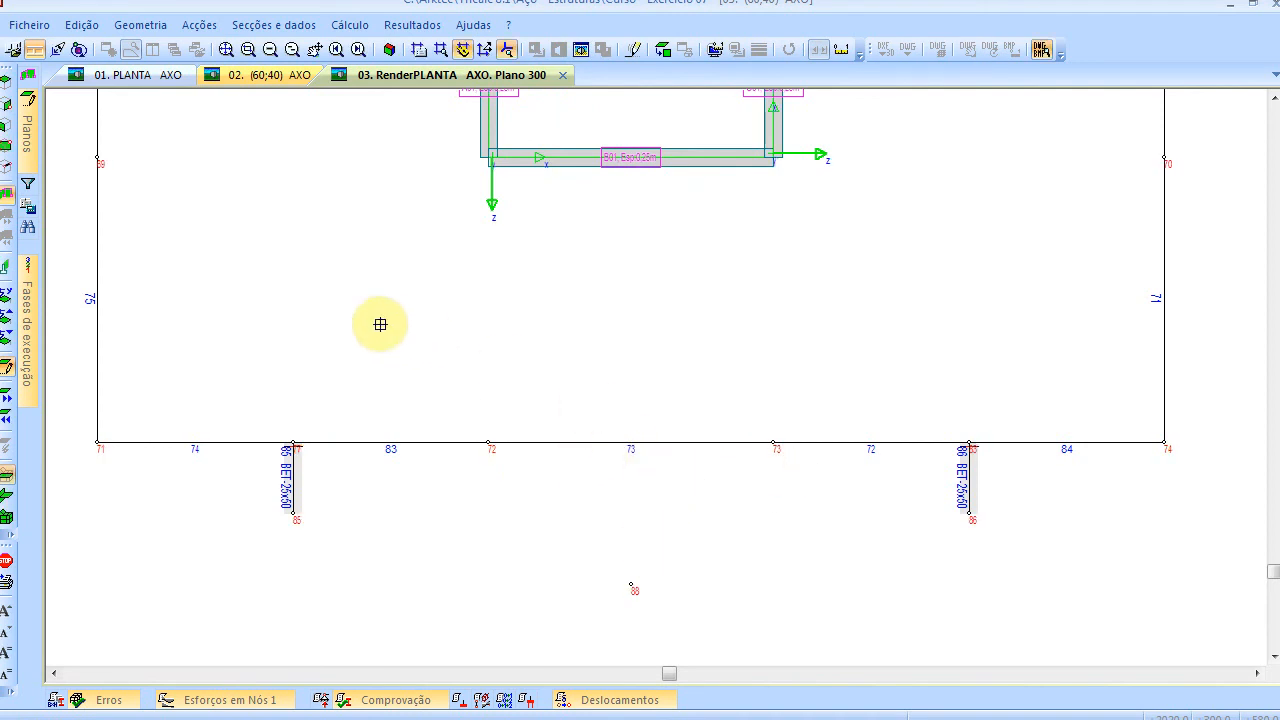
# Configure solid slab LM2 with section-defined peripheral beams of series BET, profile 25x40, and begin introducing it on plane 300
pyautogui.scroll(-4, 660, 494)
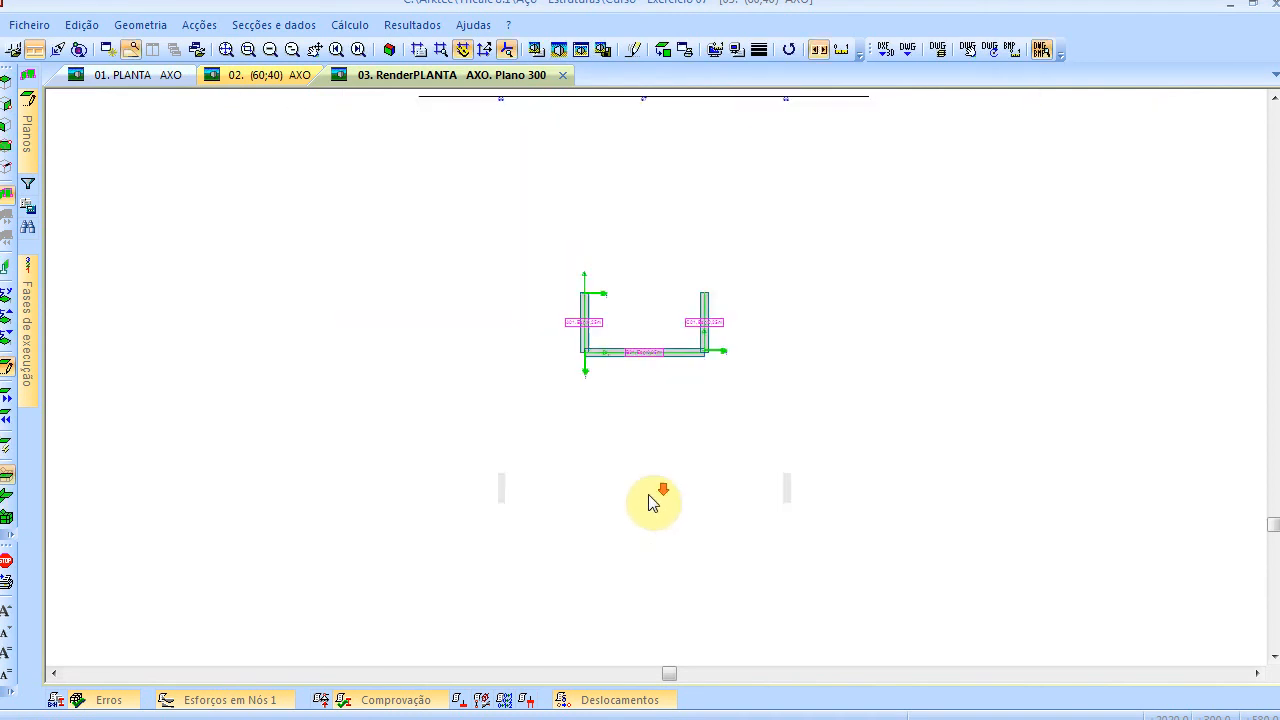
pyautogui.scroll(-1, 664, 397)
pyautogui.moveTo(660, 417)
pyautogui.mouseDown(button='middle')
pyautogui.moveTo(614, 437)
pyautogui.moveTo(563, 437)
pyautogui.mouseUp(button='middle')
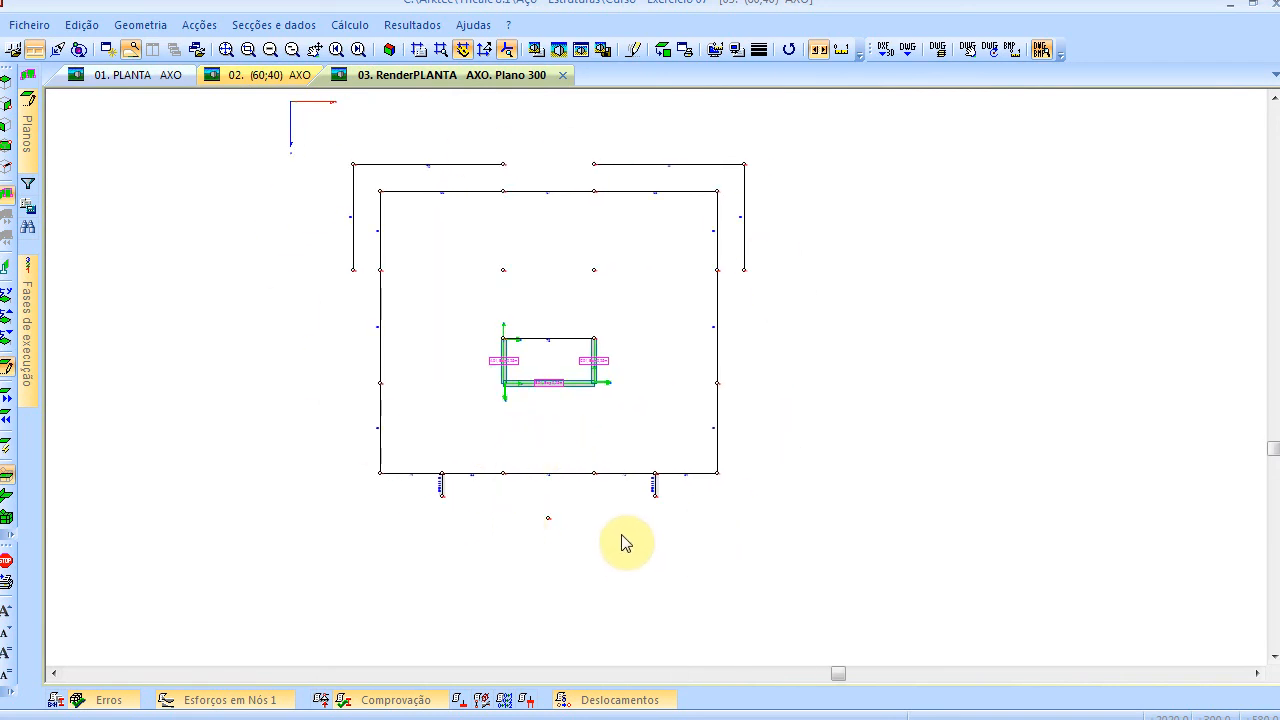
pyautogui.click(137, 27)
pyautogui.moveTo(340, 337)
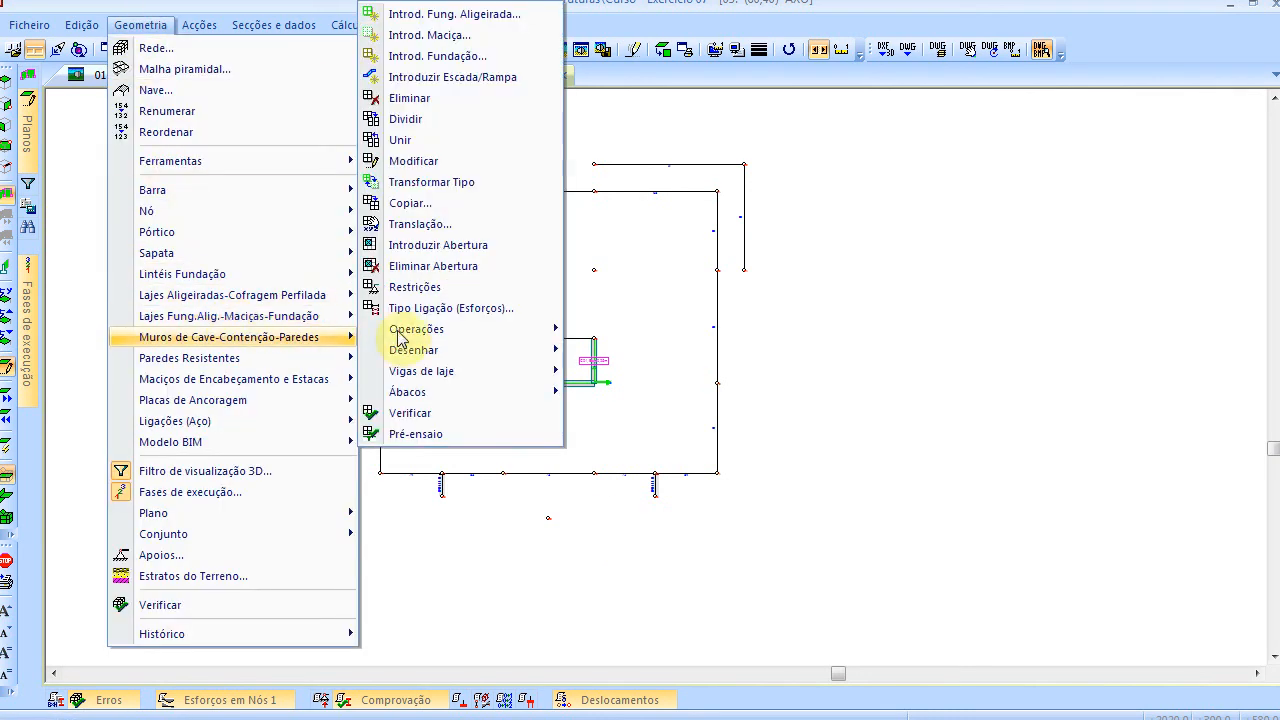
pyautogui.click(460, 36)
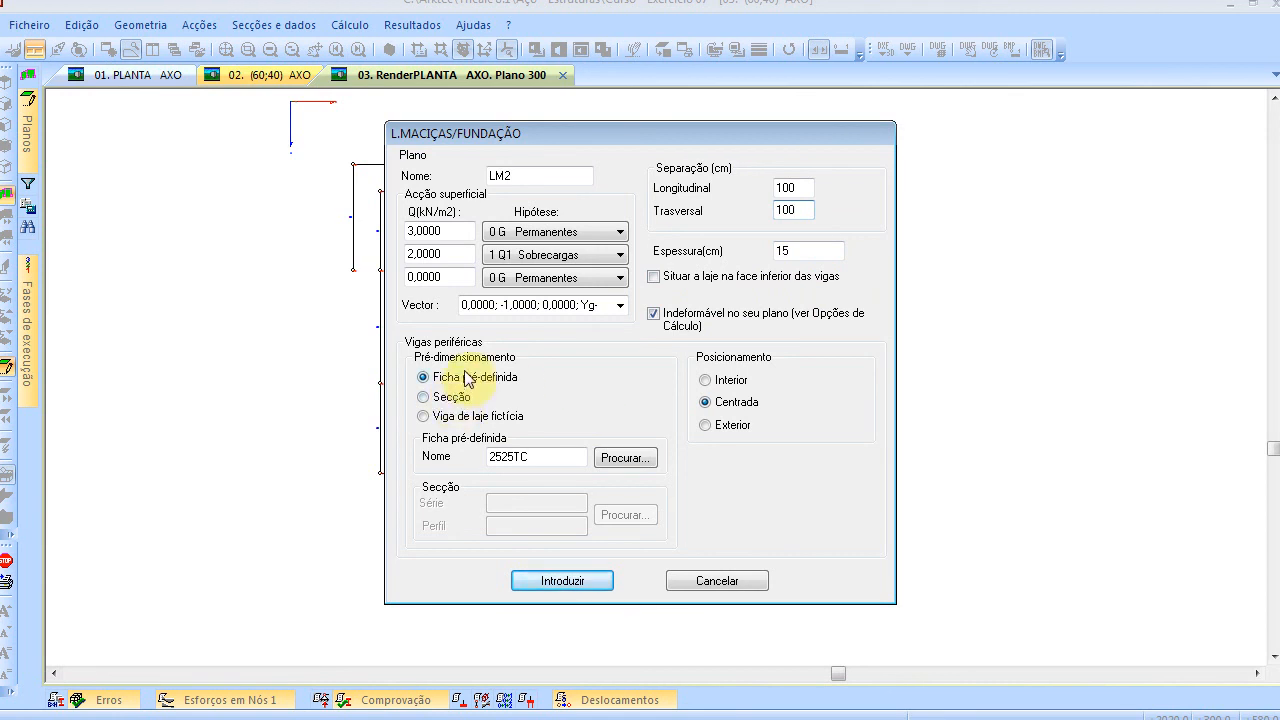
pyautogui.click(449, 400)
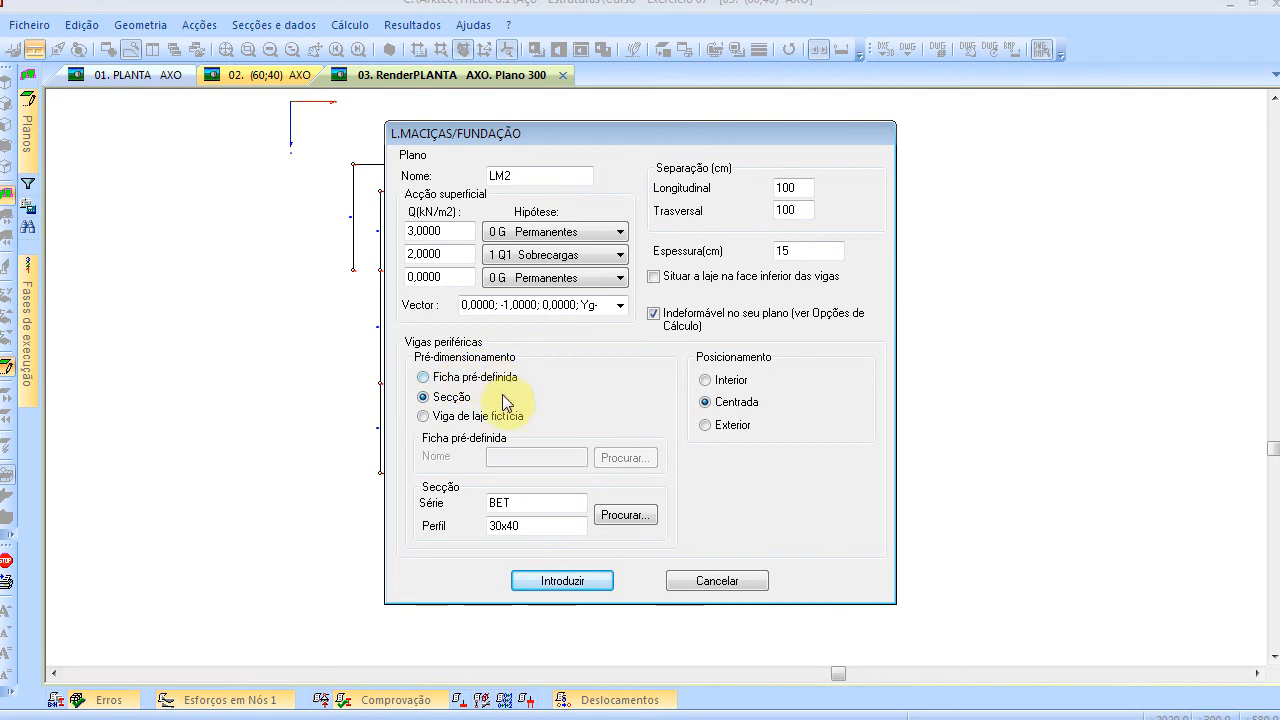
pyautogui.doubleClick(534, 525)
pyautogui.click(568, 582)
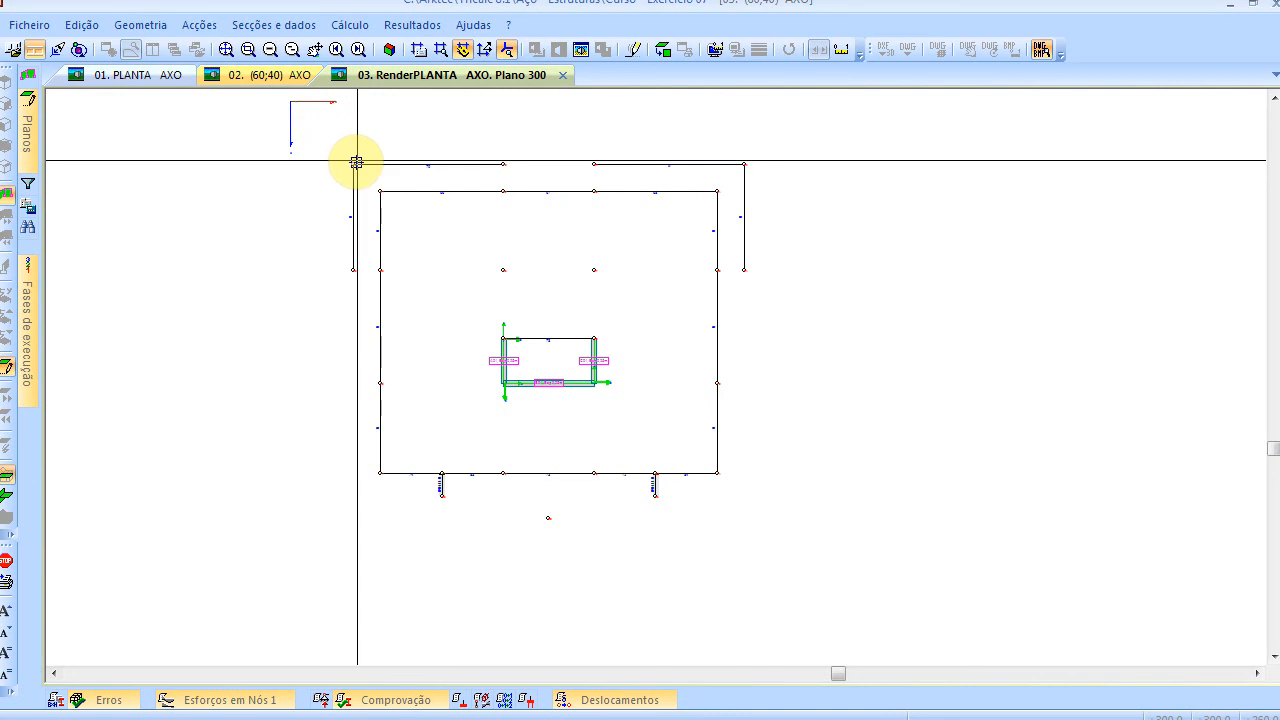
pyautogui.click(501, 164)
pyautogui.click(501, 192)
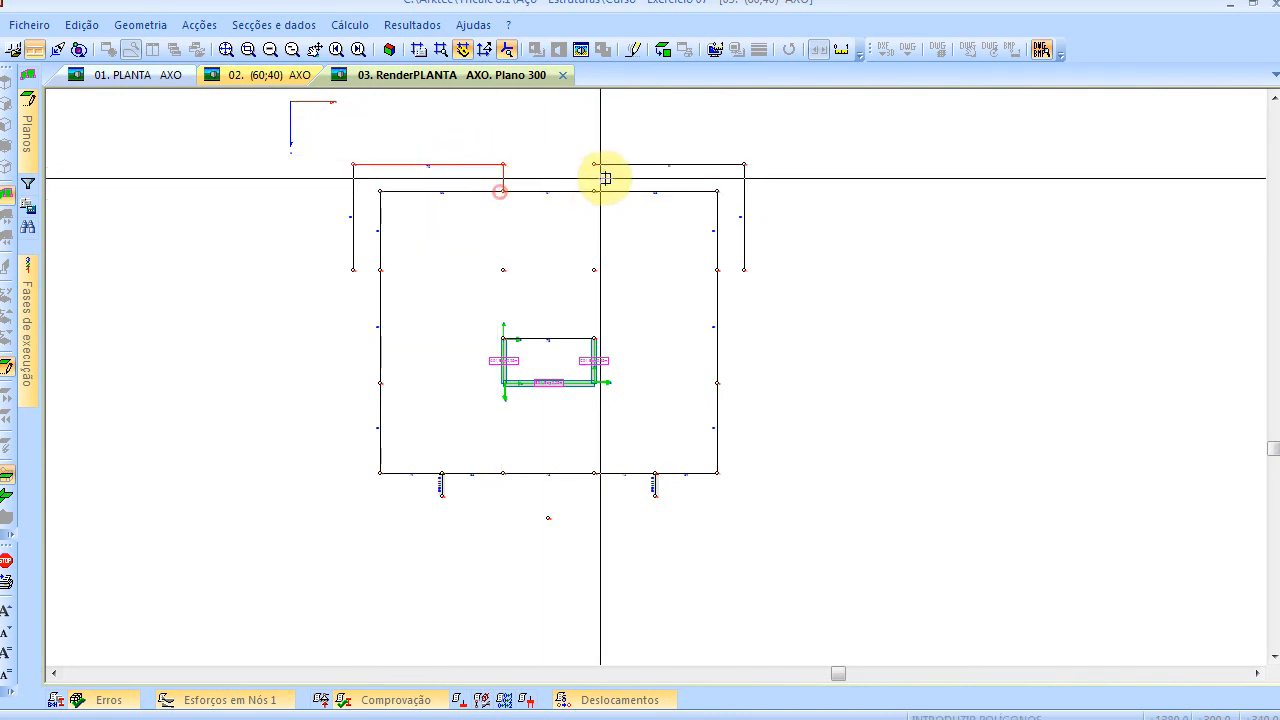
pyautogui.click(595, 192)
pyautogui.click(592, 165)
pyautogui.click(744, 164)
pyautogui.click(744, 269)
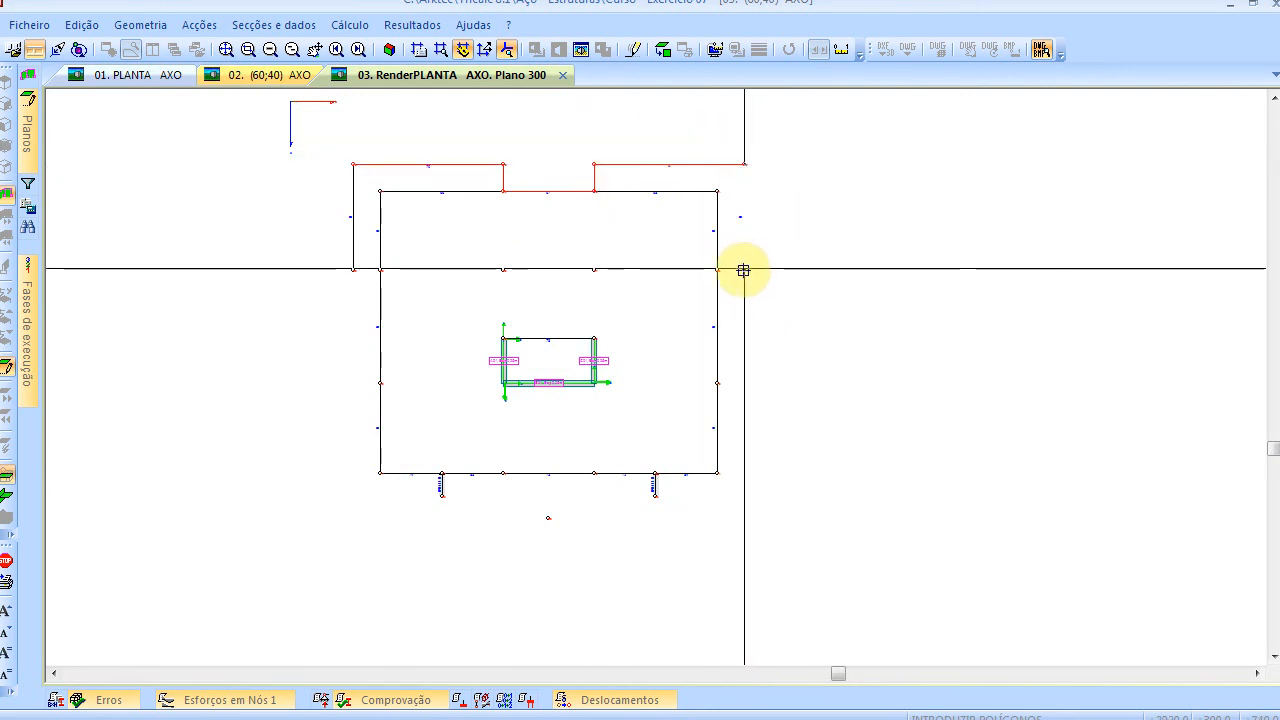
pyautogui.click(718, 269)
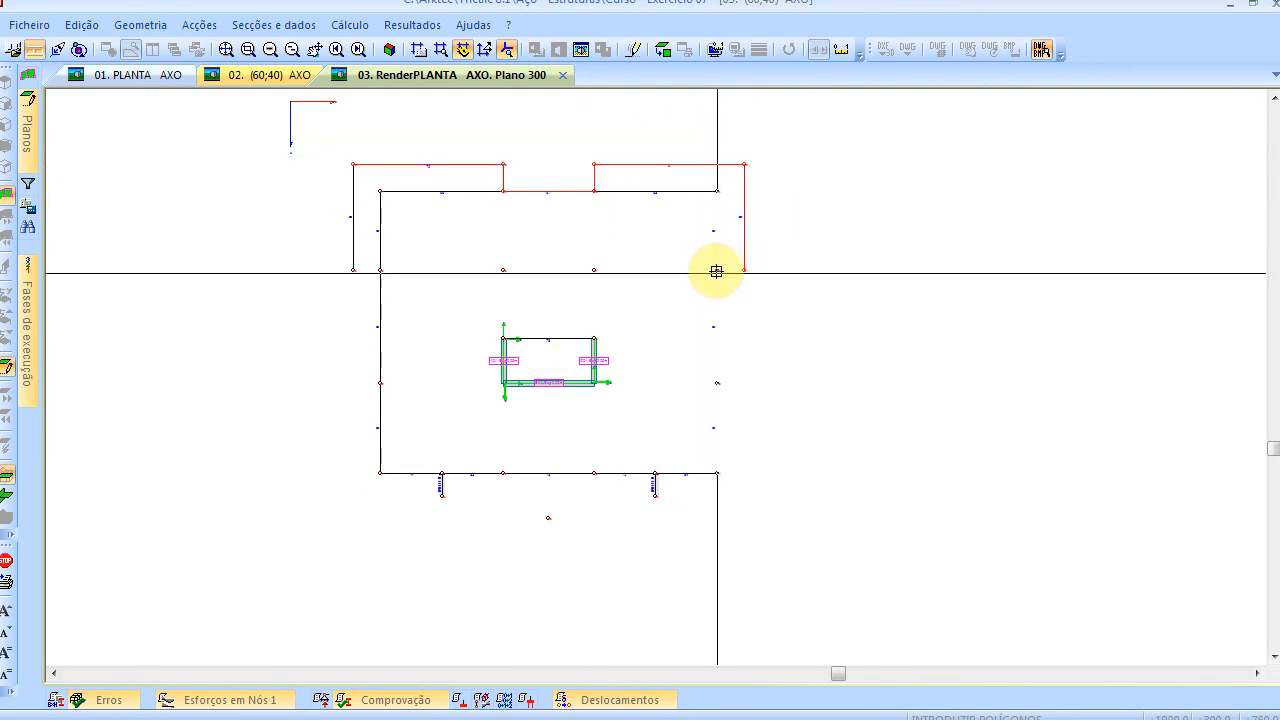
pyautogui.click(720, 473)
pyautogui.click(655, 473)
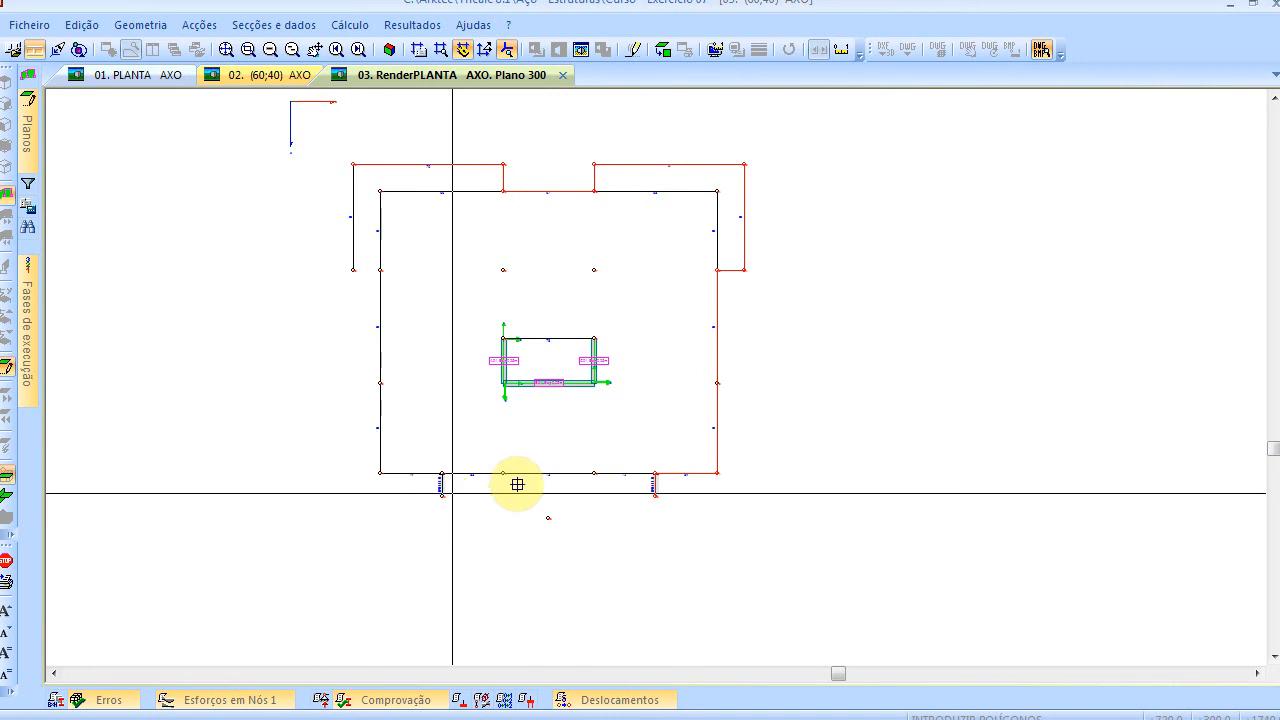
pyautogui.click(442, 495)
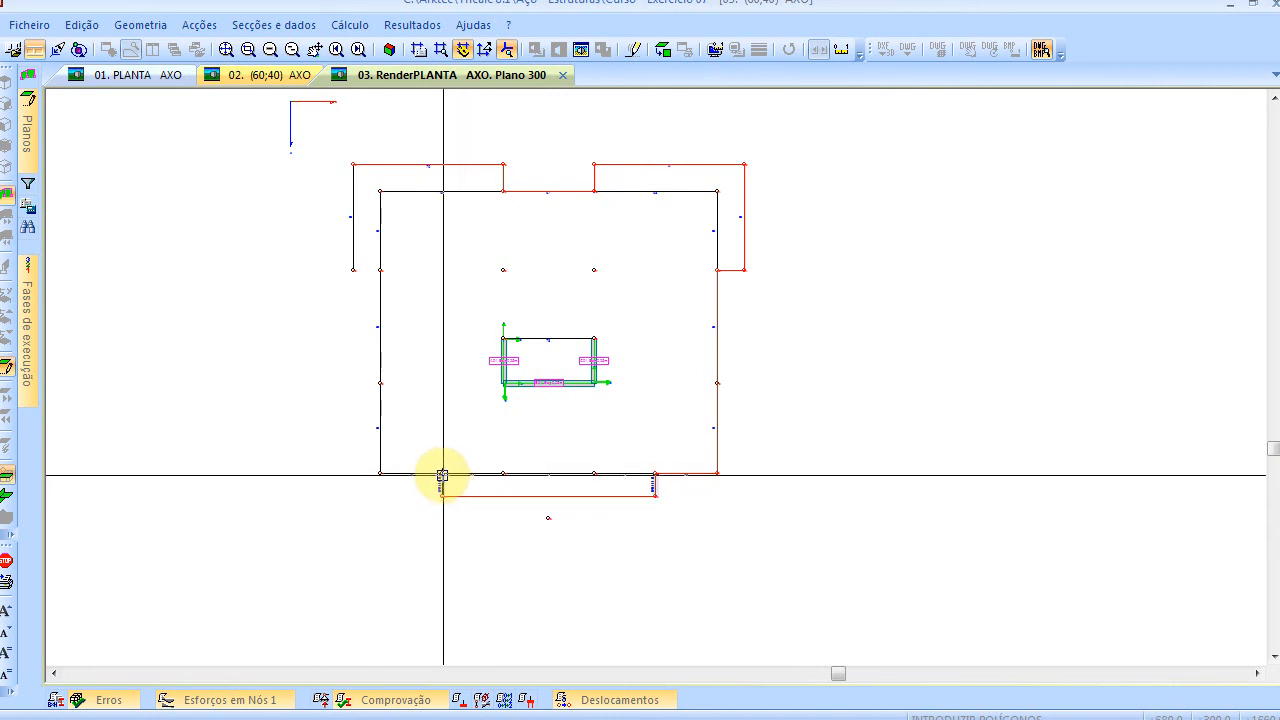
pyautogui.click(441, 472)
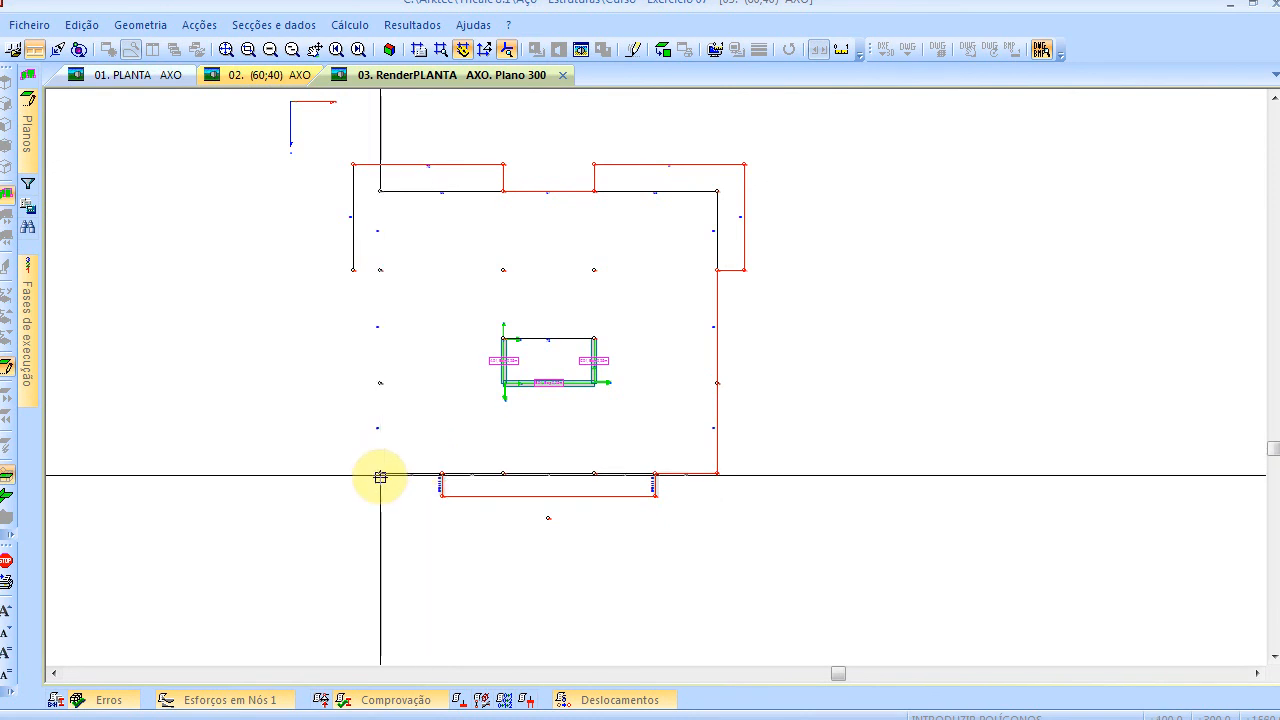
pyautogui.click(380, 476)
pyautogui.click(379, 273)
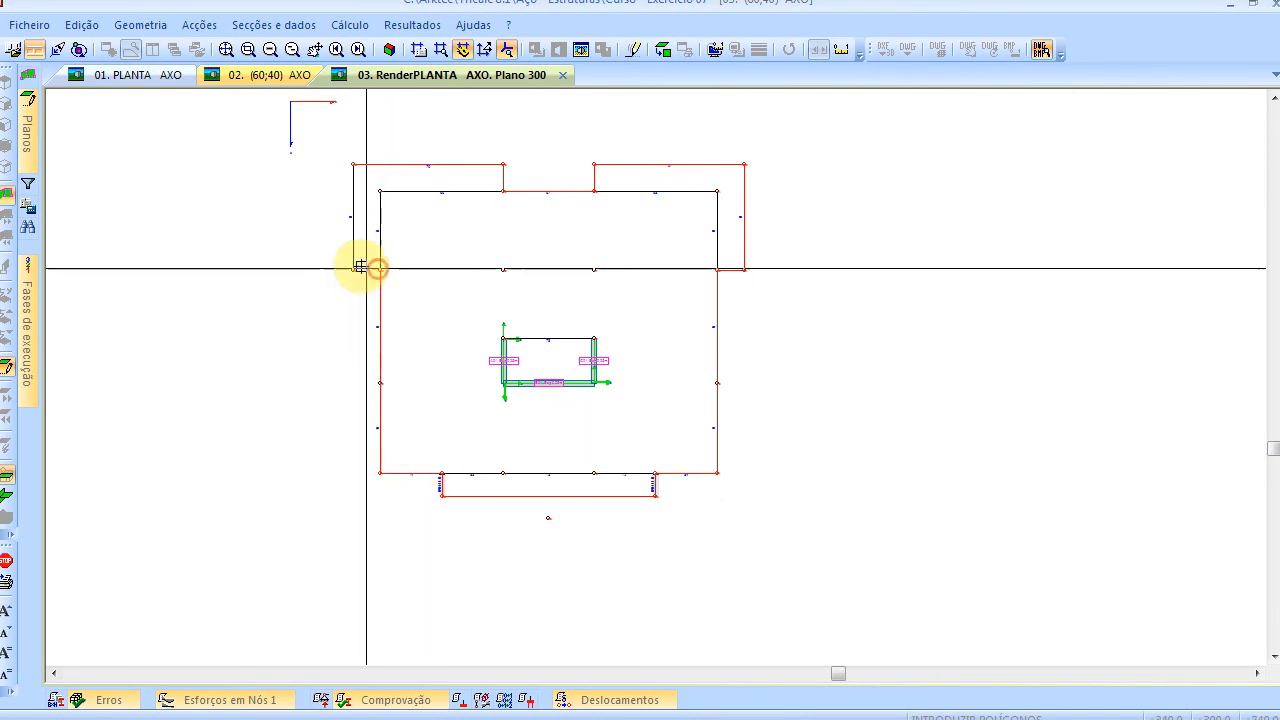
pyautogui.click(351, 270)
pyautogui.click(354, 163)
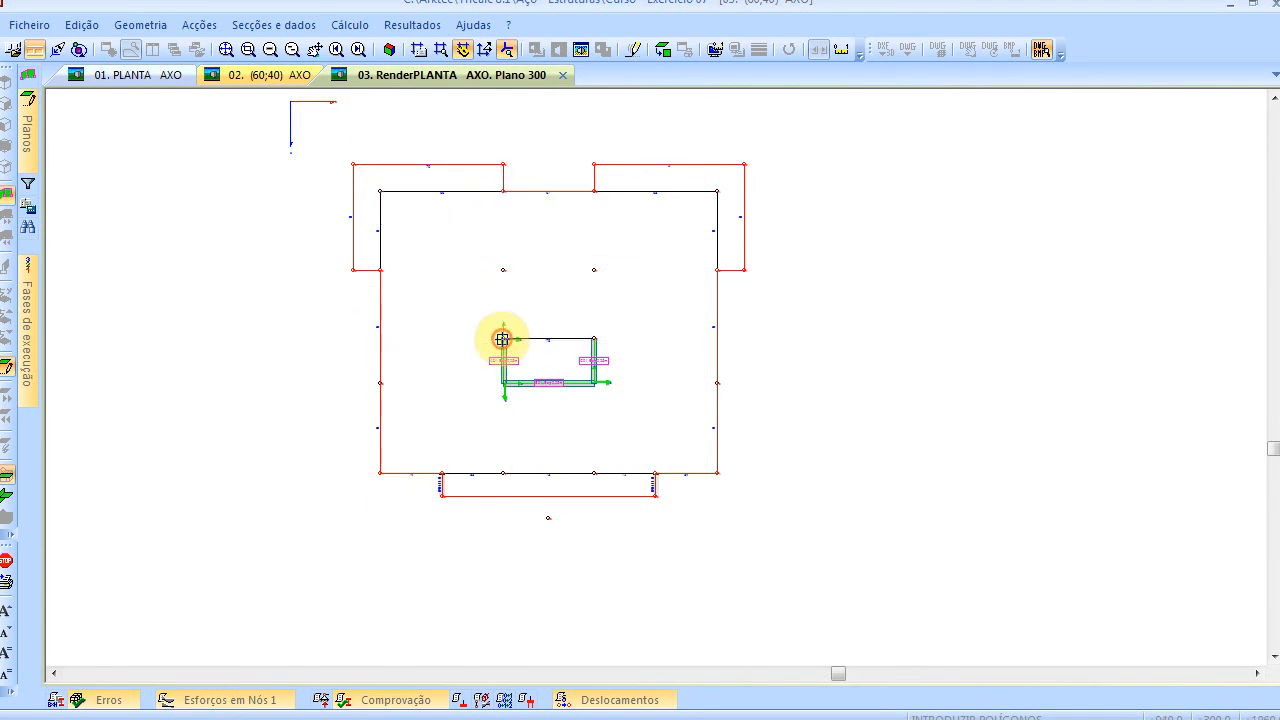
pyautogui.scroll(3, 505, 385)
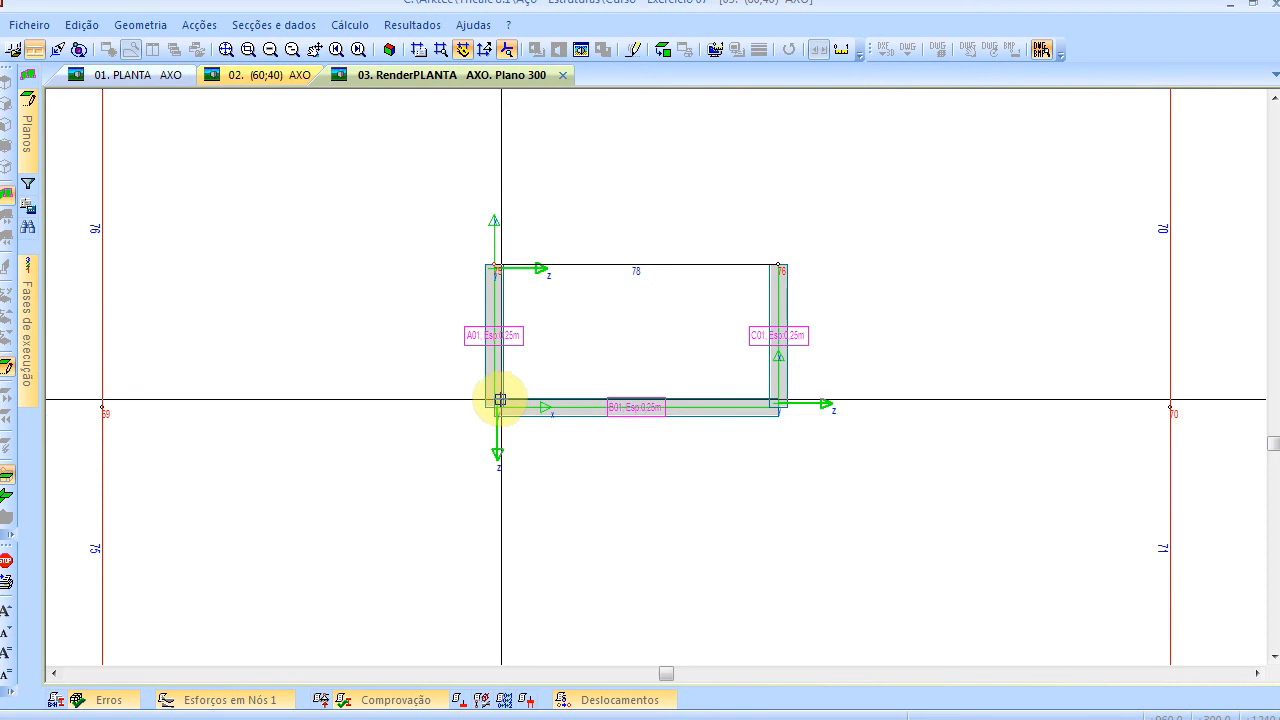
pyautogui.scroll(1, 490, 405)
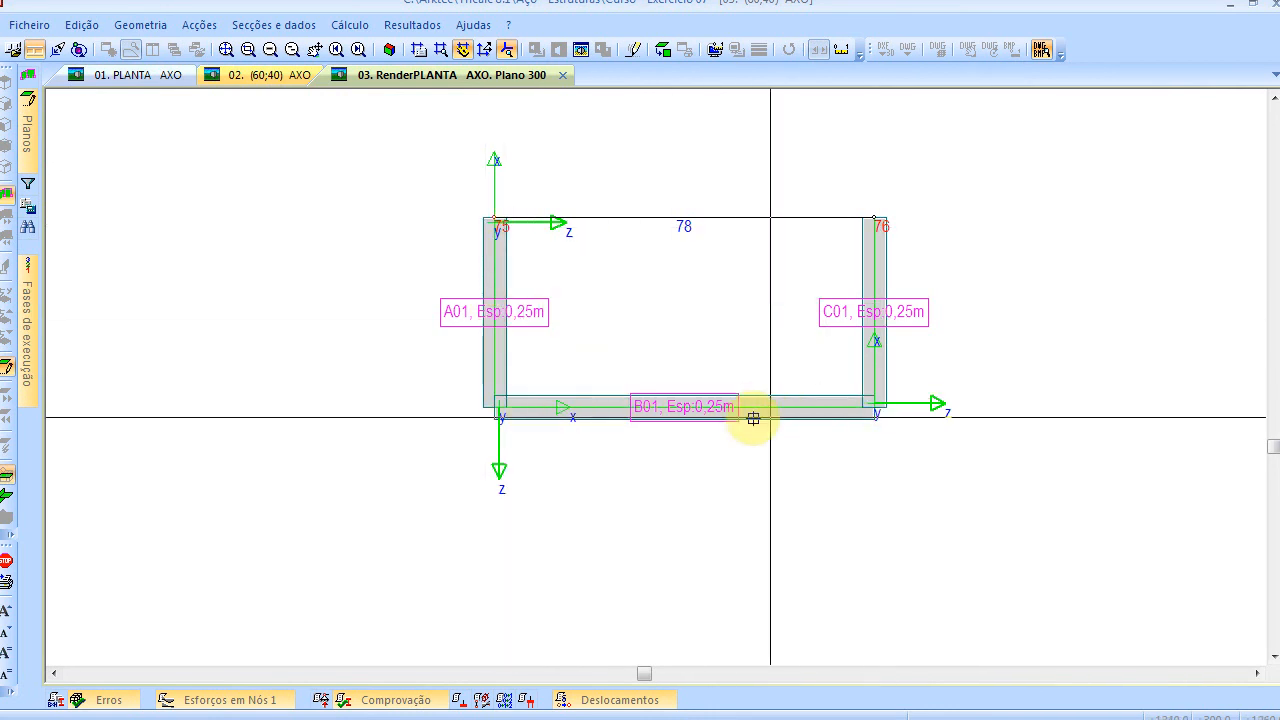
pyautogui.click(140, 25)
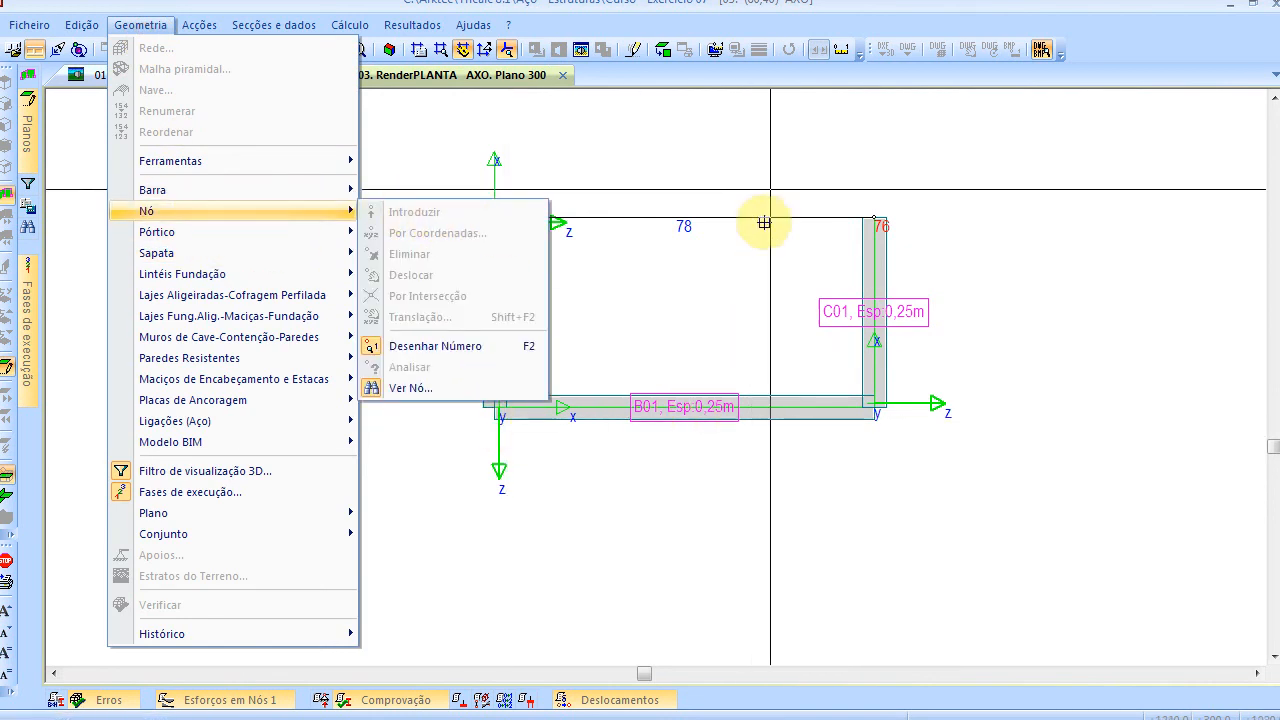
pyautogui.click(715, 131)
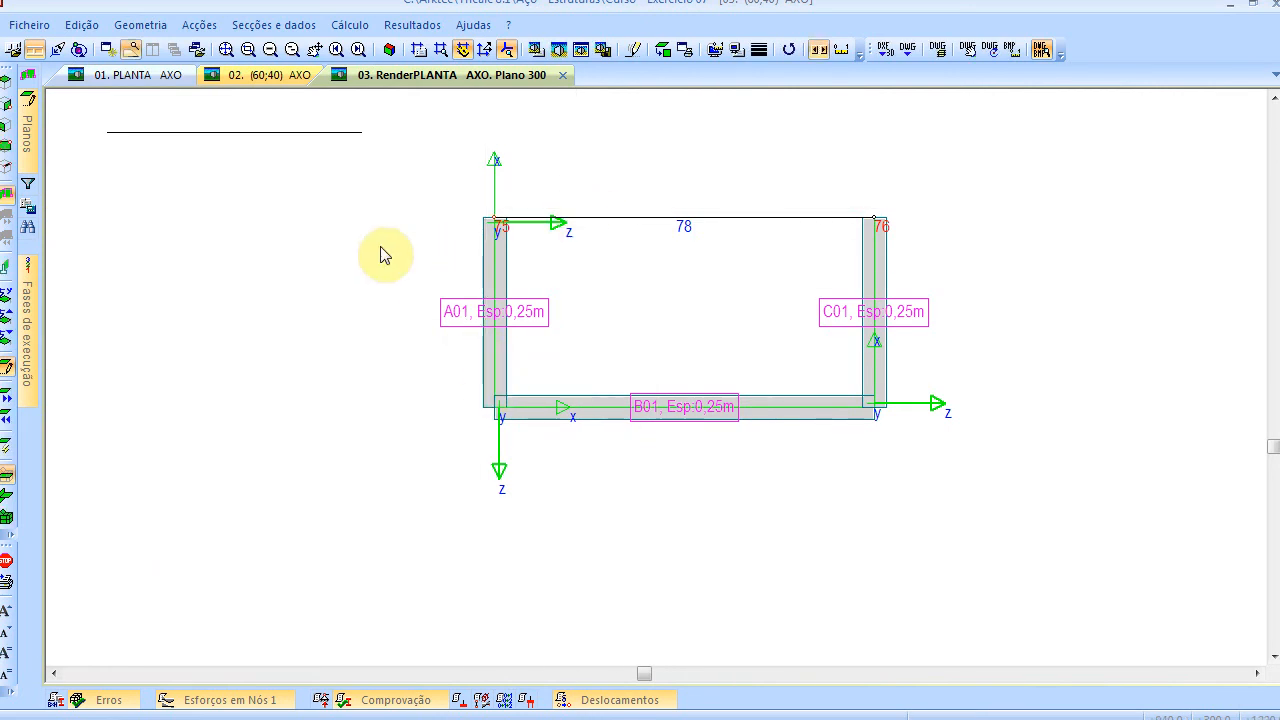
# Introduce nodes at the two lower corners of the central core walls, where walls A01 and C01 meet wall B01
pyautogui.rightClick(237, 153)
pyautogui.moveTo(289, 209)
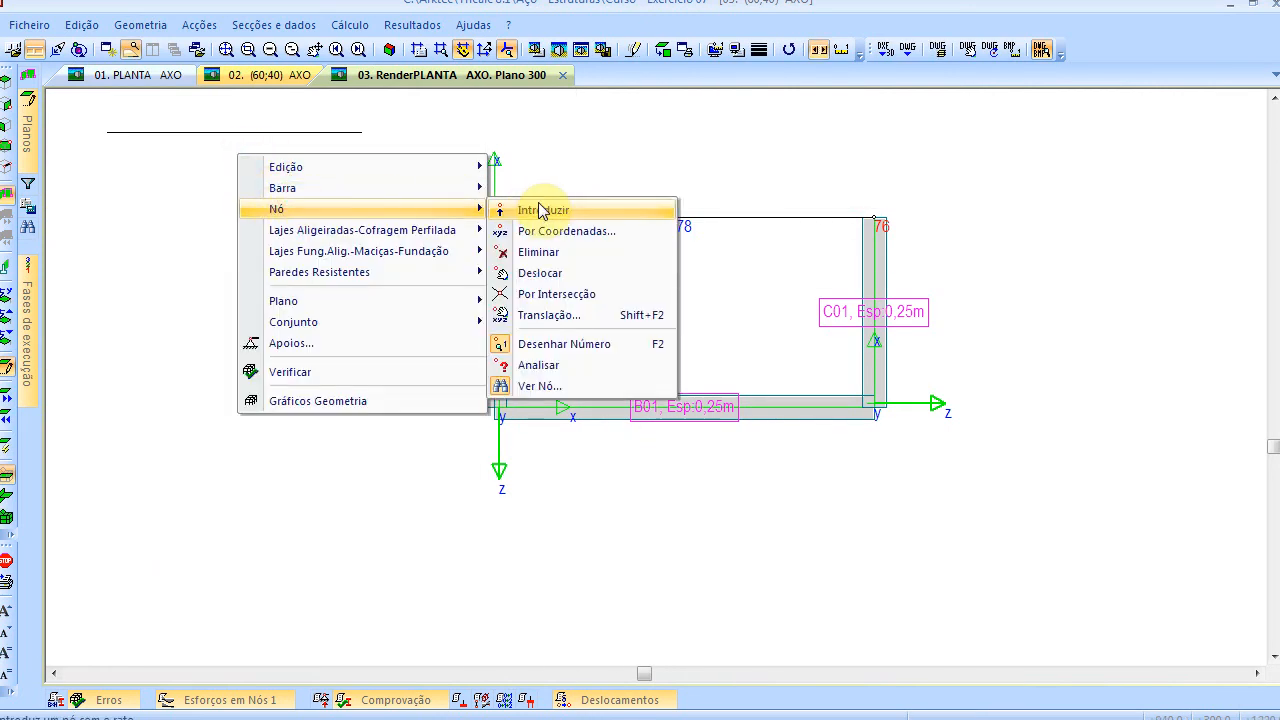
pyautogui.click(548, 210)
pyautogui.click(501, 408)
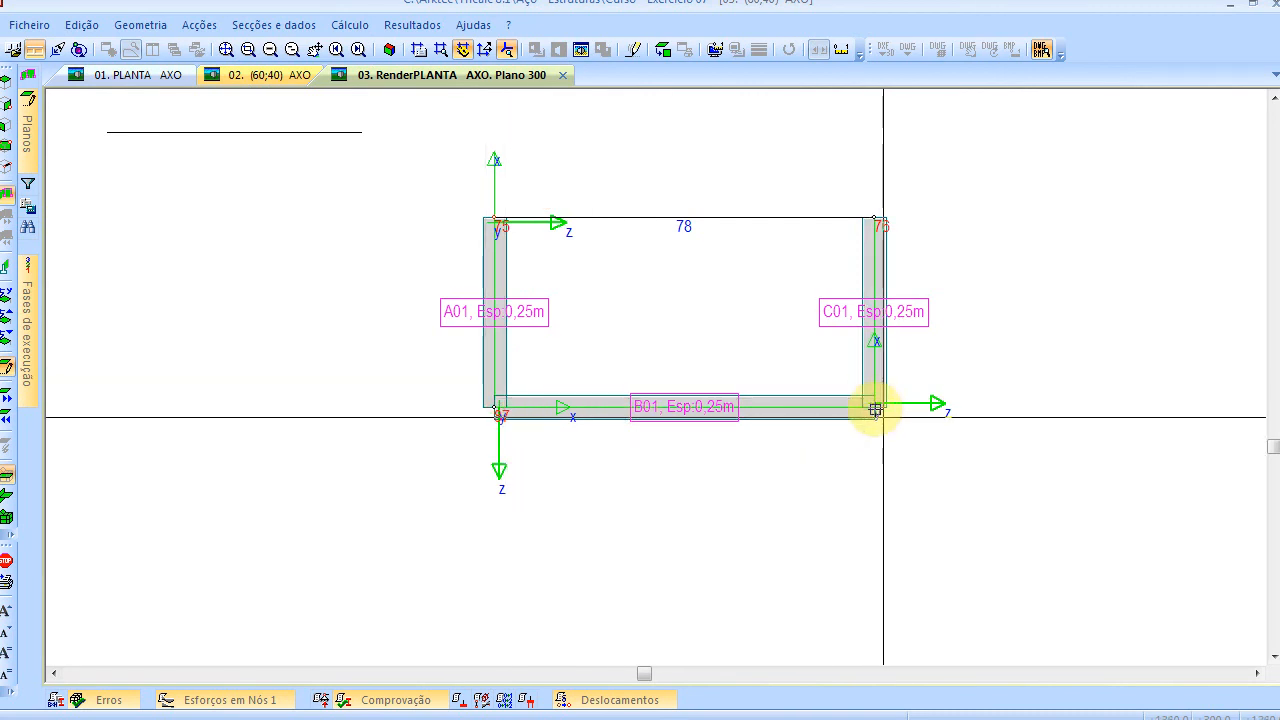
pyautogui.scroll(-3, 826, 410)
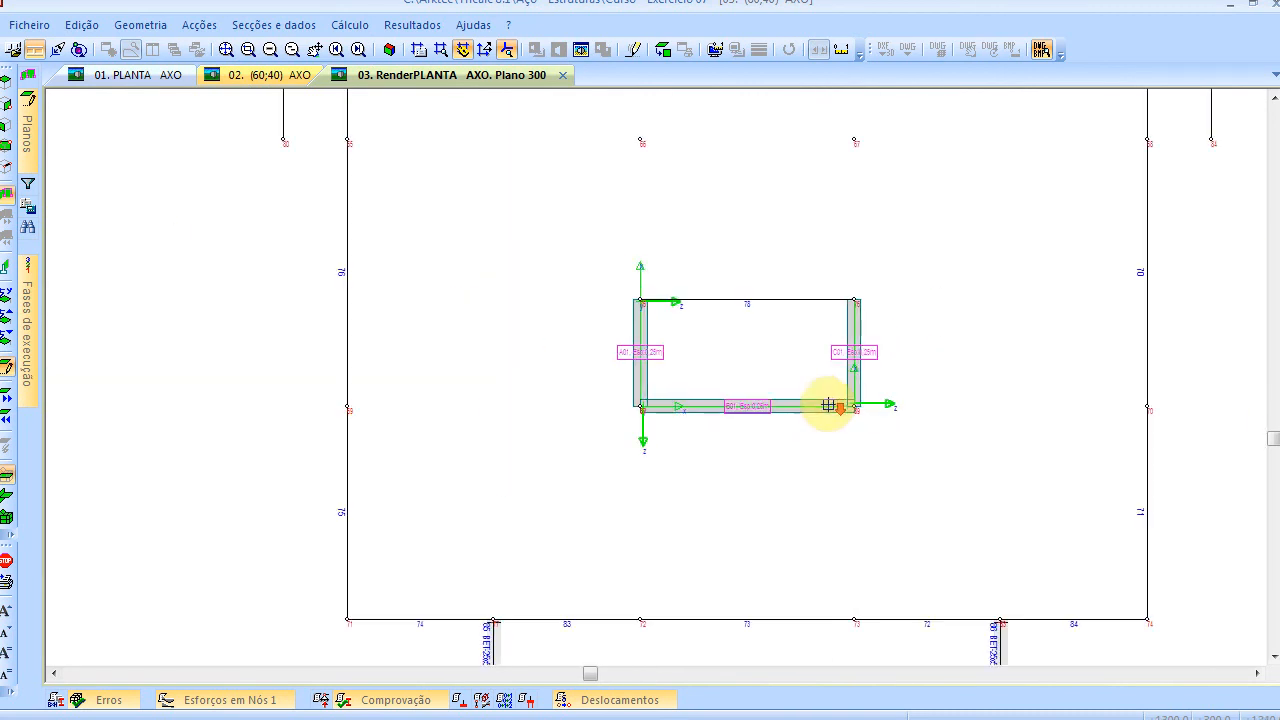
pyautogui.moveTo(554, 343); pyautogui.dragTo(509, 474, button='middle')
pyautogui.press('Escape')
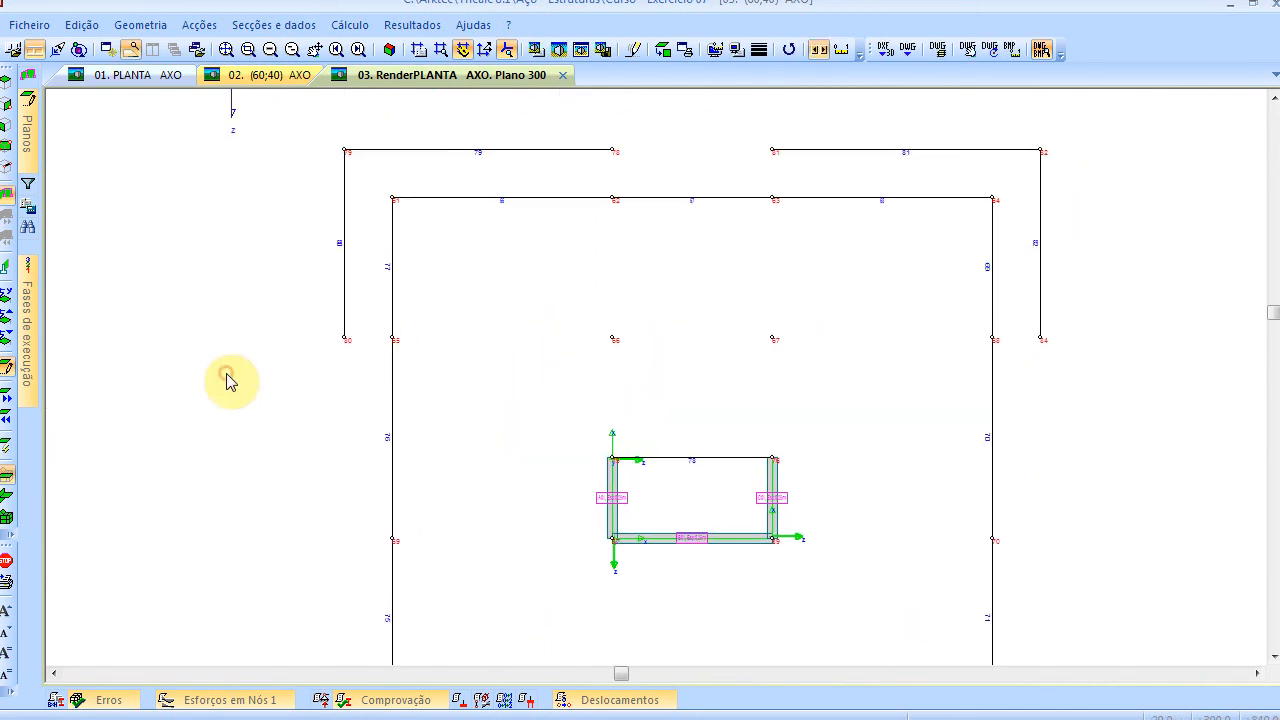
# Introduce solid slab LM2 with BET 25x40 peripheral beams, tracing its contour along the recessed upper edge and around the right cantilever to the perimeter
pyautogui.scroll(-1, 551, 329)
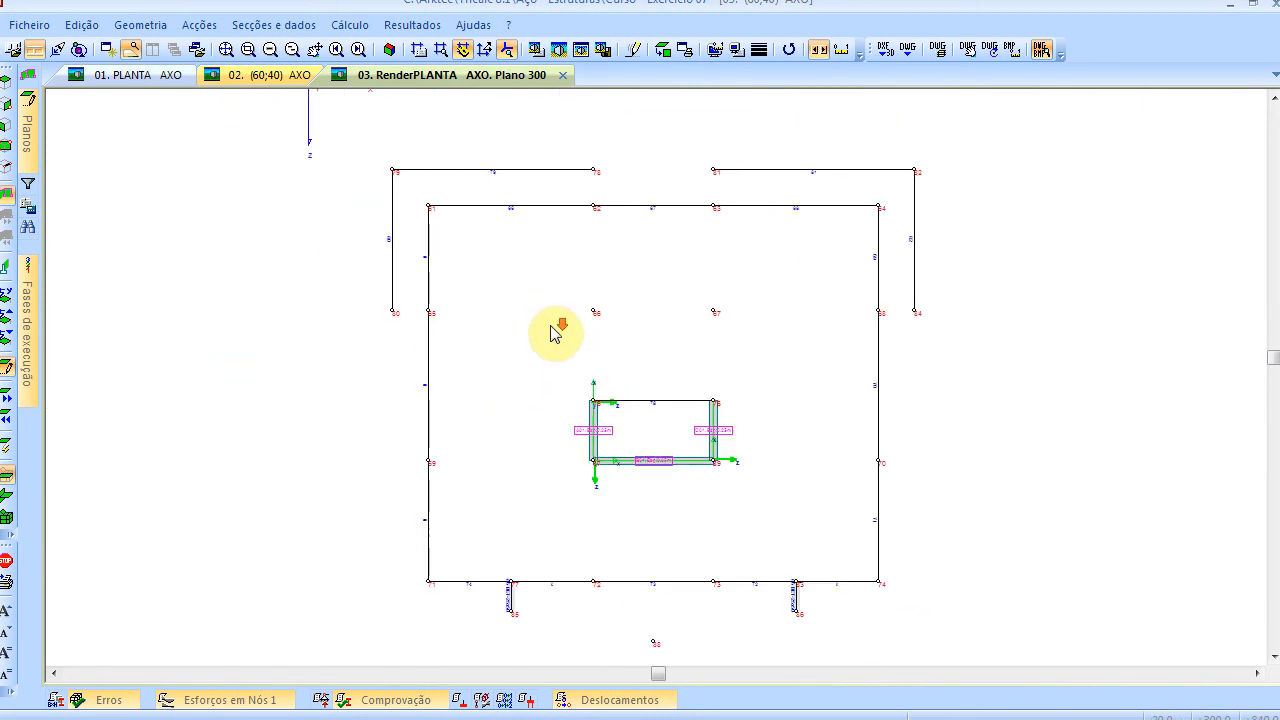
pyautogui.click(140, 24)
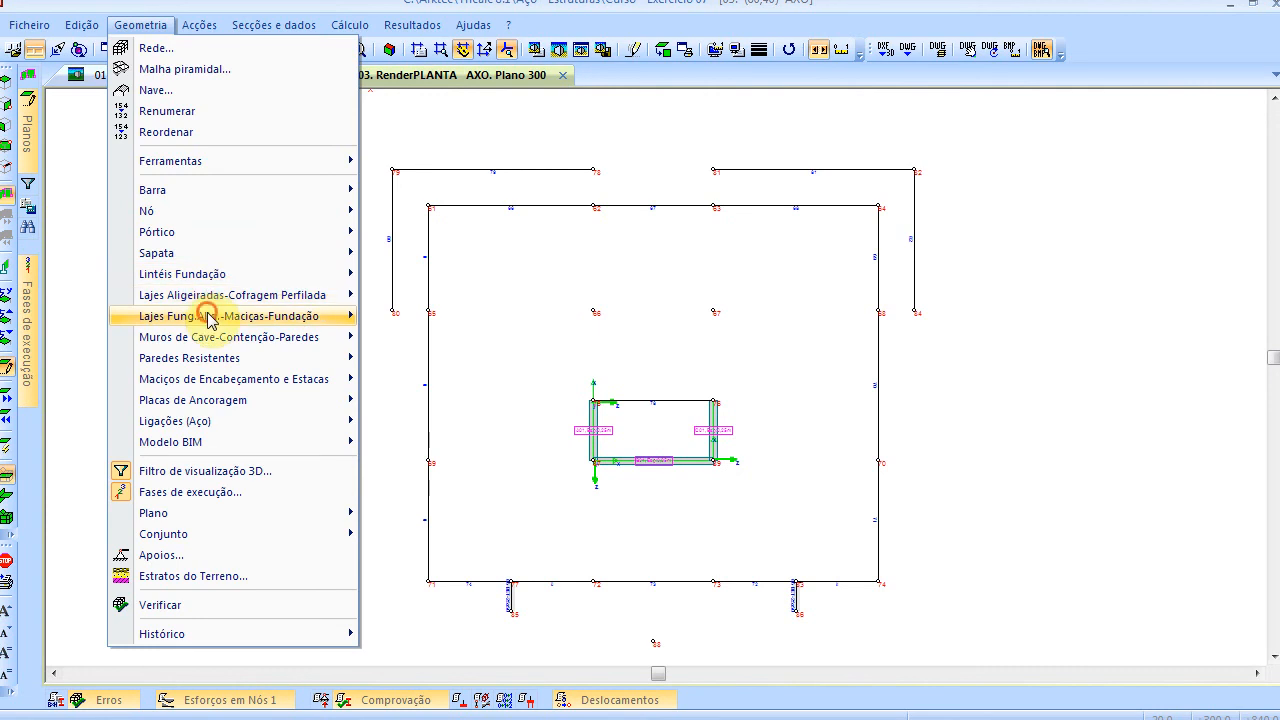
pyautogui.moveTo(229, 316)
pyautogui.click(466, 35)
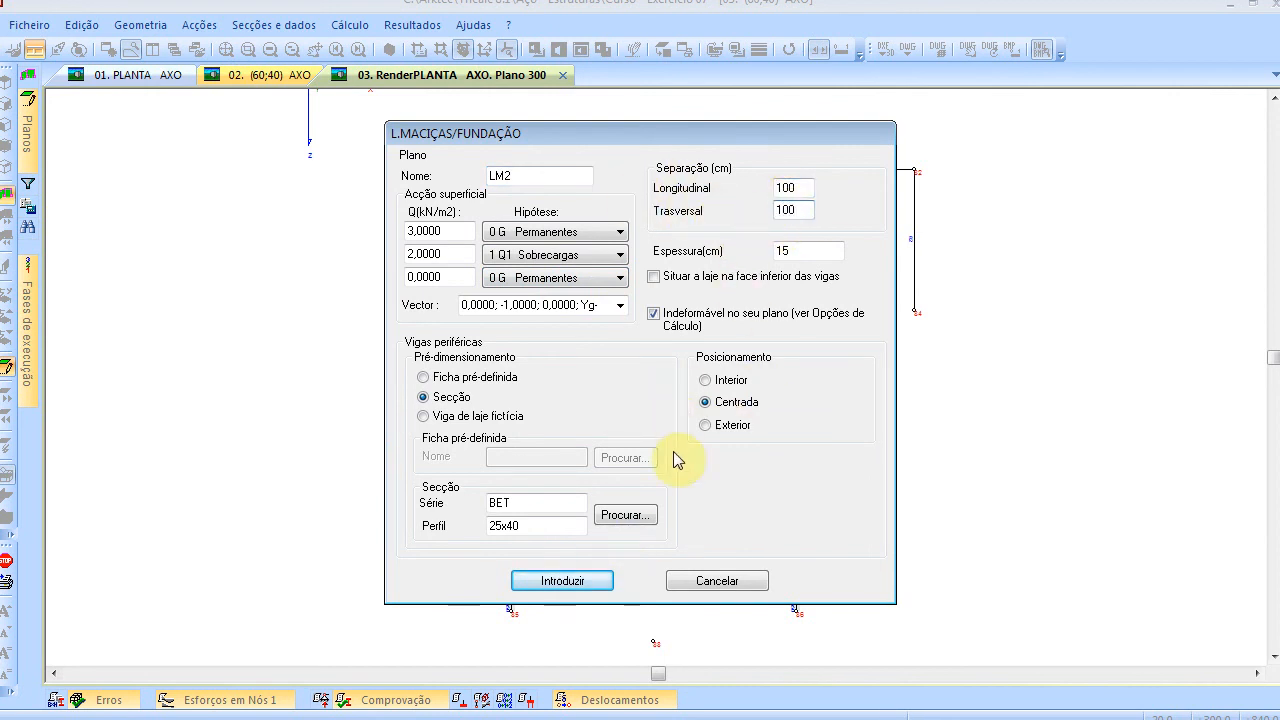
pyautogui.click(566, 582)
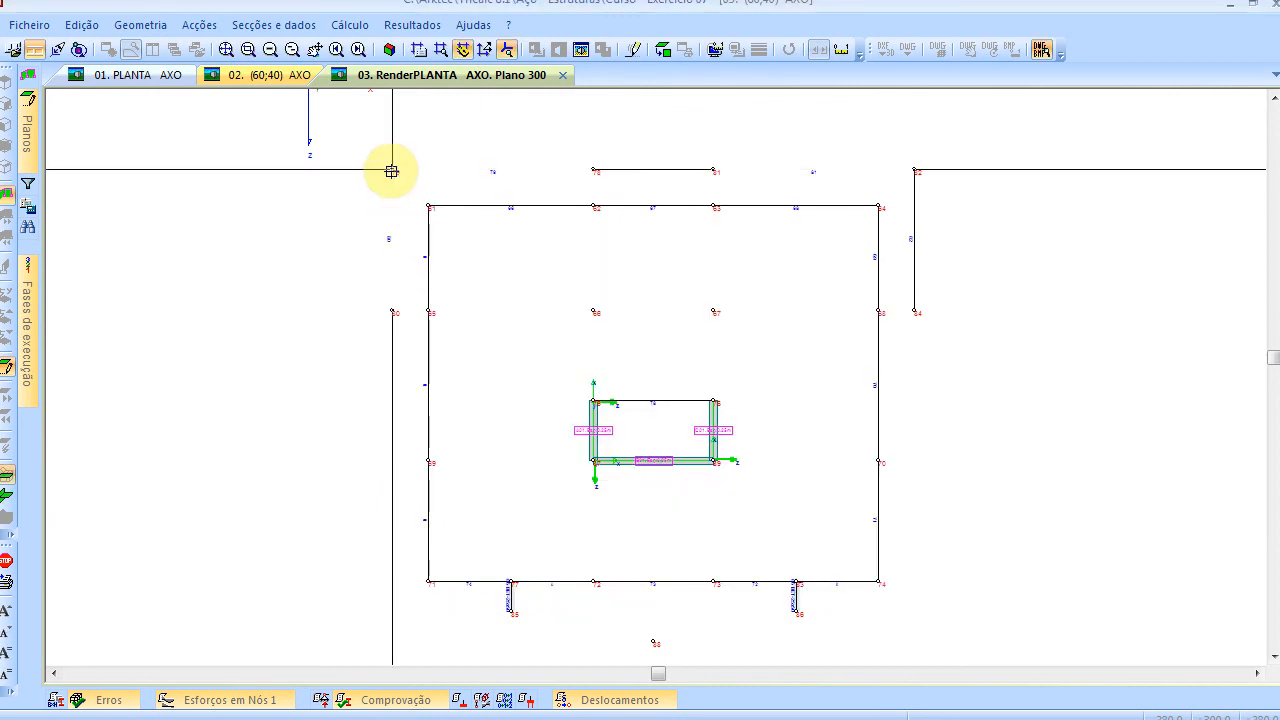
pyautogui.click(596, 165)
pyautogui.click(595, 205)
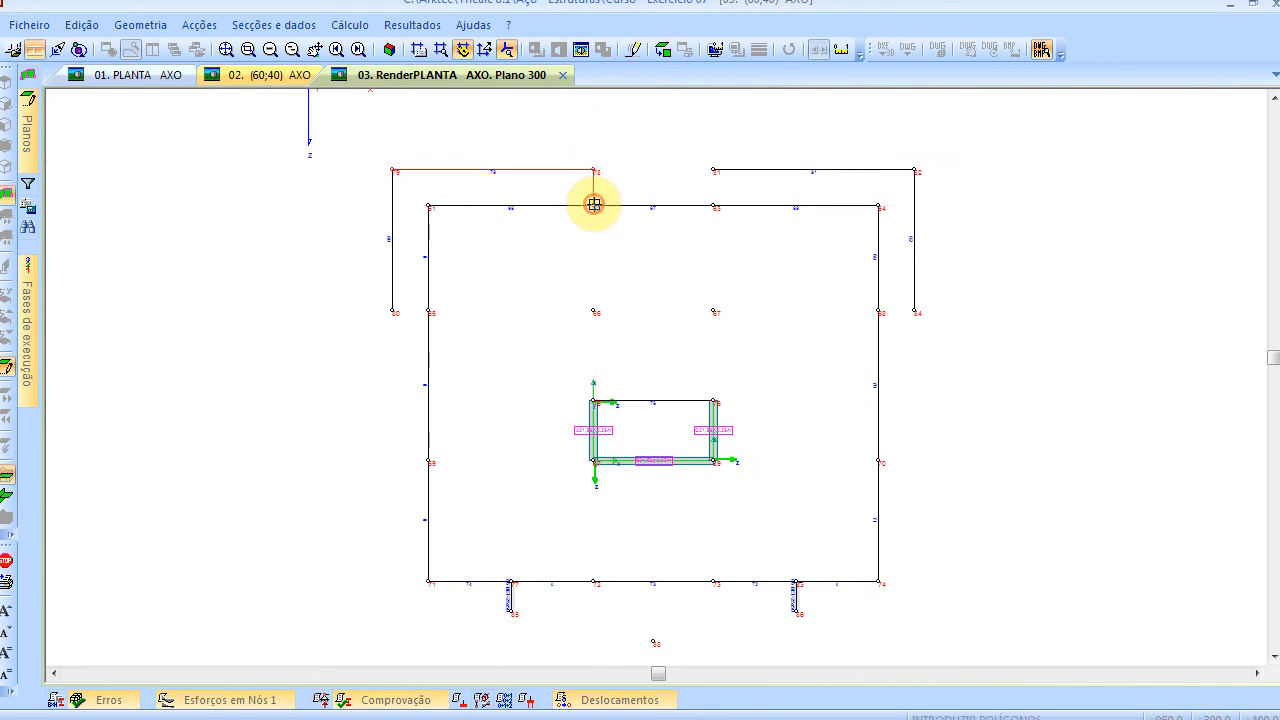
pyautogui.click(717, 203)
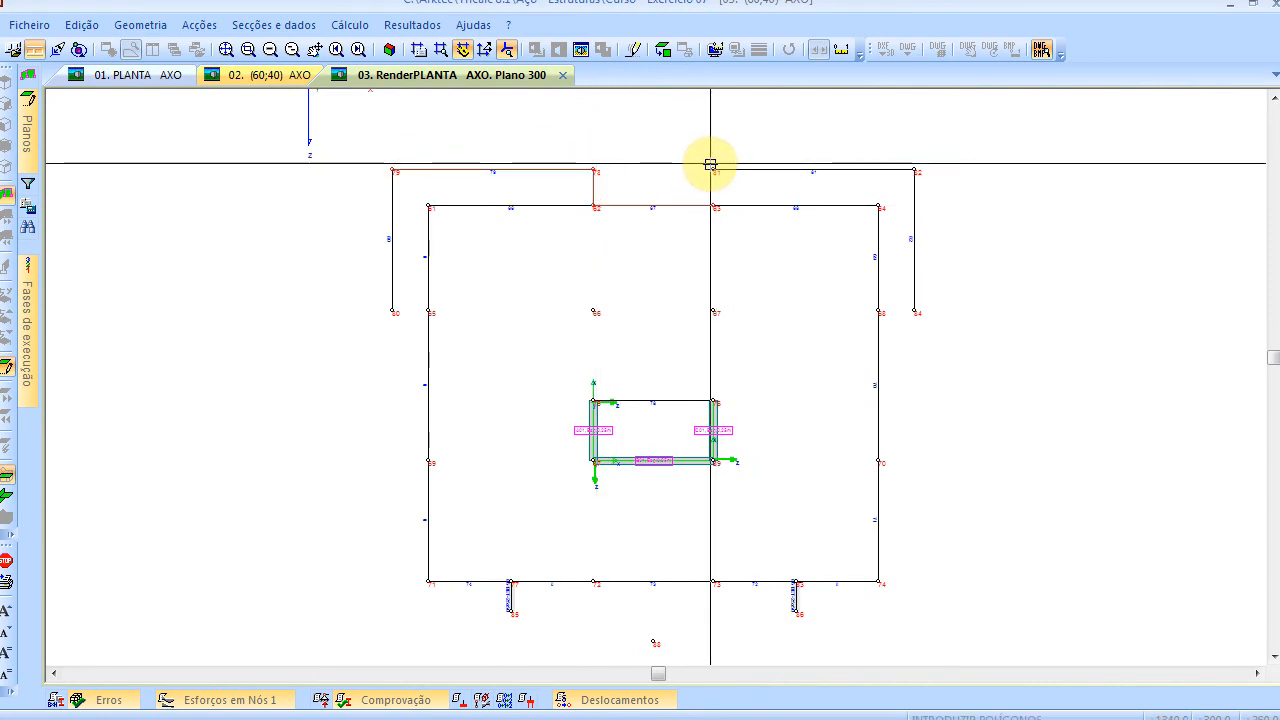
pyautogui.click(713, 168)
pyautogui.click(913, 168)
pyautogui.click(914, 312)
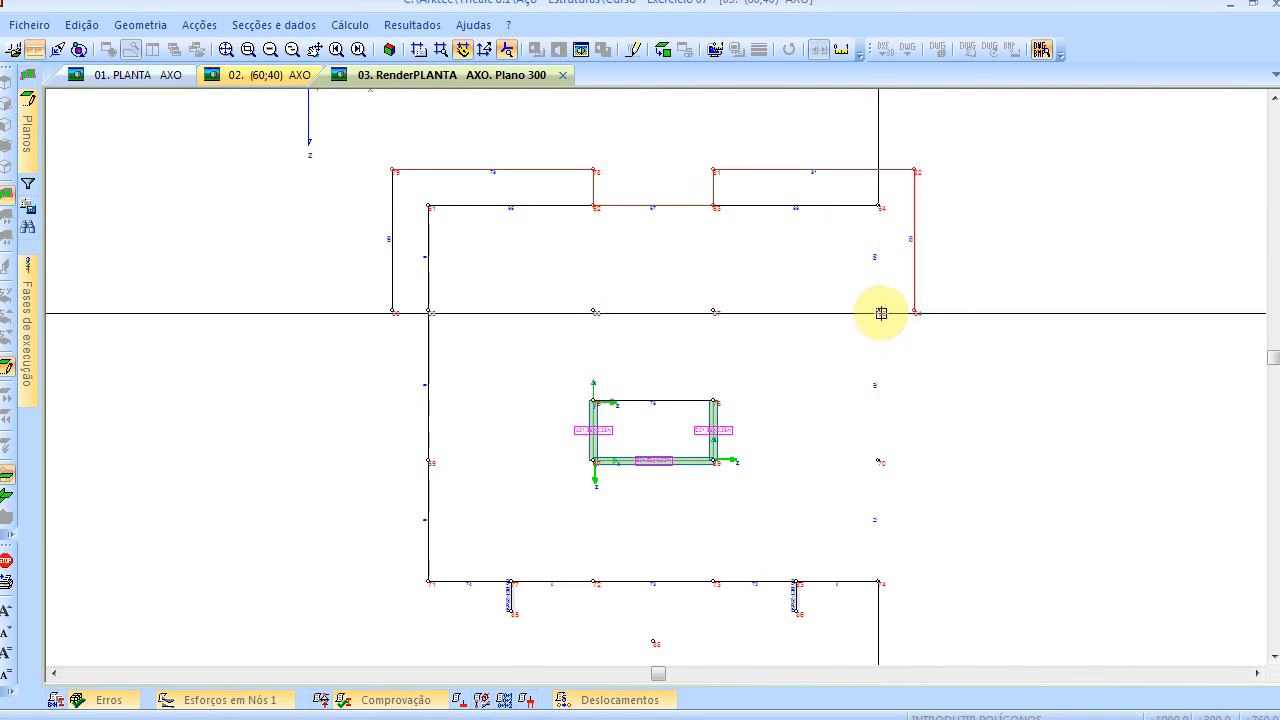
pyautogui.click(878, 312)
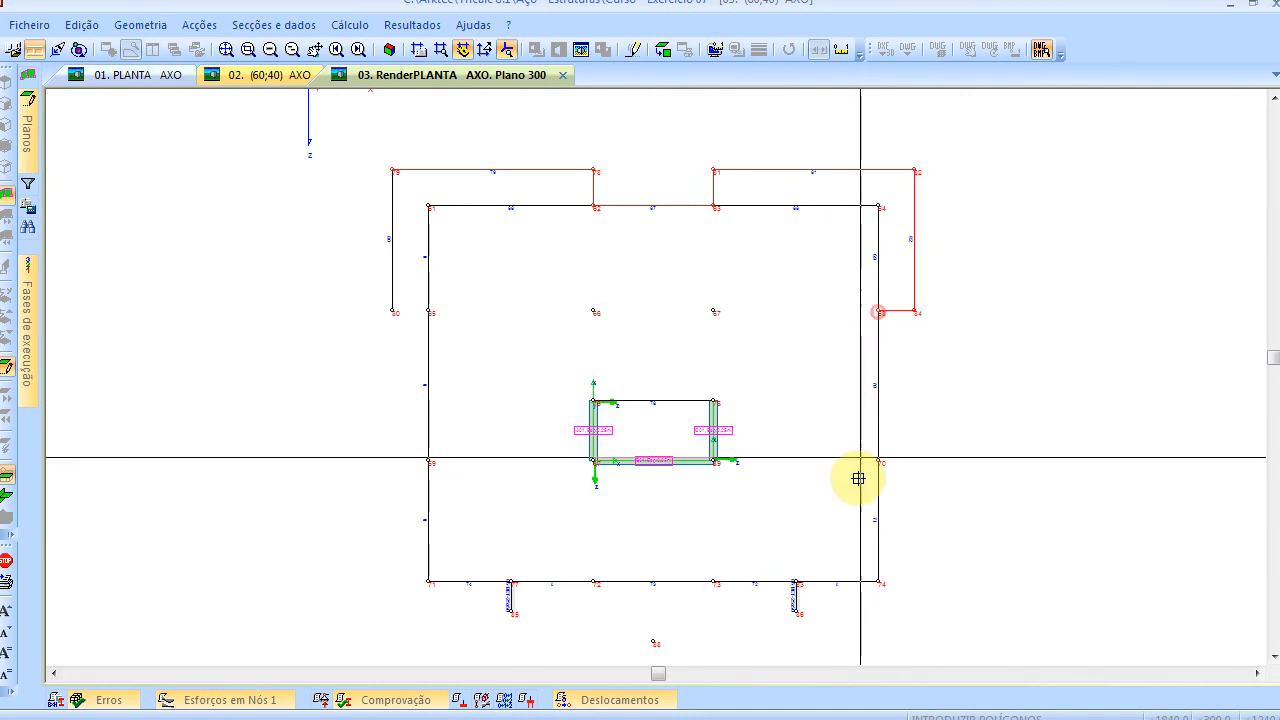
# Continue the slab contour along the right perimeter, around the lower cantilever, up the left perimeter and around the left cantilever to close it
pyautogui.click(876, 579)
pyautogui.click(795, 581)
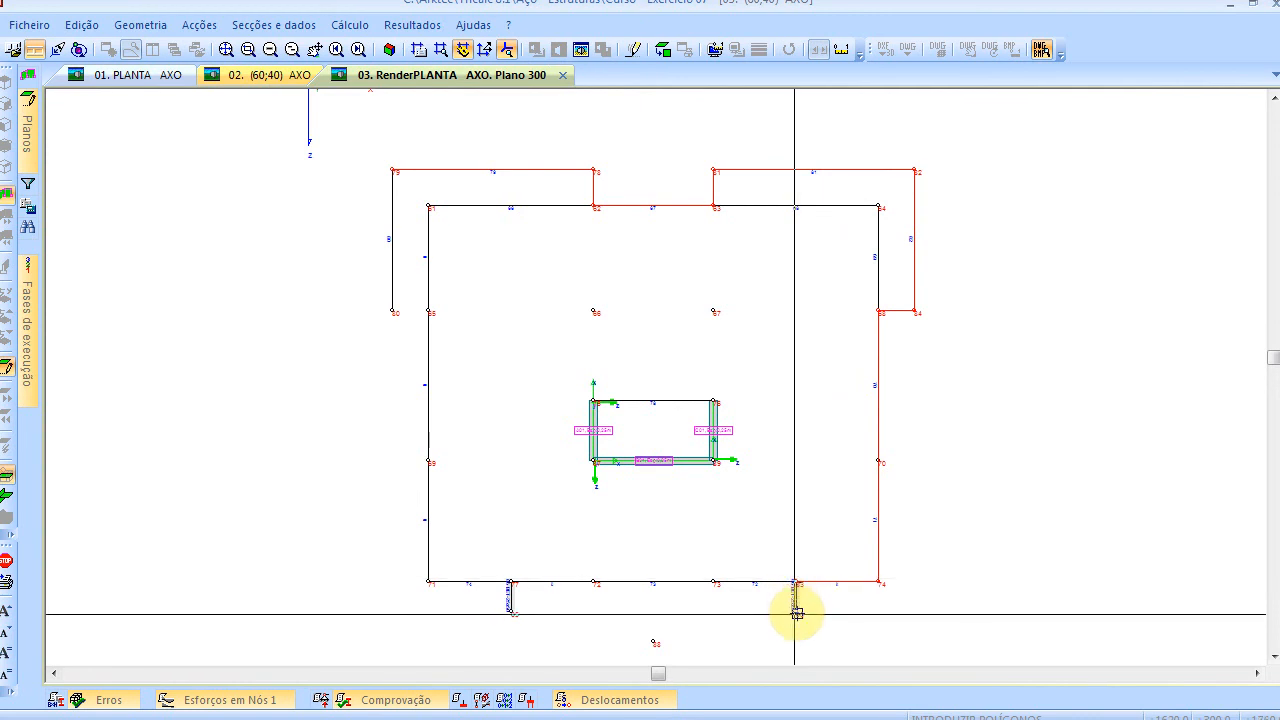
pyautogui.click(797, 612)
pyautogui.click(510, 611)
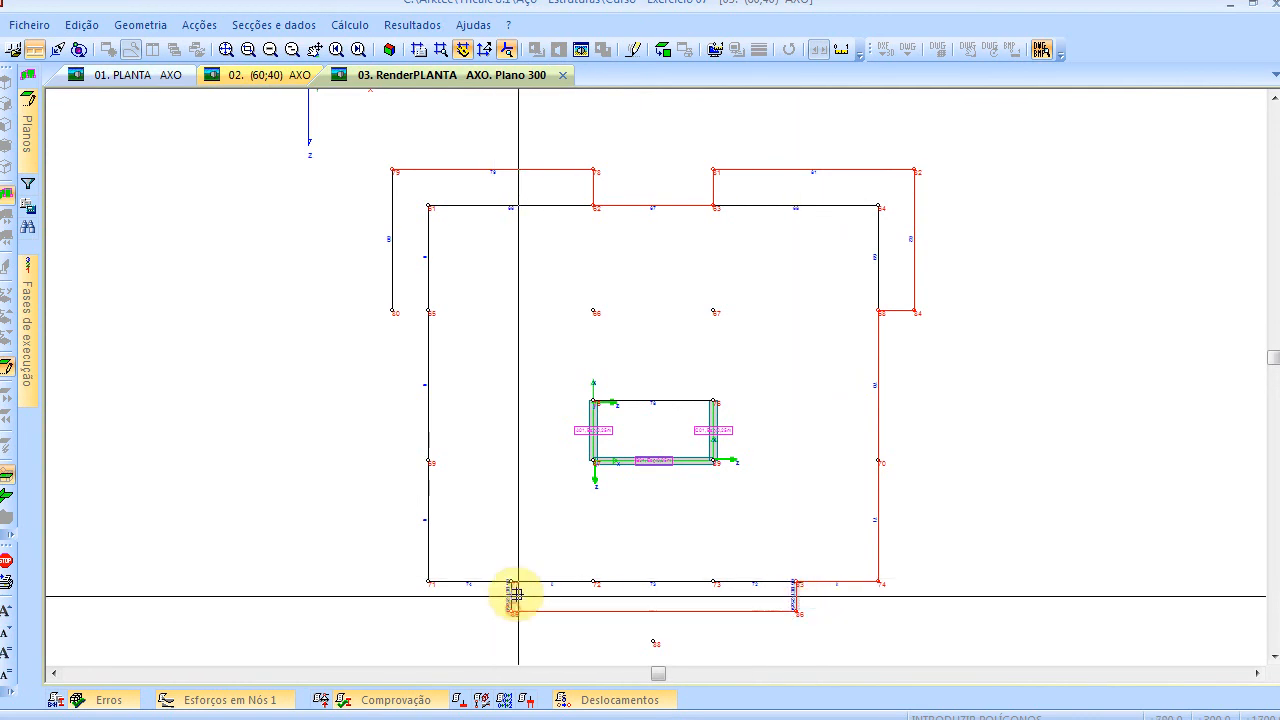
pyautogui.click(510, 581)
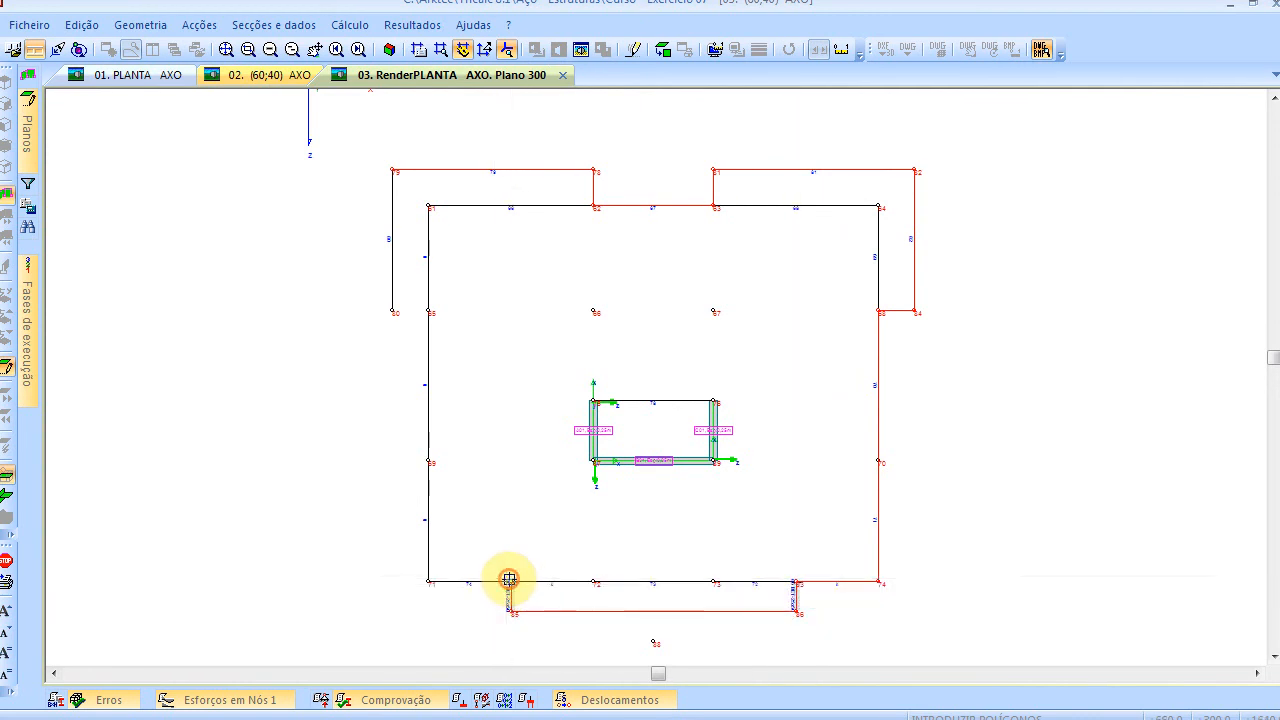
pyautogui.click(428, 582)
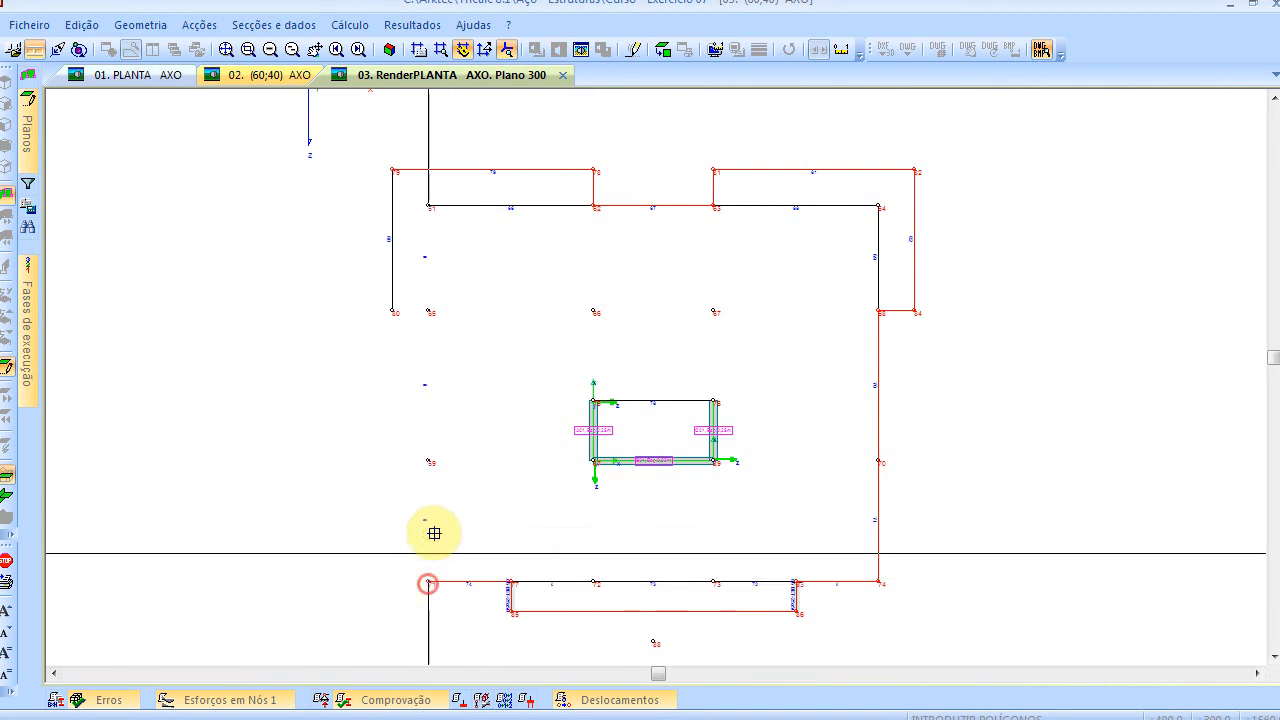
pyautogui.click(430, 311)
pyautogui.click(393, 311)
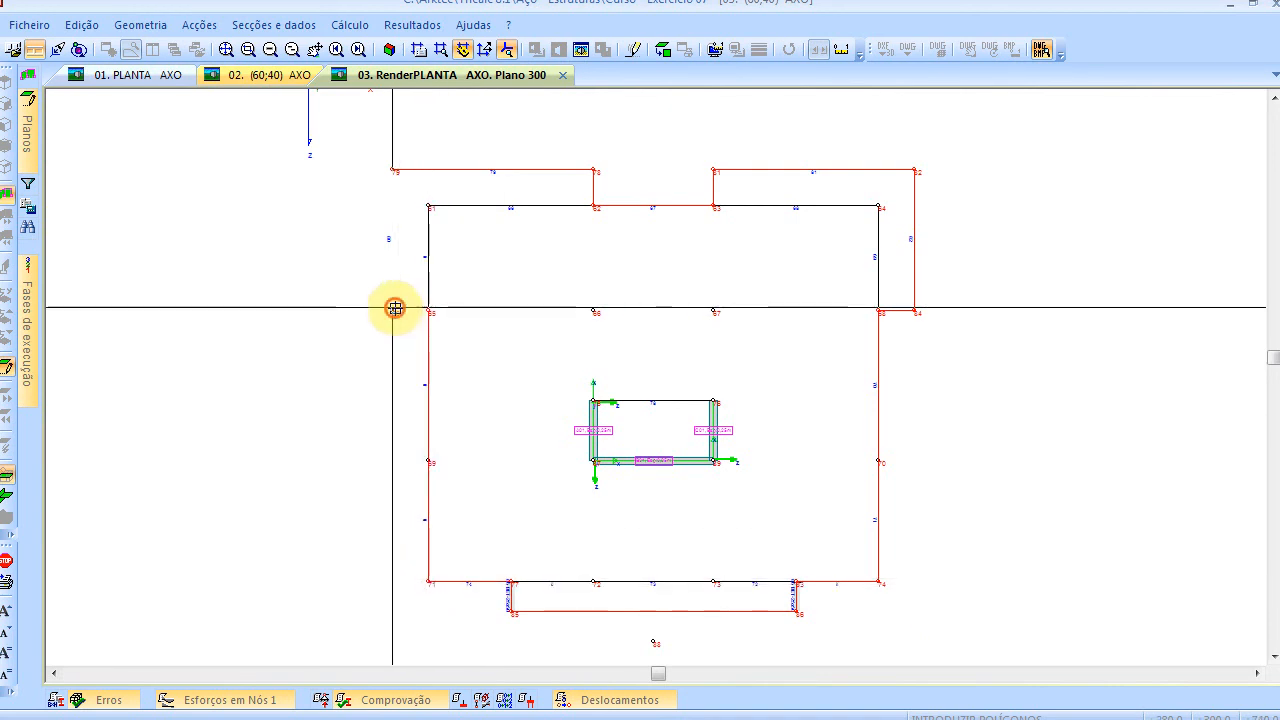
pyautogui.click(393, 172)
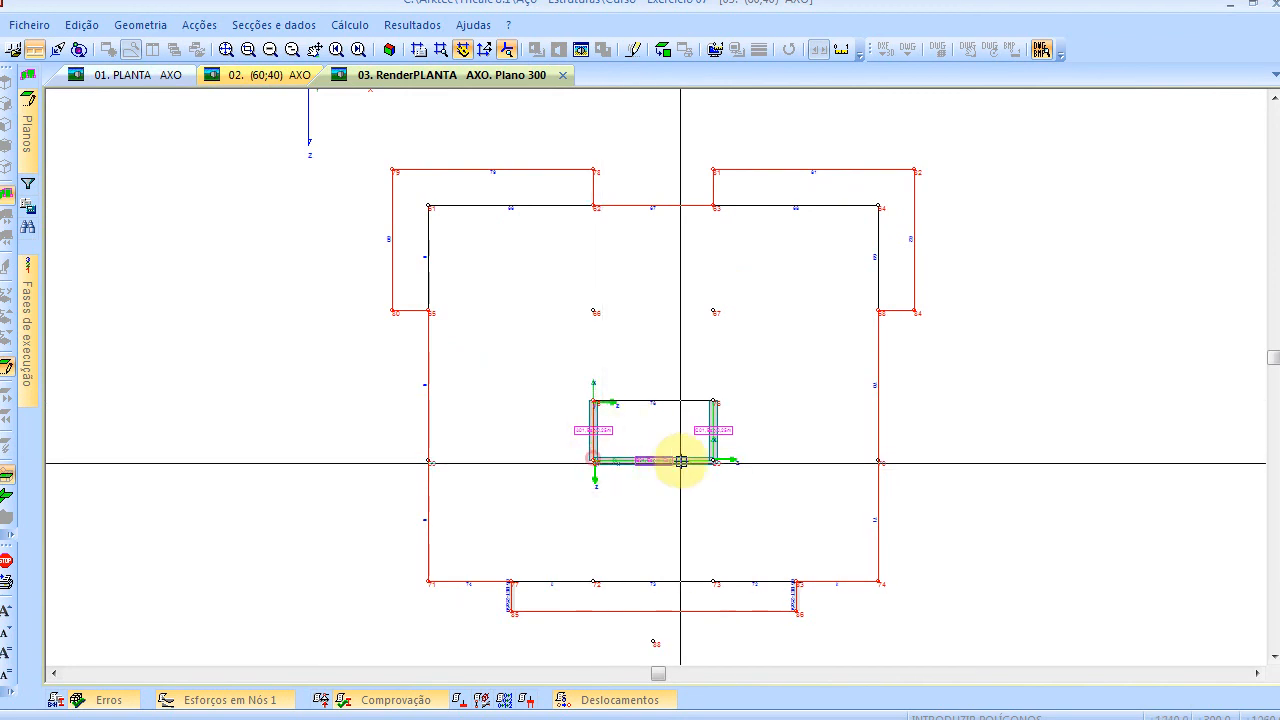
# Complete the slab with a rectangular opening at the central core and its direction set along the two interior nodes above the core
pyautogui.click(713, 455)
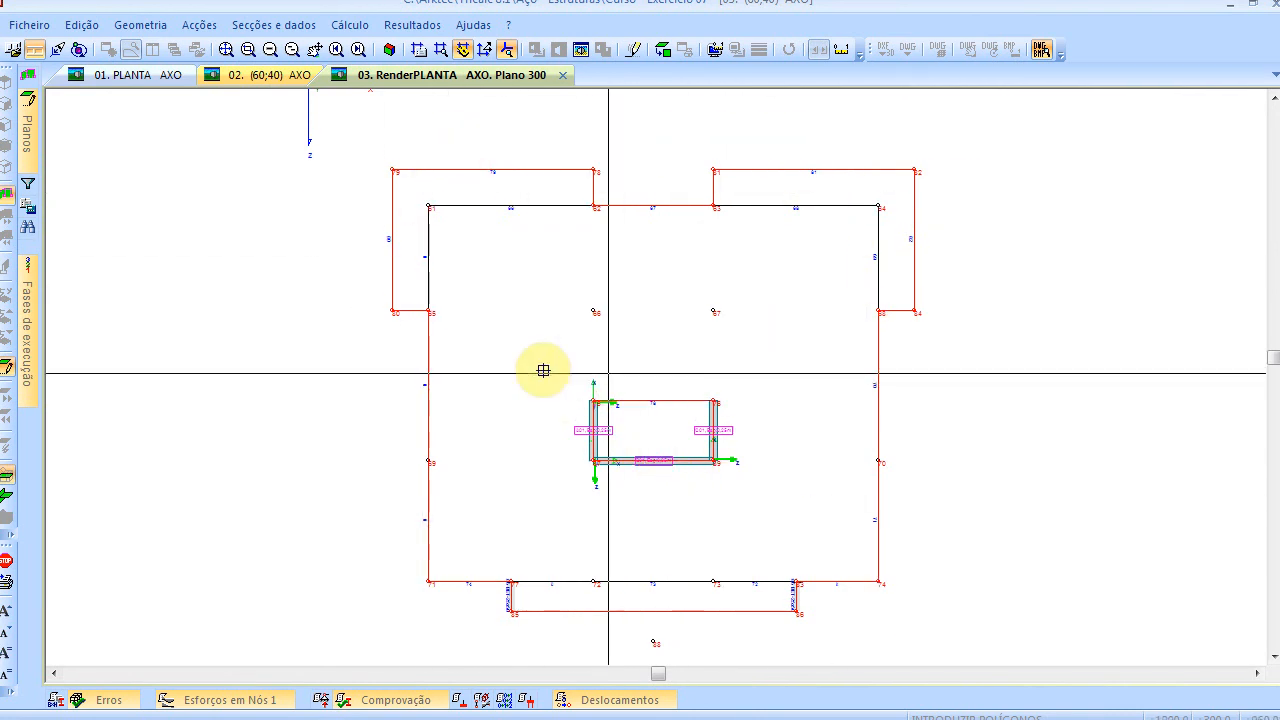
pyautogui.click(494, 360)
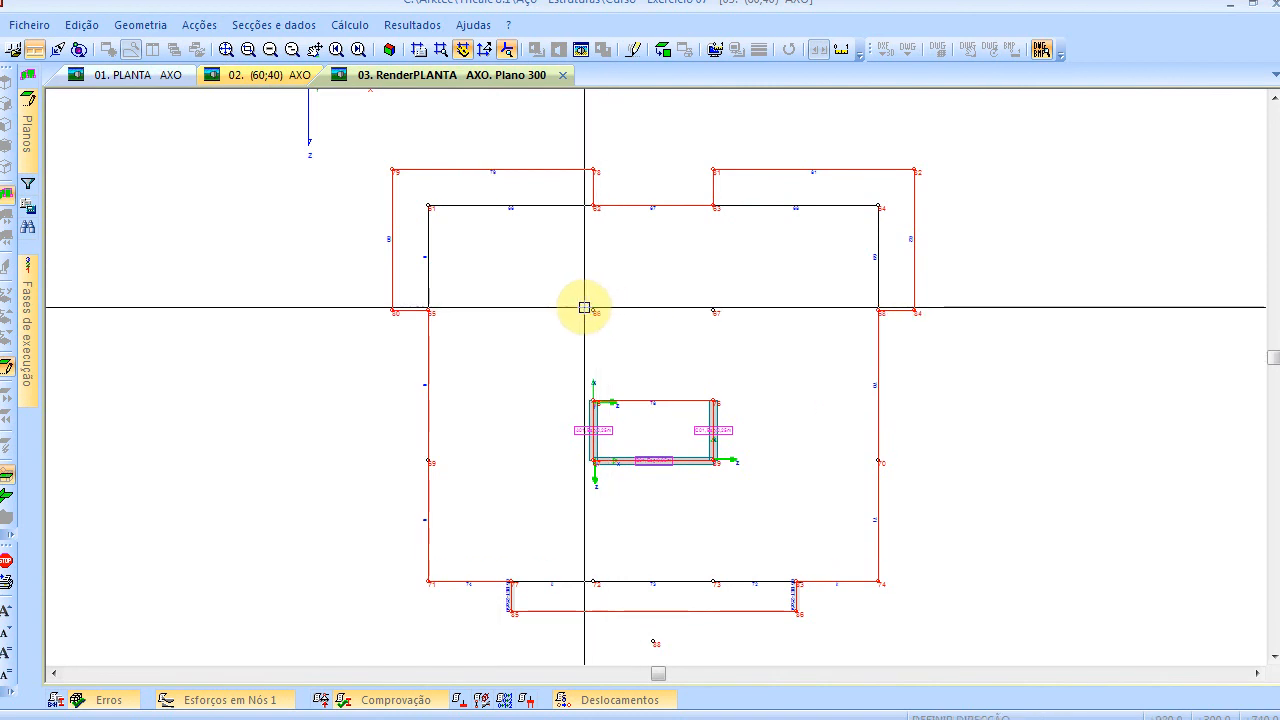
pyautogui.click(708, 308)
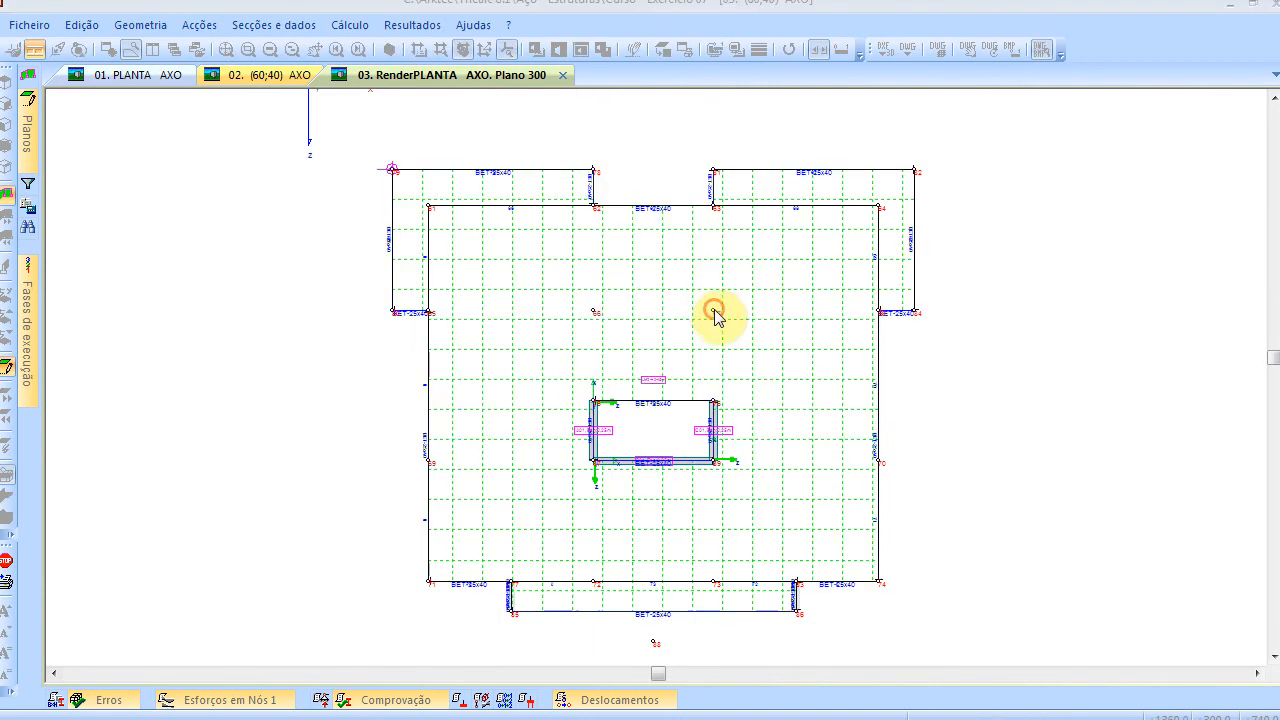
pyautogui.click(743, 416)
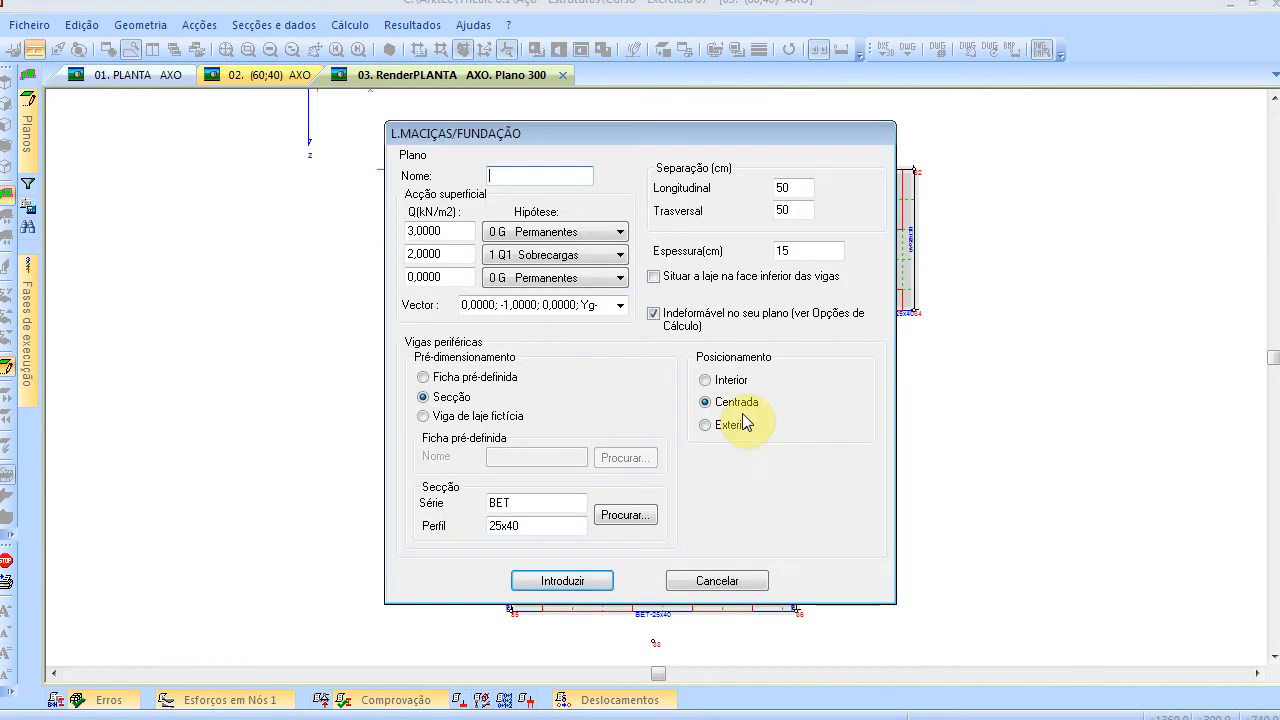
pyautogui.click(757, 581)
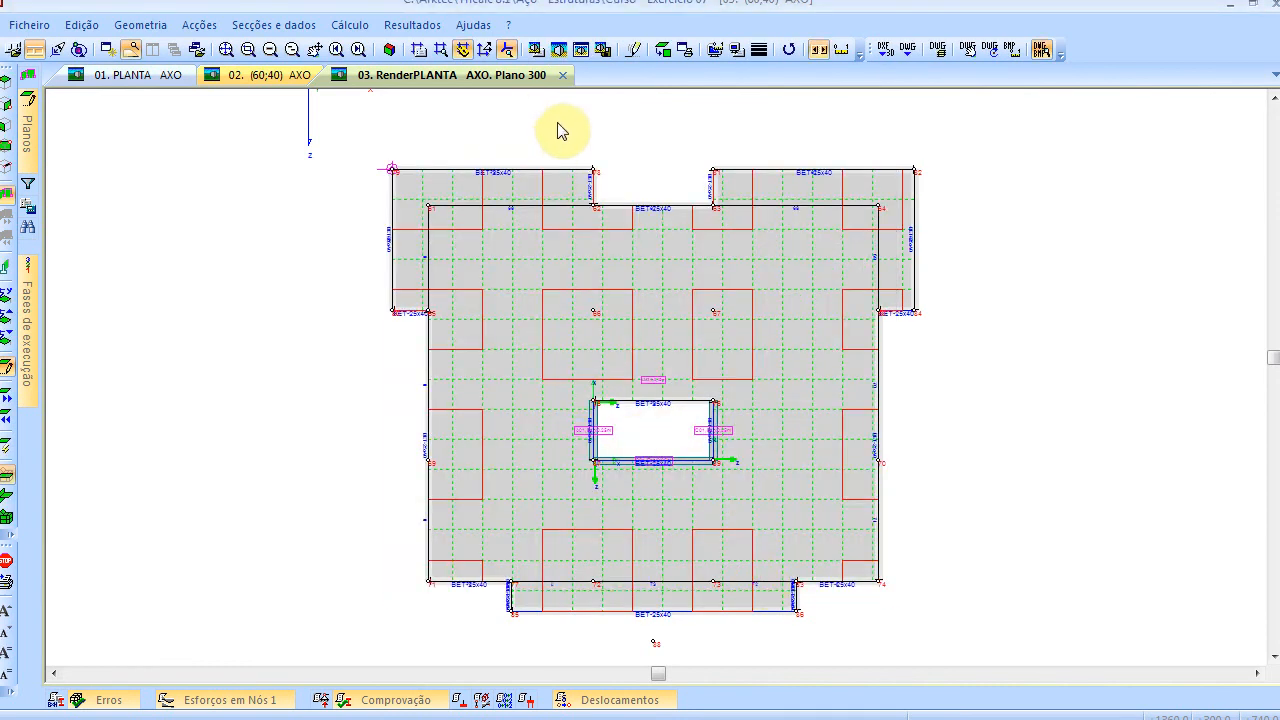
# Curve the slab's outer edge on the lower cantilever into an arc through the node below it, divided into 14 segments
pyautogui.click(389, 45)
pyautogui.moveTo(433, 424); pyautogui.dragTo(499, 404, button='middle')
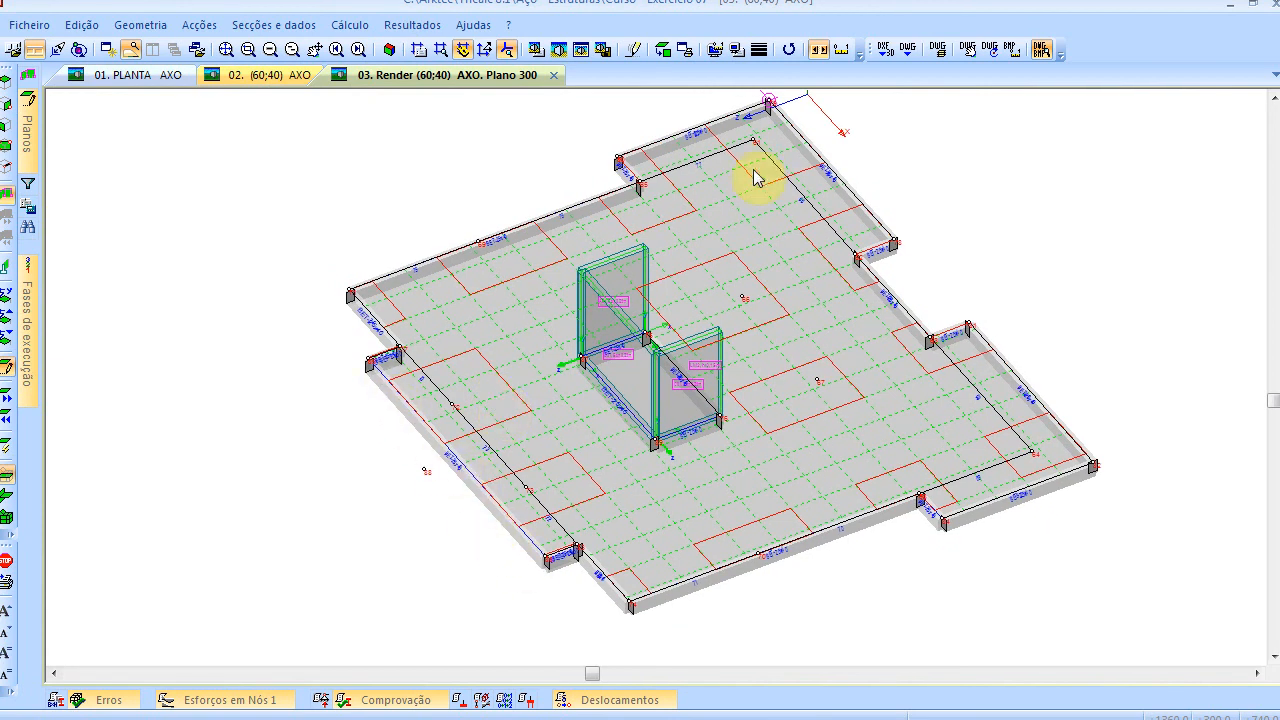
pyautogui.click(660, 50)
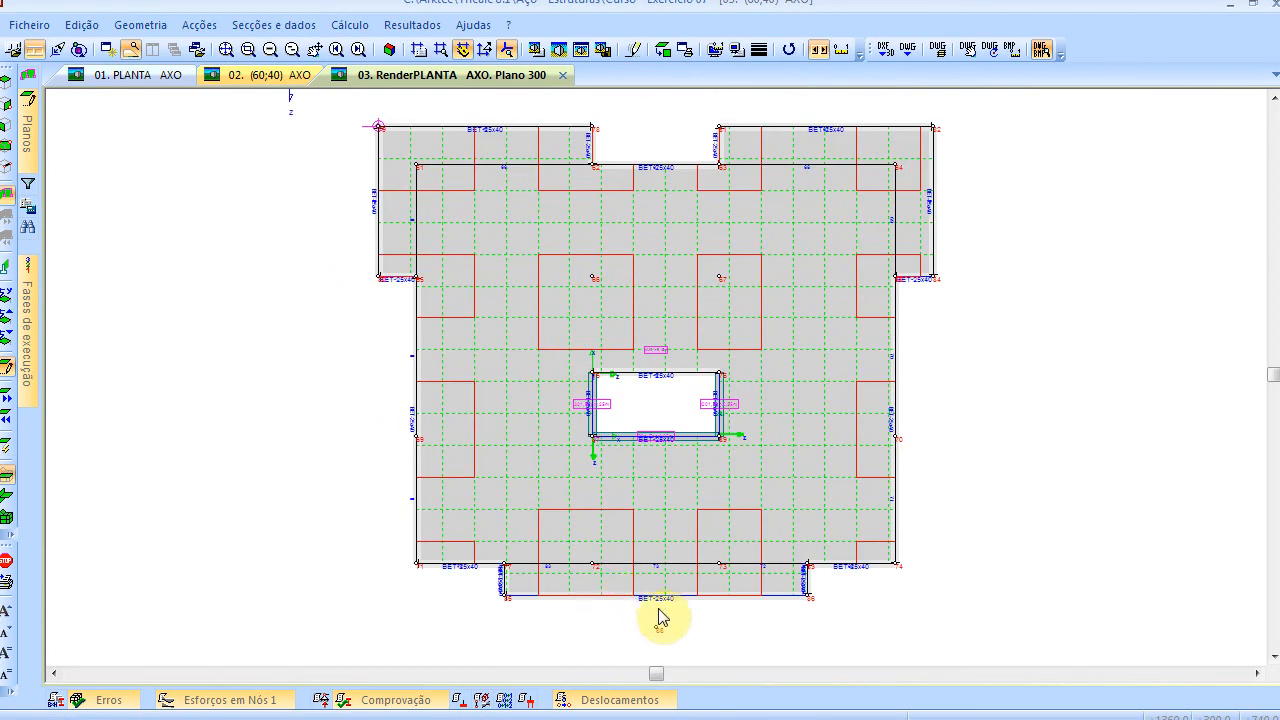
pyautogui.click(140, 25)
pyautogui.moveTo(241, 318)
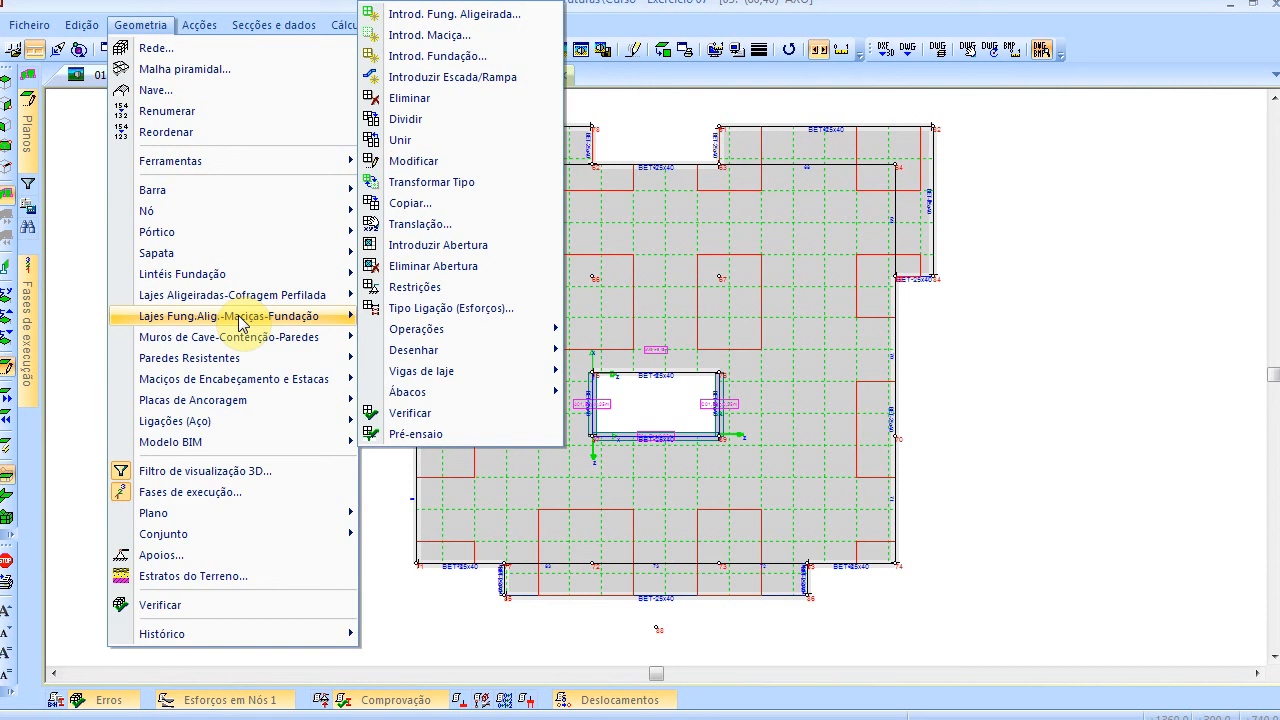
pyautogui.moveTo(461, 336)
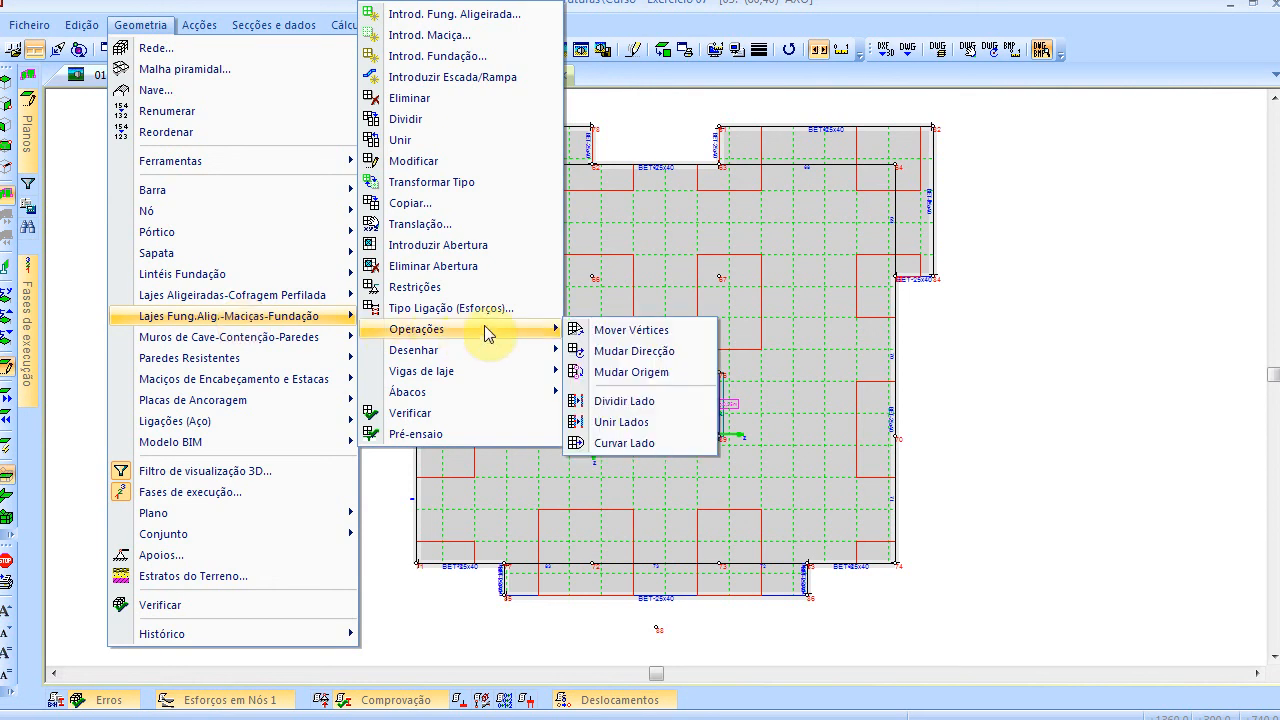
pyautogui.click(653, 446)
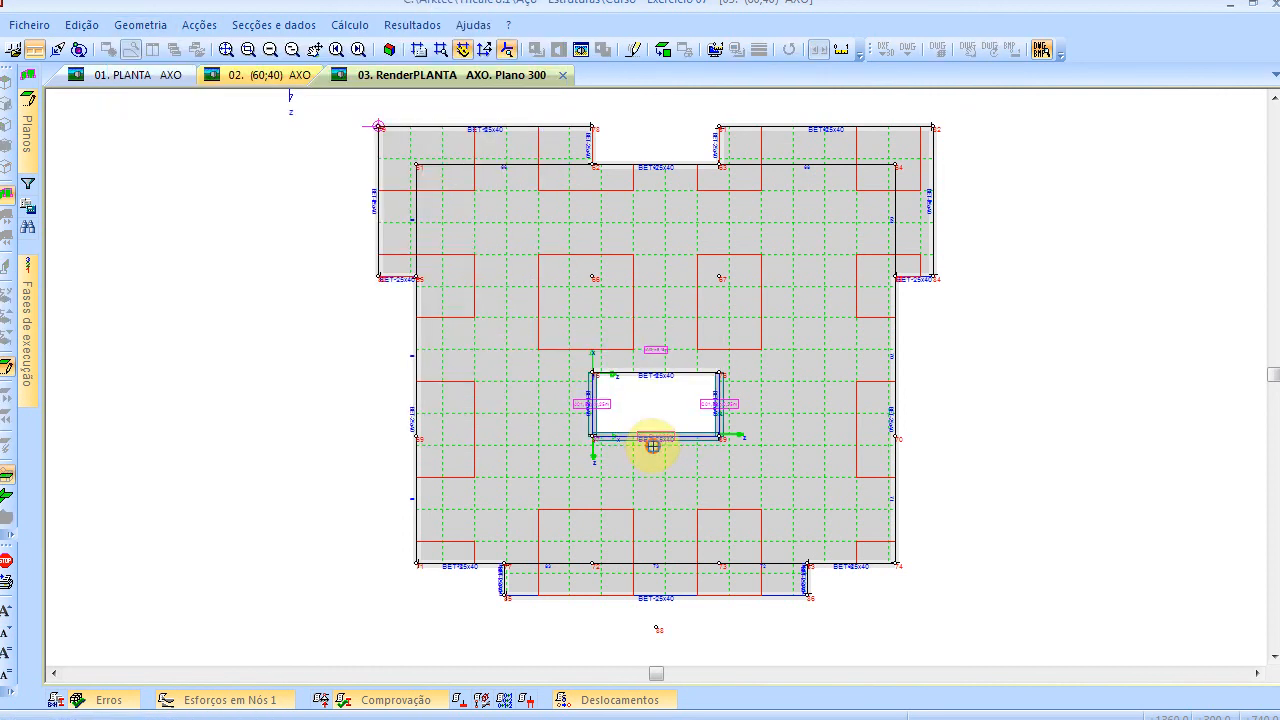
pyautogui.click(637, 597)
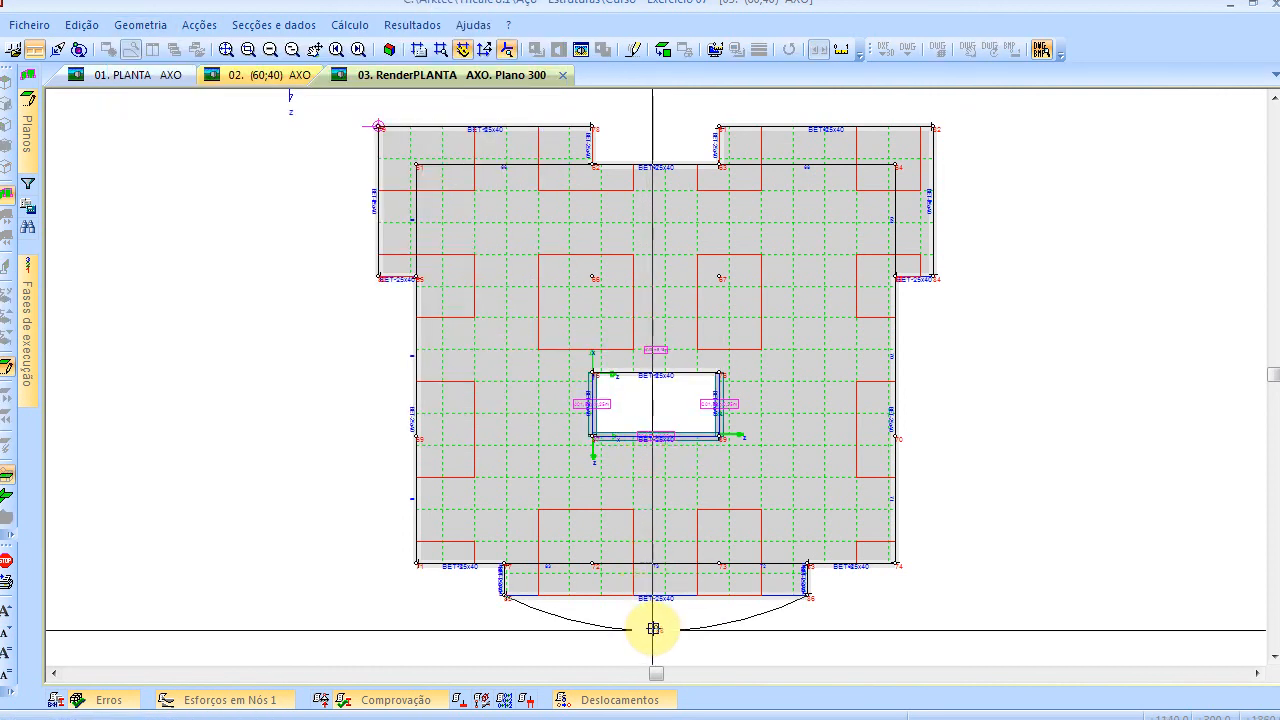
pyautogui.click(654, 634)
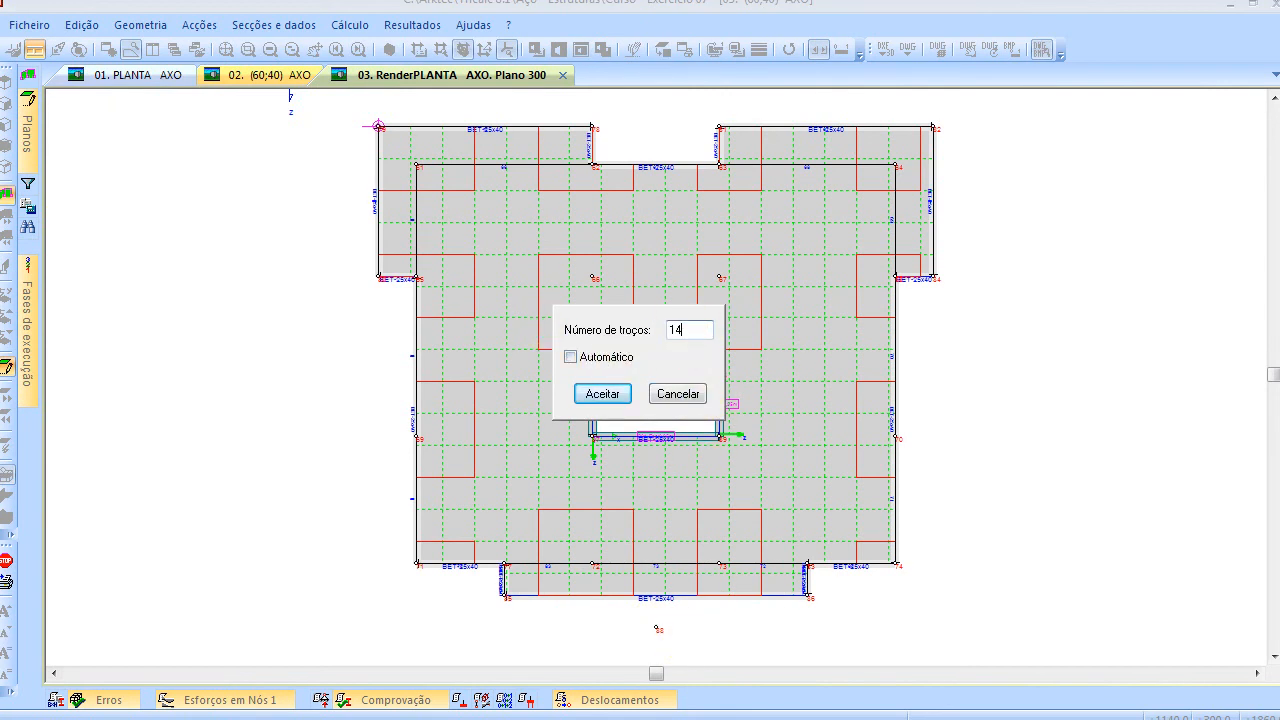
pyautogui.click(603, 394)
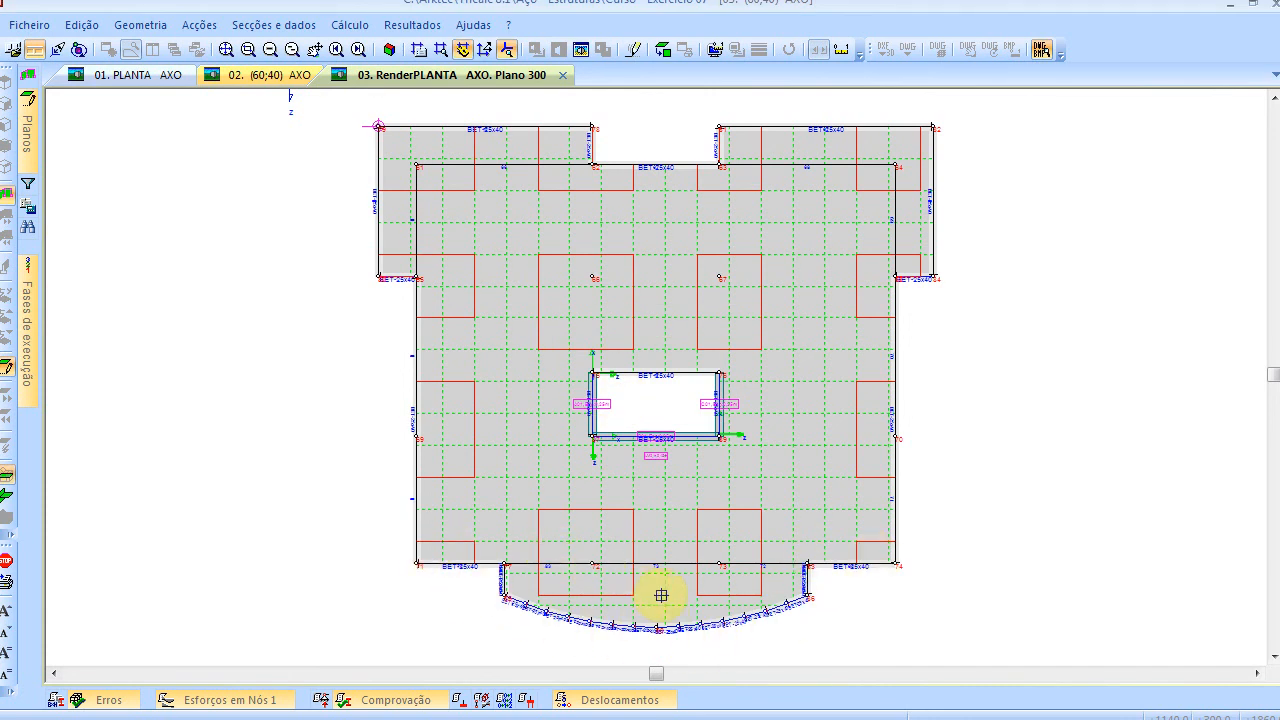
pyautogui.scroll(1, 661, 596)
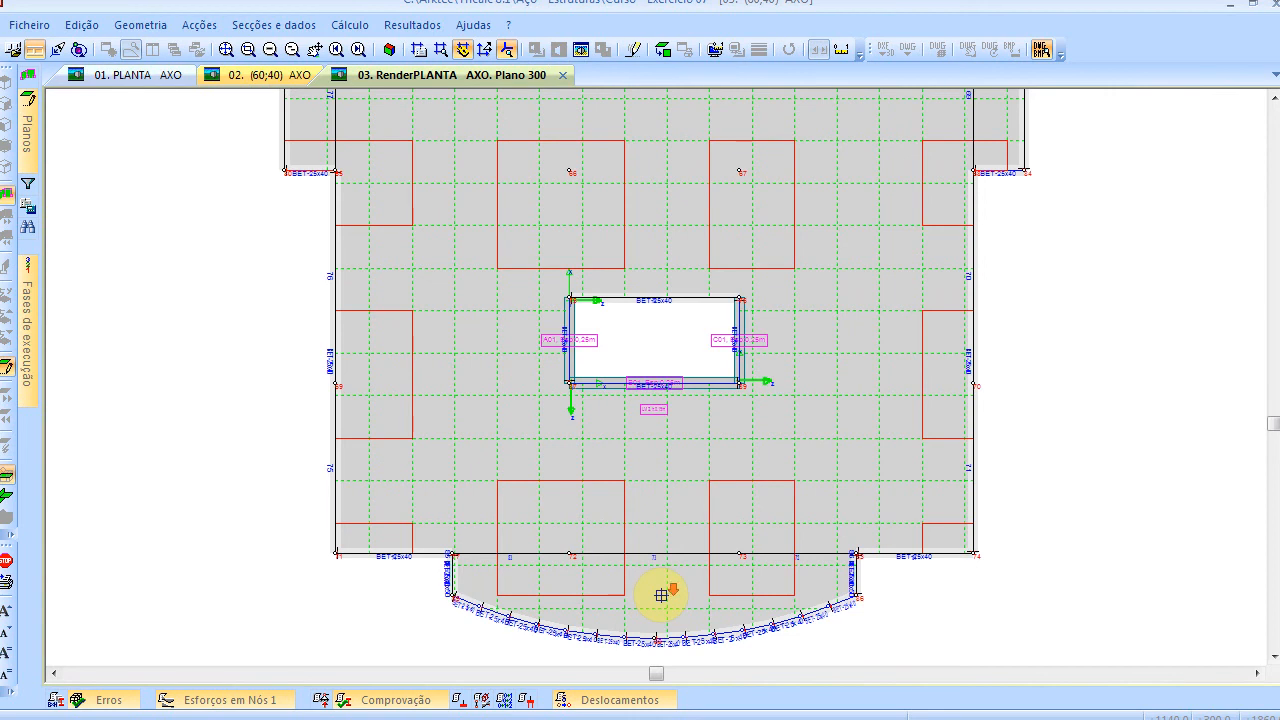
pyautogui.scroll(-2, 661, 596)
pyautogui.scroll(1, 661, 596)
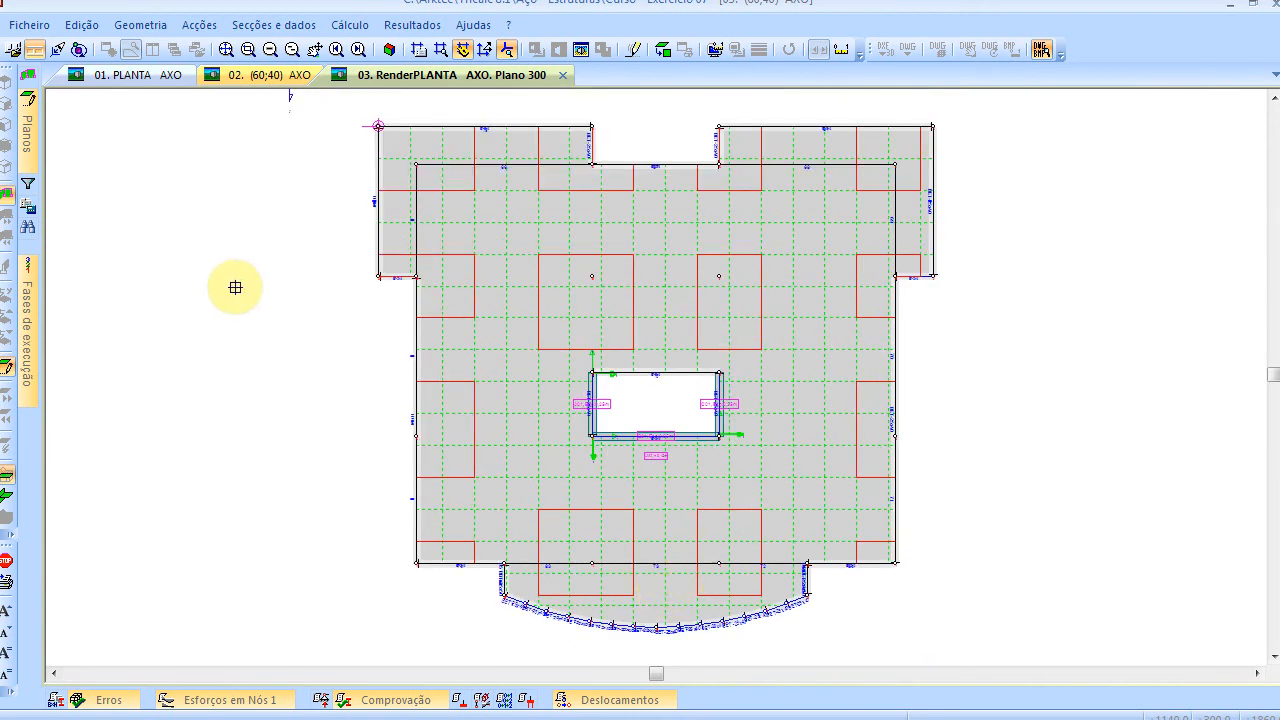
# Renumber and reorder the structure's geometry
pyautogui.click(145, 24)
pyautogui.click(172, 111)
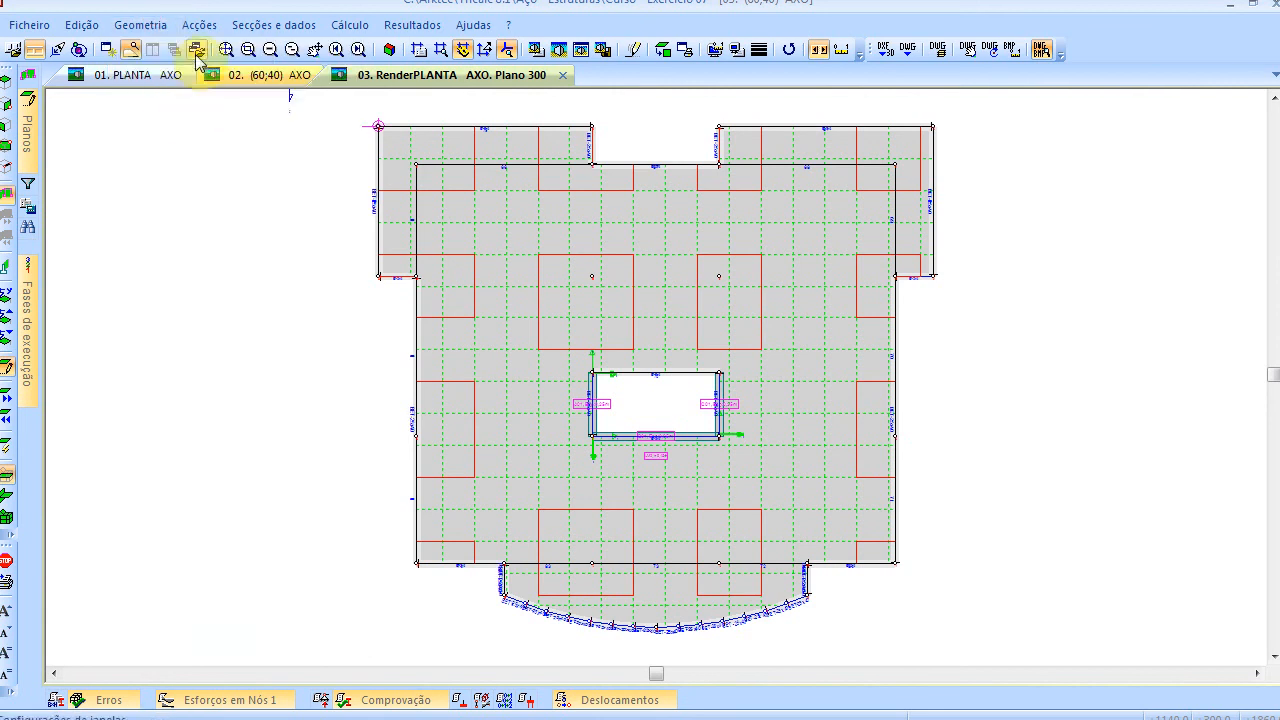
pyautogui.click(148, 22)
pyautogui.click(168, 111)
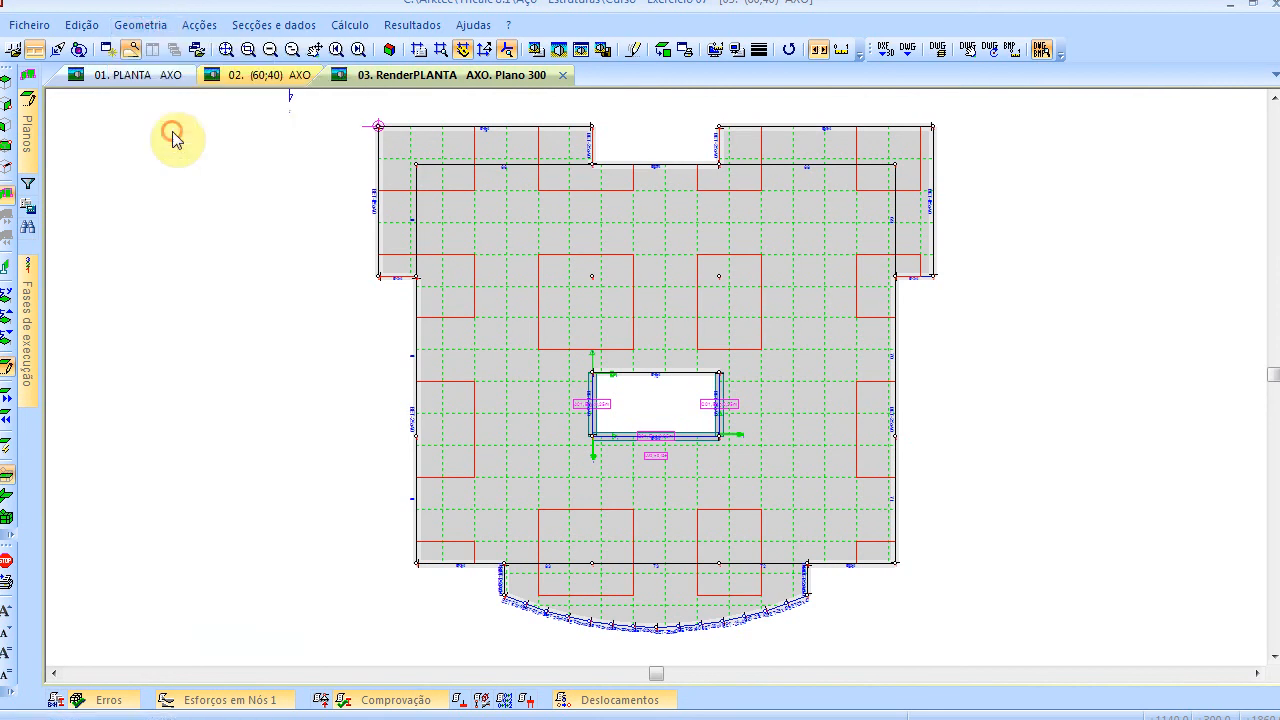
# Verify the structure's geometry with the preset verification options and inspect plane 300 in a rendered 3D view
pyautogui.click(148, 24)
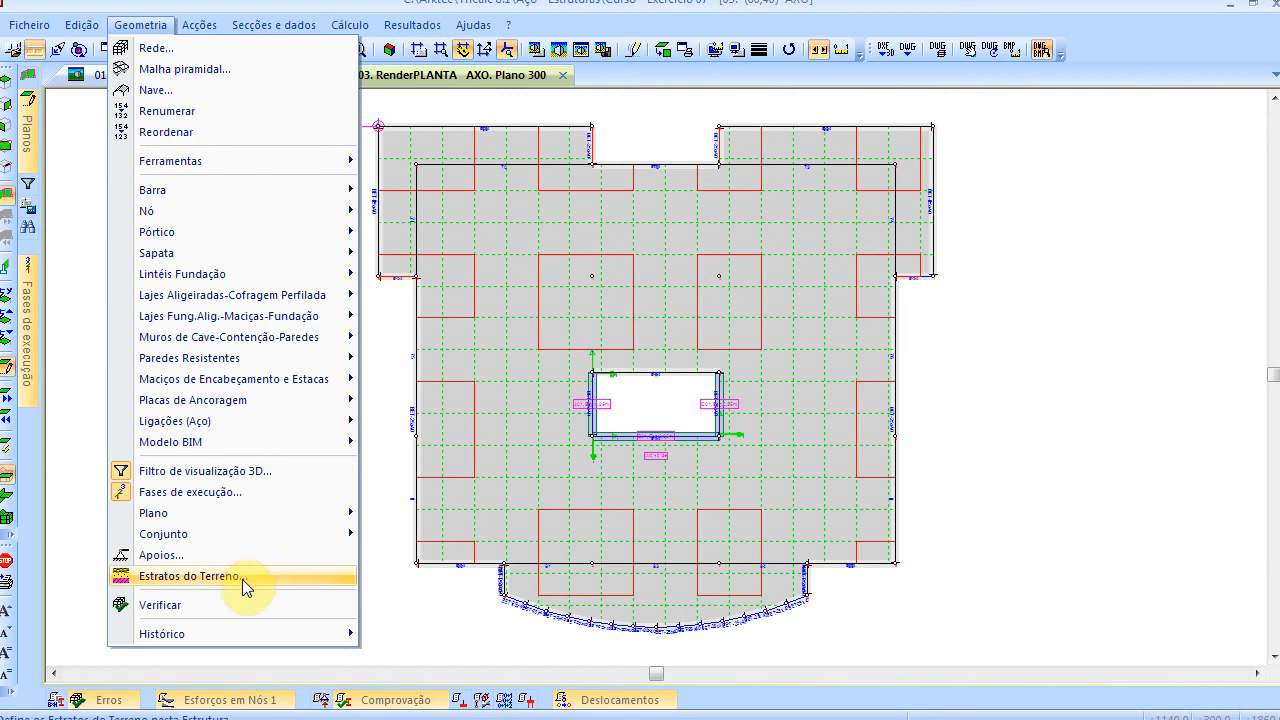
pyautogui.click(240, 606)
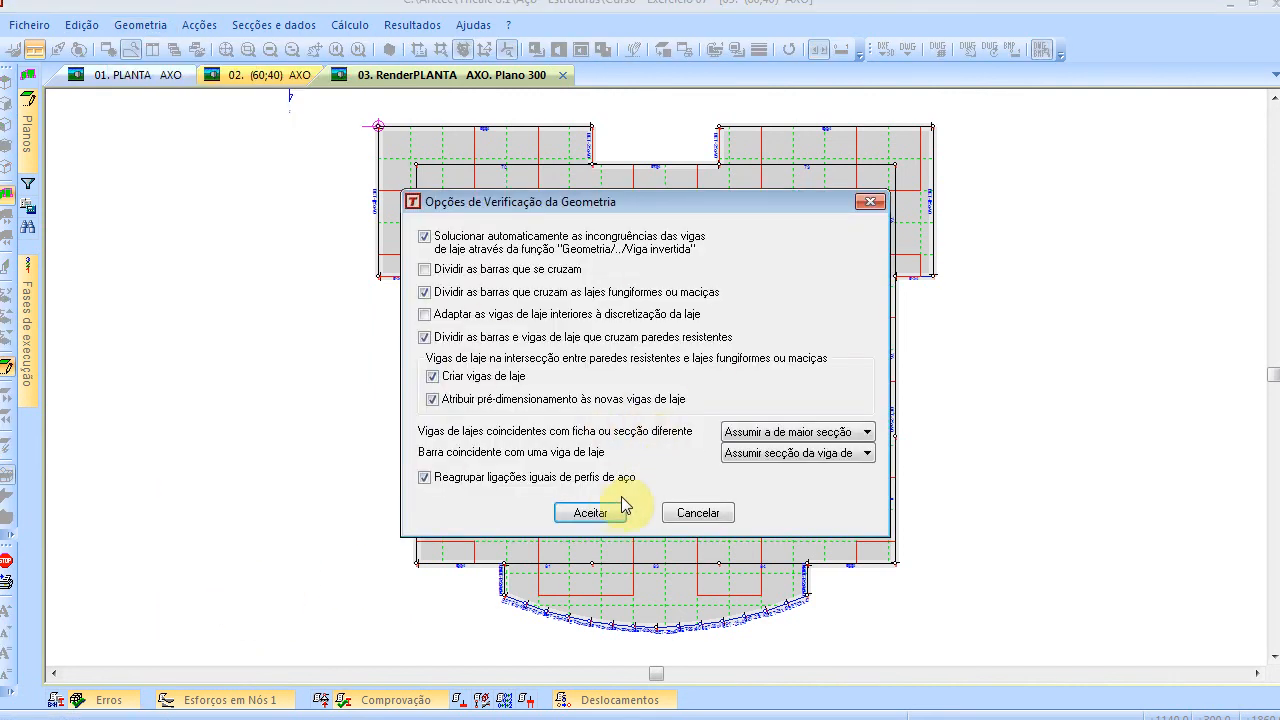
pyautogui.click(590, 513)
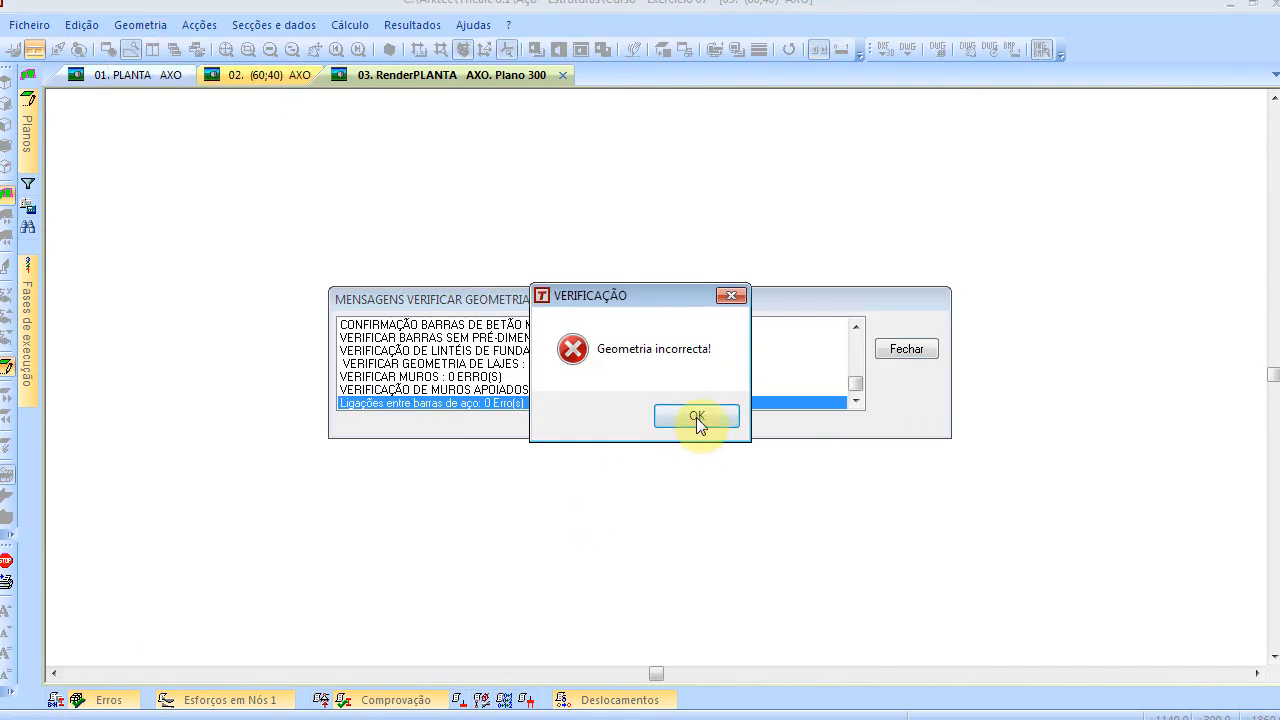
pyautogui.click(698, 418)
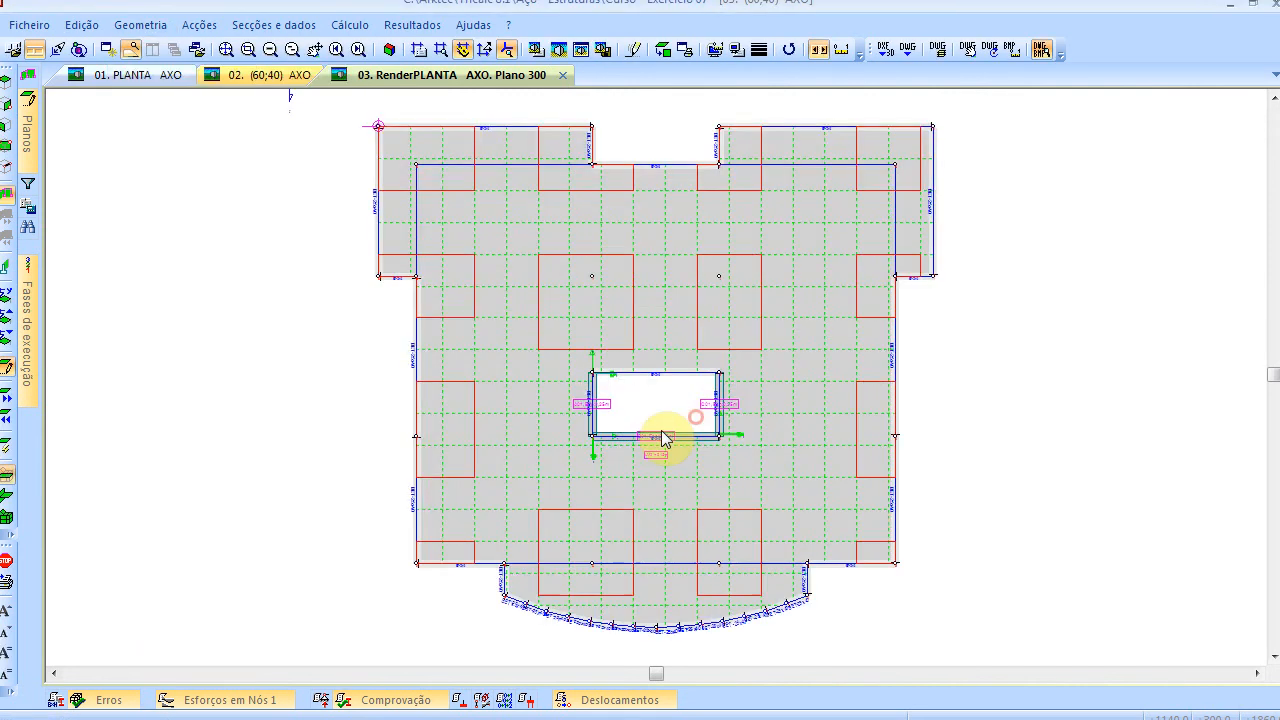
pyautogui.click(388, 52)
pyautogui.scroll(3, 400, 283)
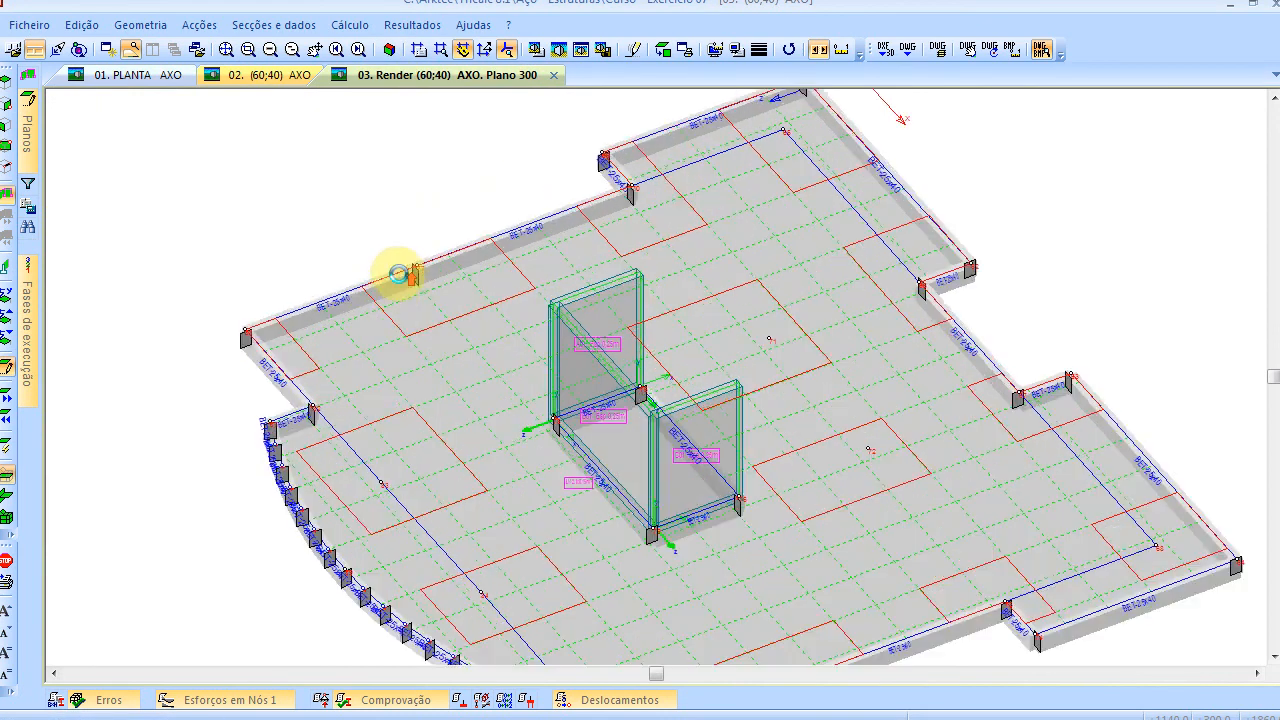
pyautogui.scroll(-3, 405, 281)
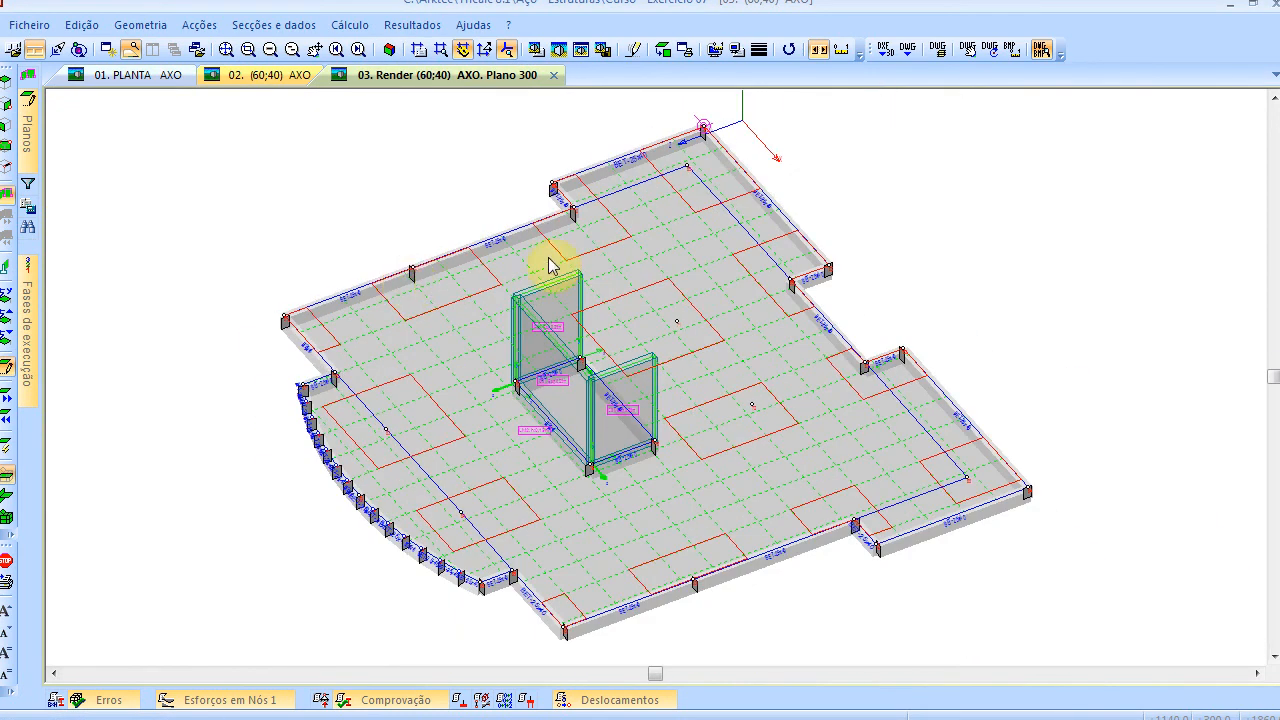
# Switch to the Exercício 07 Passo 04 slide and review the remaining instructions for the floor
pyautogui.click(1226, 10)
pyautogui.hotkey('alt', 'Tab')
pyautogui.hotkey('alt', 'Tab')
pyautogui.hotkey('alt', 'Tab')
pyautogui.hotkey('alt', 'shift', 'Tab')
pyautogui.hotkey('alt', 'shift', 'Tab')
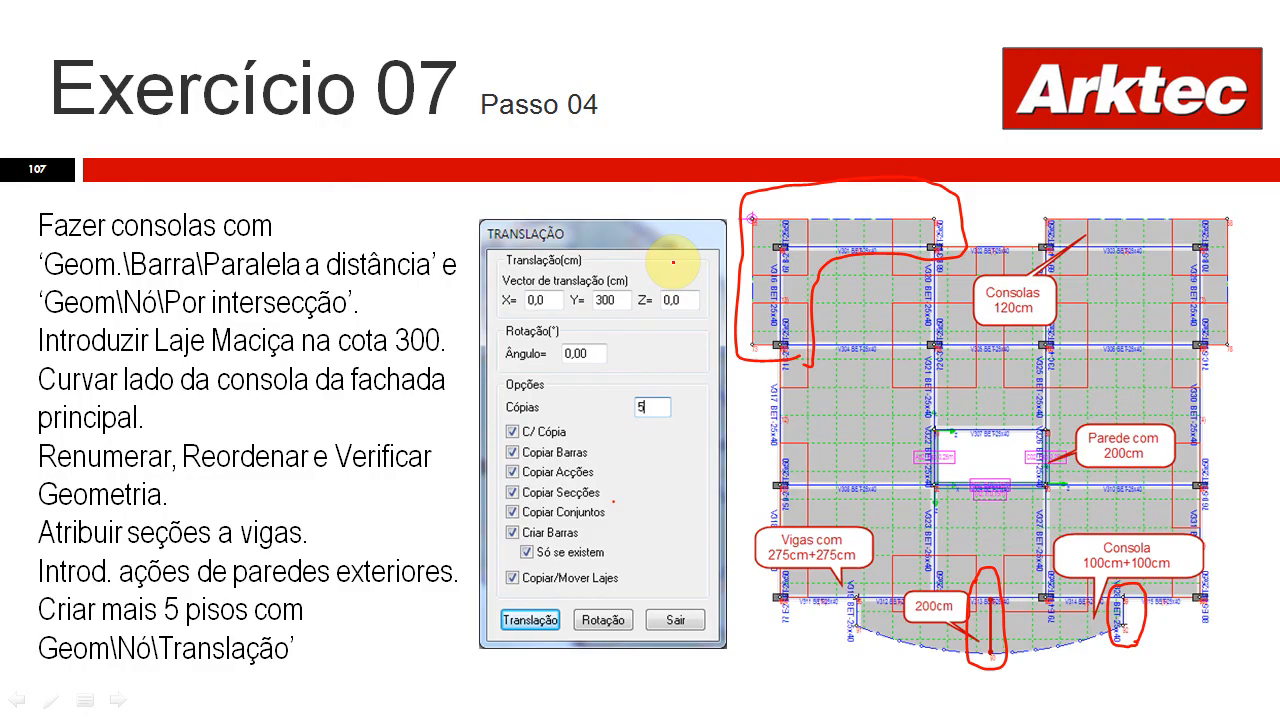
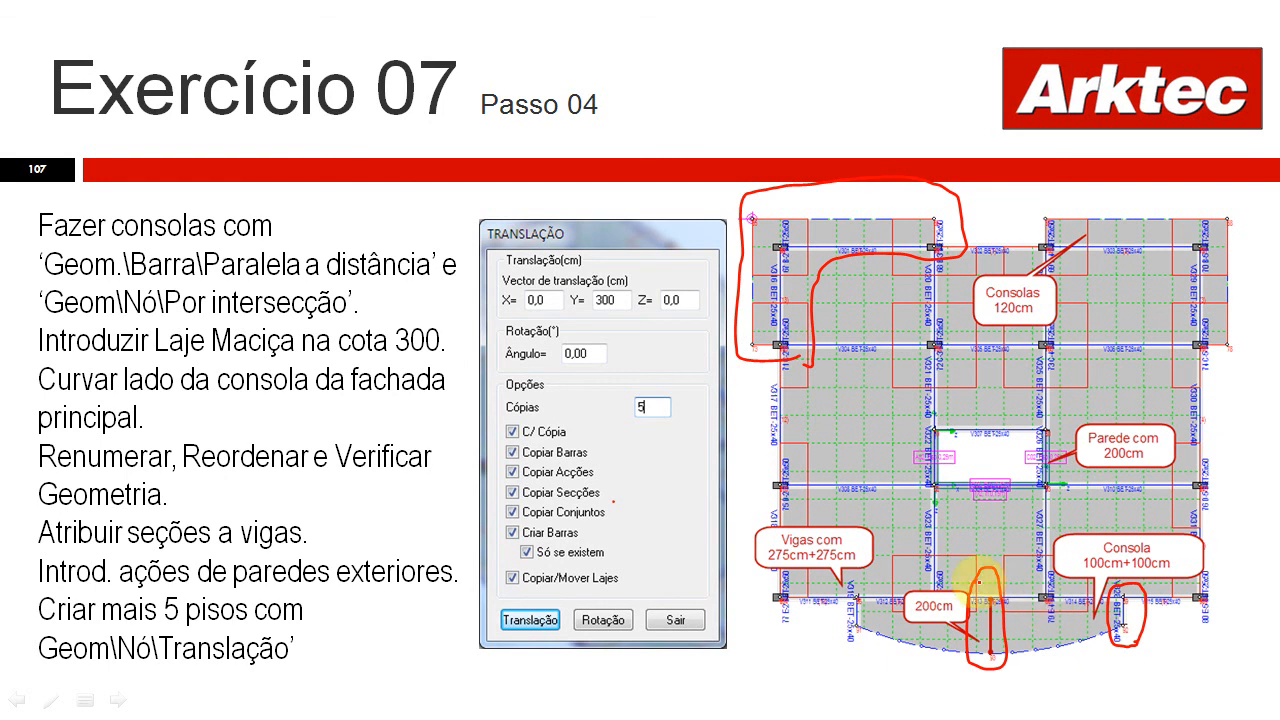
# Switch back to Tricalc and convert the perimeter slab beams of the two rear cantilevers to fictitious beams
pyautogui.hotkey('alt', 'Tab')
pyautogui.hotkey('alt', 'Tab')
pyautogui.hotkey('alt', 'Tab')
pyautogui.hotkey('alt', 'Tab')
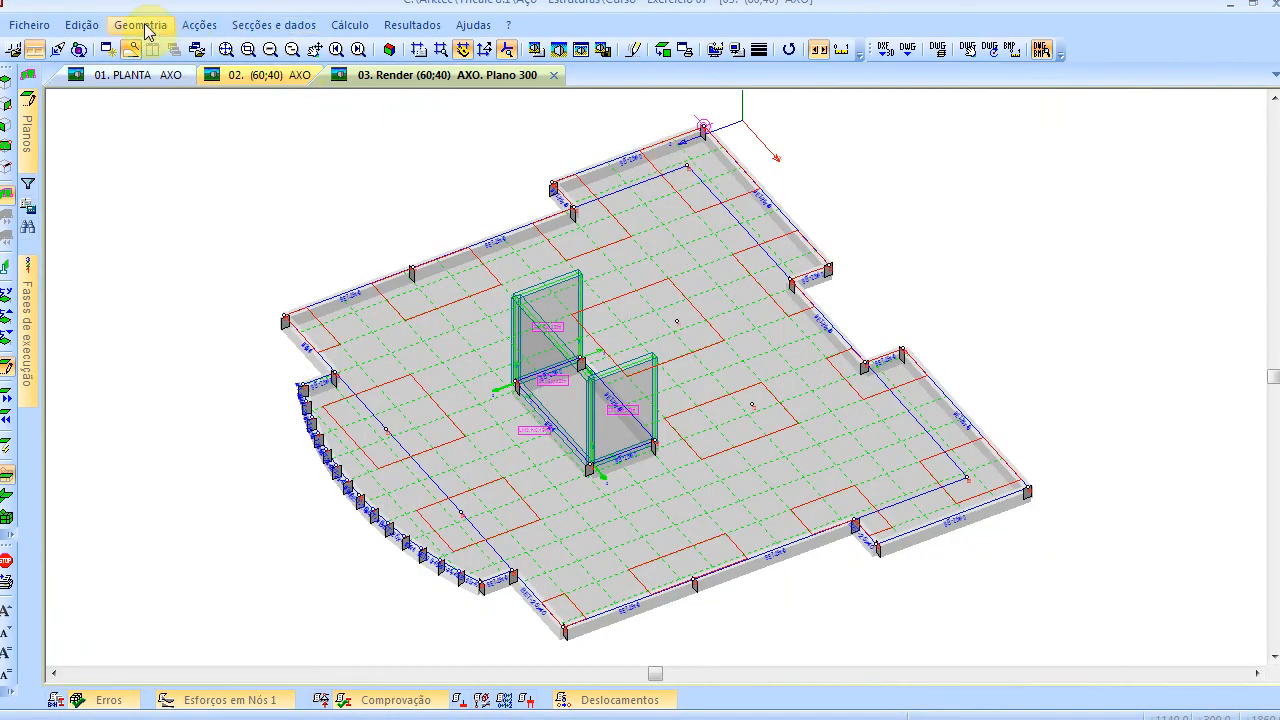
pyautogui.click(145, 28)
pyautogui.moveTo(232, 318)
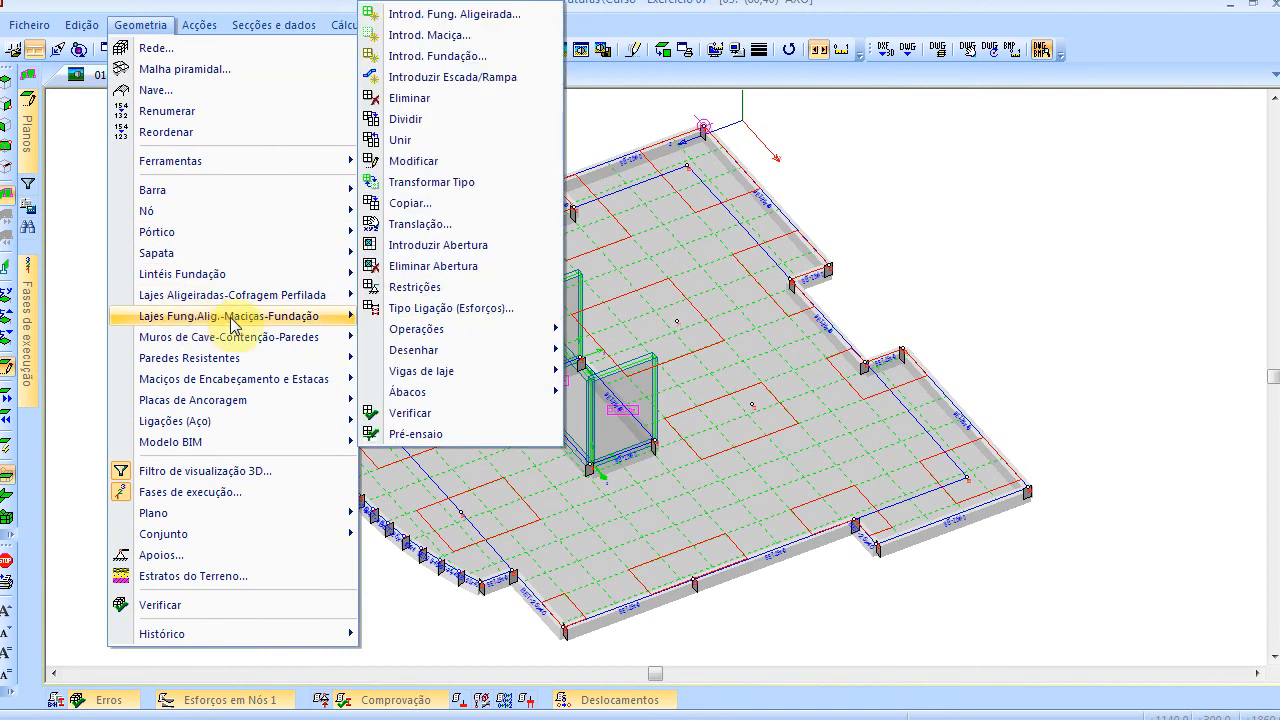
pyautogui.moveTo(480, 370)
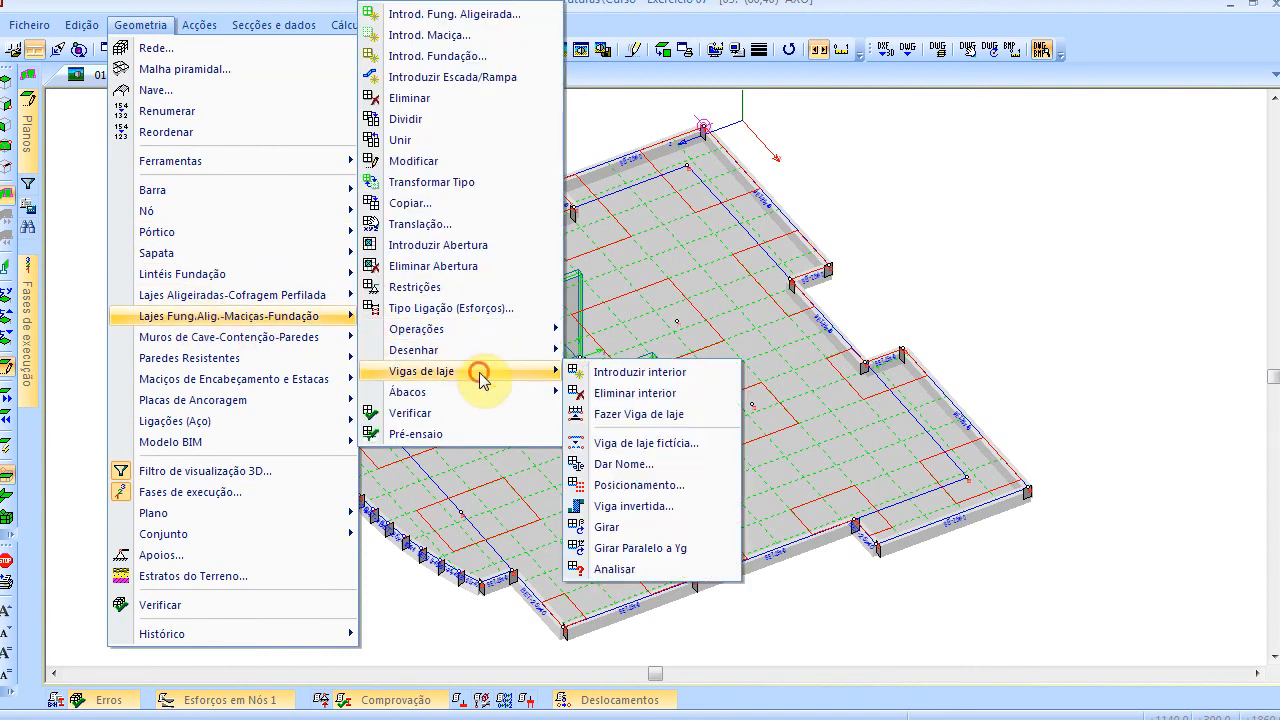
pyautogui.click(683, 446)
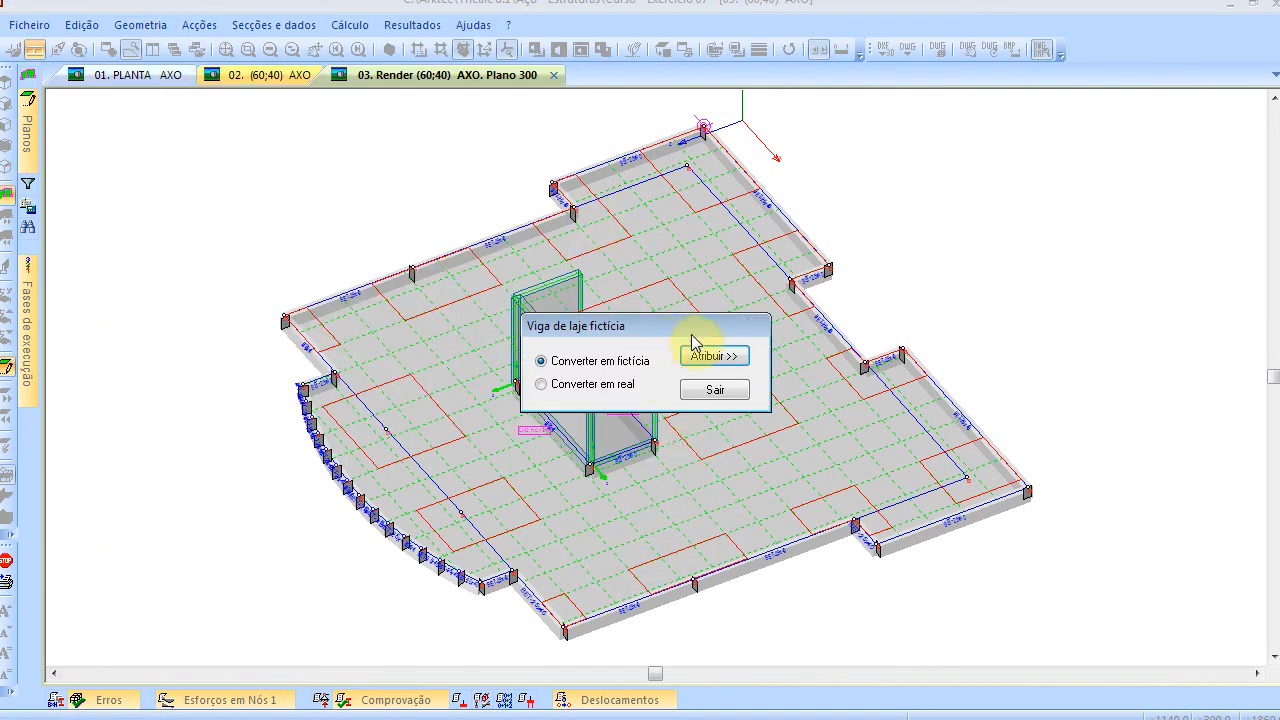
pyautogui.click(711, 358)
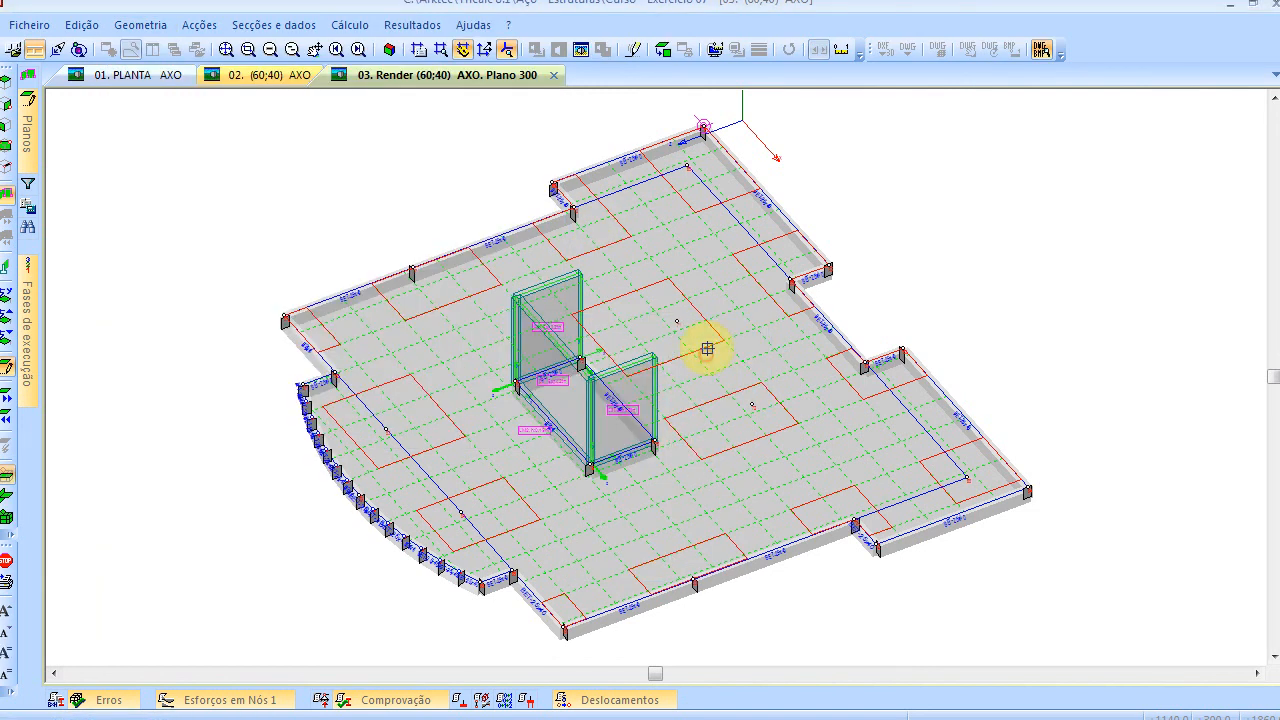
pyautogui.click(563, 190)
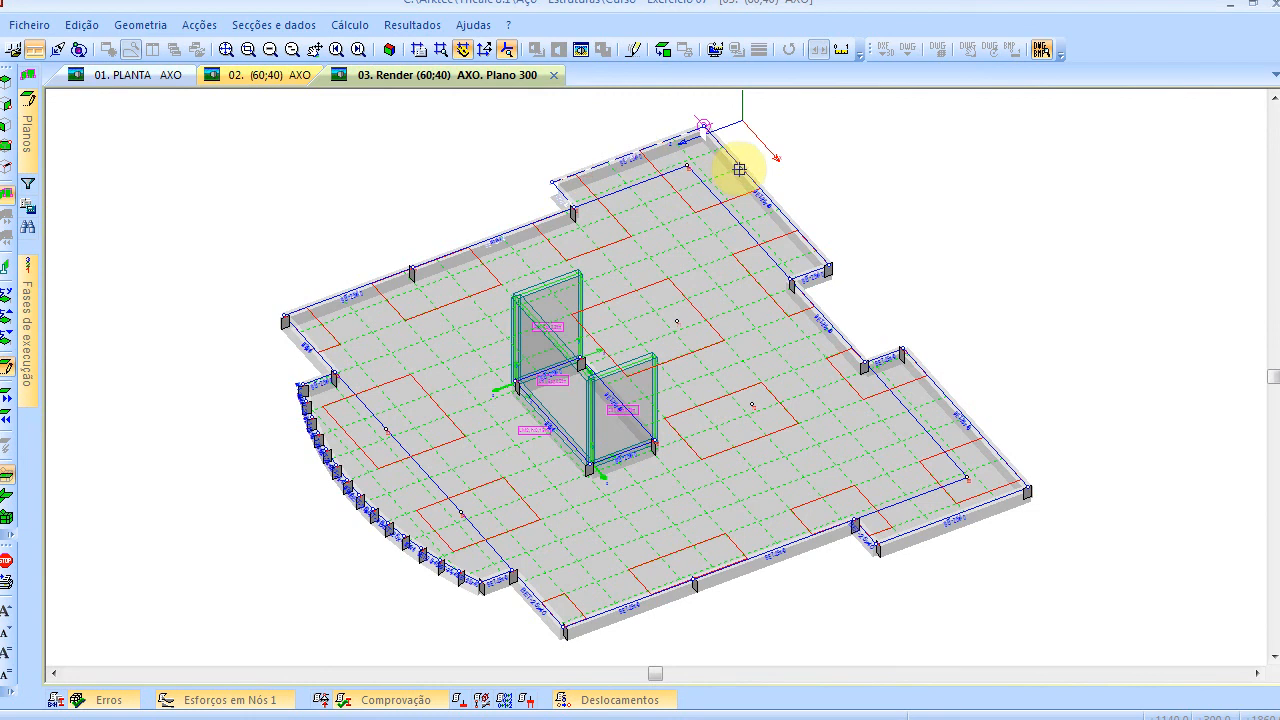
pyautogui.click(809, 271)
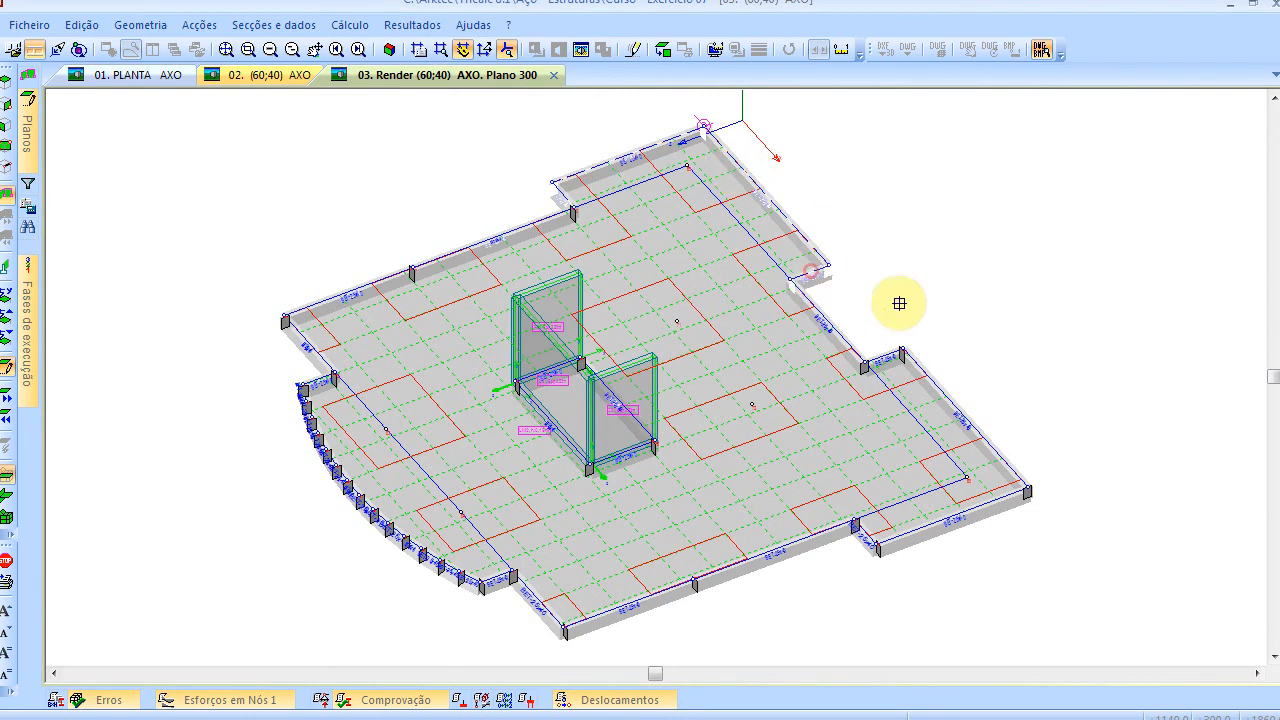
pyautogui.click(893, 358)
pyautogui.click(1013, 483)
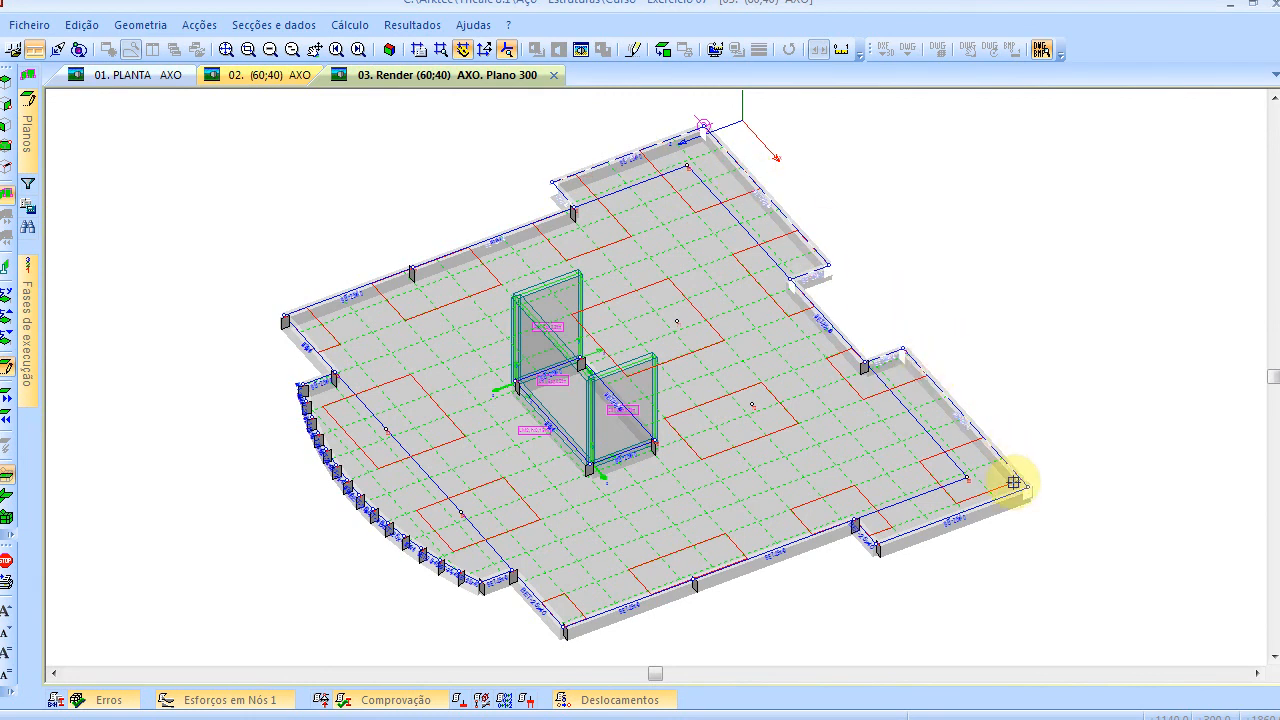
pyautogui.click(1000, 503)
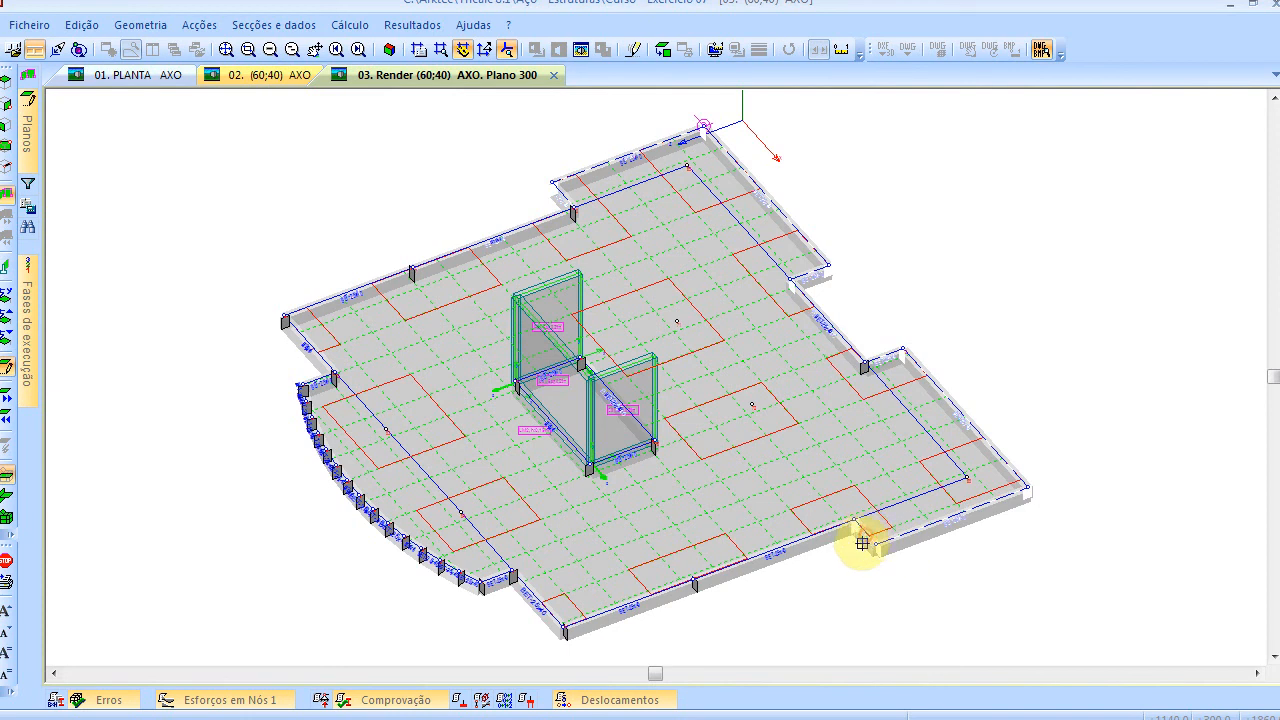
# Convert the slab beams along the front cantilever's curved edge to fictitious beams, working in plan view of plane 300
pyautogui.click(661, 50)
pyautogui.click(491, 587)
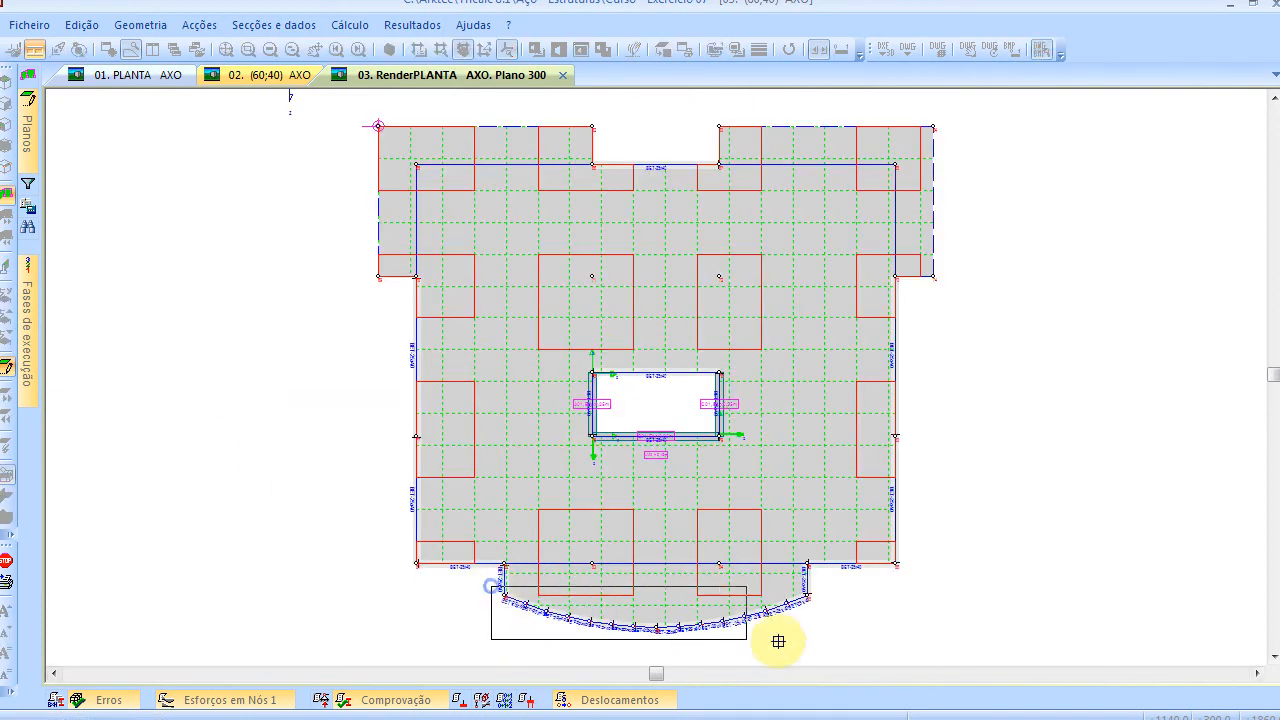
pyautogui.click(846, 646)
pyautogui.scroll(2, 730, 617)
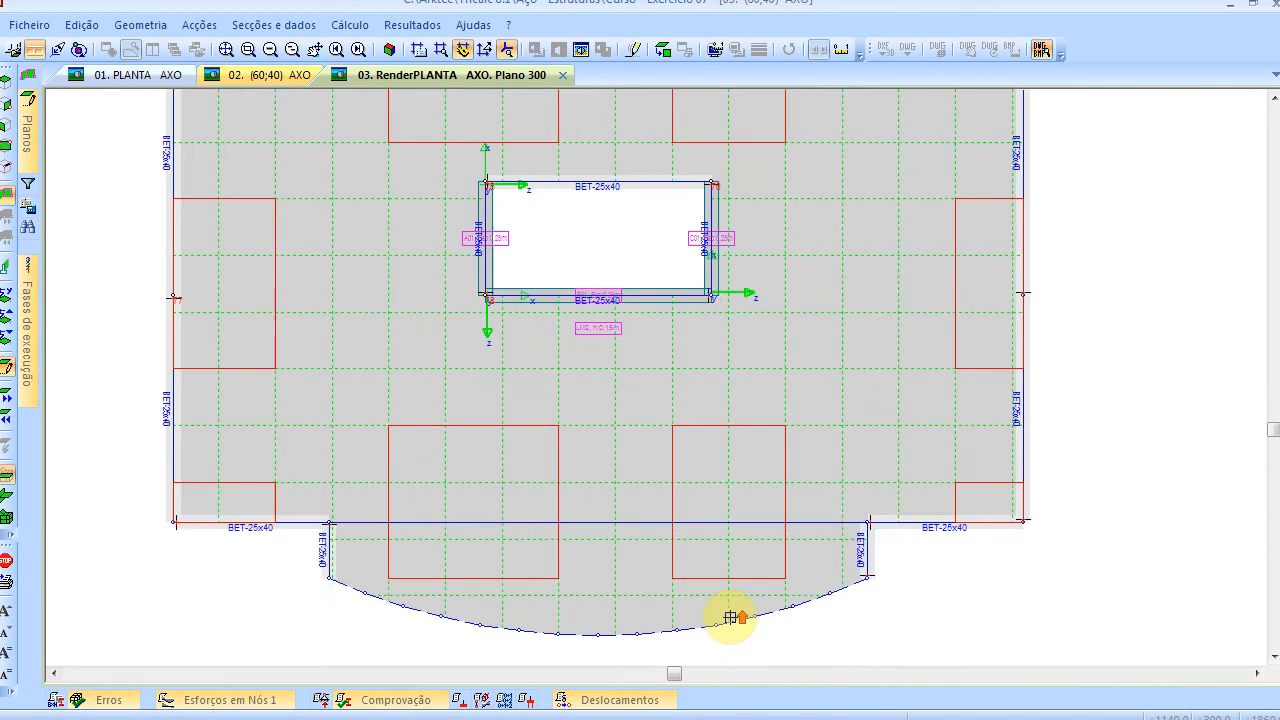
pyautogui.scroll(1, 730, 617)
pyautogui.scroll(2, 729, 617)
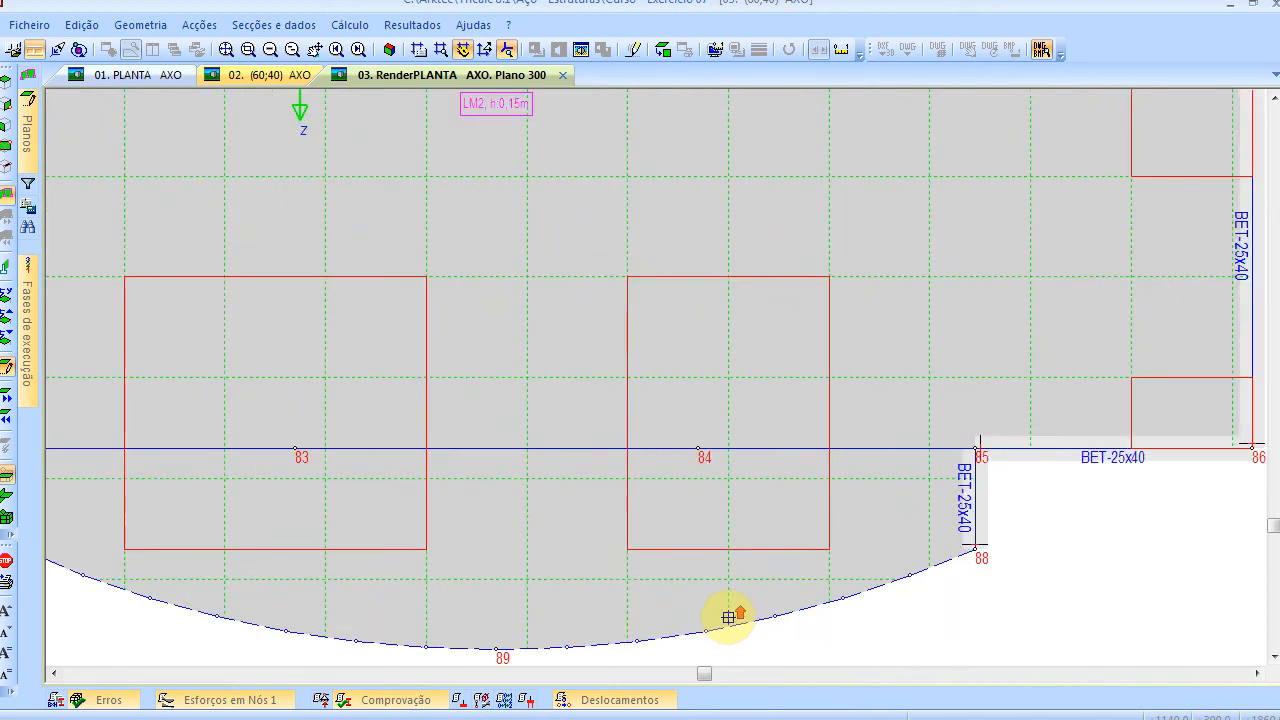
pyautogui.scroll(-3, 680, 620)
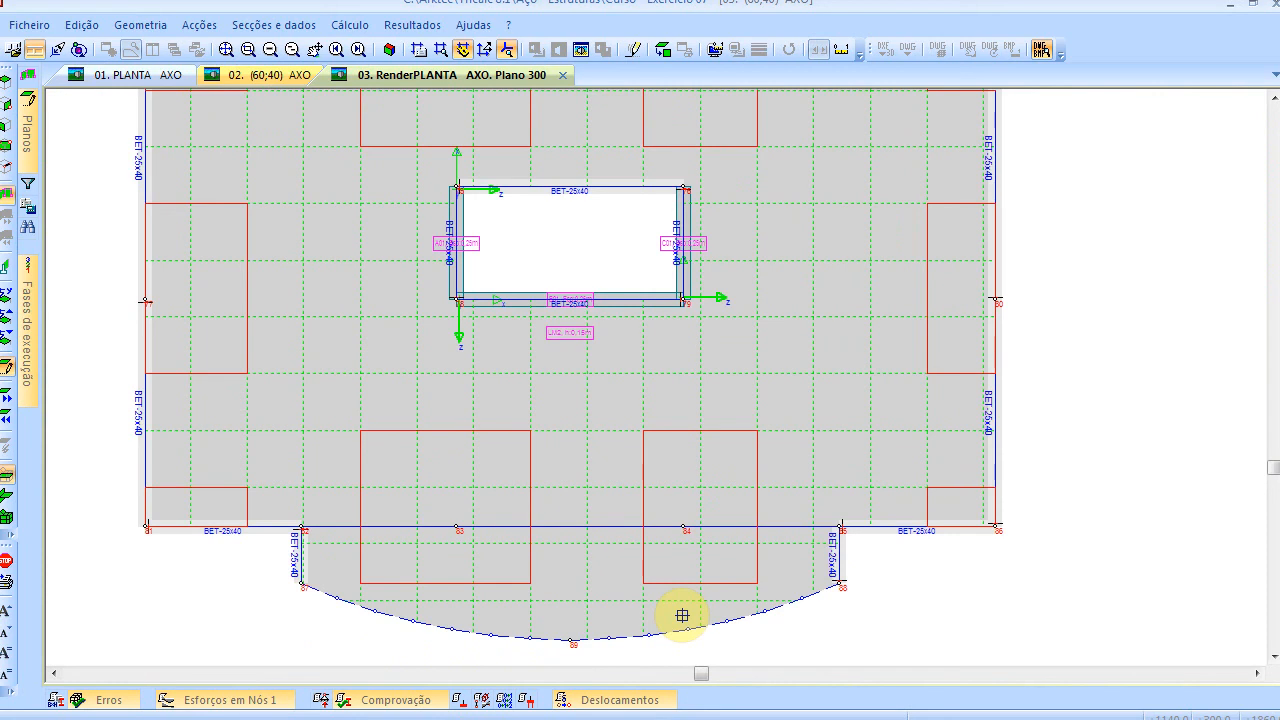
pyautogui.scroll(-1, 682, 615)
pyautogui.moveTo(176, 303); pyautogui.dragTo(244, 465, button='middle')
pyautogui.rightClick(222, 375)
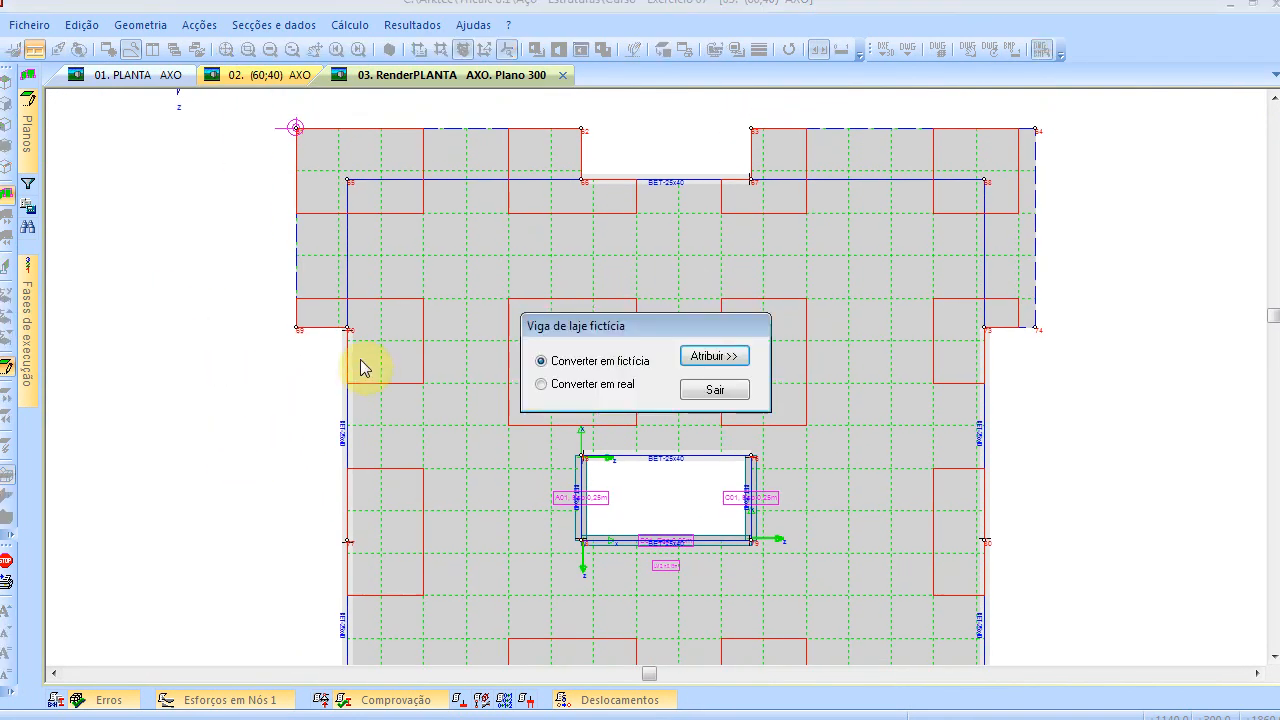
pyautogui.click(707, 396)
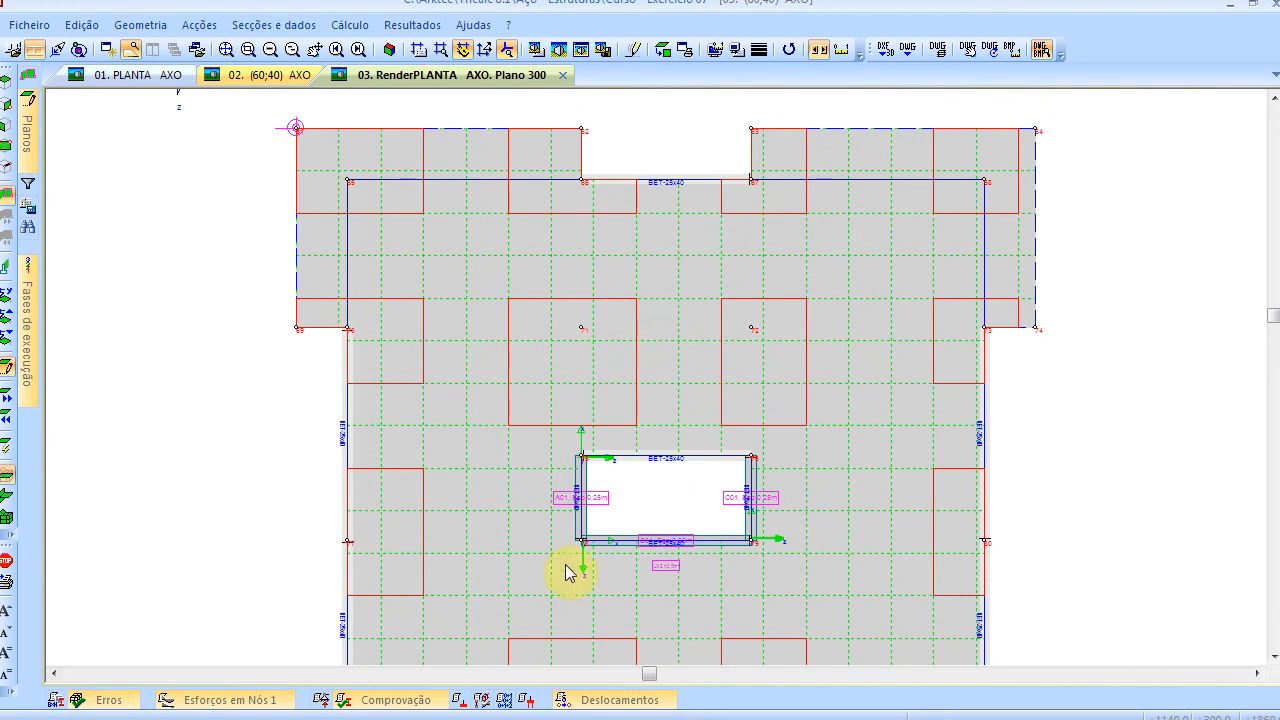
# Introduce interior slab beams node to node along the column line through the core's left side, from the rear edge to the front column line
pyautogui.scroll(-1, 348, 260)
pyautogui.moveTo(455, 349); pyautogui.dragTo(436, 289, button='middle')
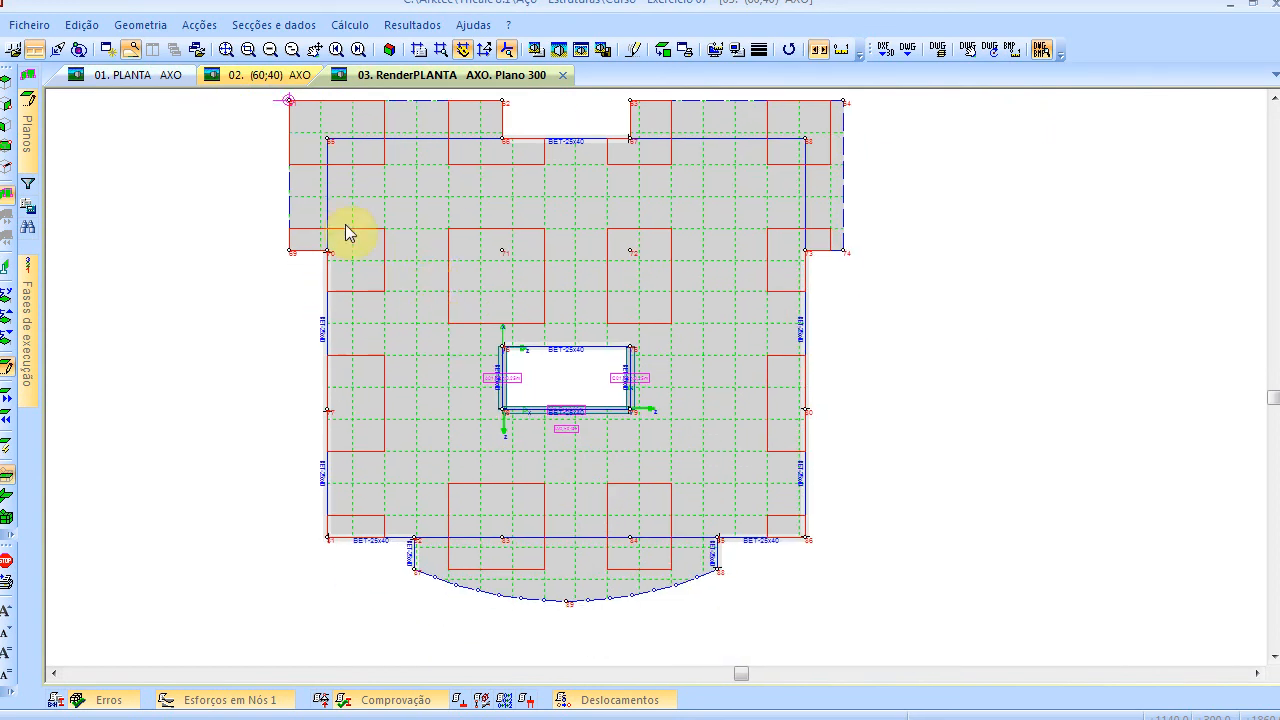
pyautogui.moveTo(549, 222); pyautogui.dragTo(553, 294, button='middle')
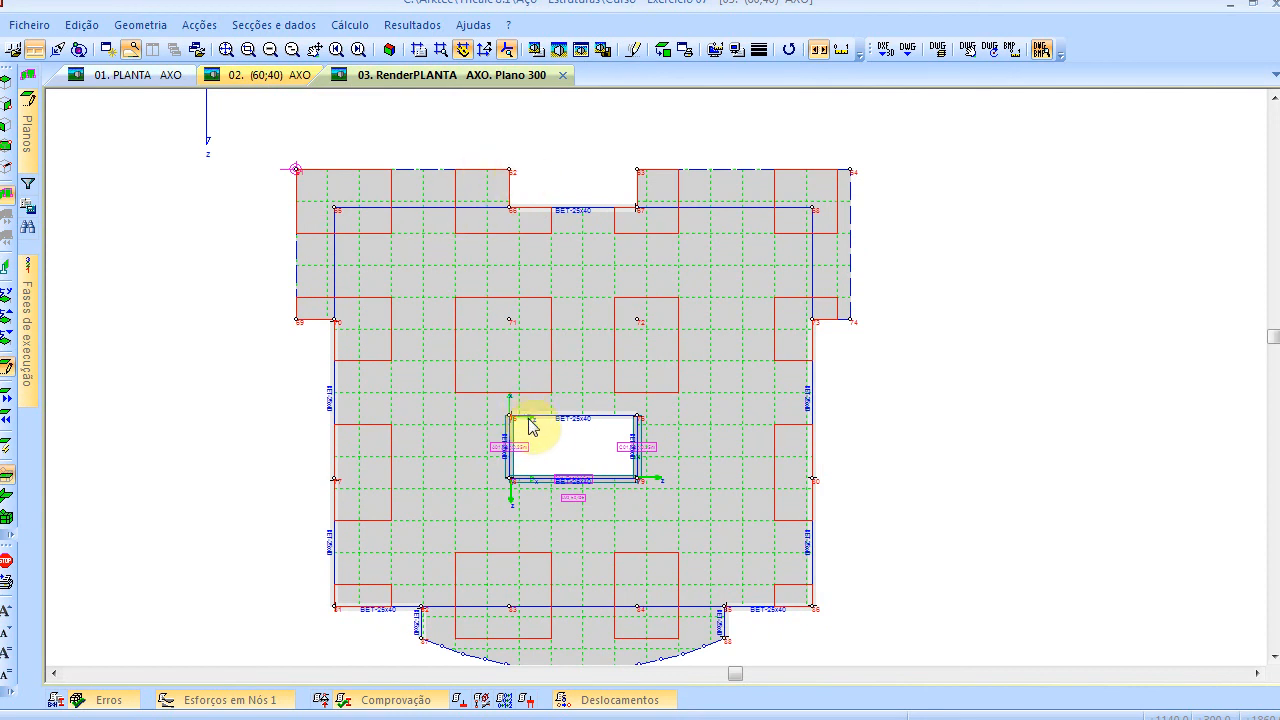
pyautogui.click(142, 25)
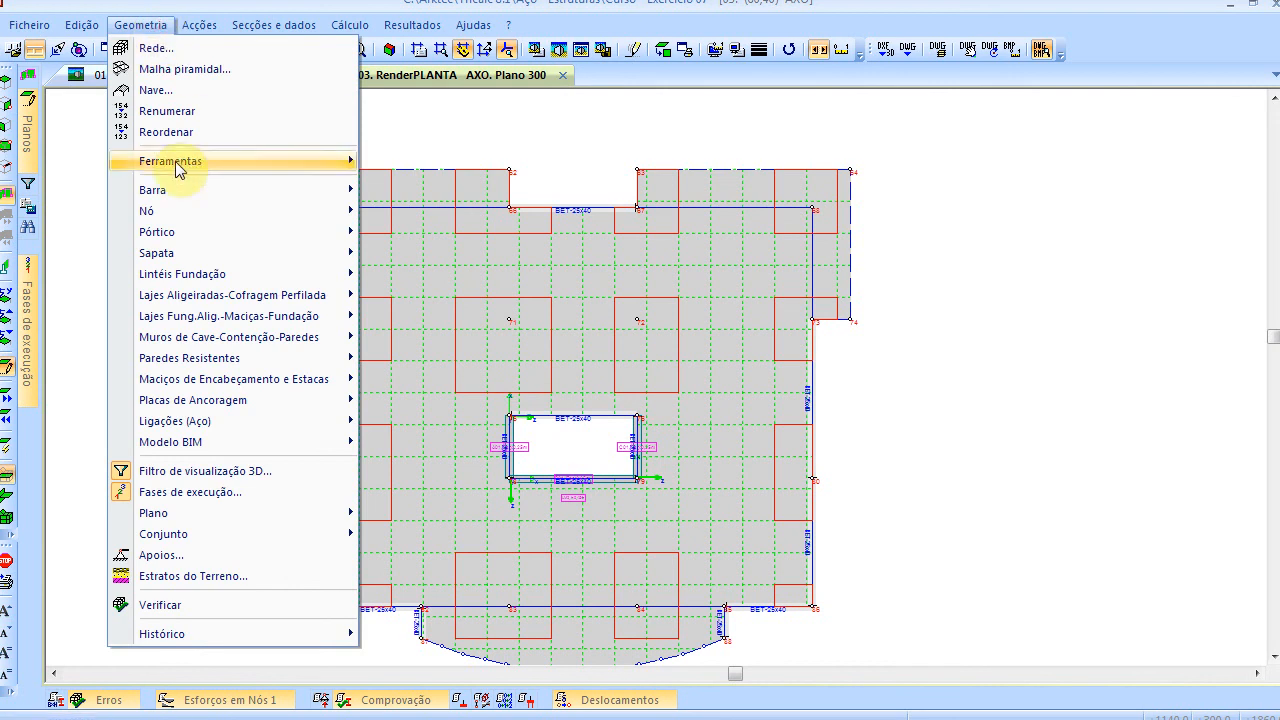
pyautogui.moveTo(210, 317)
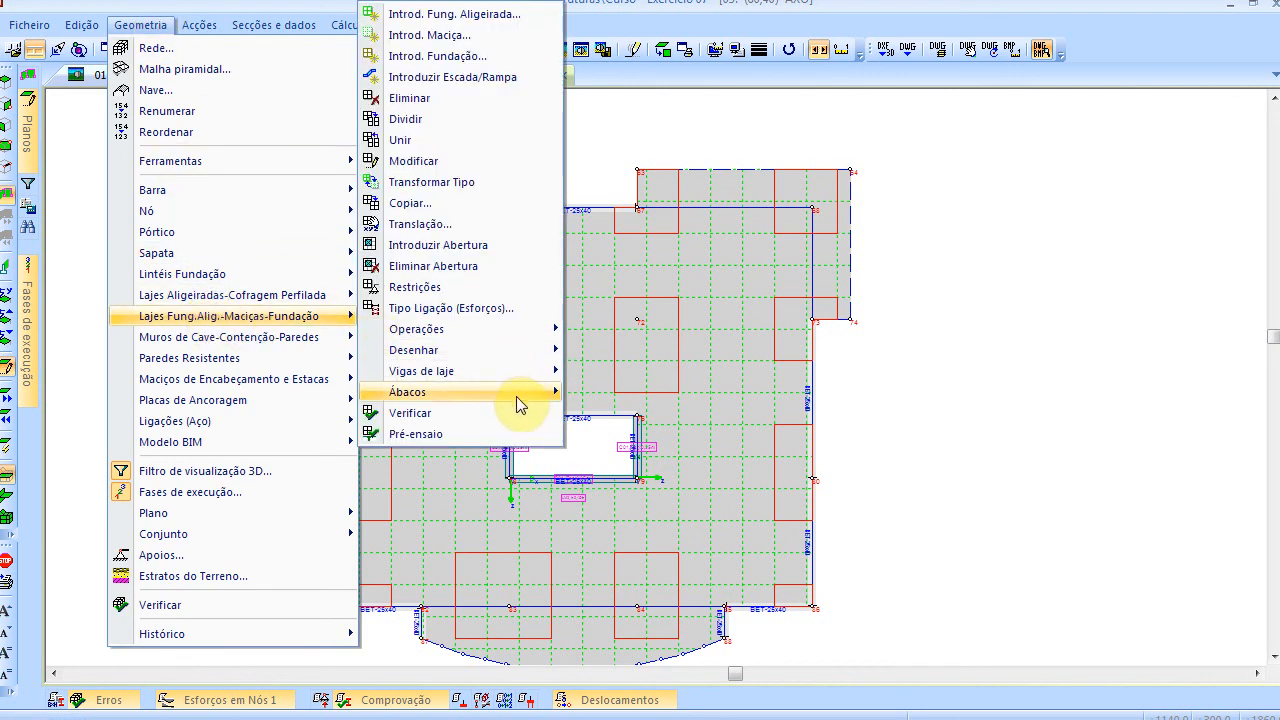
pyautogui.moveTo(513, 377)
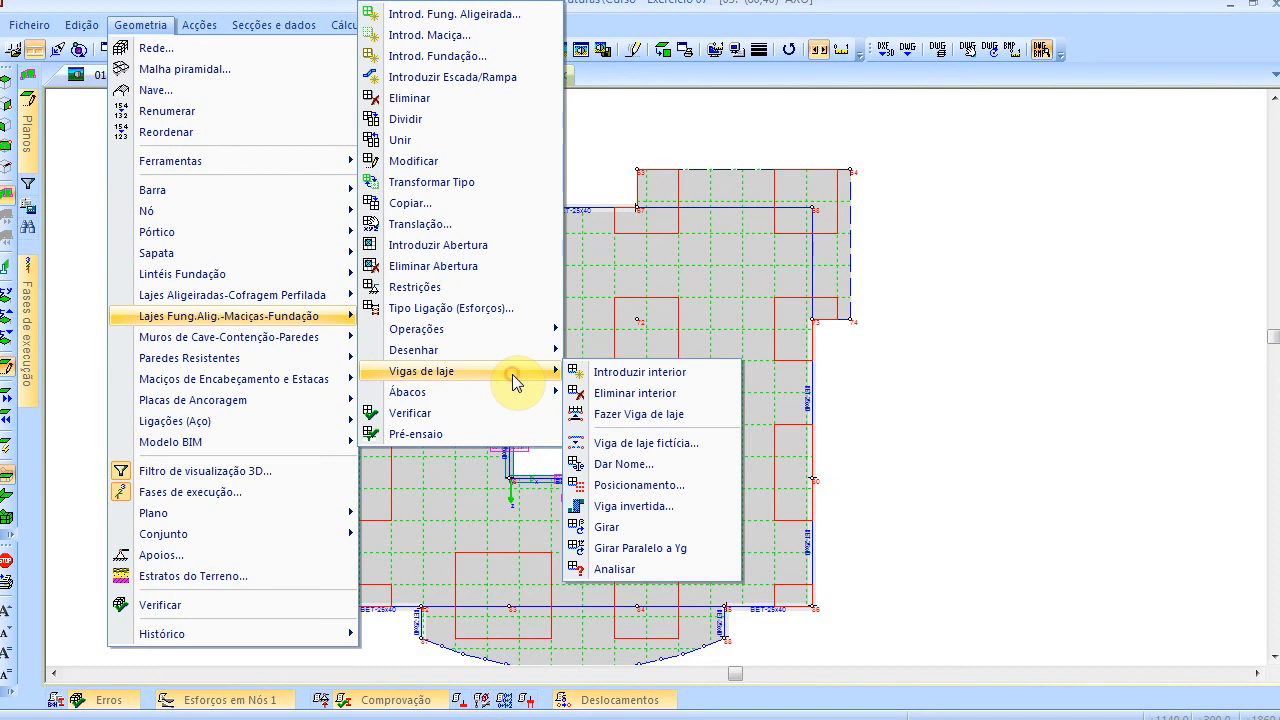
pyautogui.click(677, 375)
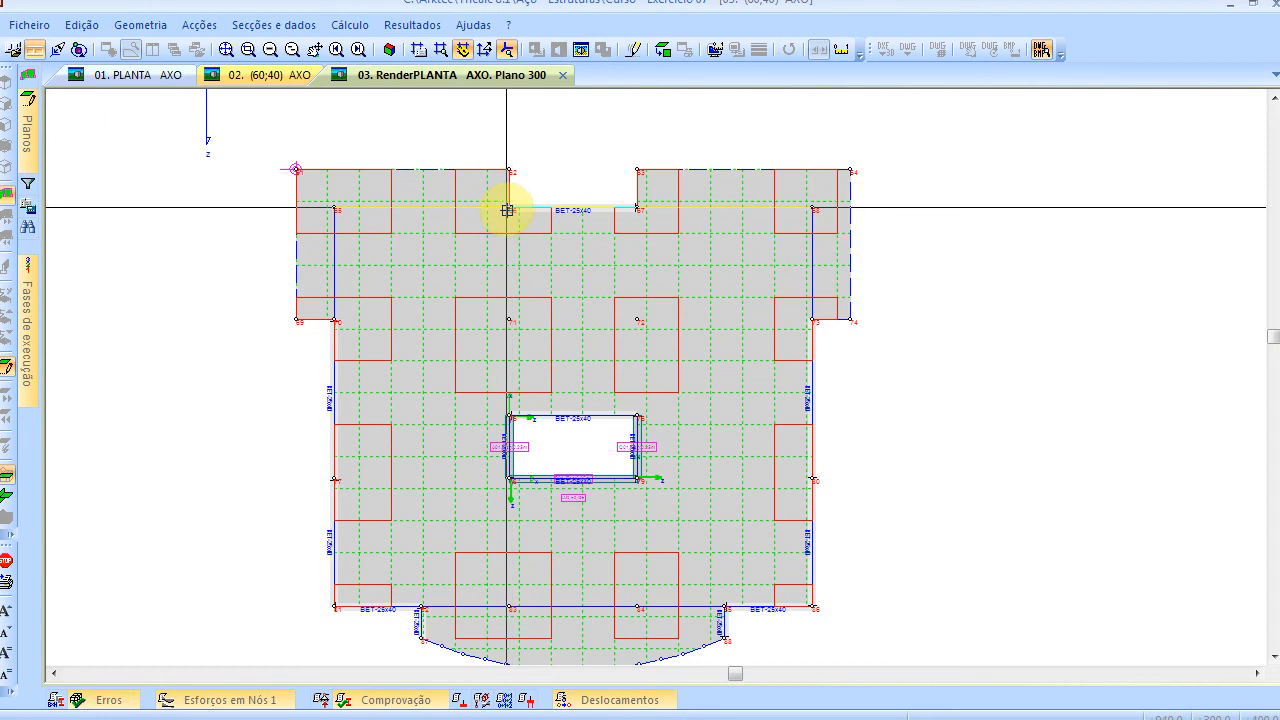
pyautogui.click(507, 210)
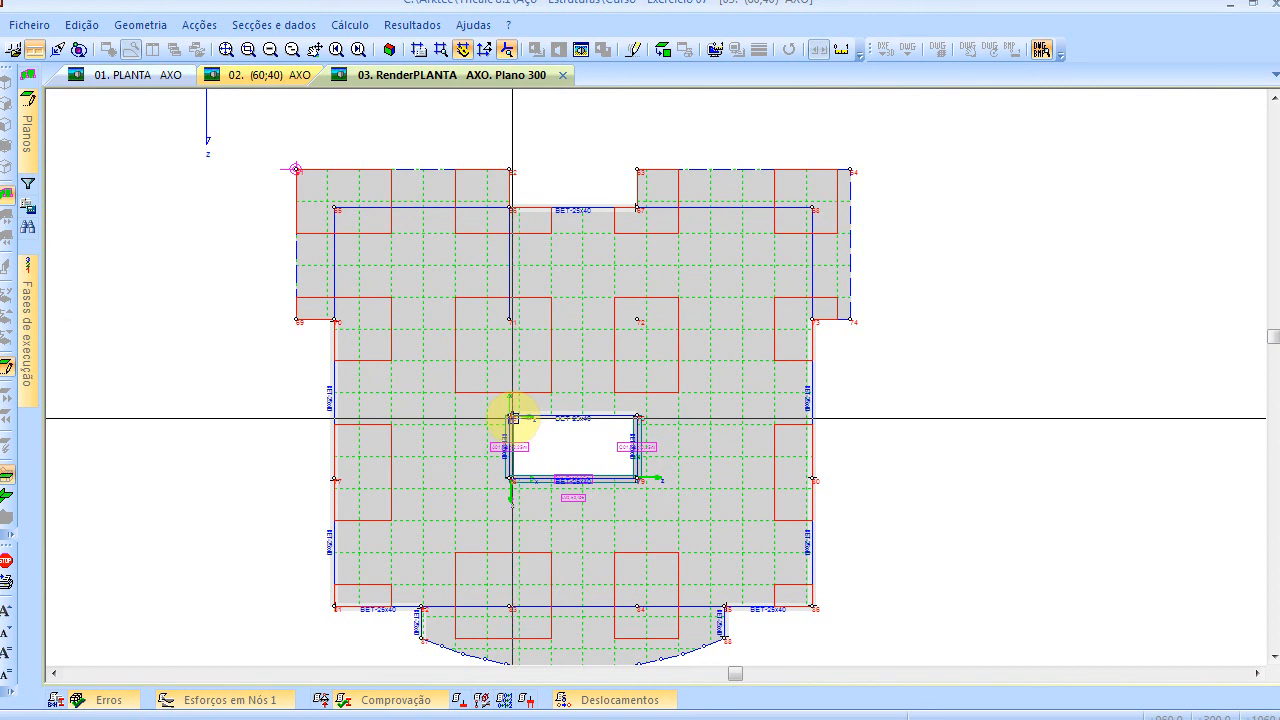
pyautogui.click(512, 411)
pyautogui.click(511, 481)
pyautogui.click(510, 596)
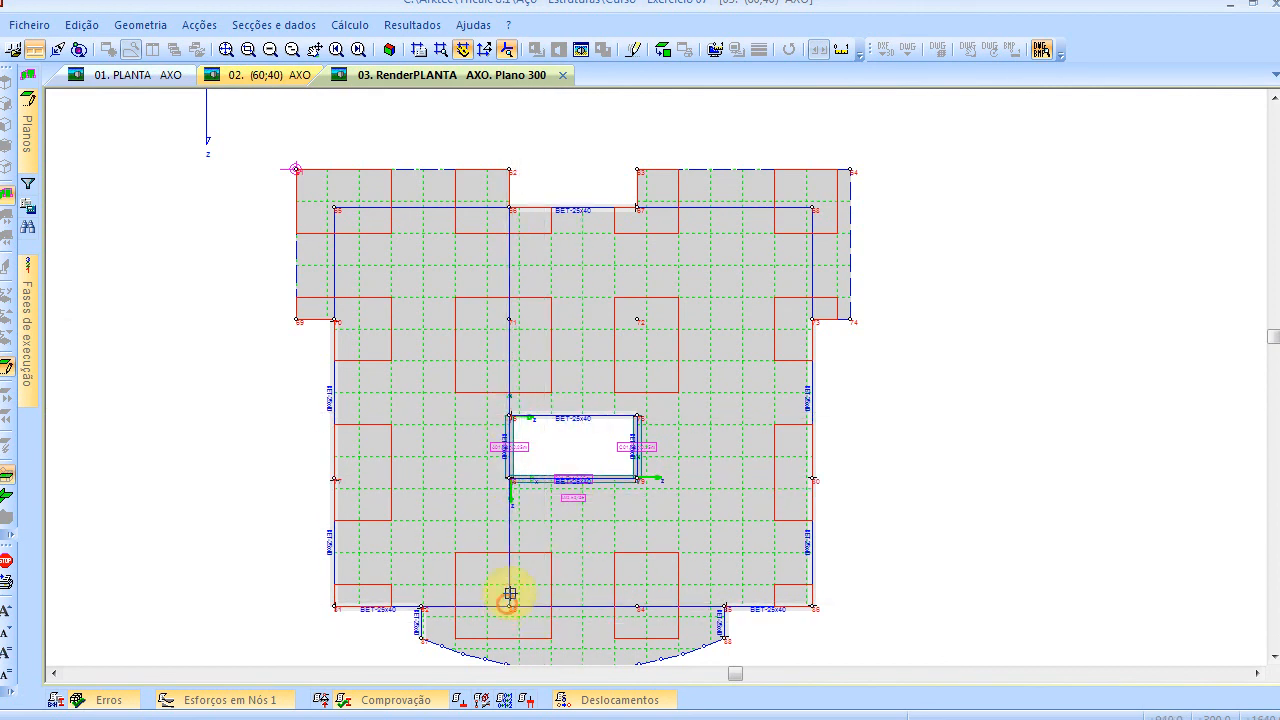
# Introduce interior slab beams node to node along the column line through the core's right side, from the rear edge to the front column line
pyautogui.click(639, 208)
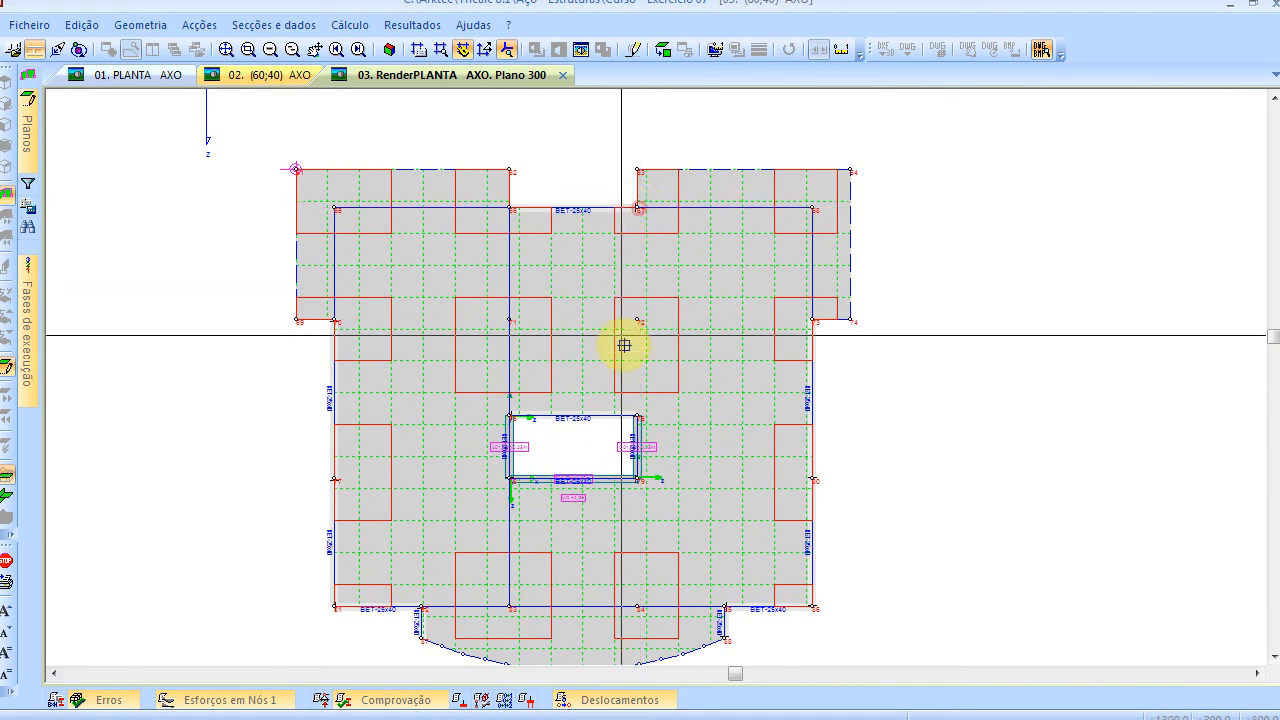
pyautogui.click(639, 321)
pyautogui.click(637, 415)
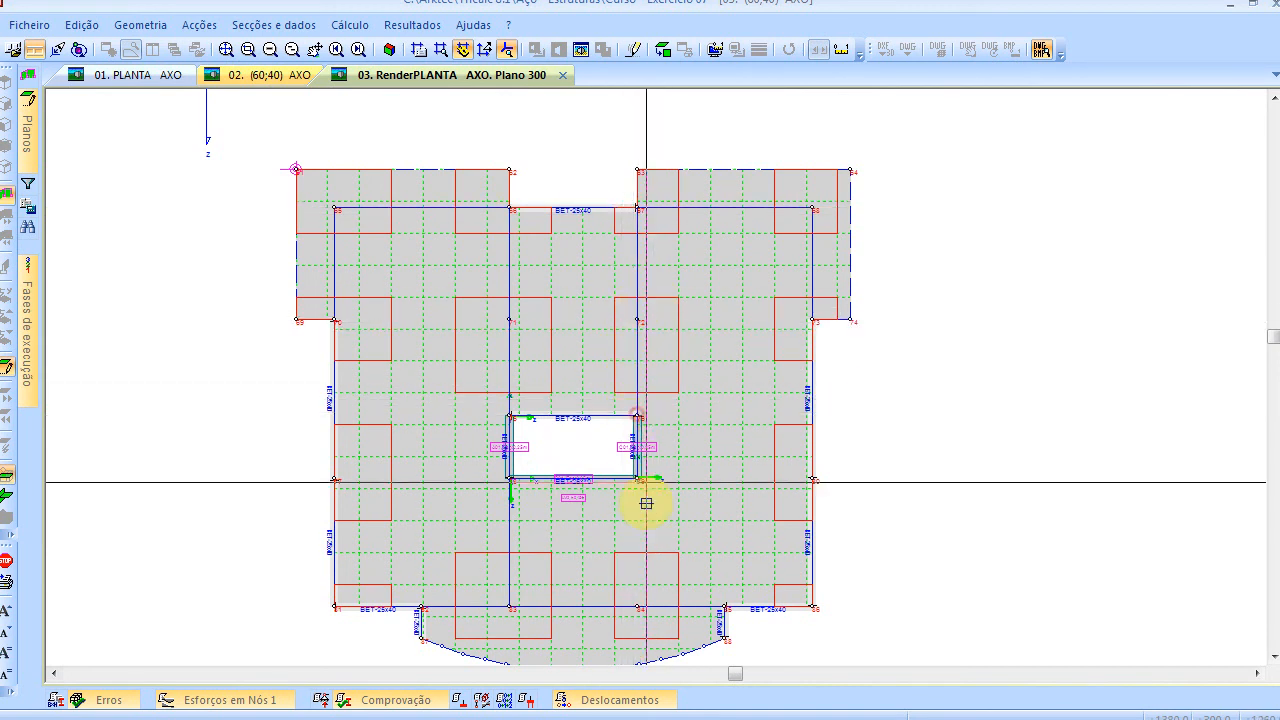
pyautogui.click(637, 479)
pyautogui.click(638, 607)
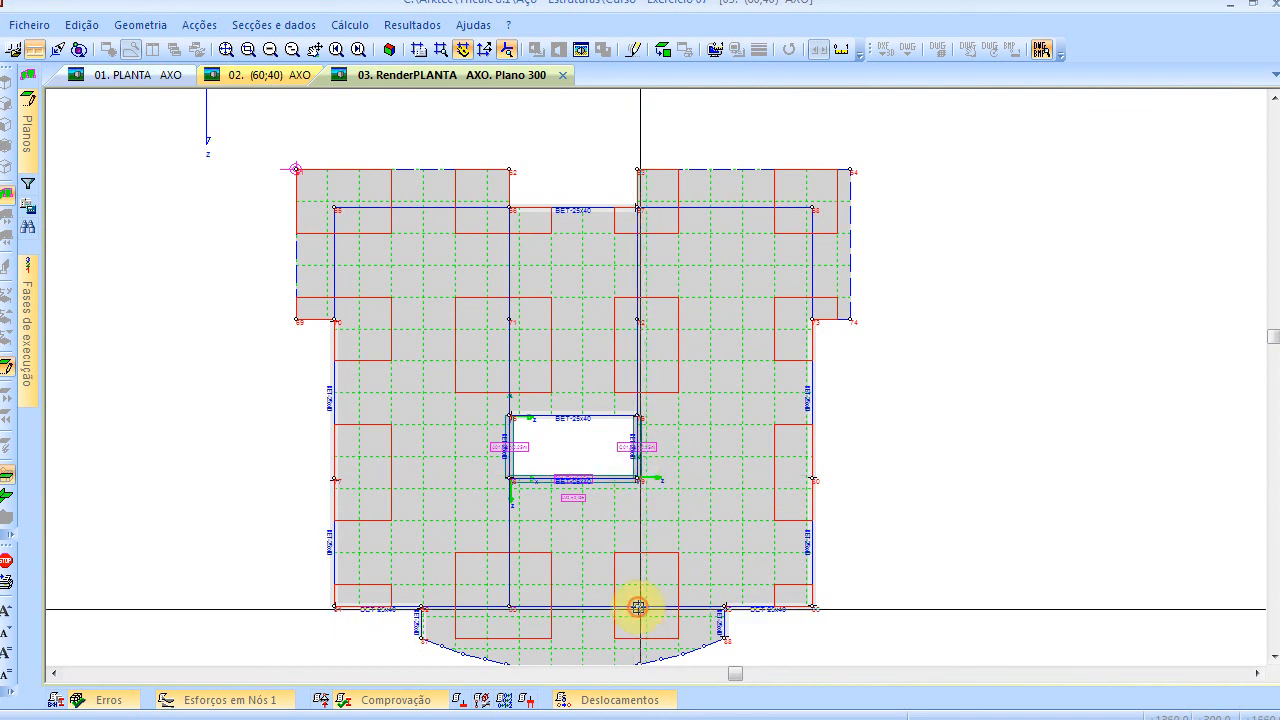
pyautogui.rightClick(339, 318)
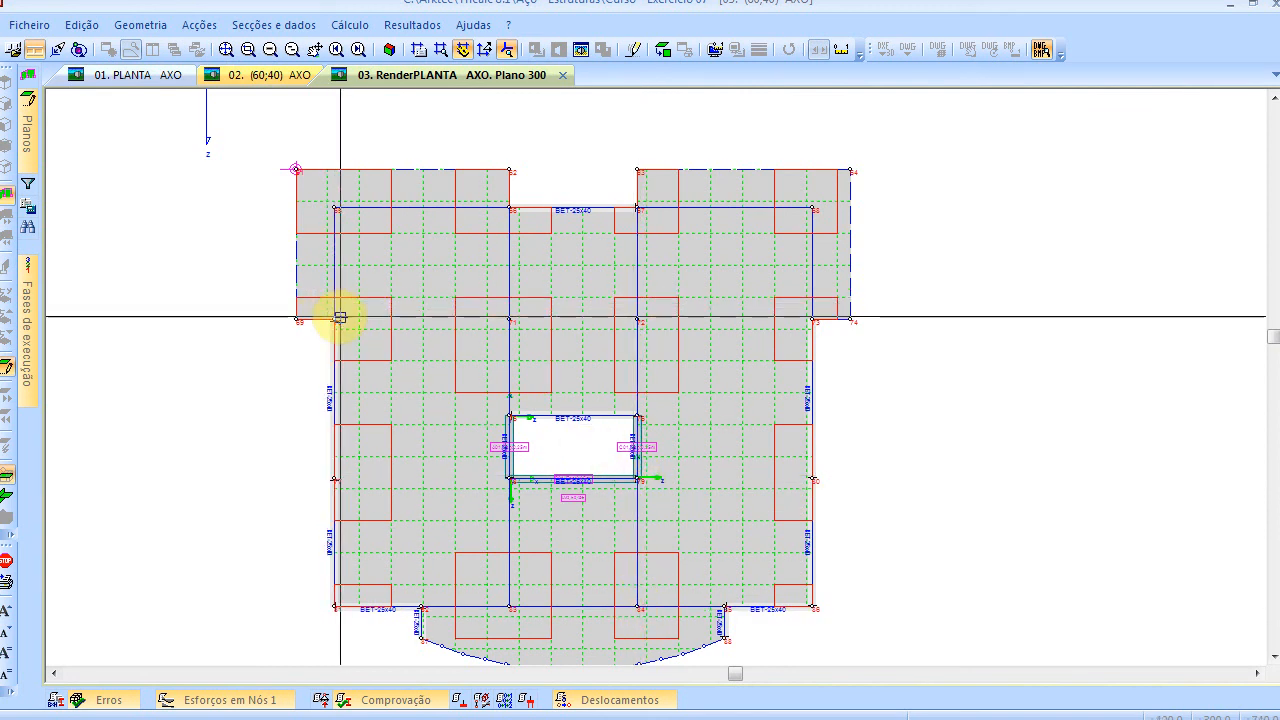
pyautogui.rightClick(459, 322)
# Introduce transverse interior slab beams between the left and right sides along the two intermediate column lines
pyautogui.click(336, 319)
pyautogui.click(508, 321)
pyautogui.click(638, 320)
pyautogui.click(813, 319)
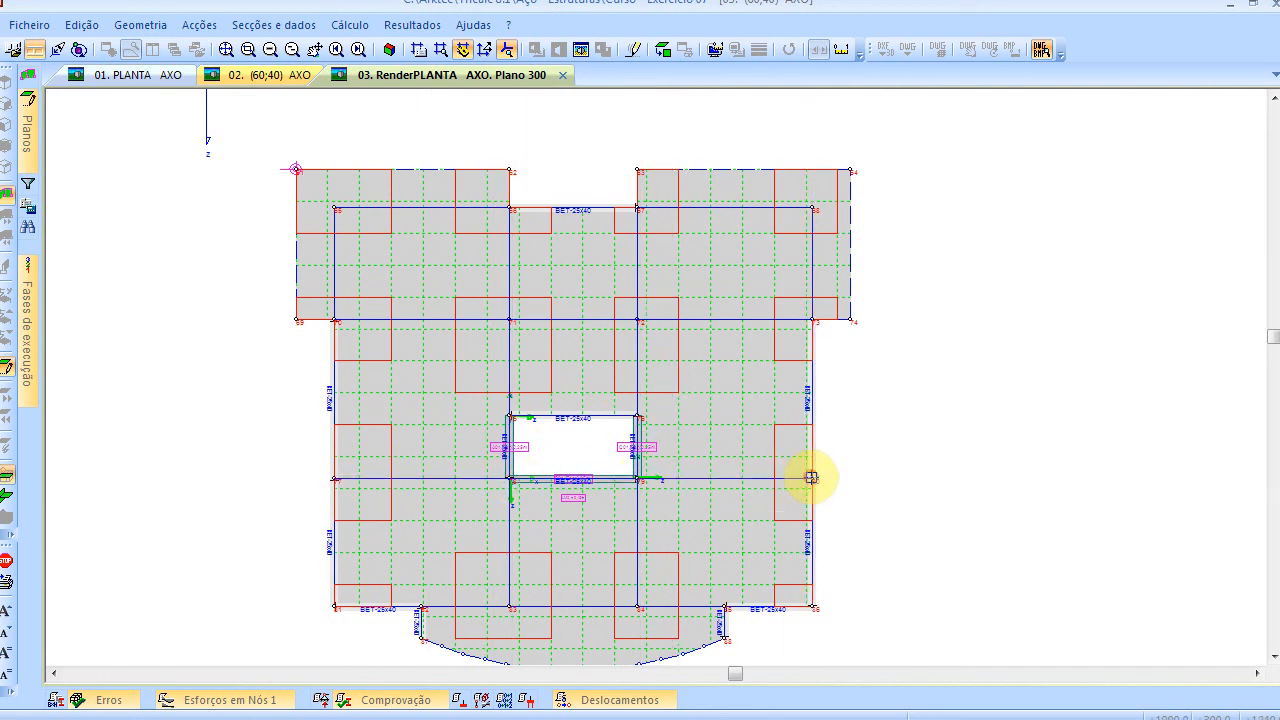
# Assign the 25x40 profile from the BET series to all the beams of plane 300
pyautogui.scroll(-2, 906, 445)
pyautogui.scroll(1, 418, 284)
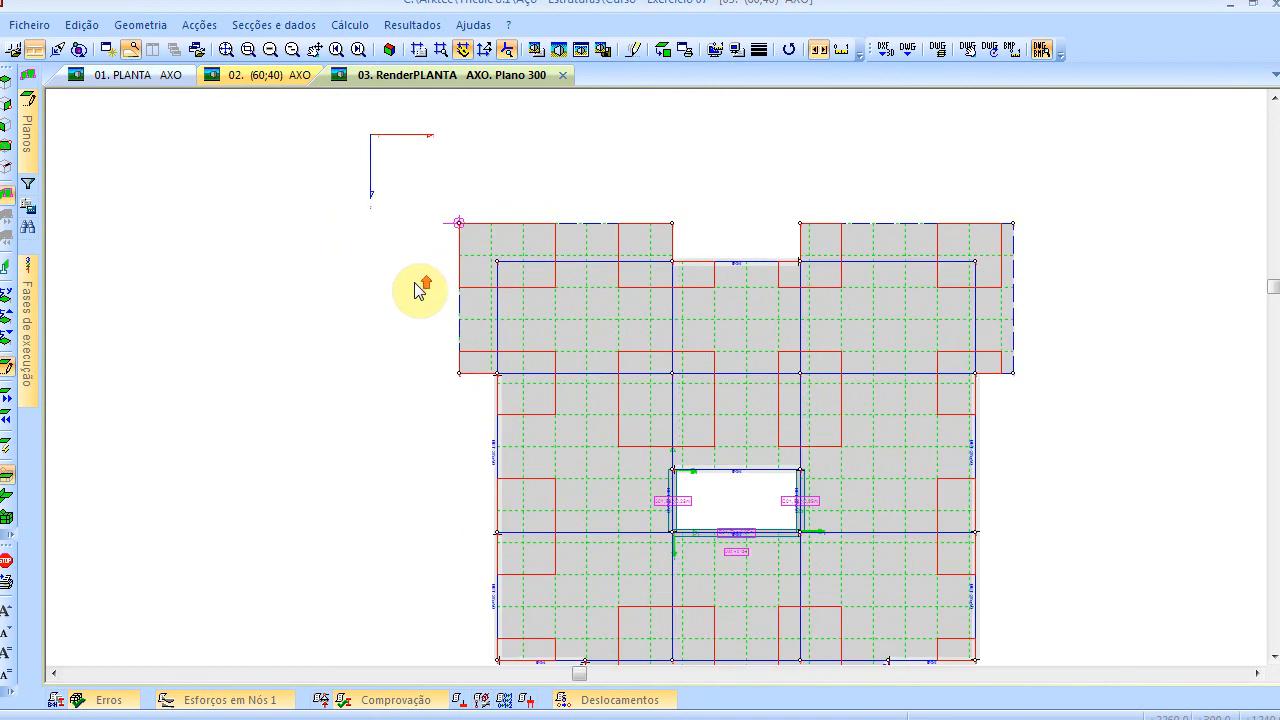
pyautogui.click(312, 26)
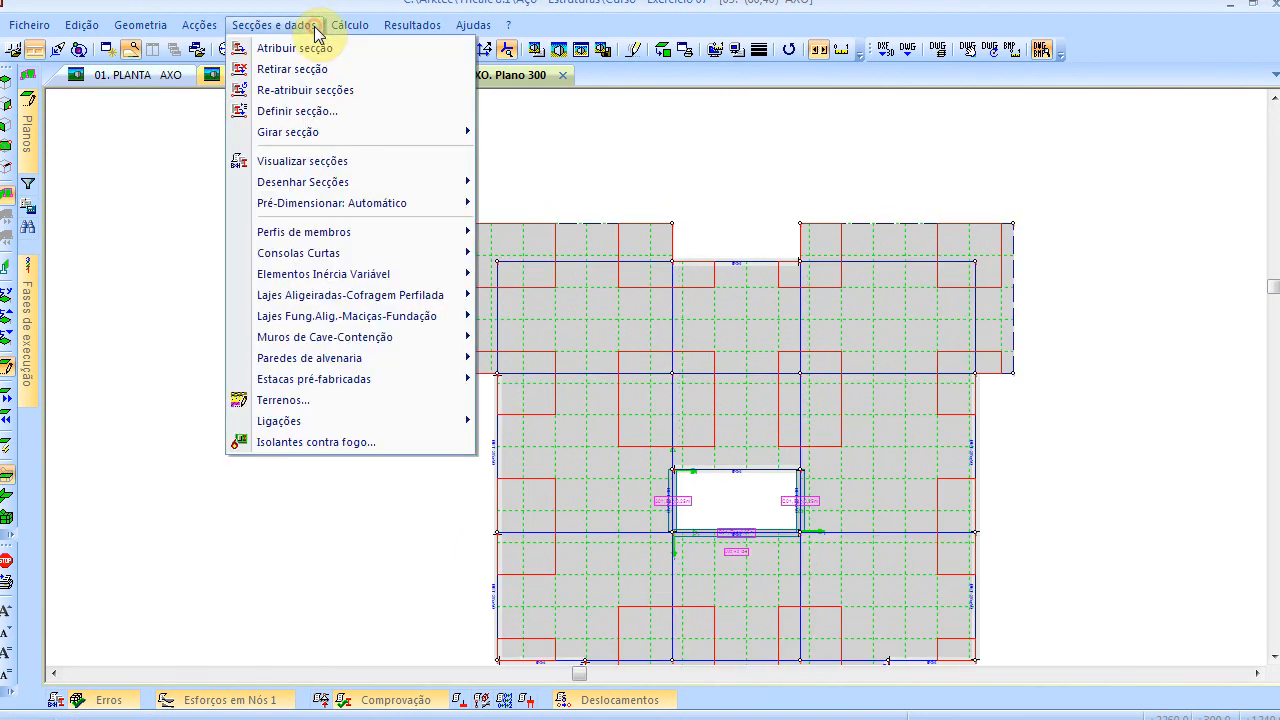
pyautogui.click(314, 111)
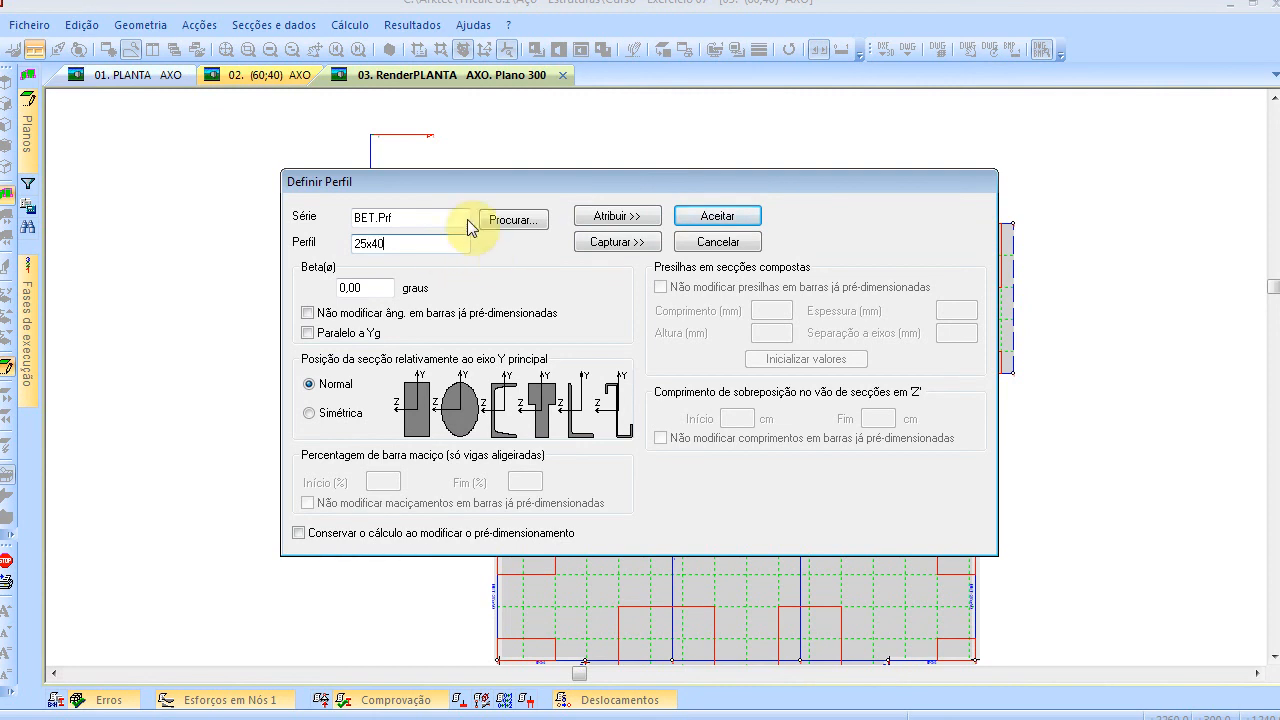
pyautogui.click(621, 218)
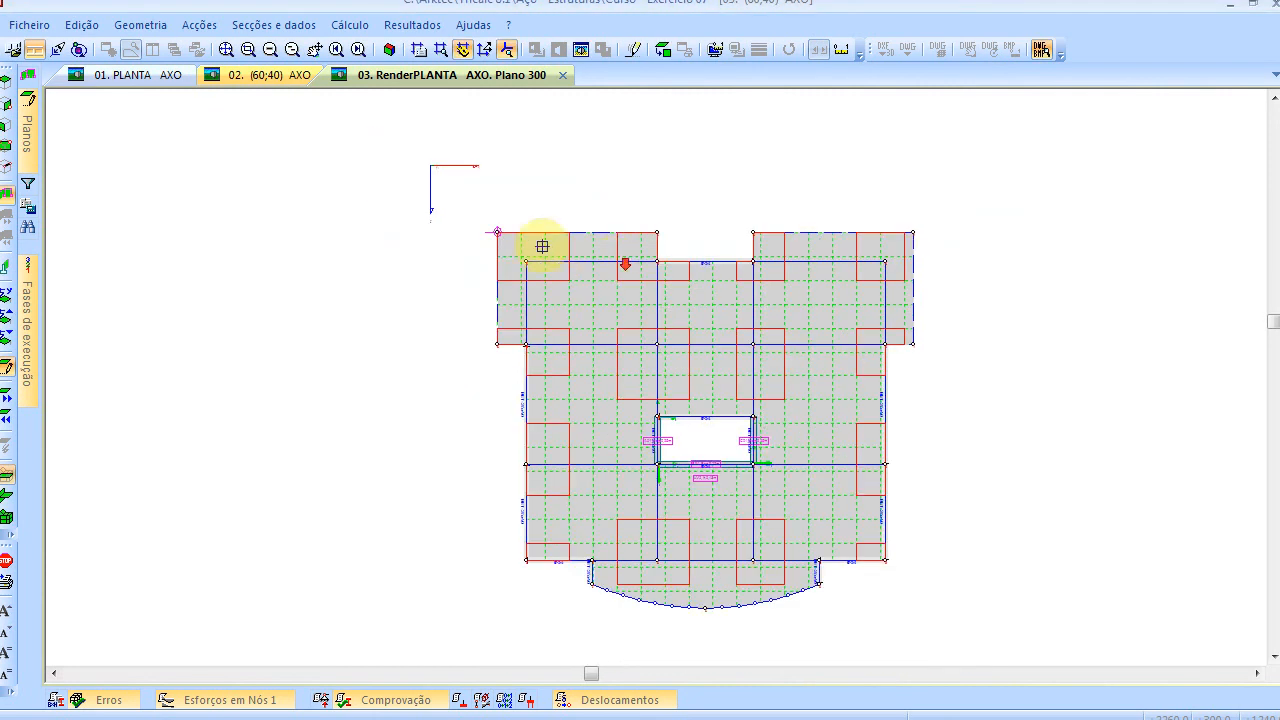
pyautogui.scroll(-1, 600, 248)
pyautogui.moveTo(420, 195)
pyautogui.mouseDown()
pyautogui.moveTo(1018, 594)
pyautogui.moveTo(1017, 610)
pyautogui.mouseUp()
pyautogui.scroll(4, 629, 289)
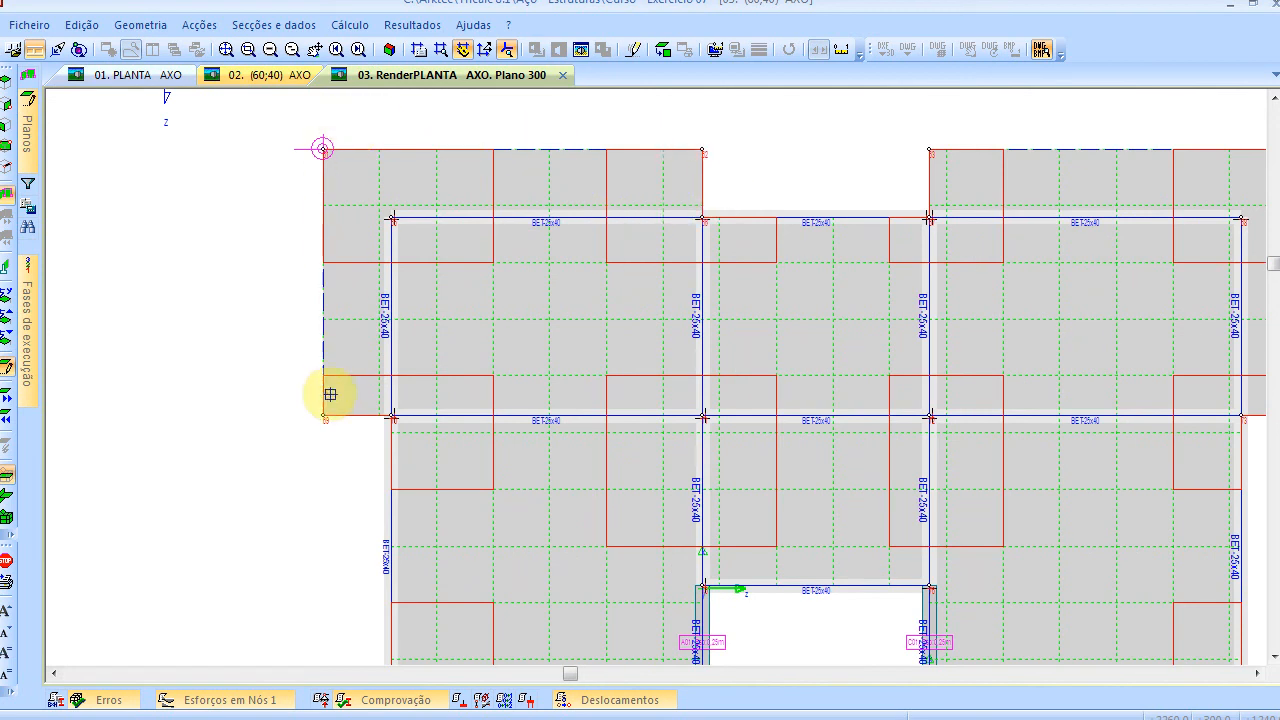
pyautogui.scroll(-3, 395, 413)
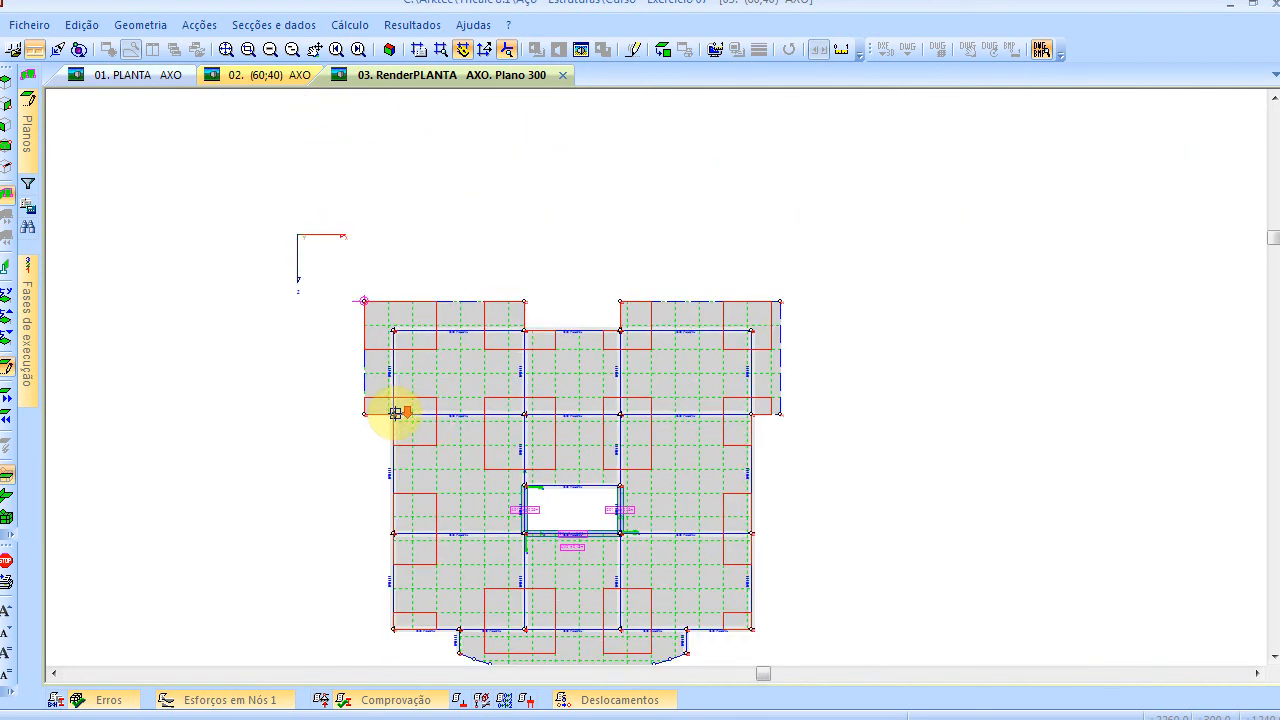
pyautogui.moveTo(432, 427); pyautogui.dragTo(402, 318, button='middle')
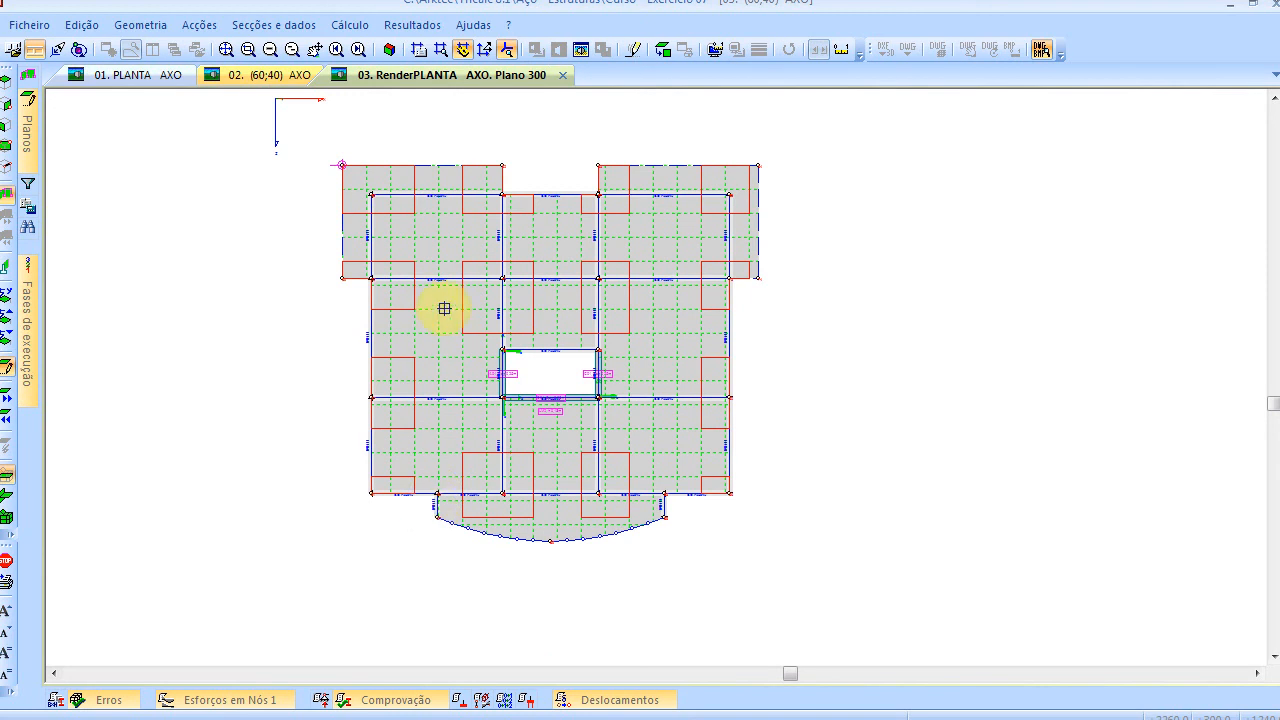
# Leave the profile definition without changes and examine the beams and slab of plane 300 in the rendered axonometric view
pyautogui.click(387, 53)
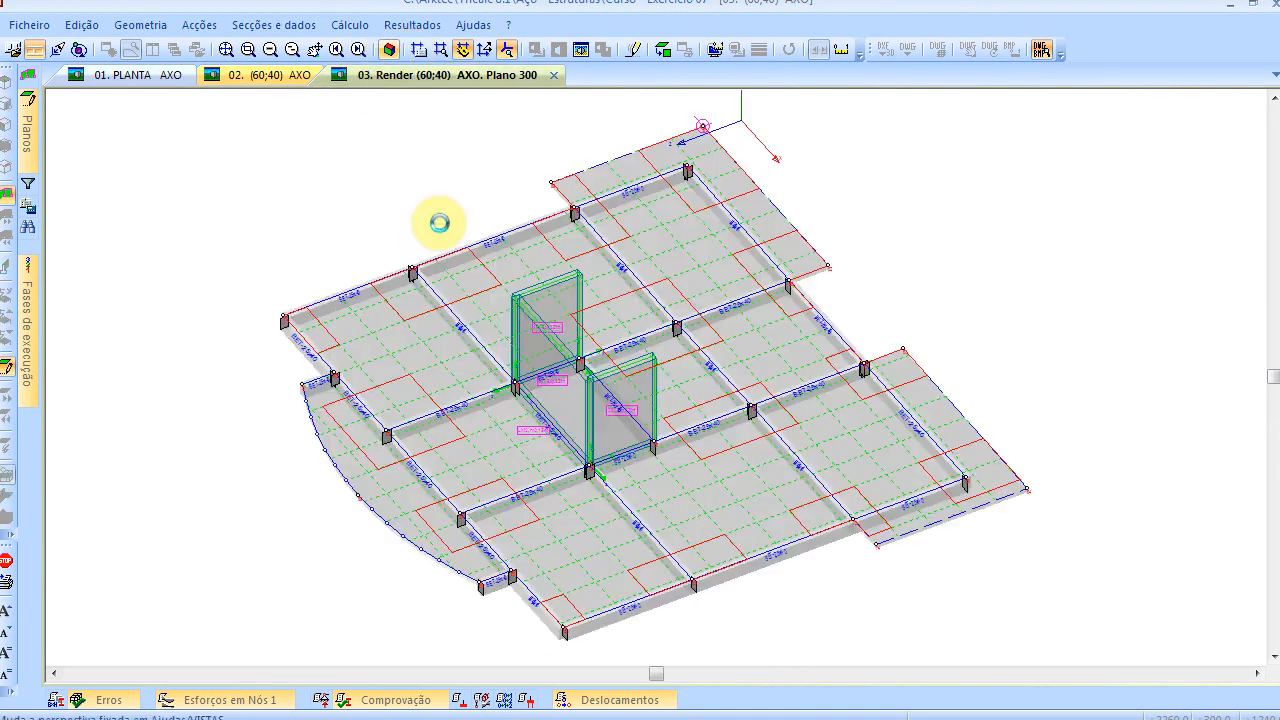
pyautogui.rightClick(246, 210)
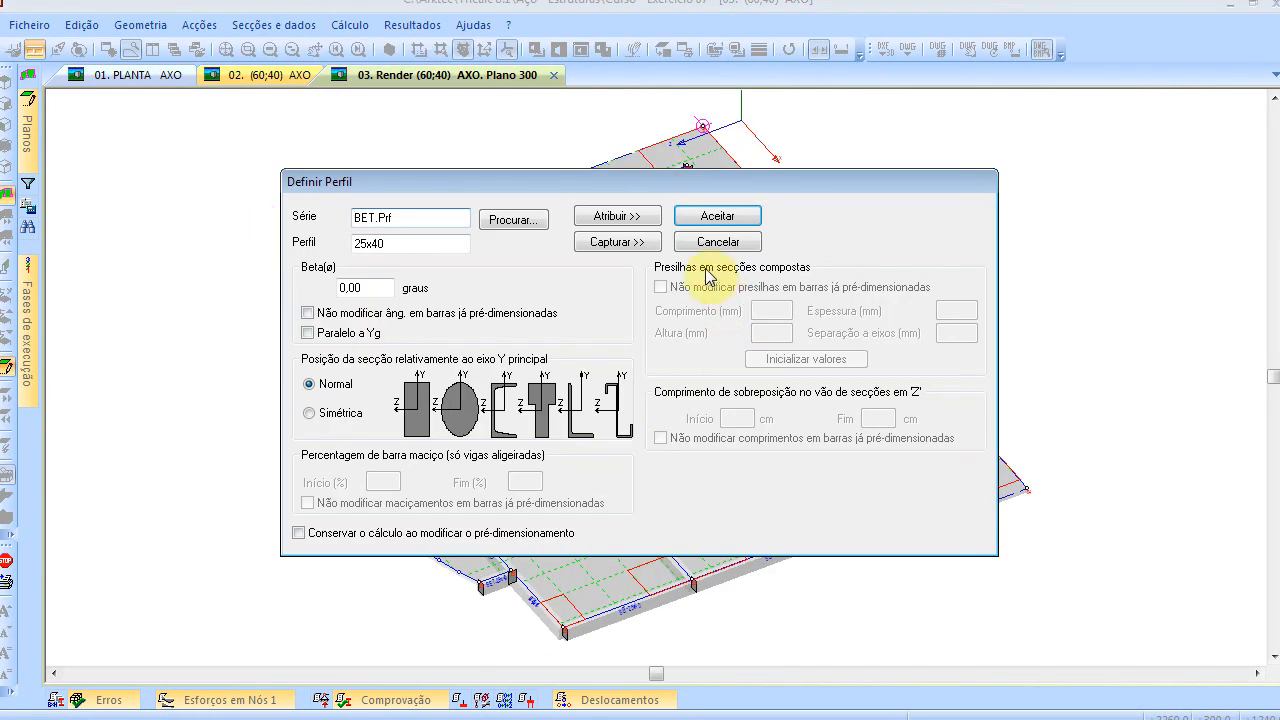
pyautogui.click(717, 242)
pyautogui.scroll(3, 712, 533)
pyautogui.scroll(-3, 711, 536)
pyautogui.keyDown('ctrl'); pyautogui.scroll(2, 726, 549); pyautogui.keyUp('ctrl')
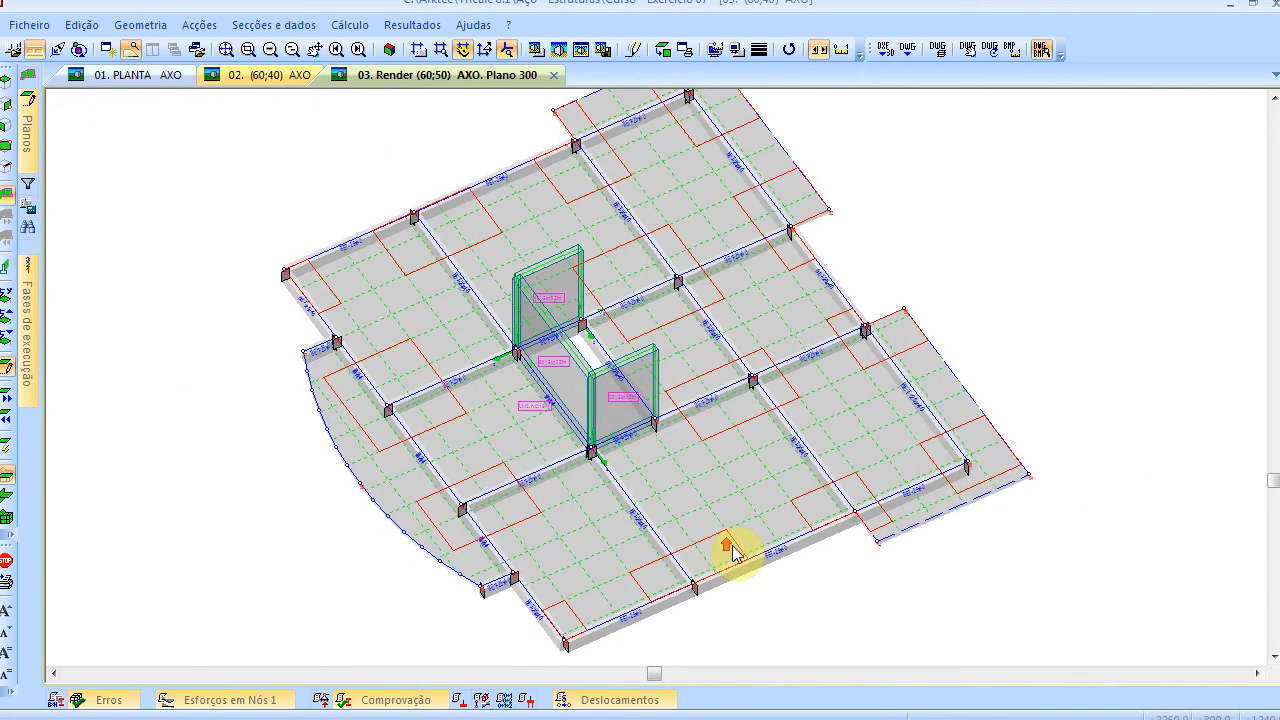
pyautogui.keyDown('ctrl'); pyautogui.scroll(-4, 735, 542); pyautogui.keyUp('ctrl')
pyautogui.keyDown('ctrl'); pyautogui.scroll(2, 736, 542); pyautogui.keyUp('ctrl')
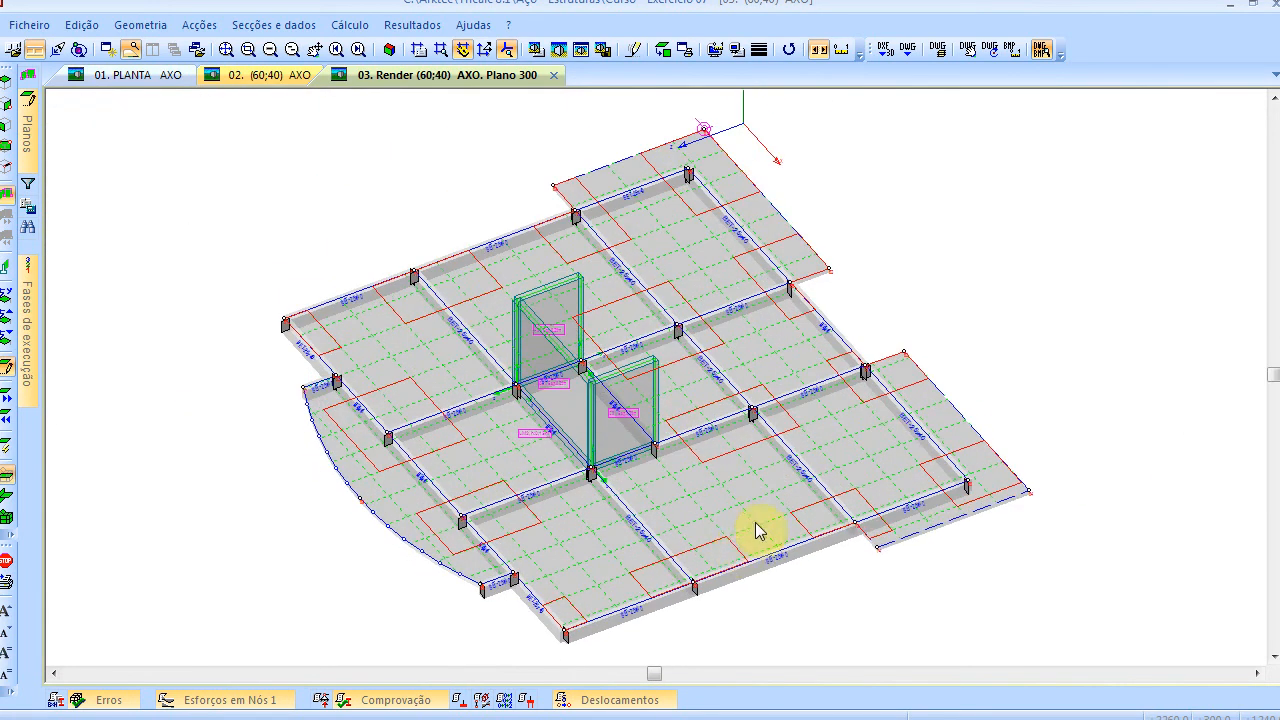
# Switch to the PowerPoint presentation, mark the exterior wall loads and five extra floors items of Exercício 07 Passo 04, and return to Tricalc
pyautogui.hotkey('alt', 'Tab')
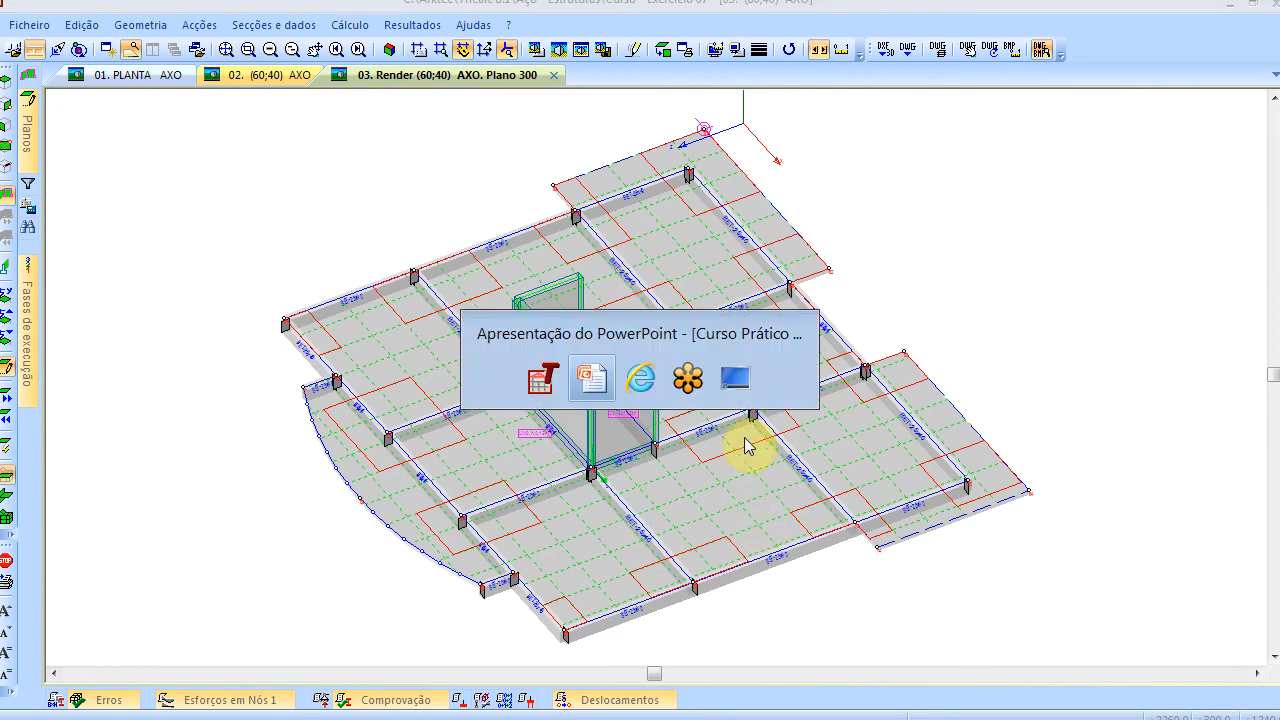
pyautogui.hotkey('alt', 'Tab')
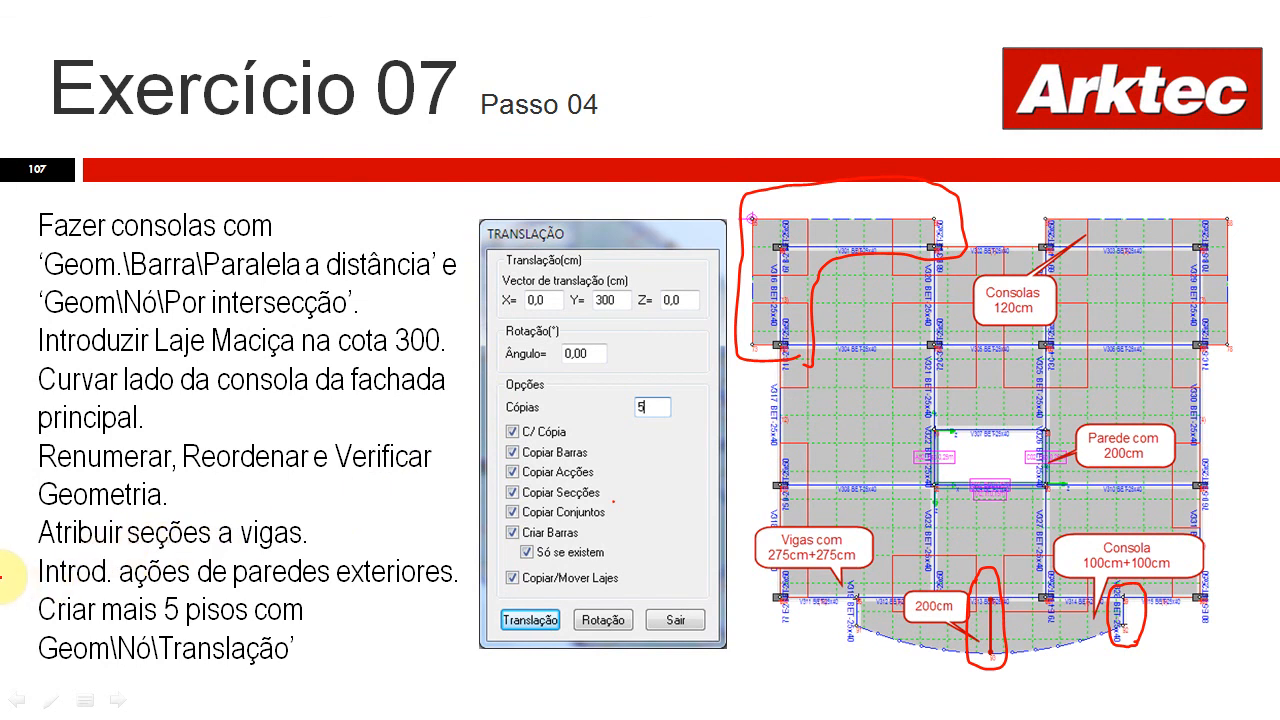
pyautogui.moveTo(24, 553)
pyautogui.mouseDown()
pyautogui.moveTo(57, 606)
pyautogui.moveTo(320, 623)
pyautogui.moveTo(443, 586)
pyautogui.moveTo(437, 552)
pyautogui.moveTo(30, 533)
pyautogui.mouseUp()
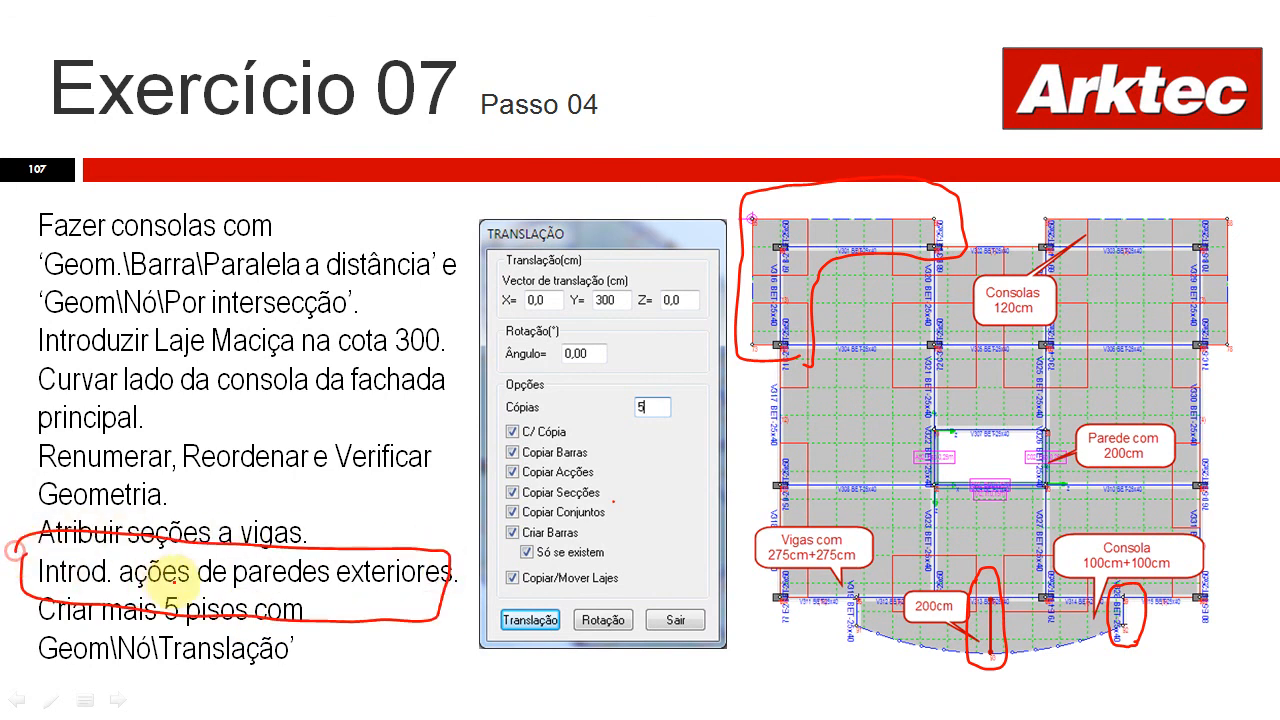
pyautogui.moveTo(27, 606)
pyautogui.mouseDown()
pyautogui.moveTo(325, 602)
pyautogui.moveTo(333, 655)
pyautogui.moveTo(33, 672)
pyautogui.moveTo(18, 600)
pyautogui.mouseUp()
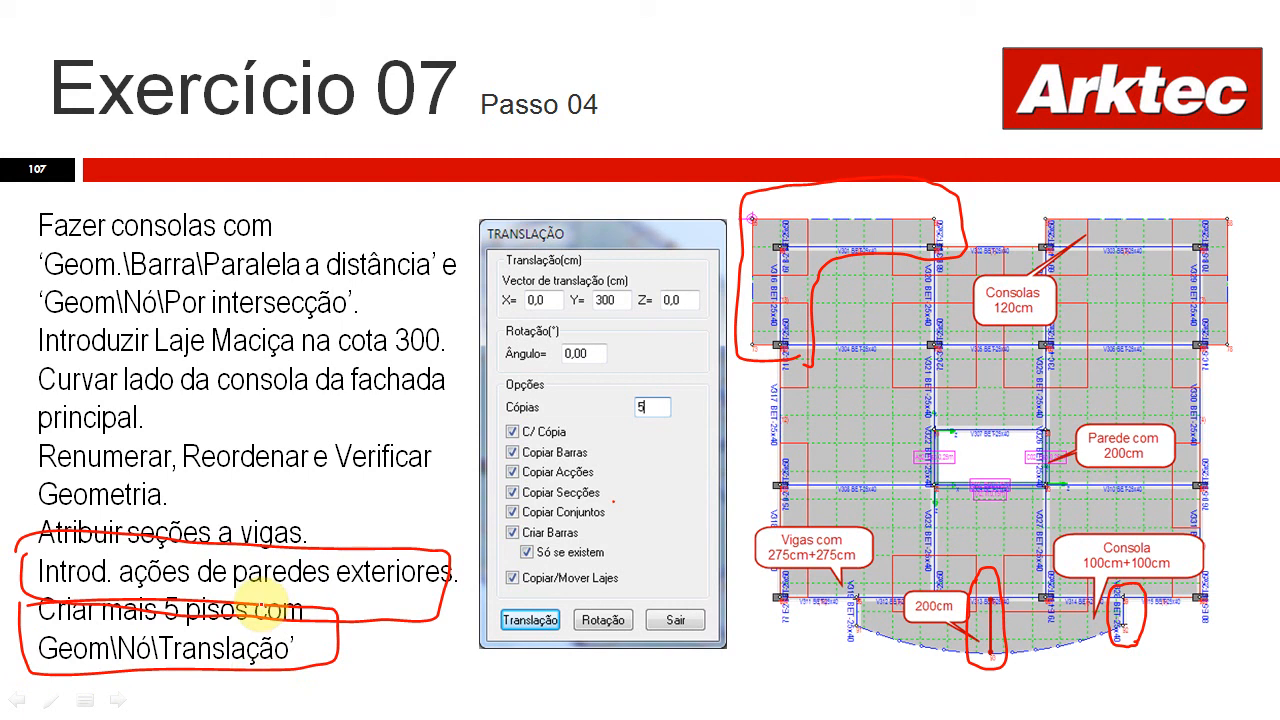
pyautogui.hotkey('alt', 'Tab')
pyautogui.hotkey('alt', 'Tab')
pyautogui.hotkey('alt', 'Tab')
pyautogui.hotkey('alt', 'Tab')
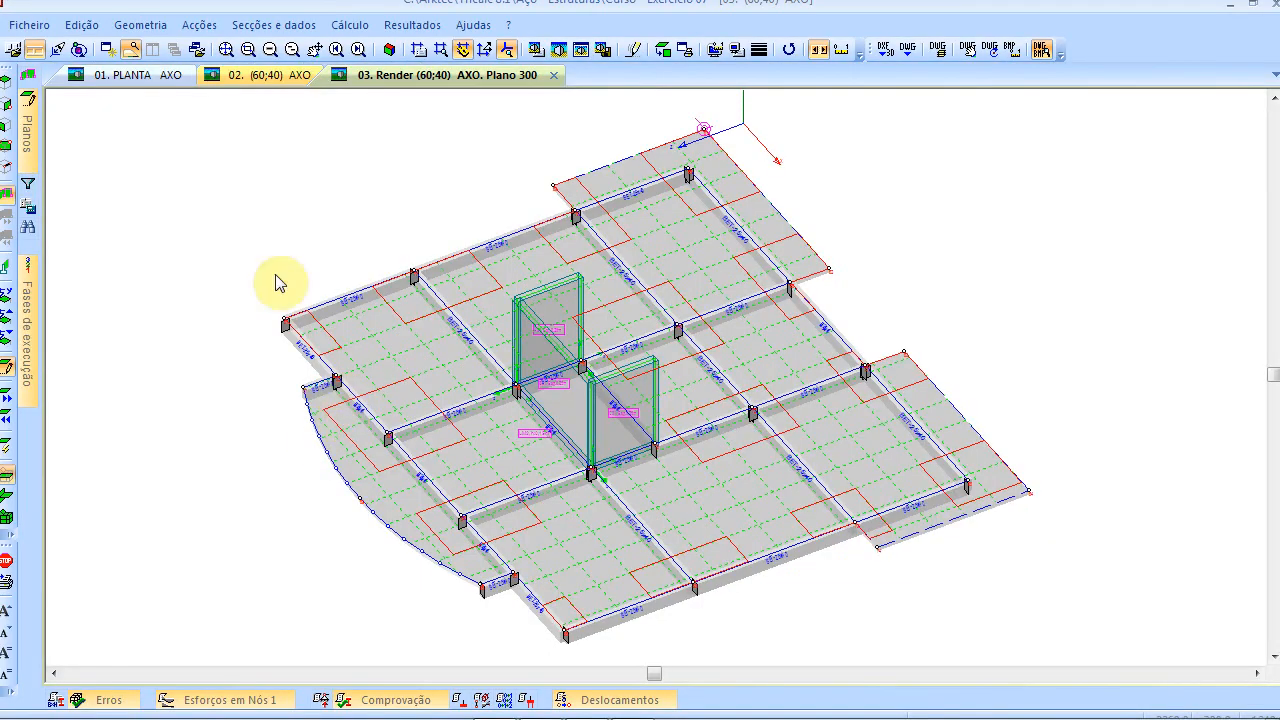
# Introduce a 10 kN/ml continuous plane load in the Permanentes hypothesis, direction Yg-, along the rear column line of plane 300
pyautogui.click(172, 150)
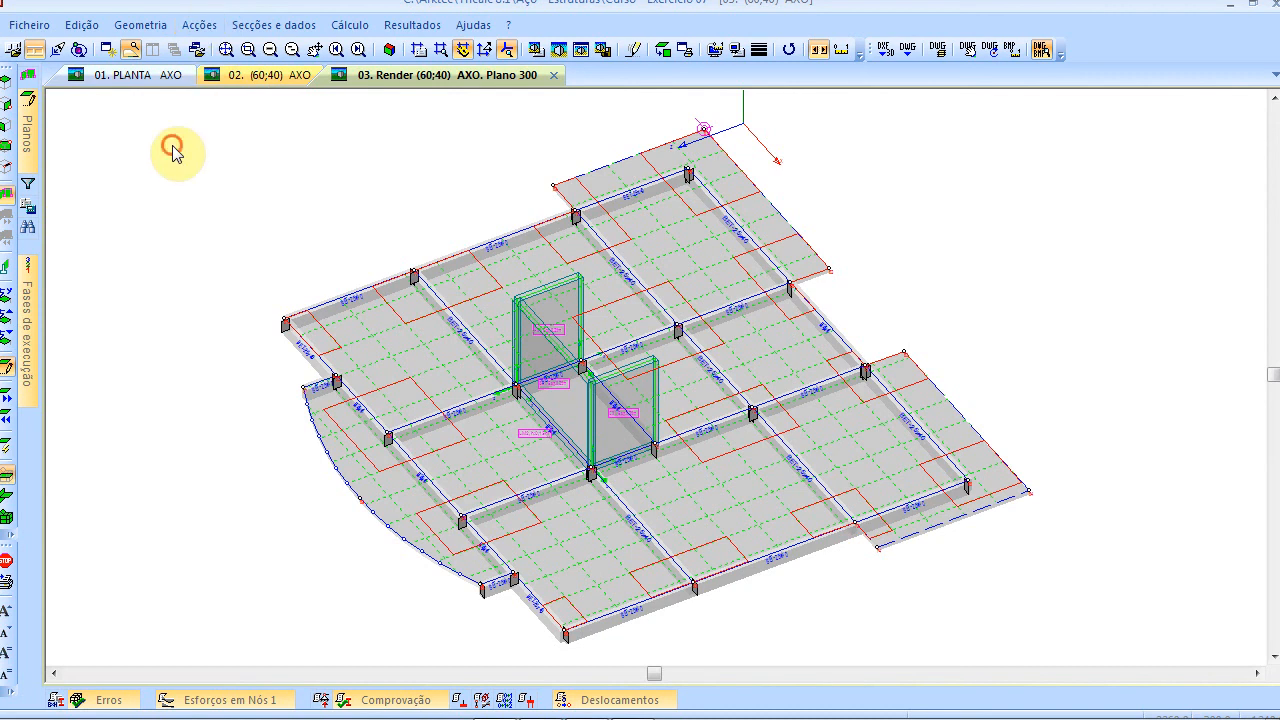
pyautogui.click(199, 25)
pyautogui.click(228, 203)
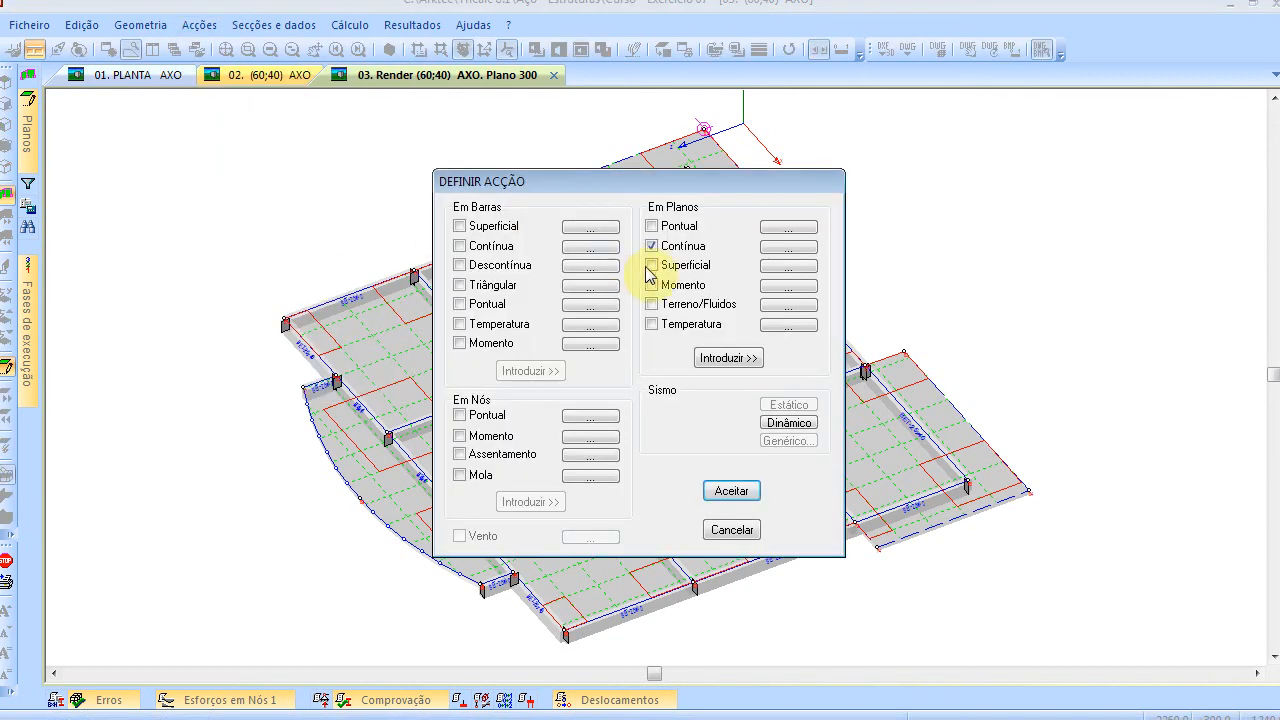
pyautogui.click(789, 247)
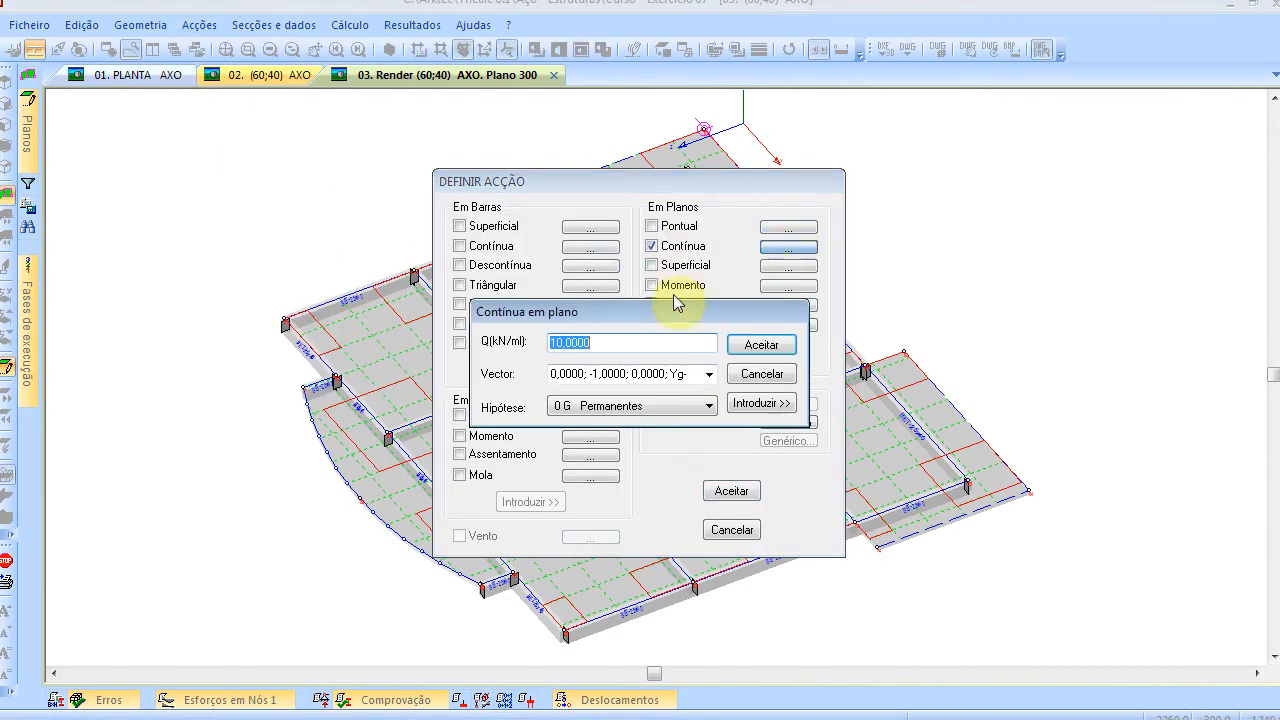
pyautogui.click(762, 404)
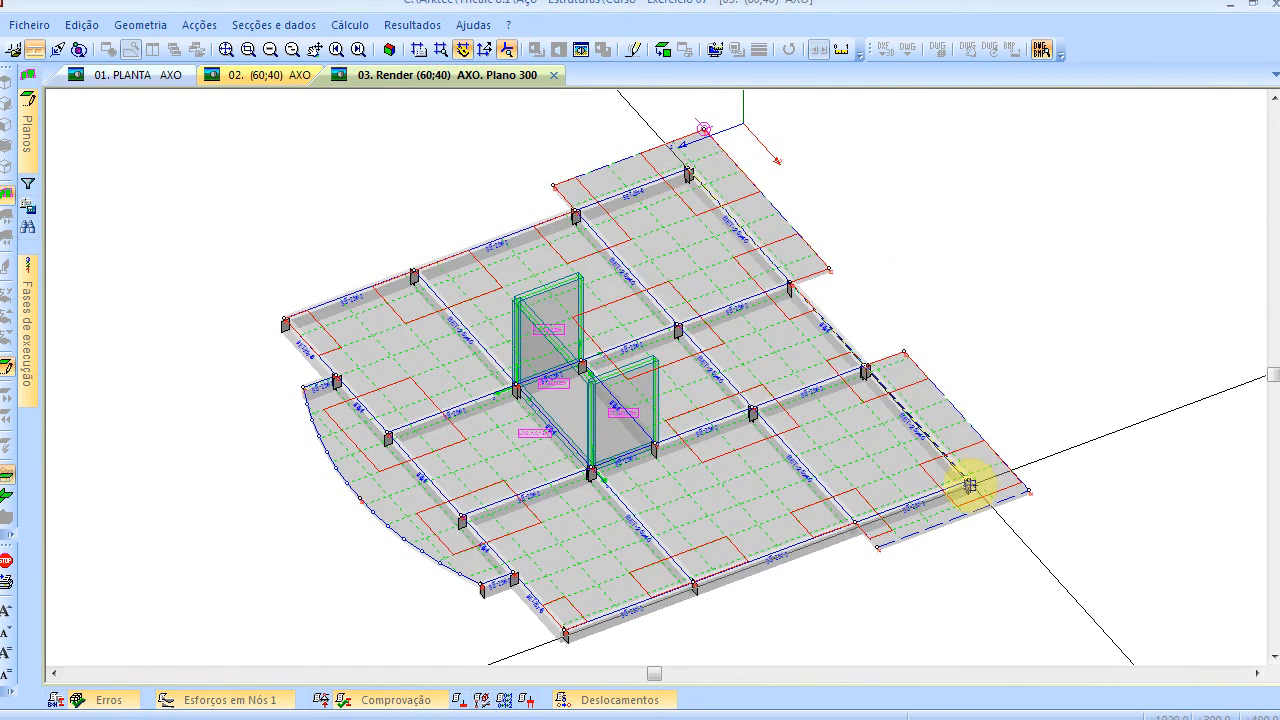
pyautogui.click(964, 485)
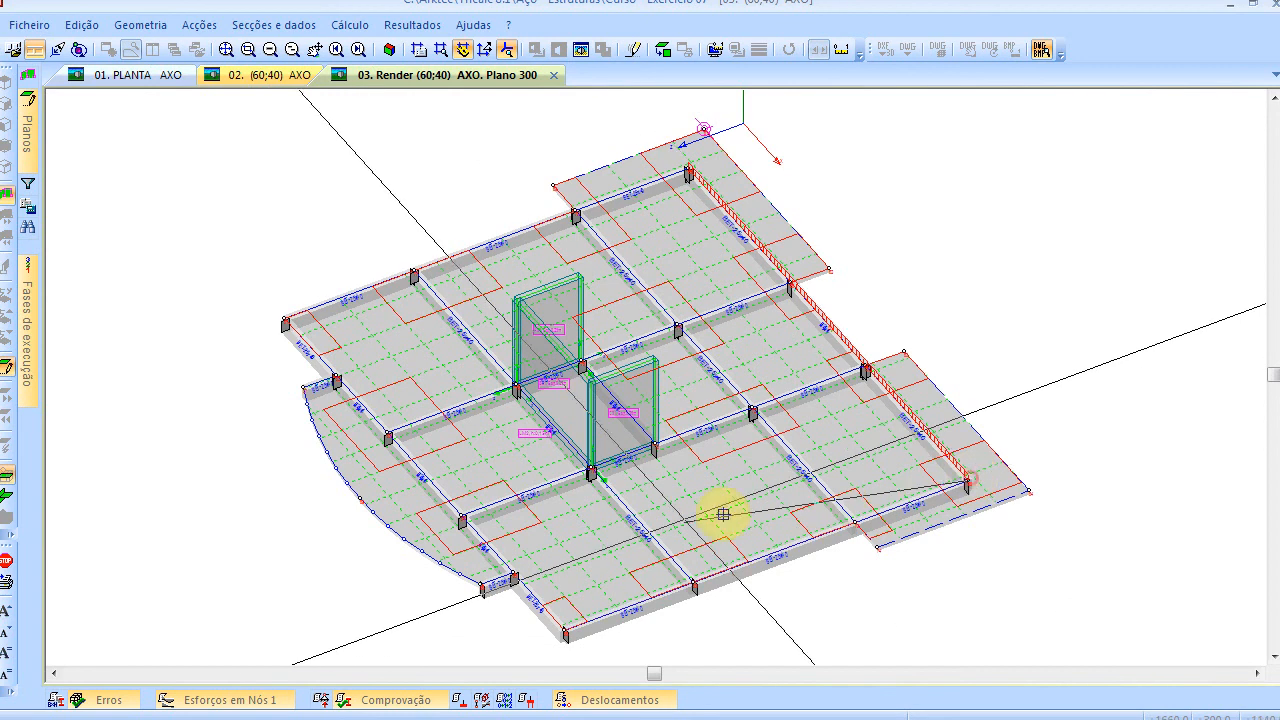
pyautogui.click(564, 626)
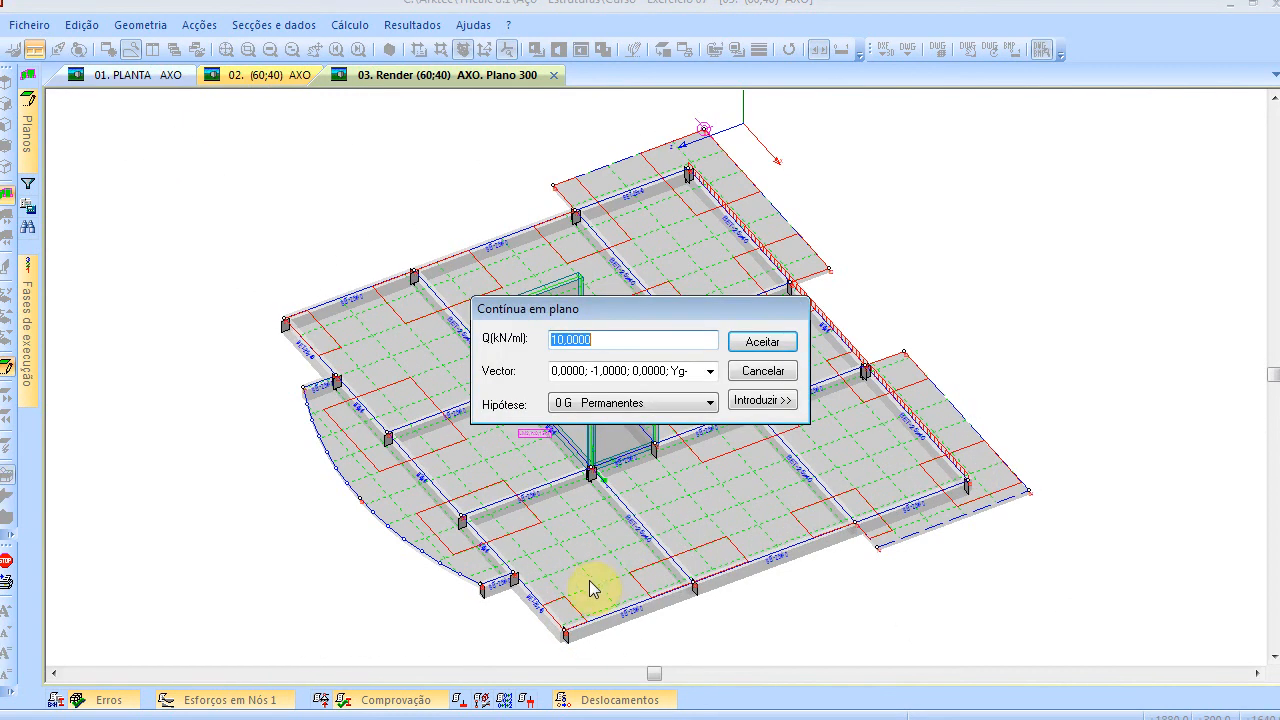
pyautogui.click(760, 343)
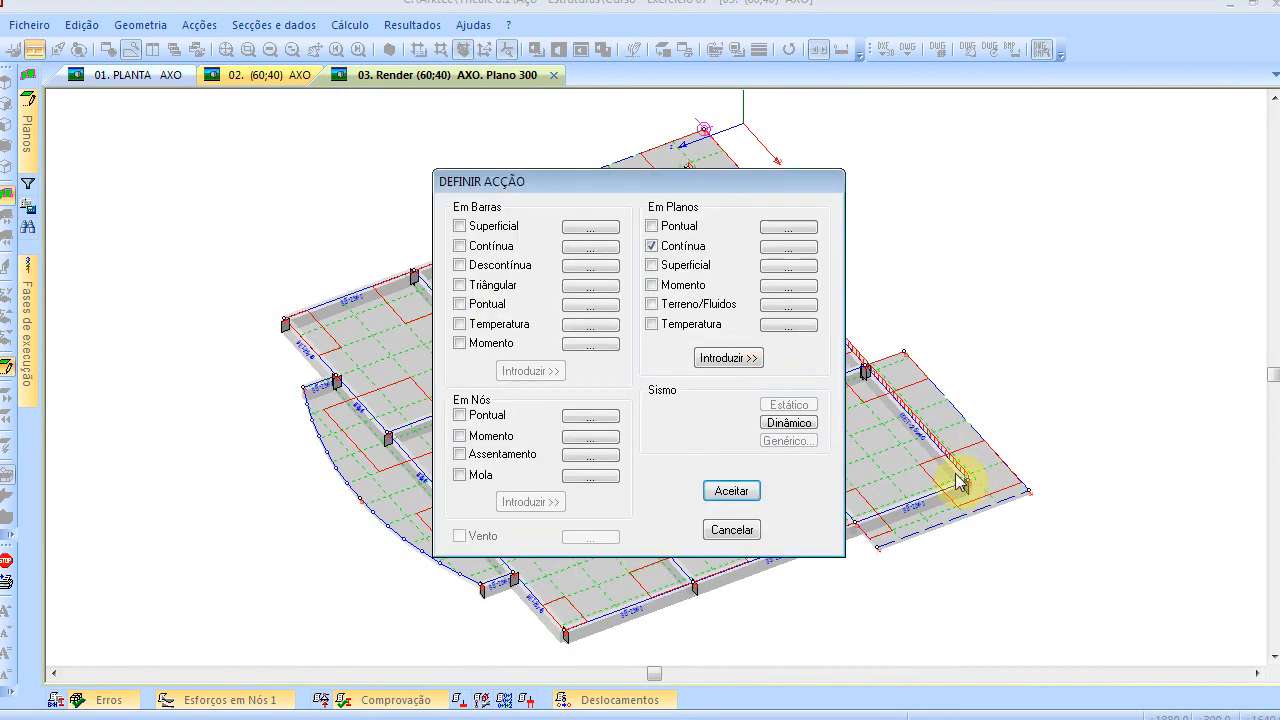
# Introduce the 10 kN/ml permanent continuous plane load along the right, front and left column lines of plane 300
pyautogui.click(768, 250)
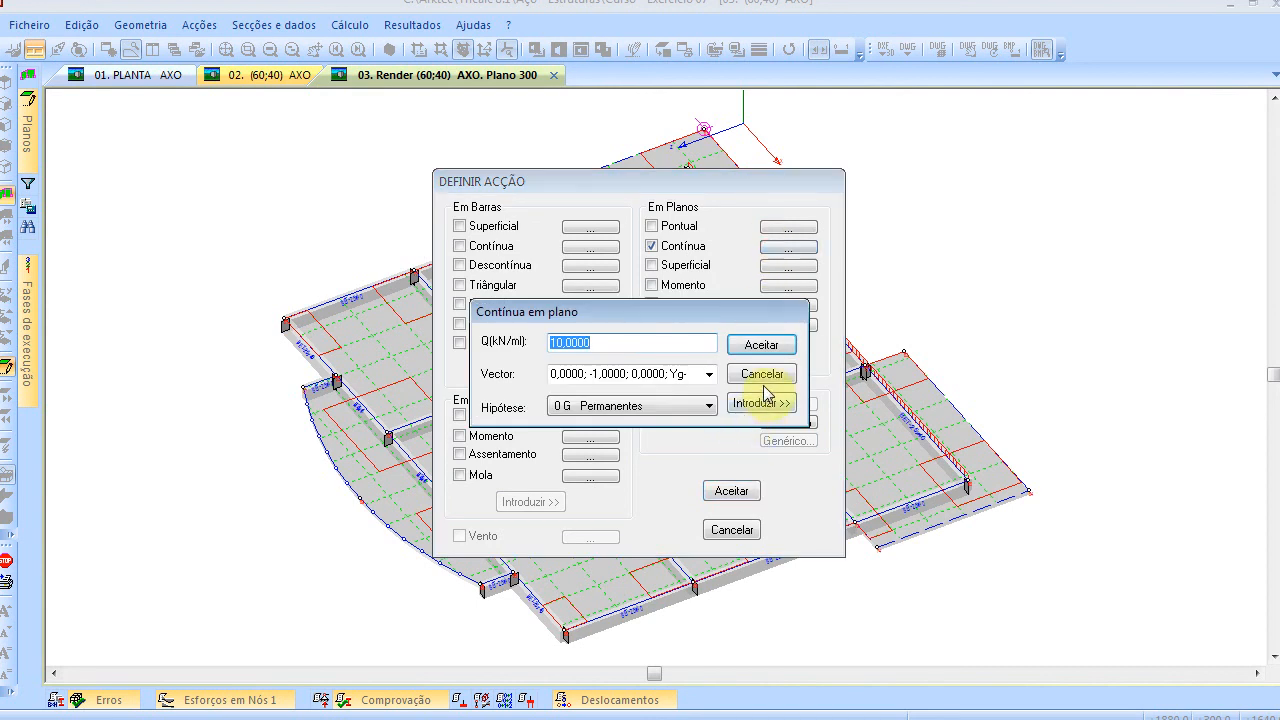
pyautogui.click(765, 409)
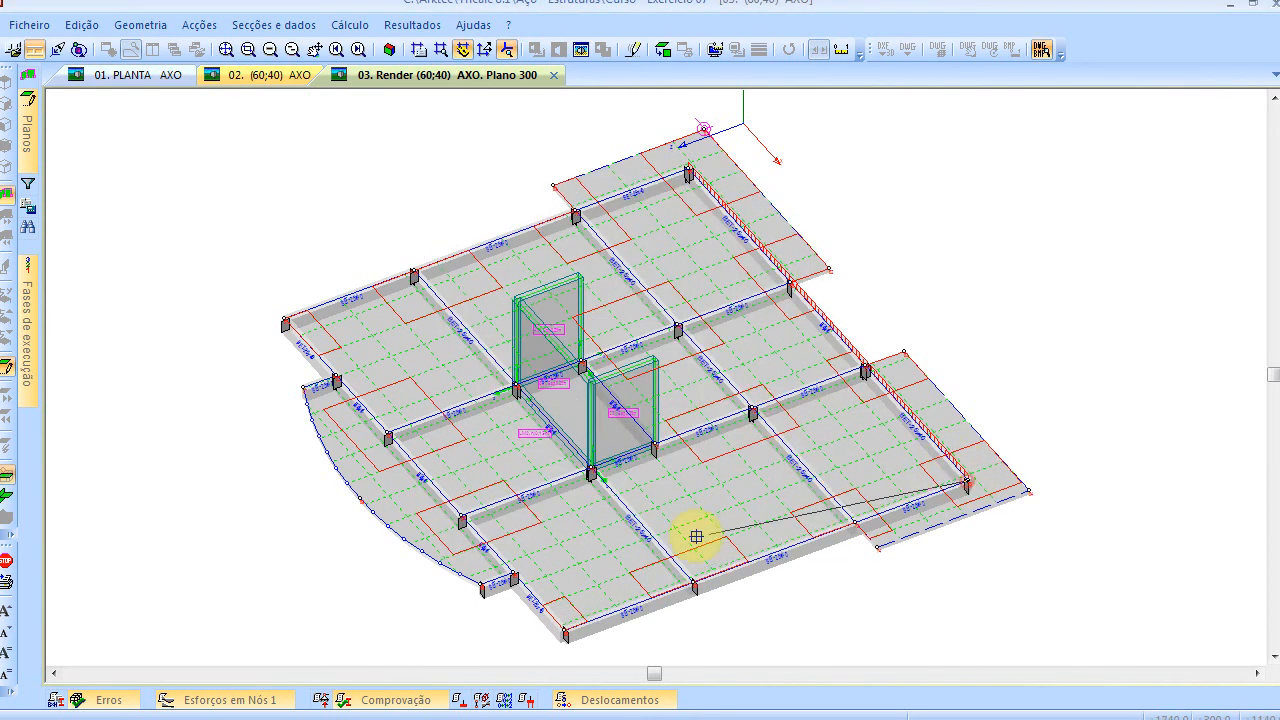
pyautogui.click(569, 630)
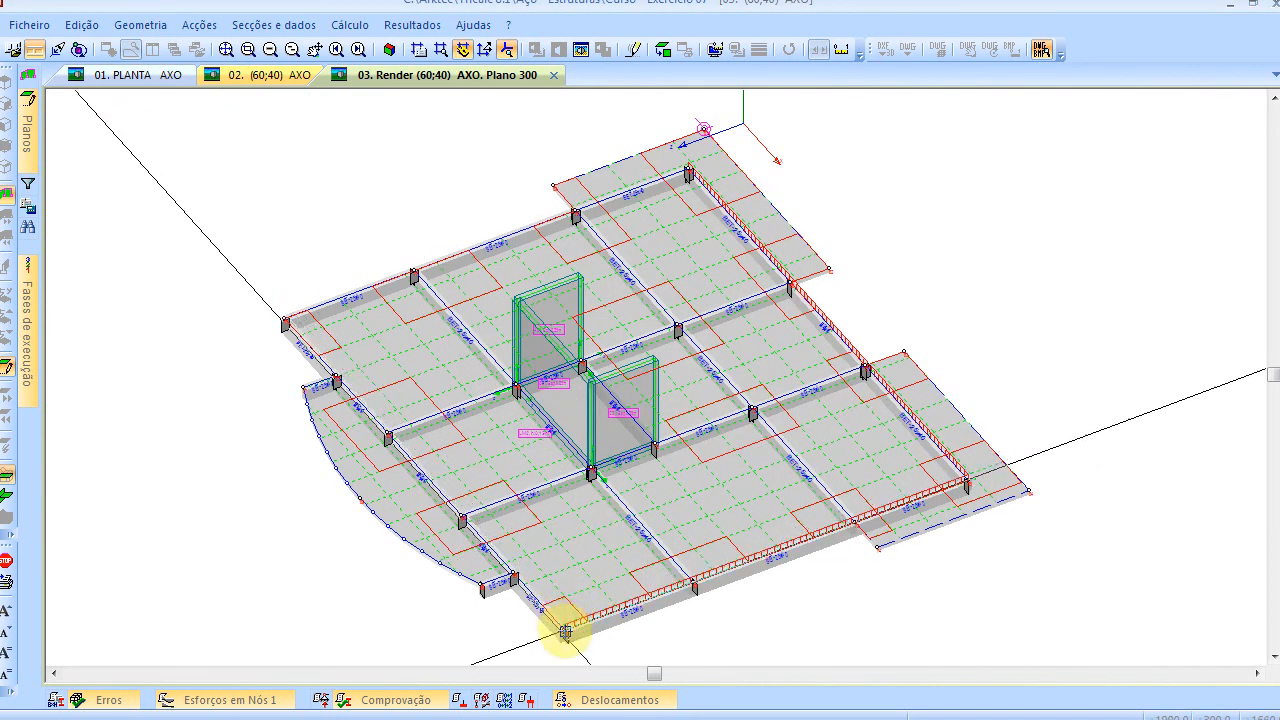
pyautogui.click(287, 320)
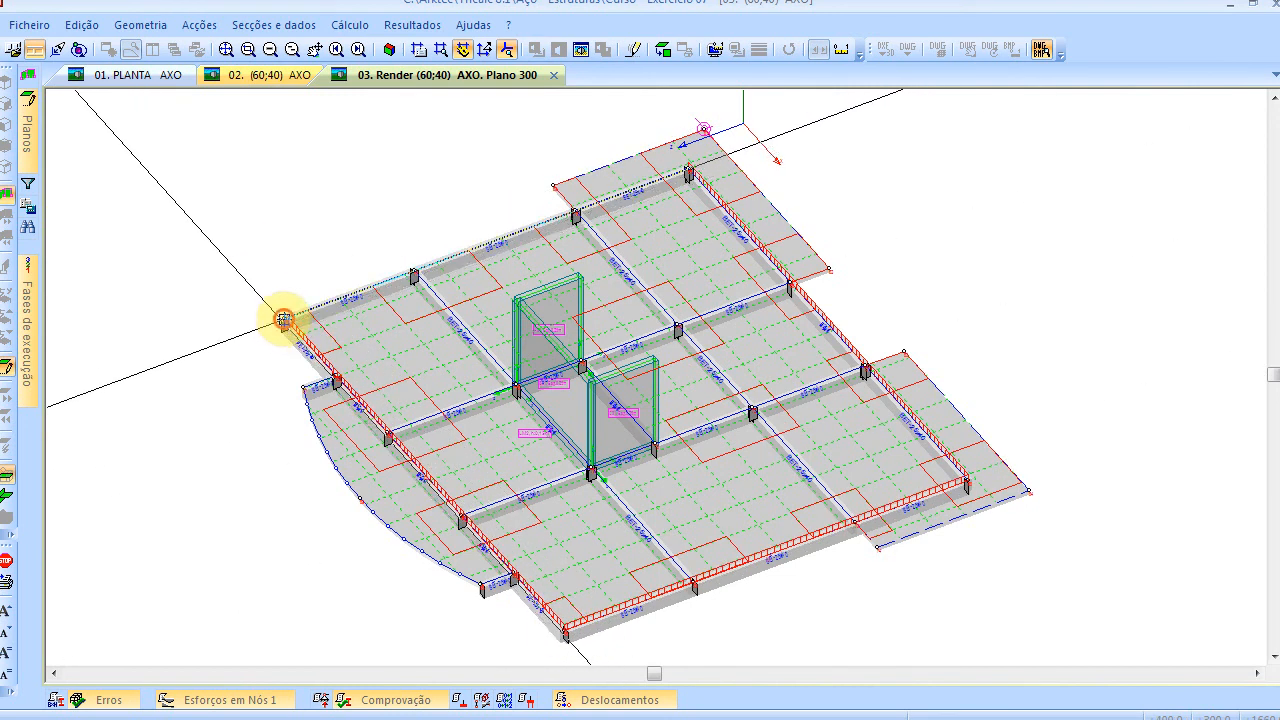
pyautogui.click(689, 172)
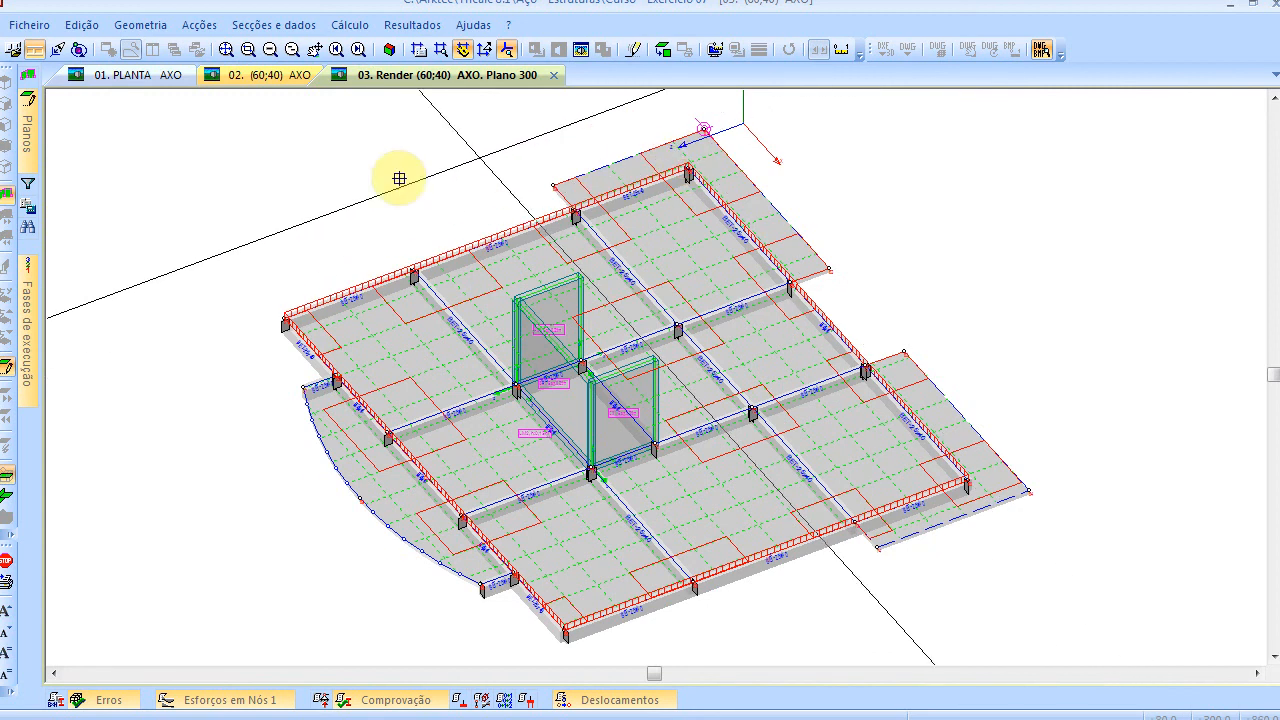
pyautogui.click(786, 372)
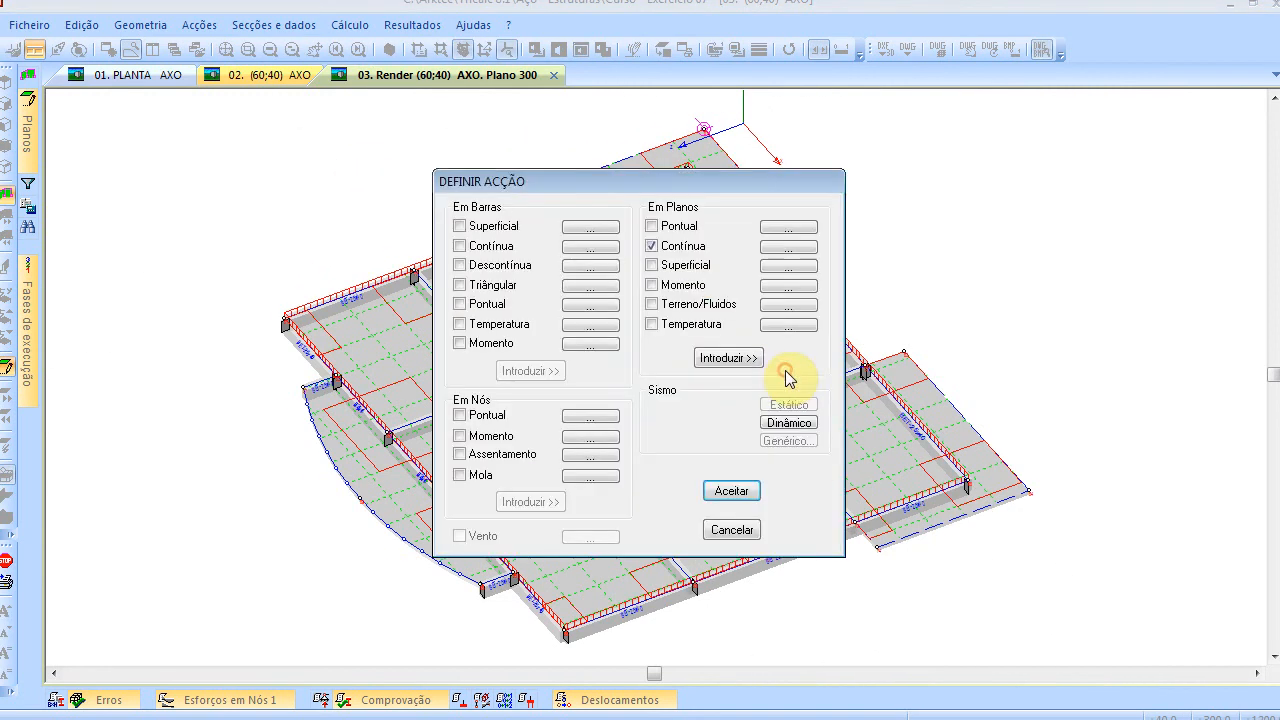
pyautogui.click(732, 530)
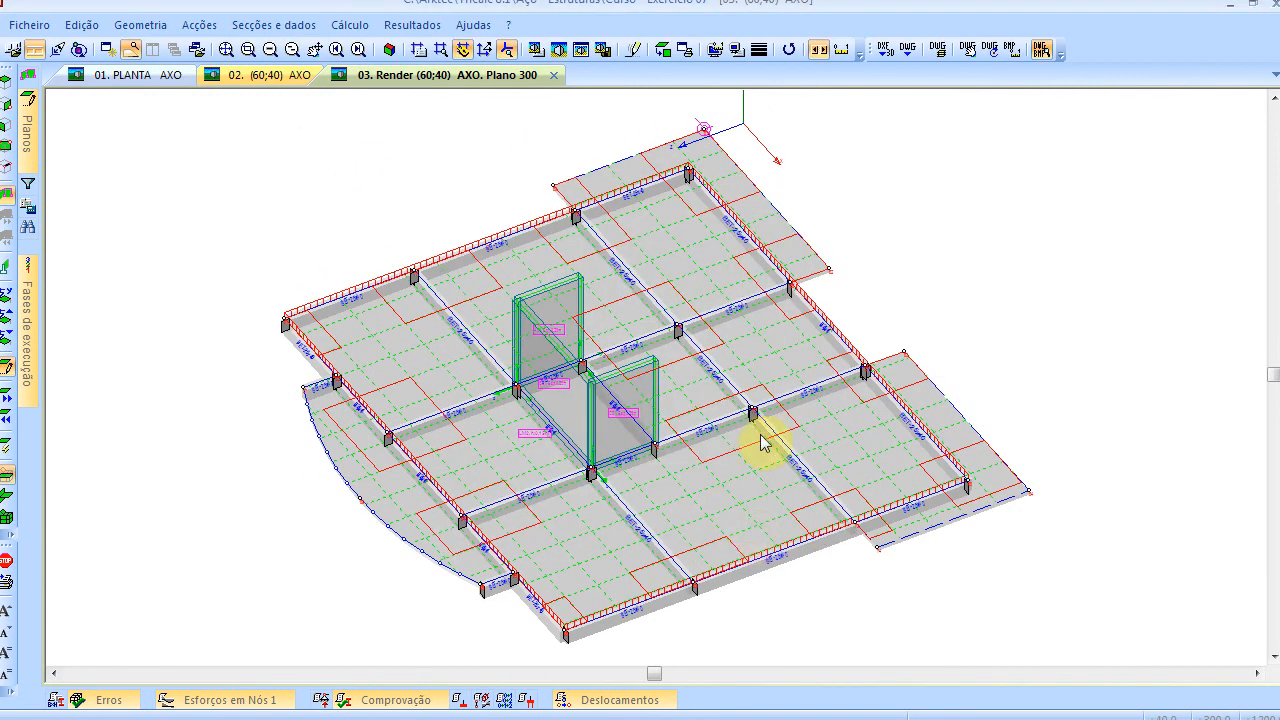
# Copy all of plane 300 by Translation, vector X 0, Y 300, Z 0 cm, 5 copies, including actions and slabs, creating bars only where they exist
pyautogui.click(142, 25)
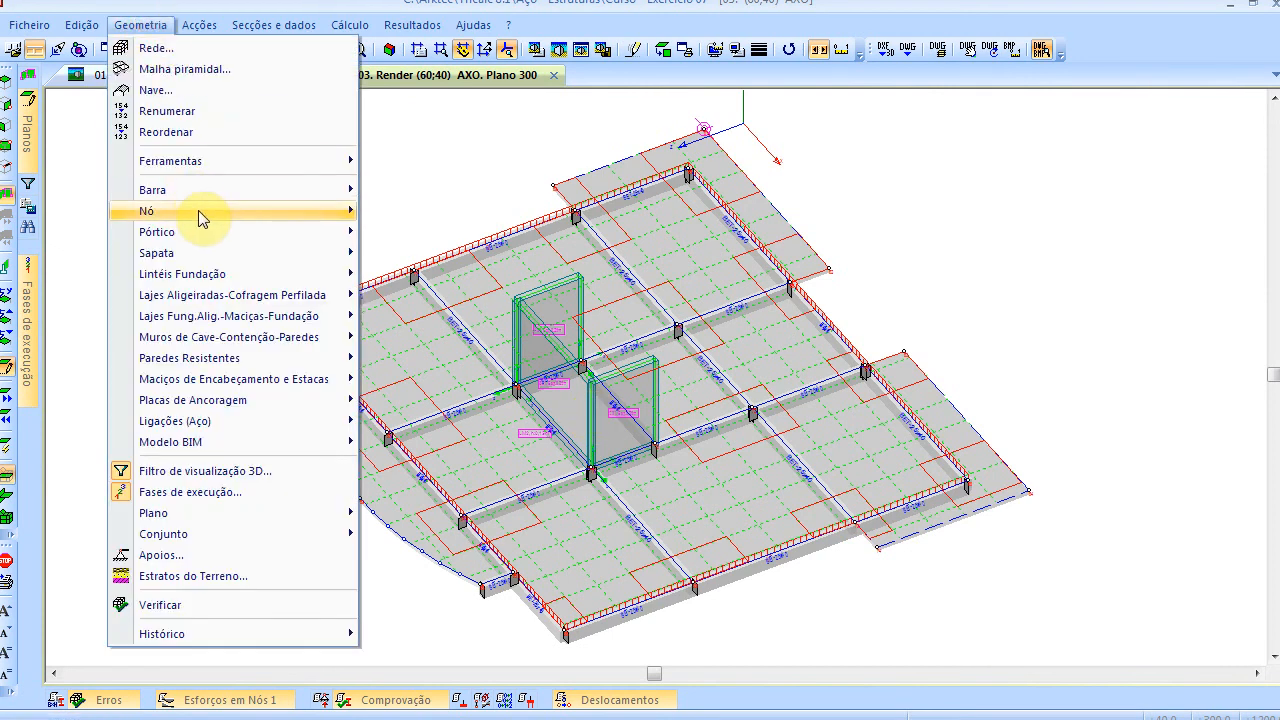
pyautogui.moveTo(198, 210)
pyautogui.click(452, 318)
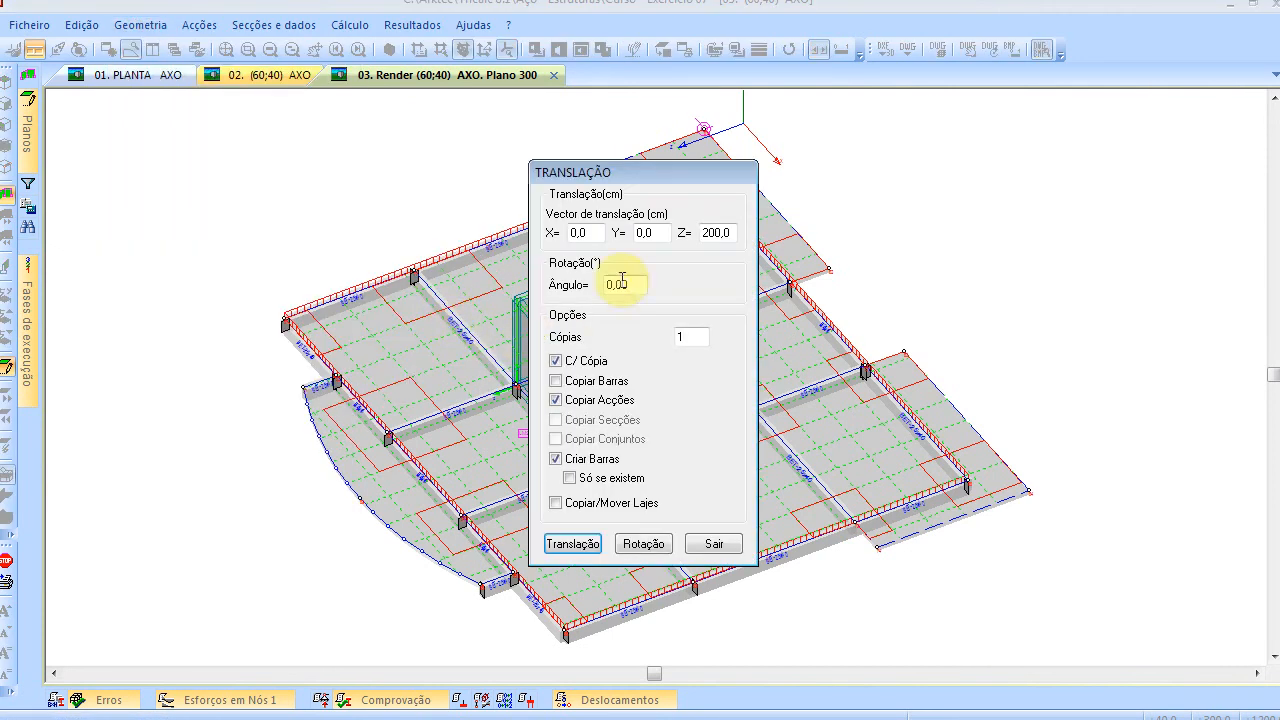
pyautogui.doubleClick(660, 232)
pyautogui.write('300')
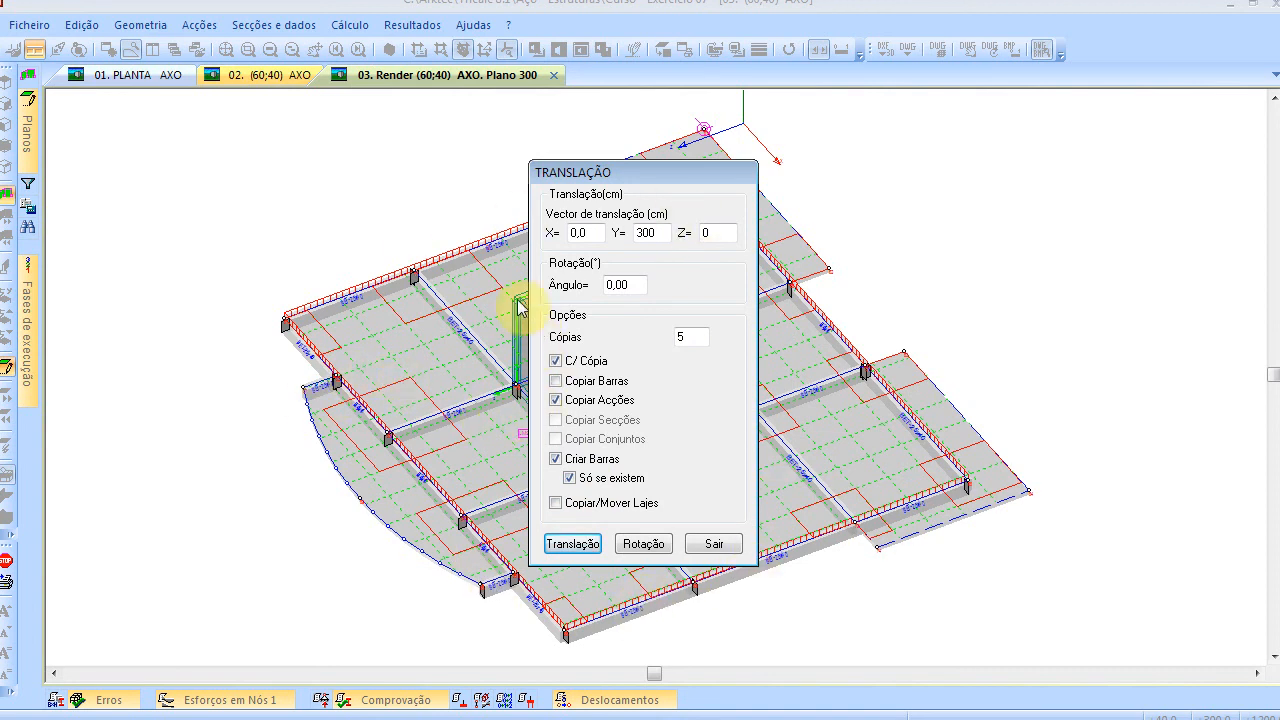
pyautogui.click(557, 503)
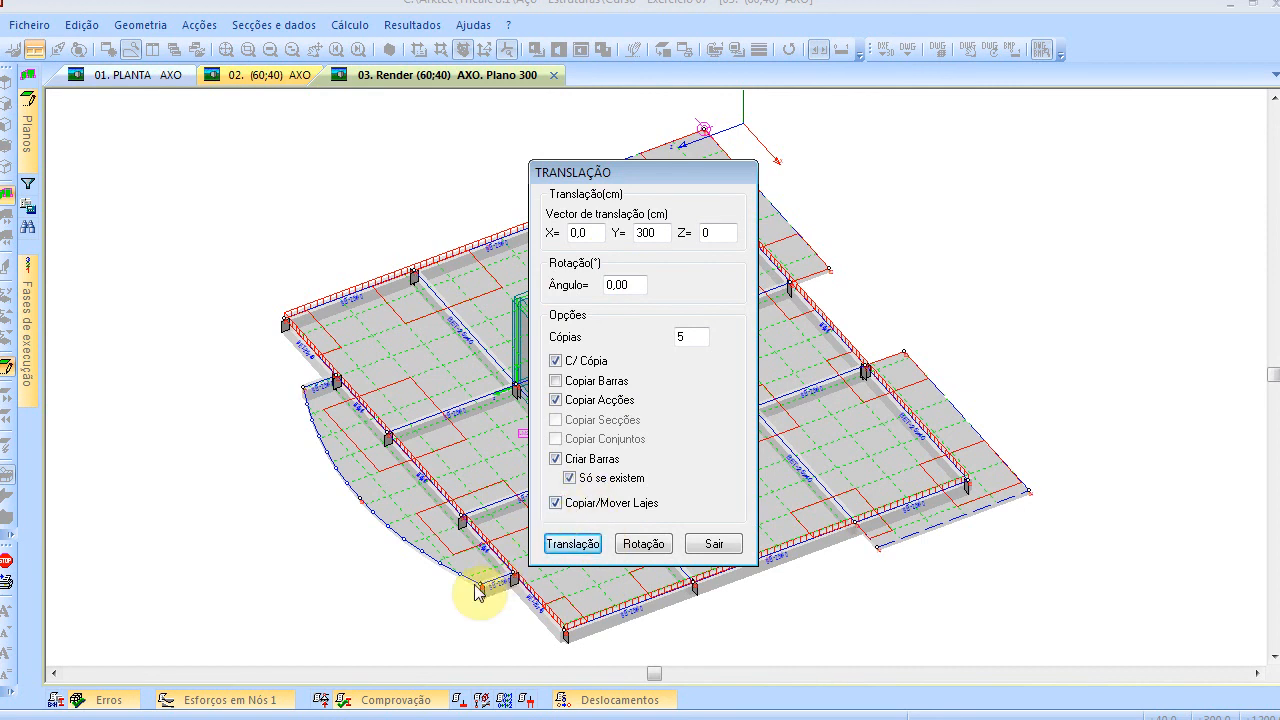
pyautogui.click(572, 544)
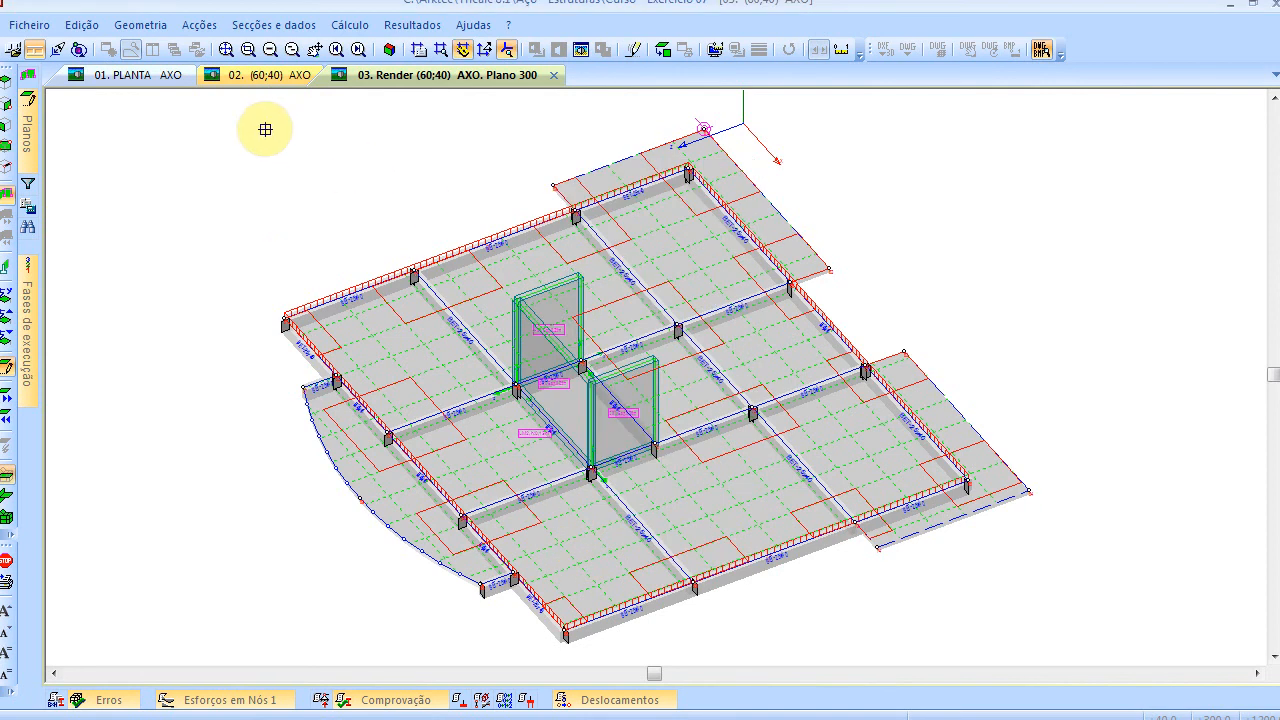
pyautogui.moveTo(161, 108); pyautogui.dragTo(1091, 655)
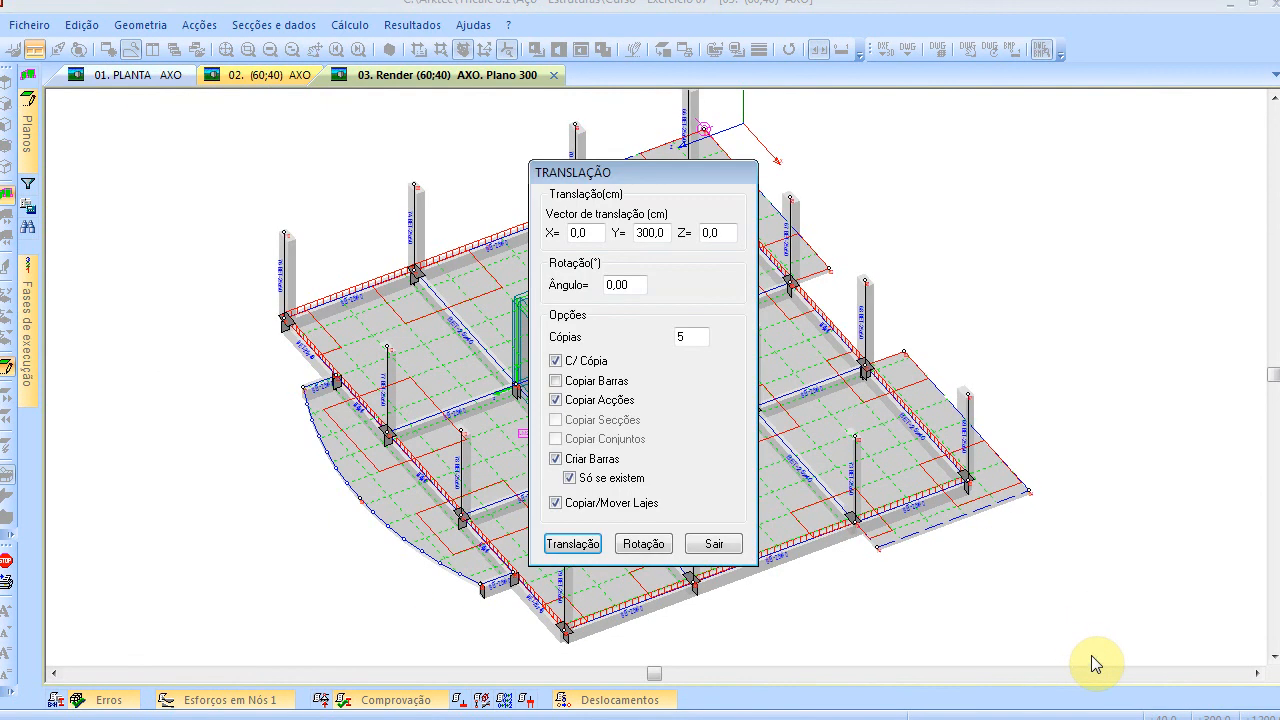
pyautogui.click(716, 541)
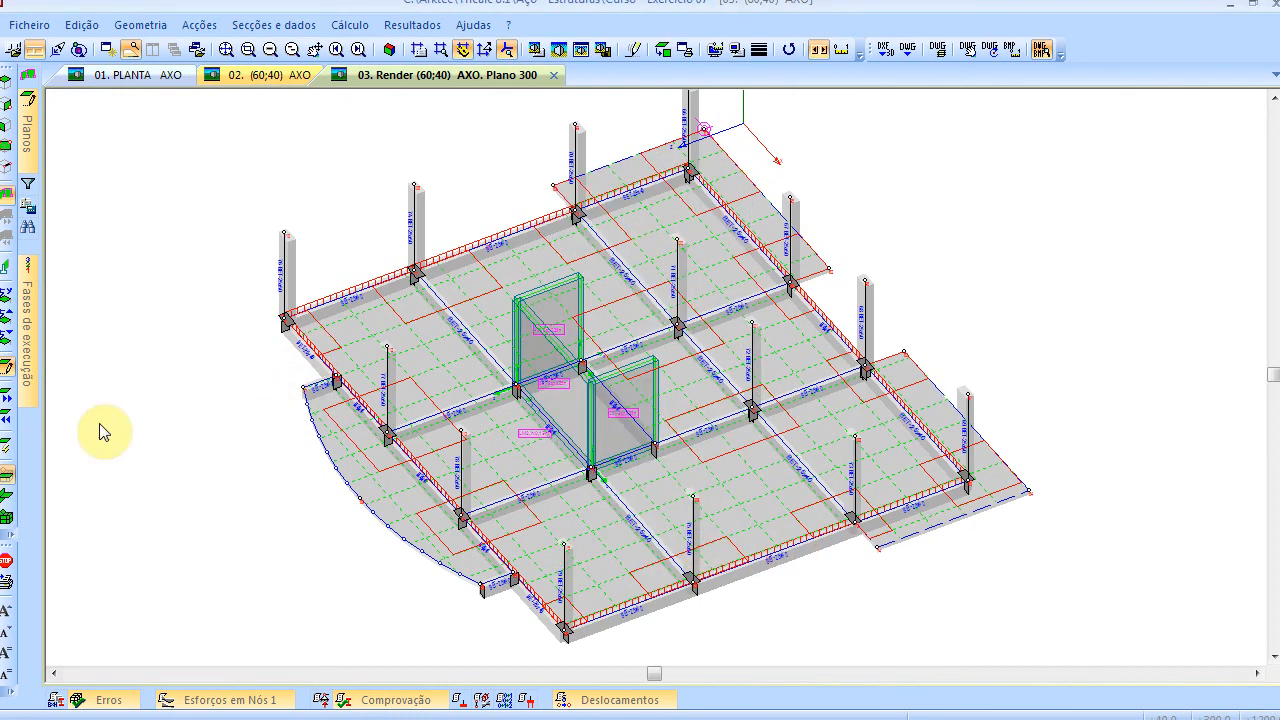
# Display the whole building as a solid render without bar and node lines, and examine the copied floors from several sides
pyautogui.click(7, 518)
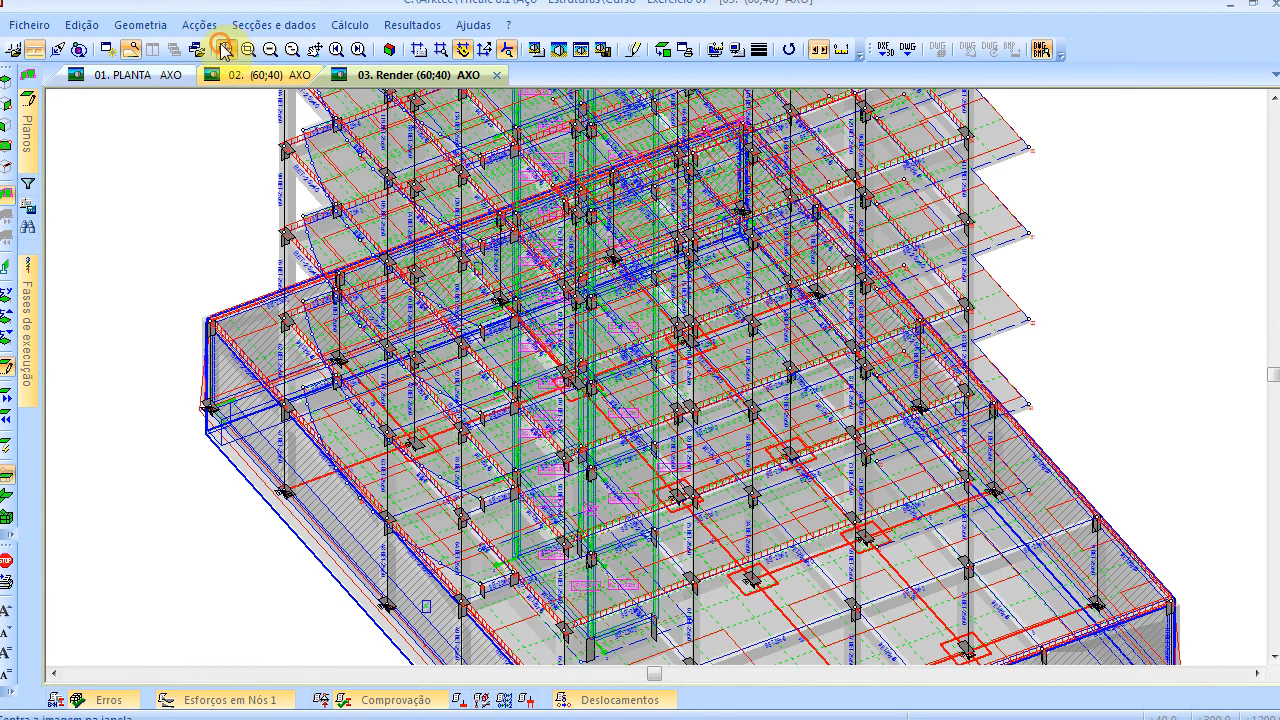
pyautogui.click(224, 50)
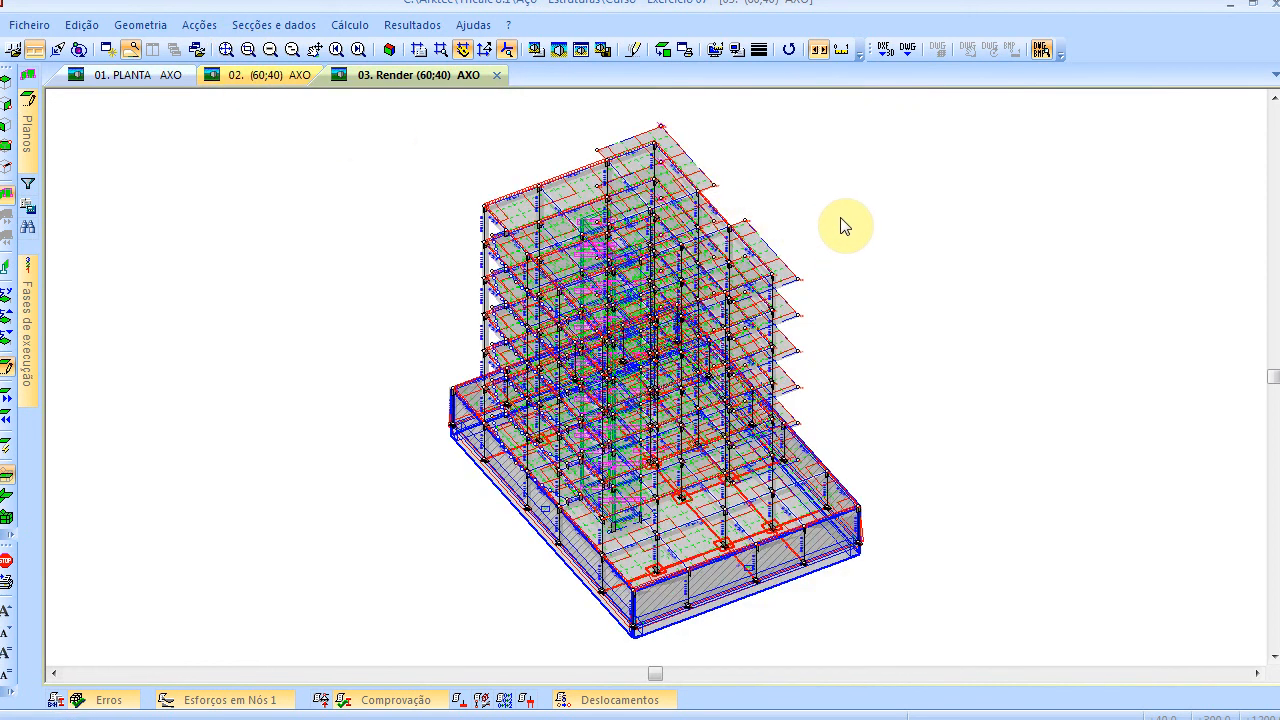
pyautogui.click(538, 52)
pyautogui.click(490, 353)
pyautogui.click(713, 541)
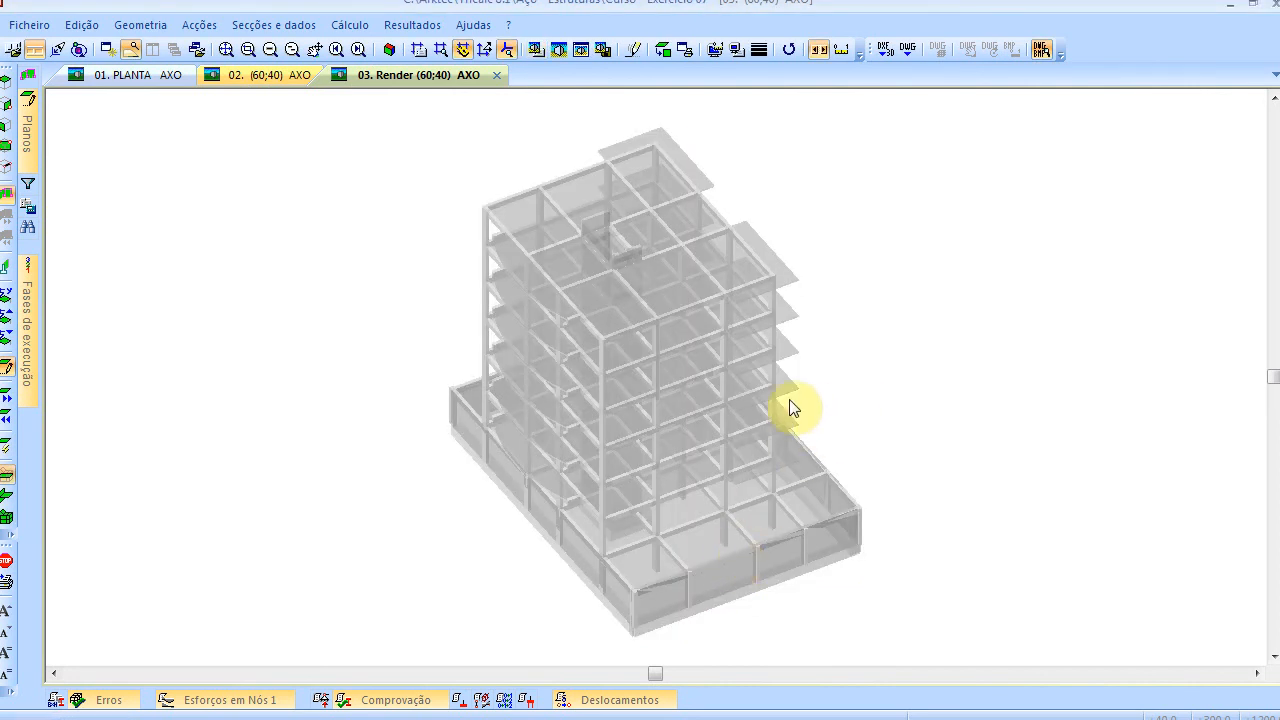
pyautogui.scroll(-4, 664, 323)
pyautogui.keyDown('shift'); pyautogui.scroll(7, 664, 455); pyautogui.keyUp('shift')
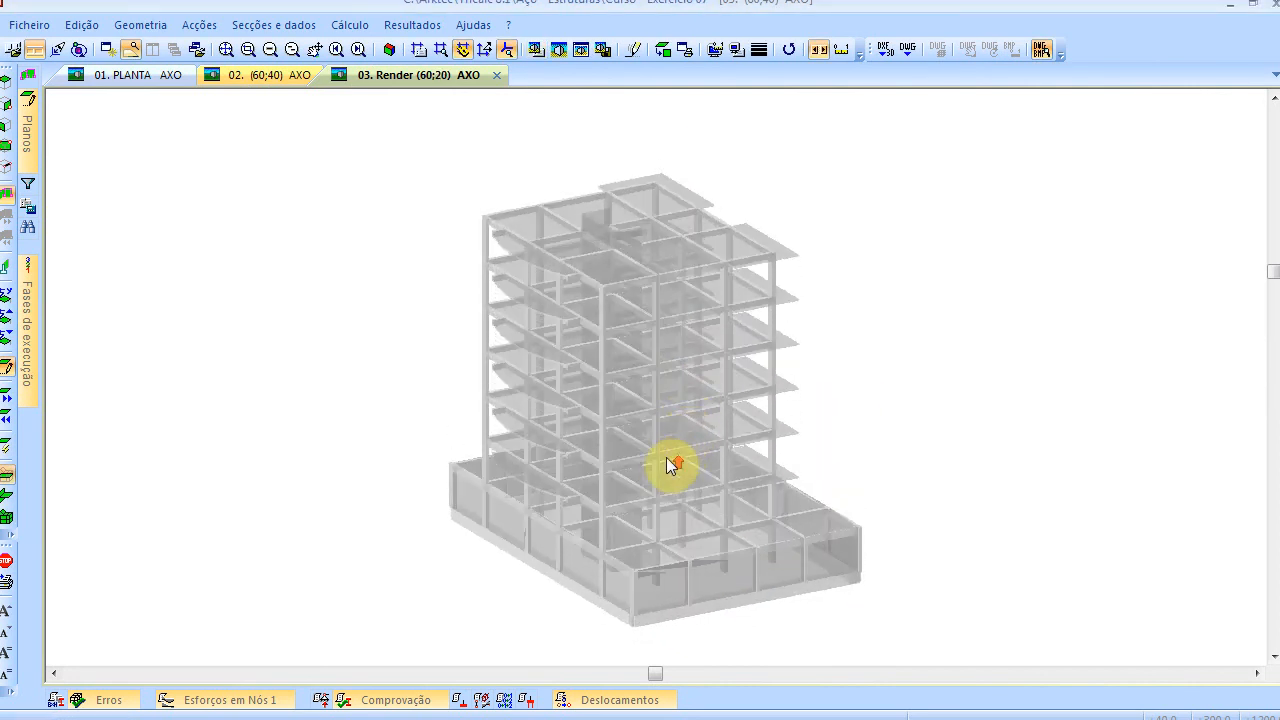
pyautogui.keyDown('shift'); pyautogui.scroll(7, 661, 456); pyautogui.keyUp('shift')
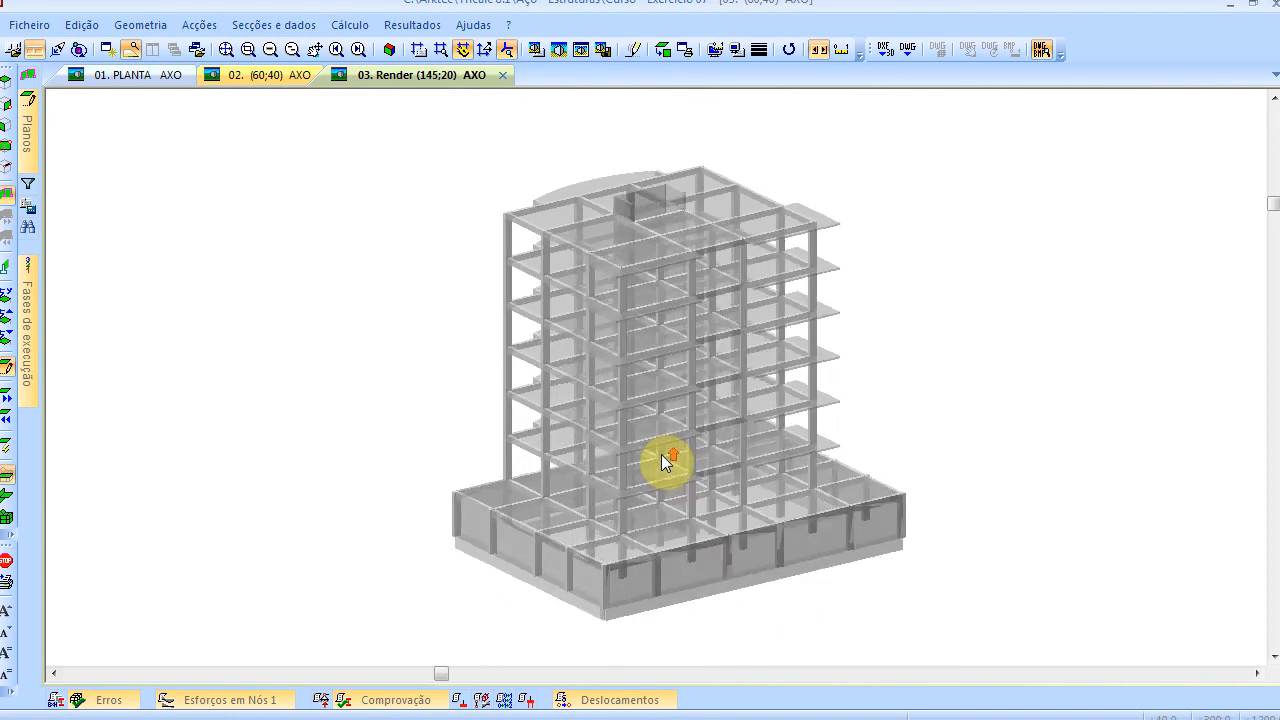
# Examine the rendered building from its remaining sides and inspect the beam and column joints of the copied floors up close
pyautogui.keyDown('shift'); pyautogui.scroll(9, 661, 456); pyautogui.keyUp('shift')
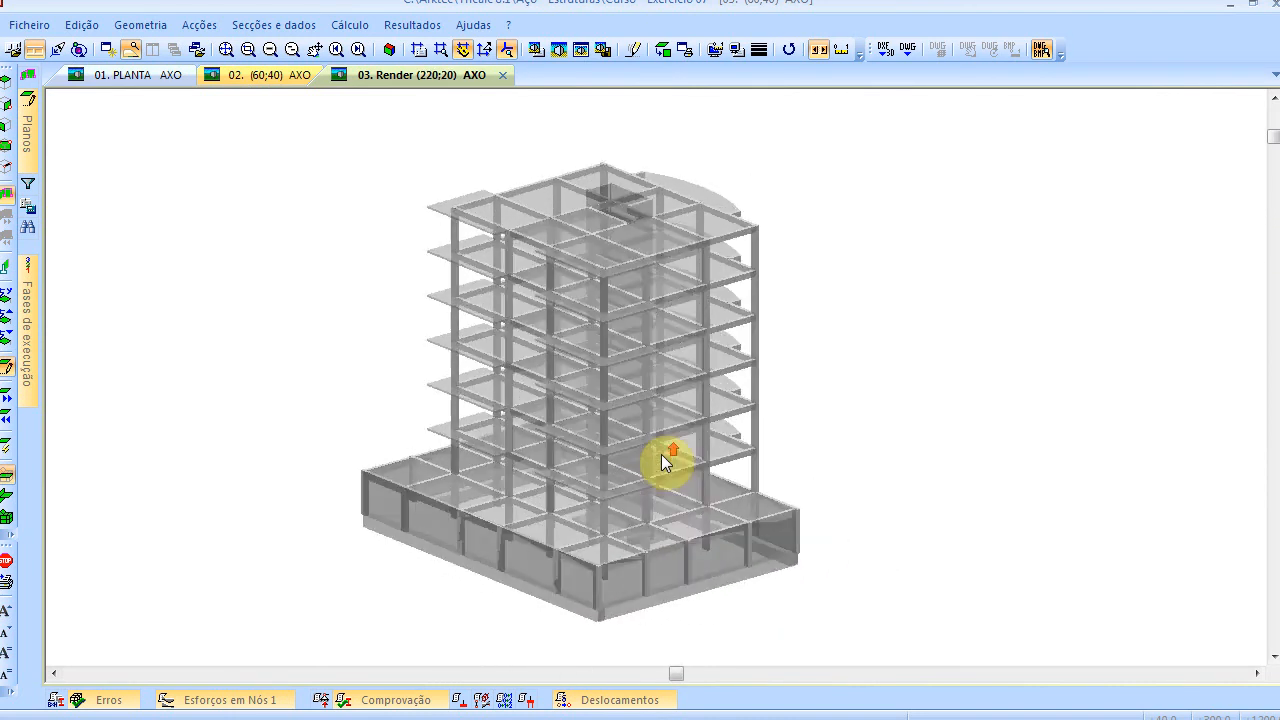
pyautogui.keyDown('shift'); pyautogui.scroll(4, 658, 453); pyautogui.keyUp('shift')
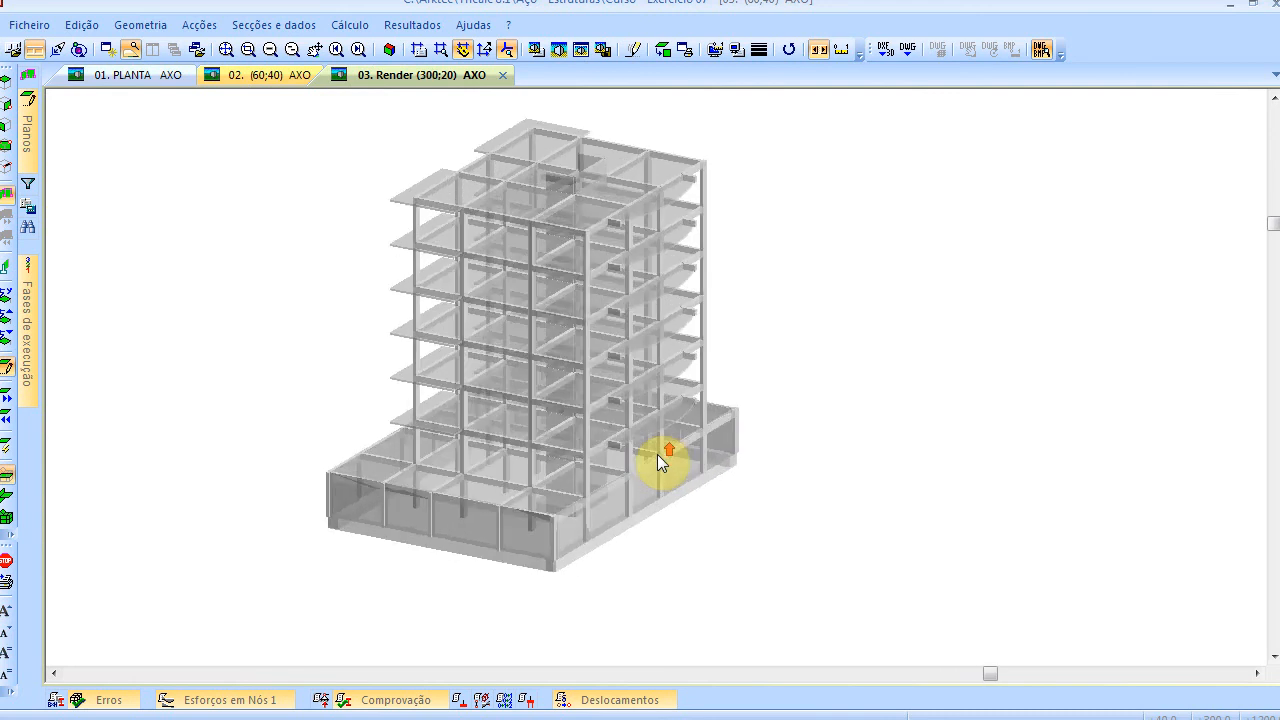
pyautogui.click(221, 53)
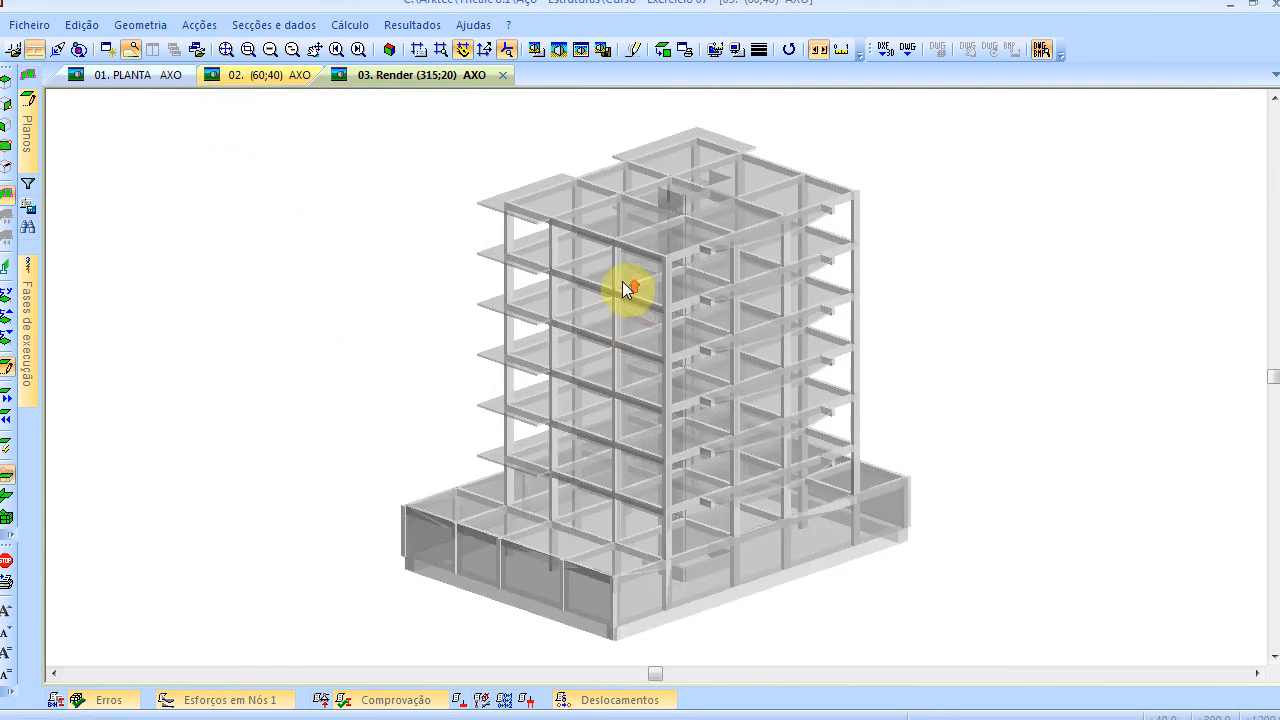
pyautogui.scroll(3, 624, 289)
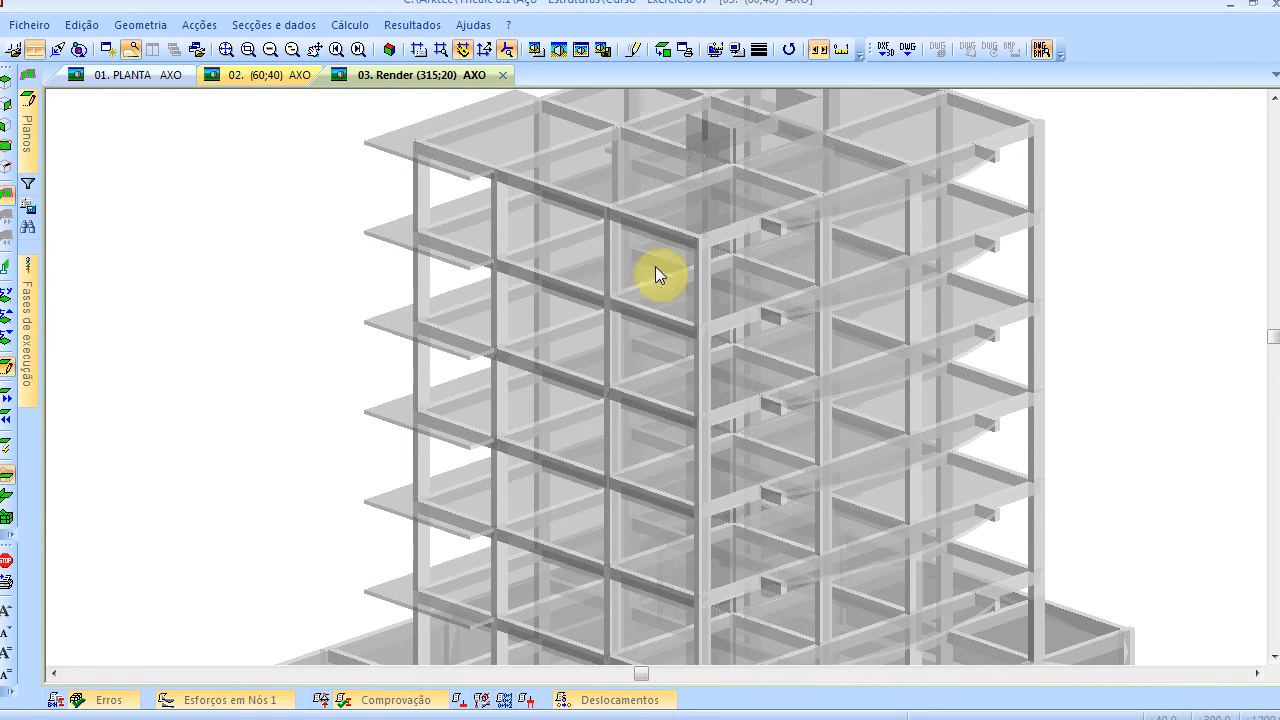
pyautogui.scroll(5, 655, 266)
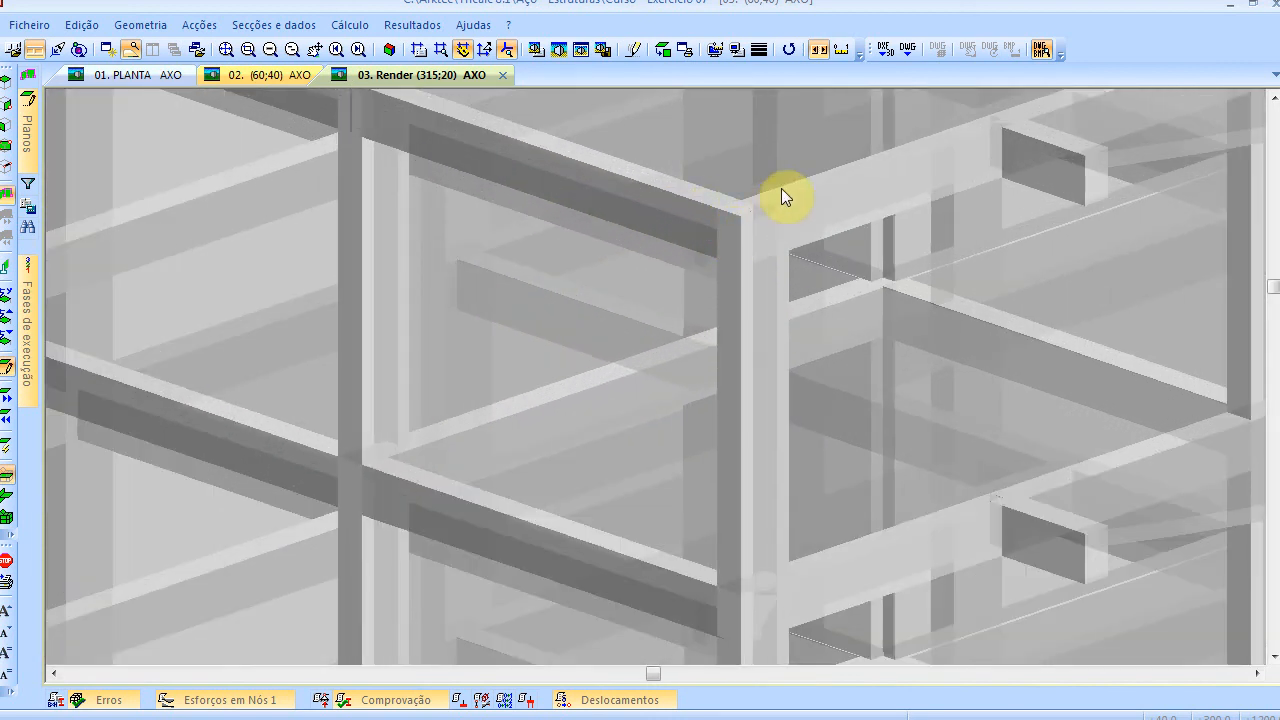
pyautogui.scroll(-2, 725, 371)
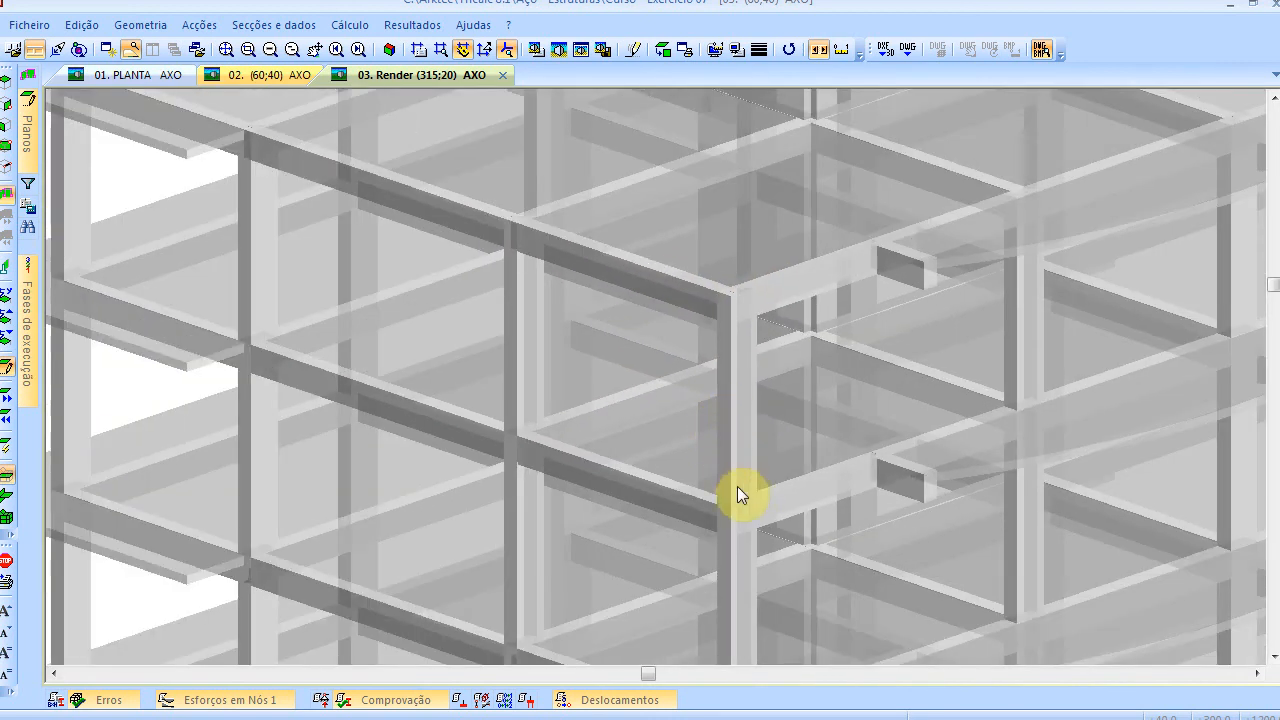
pyautogui.scroll(-5, 737, 495)
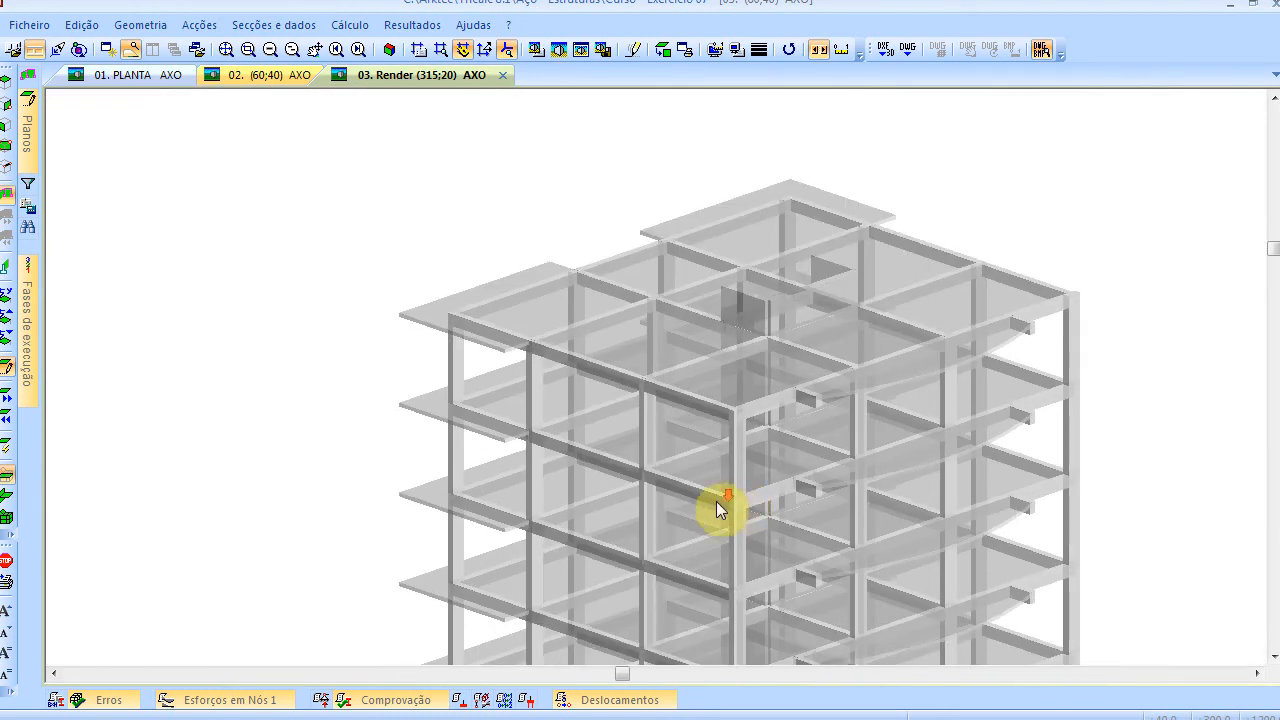
pyautogui.scroll(-3, 716, 501)
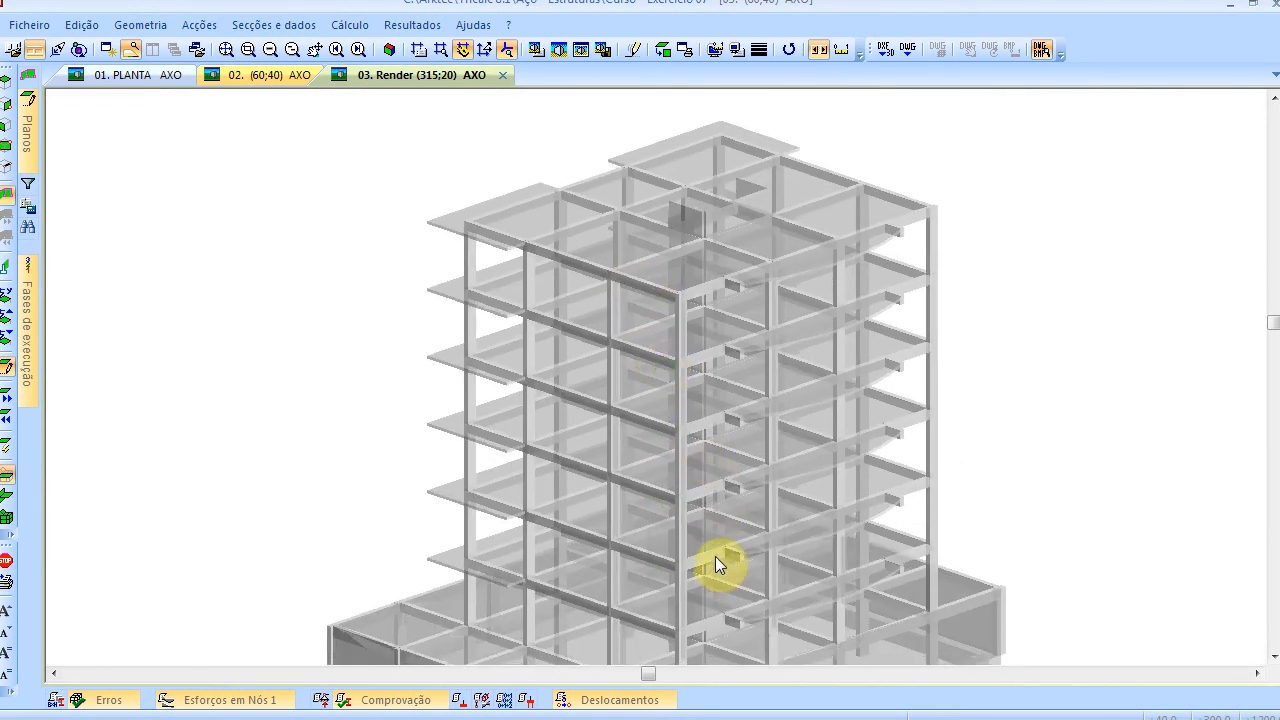
pyautogui.scroll(-3, 713, 560)
pyautogui.scroll(3, 711, 556)
pyautogui.scroll(-3, 711, 556)
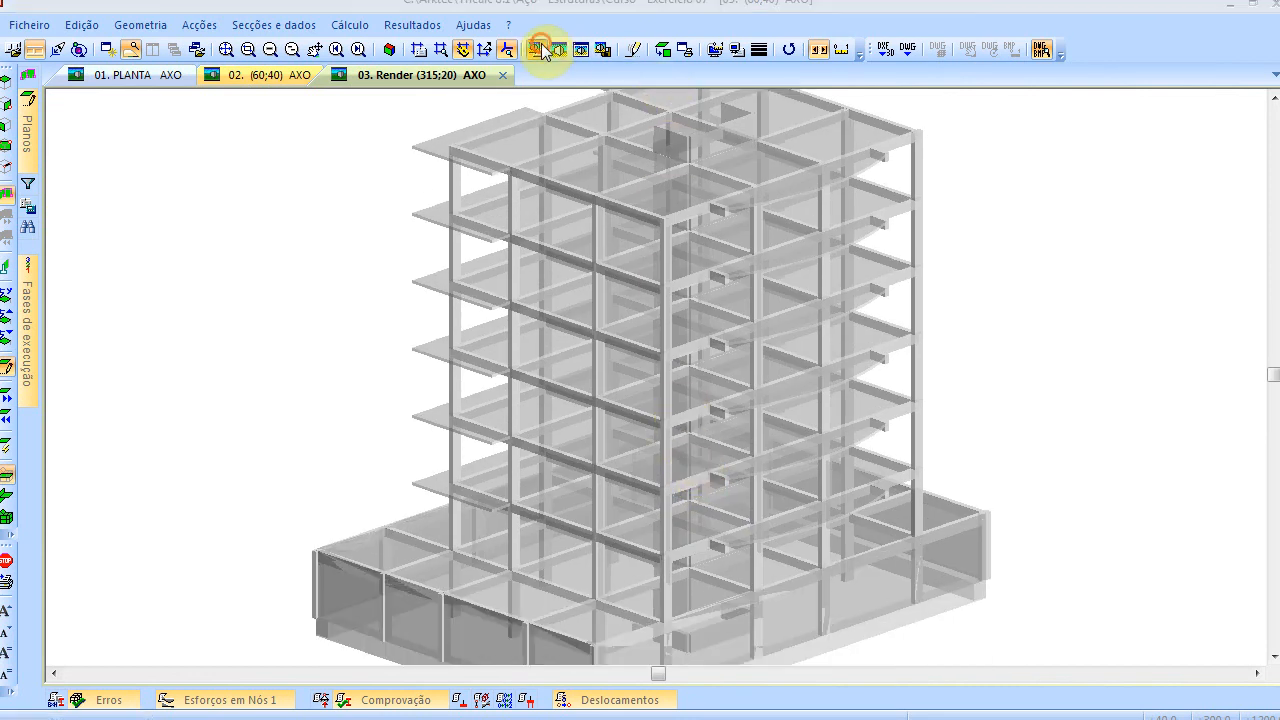
# Turn on the wireframe model drawing in the render options while keeping the solid colour image
pyautogui.click(541, 50)
pyautogui.click(521, 349)
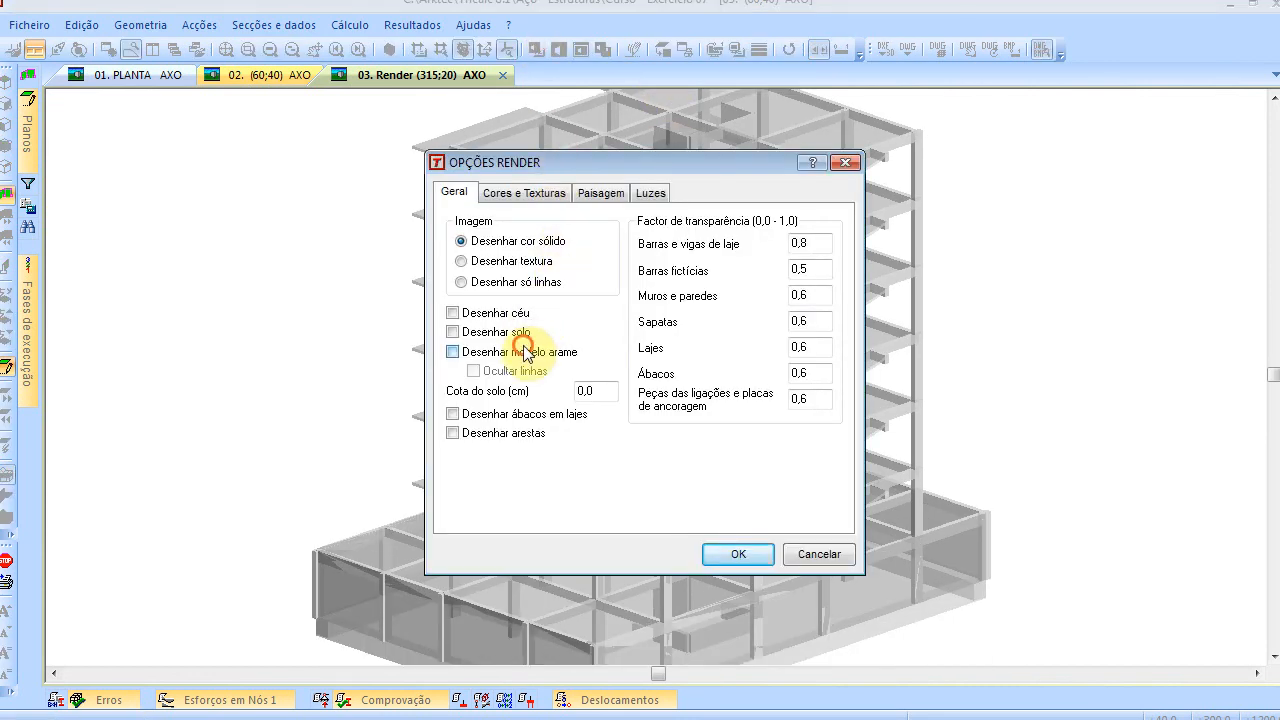
pyautogui.click(738, 555)
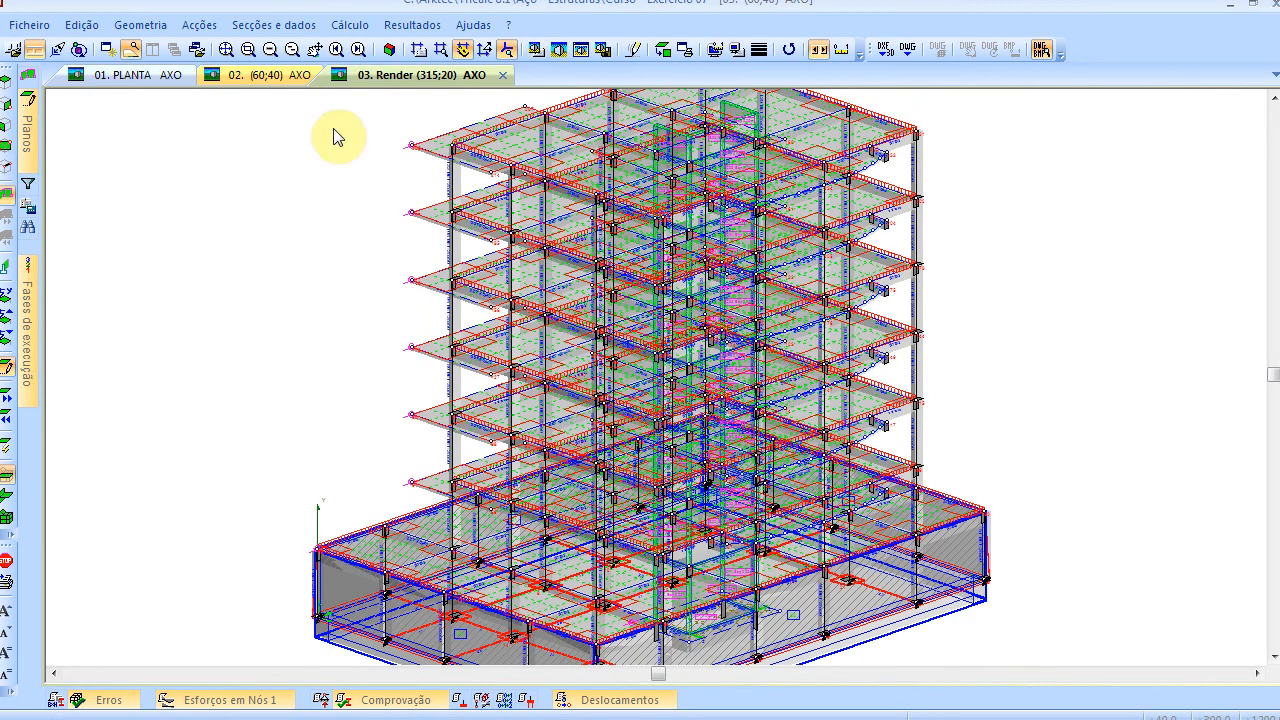
pyautogui.click(227, 55)
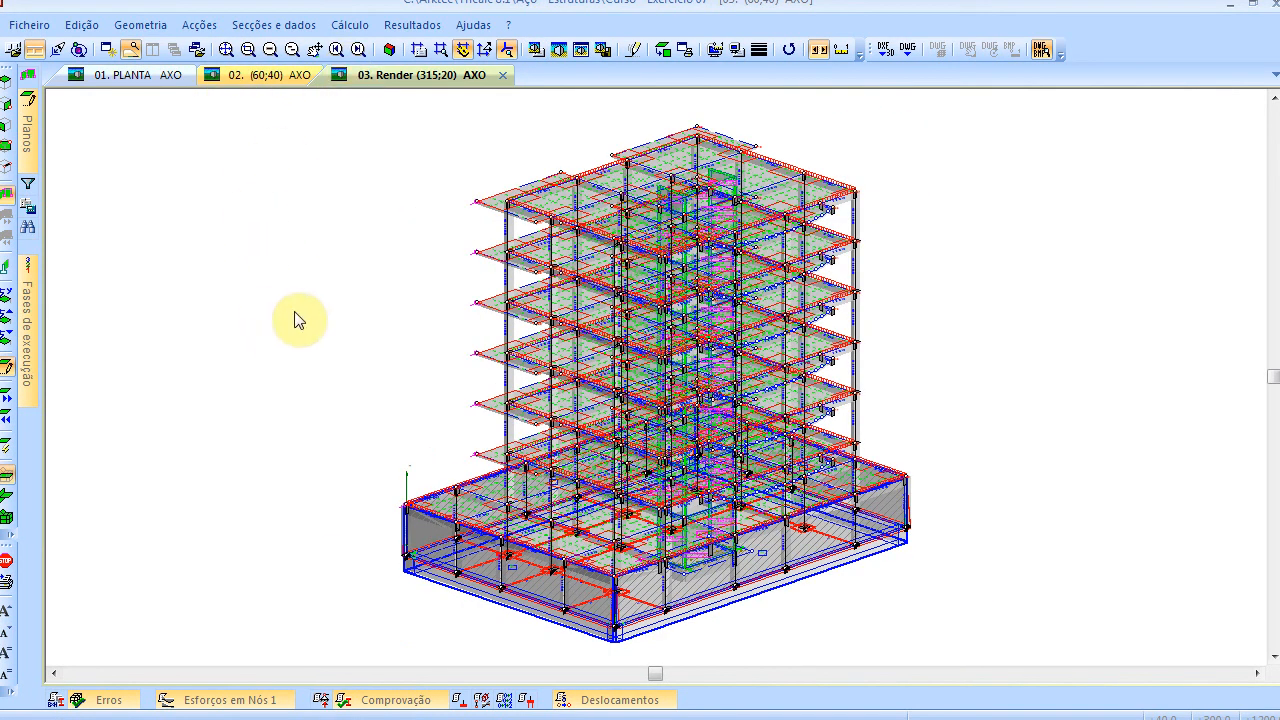
pyautogui.hotkey('alt', 'Tab')
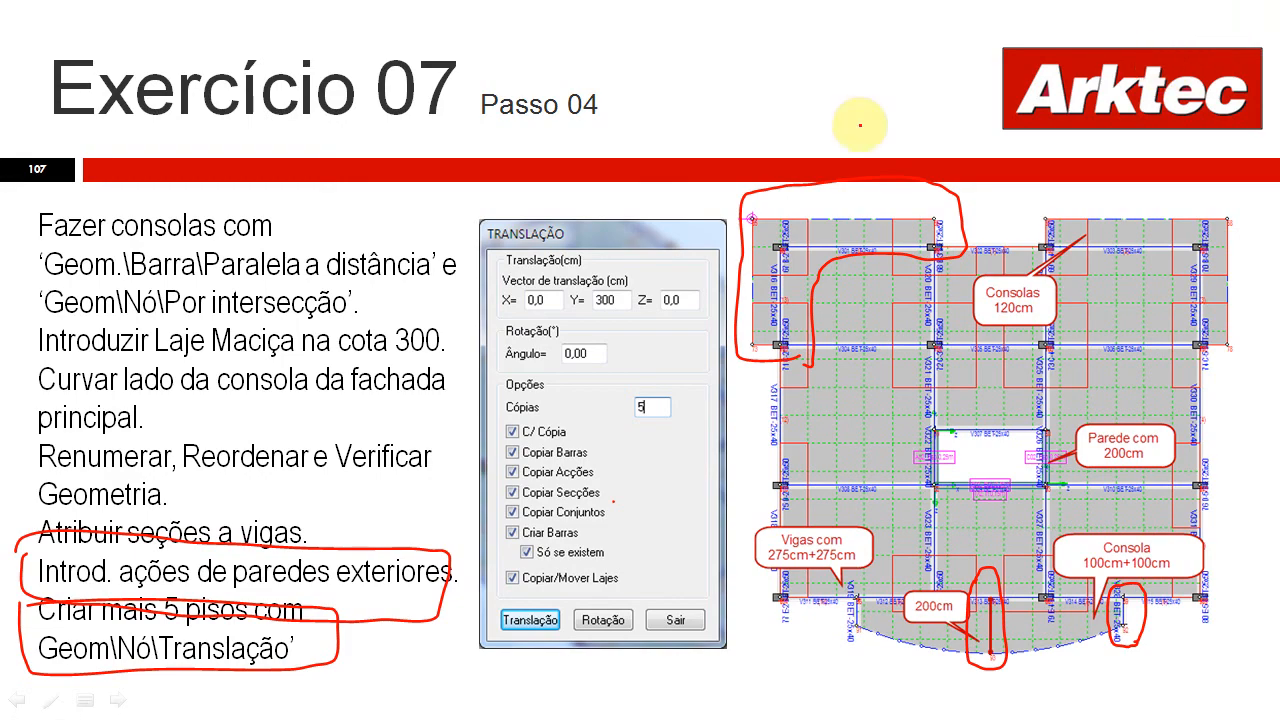
pyautogui.press('Right')
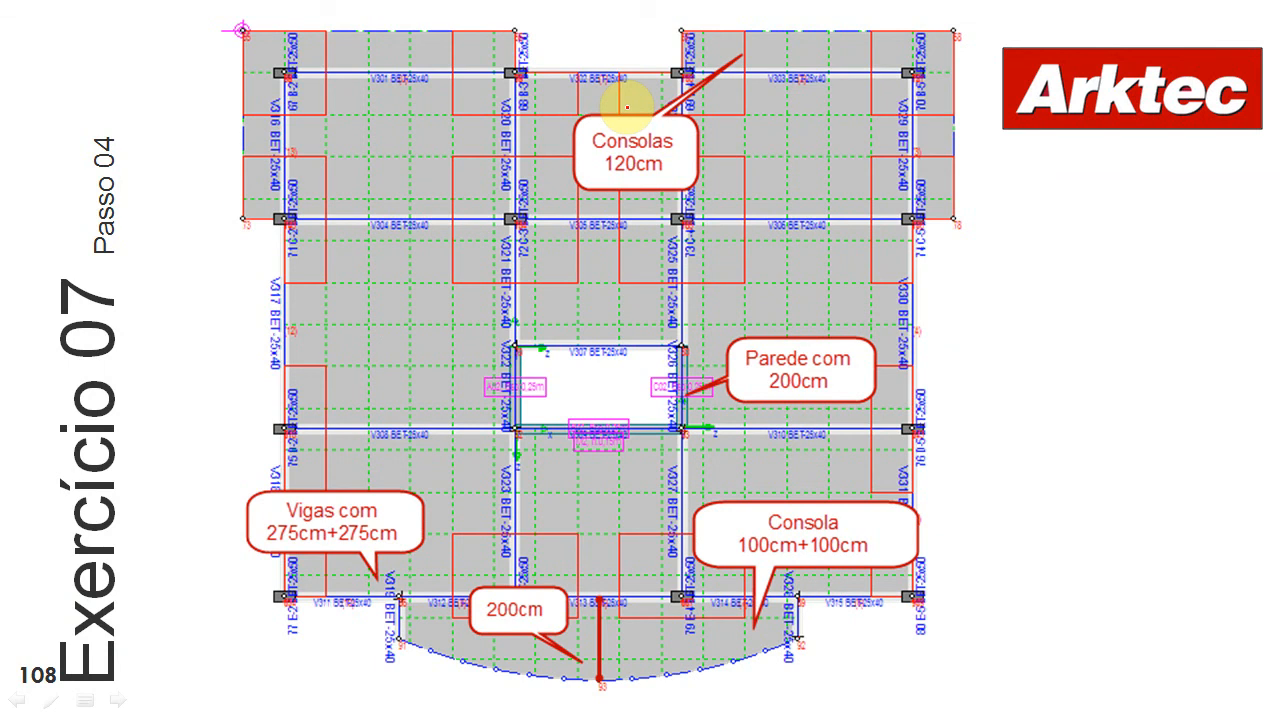
pyautogui.press('Right')
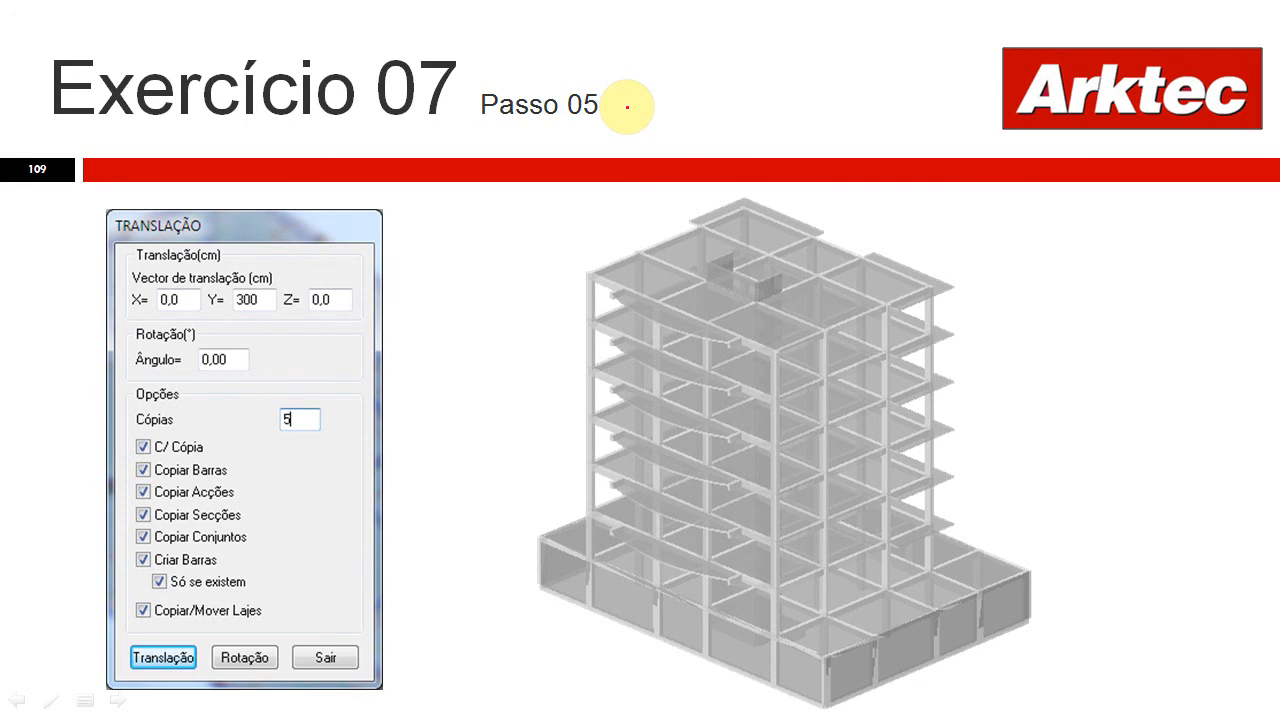
pyautogui.click(627, 106)
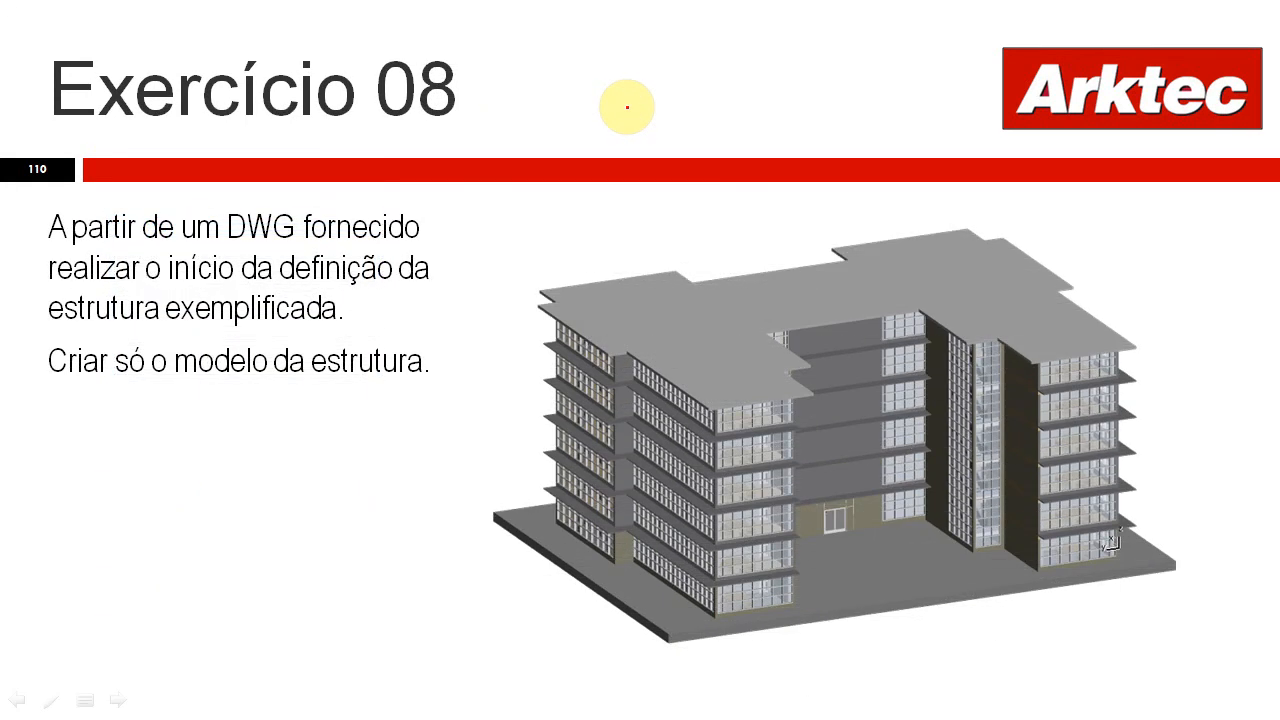
pyautogui.press('Left')
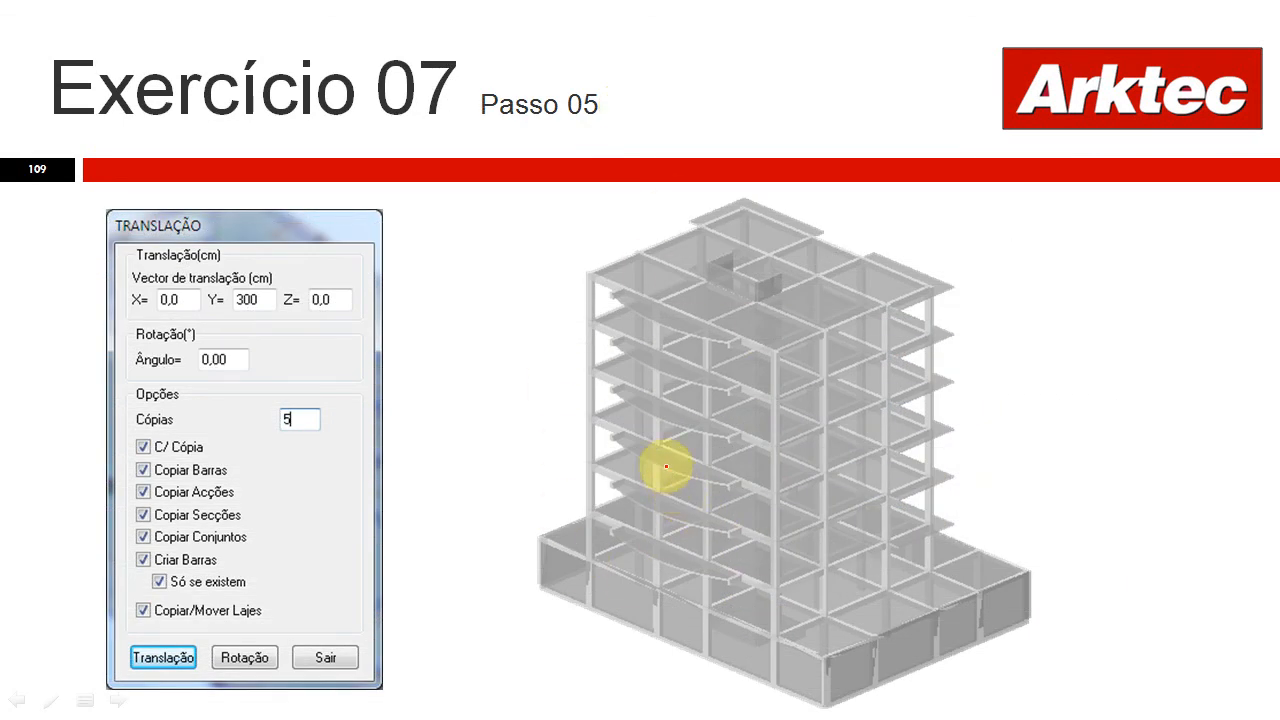
pyautogui.hotkey('alt', 'Tab')
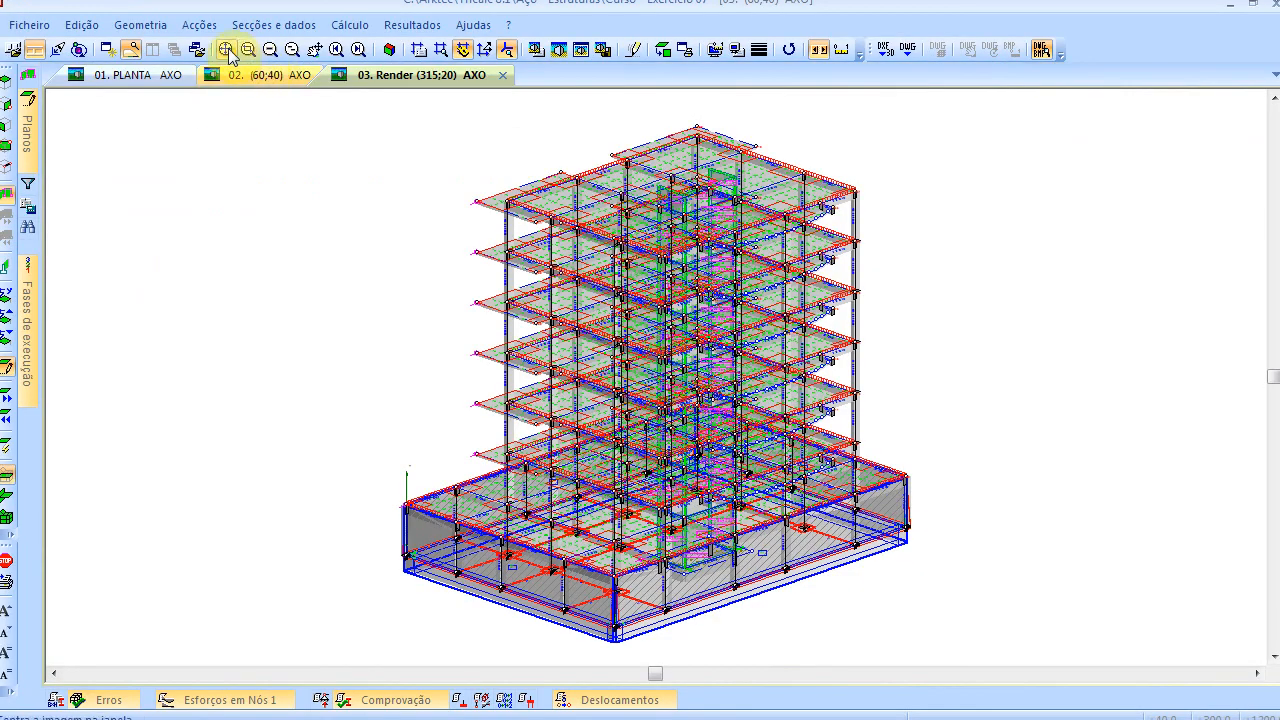
# Renumber and reorder the nodes and bars of the whole structure
pyautogui.click(227, 50)
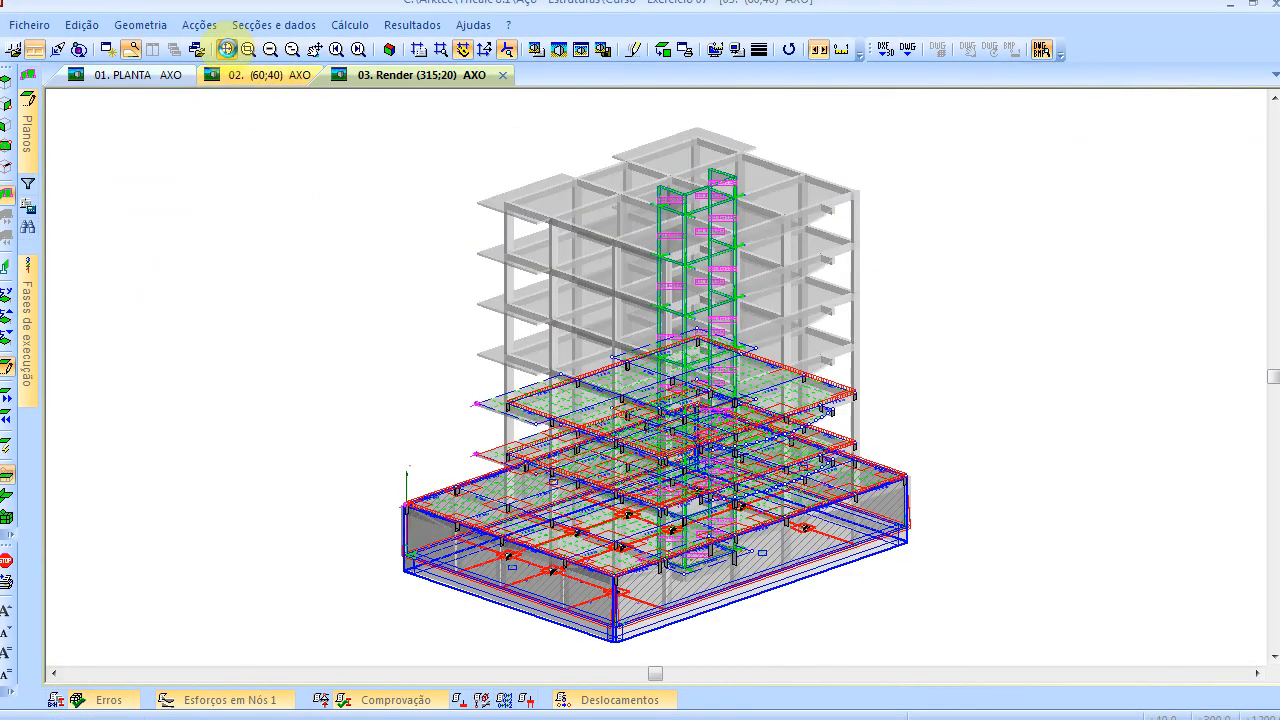
pyautogui.click(391, 50)
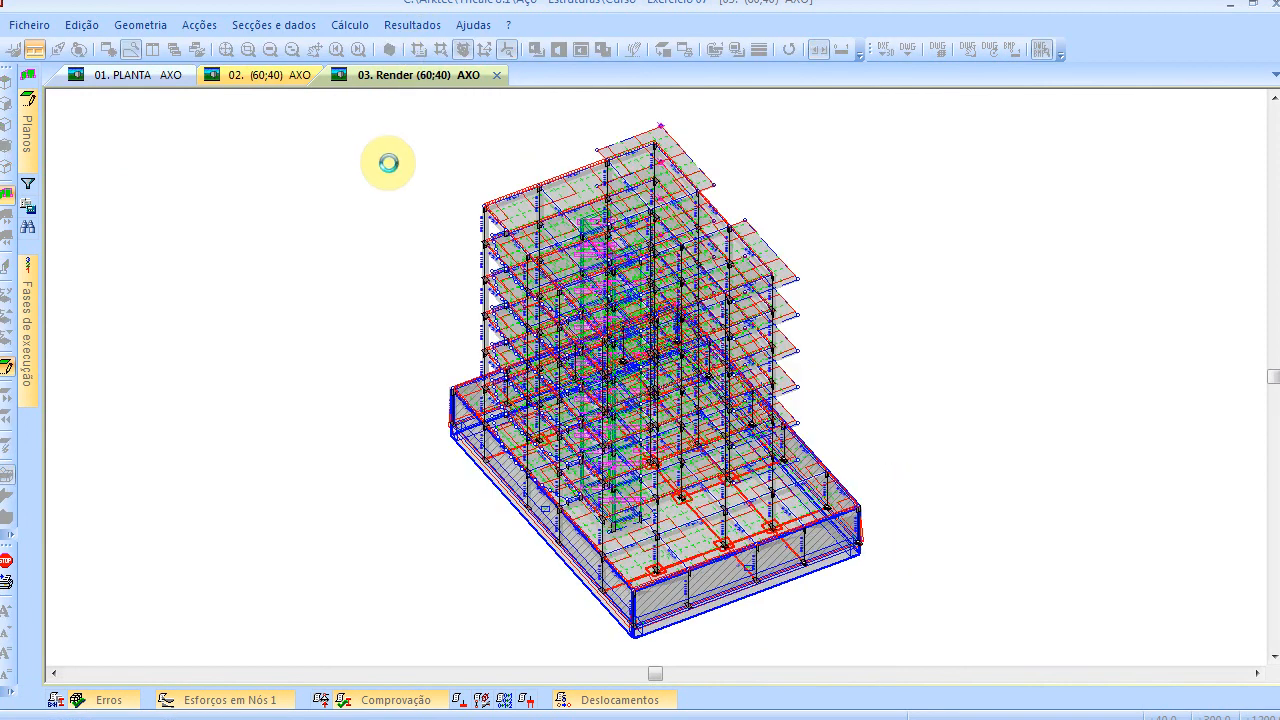
pyautogui.click(140, 25)
pyautogui.click(160, 108)
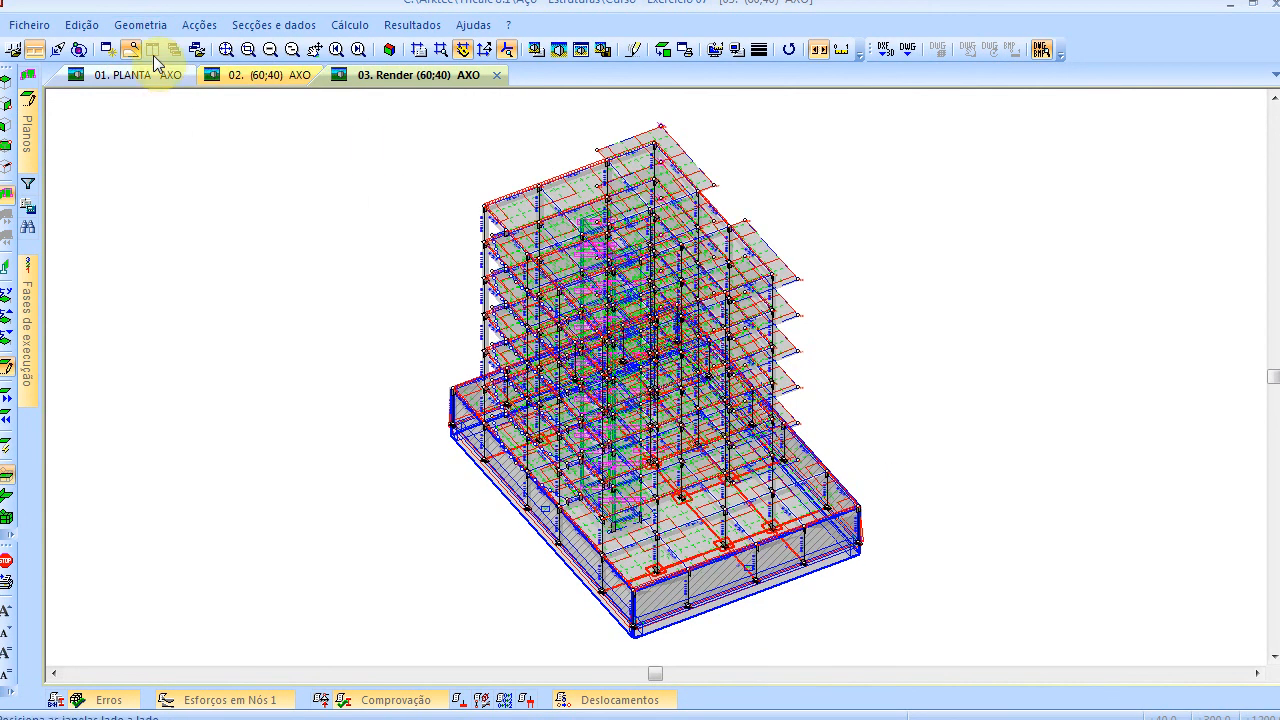
pyautogui.click(140, 25)
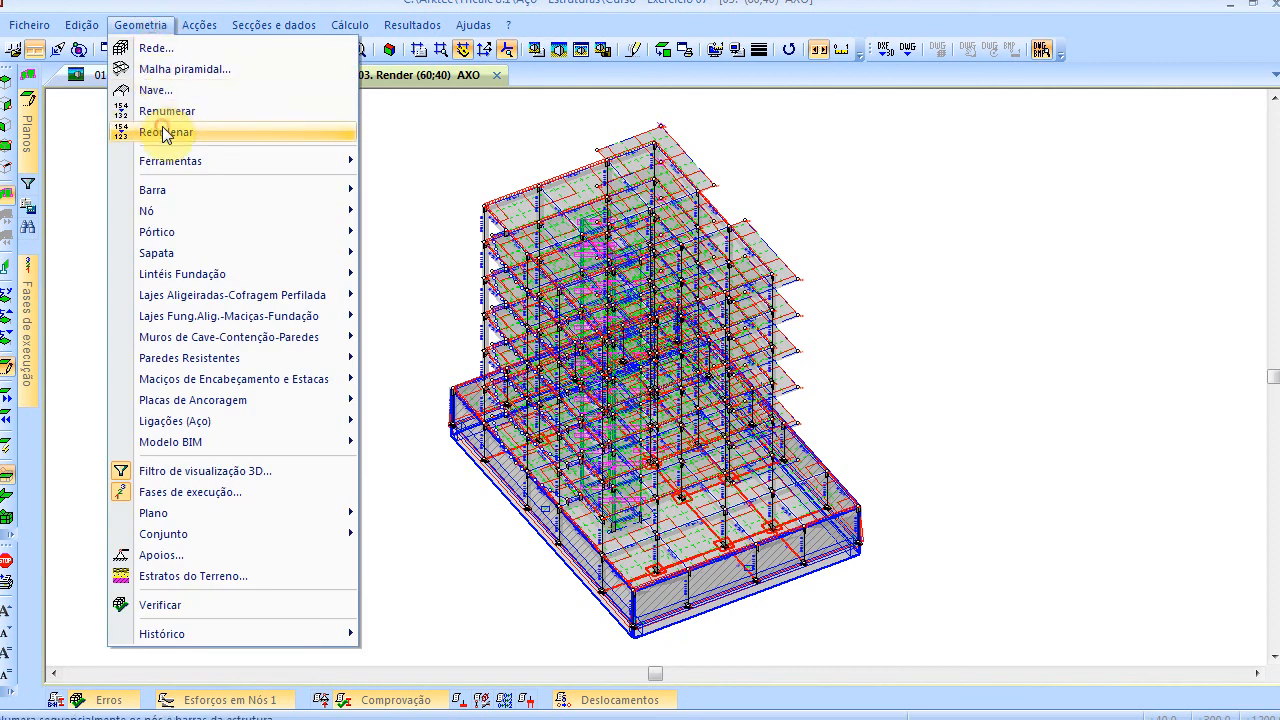
pyautogui.click(163, 132)
# Verify the geometry of the structure with the existing verification options
pyautogui.click(140, 25)
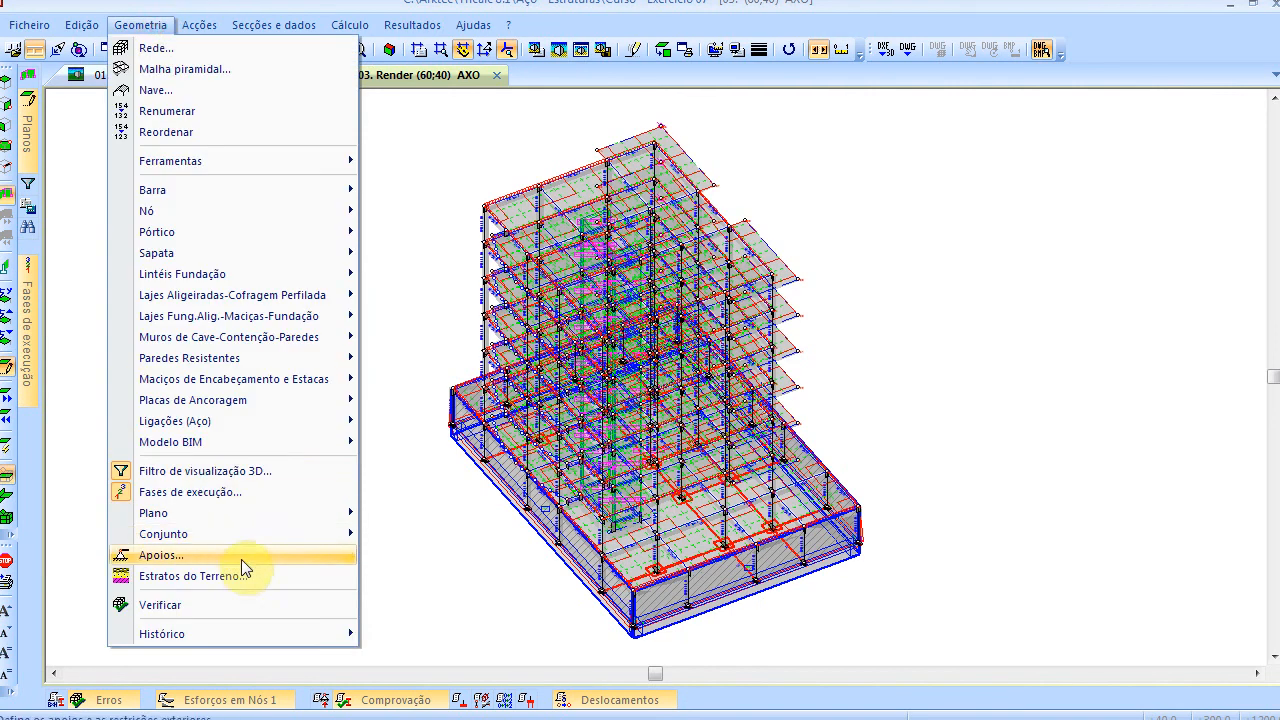
pyautogui.click(245, 603)
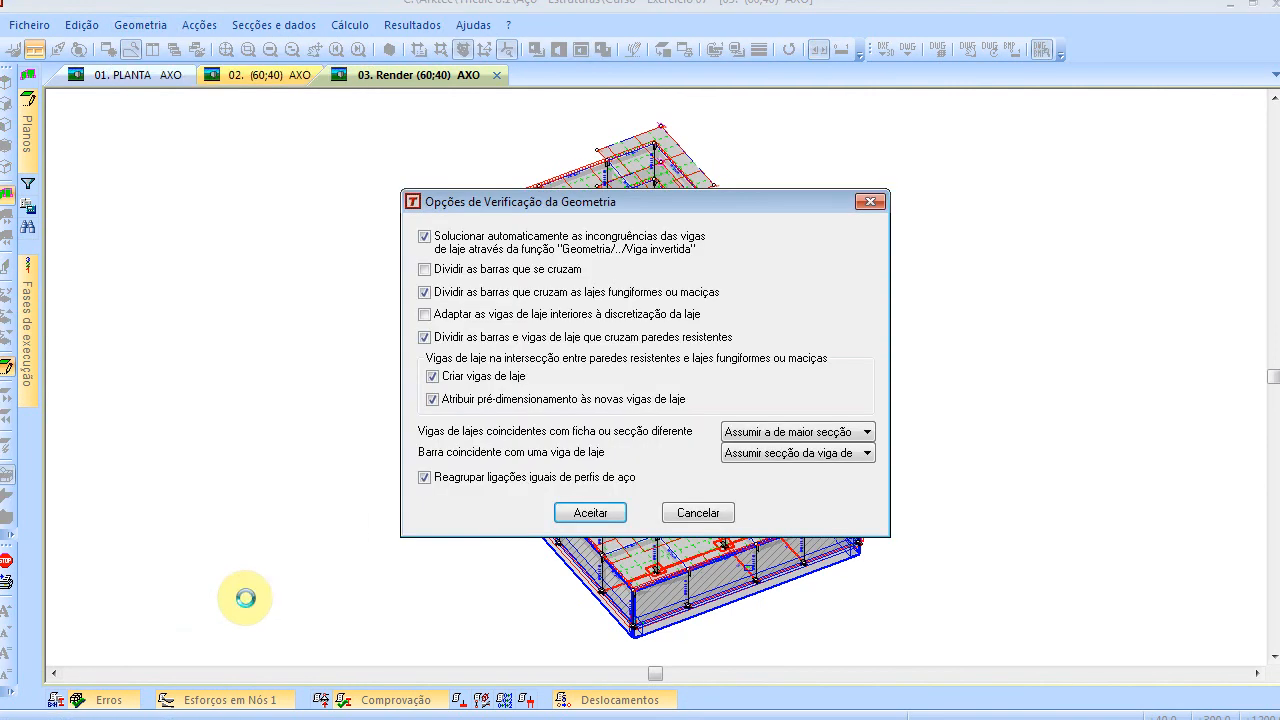
pyautogui.click(583, 521)
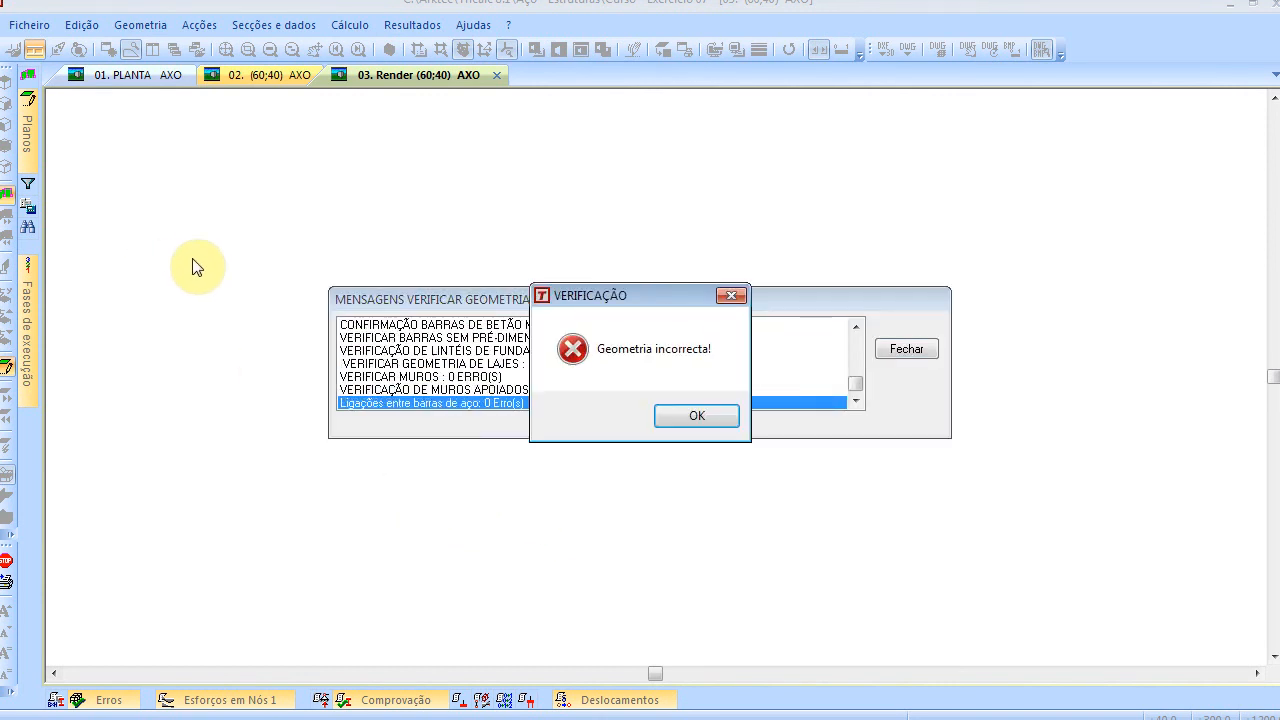
pyautogui.click(658, 410)
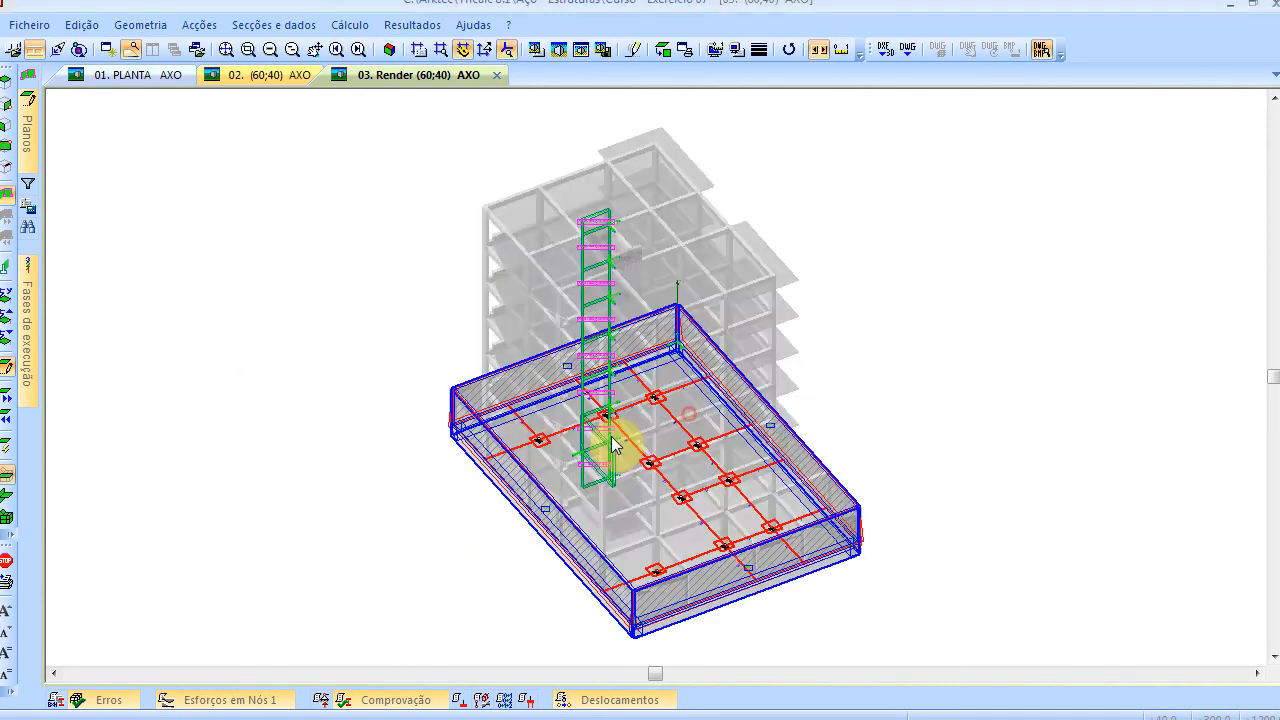
# Display the geometry error list, sort it so errors come before warnings, and review the plane -300 slab beam end errors
pyautogui.click(127, 699)
pyautogui.click(240, 460)
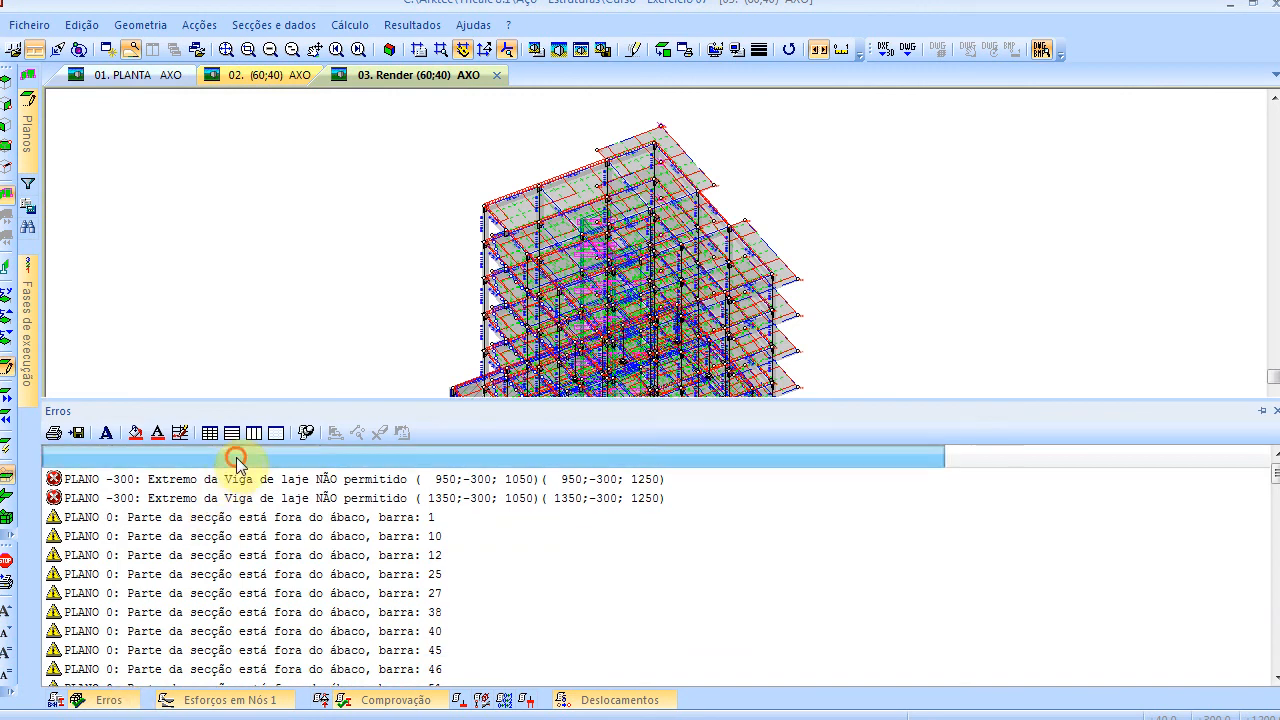
pyautogui.click(262, 482)
pyautogui.click(257, 495)
pyautogui.click(268, 484)
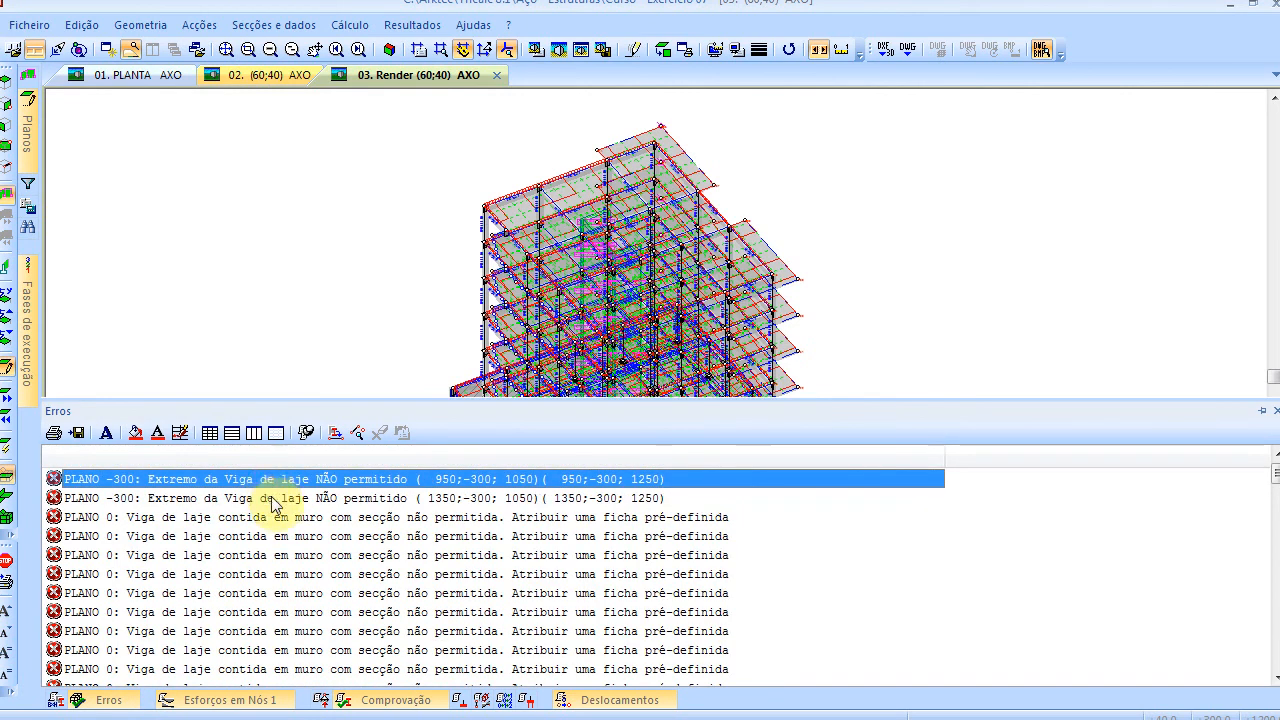
pyautogui.click(271, 497)
# Select all plane 0 errors for slab beams contained in a wall and assign them the predefined card 2525TC
pyautogui.click(273, 516)
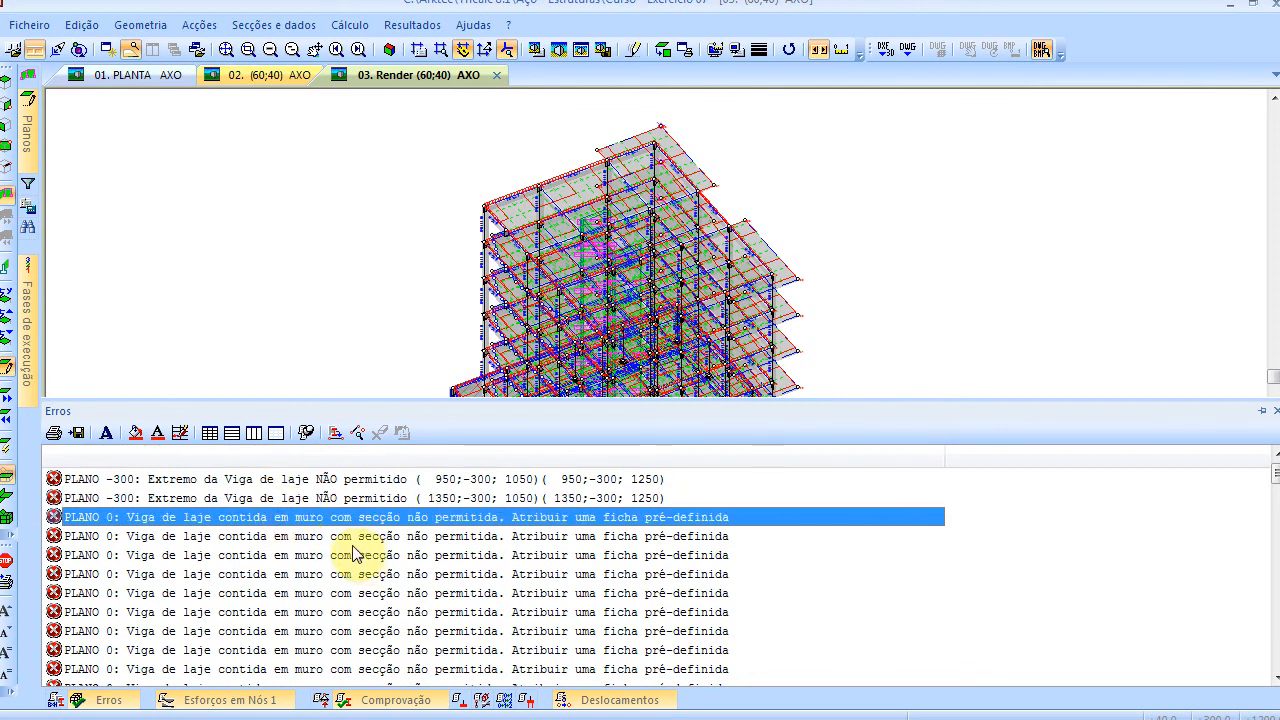
pyautogui.scroll(-2, 356, 555)
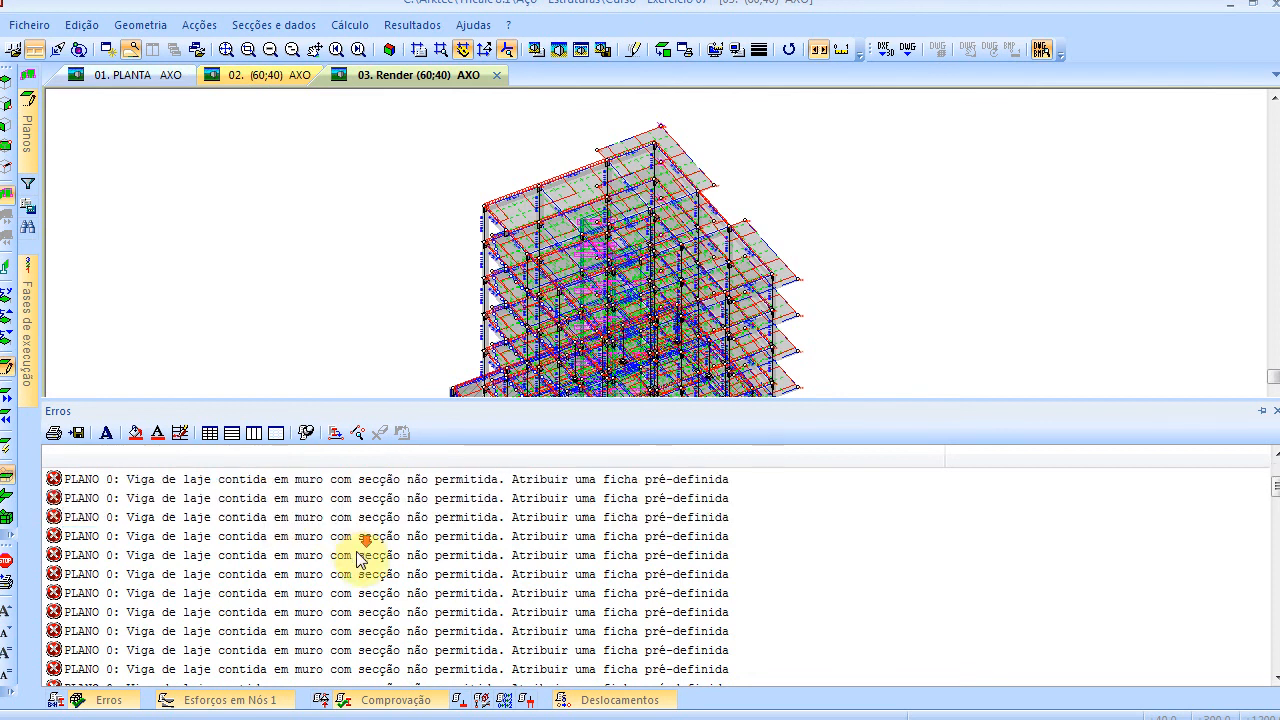
pyautogui.keyDown('shift'); pyautogui.click(358, 612); pyautogui.keyUp('shift')
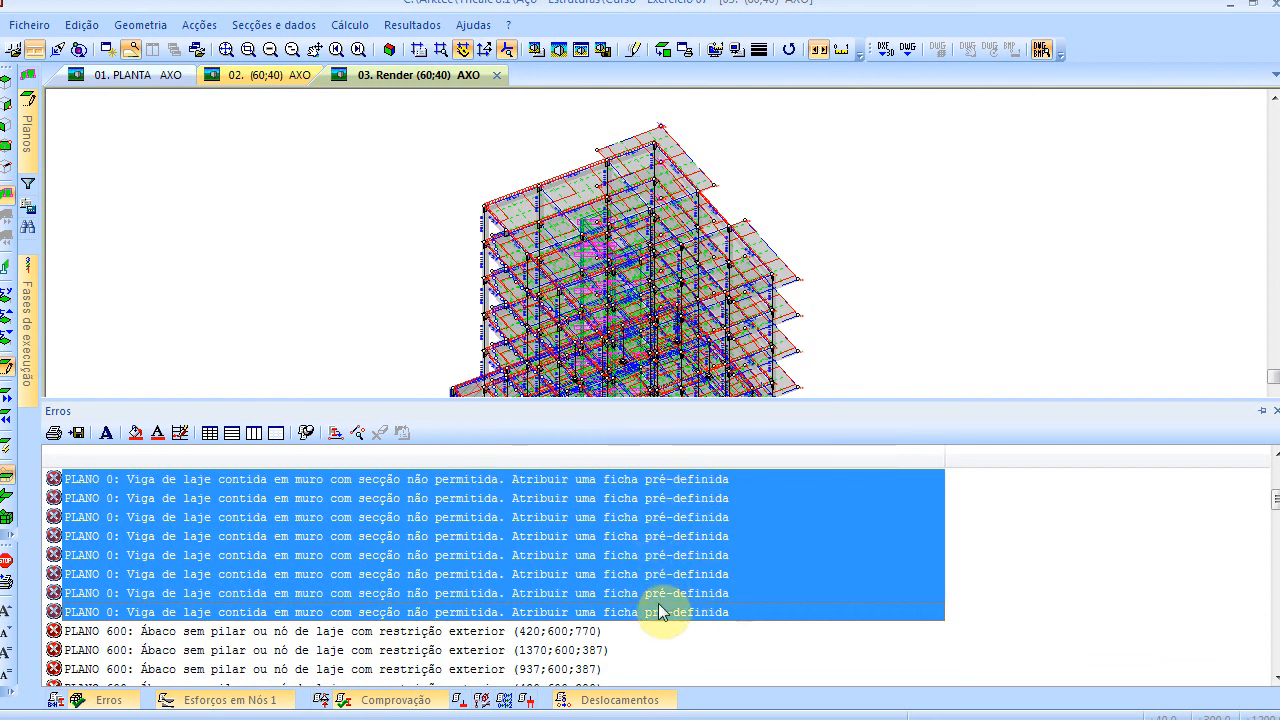
pyautogui.click(336, 434)
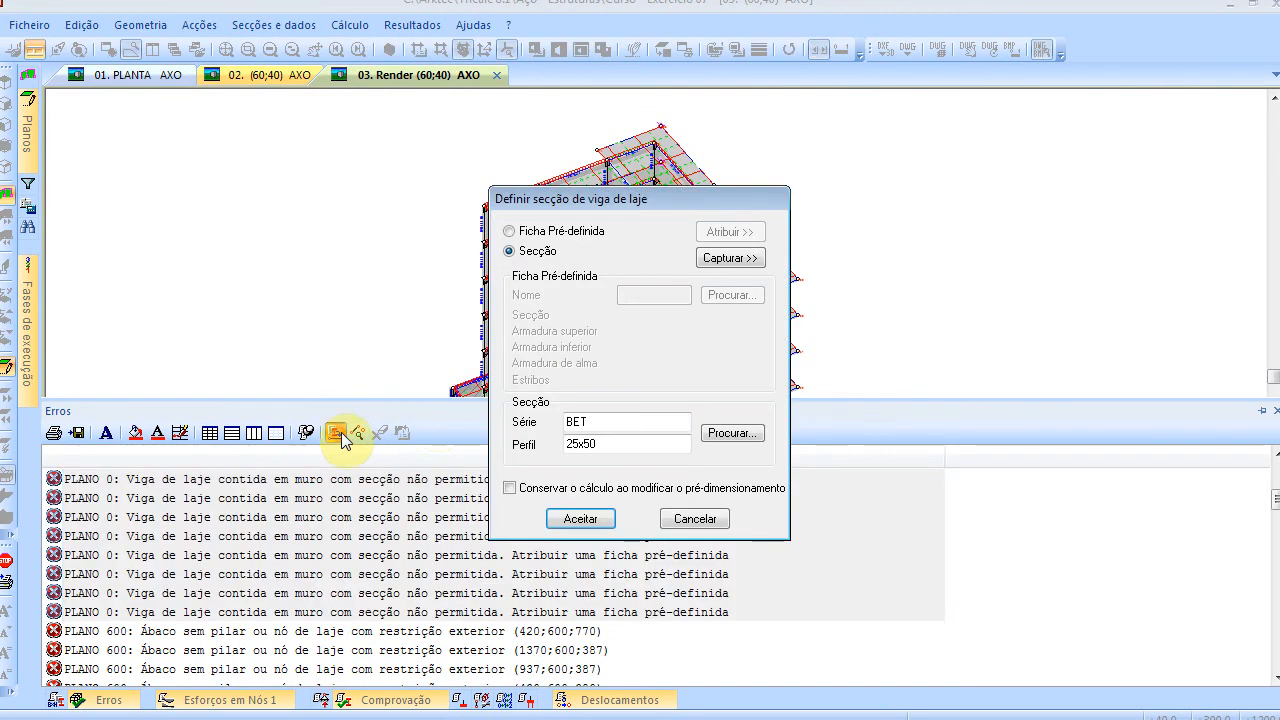
pyautogui.click(555, 233)
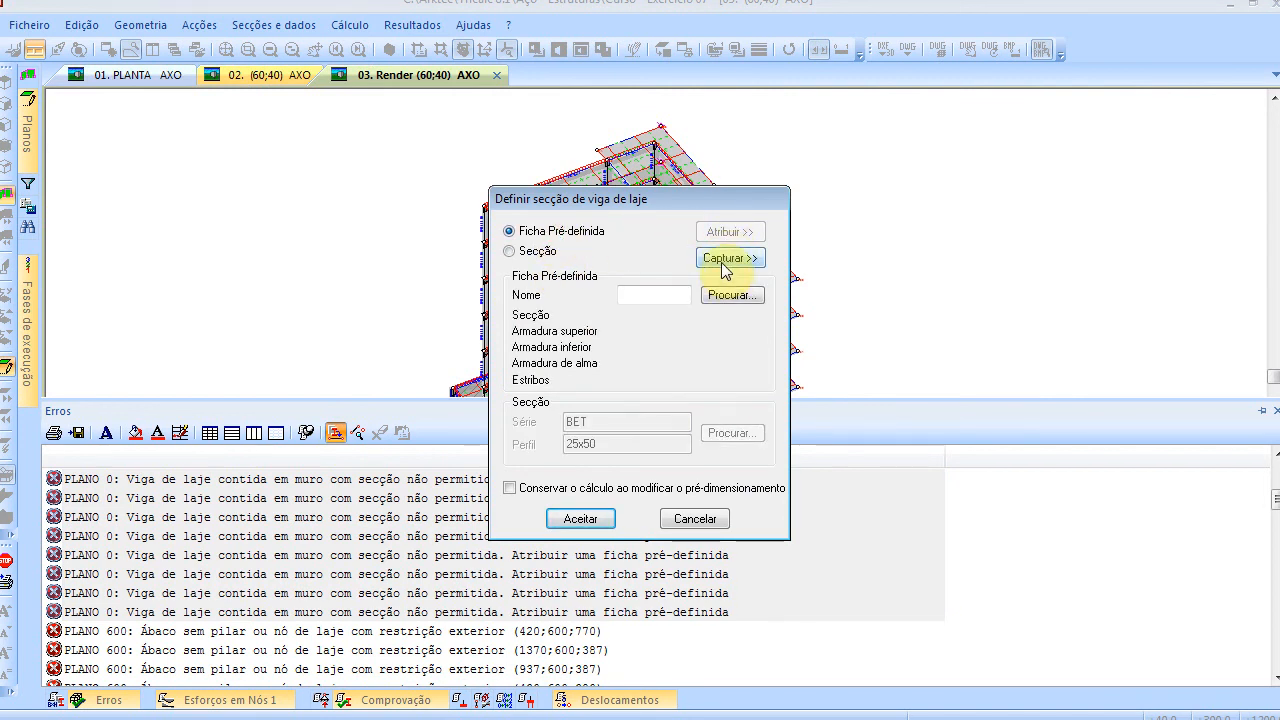
pyautogui.click(731, 296)
pyautogui.scroll(-10, 500, 410)
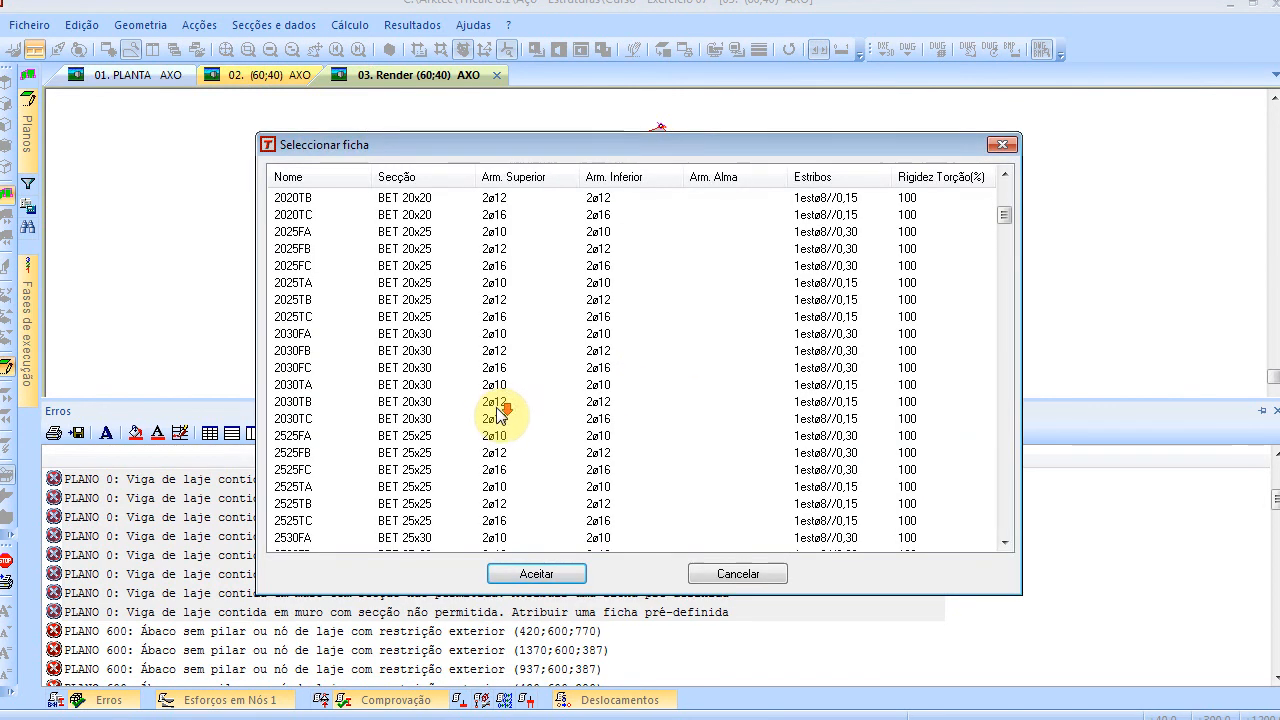
pyautogui.scroll(-2, 418, 530)
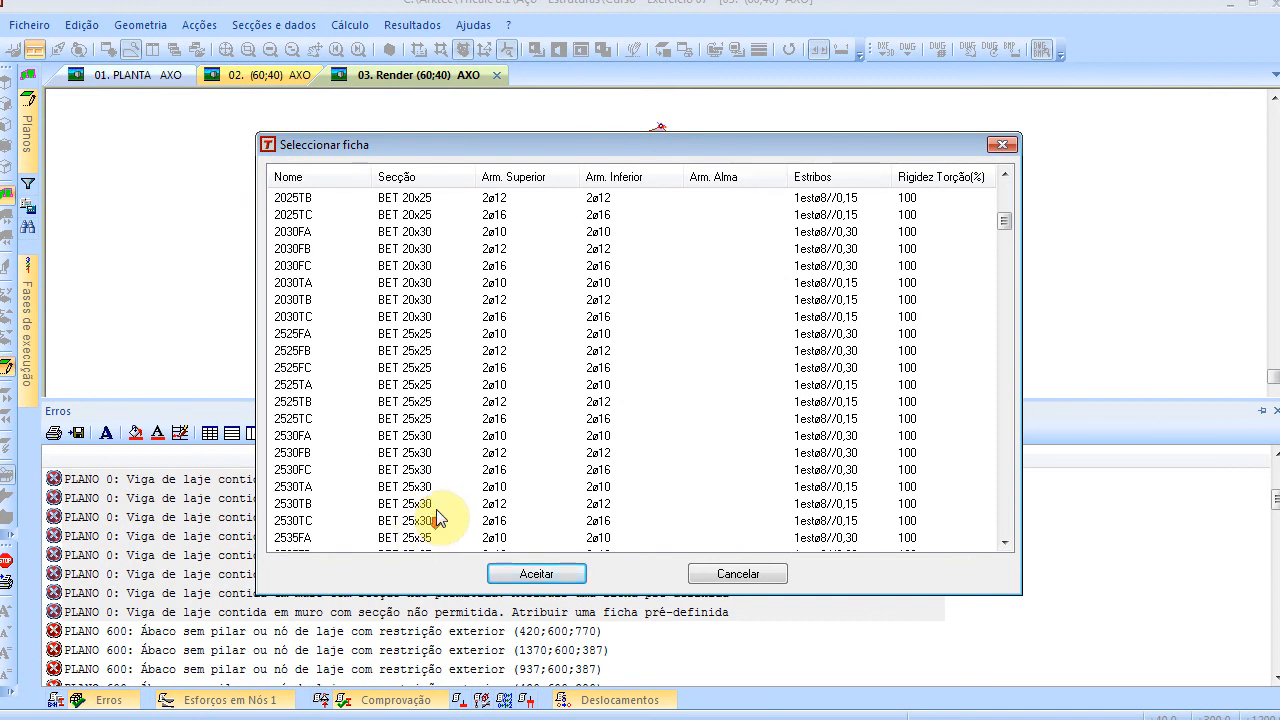
pyautogui.click(418, 418)
pyautogui.click(560, 574)
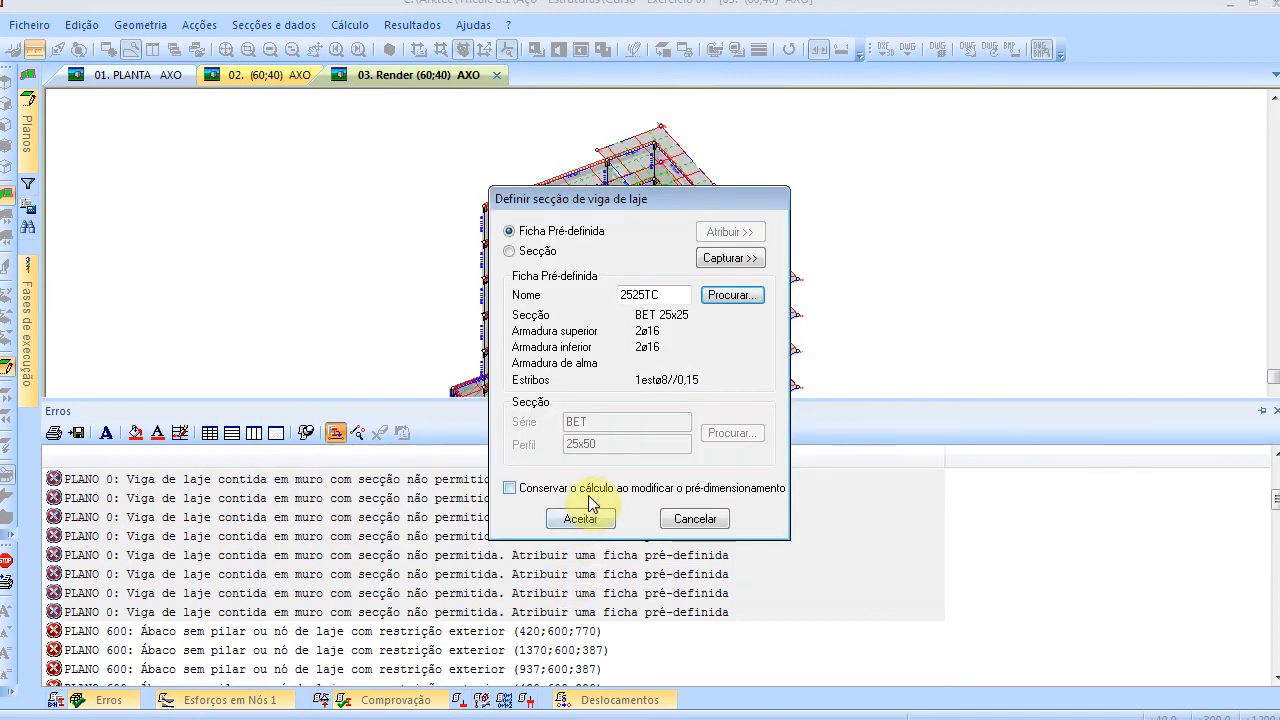
pyautogui.click(589, 519)
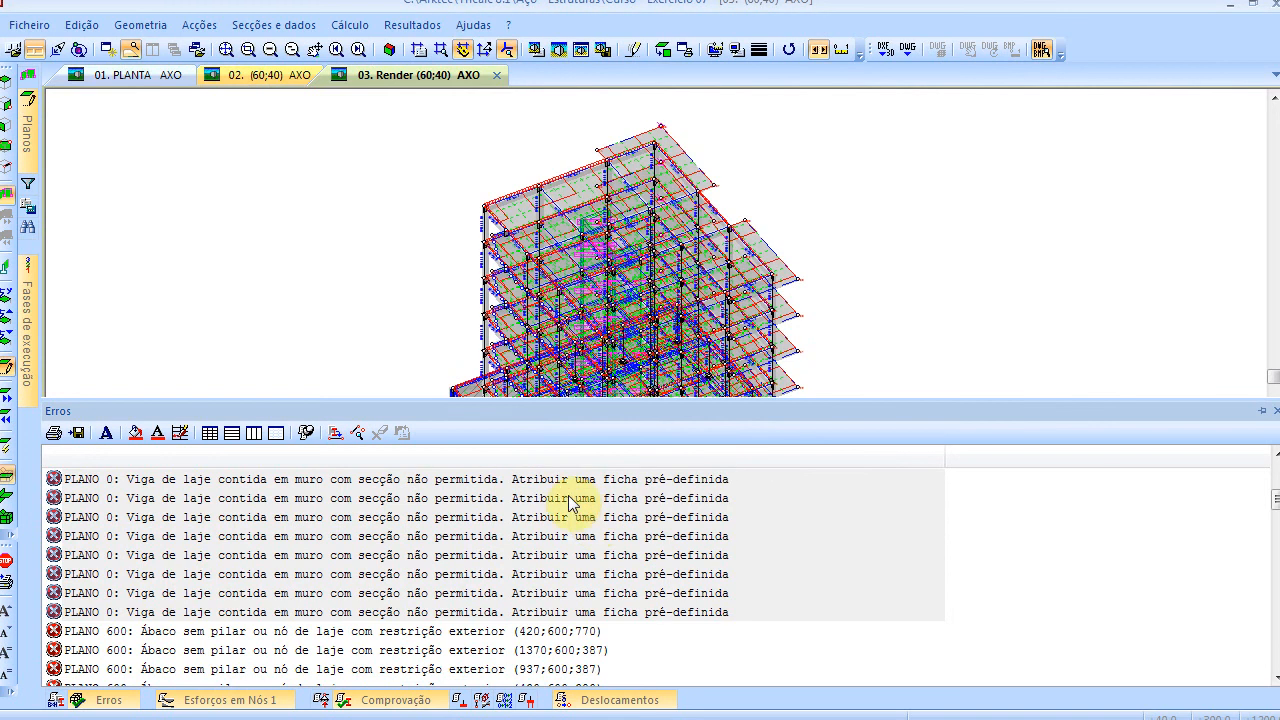
# Review the plane 600 and higher ábaco errors, and generate the ábacos again for planes 0 to 1800
pyautogui.click(505, 633)
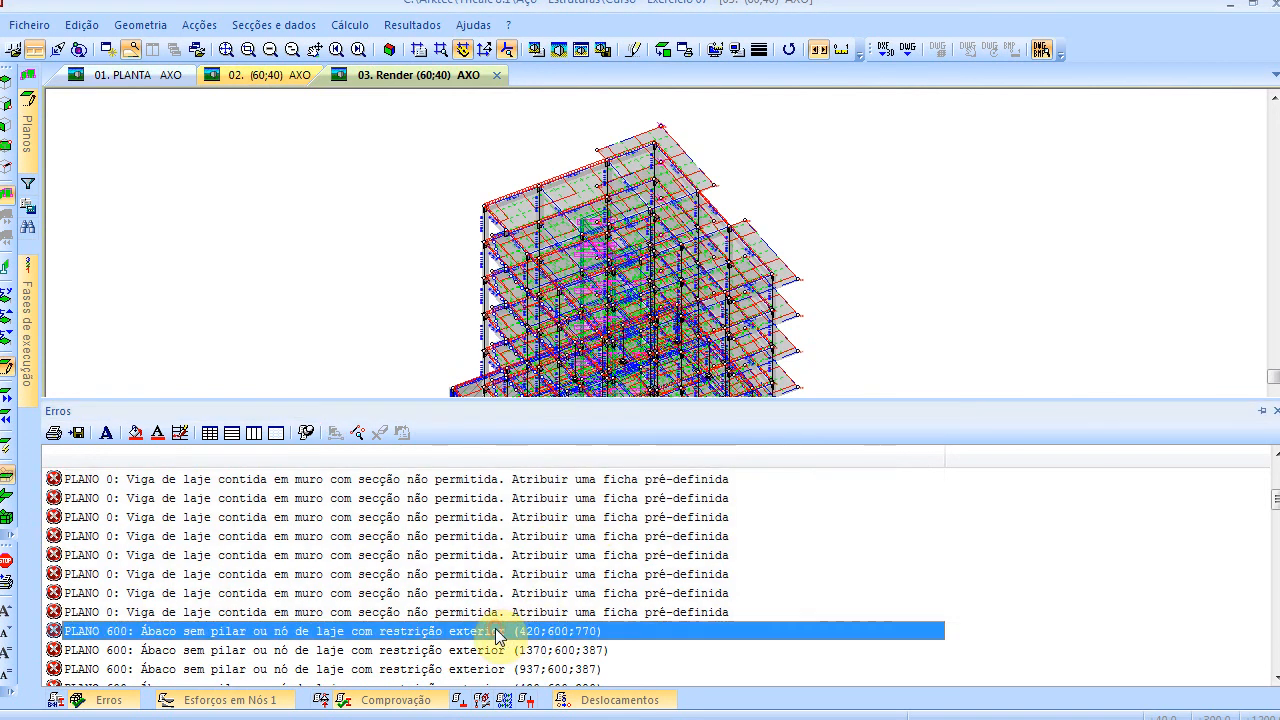
pyautogui.scroll(-6, 505, 612)
pyautogui.scroll(6, 505, 612)
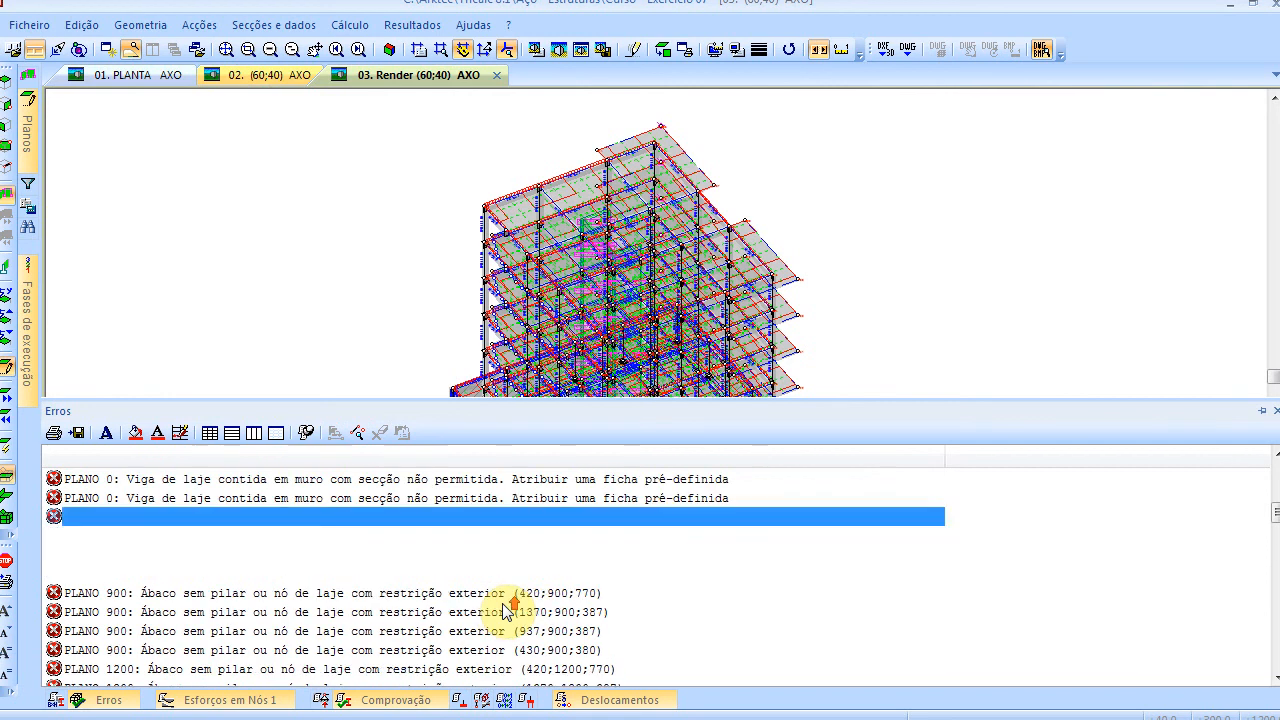
pyautogui.click(353, 326)
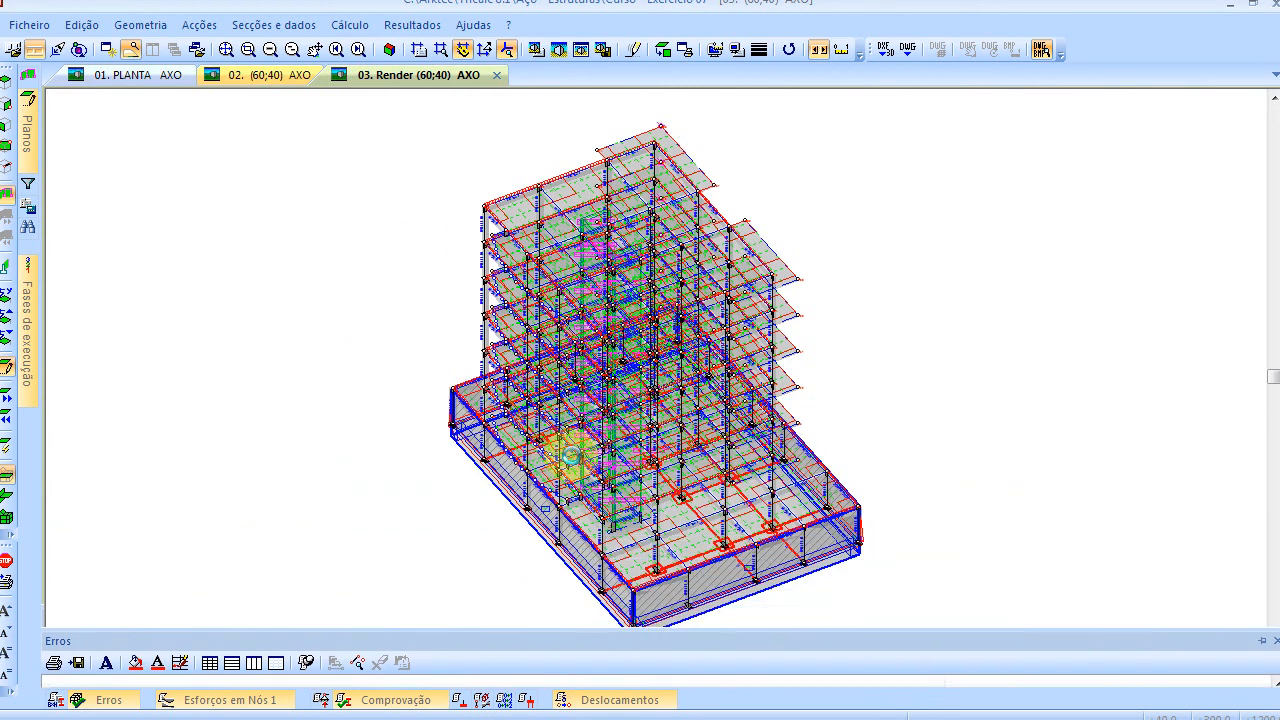
pyautogui.click(138, 24)
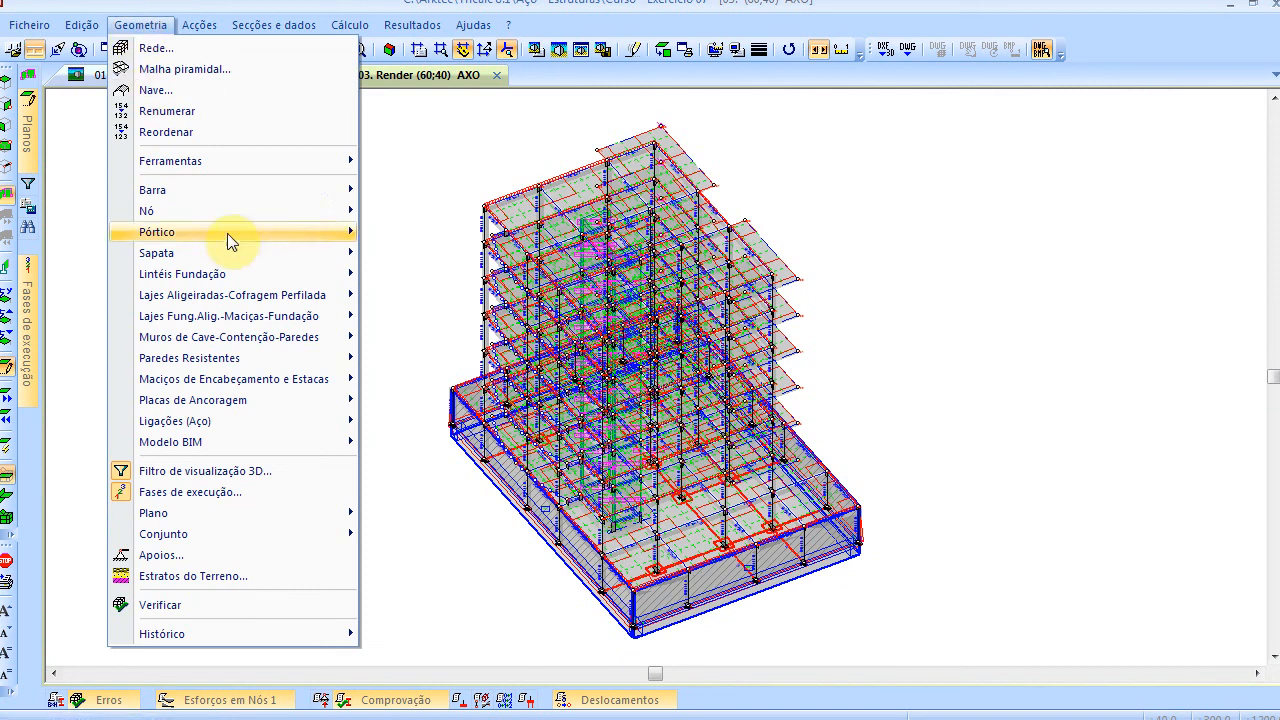
pyautogui.click(250, 316)
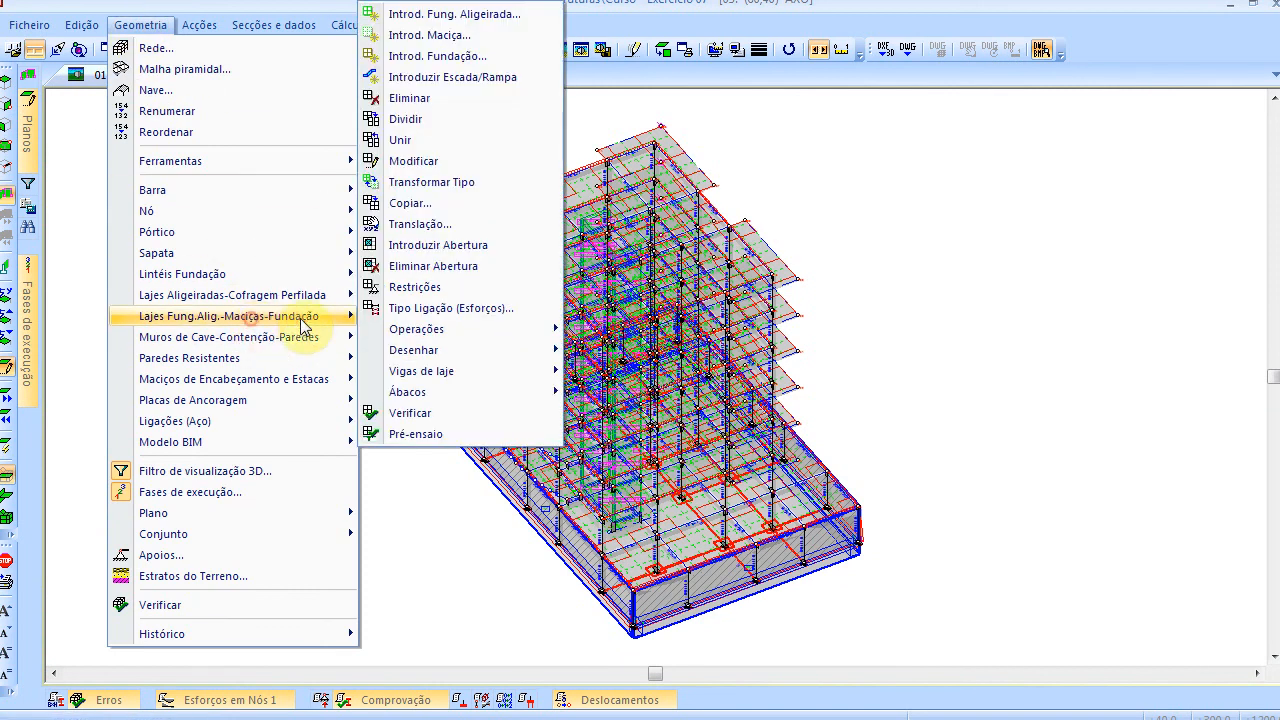
pyautogui.click(484, 392)
pyautogui.click(643, 409)
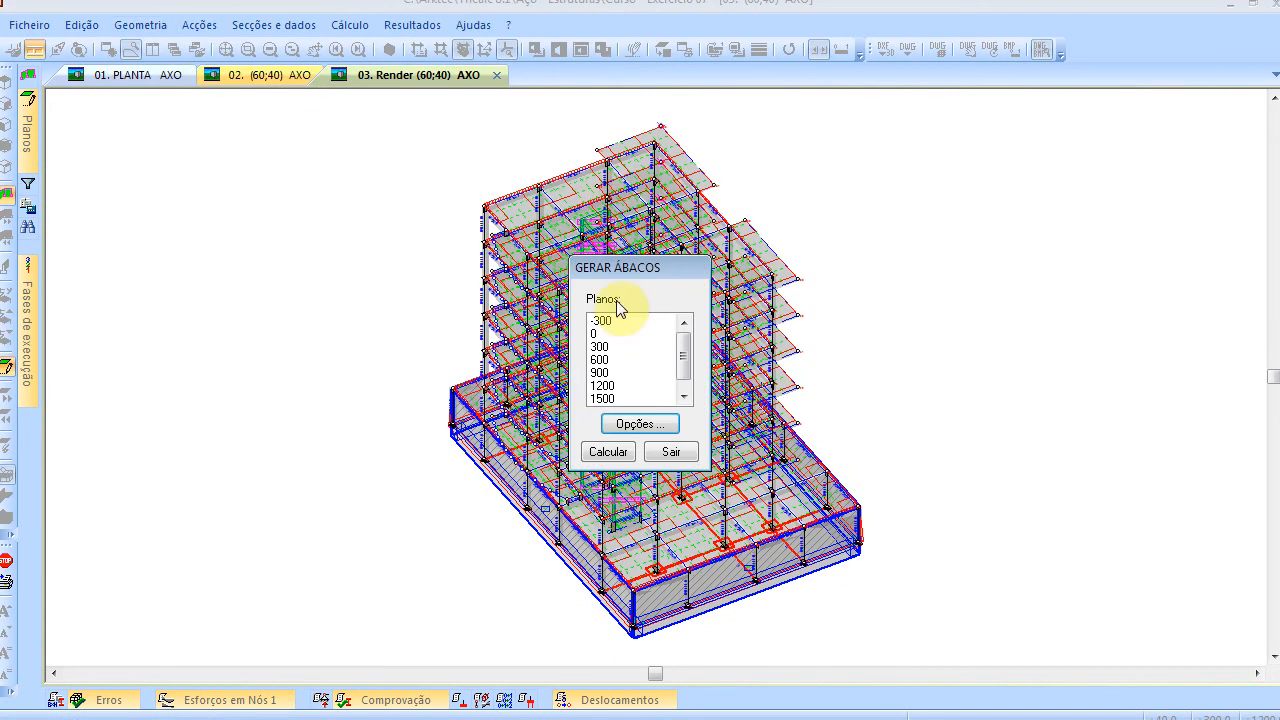
pyautogui.click(684, 397)
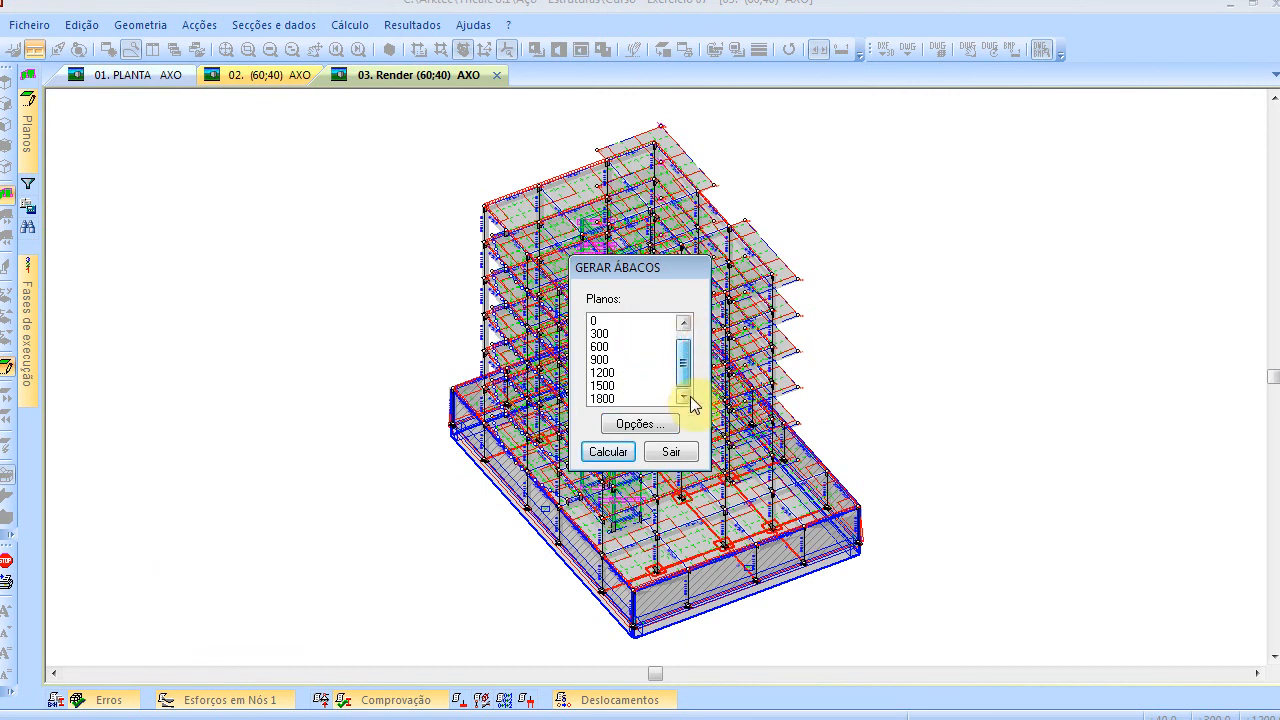
pyautogui.keyDown('shift'); pyautogui.click(618, 398); pyautogui.keyUp('shift')
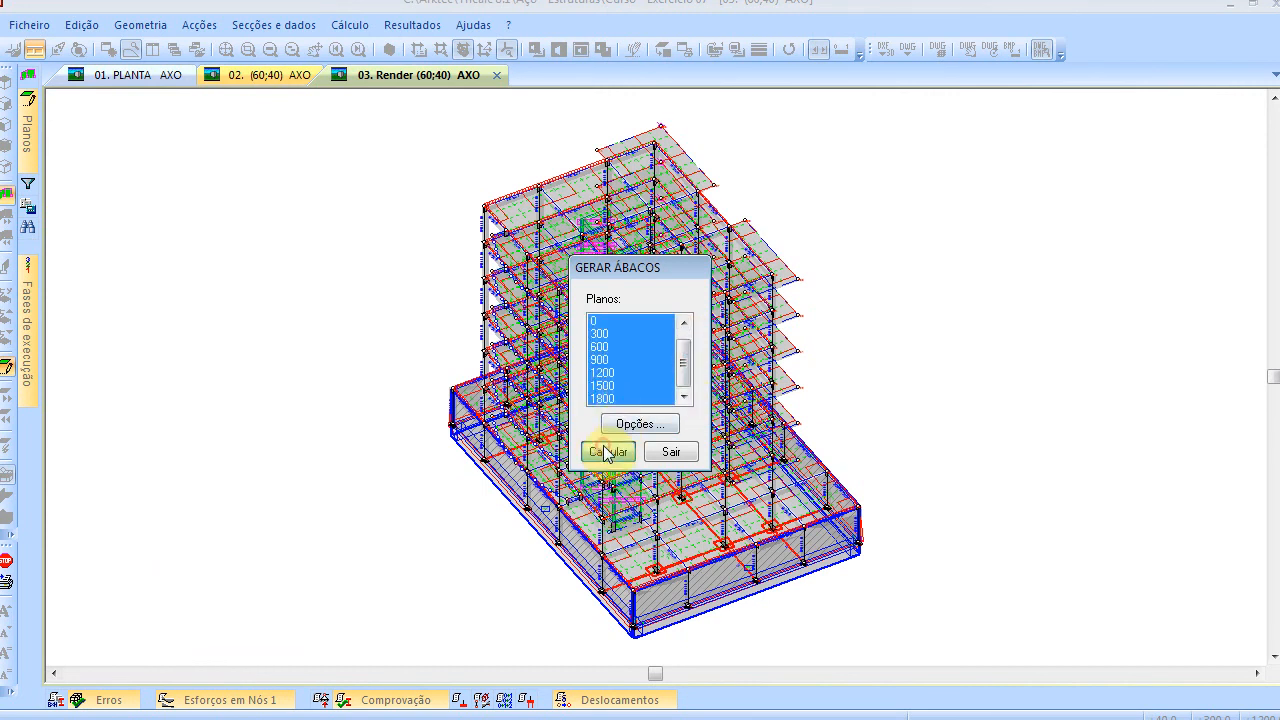
pyautogui.click(669, 453)
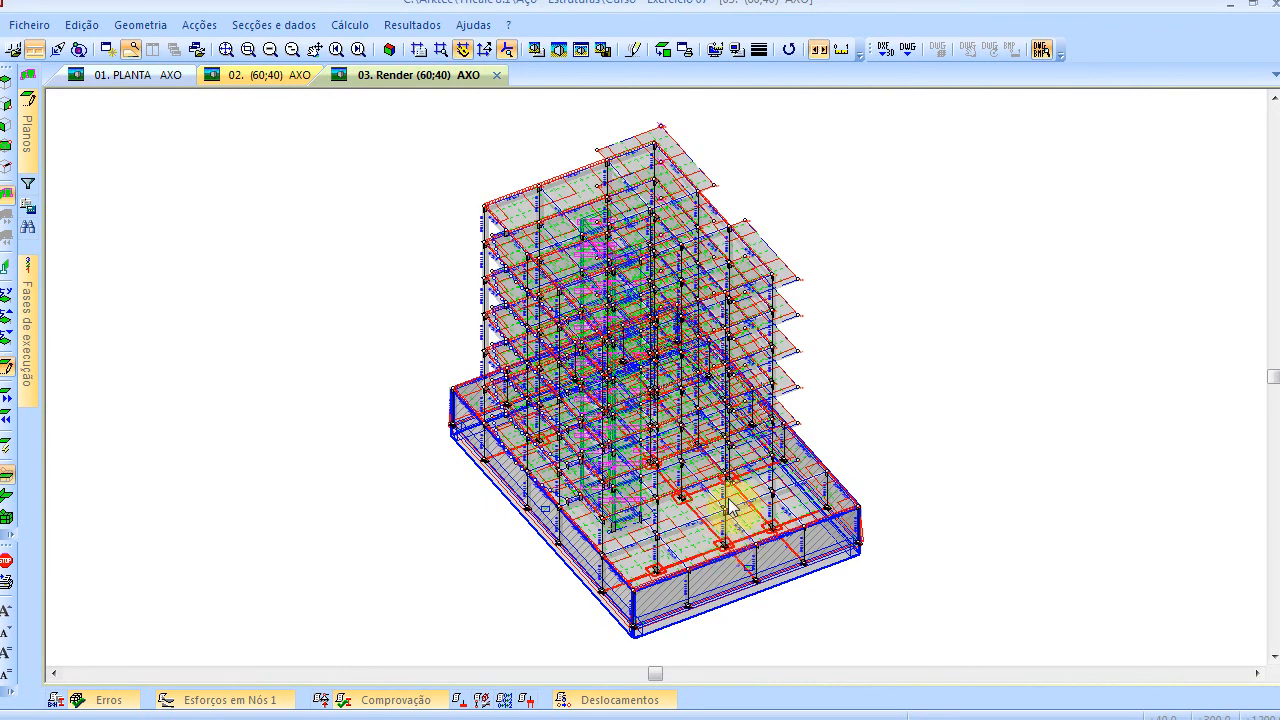
# Verify the geometry again after regenerating the ábacos, keeping the existing verification options
pyautogui.moveTo(732, 508)
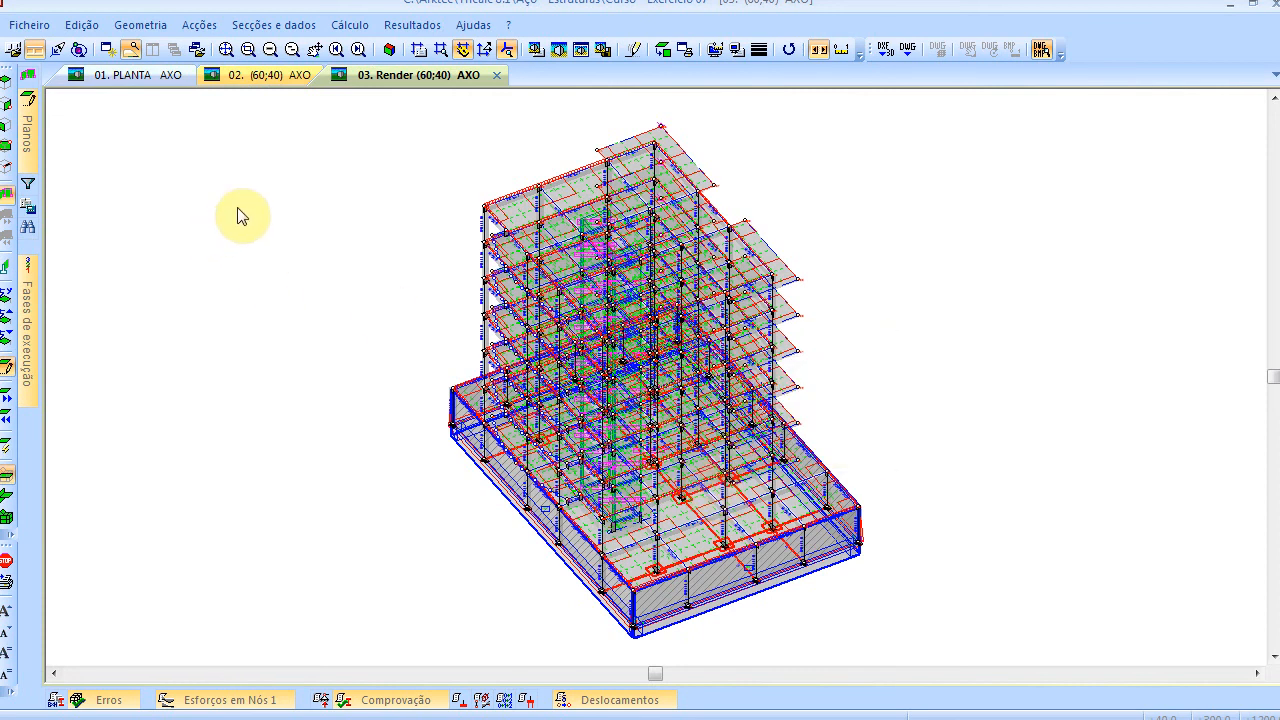
pyautogui.click(156, 30)
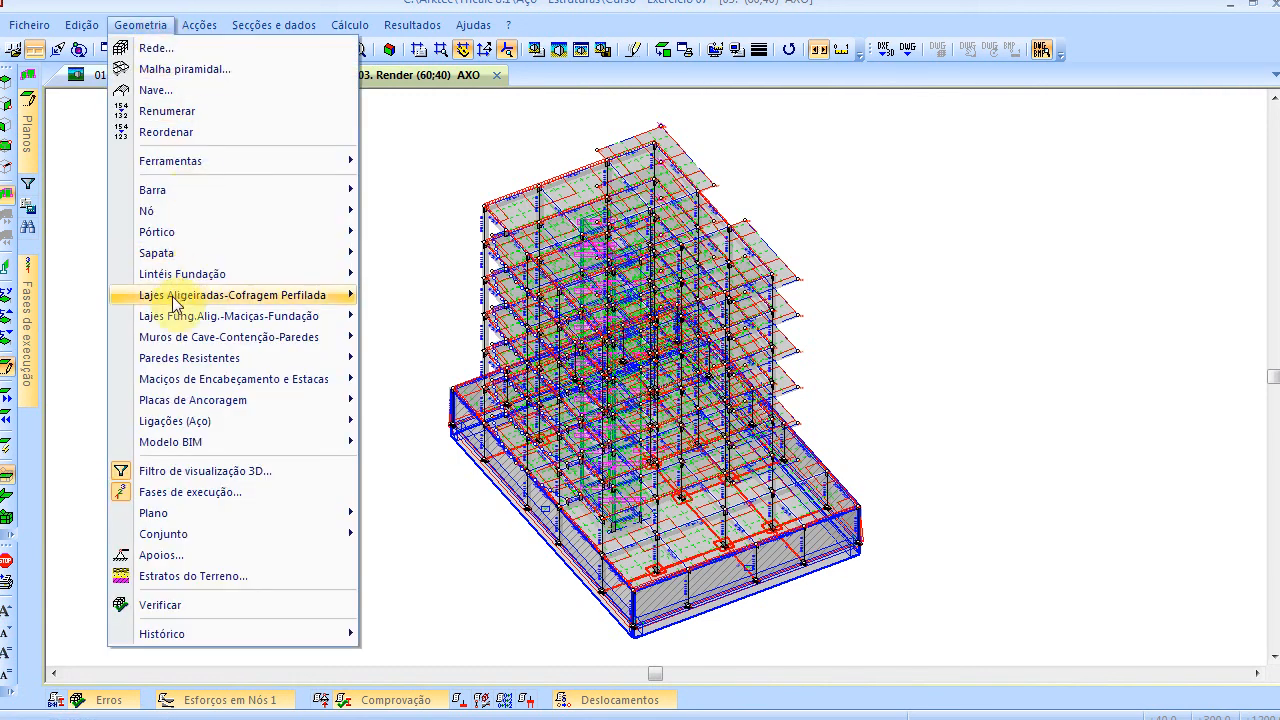
pyautogui.click(291, 607)
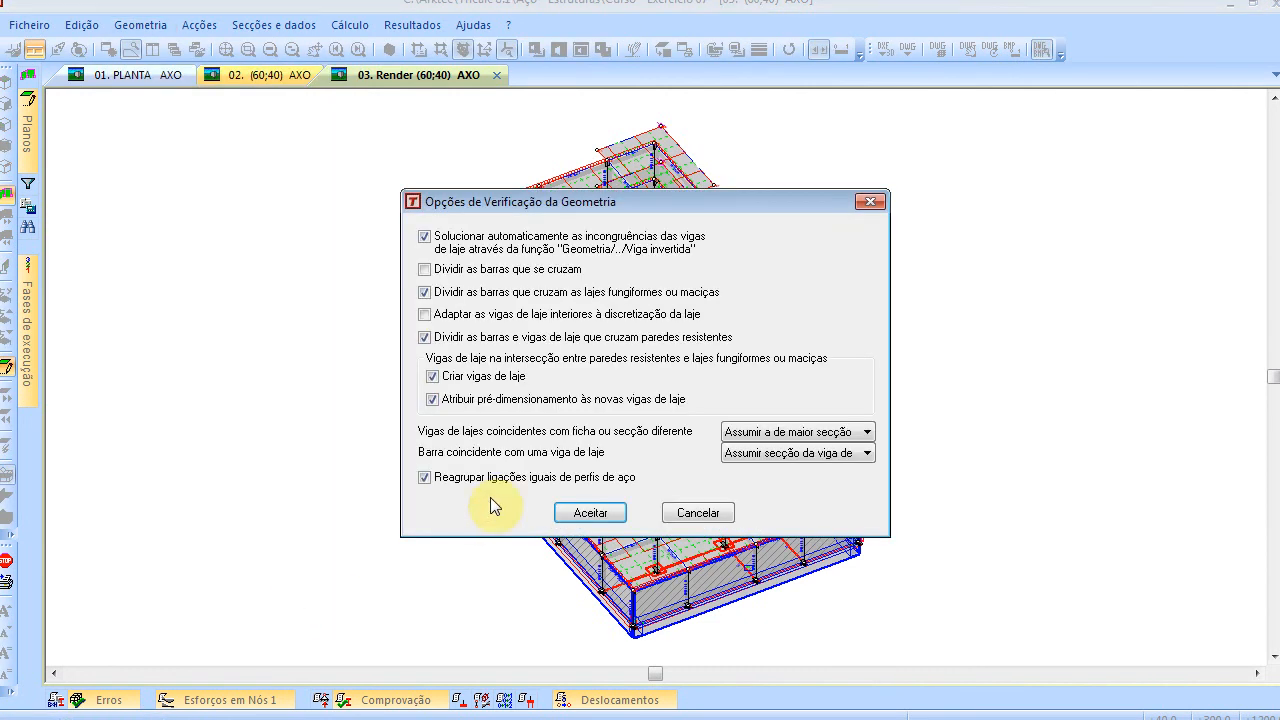
pyautogui.click(588, 513)
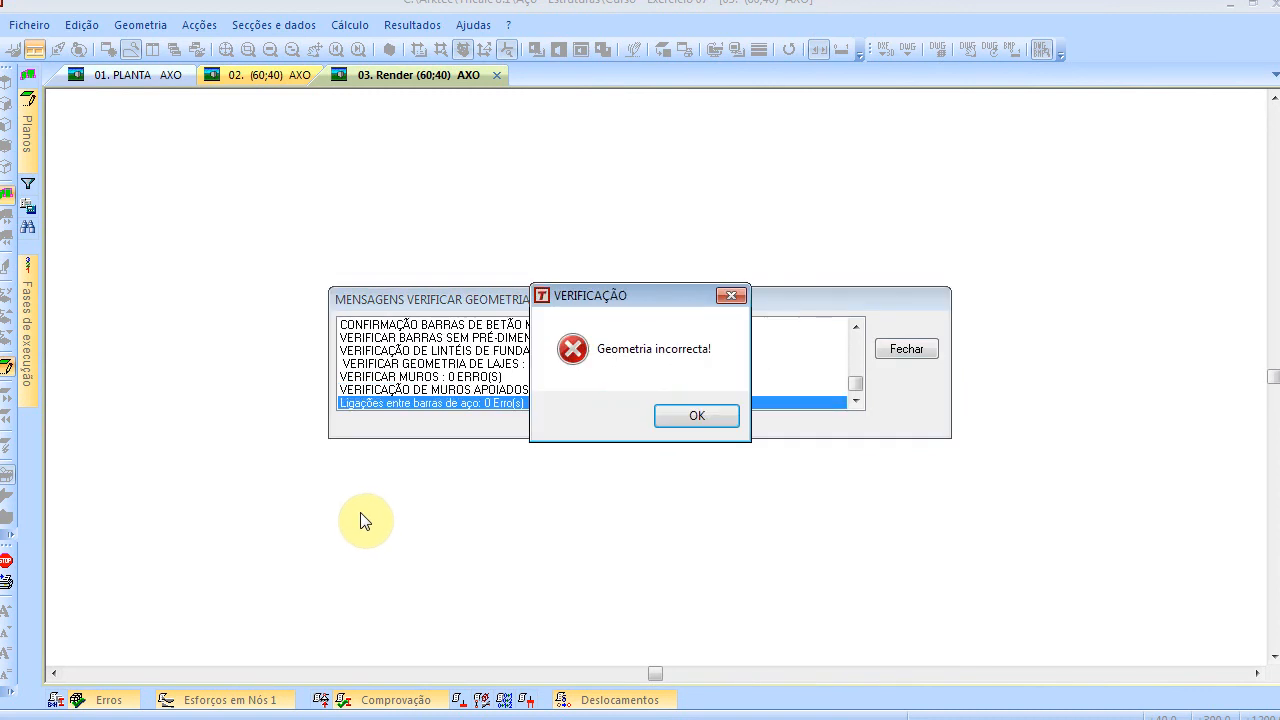
pyautogui.click(704, 418)
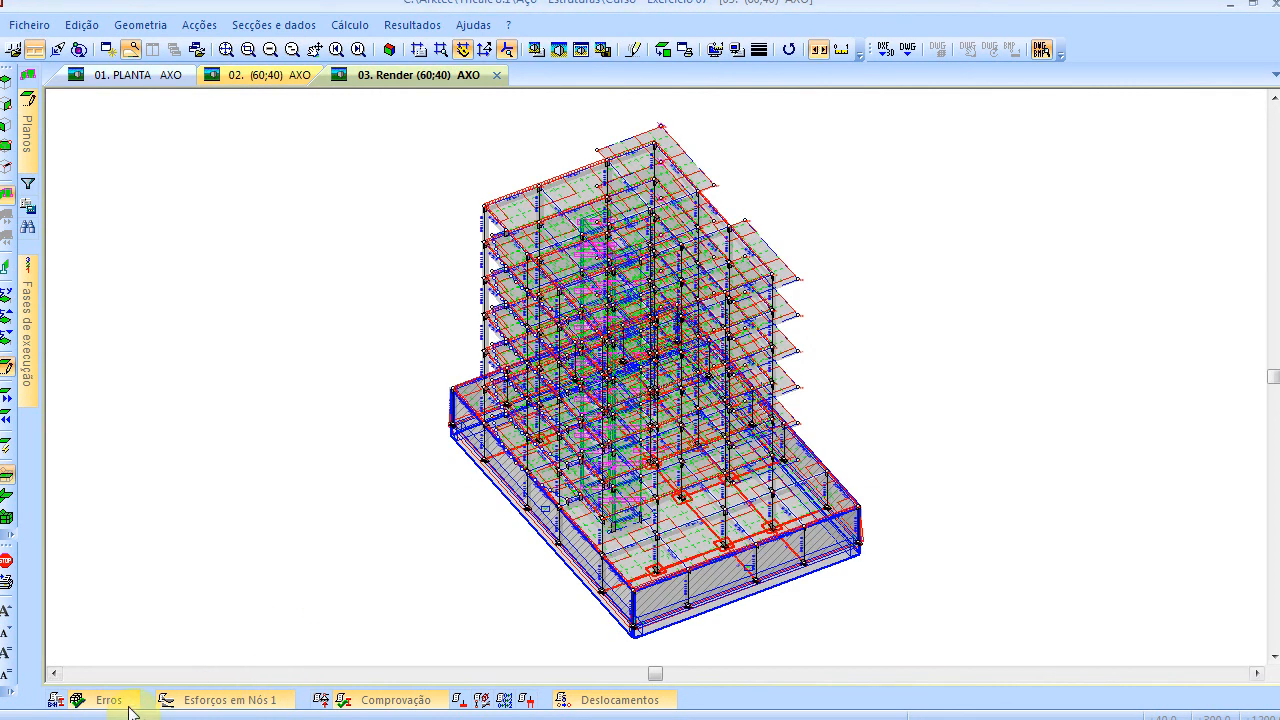
# Review the updated error and warning list, selecting the incompatible vertical support warnings for nodes 1 to 28
pyautogui.click(128, 704)
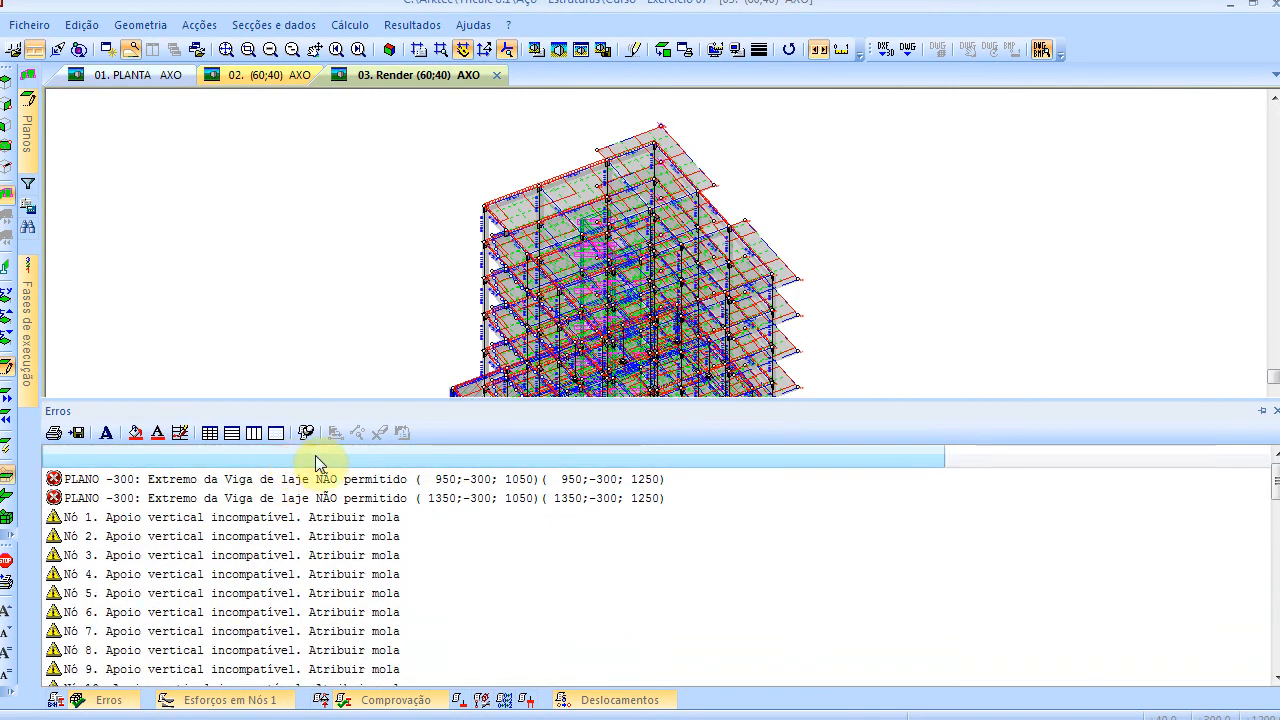
pyautogui.click(355, 515)
pyautogui.scroll(-15, 551, 553)
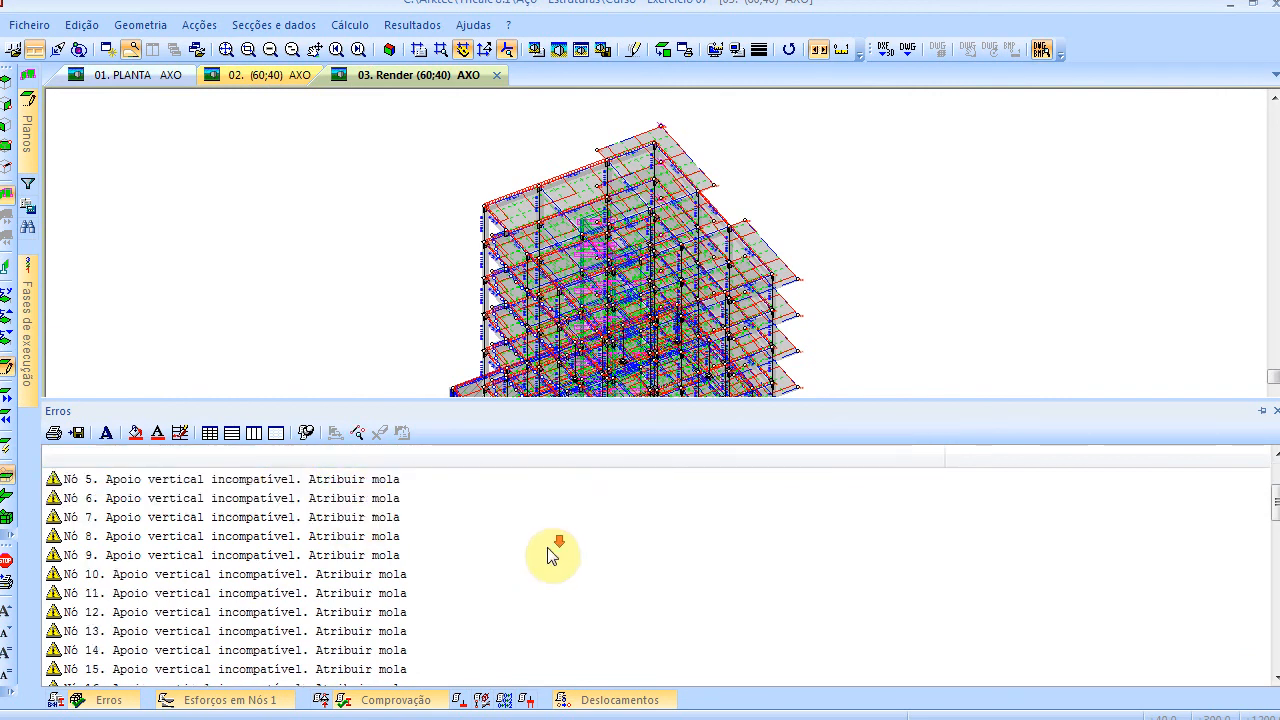
pyautogui.scroll(-5, 546, 552)
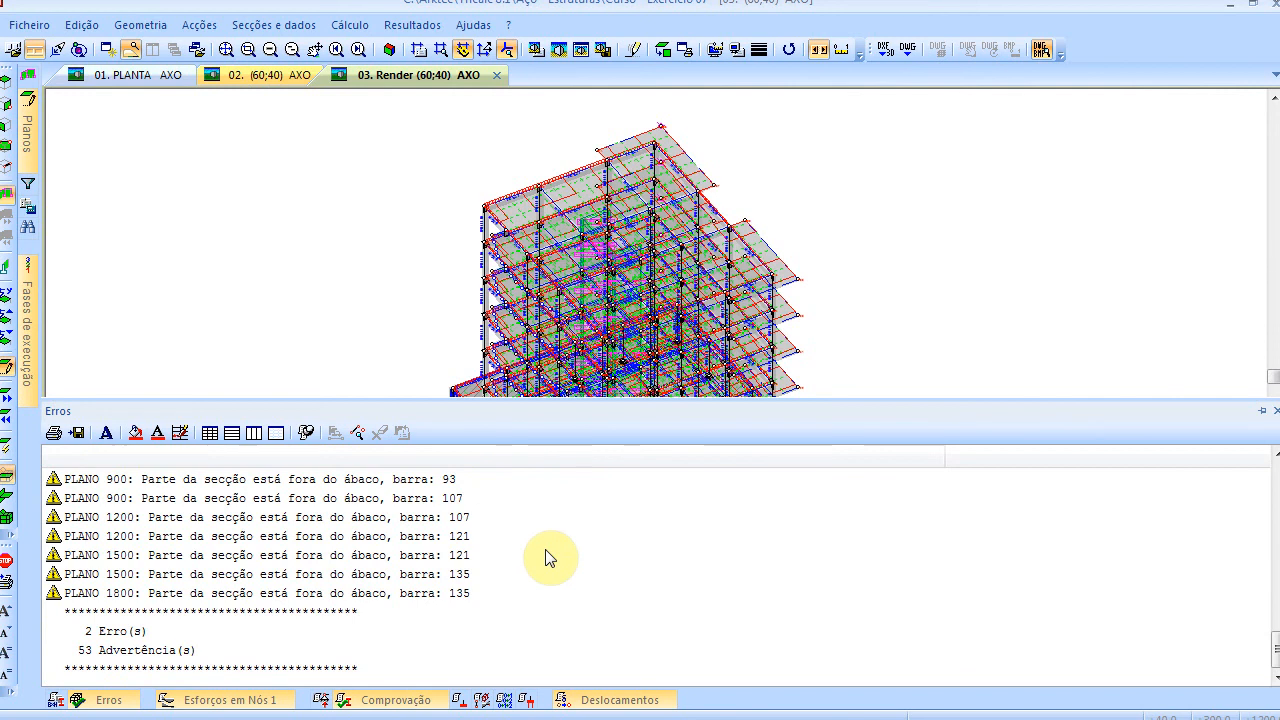
pyautogui.scroll(12, 548, 557)
pyautogui.scroll(-2, 552, 557)
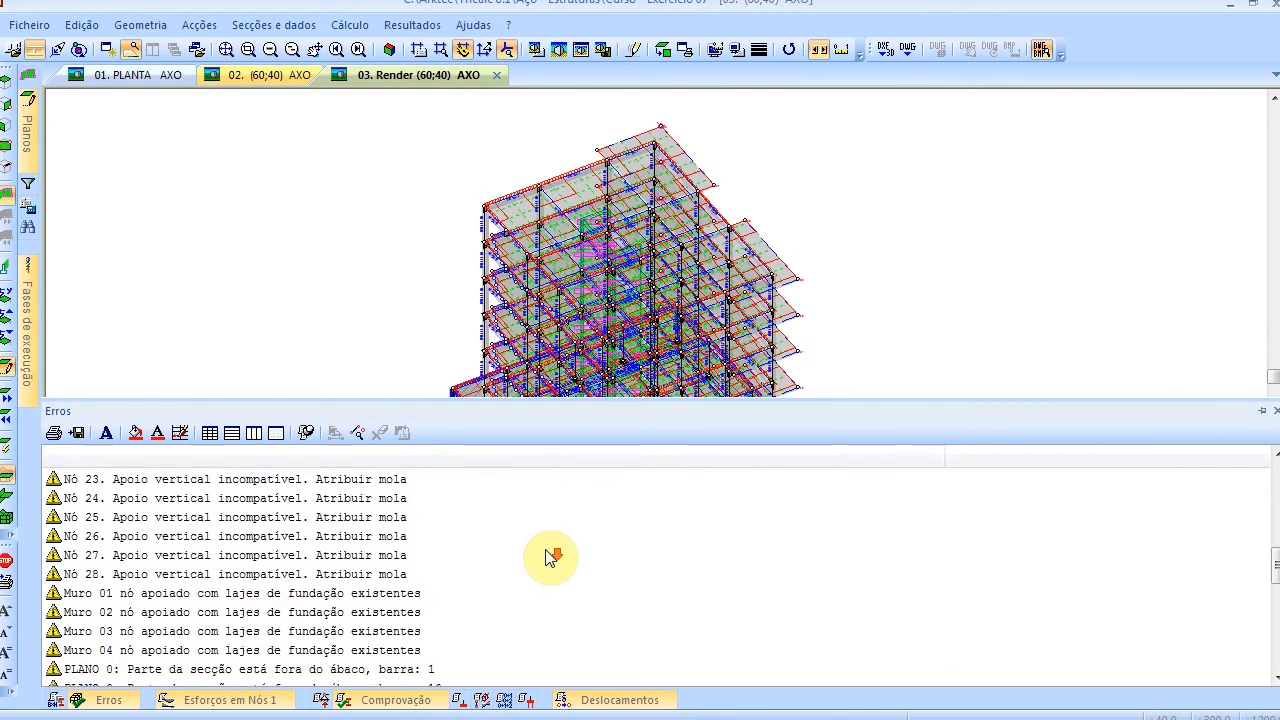
pyautogui.keyDown('shift'); pyautogui.click(393, 571); pyautogui.keyUp('shift')
pyautogui.scroll(8, 399, 535)
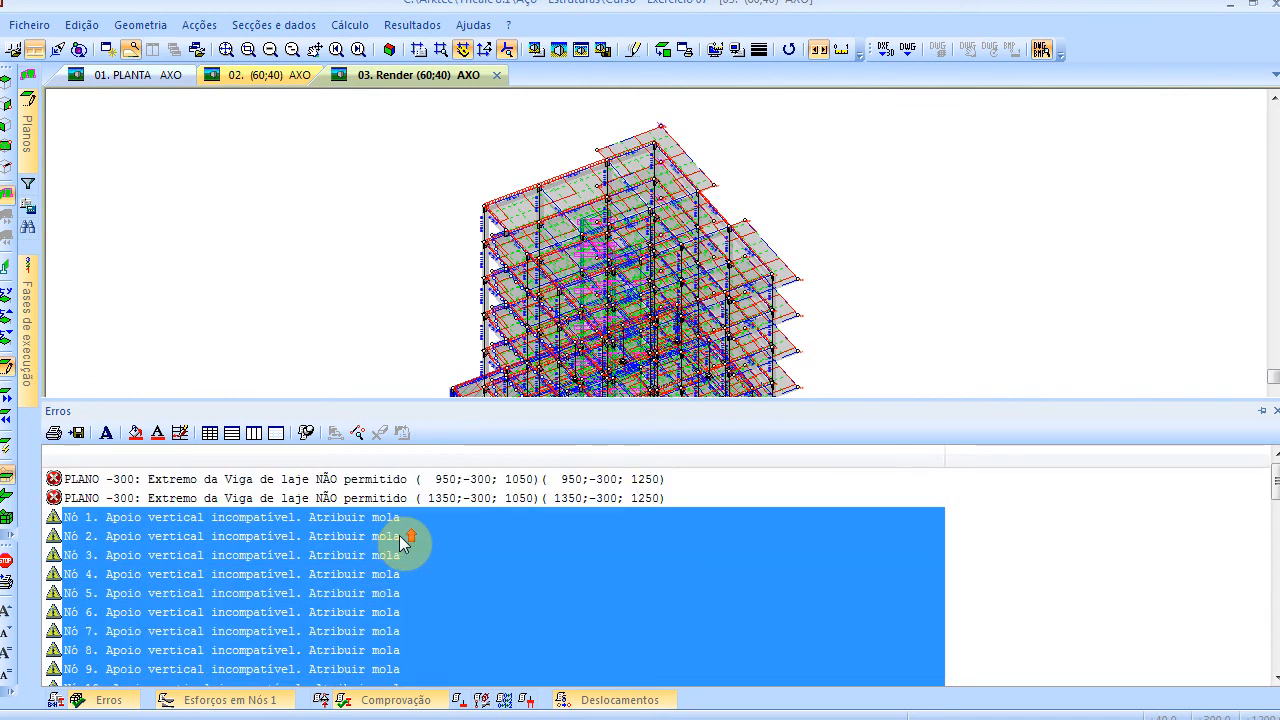
pyautogui.click(421, 318)
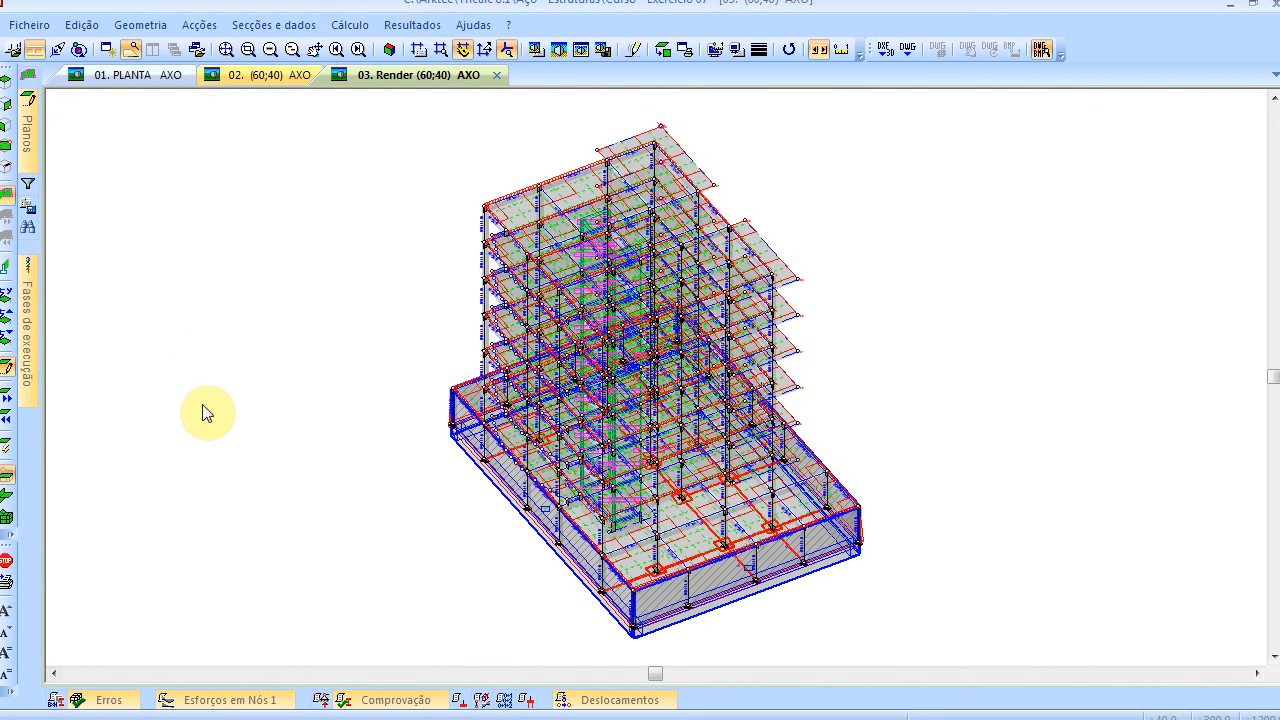
# Show only plane -300 in the render view
pyautogui.click(30, 128)
pyautogui.click(72, 116)
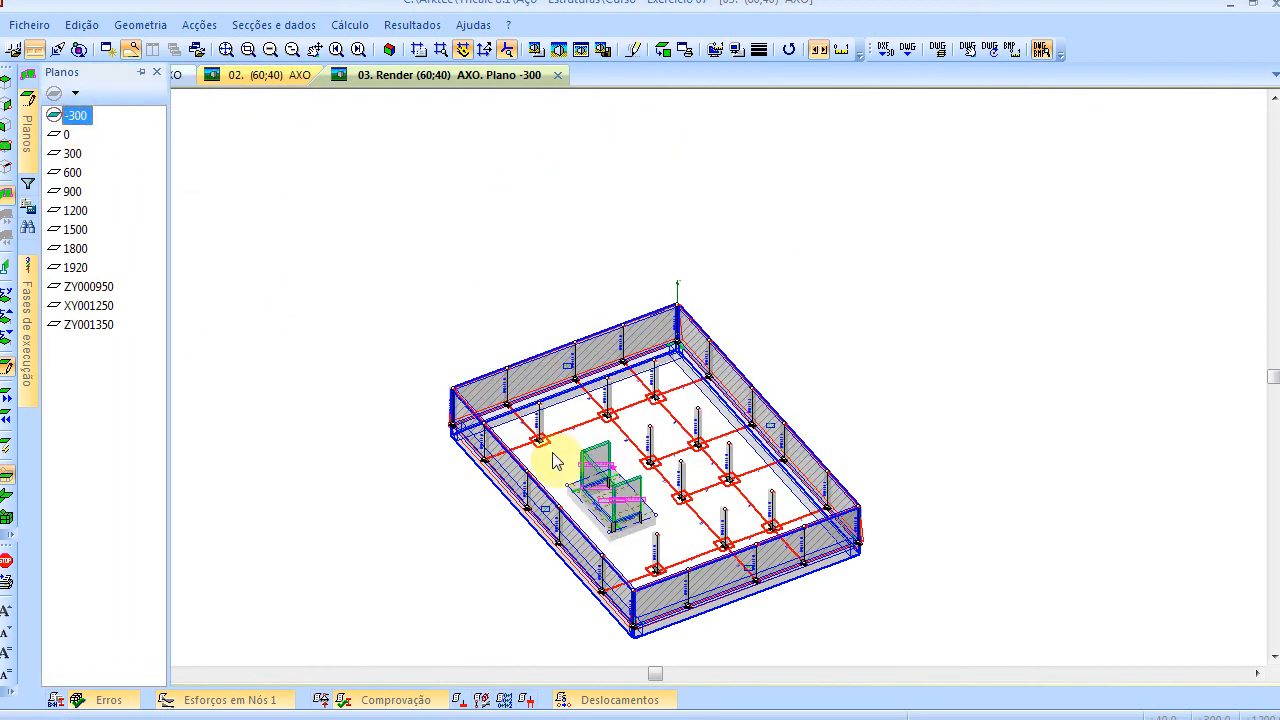
pyautogui.scroll(5, 590, 490)
# Select both slab beam end errors of plane -300 and examine the highlighted beams under the core walls on the foundation slab
pyautogui.click(103, 699)
pyautogui.click(218, 481)
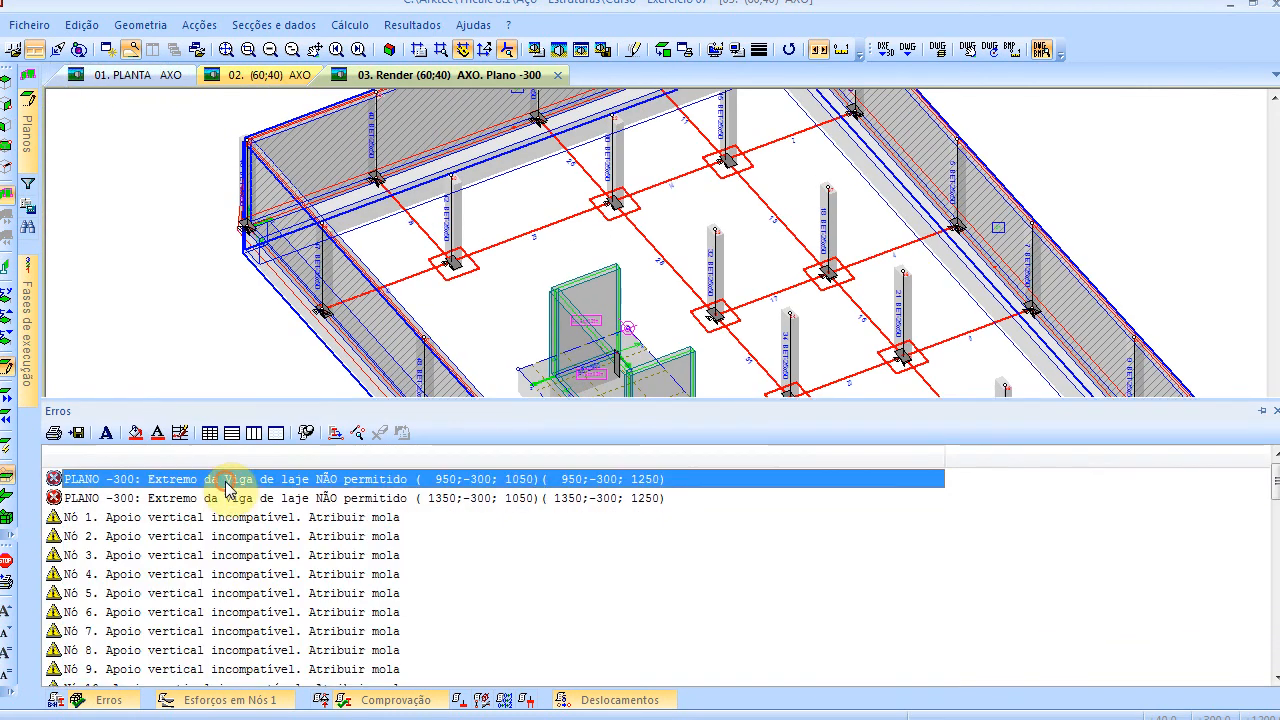
pyautogui.keyDown('shift'); pyautogui.click(217, 498); pyautogui.keyUp('shift')
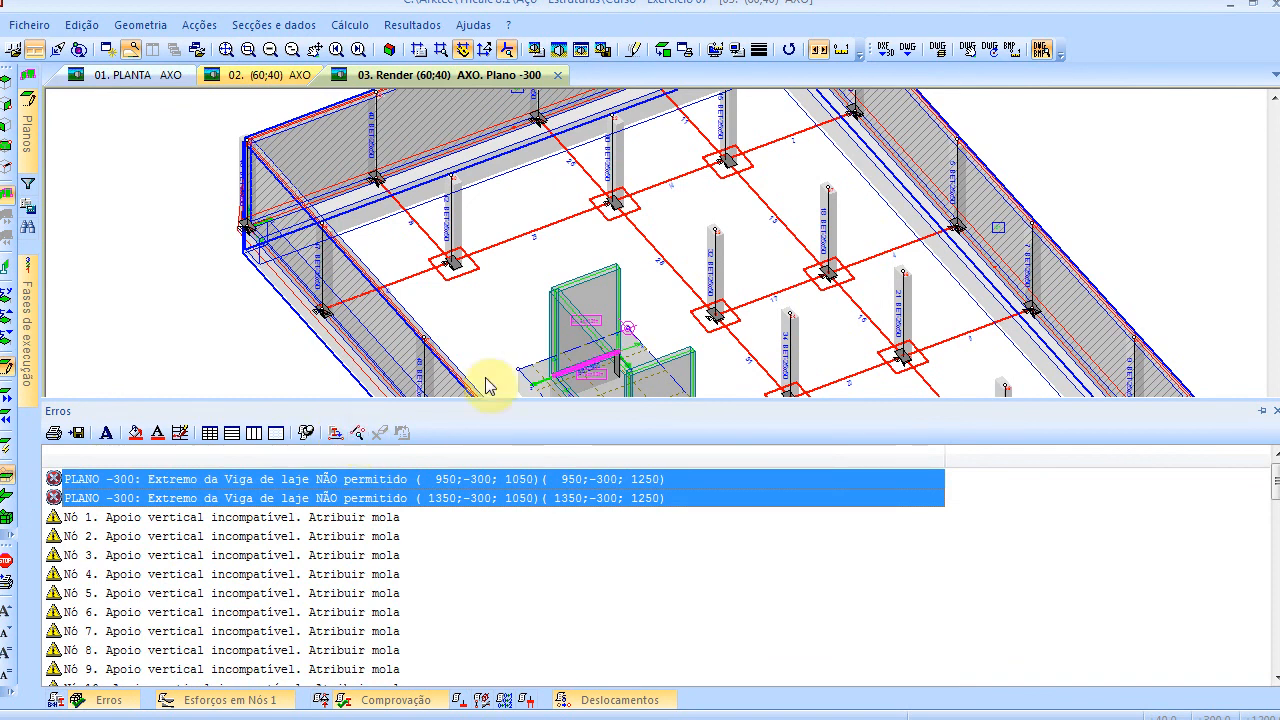
pyautogui.moveTo(643, 357); pyautogui.dragTo(557, 230, button='middle')
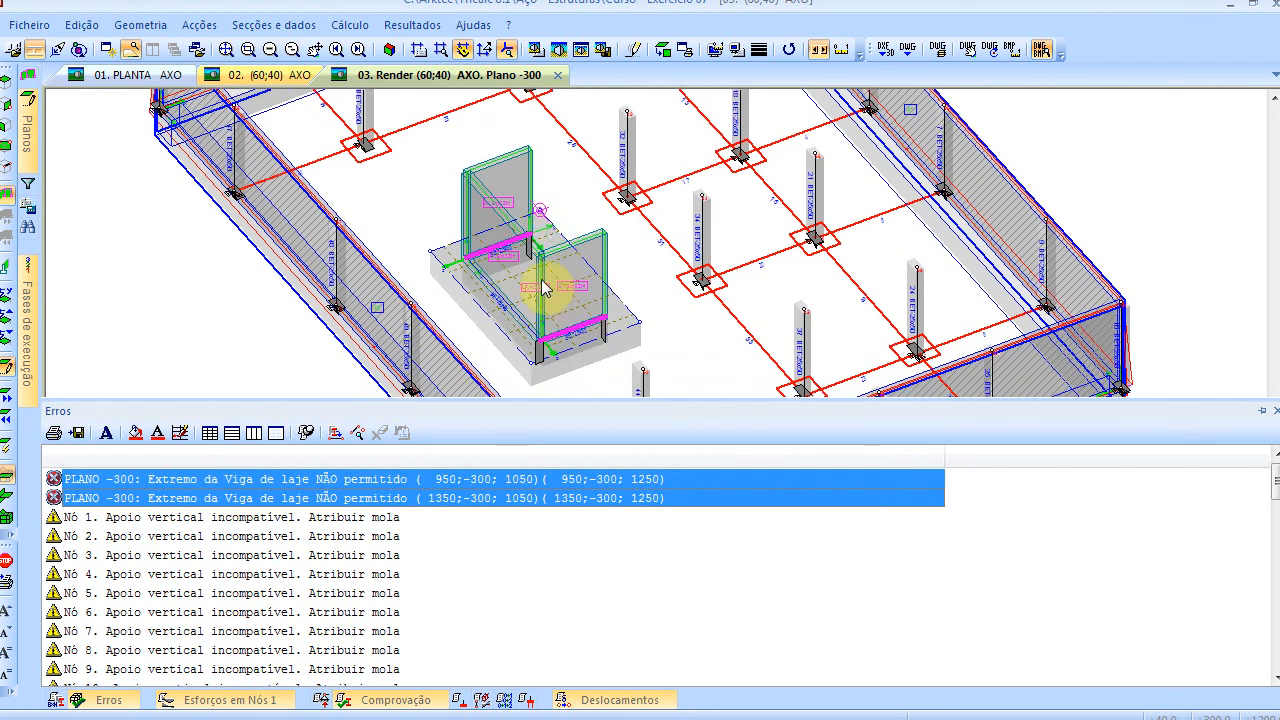
pyautogui.scroll(3, 522, 284)
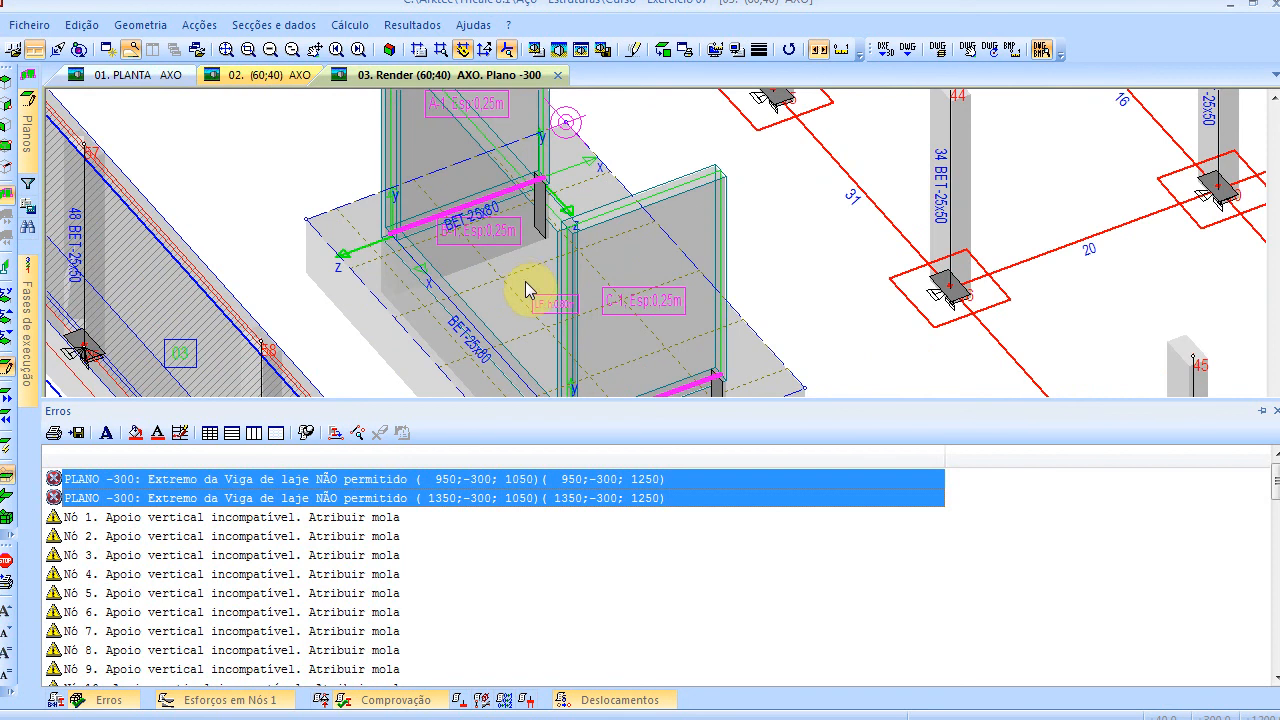
pyautogui.scroll(2, 491, 257)
pyautogui.scroll(2, 325, 235)
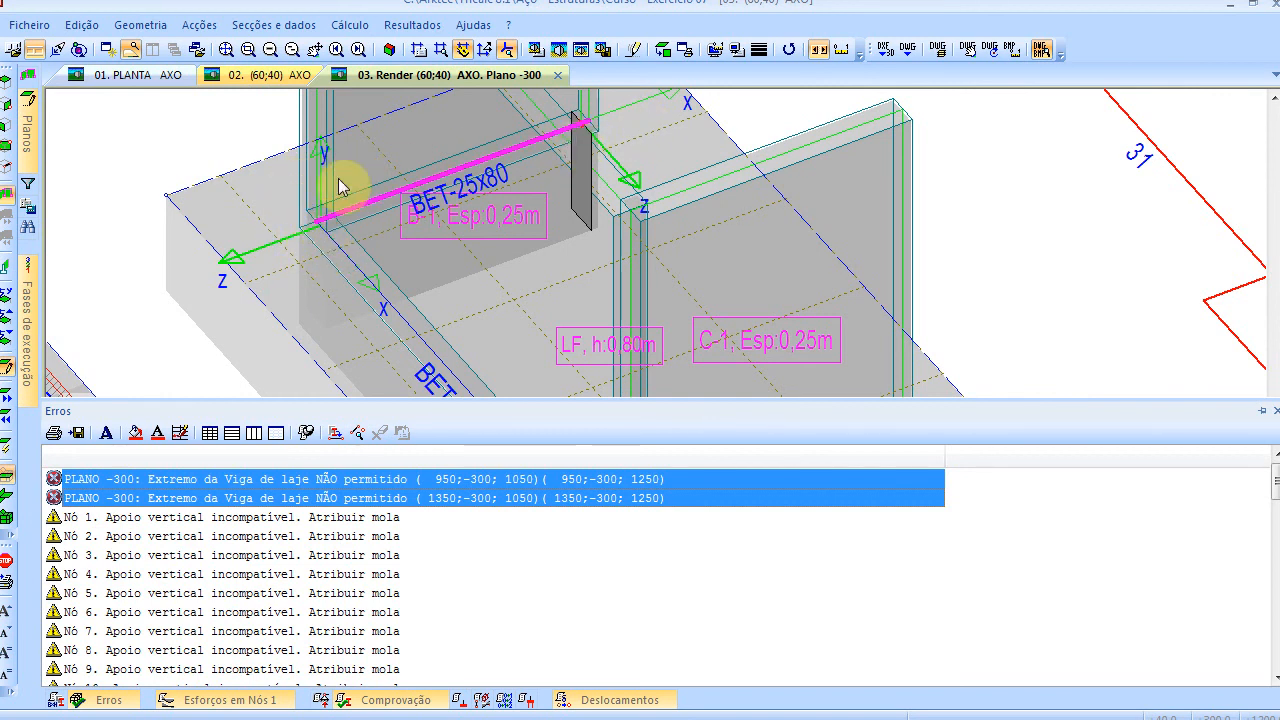
# Insert nodes at both ends of the two parallel BET-25x80 slab beams under the core walls on plane -300
pyautogui.click(179, 142)
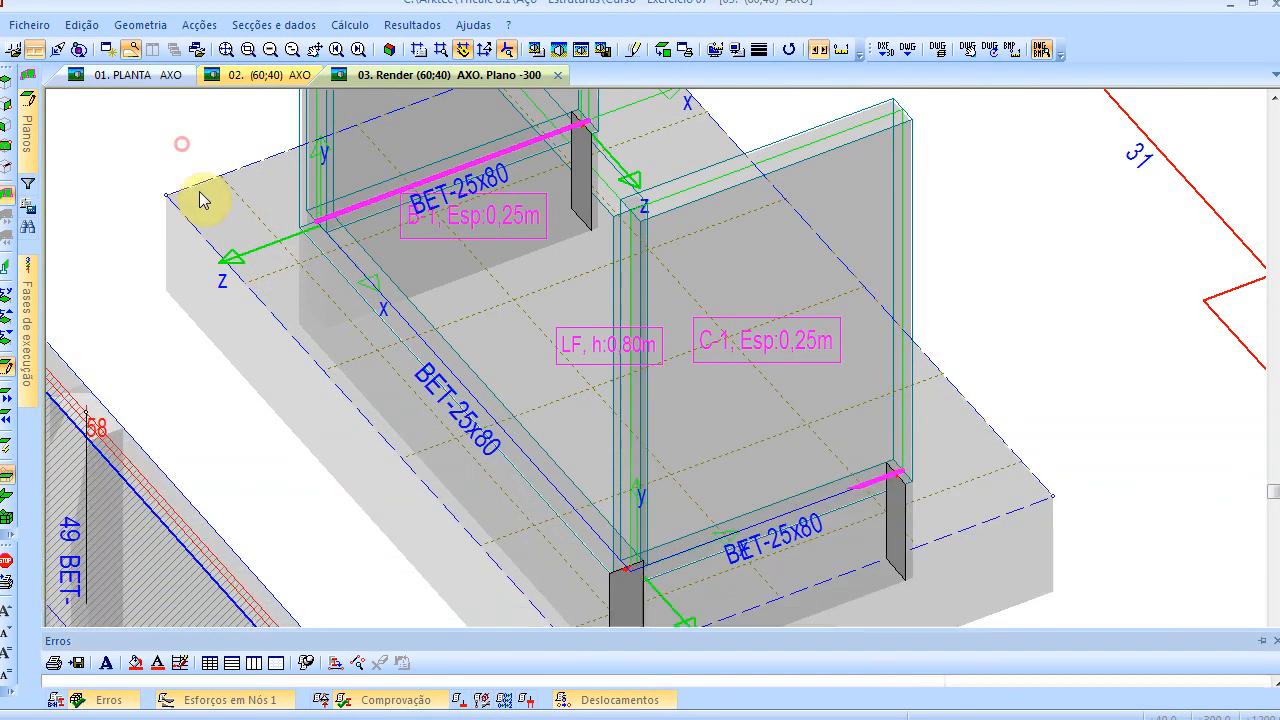
pyautogui.click(135, 25)
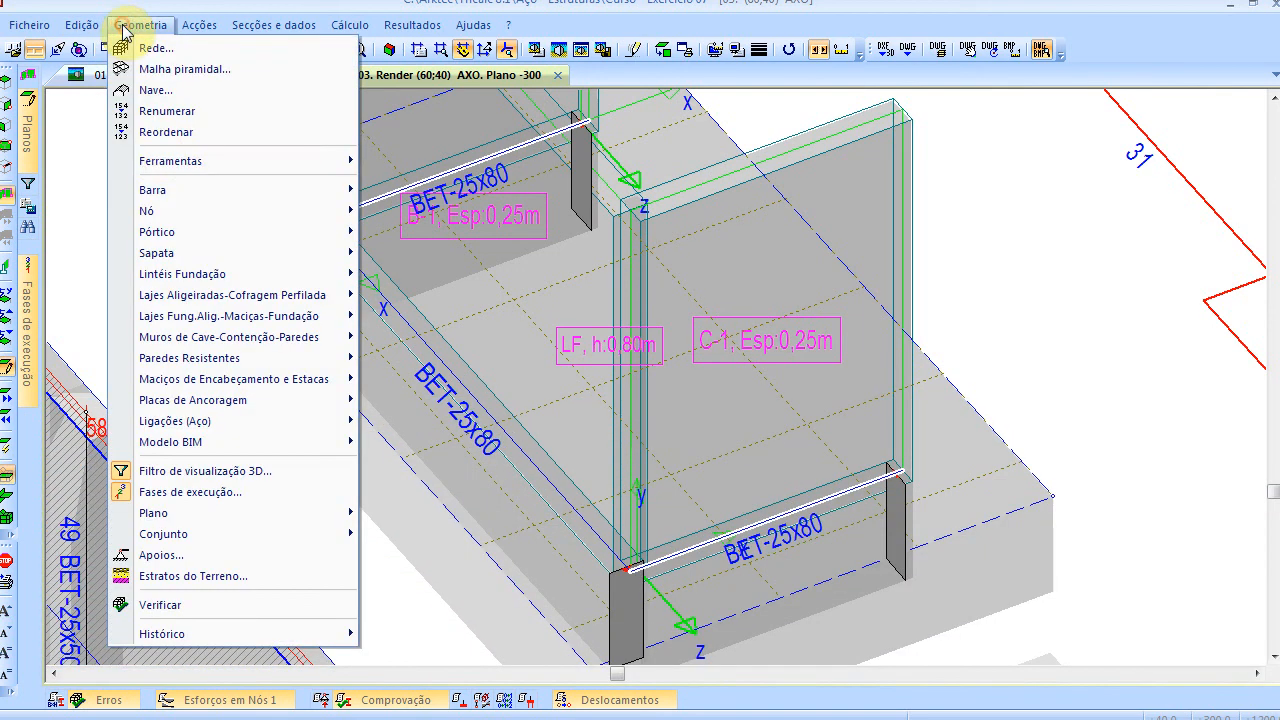
pyautogui.click(181, 208)
pyautogui.click(413, 212)
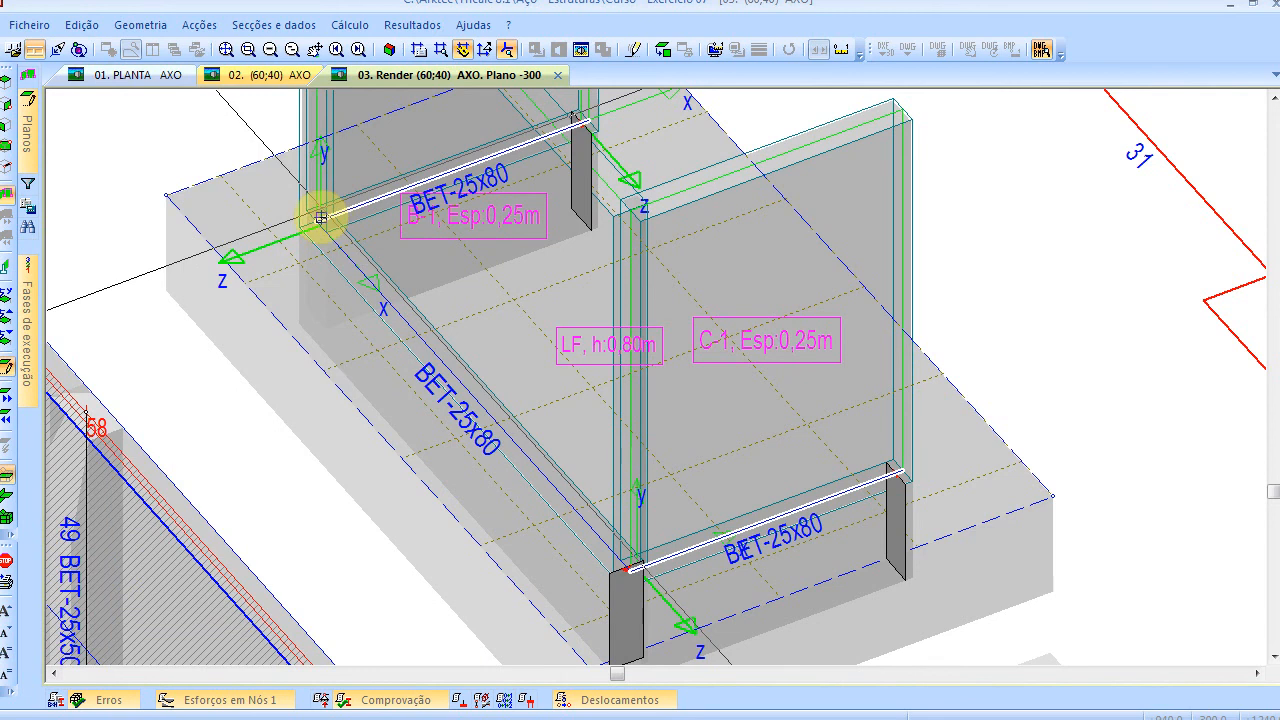
pyautogui.click(317, 219)
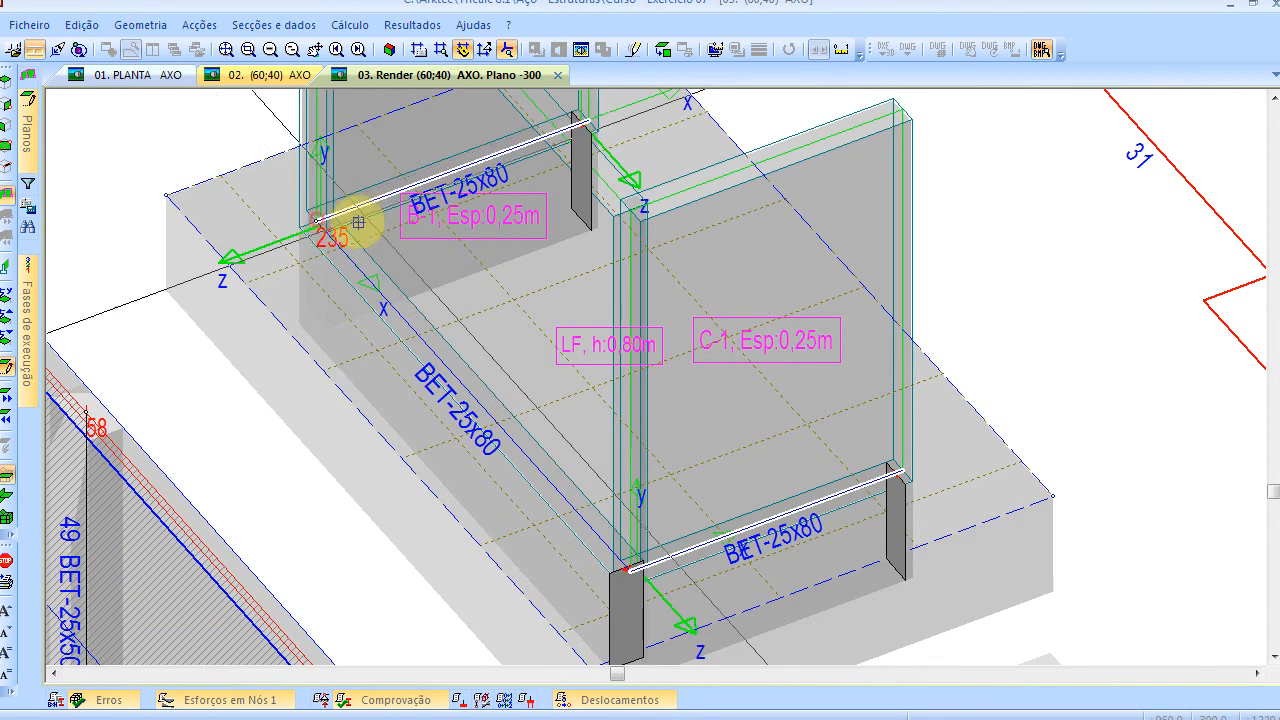
pyautogui.click(592, 120)
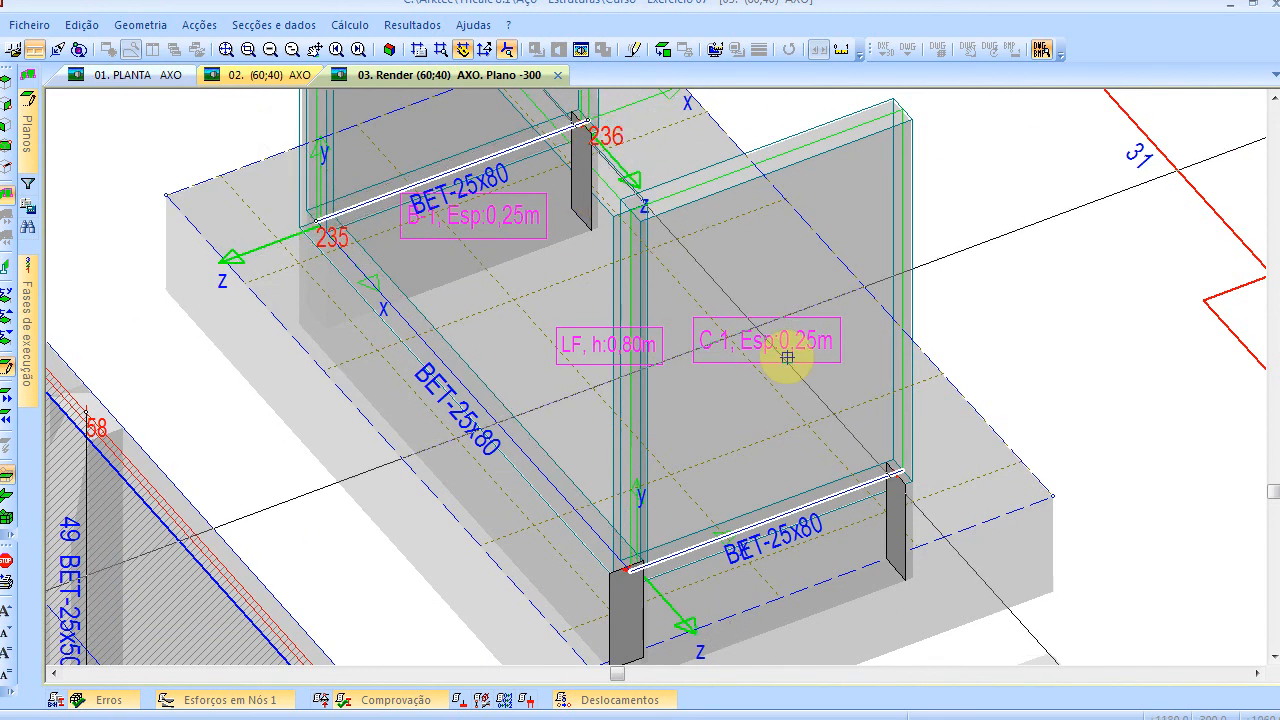
pyautogui.click(901, 467)
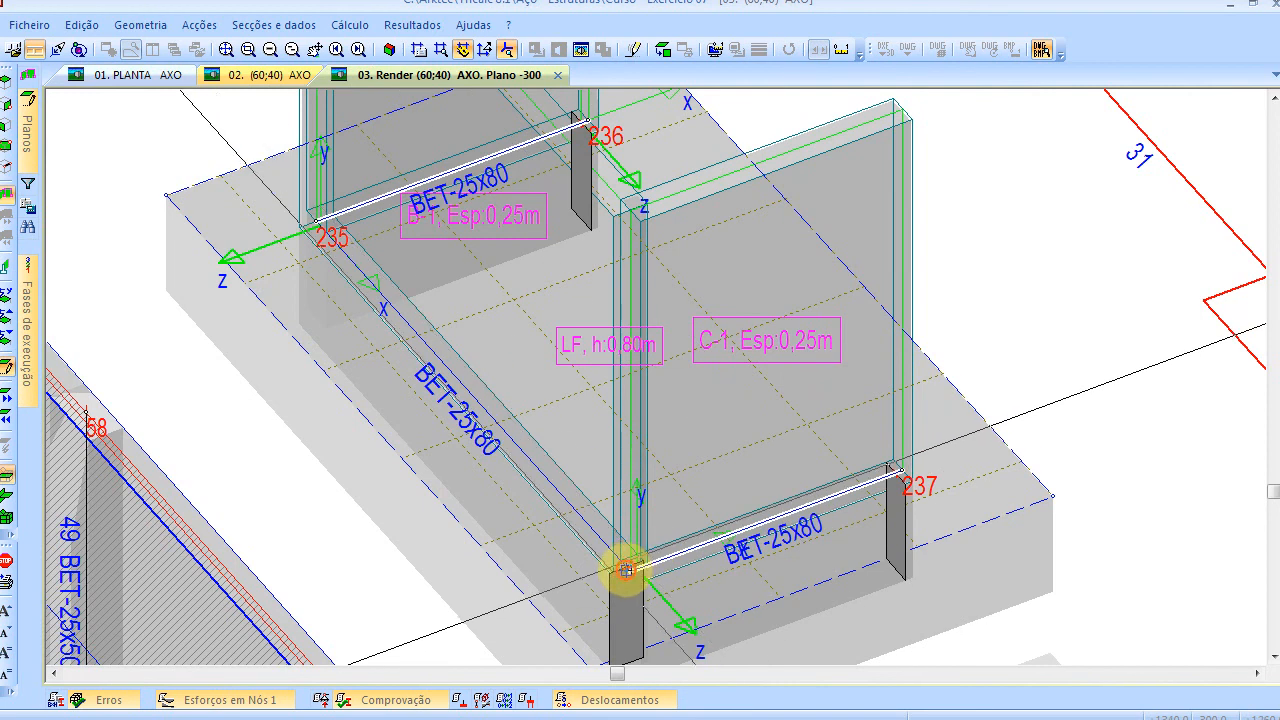
pyautogui.click(623, 568)
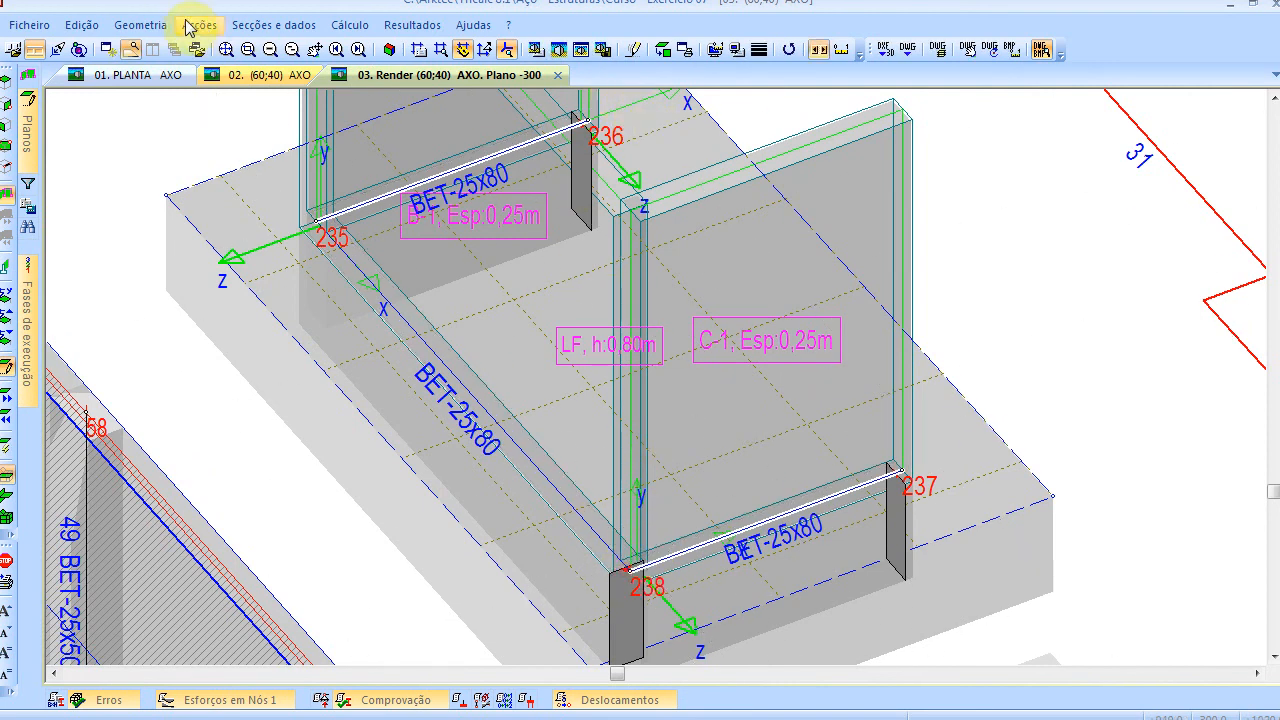
# Renumber and reorder the nodes and bars of the structure
pyautogui.click(141, 26)
pyautogui.click(172, 109)
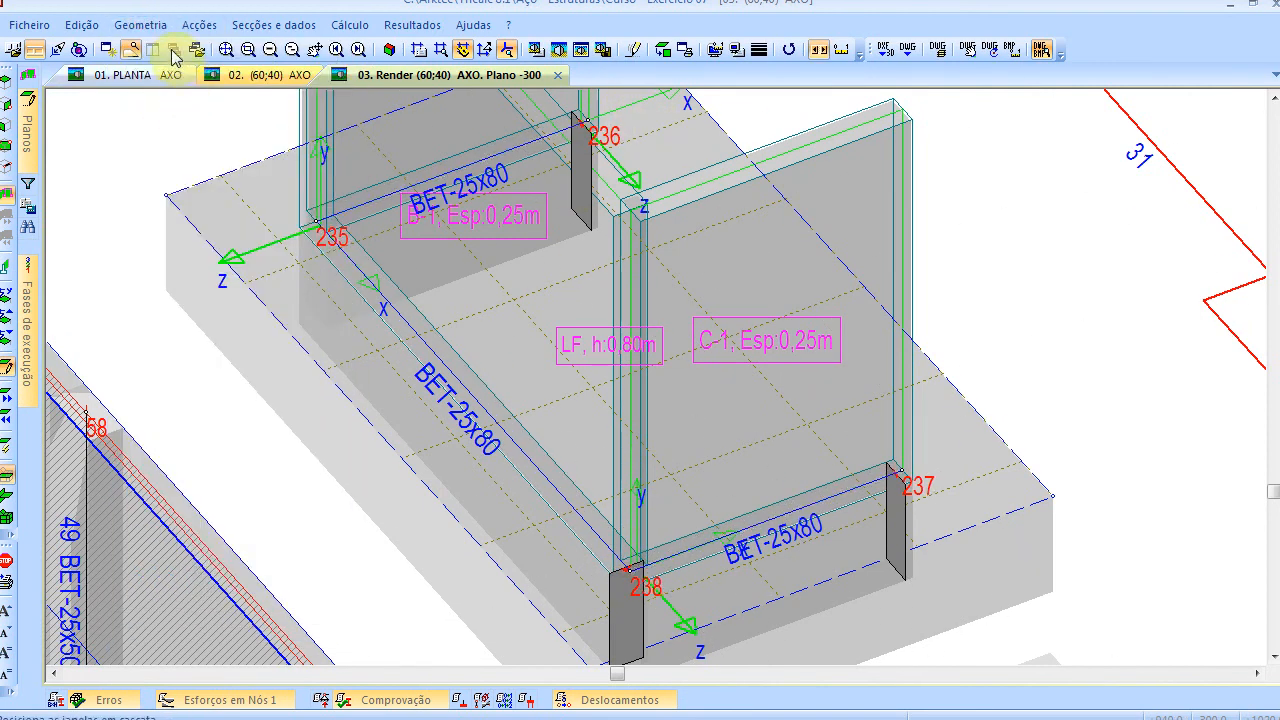
pyautogui.click(155, 27)
pyautogui.click(178, 132)
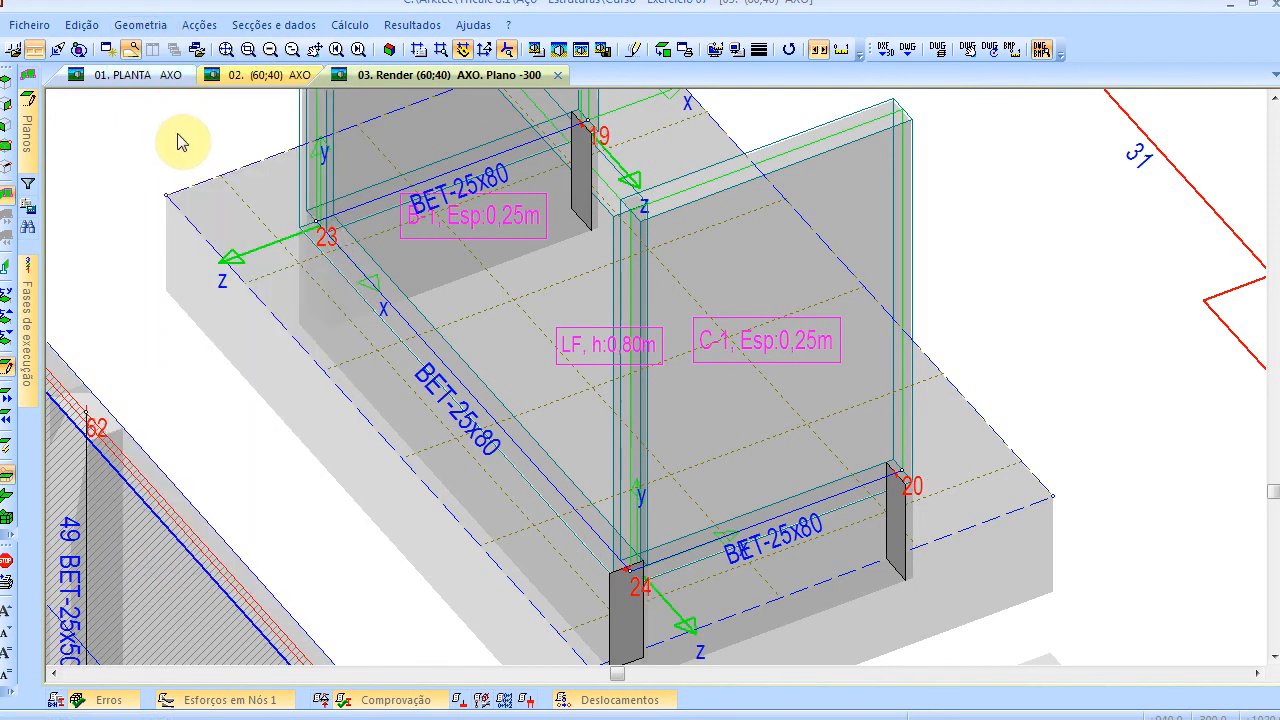
# Verify the geometry again with the existing verification options and review the whole error and warning list
pyautogui.click(137, 26)
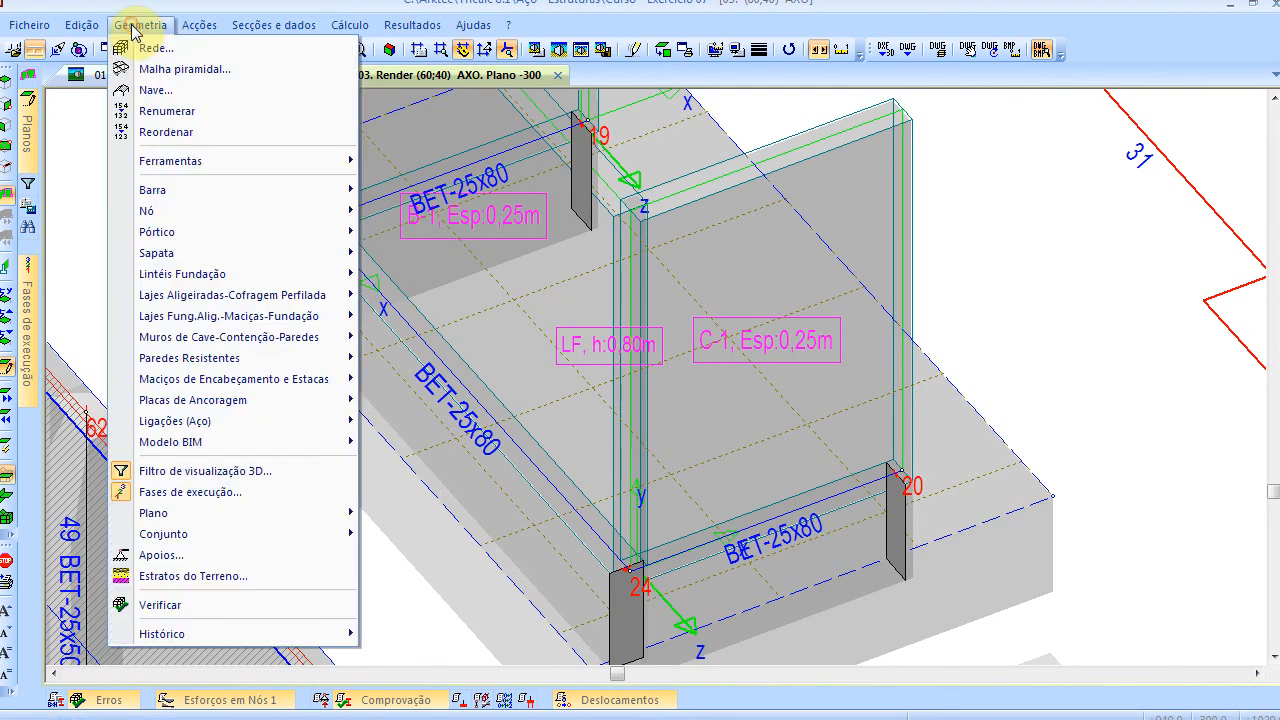
pyautogui.click(224, 611)
pyautogui.click(590, 512)
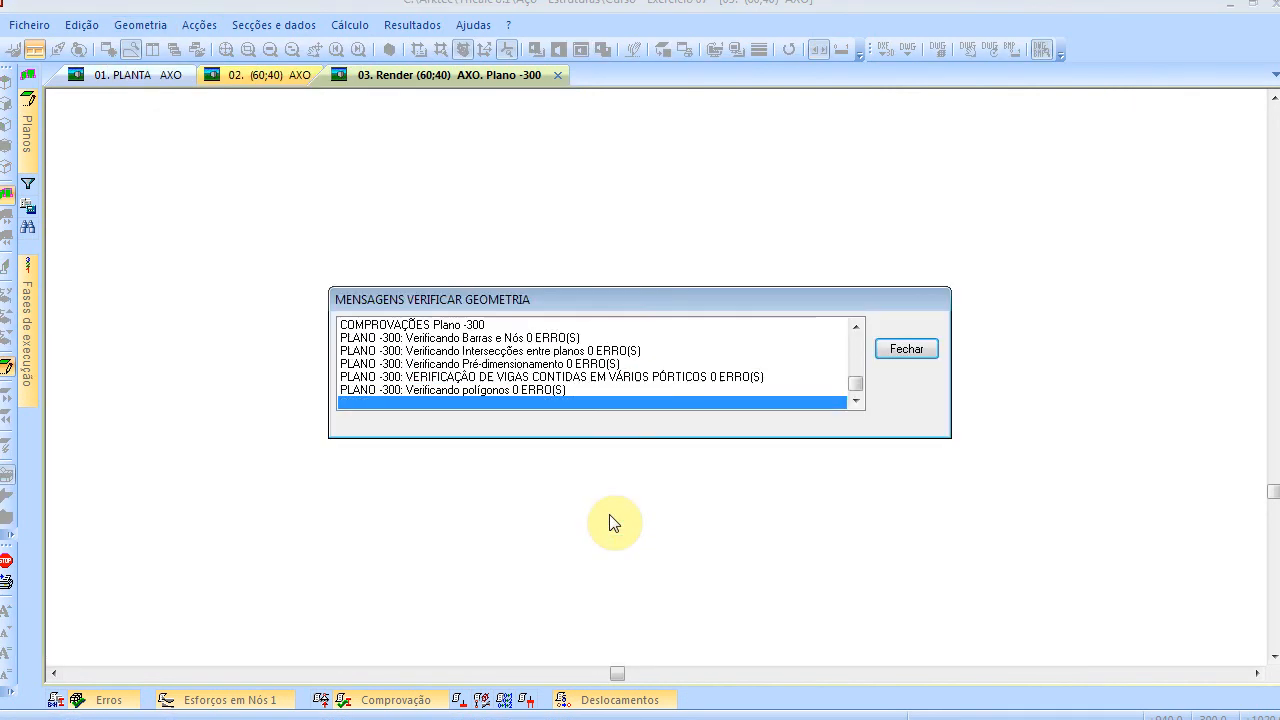
pyautogui.click(604, 412)
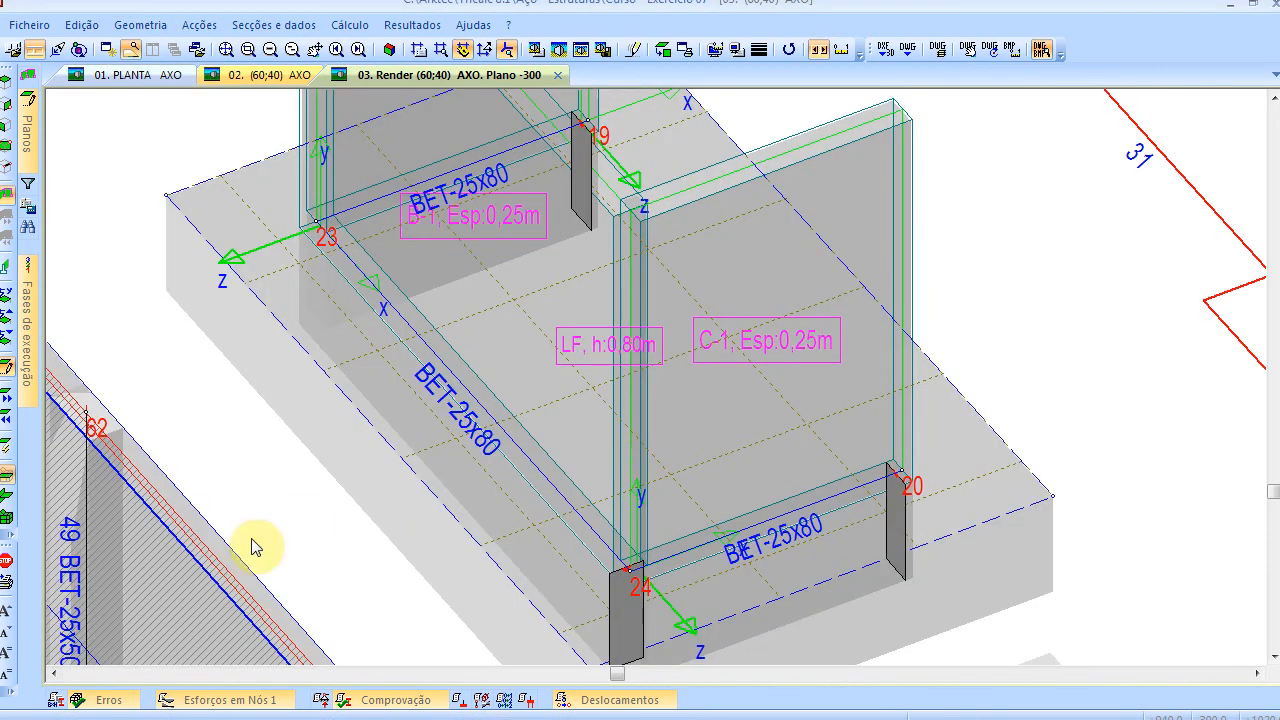
pyautogui.click(109, 700)
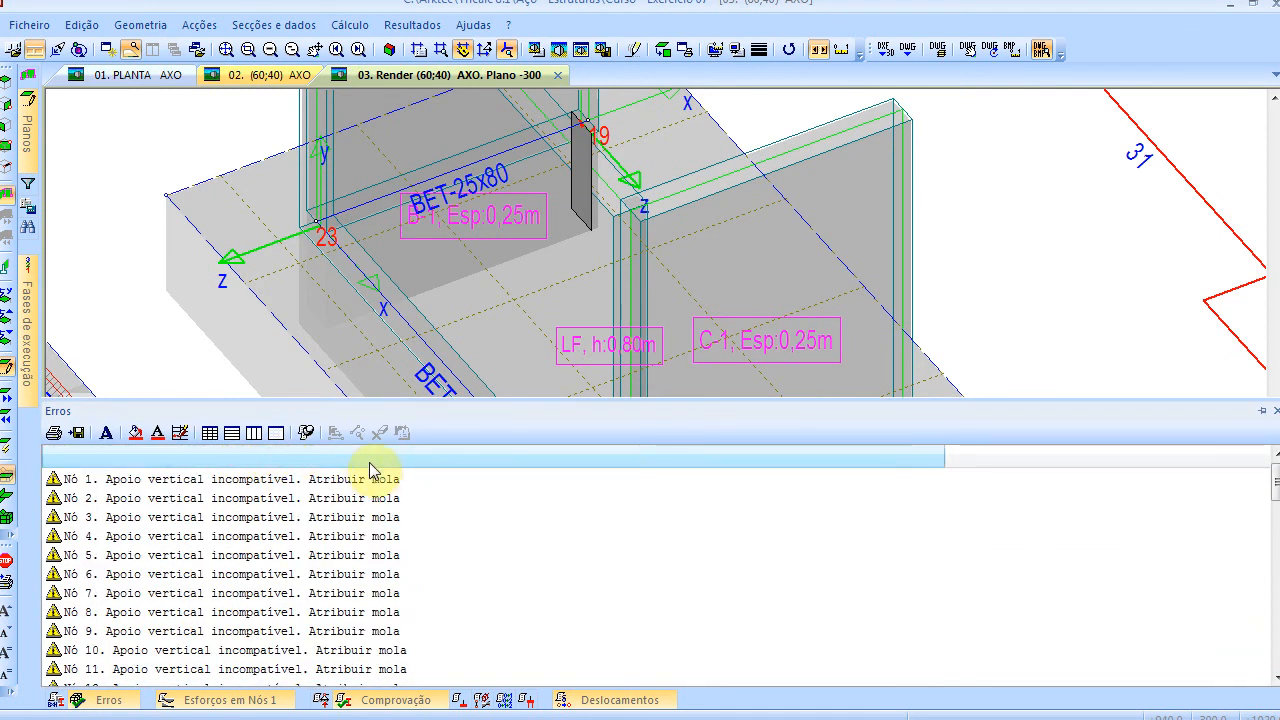
pyautogui.scroll(-15, 386, 491)
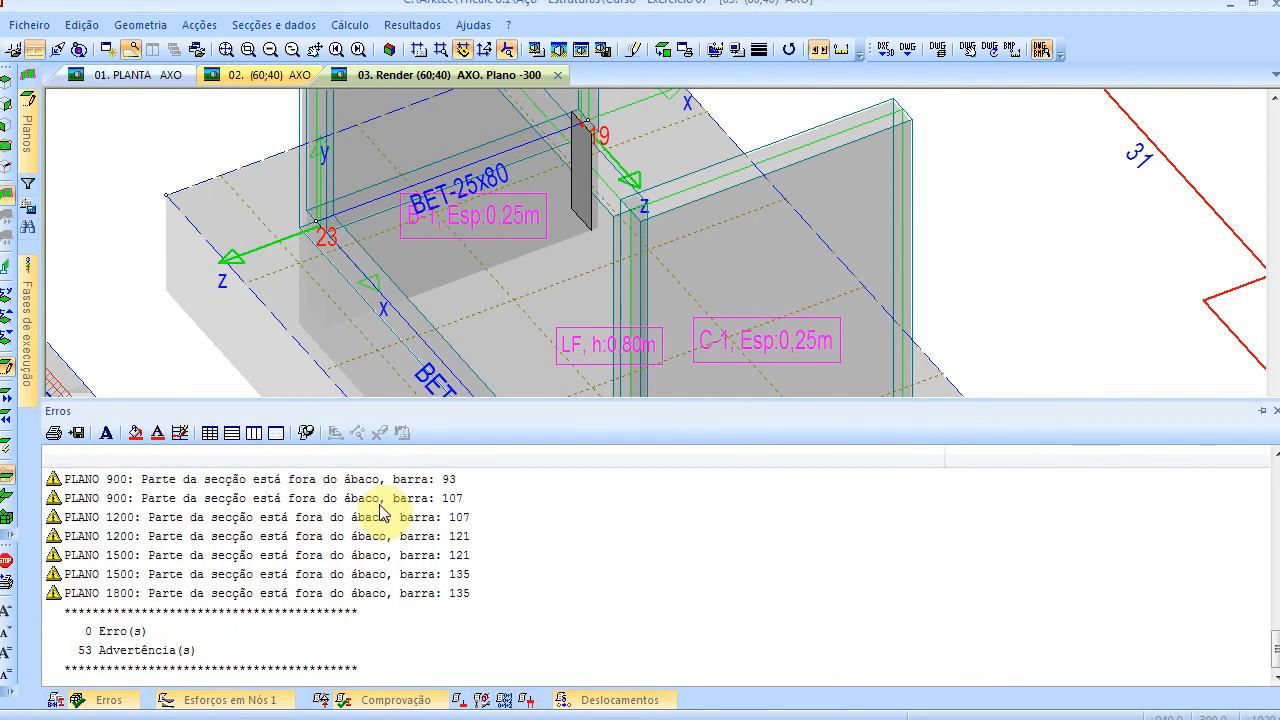
pyautogui.scroll(14, 384, 504)
pyautogui.scroll(-14, 385, 503)
# Leave the plane -300 view and show the complete building in the render view
pyautogui.click(227, 50)
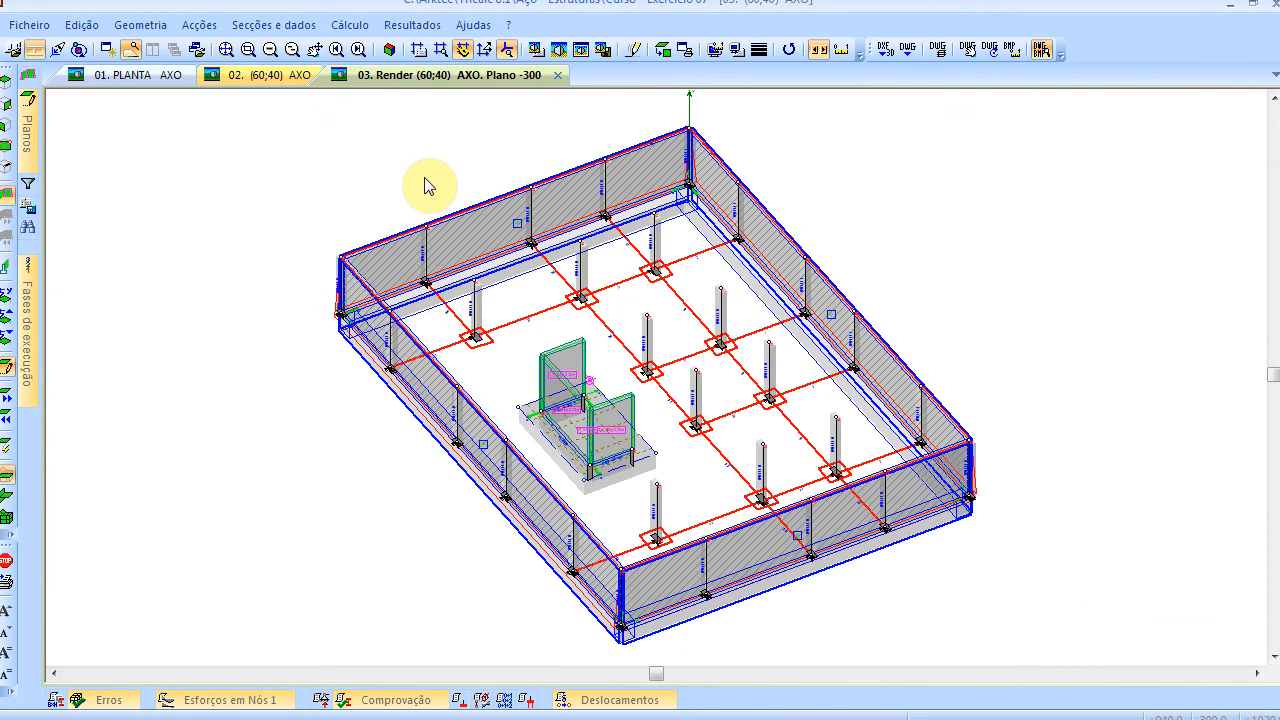
pyautogui.doubleClick(424, 179)
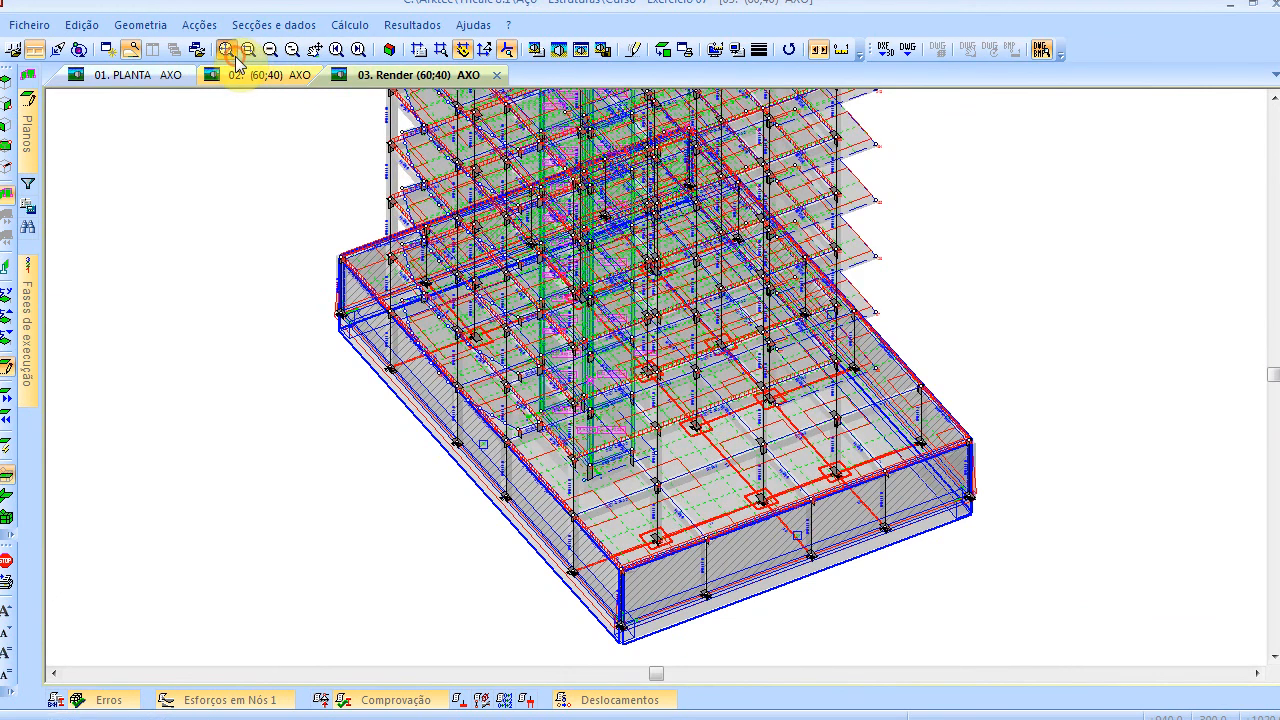
pyautogui.click(236, 58)
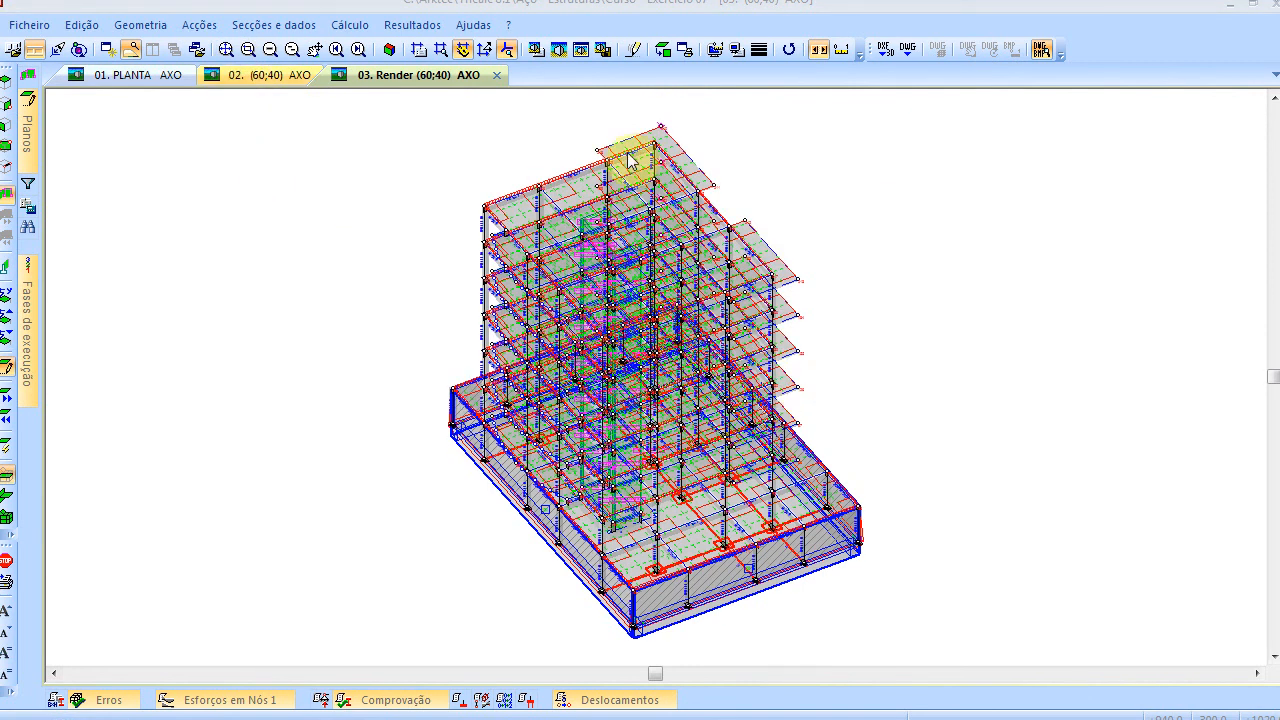
pyautogui.click(1228, 3)
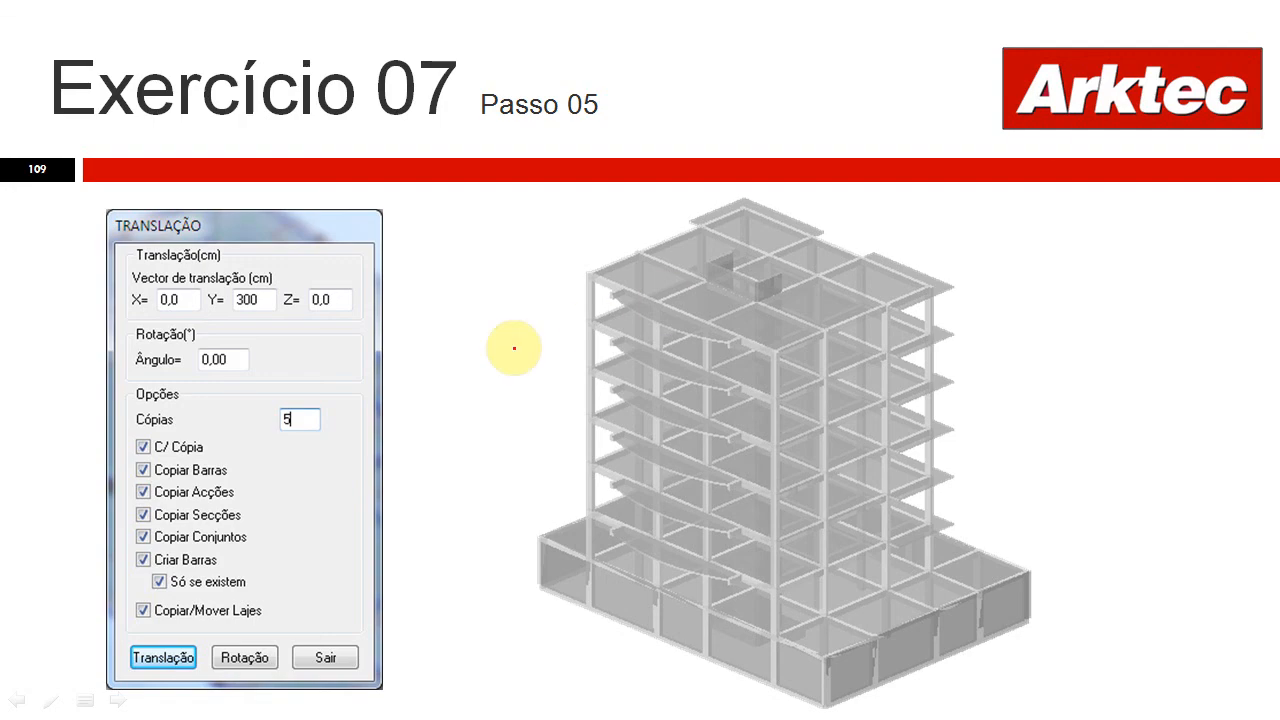
pyautogui.scroll(2, 484, 352)
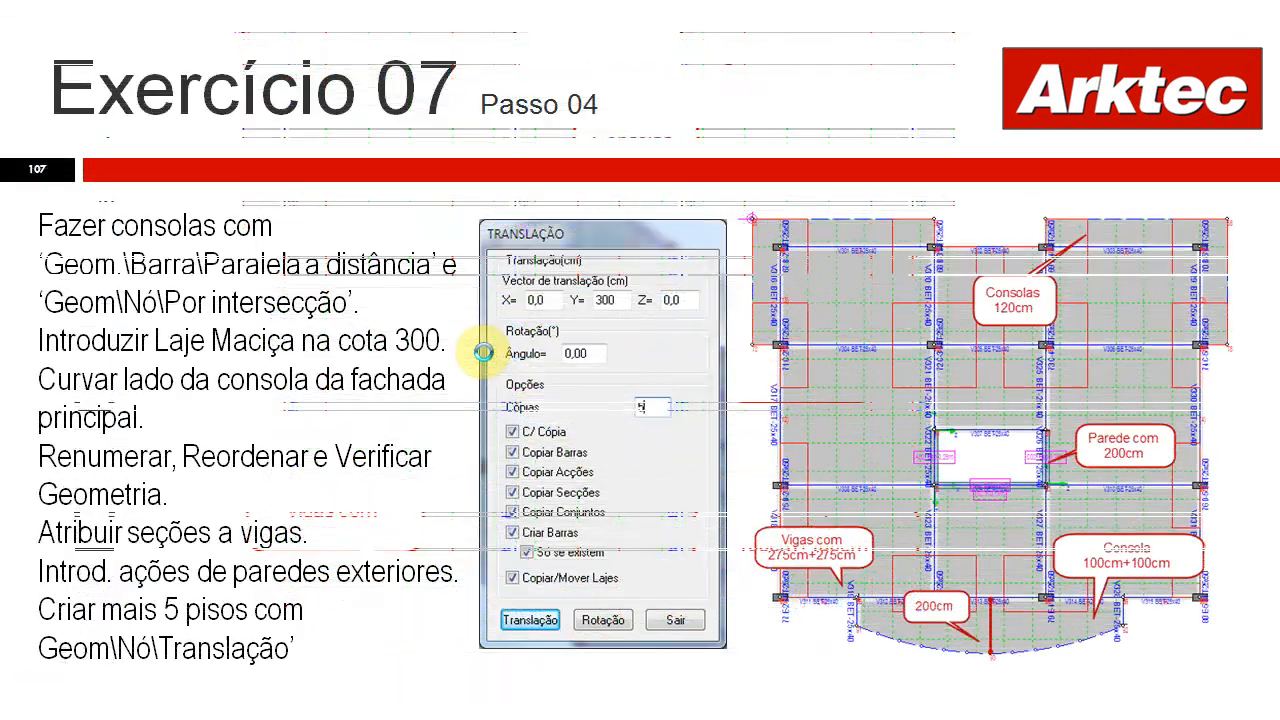
pyautogui.scroll(2, 483, 352)
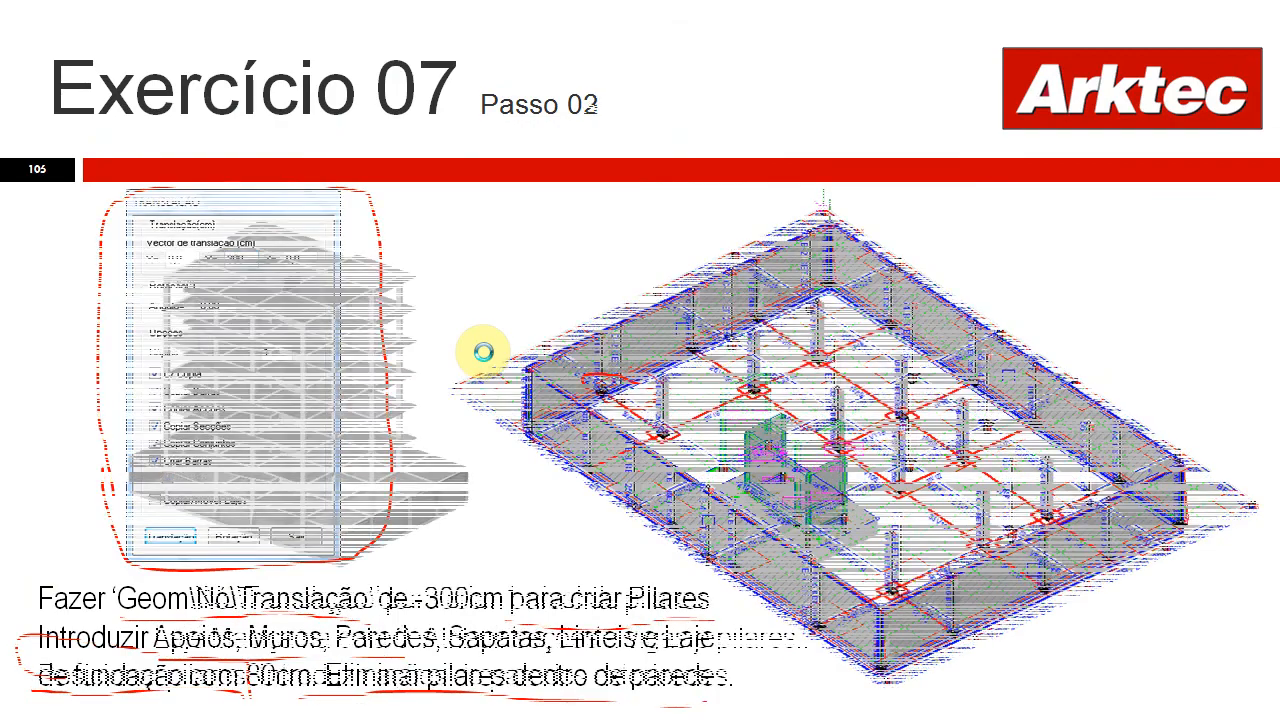
pyautogui.scroll(1, 483, 352)
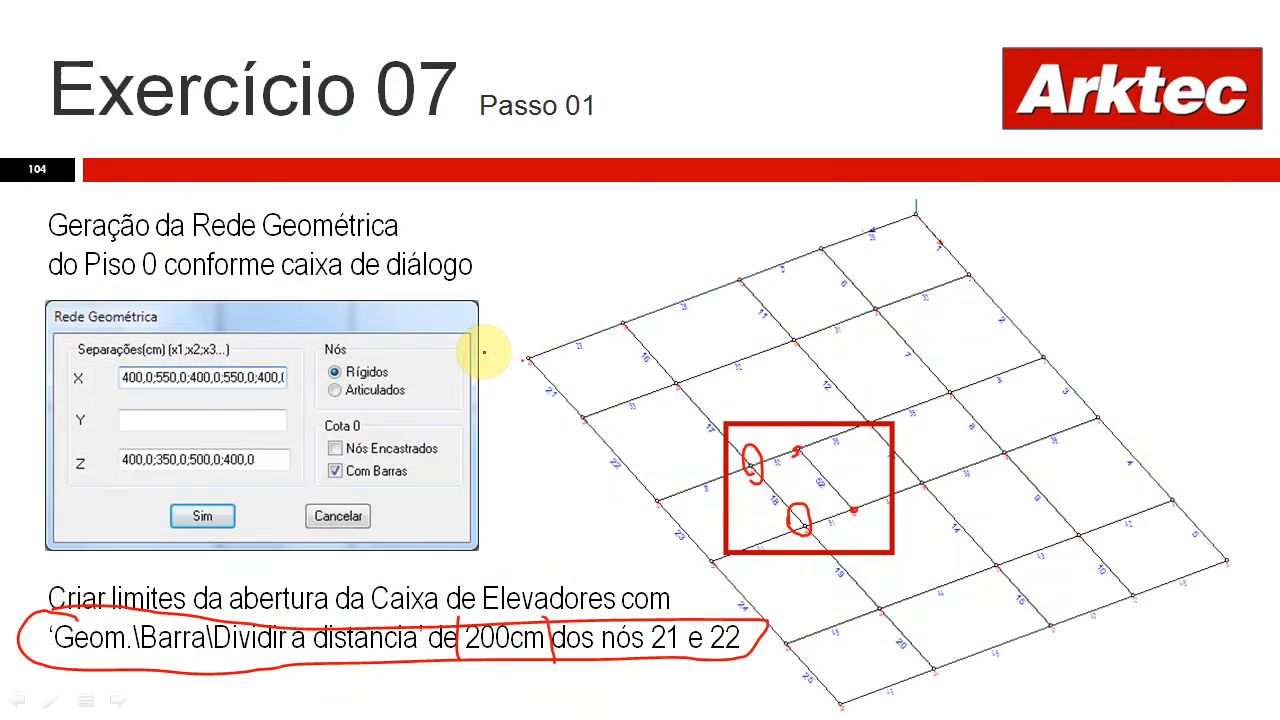
pyautogui.scroll(1, 483, 352)
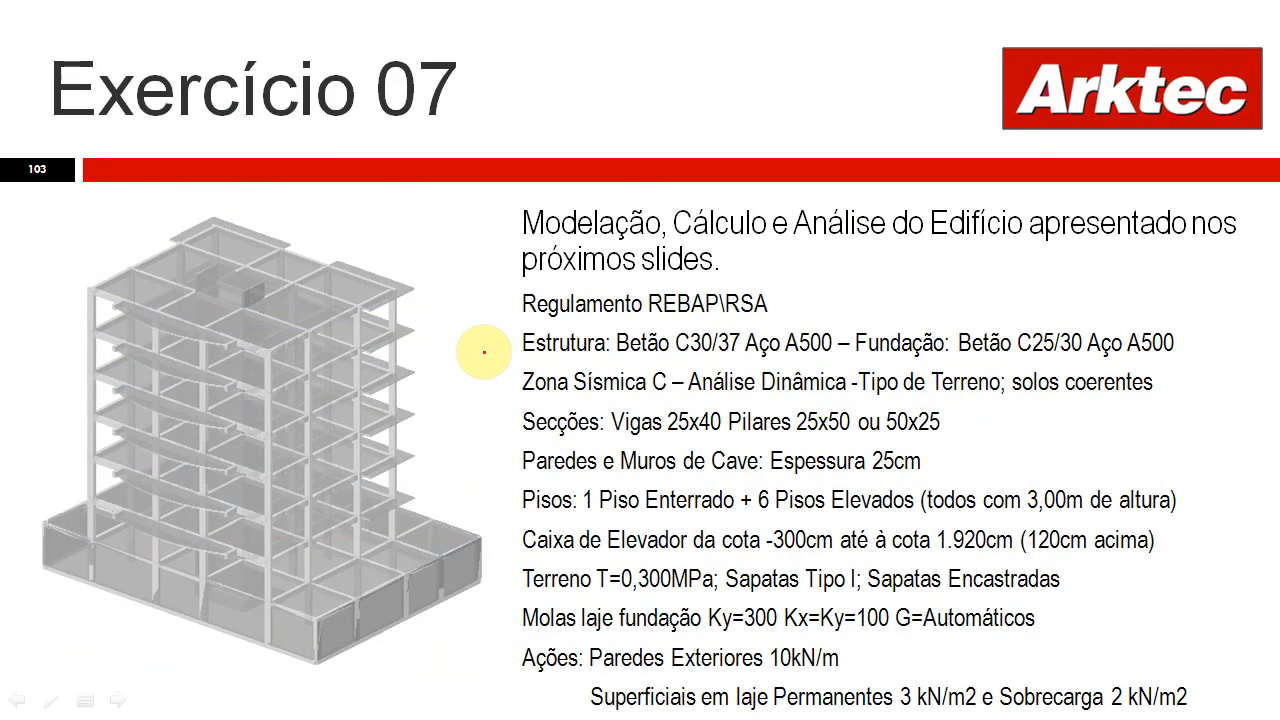
pyautogui.moveTo(508, 369)
pyautogui.mouseDown()
pyautogui.moveTo(1160, 356)
pyautogui.moveTo(1180, 402)
pyautogui.moveTo(512, 398)
pyautogui.moveTo(503, 371)
pyautogui.mouseUp()
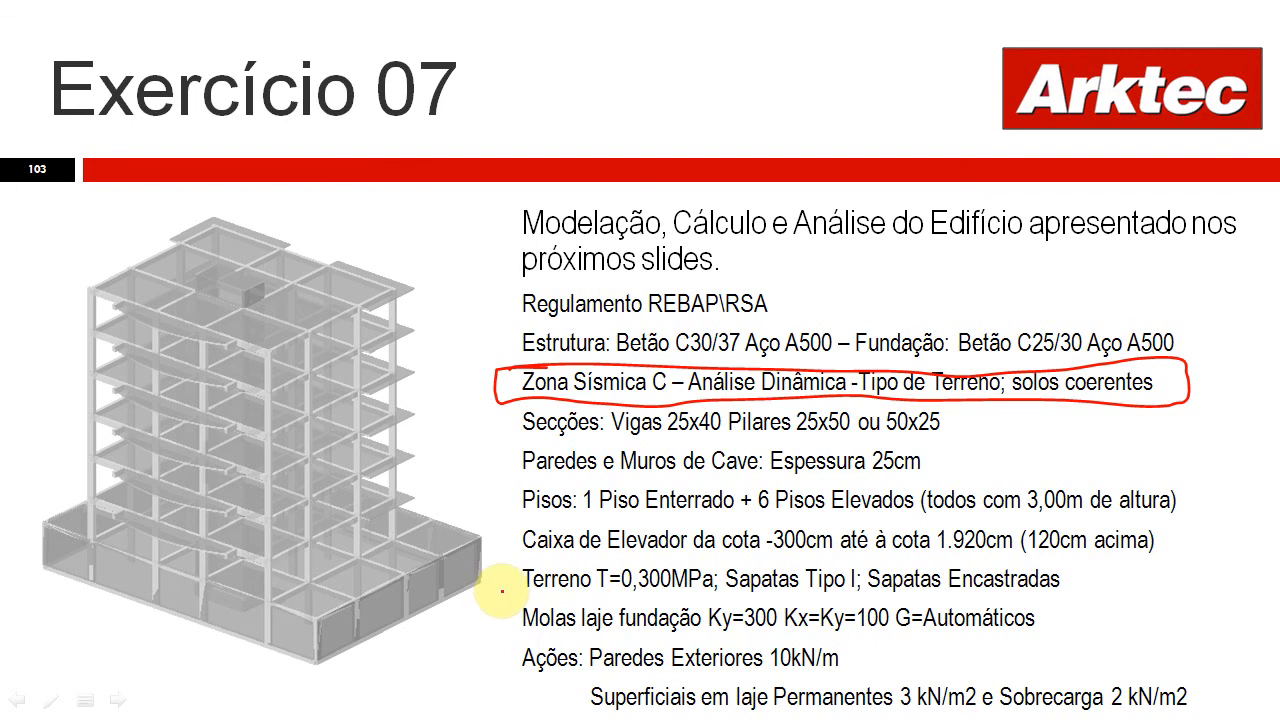
pyautogui.moveTo(506, 563)
pyautogui.mouseDown()
pyautogui.moveTo(700, 551)
pyautogui.moveTo(729, 586)
pyautogui.moveTo(556, 612)
pyautogui.moveTo(505, 582)
pyautogui.moveTo(540, 562)
pyautogui.mouseUp()
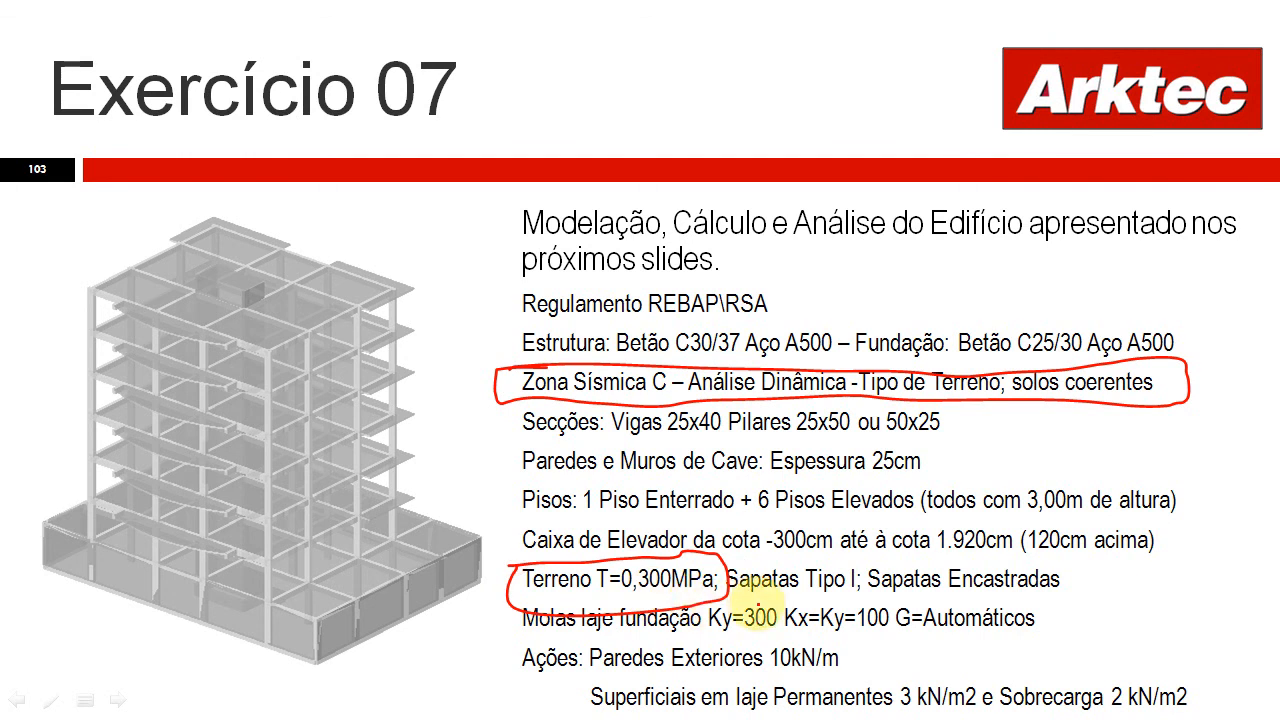
pyautogui.moveTo(735, 590)
pyautogui.mouseDown()
pyautogui.moveTo(872, 578)
pyautogui.moveTo(850, 562)
pyautogui.moveTo(800, 562)
pyautogui.moveTo(730, 588)
pyautogui.mouseUp()
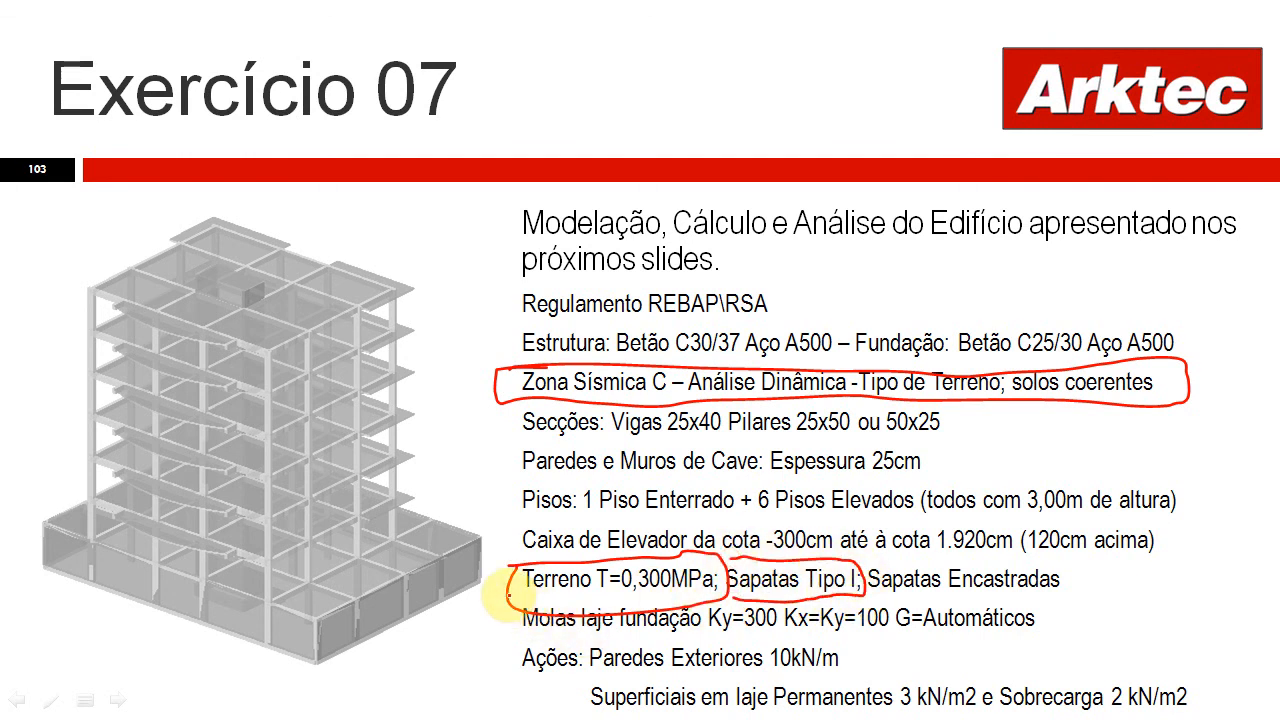
pyautogui.moveTo(507, 592)
pyautogui.mouseDown()
pyautogui.moveTo(565, 634)
pyautogui.moveTo(1055, 630)
pyautogui.moveTo(1040, 602)
pyautogui.moveTo(866, 596)
pyautogui.mouseUp()
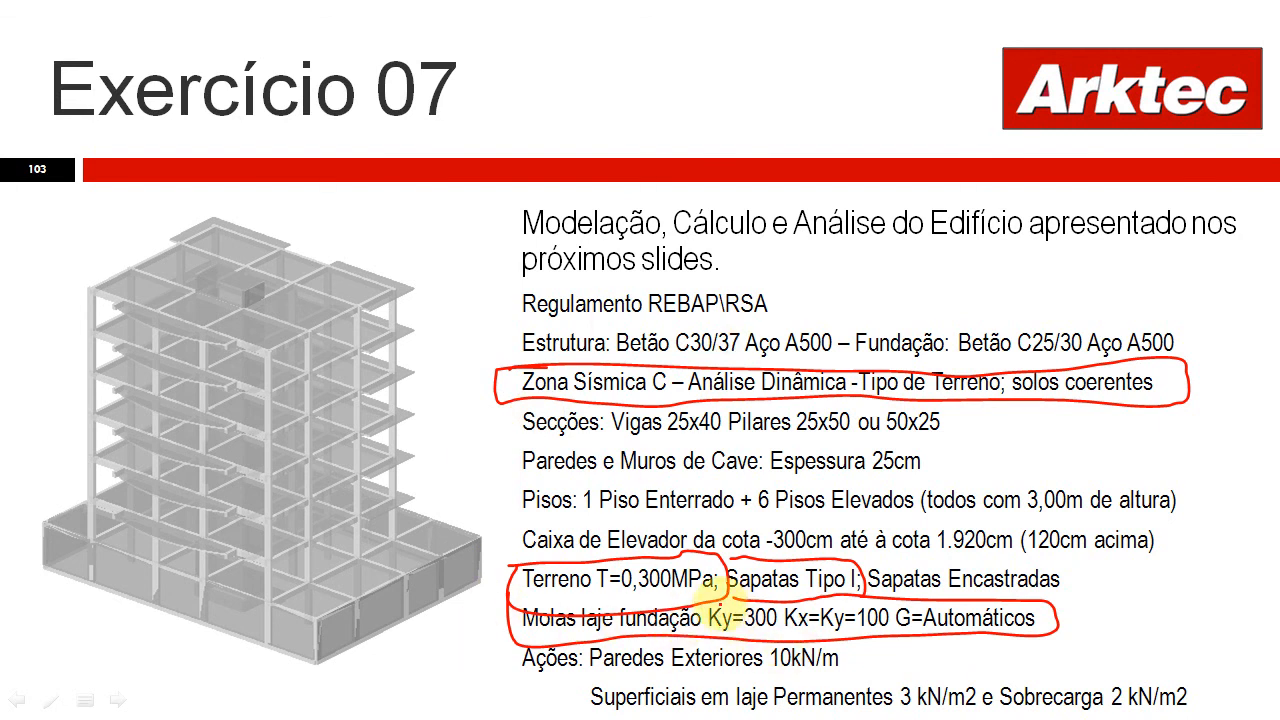
pyautogui.hotkey('alt', 'Tab')
pyautogui.hotkey('alt', 'Tab')
pyautogui.hotkey('alt', 'Tab')
pyautogui.hotkey('alt', 'Tab')
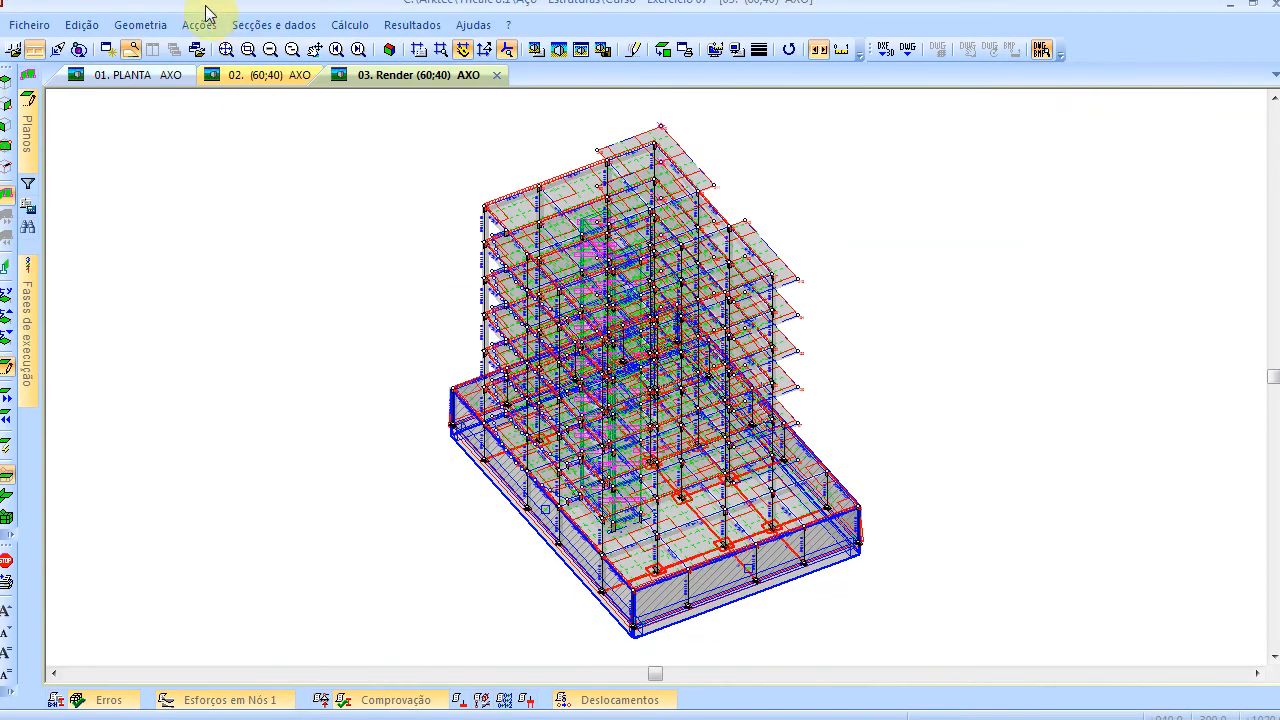
# Confirm the general foundation calculation options with an allowable ground stress of 0,300 MPa and TIPO I isolated footings
pyautogui.click(28, 205)
pyautogui.click(102, 308)
pyautogui.doubleClick(106, 311)
pyautogui.moveTo(511, 514); pyautogui.dragTo(157, 528)
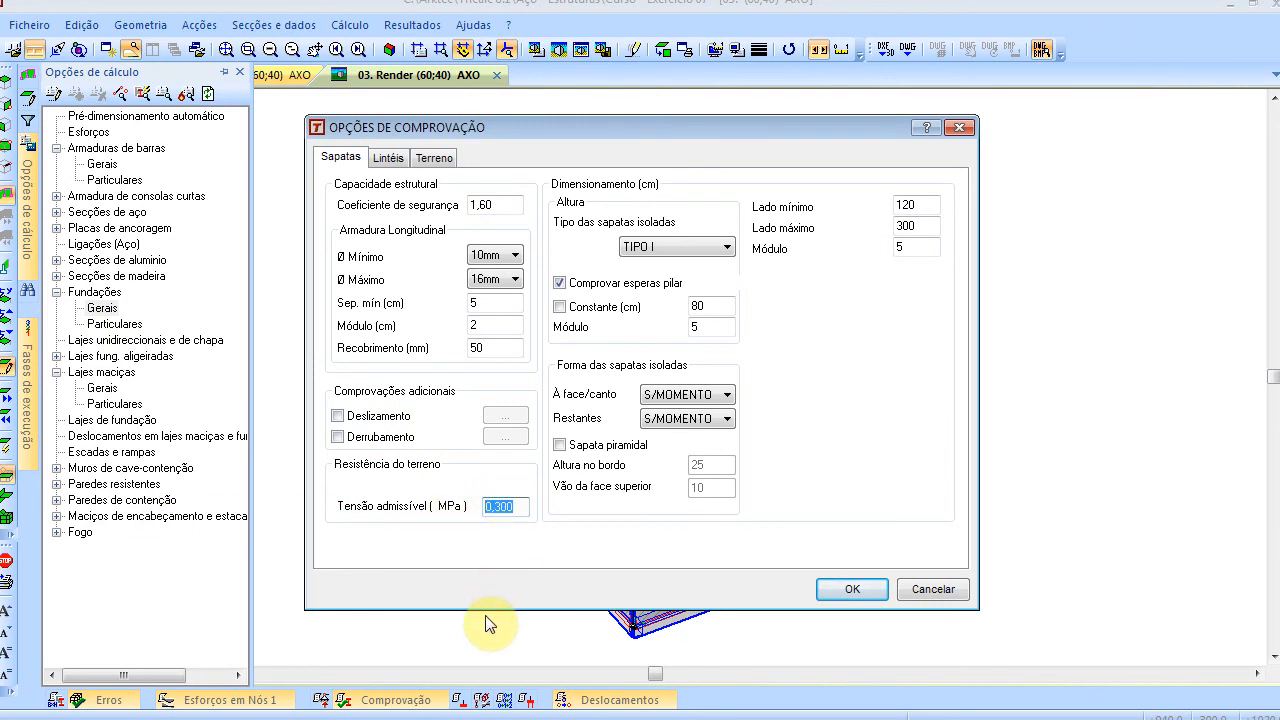
pyautogui.click(695, 249)
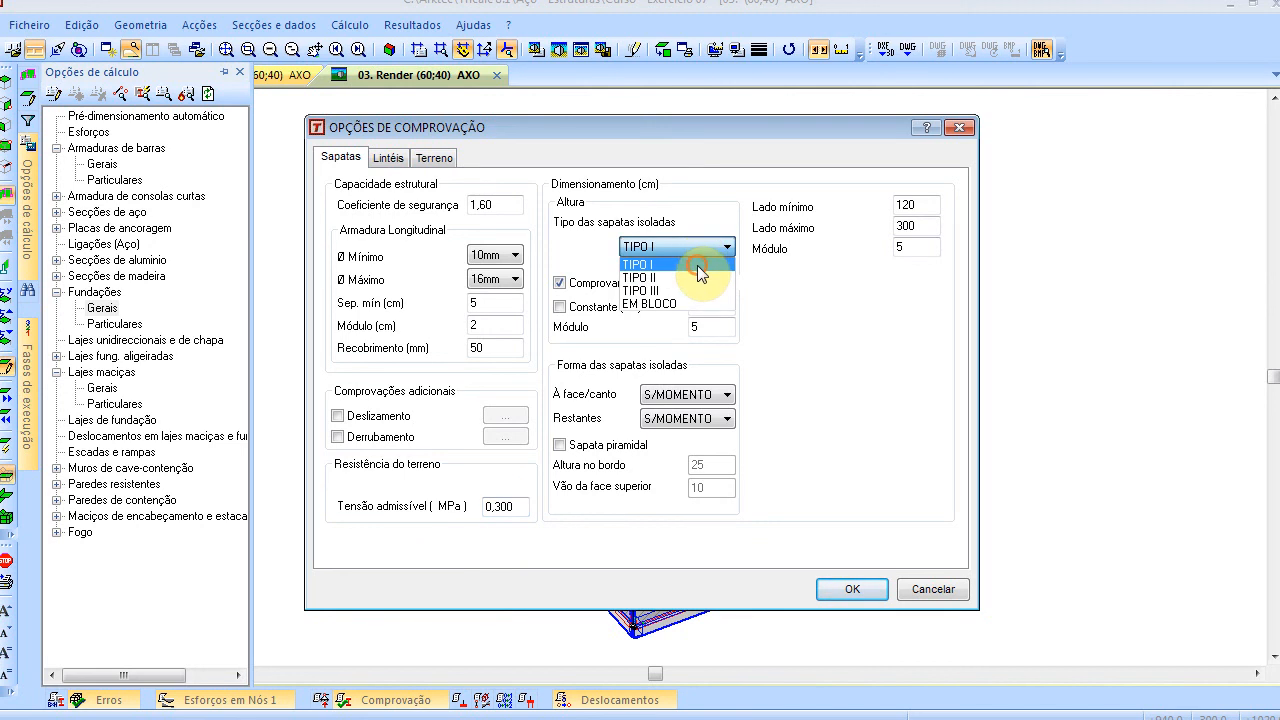
pyautogui.click(699, 265)
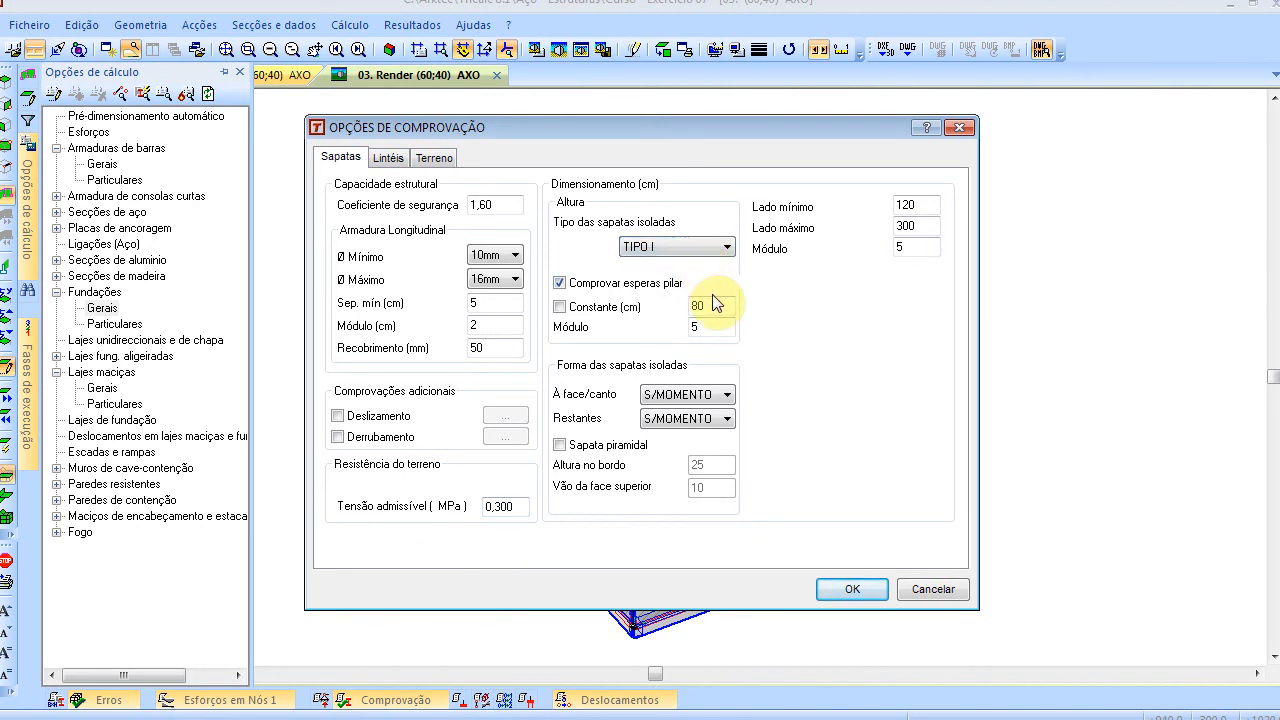
pyautogui.click(870, 598)
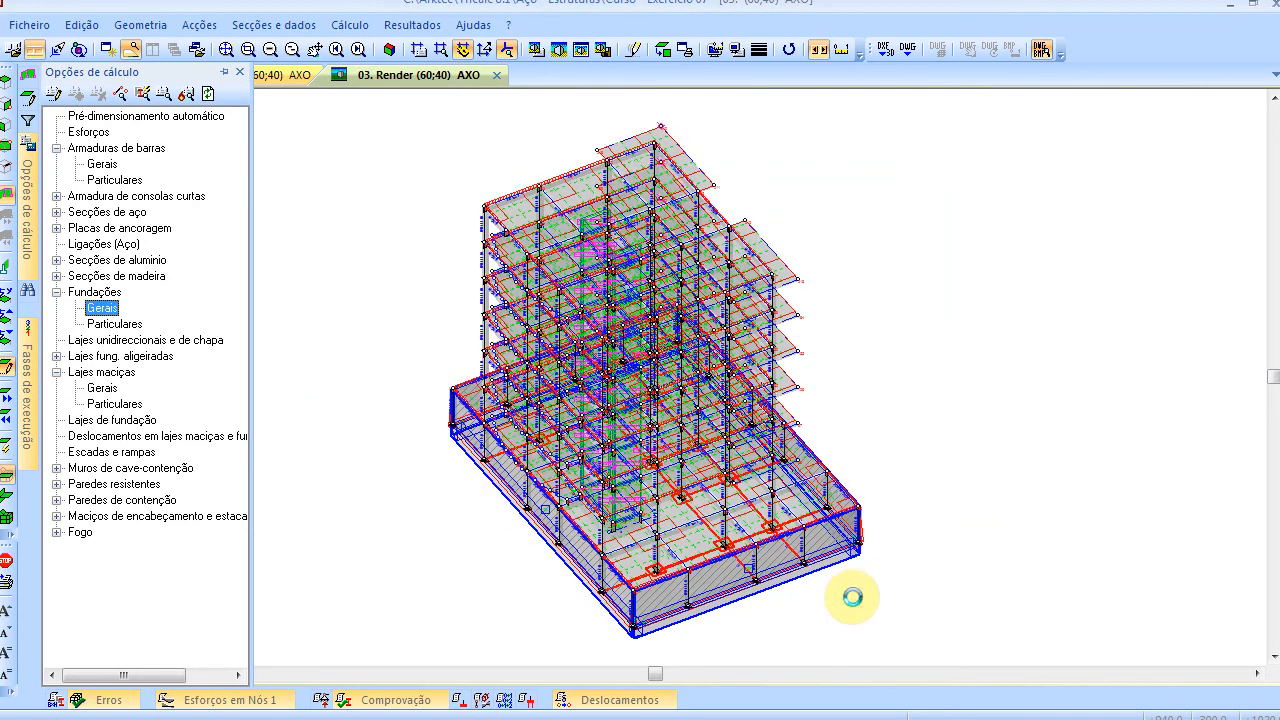
# Open the foundation slab and floating beam characteristics and recalculate the material constants according to the material and regulations
pyautogui.click(280, 25)
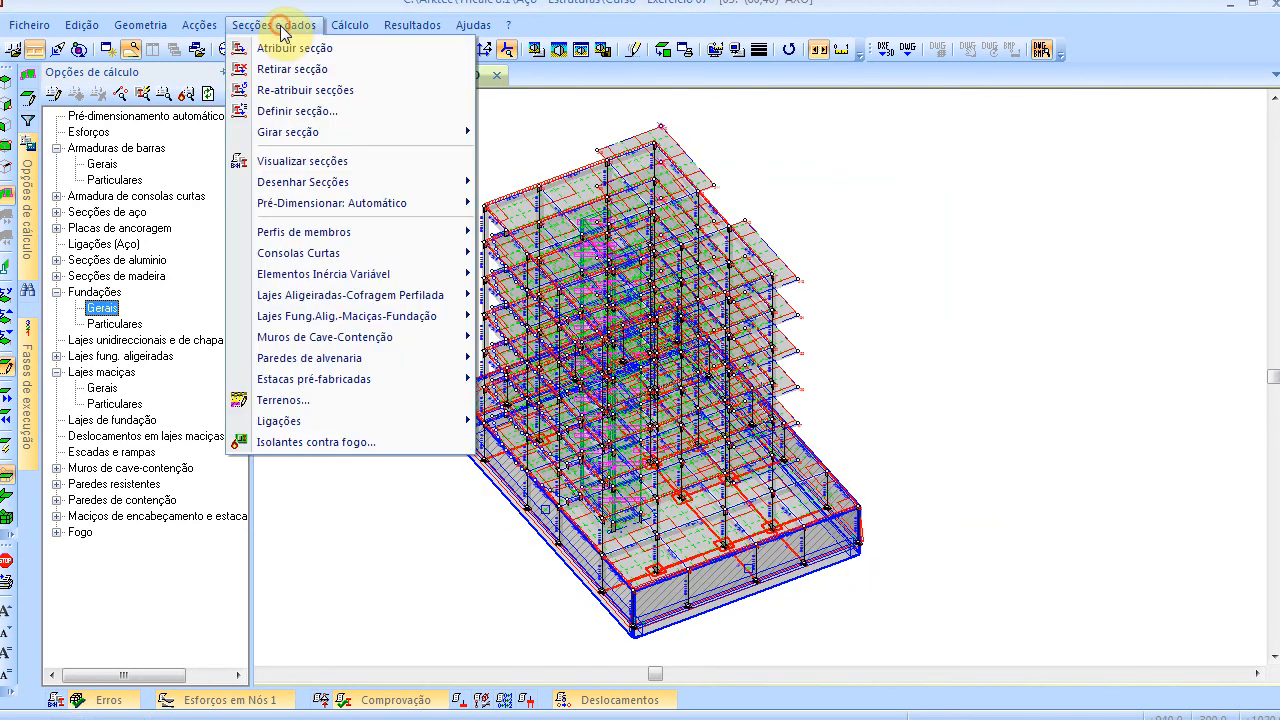
pyautogui.moveTo(338, 318)
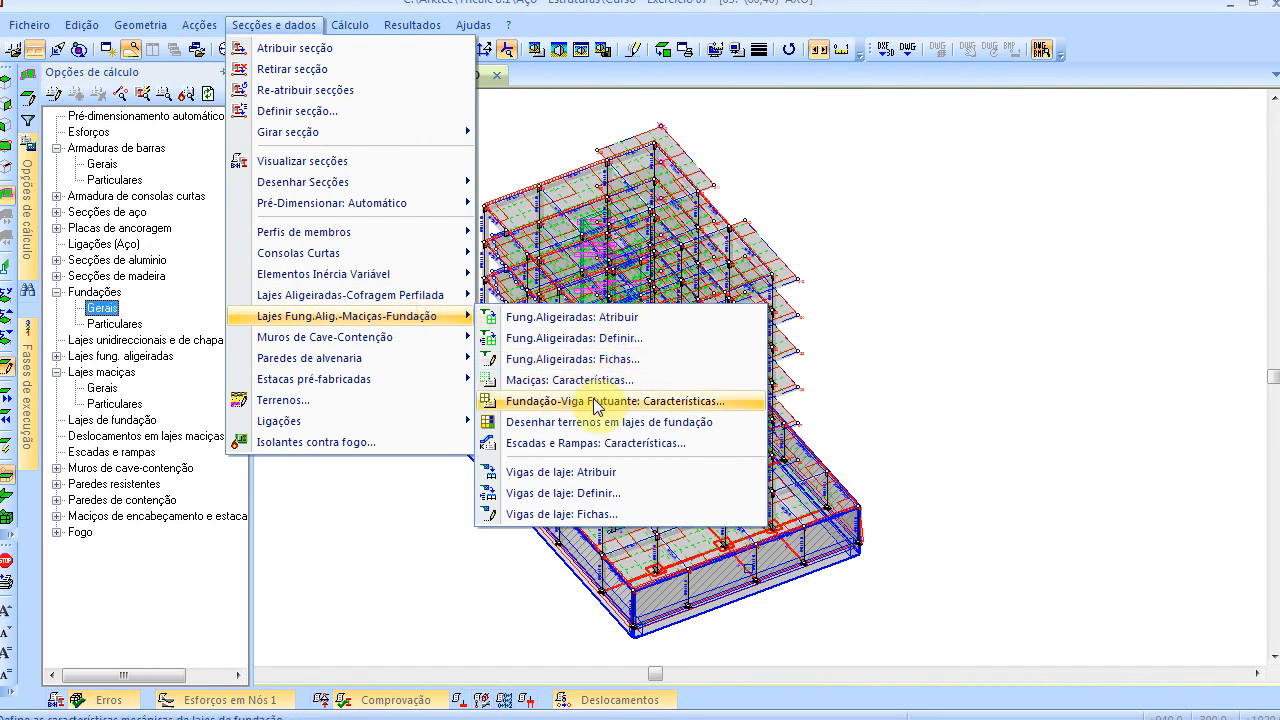
pyautogui.click(697, 402)
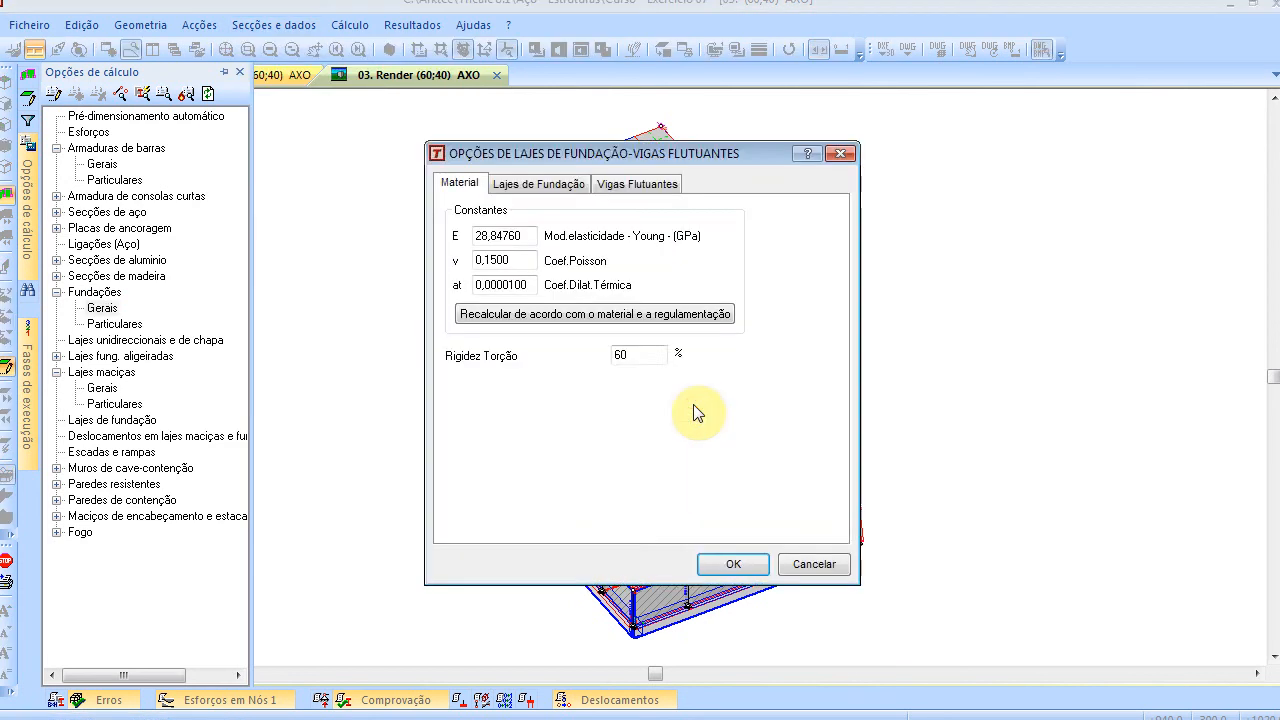
pyautogui.click(533, 316)
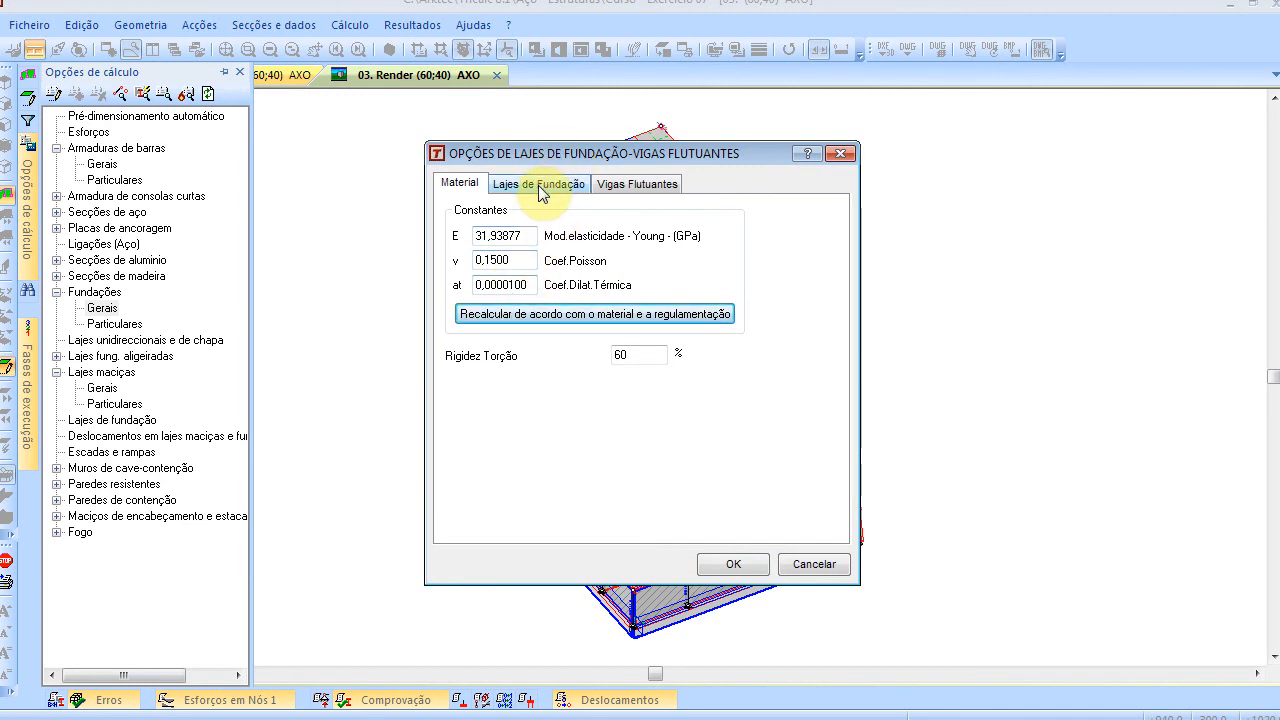
# Set the general foundation slab ground stiffness to Kx 100, Ky 300 and Kz 100 MPa/m and the ground stress to 0,300 MPa
pyautogui.click(541, 186)
pyautogui.moveTo(523, 421); pyautogui.dragTo(423, 423)
pyautogui.moveTo(538, 449); pyautogui.dragTo(434, 443)
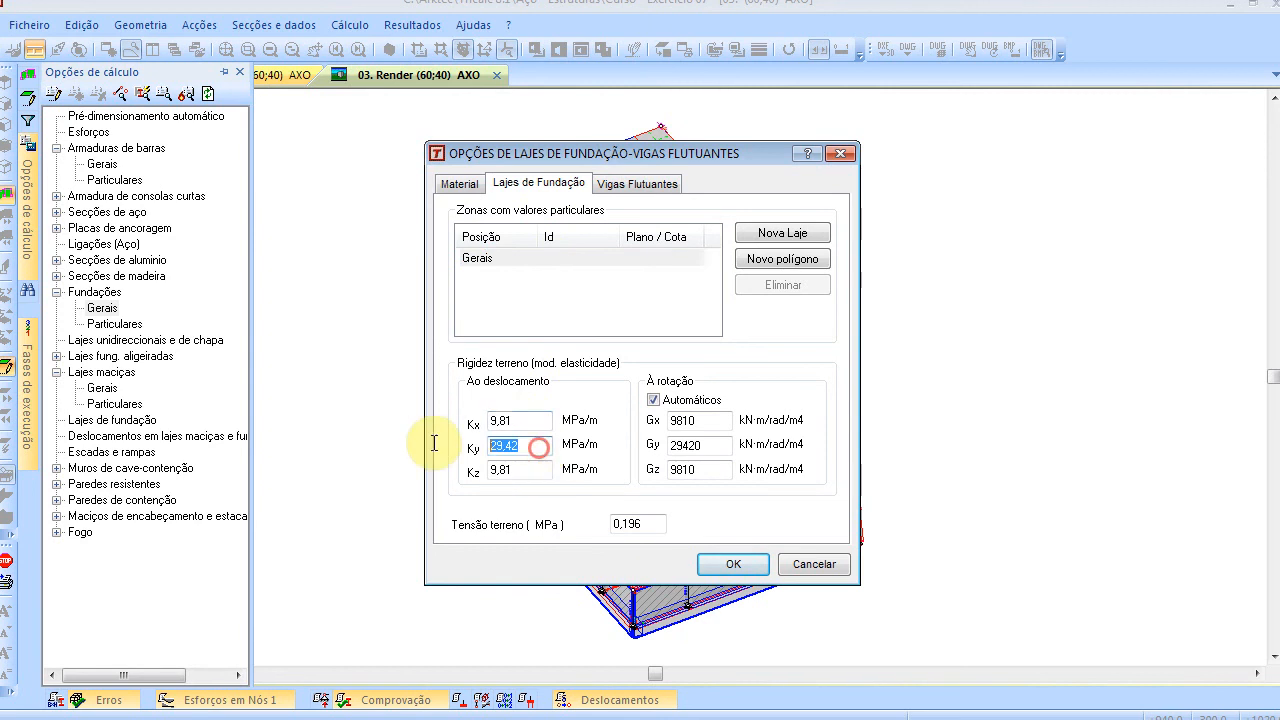
pyautogui.write('300')
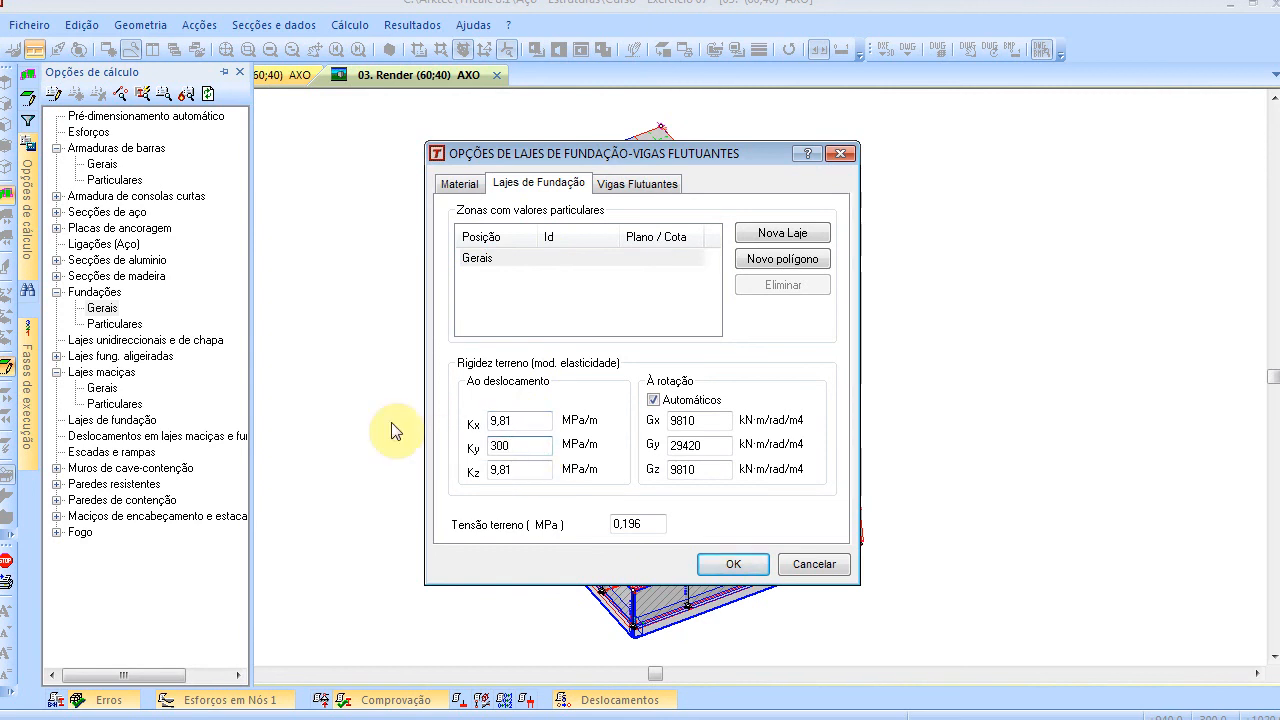
pyautogui.moveTo(535, 420); pyautogui.dragTo(443, 416)
pyautogui.write('100')
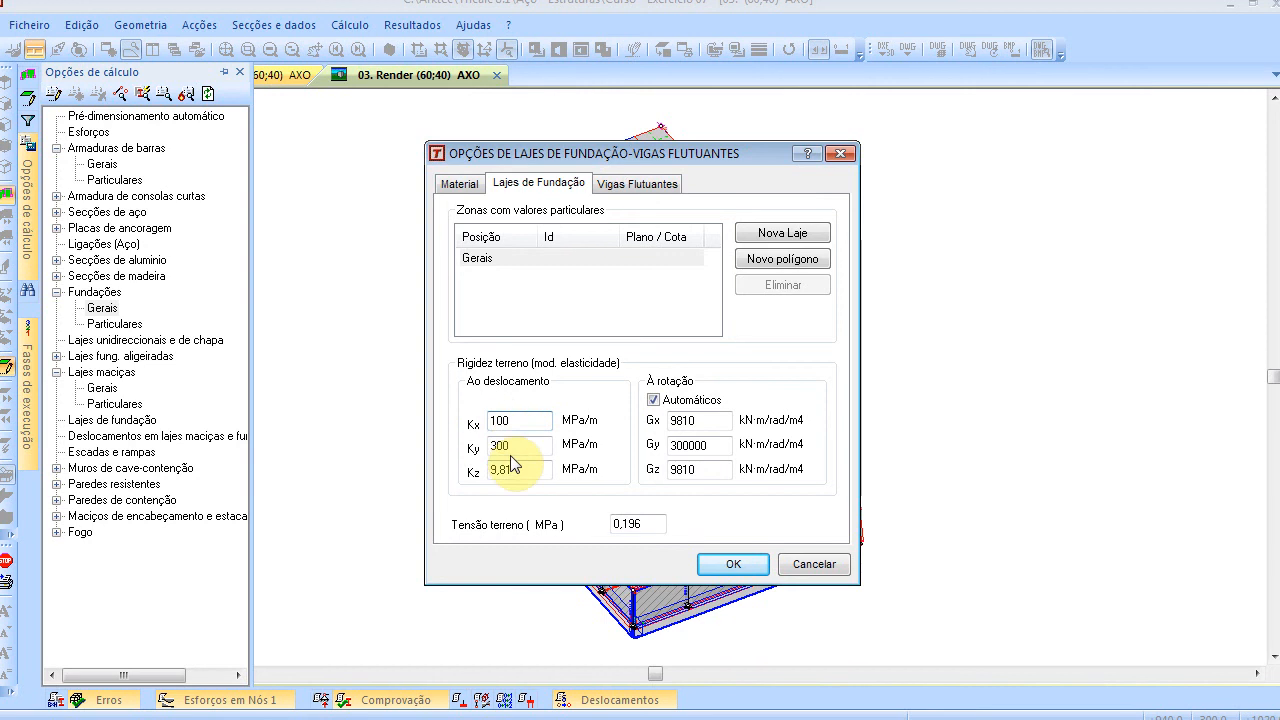
pyautogui.moveTo(545, 469); pyautogui.dragTo(330, 469)
pyautogui.write('100')
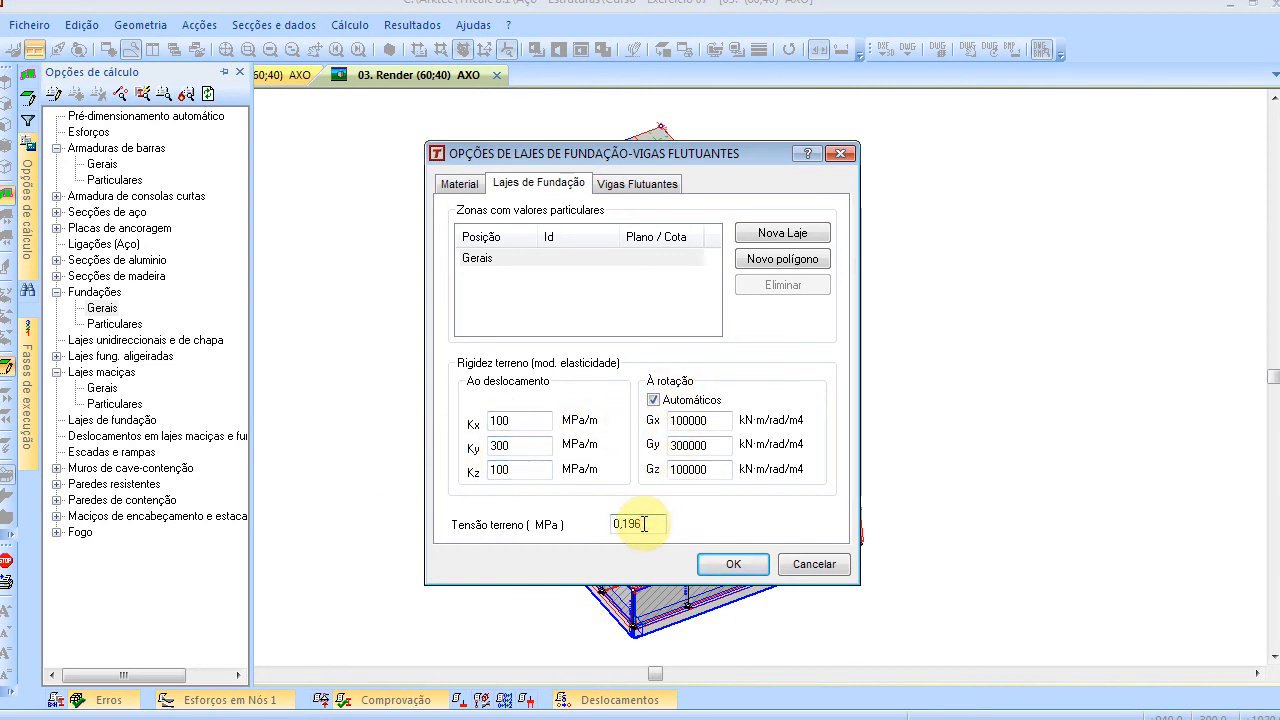
pyautogui.write('300')
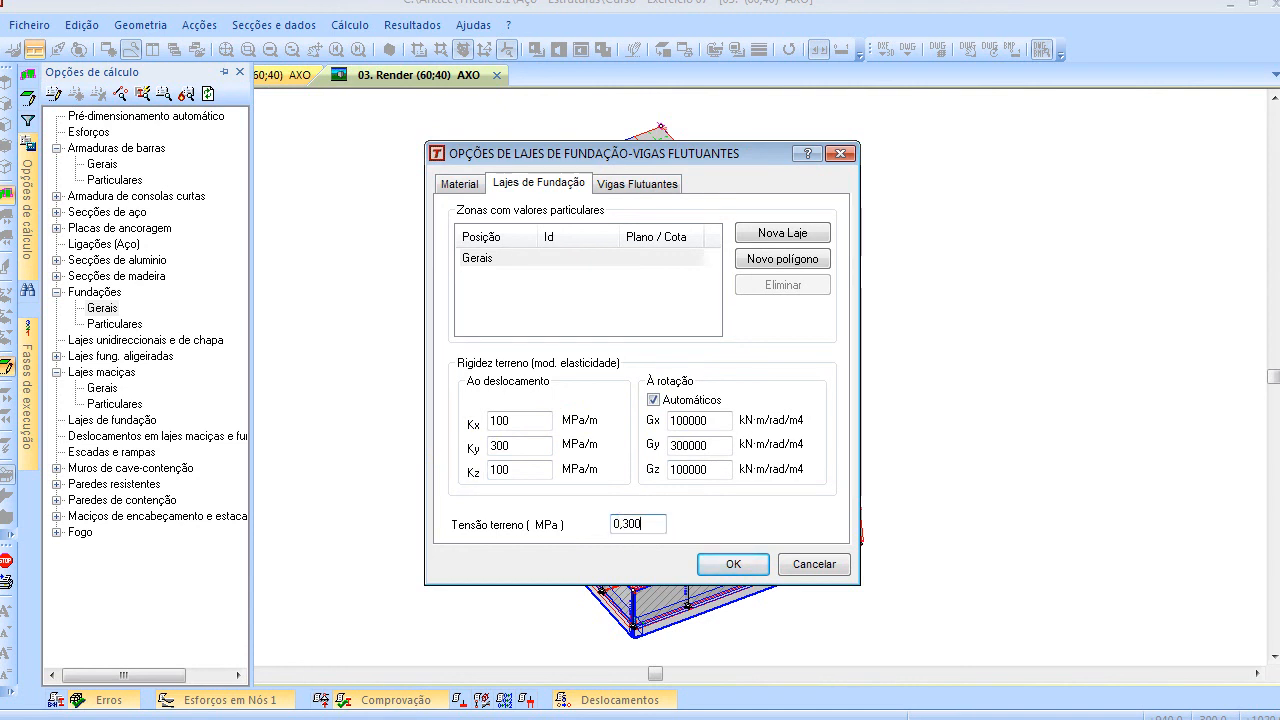
pyautogui.click(736, 570)
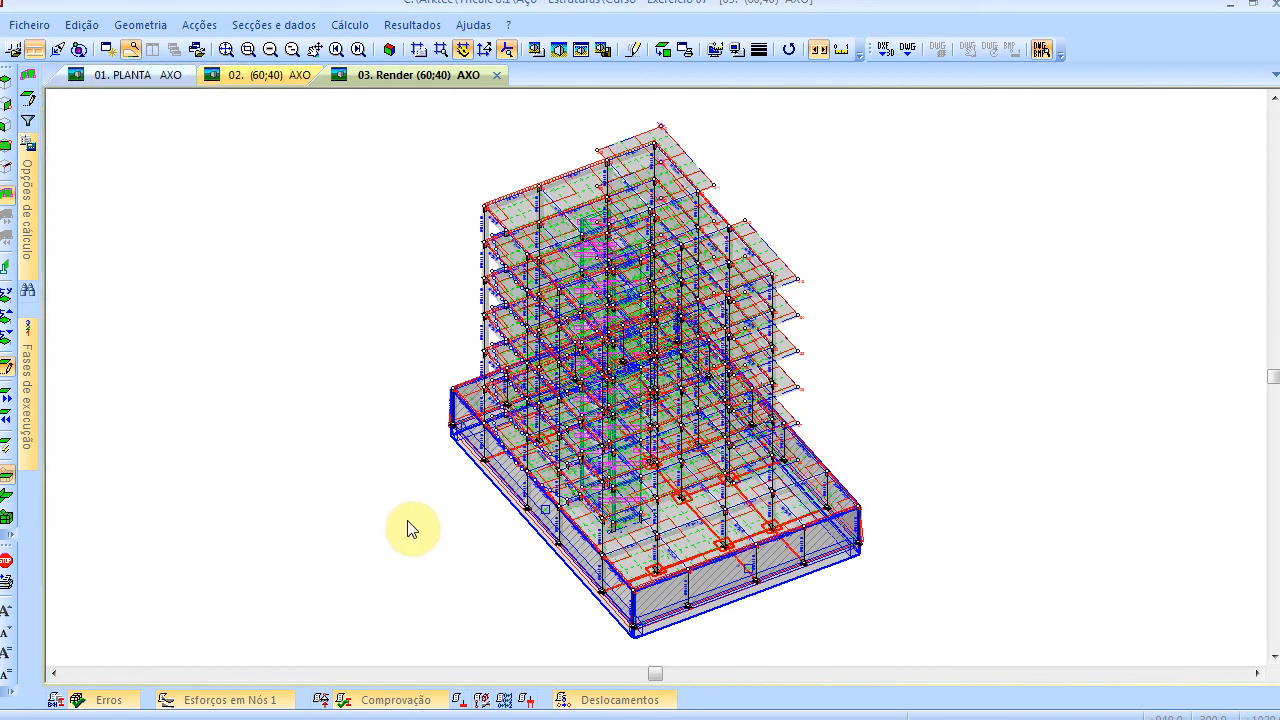
# Switch to the Exercício 07 slide in PowerPoint and tick off the ground stress, footing type and foundation slab spring requirements
pyautogui.hotkey('alt', 'Tab')
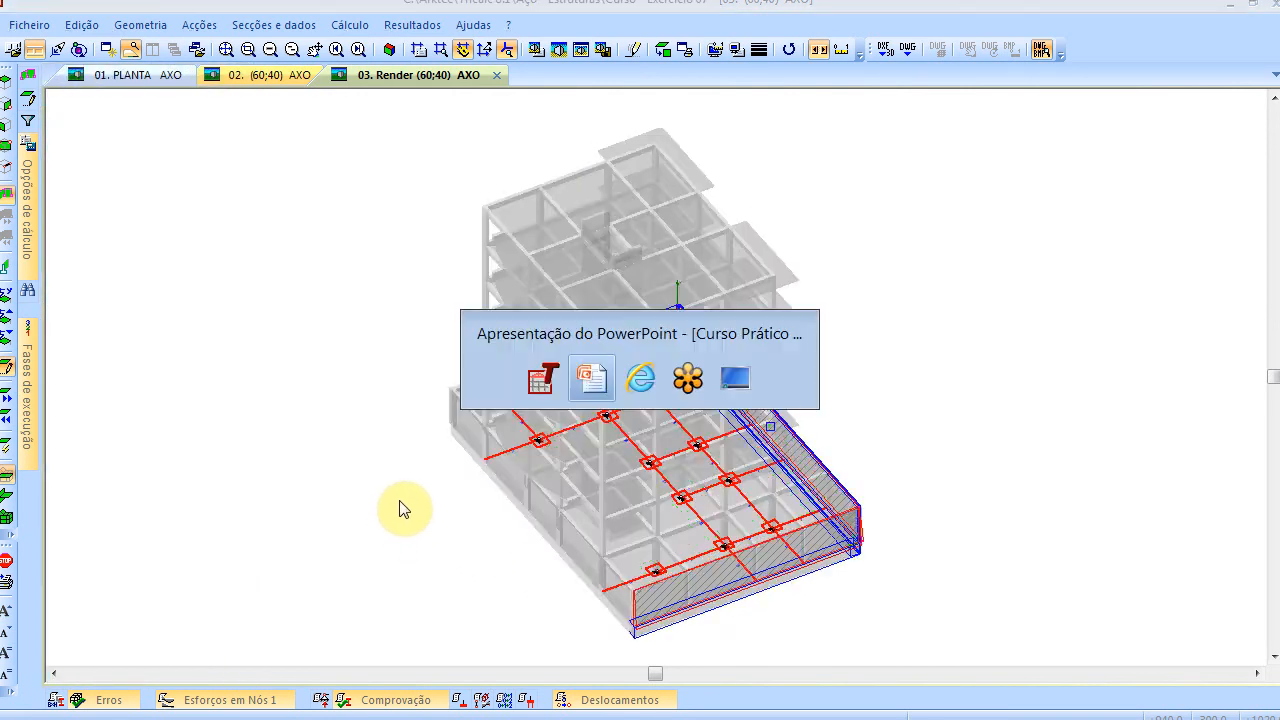
pyautogui.click(1238, 10)
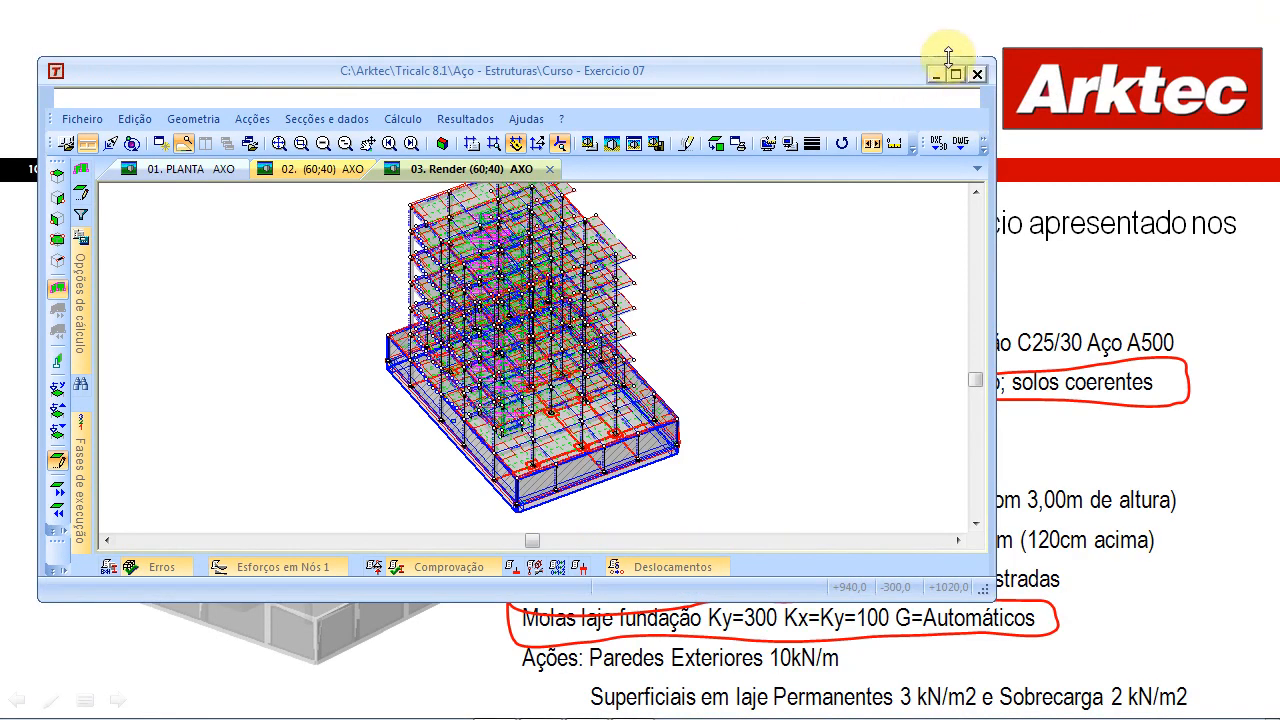
pyautogui.click(936, 74)
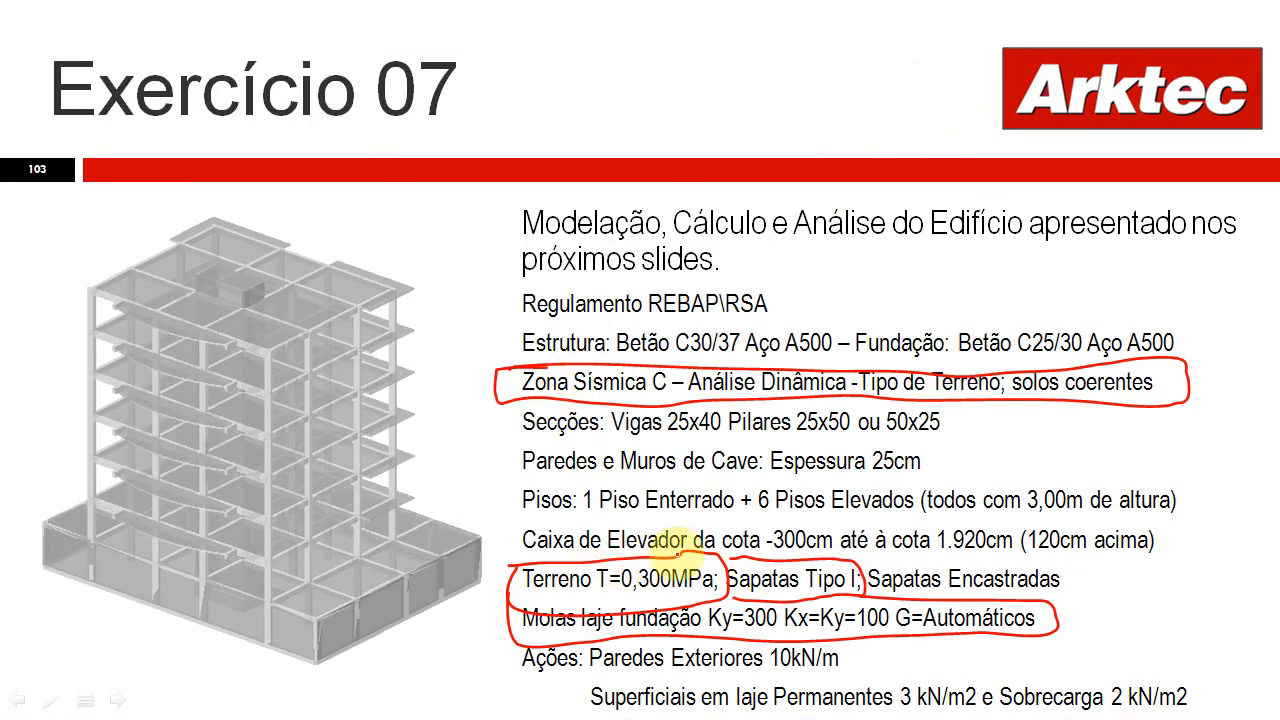
pyautogui.moveTo(690, 550)
pyautogui.mouseDown()
pyautogui.moveTo(686, 533)
pyautogui.moveTo(760, 548)
pyautogui.mouseUp()
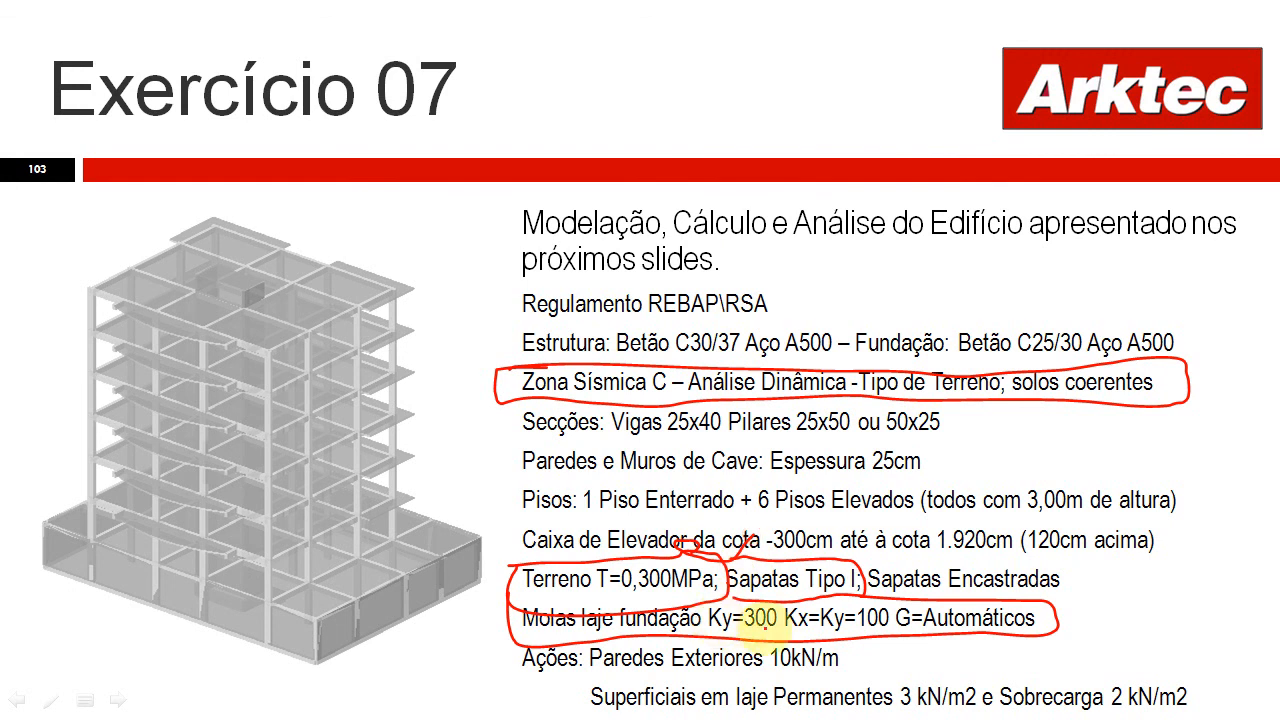
pyautogui.moveTo(838, 546)
pyautogui.mouseDown()
pyautogui.moveTo(886, 543)
pyautogui.moveTo(862, 568)
pyautogui.mouseUp()
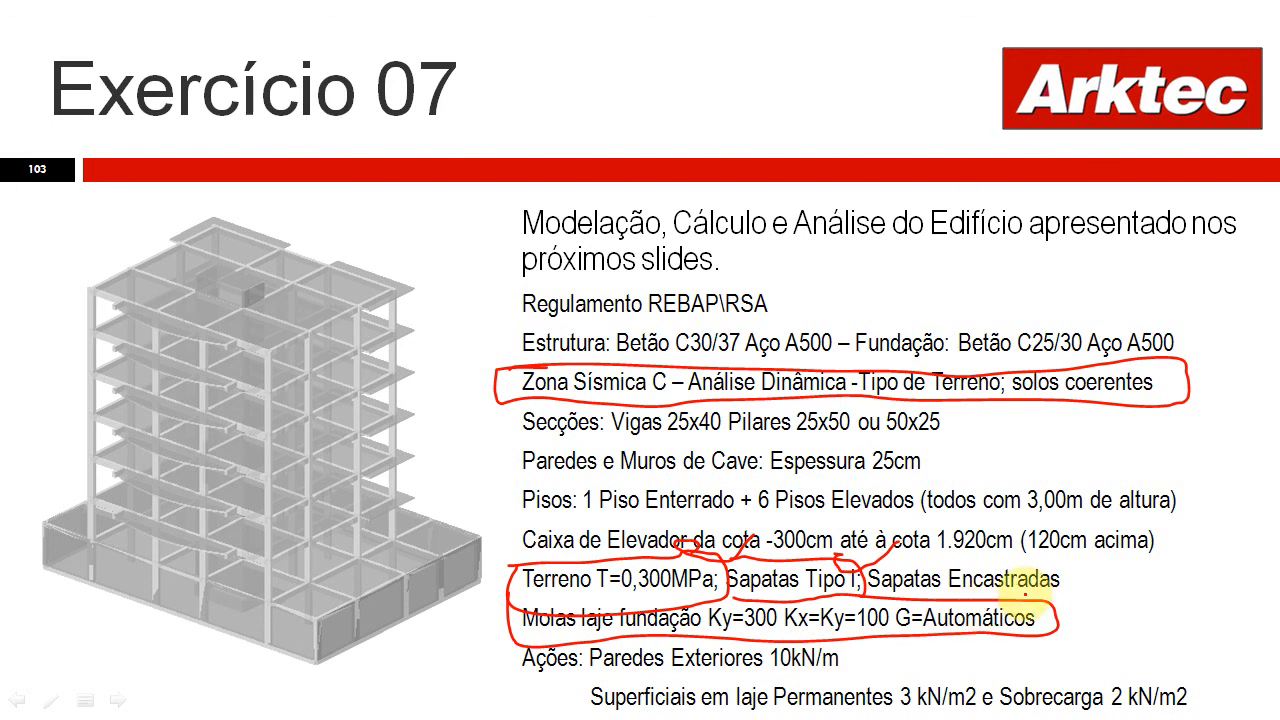
pyautogui.moveTo(997, 603); pyautogui.dragTo(1085, 598)
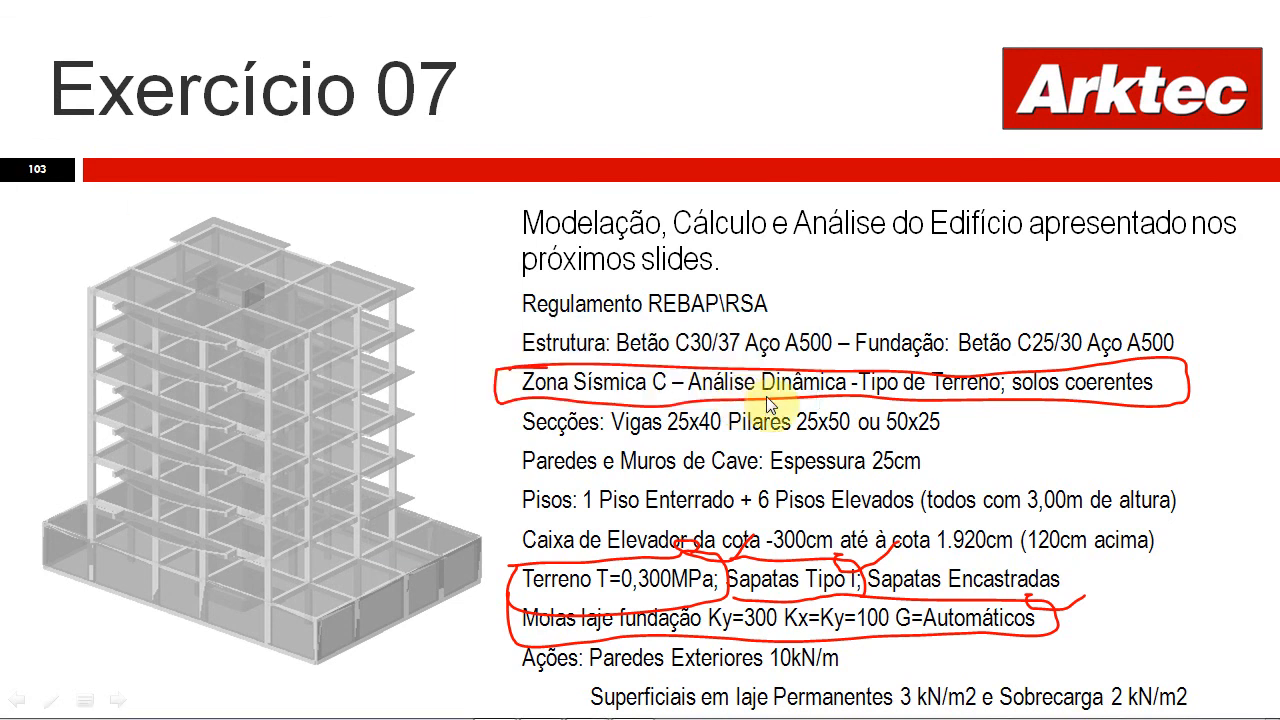
# Switch back to Tricalc and enlarge its window to fill the screen
pyautogui.hotkey('alt', 'Tab')
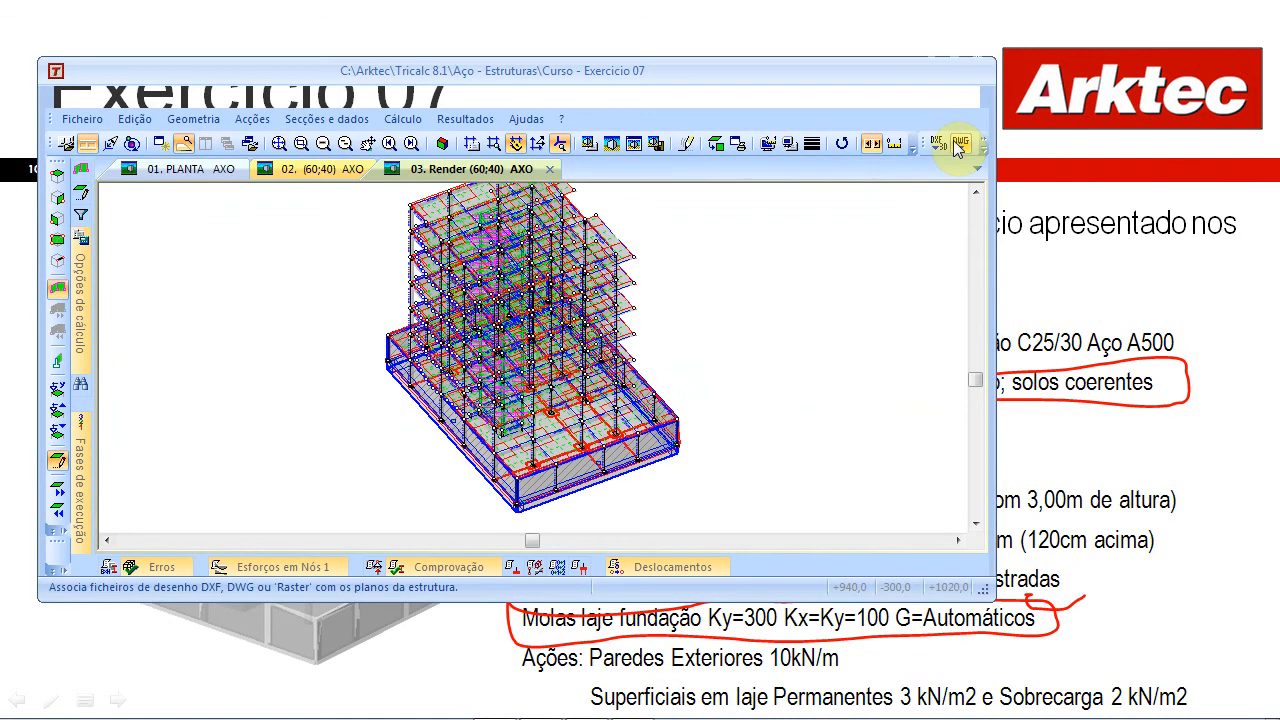
pyautogui.click(958, 57)
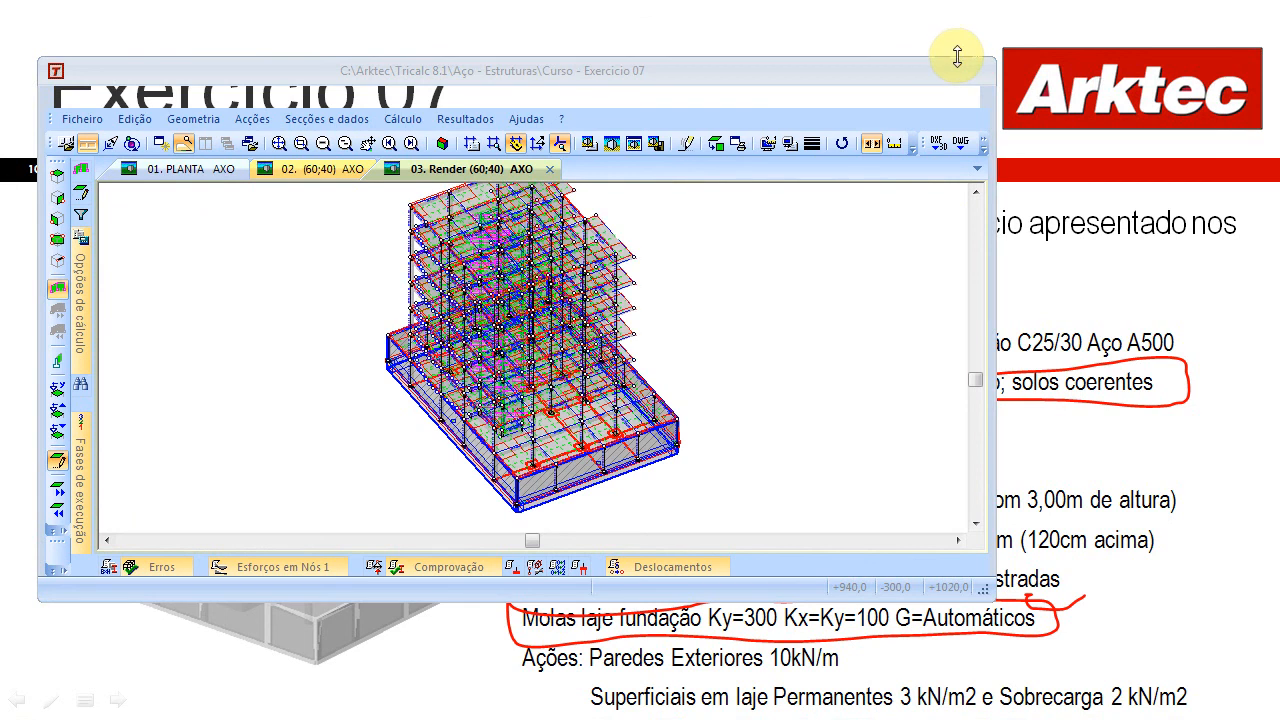
pyautogui.moveTo(982, 57); pyautogui.dragTo(1042, 38)
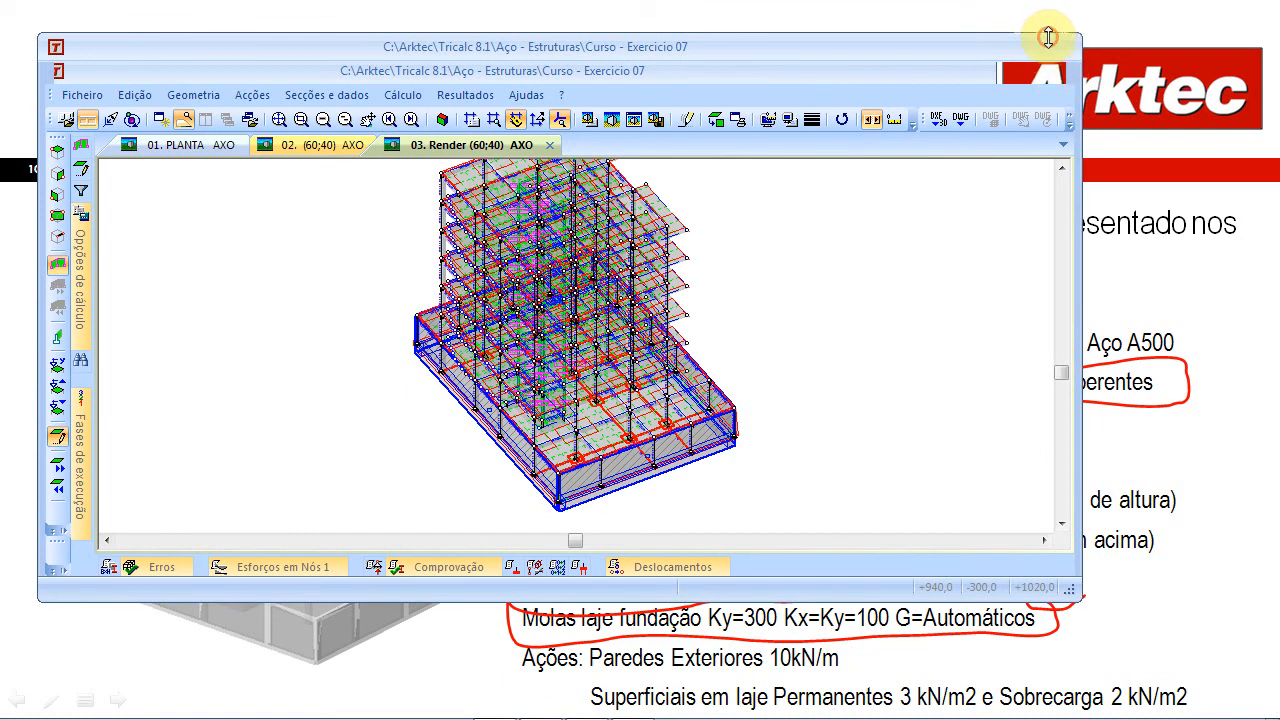
pyautogui.moveTo(1047, 12); pyautogui.dragTo(1048, 10)
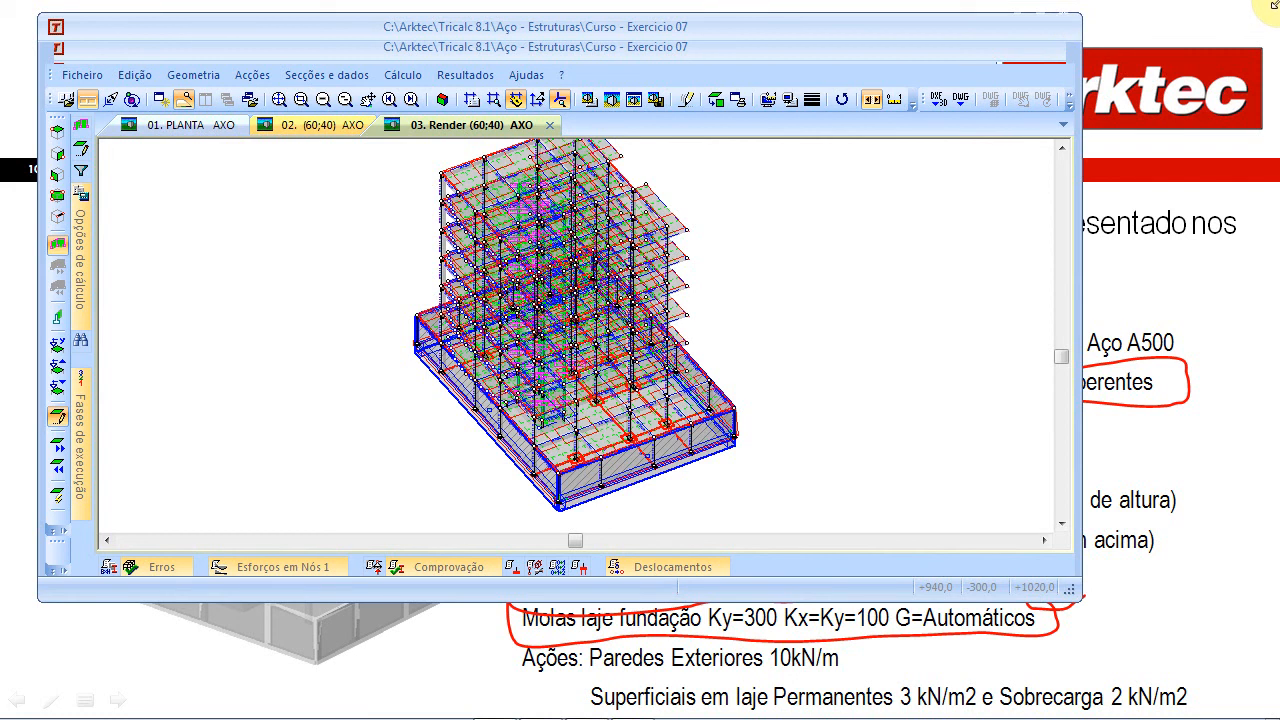
pyautogui.moveTo(1081, 14); pyautogui.dragTo(1270, 4)
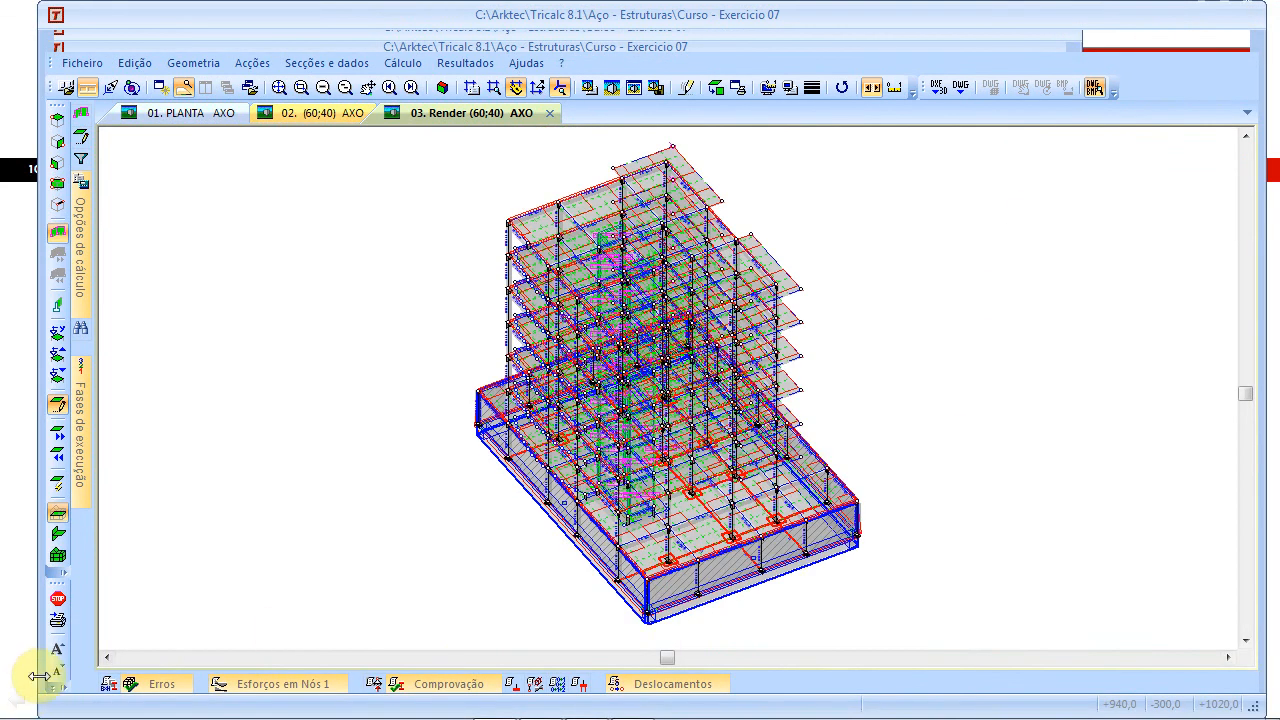
pyautogui.moveTo(38, 676); pyautogui.dragTo(5, 663)
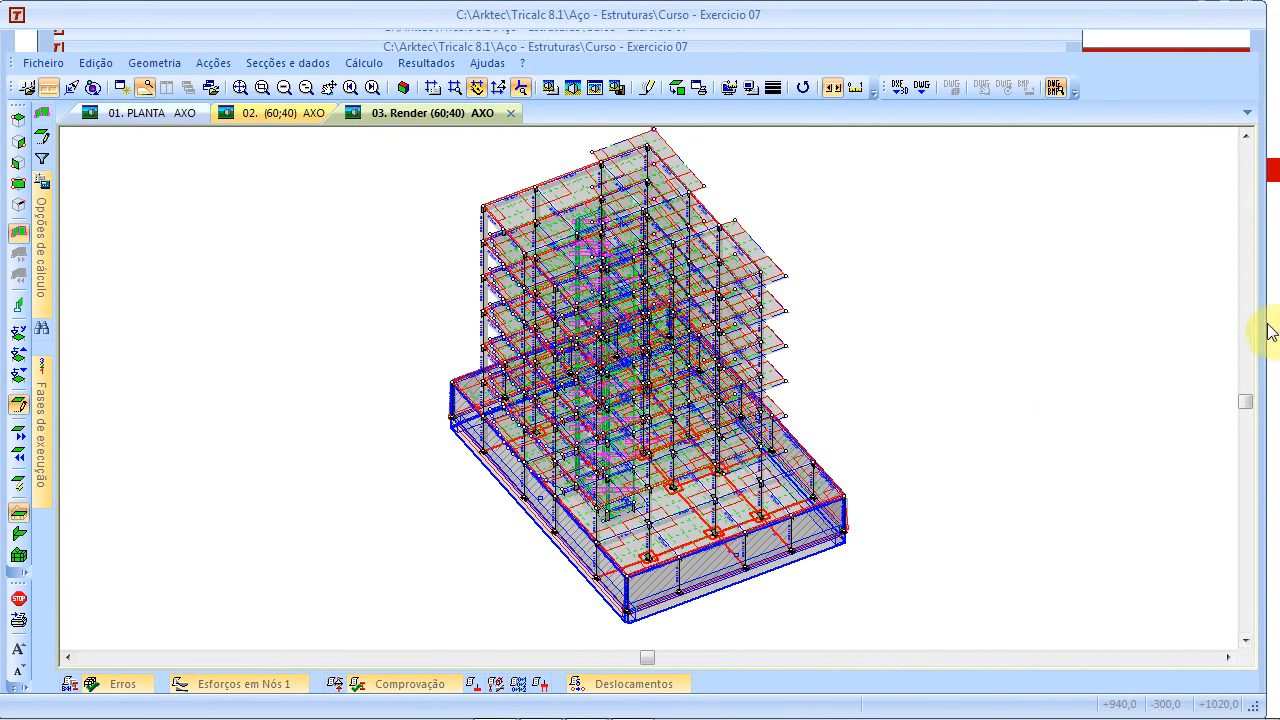
pyautogui.moveTo(1265, 319); pyautogui.dragTo(1278, 322)
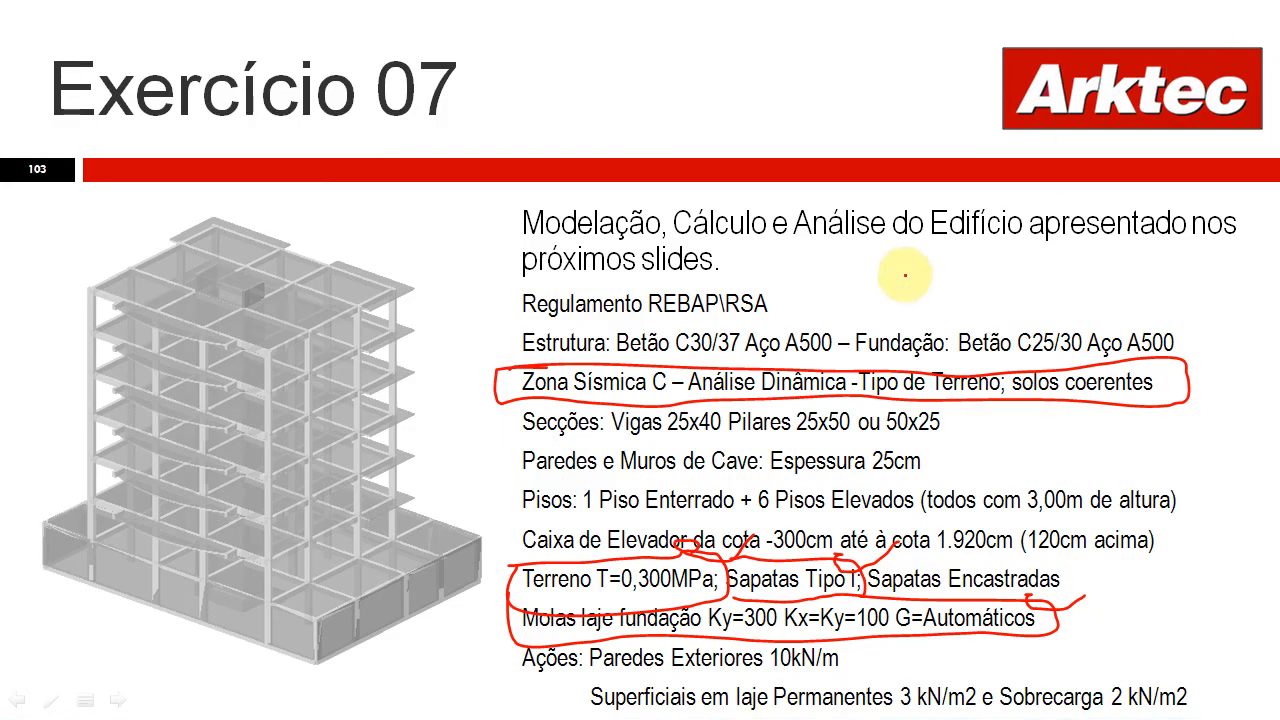
# Minimize the GoToMeeting browser window and end the PowerPoint slide show
pyautogui.hotkey('alt', 'Tab')
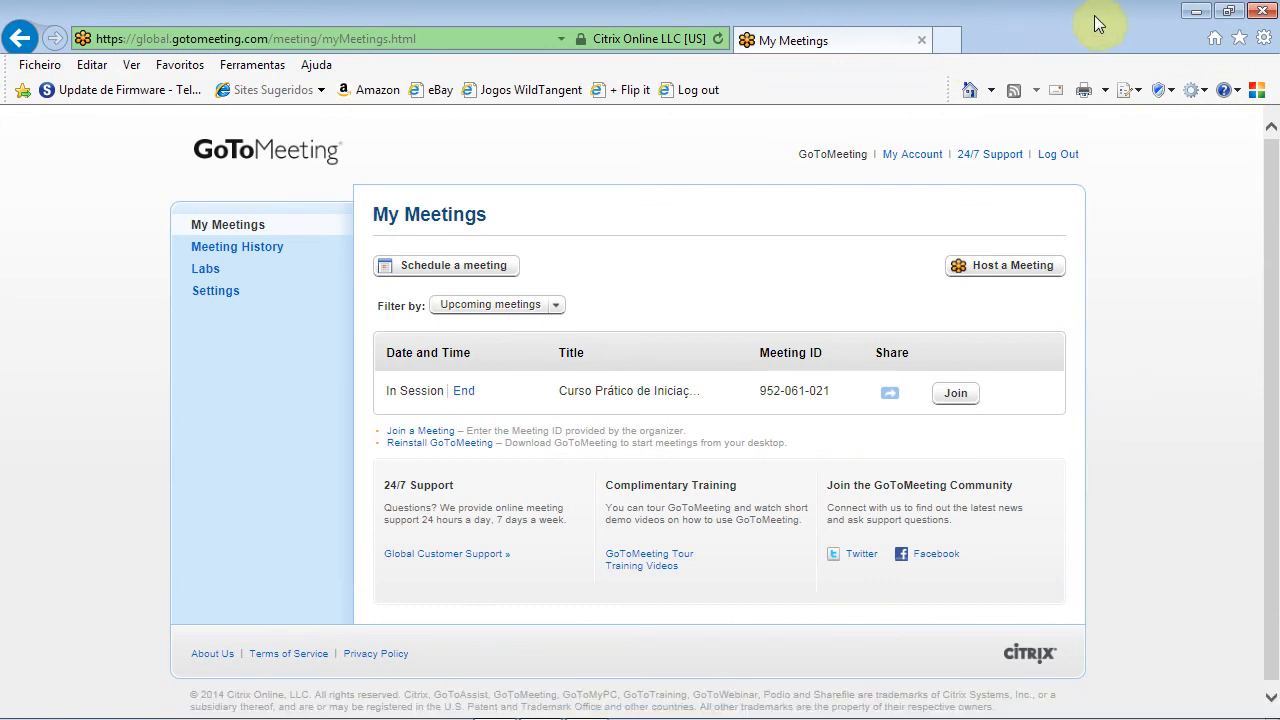
pyautogui.click(1190, 12)
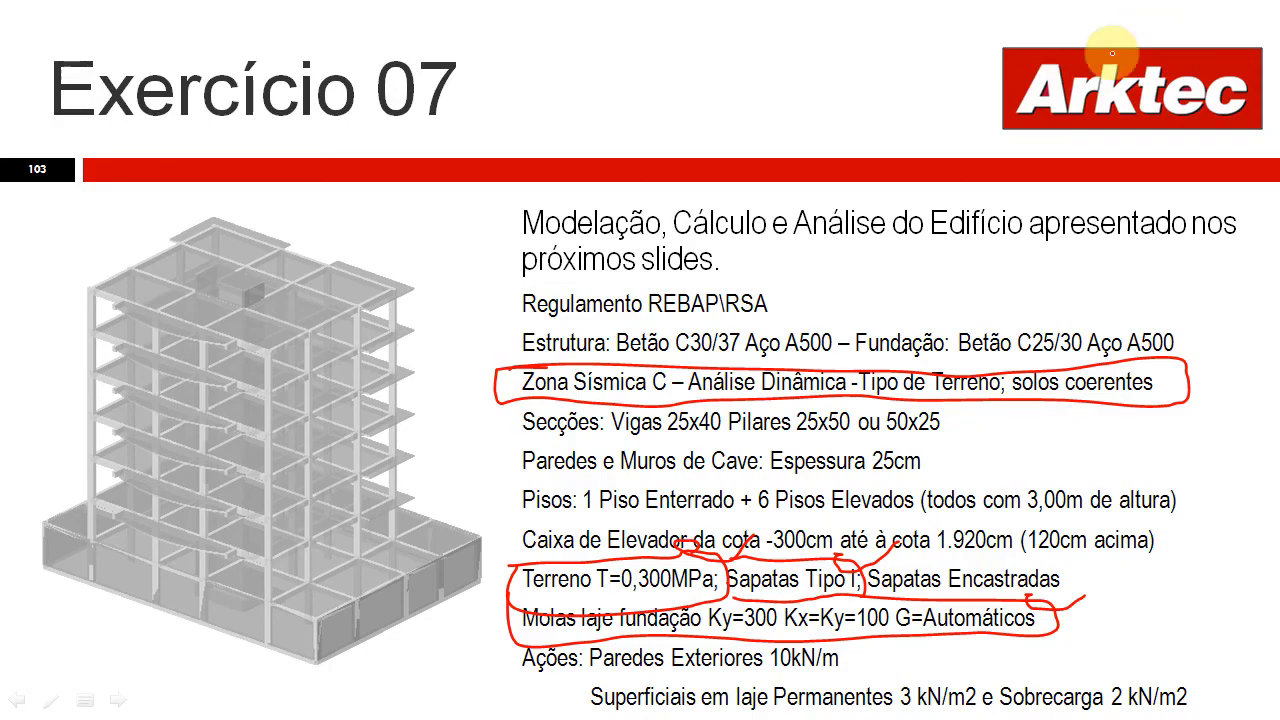
pyautogui.press('Escape')
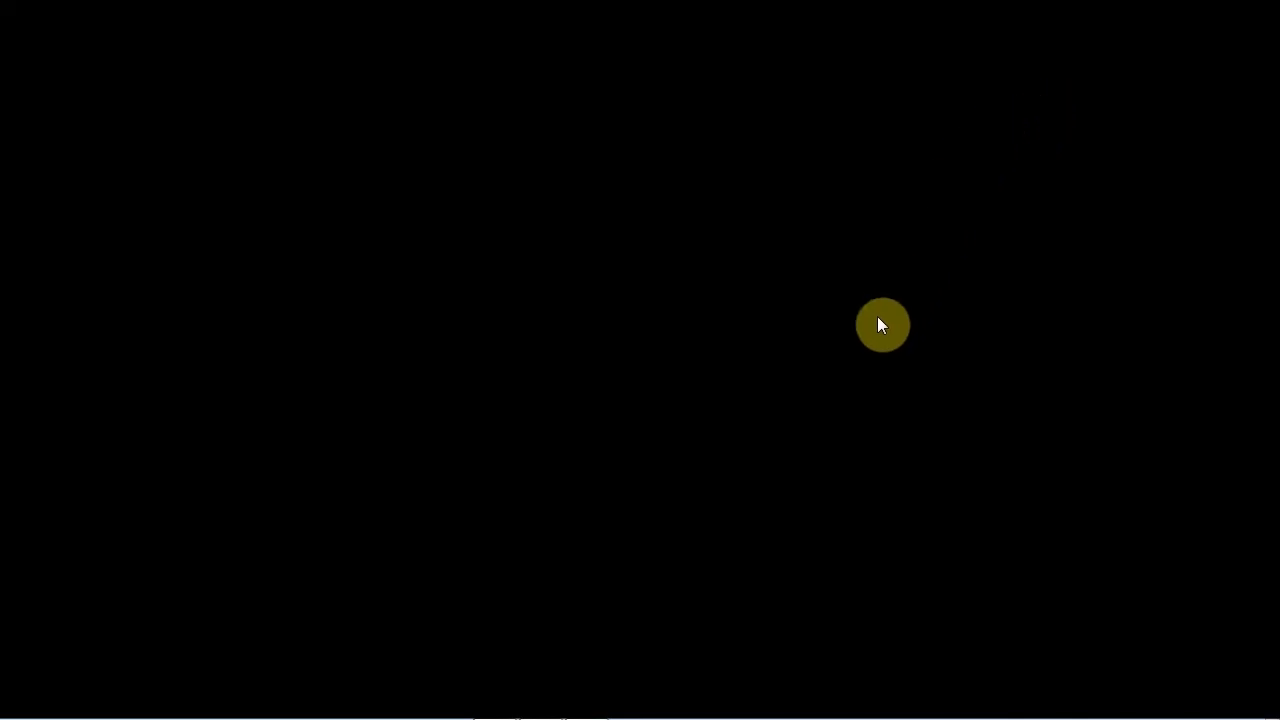
# Start Tricalc 8.1 from the Arktec programs and accept its legal notice
pyautogui.moveTo(722, 718)
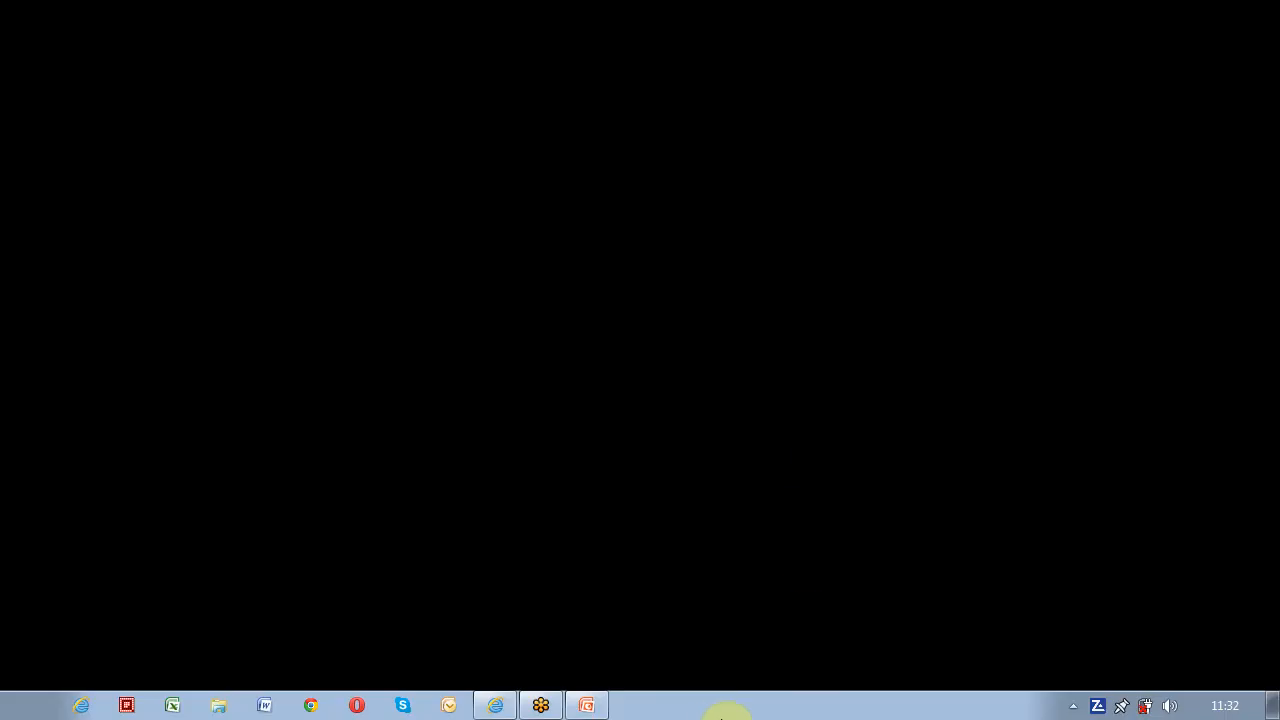
pyautogui.click(17, 708)
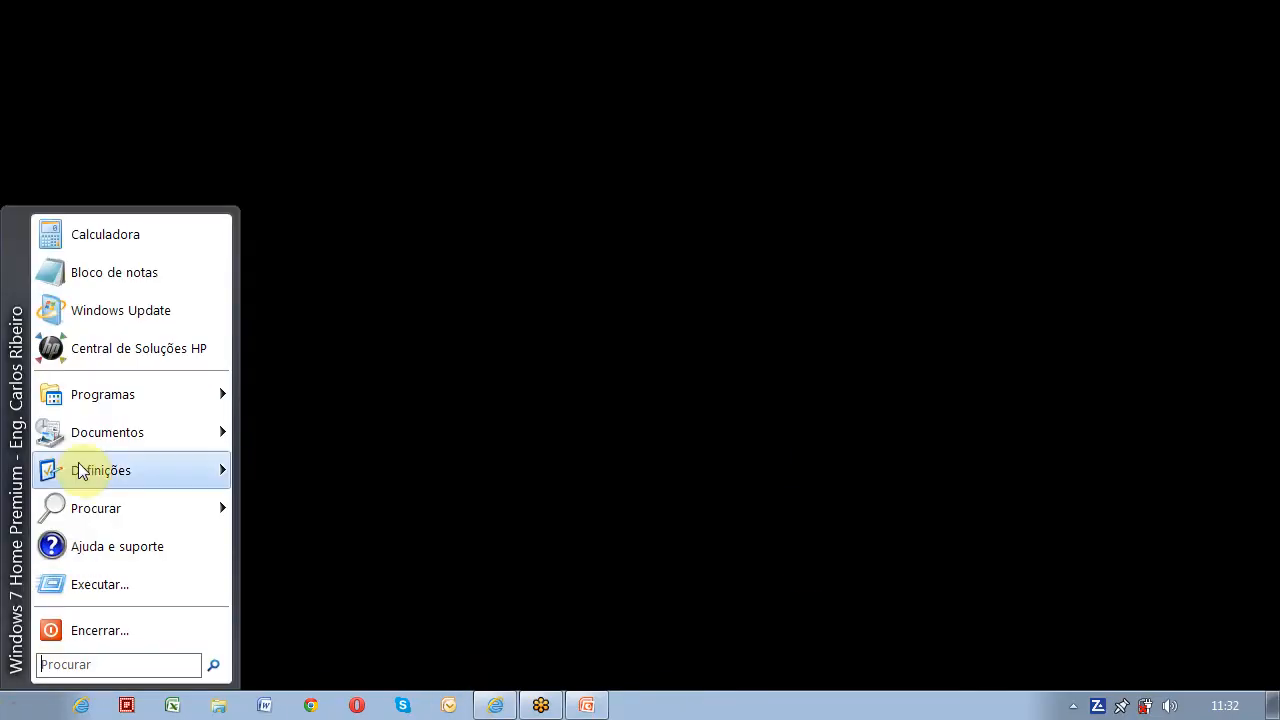
pyautogui.click(110, 395)
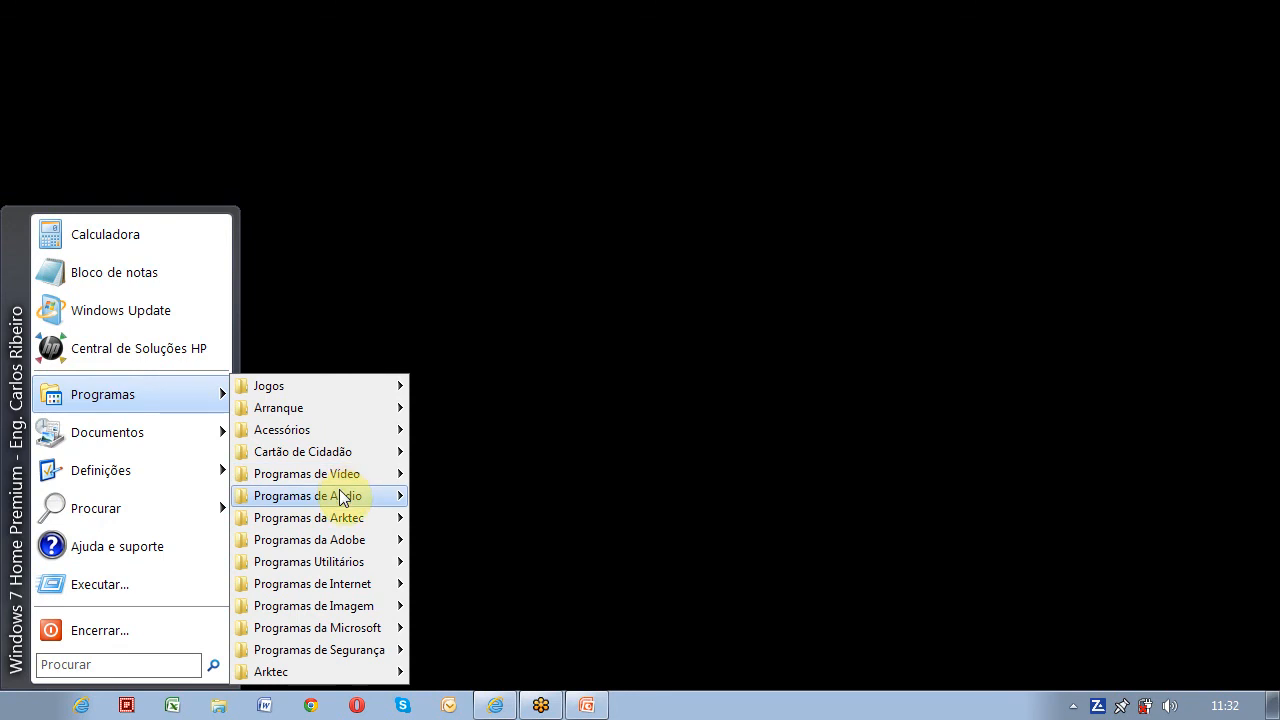
pyautogui.moveTo(386, 517)
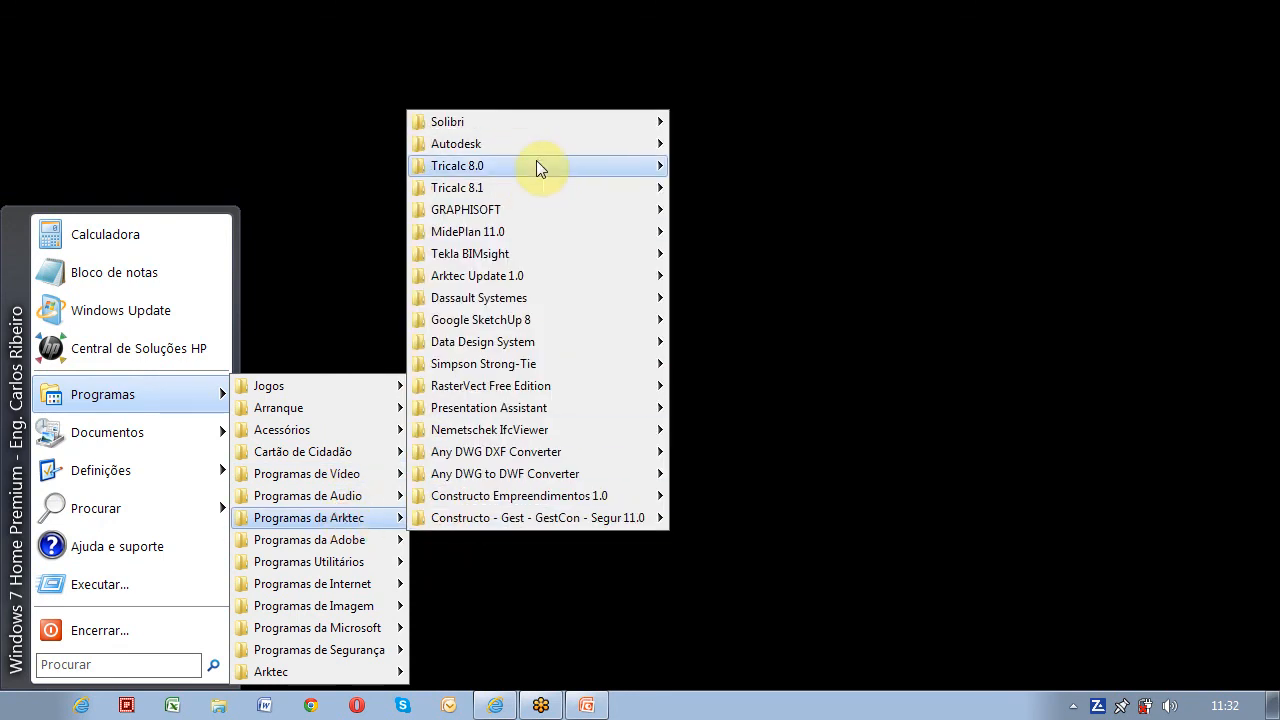
pyautogui.moveTo(530, 186)
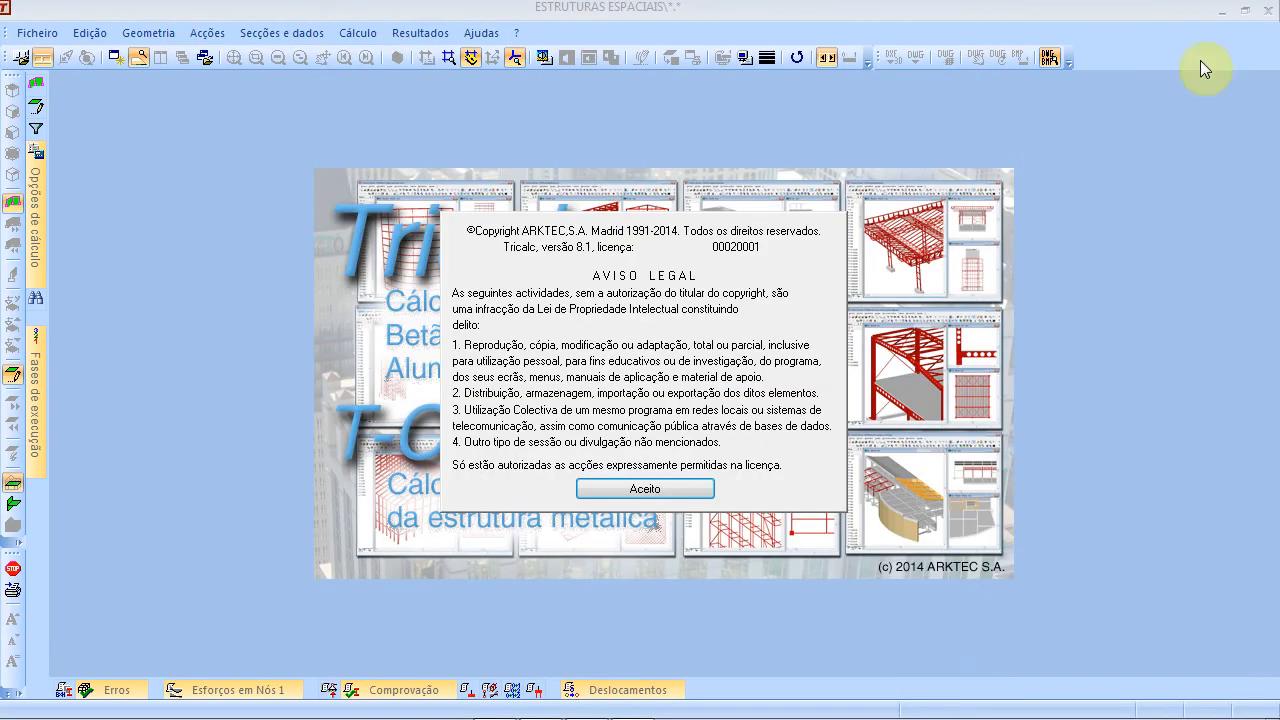
pyautogui.click(659, 487)
pyautogui.click(679, 445)
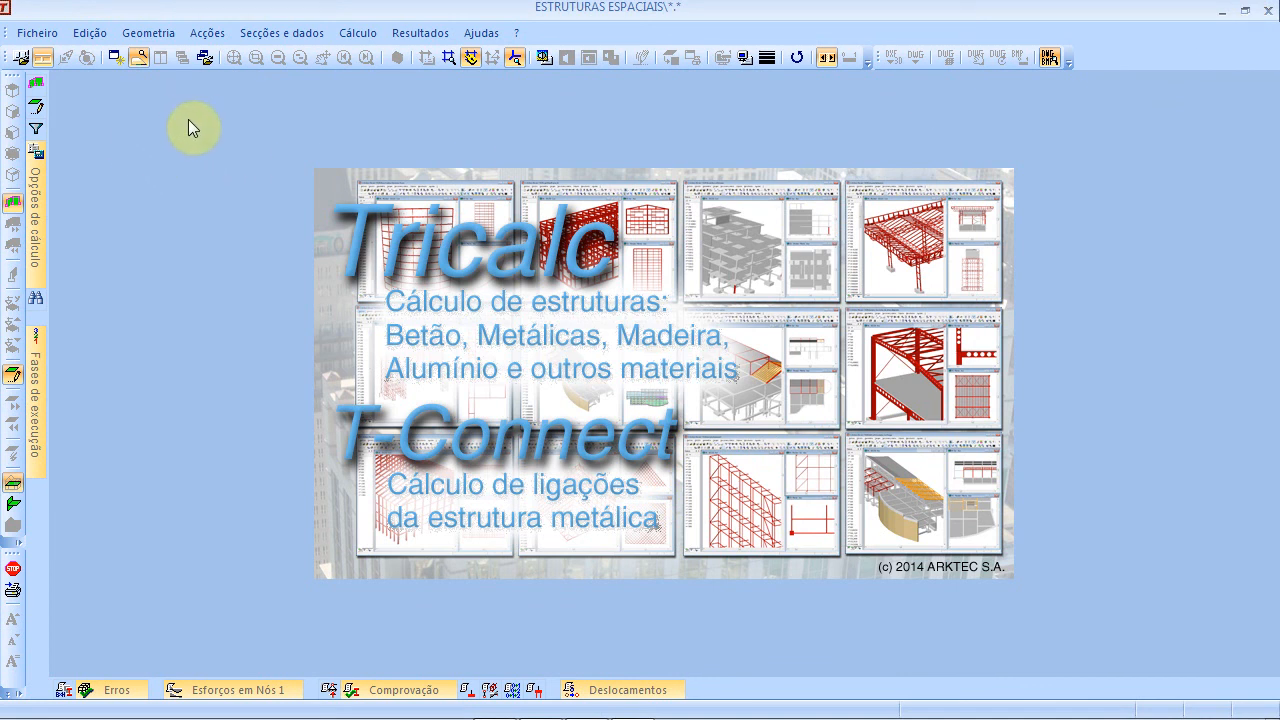
# Reopen the recent structure curso - exercicio 07 and display the building in the render view
pyautogui.click(30, 34)
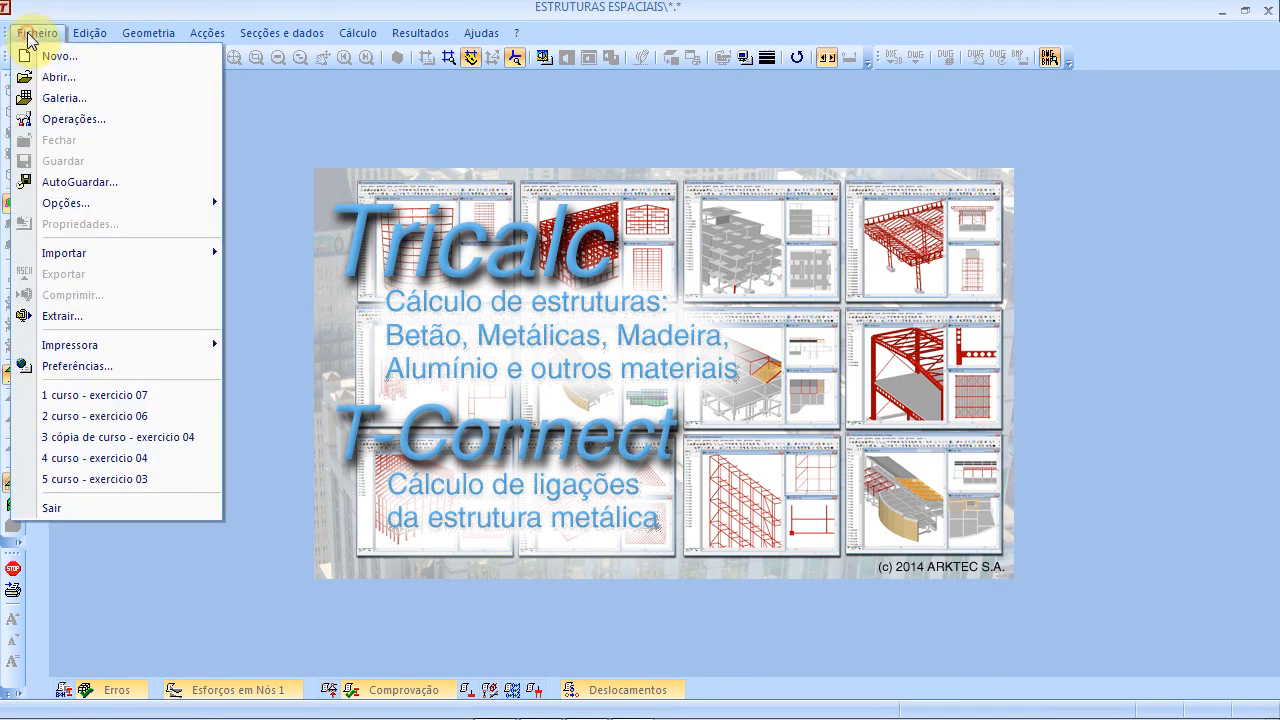
pyautogui.click(126, 395)
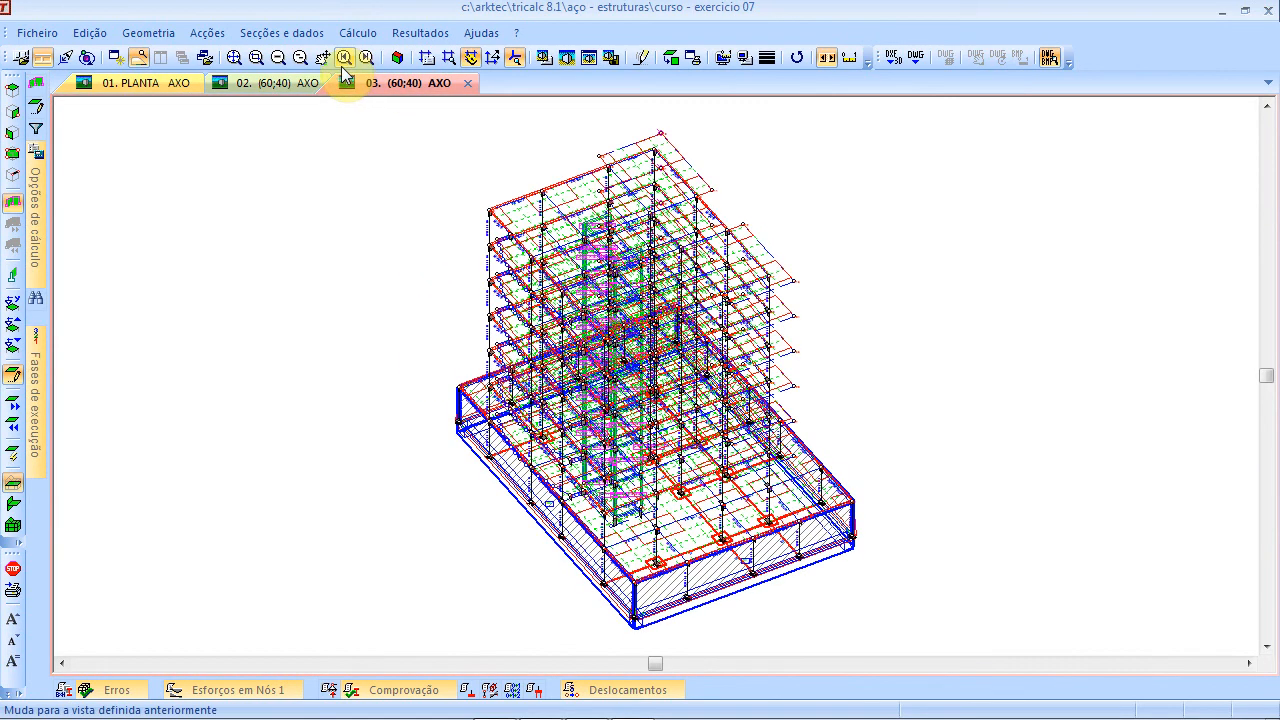
pyautogui.click(195, 32)
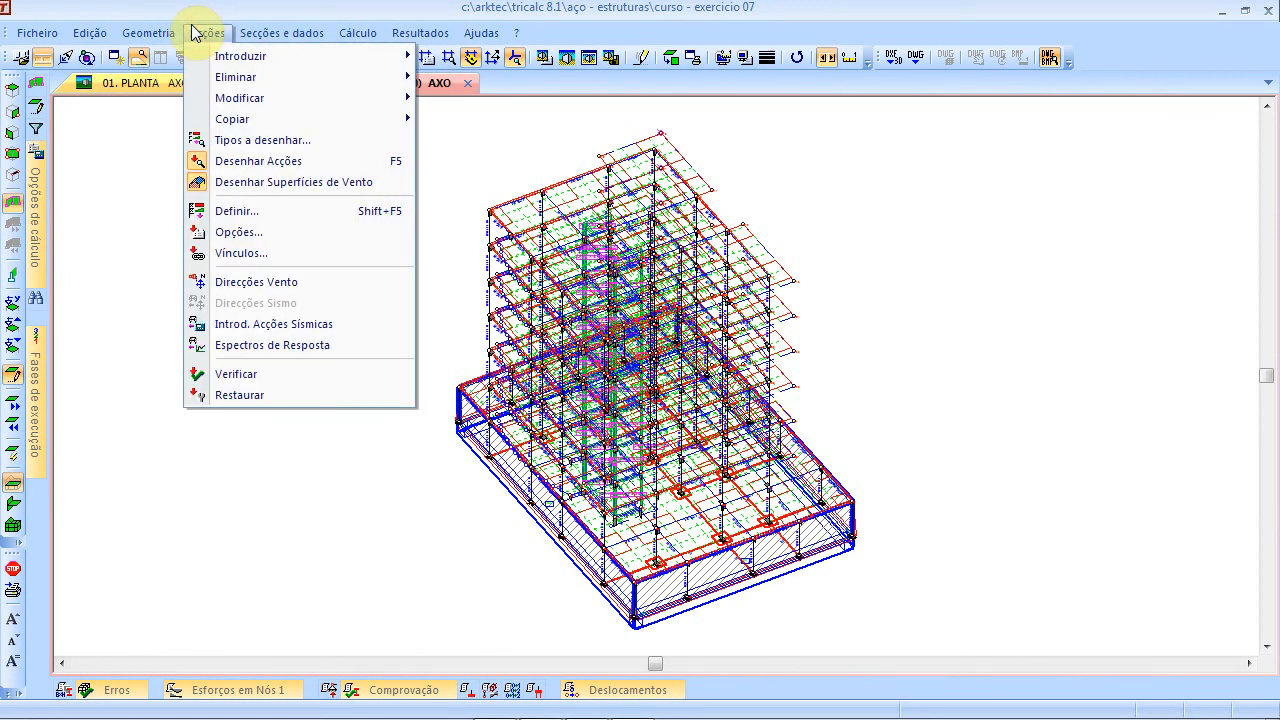
pyautogui.click(645, 155)
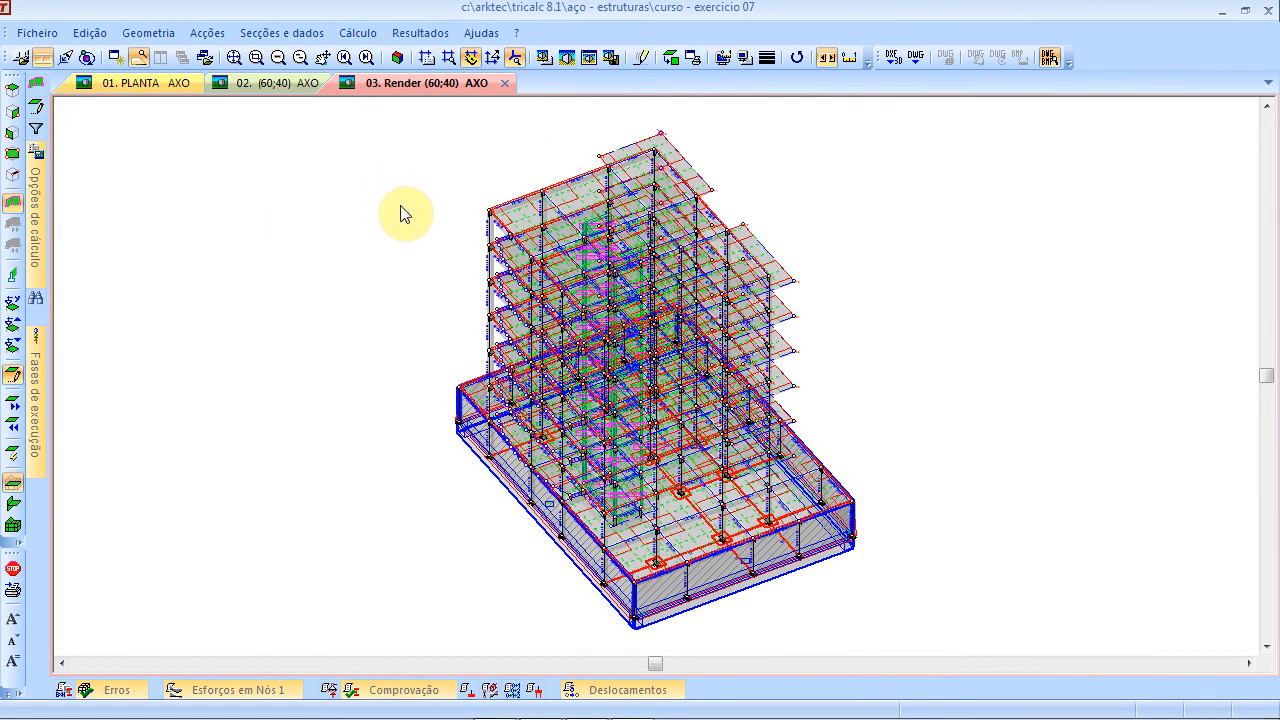
# Confirm the action options with automatic combinations, bar self-weight, no wind, and seismic action active in both senses under RSA Dinâmico
pyautogui.click(201, 39)
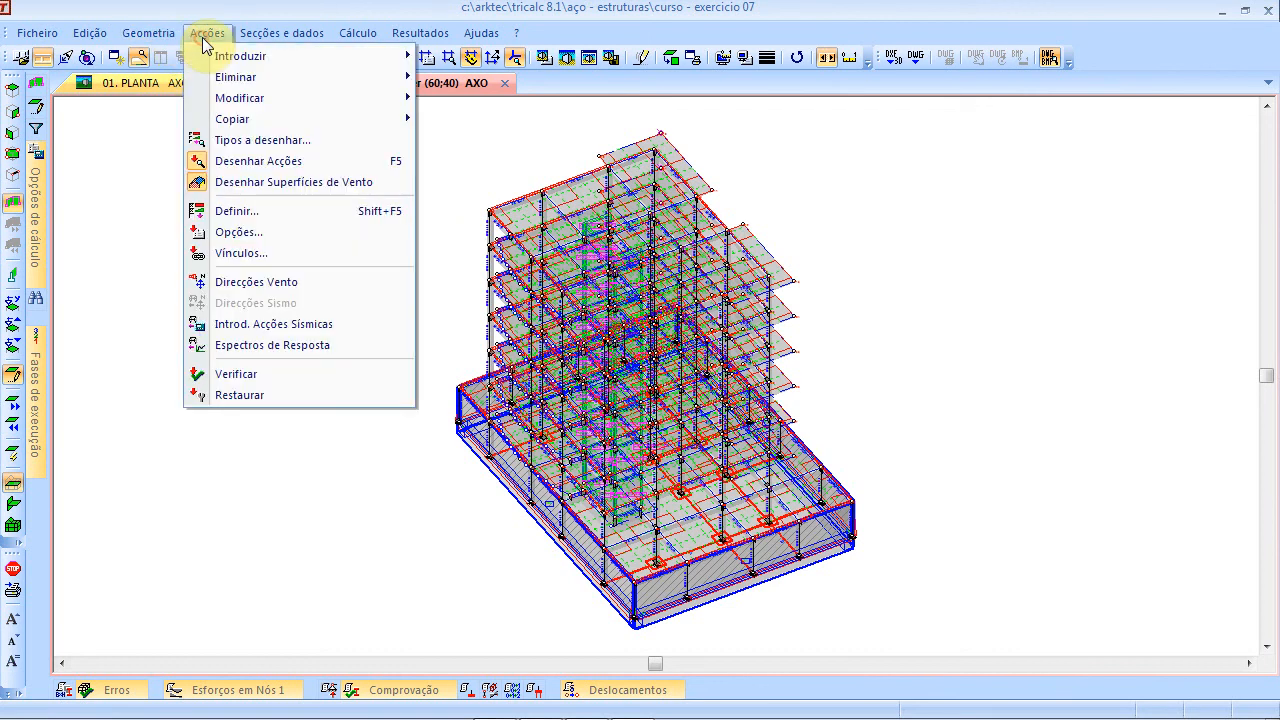
pyautogui.click(240, 233)
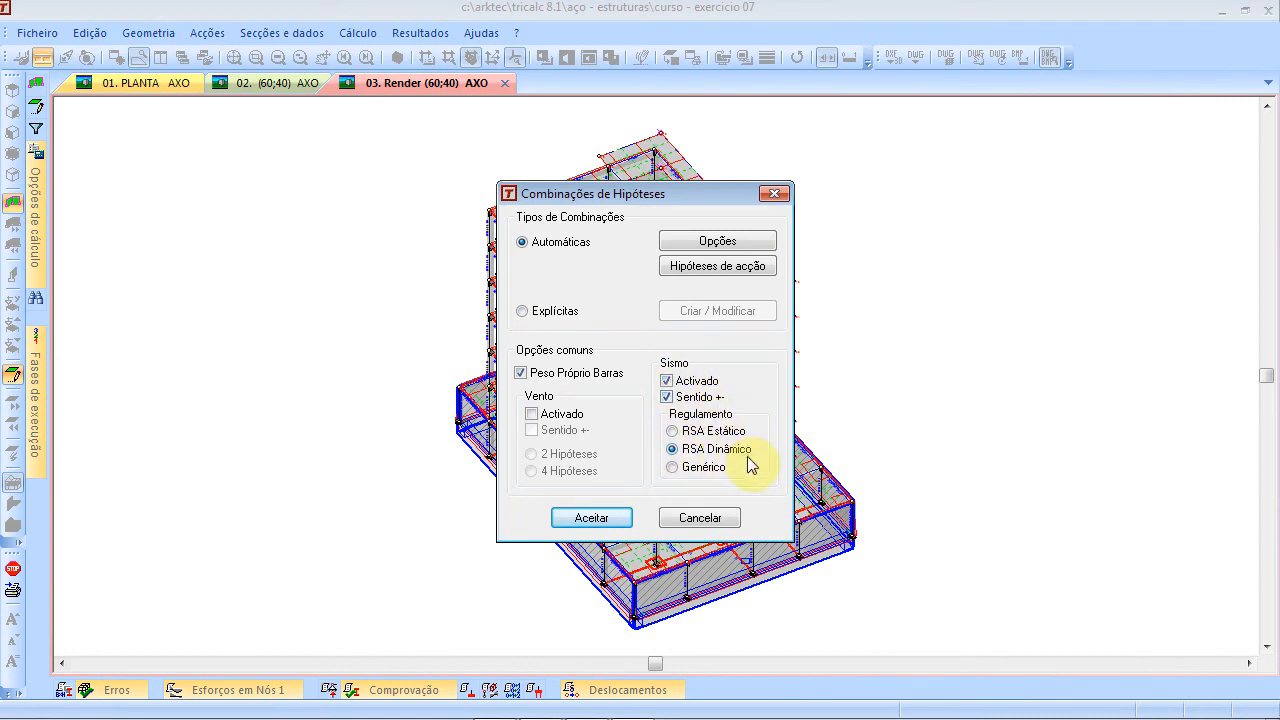
pyautogui.click(591, 518)
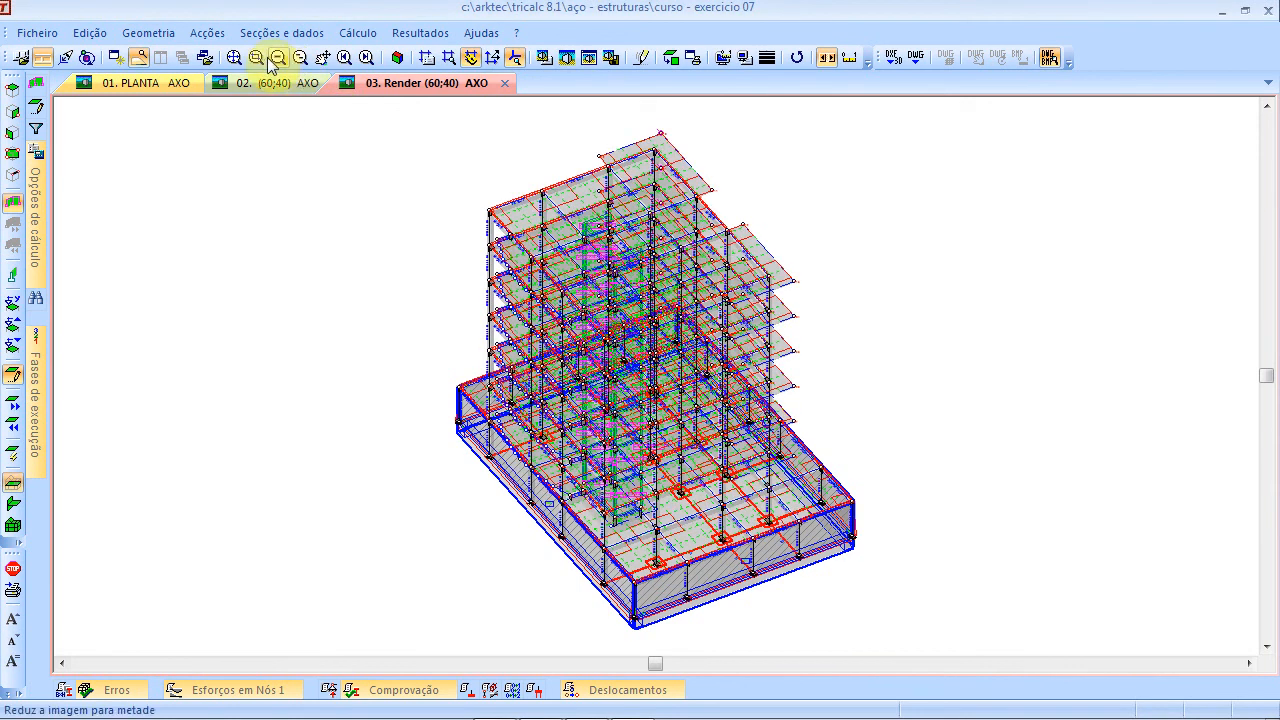
# Set the structure's seismic options to Zona C and terrain type II Solos coerentes, with the ground level at 0 cm
pyautogui.click(207, 33)
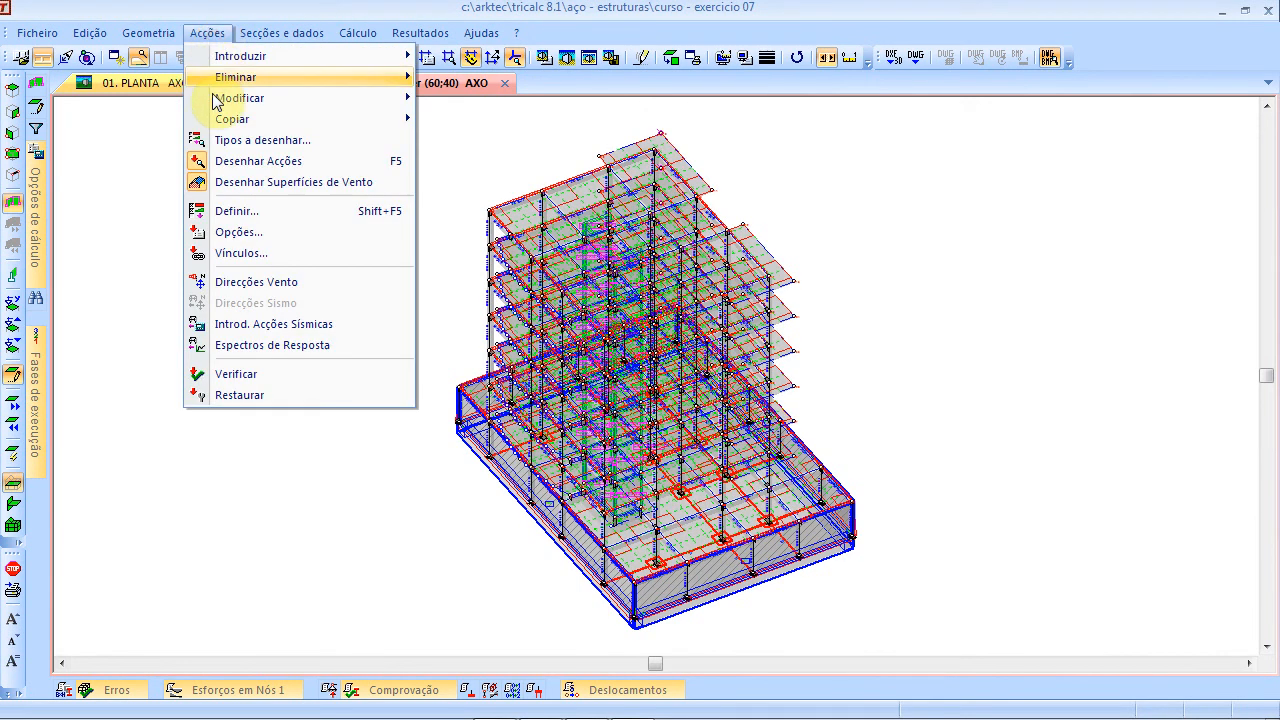
pyautogui.click(240, 211)
pyautogui.click(786, 423)
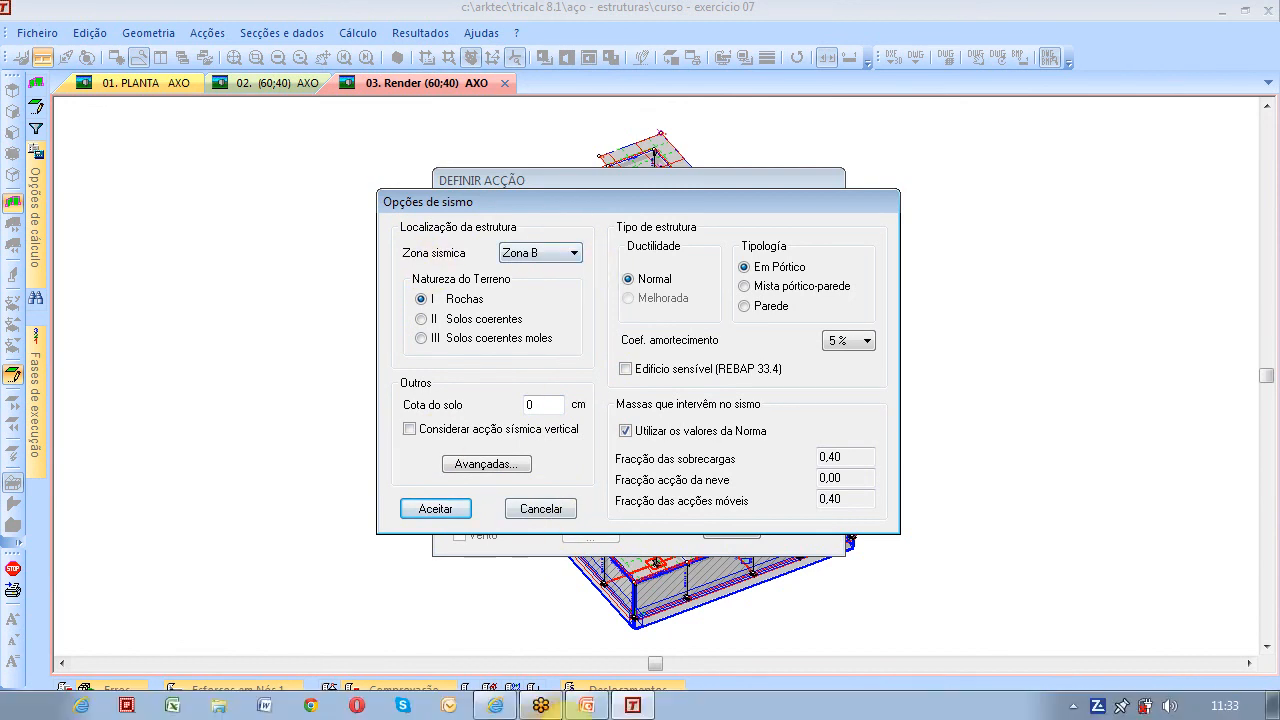
pyautogui.click(553, 262)
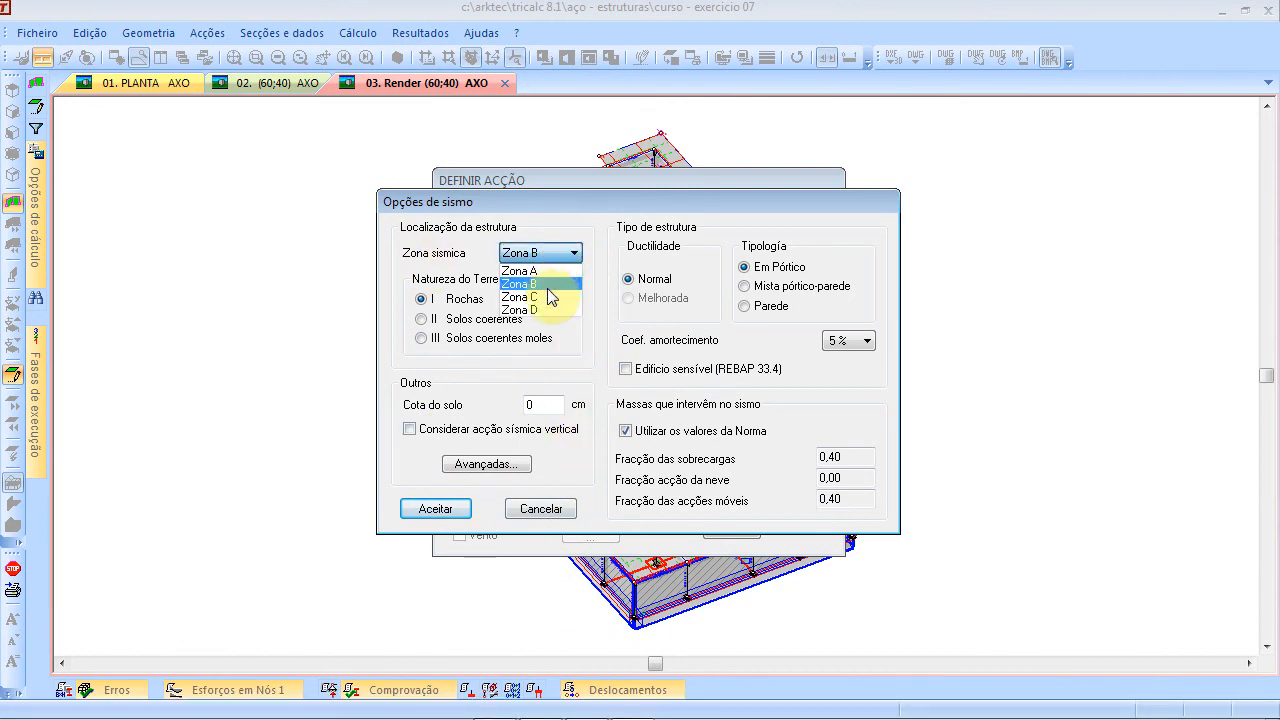
pyautogui.click(540, 298)
pyautogui.click(528, 403)
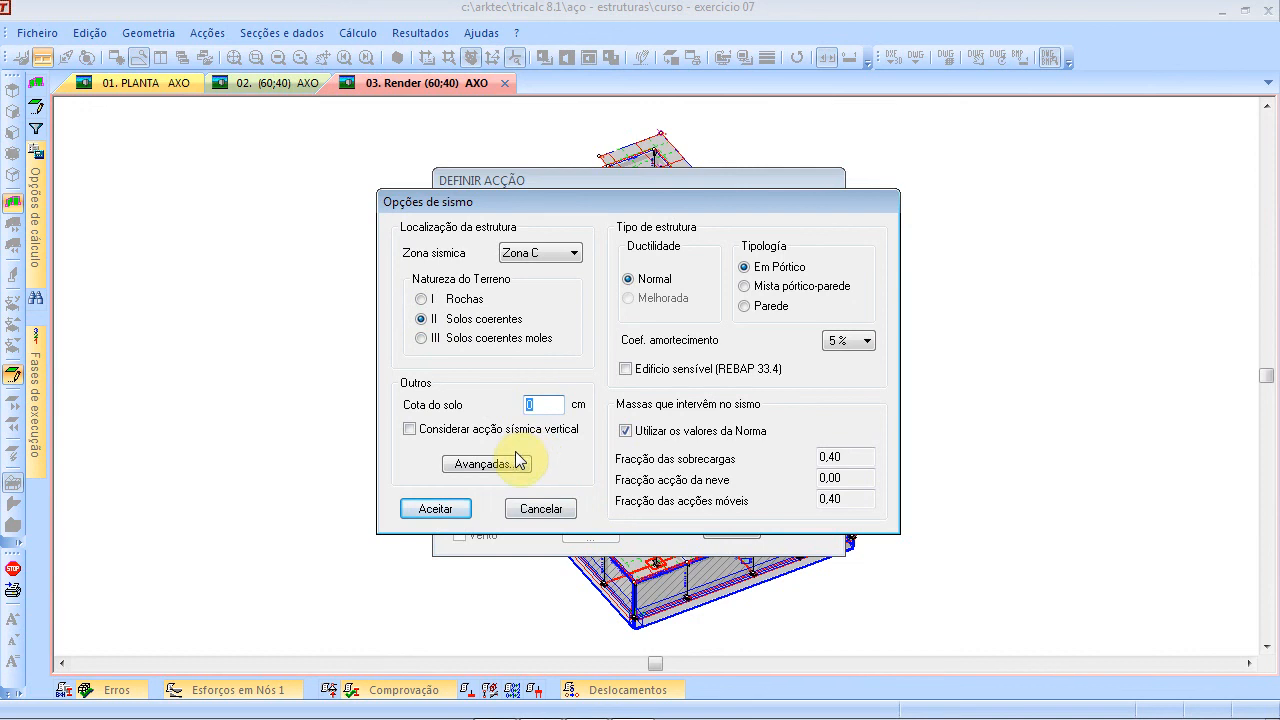
# Confirm the advanced seismic options with FEAST modes without condensation, 30 vibration modes and 100% maximum effective mass, and accept the action definition
pyautogui.click(484, 463)
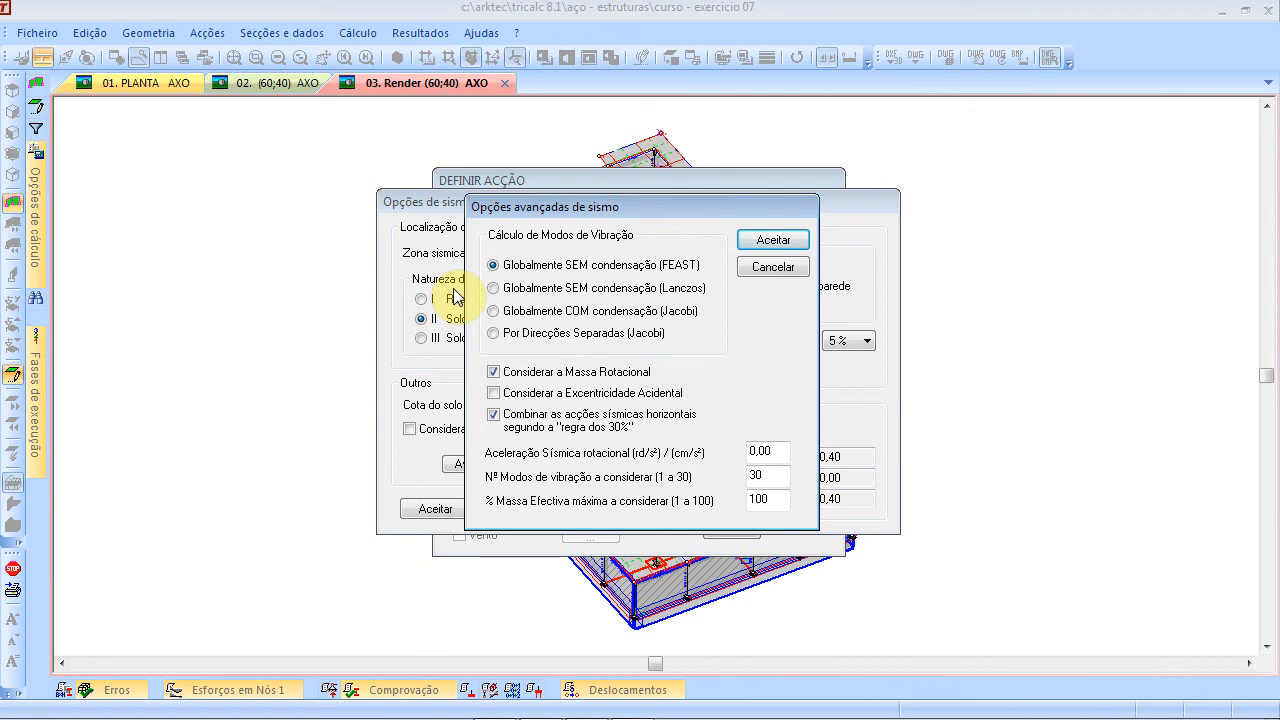
pyautogui.doubleClick(780, 477)
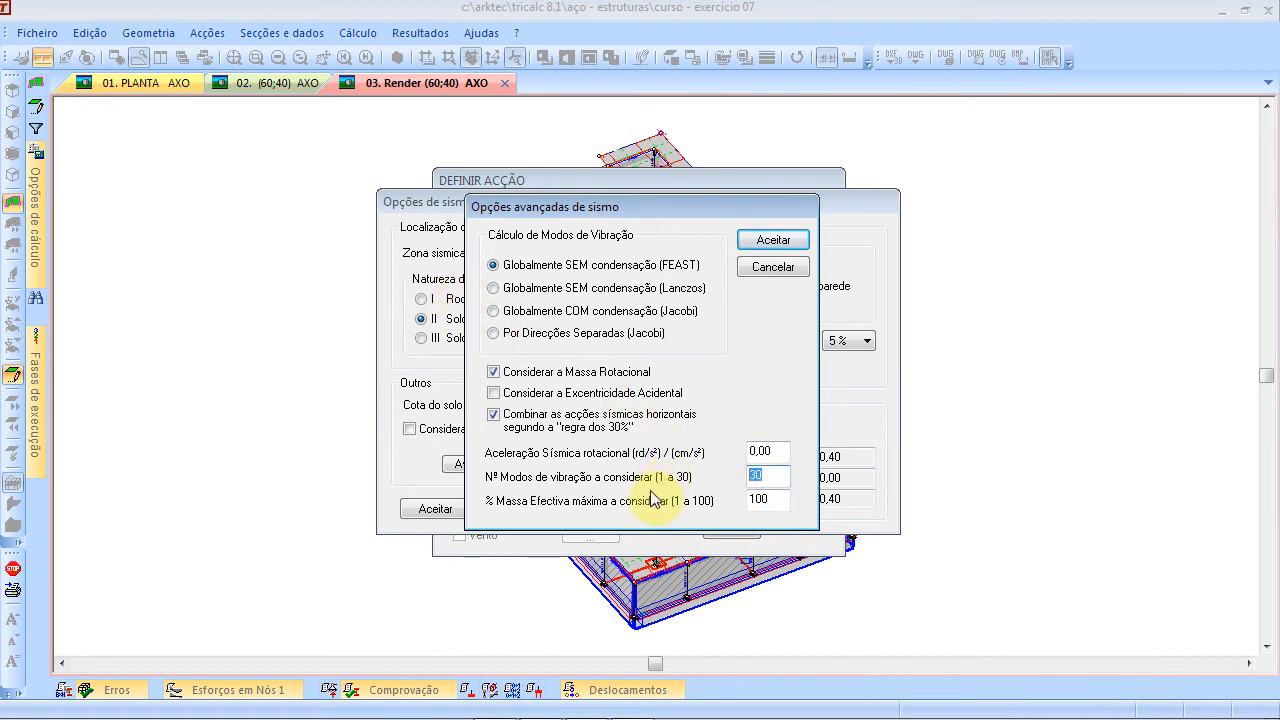
pyautogui.doubleClick(770, 498)
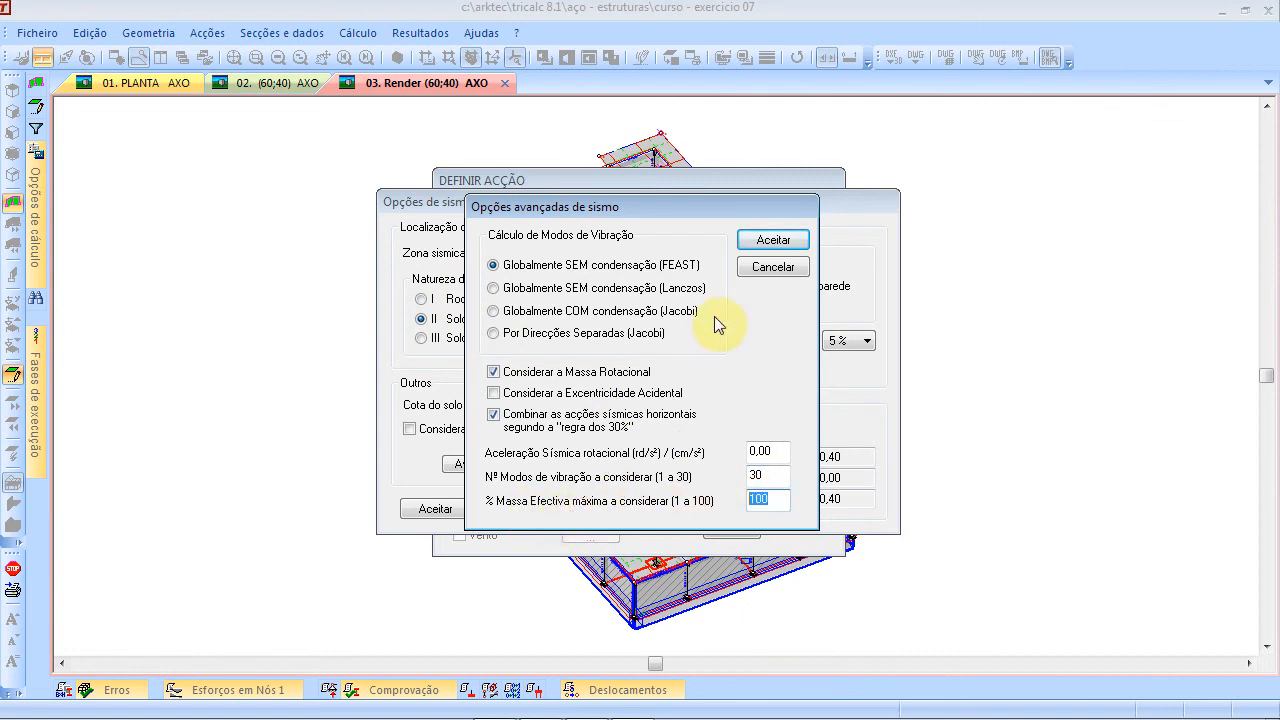
pyautogui.click(762, 241)
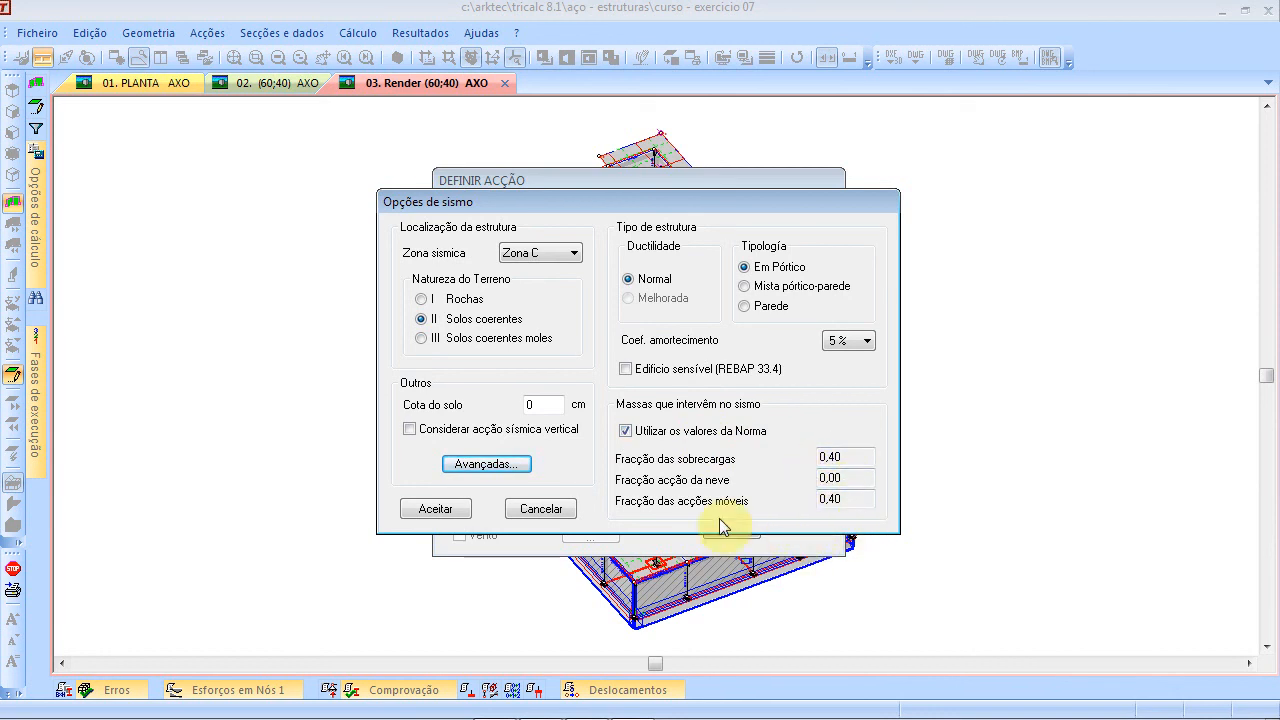
pyautogui.click(464, 513)
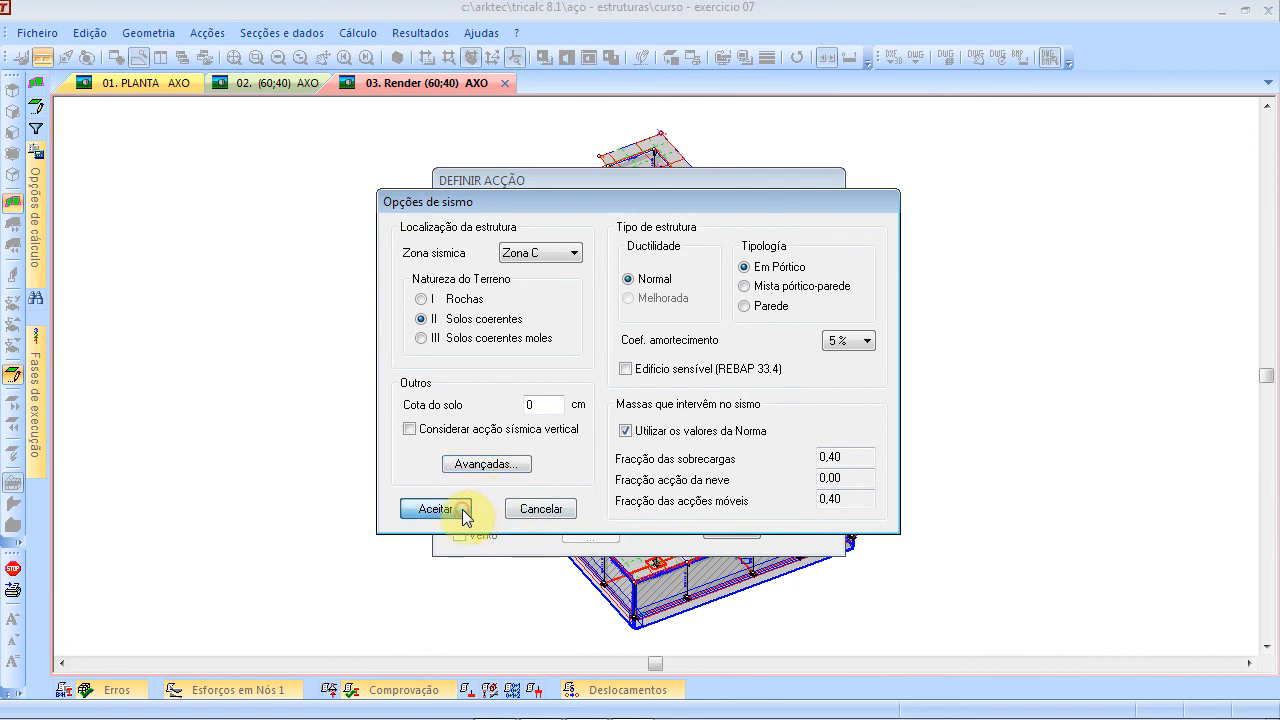
pyautogui.click(720, 495)
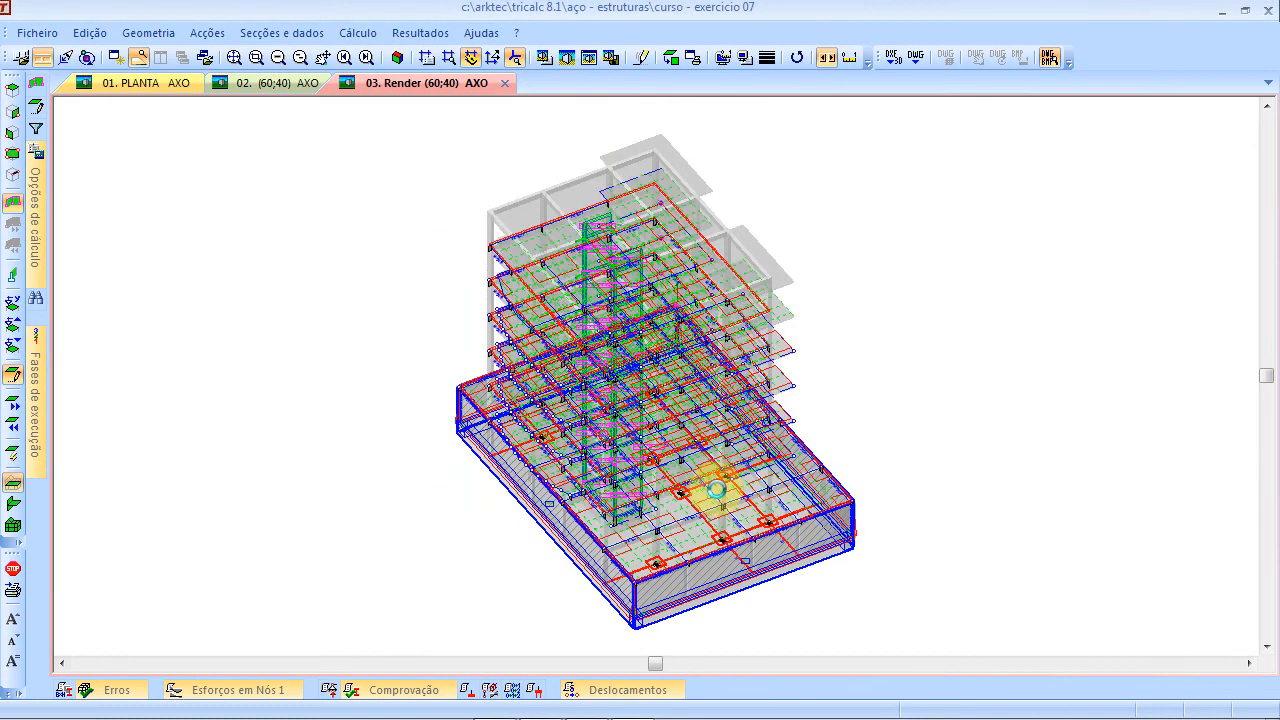
pyautogui.click(212, 35)
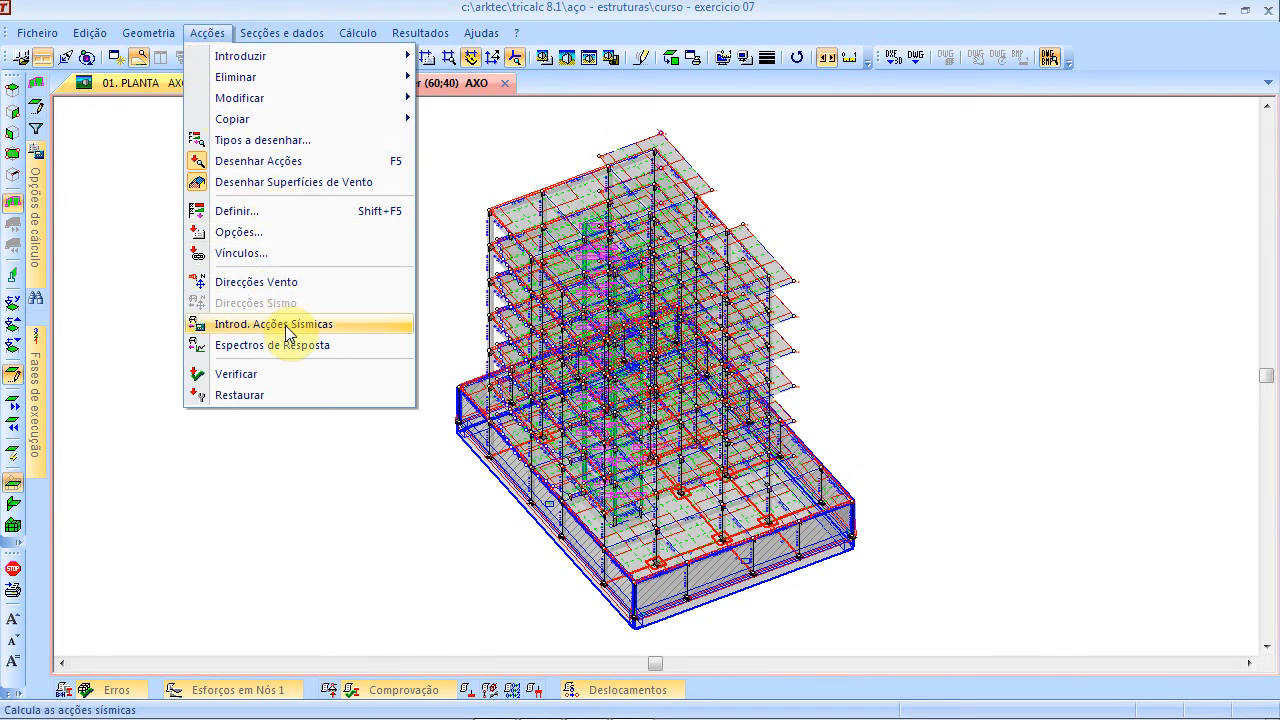
pyautogui.click(480, 149)
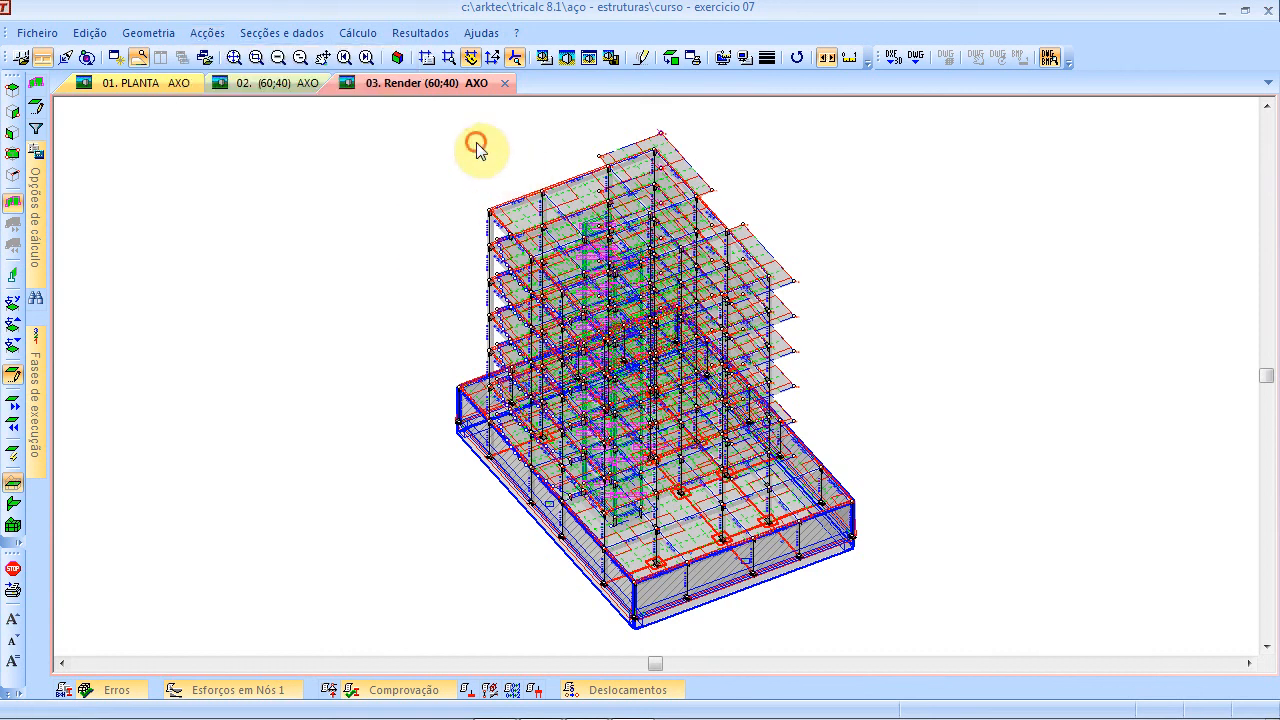
pyautogui.click(343, 36)
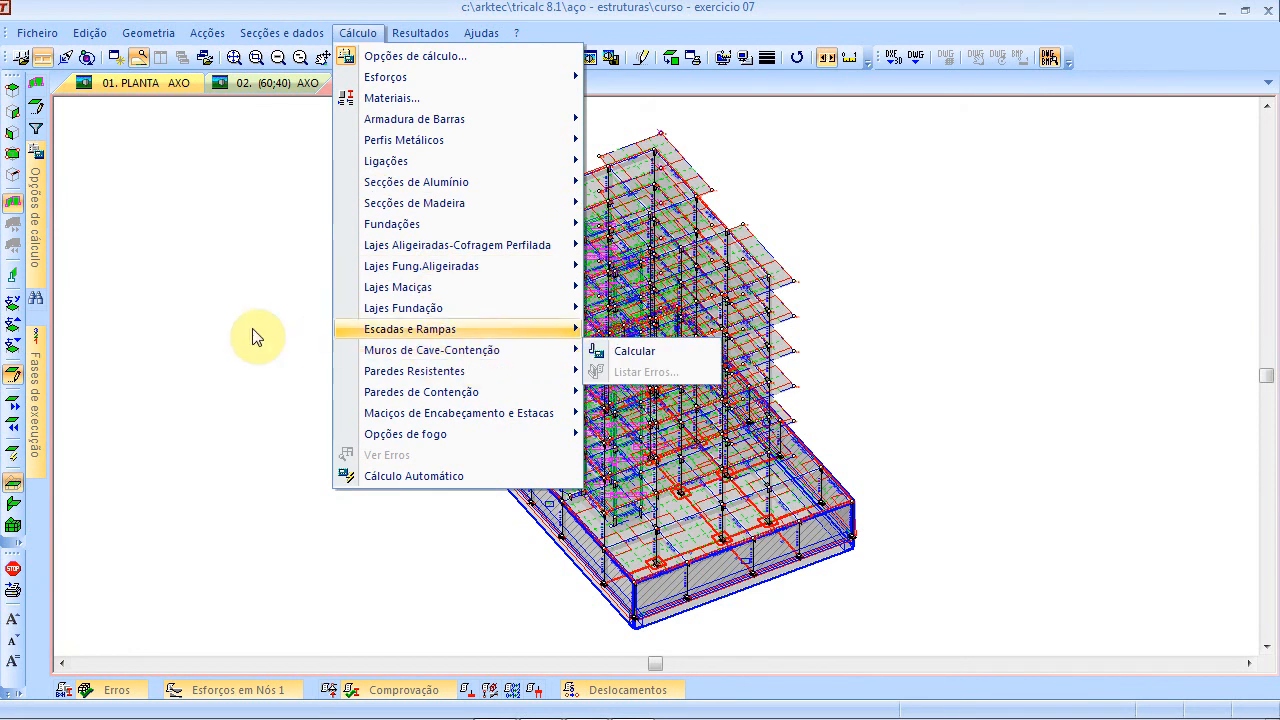
pyautogui.click(215, 325)
# Open the soil thrust settings in the general calculation options for basement and retaining walls, leaving the water table option disabled
pyautogui.moveTo(34, 214)
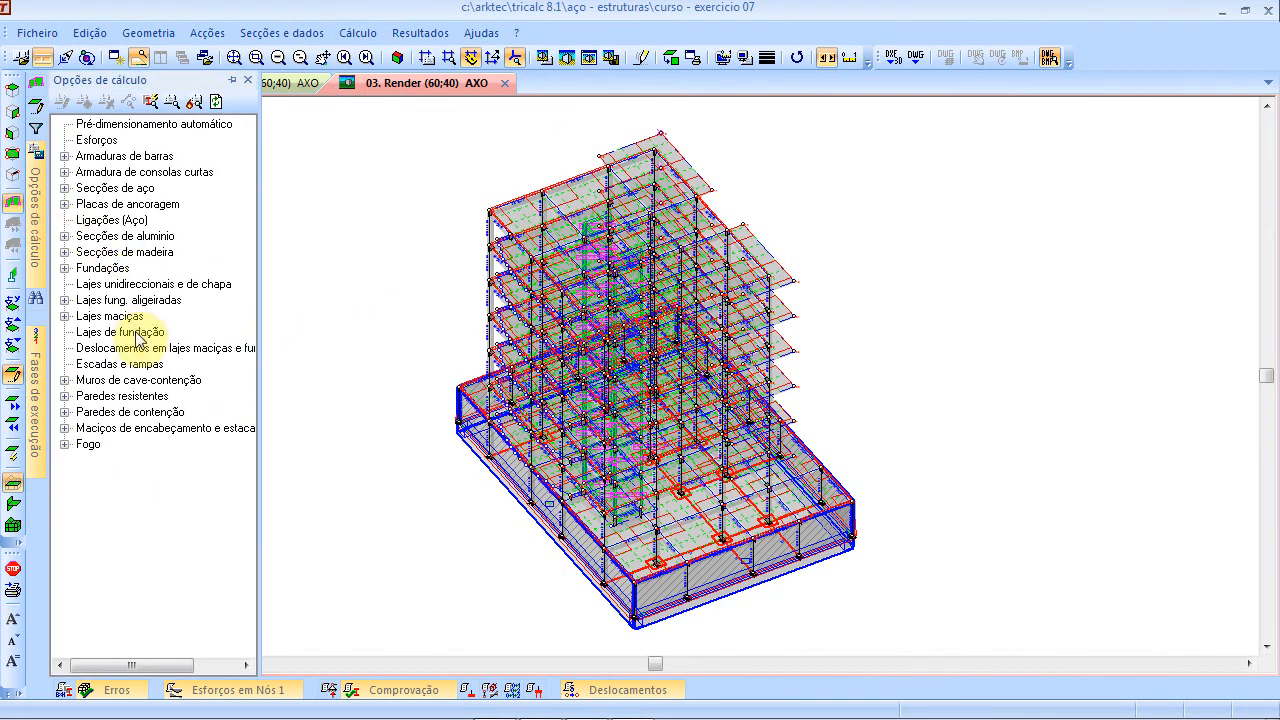
pyautogui.click(64, 380)
pyautogui.click(110, 398)
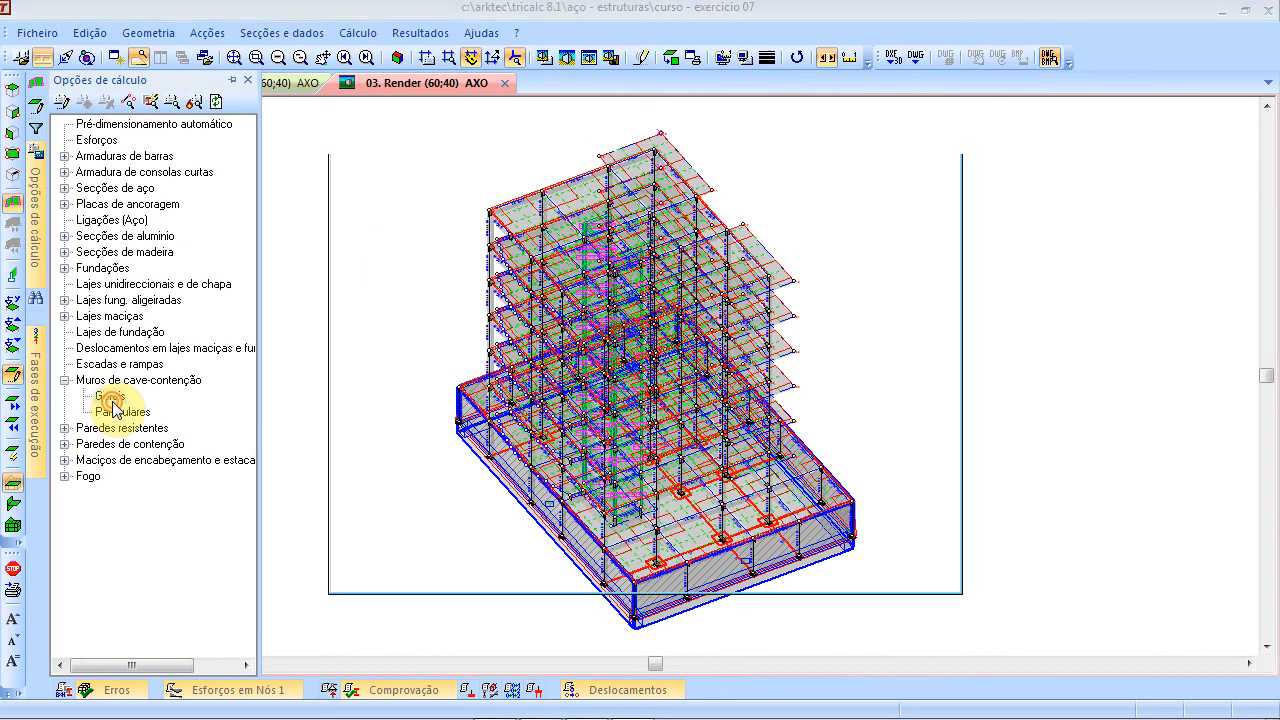
pyautogui.click(461, 172)
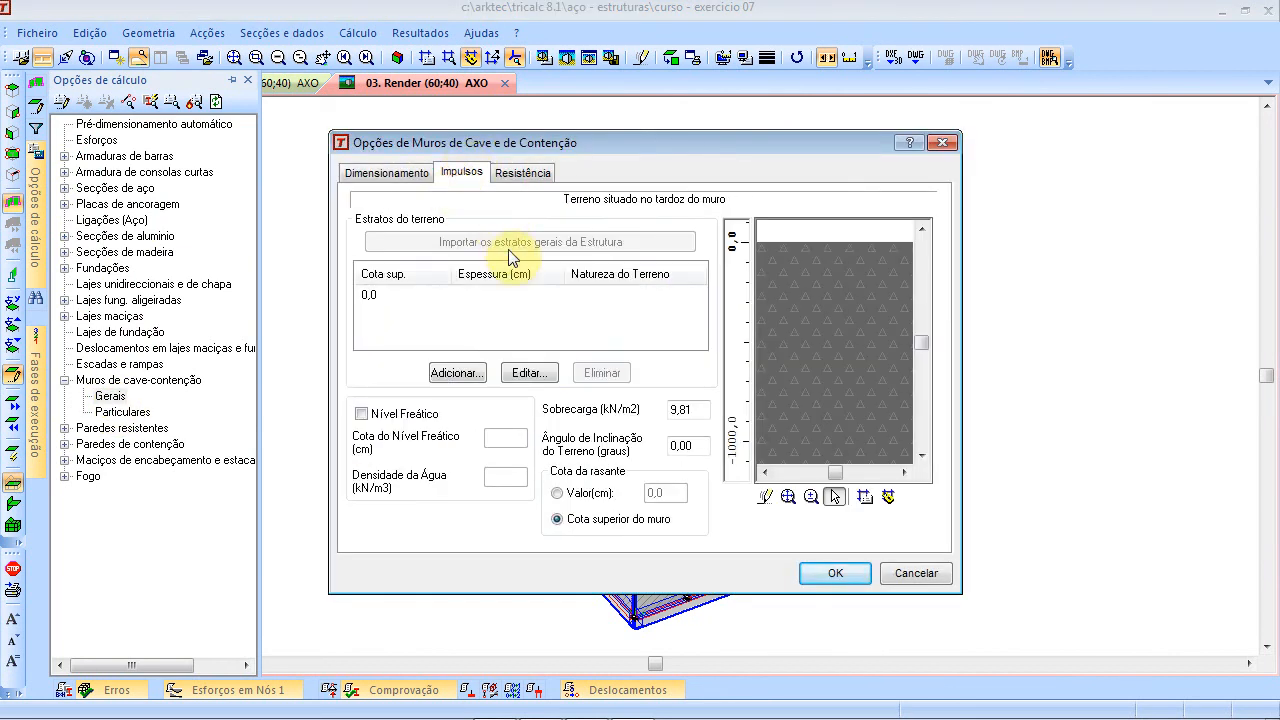
pyautogui.click(361, 414)
pyautogui.click(363, 414)
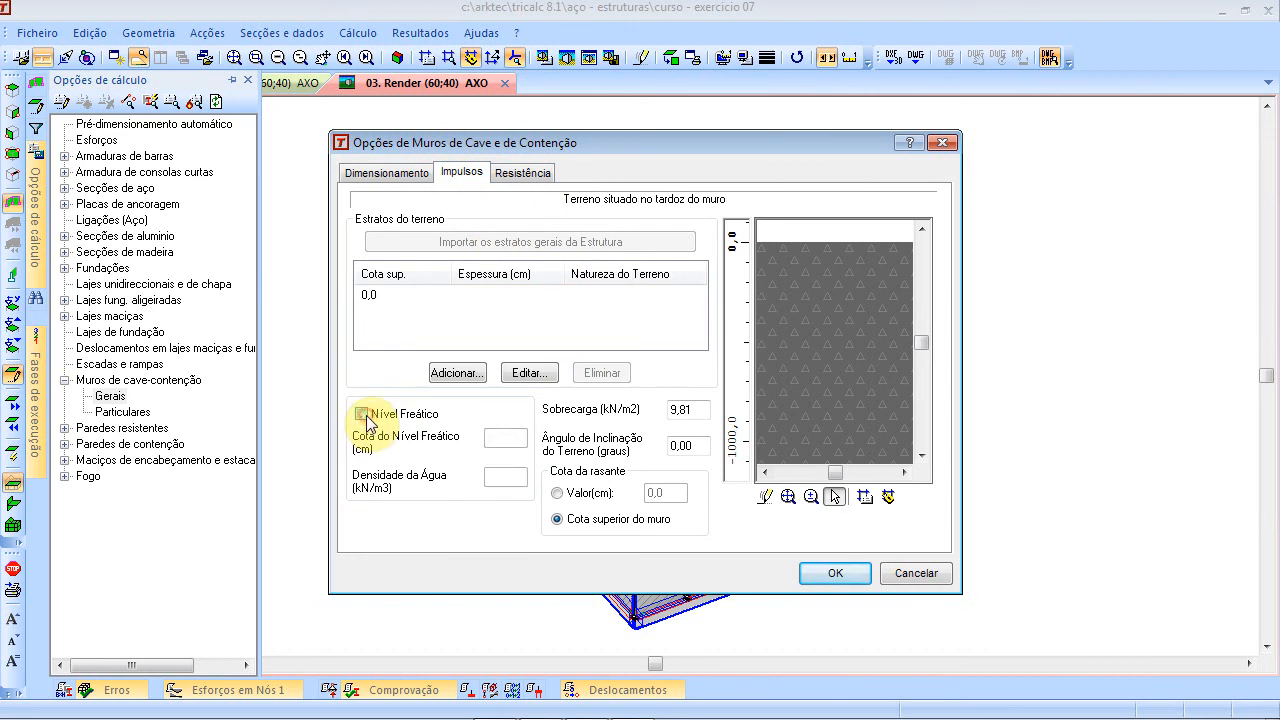